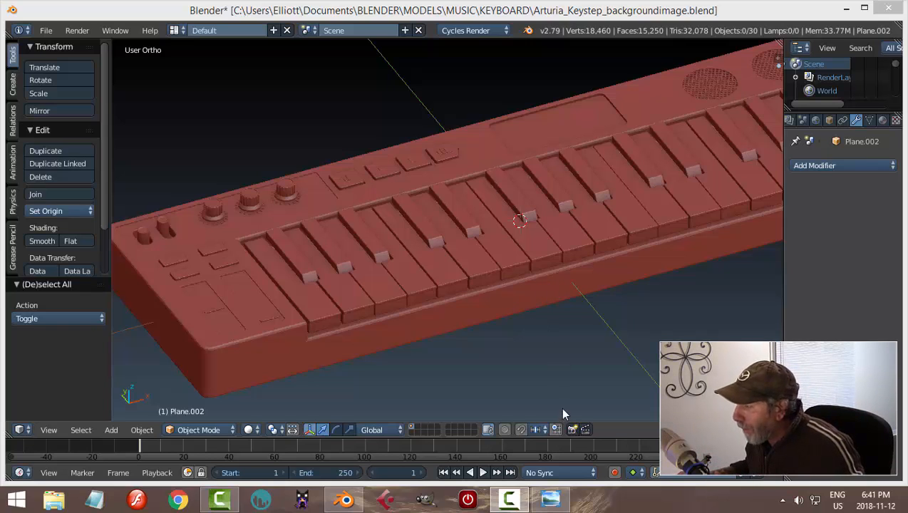
Examine the keyboard2.jpg reference drawing in Windows Photo Viewer and, back in Blender, the finished keyboard model from several angles
{"action": "left_click", "coordinate": [551, 500]}
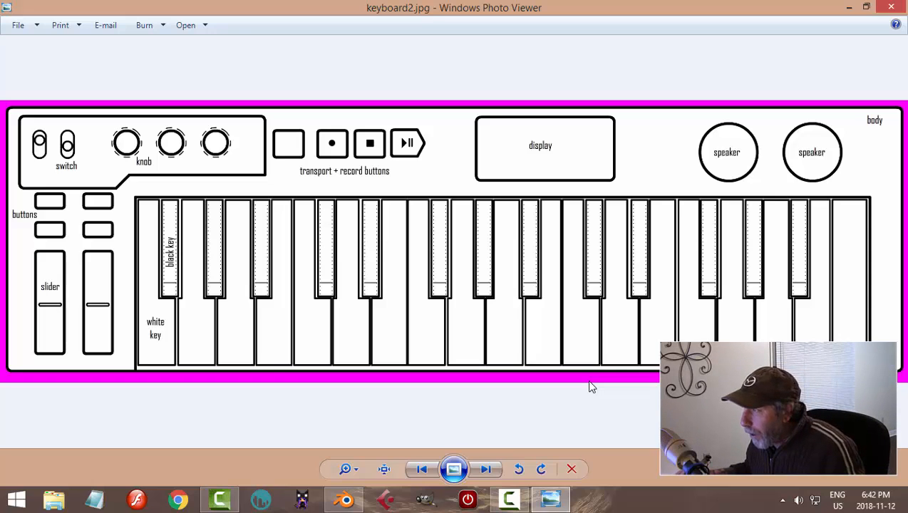
{"action": "left_click", "coordinate": [352, 494]}
{"action": "mouse_move", "coordinate": [409, 354]}
{"action": "middle_mouse_down"}
{"action": "mouse_move", "coordinate": [415, 331]}
{"action": "mouse_move", "coordinate": [356, 366]}
{"action": "mouse_move", "coordinate": [286, 361]}
{"action": "mouse_move", "coordinate": [266, 329]}
{"action": "mouse_move", "coordinate": [306, 349]}
{"action": "mouse_move", "coordinate": [436, 371]}
{"action": "mouse_move", "coordinate": [434, 350]}
{"action": "mouse_move", "coordinate": [420, 353]}
{"action": "mouse_move", "coordinate": [419, 335]}
{"action": "mouse_move", "coordinate": [383, 356]}
{"action": "mouse_move", "coordinate": [402, 345]}
{"action": "mouse_move", "coordinate": [415, 356]}
{"action": "middle_mouse_up"}
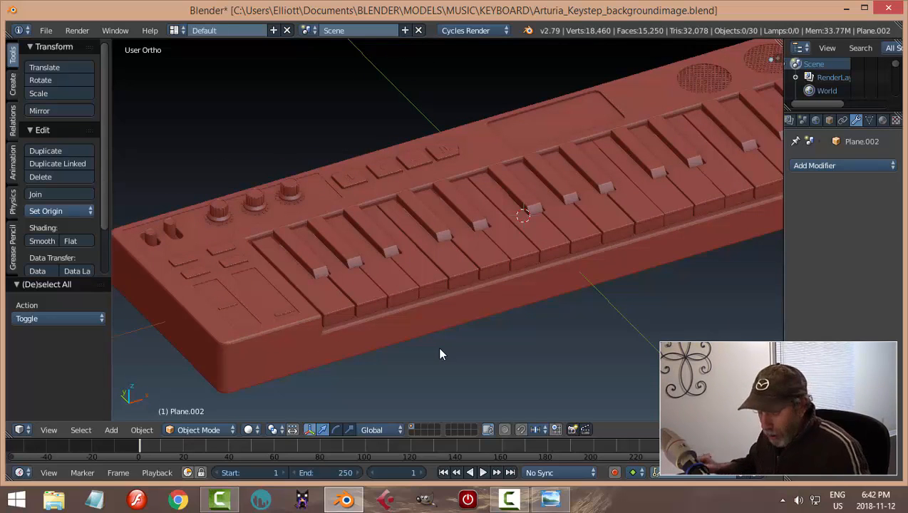
{"action": "mouse_move", "coordinate": [490, 272]}
{"action": "middle_mouse_down"}
{"action": "mouse_move", "coordinate": [416, 290]}
{"action": "mouse_move", "coordinate": [367, 266]}
{"action": "mouse_move", "coordinate": [449, 298]}
{"action": "mouse_move", "coordinate": [497, 265]}
{"action": "middle_mouse_up"}
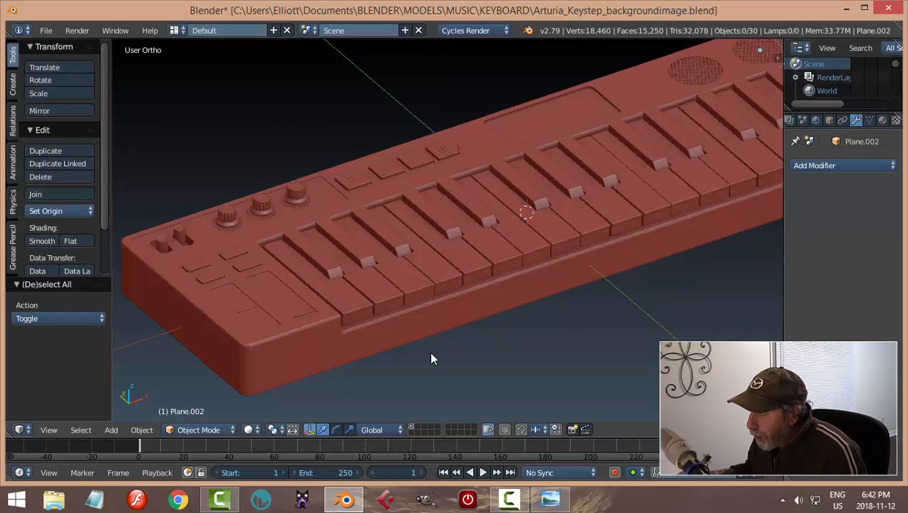
{"action": "mouse_move", "coordinate": [432, 359]}
{"action": "middle_mouse_down"}
{"action": "mouse_move", "coordinate": [462, 349]}
{"action": "mouse_move", "coordinate": [405, 365]}
{"action": "mouse_move", "coordinate": [435, 333]}
{"action": "mouse_move", "coordinate": [332, 350]}
{"action": "mouse_move", "coordinate": [440, 349]}
{"action": "middle_mouse_up"}
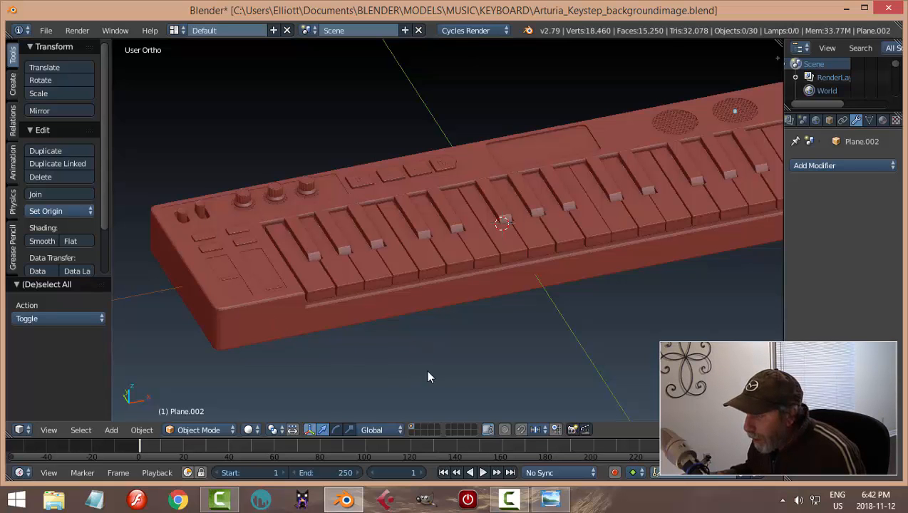
{"action": "mouse_move", "coordinate": [464, 365]}
{"action": "middle_mouse_down"}
{"action": "mouse_move", "coordinate": [387, 366]}
{"action": "mouse_move", "coordinate": [386, 341]}
{"action": "mouse_move", "coordinate": [470, 344]}
{"action": "mouse_move", "coordinate": [467, 365]}
{"action": "middle_mouse_up"}
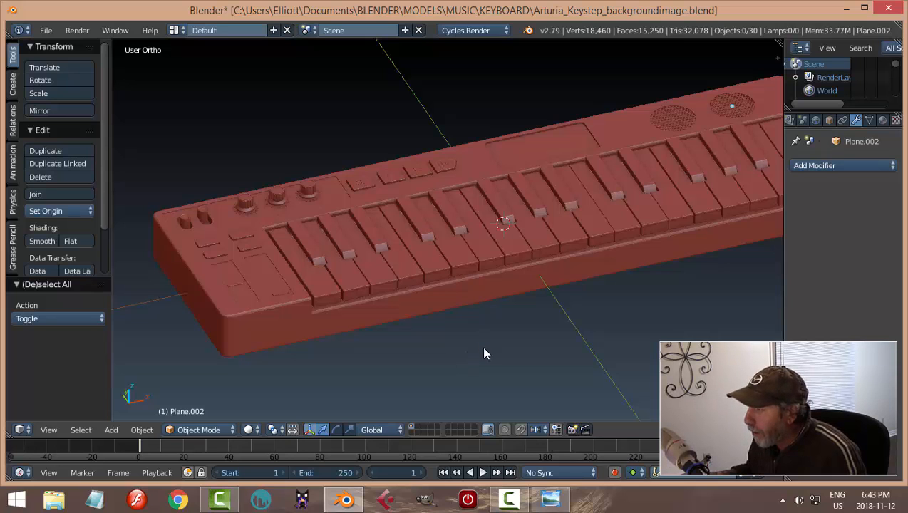
Start a new scene by reloading the start-up file
{"action": "left_click", "coordinate": [45, 30]}
{"action": "left_click", "coordinate": [60, 46]}
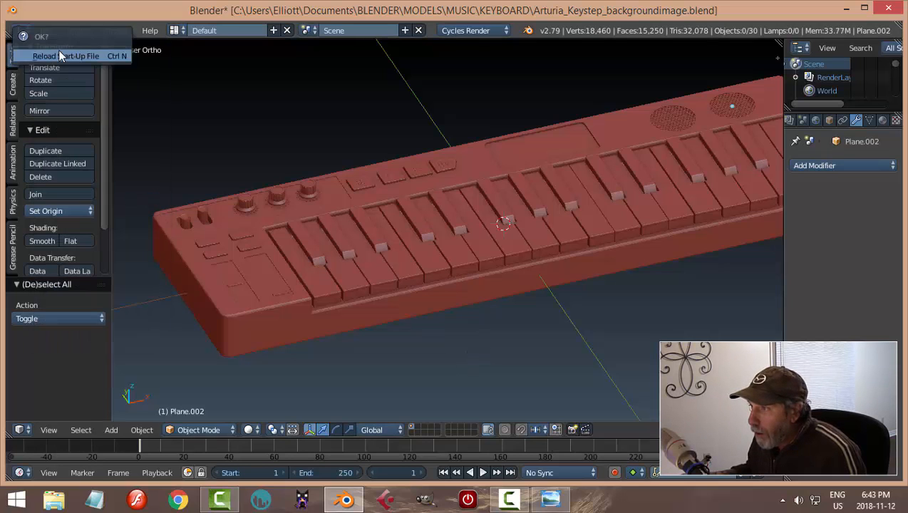
{"action": "left_click", "coordinate": [65, 56]}
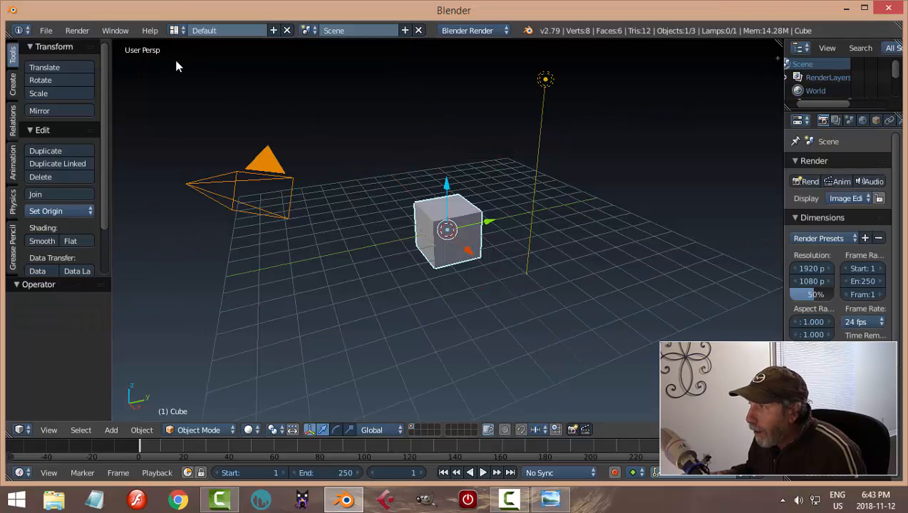
Save the new scene as keyboard_video3.blend in the MUSIC\KEYBOARD models folder
{"action": "left_click", "coordinate": [44, 30]}
{"action": "left_click", "coordinate": [91, 143]}
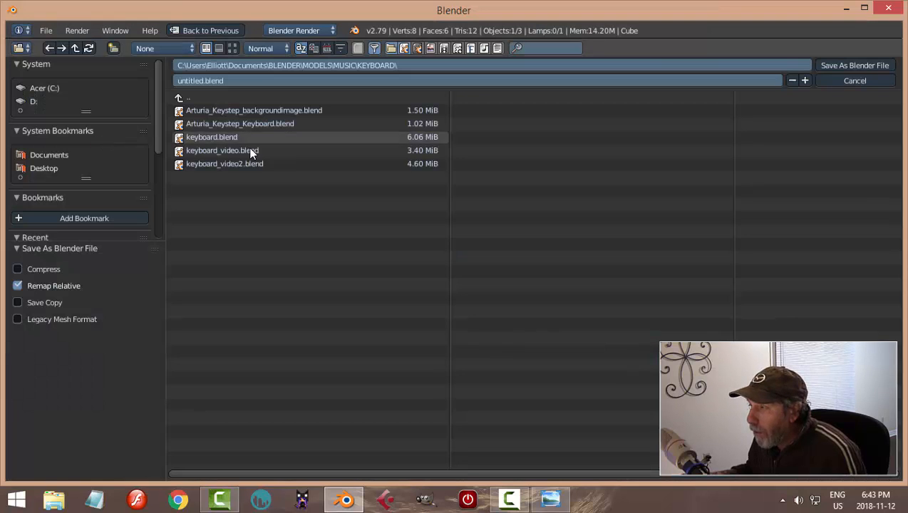
{"action": "left_click", "coordinate": [229, 80]}
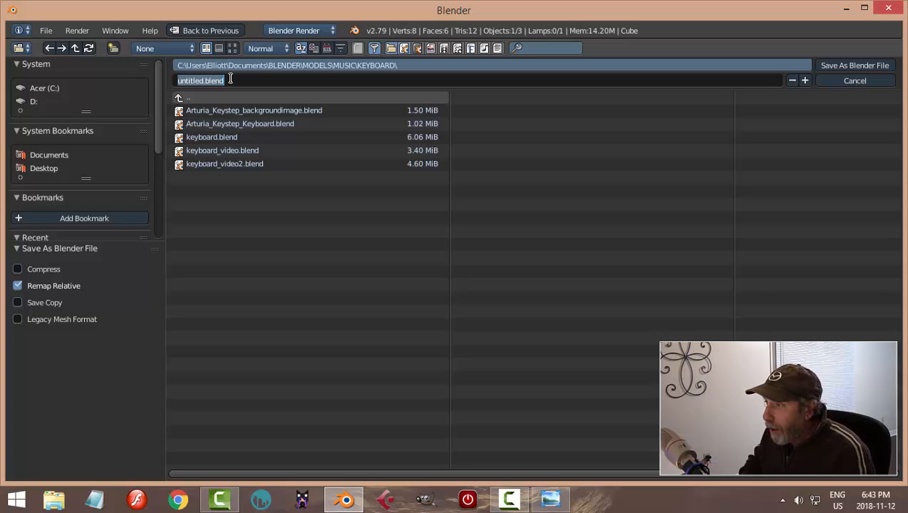
{"action": "type", "text": "keyboard_video3"}
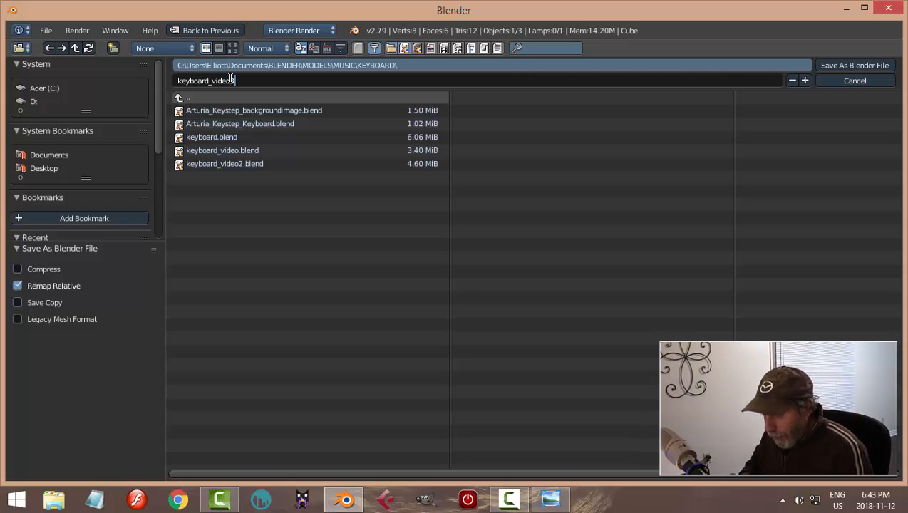
{"action": "key", "text": "Return"}
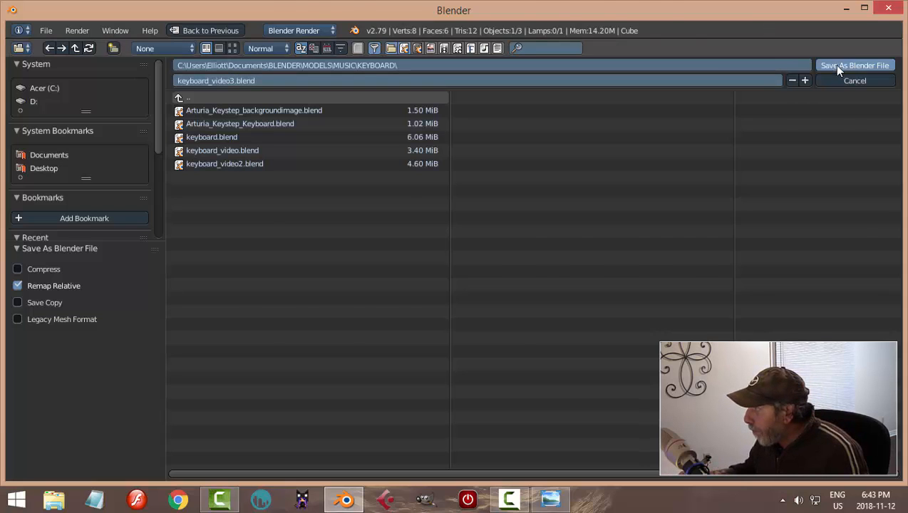
{"action": "left_click", "coordinate": [838, 67]}
Delete every default object from the scene: the cube, camera and lamp
{"action": "key", "text": "a"}
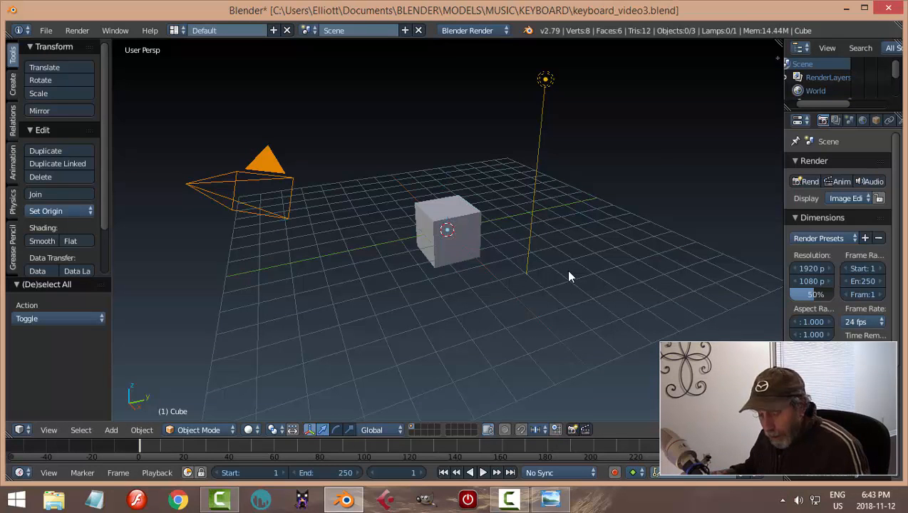
{"action": "key", "text": "a"}
{"action": "key", "text": "x"}
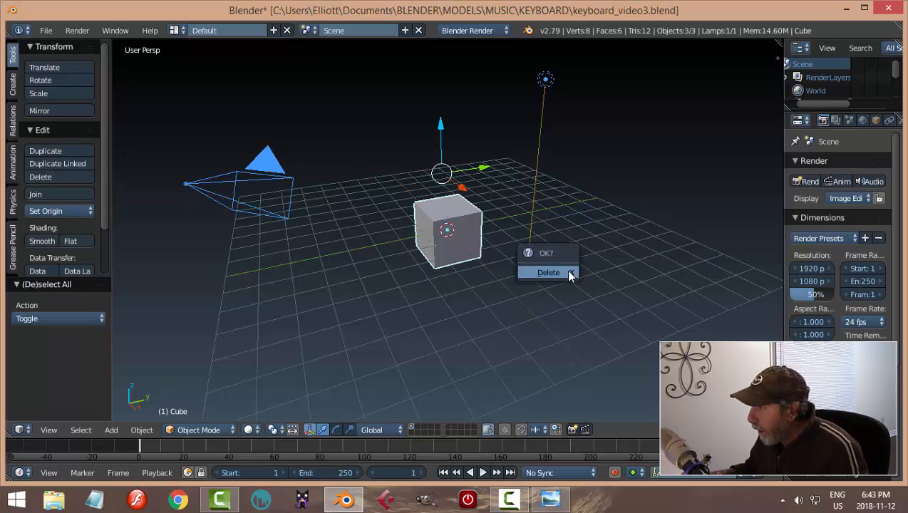
{"action": "left_click", "coordinate": [565, 270]}
Change the render engine to Cycles Render and set its device to GPU Compute
{"action": "left_click", "coordinate": [472, 30]}
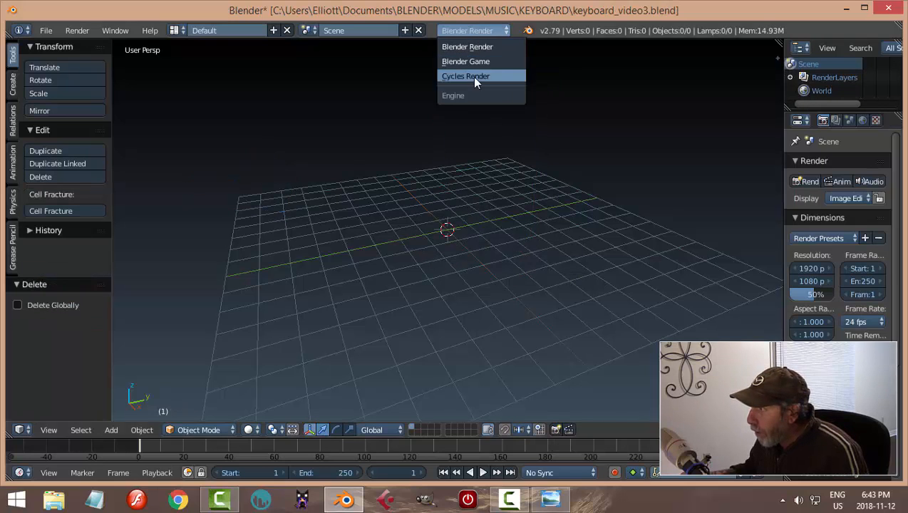
{"action": "left_click", "coordinate": [472, 76]}
{"action": "left_click", "coordinate": [843, 231]}
{"action": "left_click", "coordinate": [833, 202]}
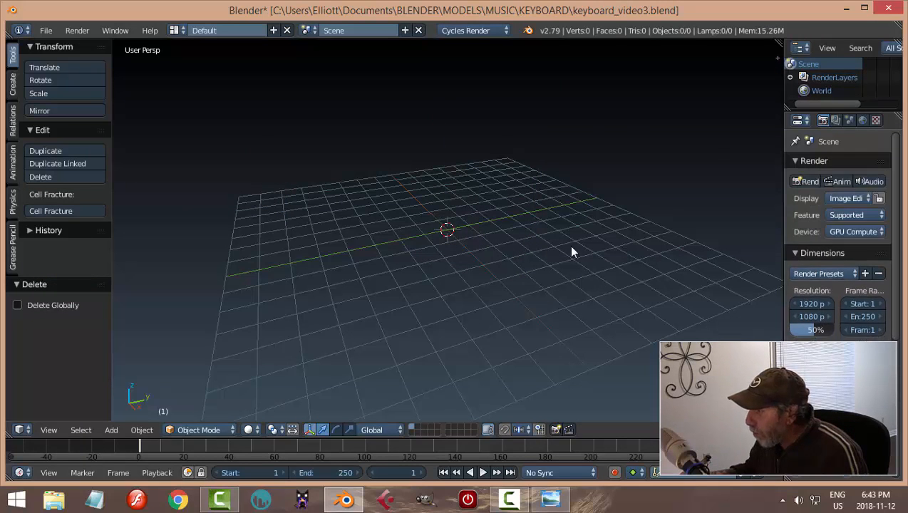
Add a background image slot to the 3D view and restrict its axis to Top
{"action": "key", "text": "n"}
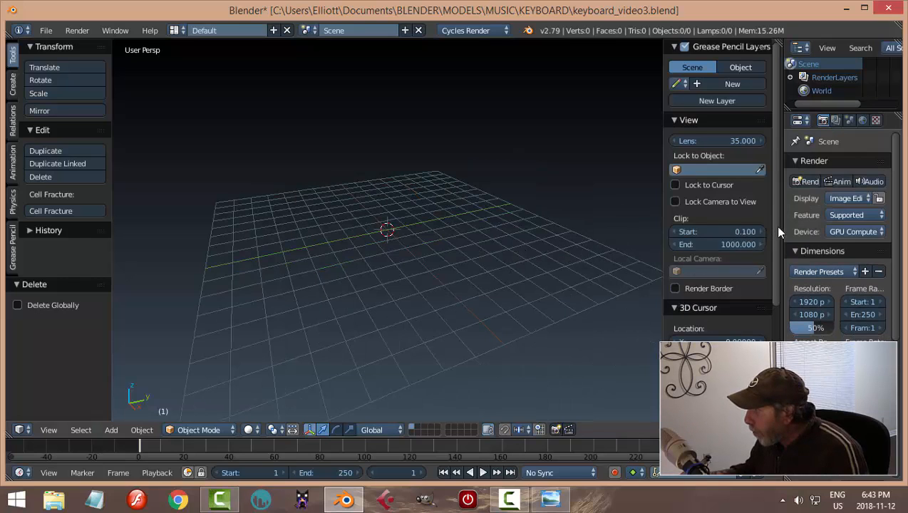
{"action": "scroll", "coordinate": [756, 228], "scroll_direction": "down", "scroll_amount": 5}
{"action": "scroll", "coordinate": [719, 213], "scroll_direction": "down", "scroll_amount": 3}
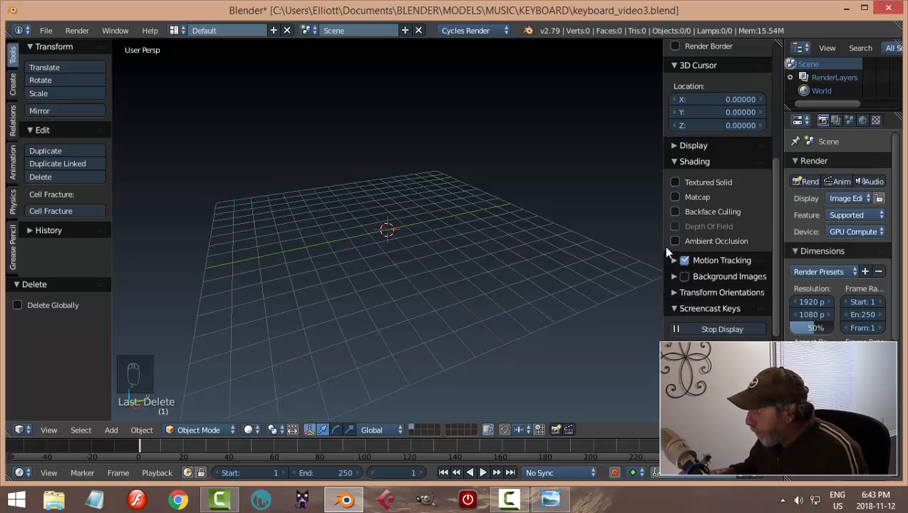
{"action": "left_click", "coordinate": [673, 161]}
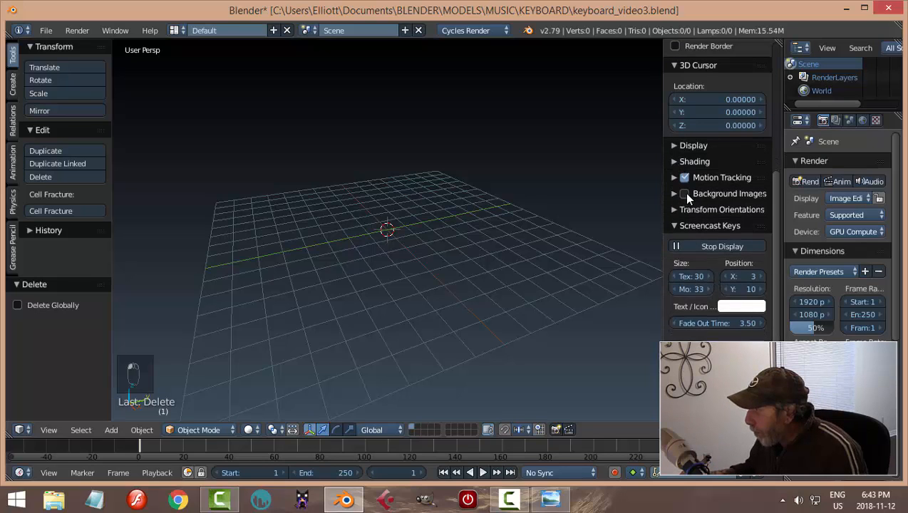
{"action": "left_click", "coordinate": [674, 194]}
{"action": "left_click", "coordinate": [702, 214]}
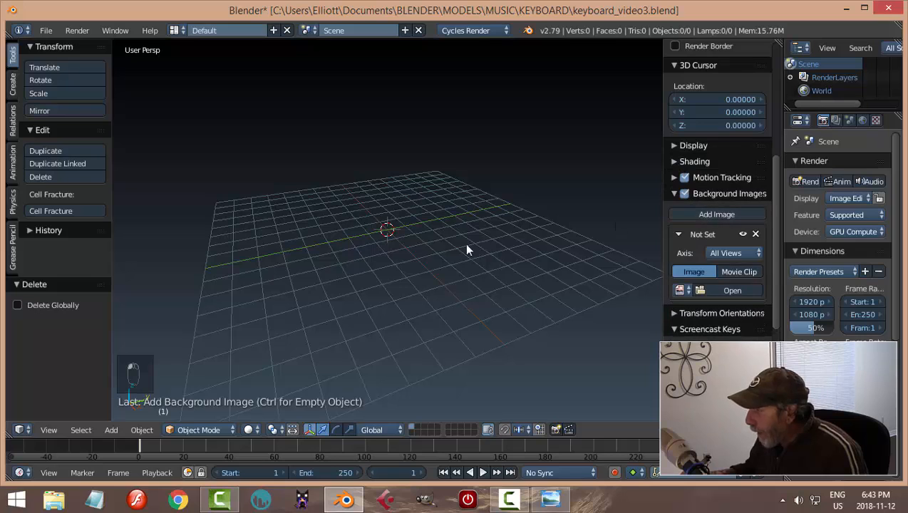
{"action": "left_click", "coordinate": [725, 253]}
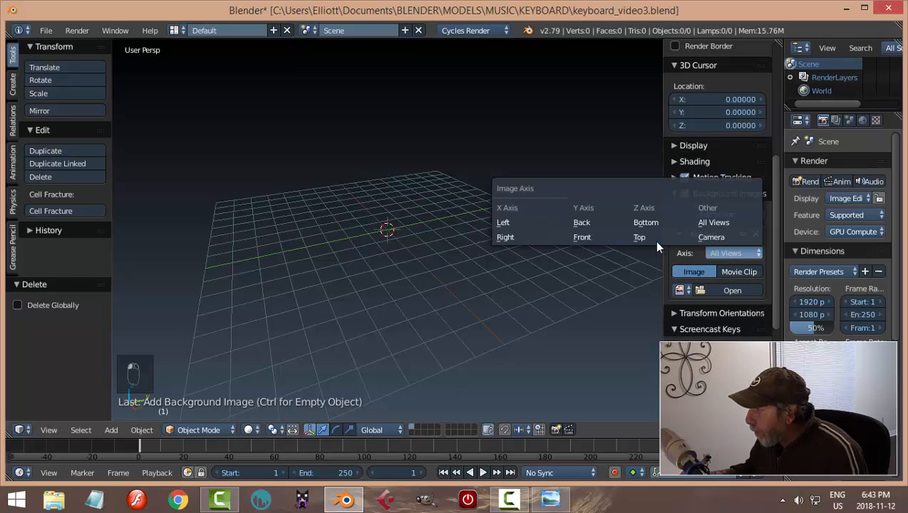
{"action": "left_click", "coordinate": [640, 240]}
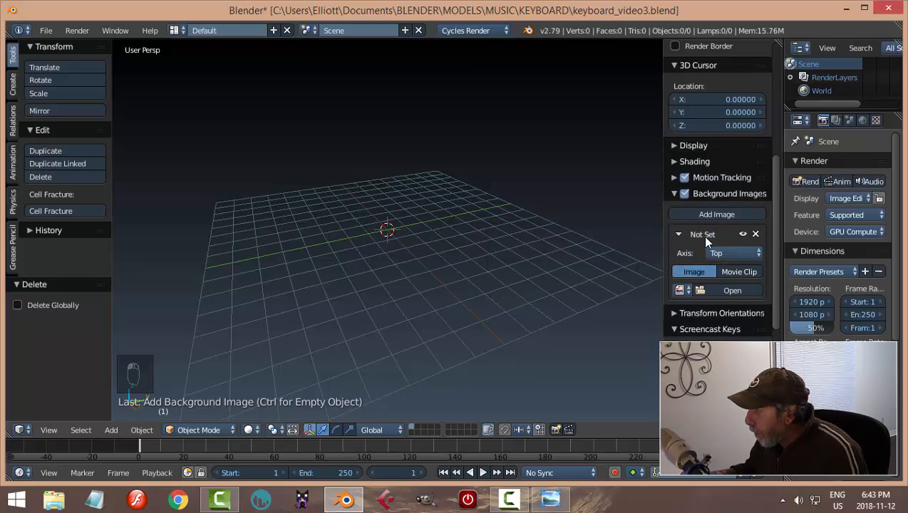
Load keyboard2.jpg from the KEYBOARD subfolder of BLENDER\REFERENCE IMAGES as the background image
{"action": "left_click", "coordinate": [732, 292]}
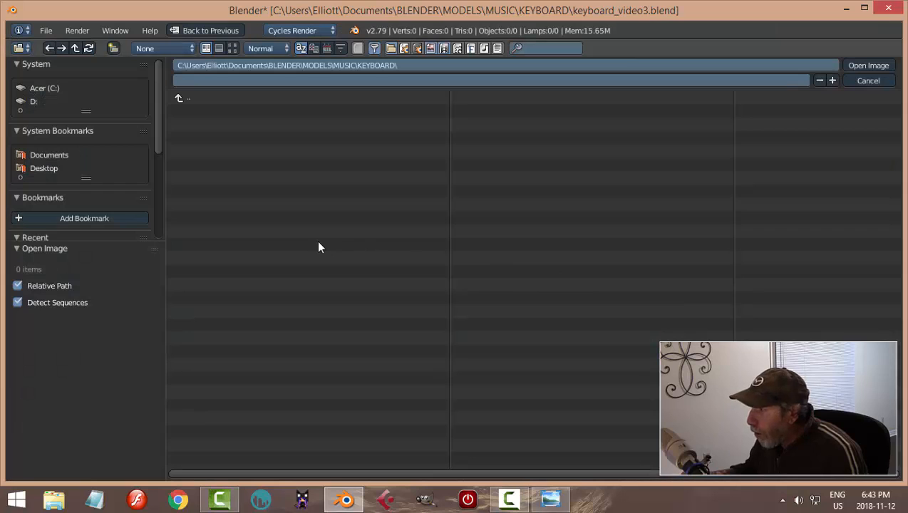
{"action": "left_click", "coordinate": [59, 156]}
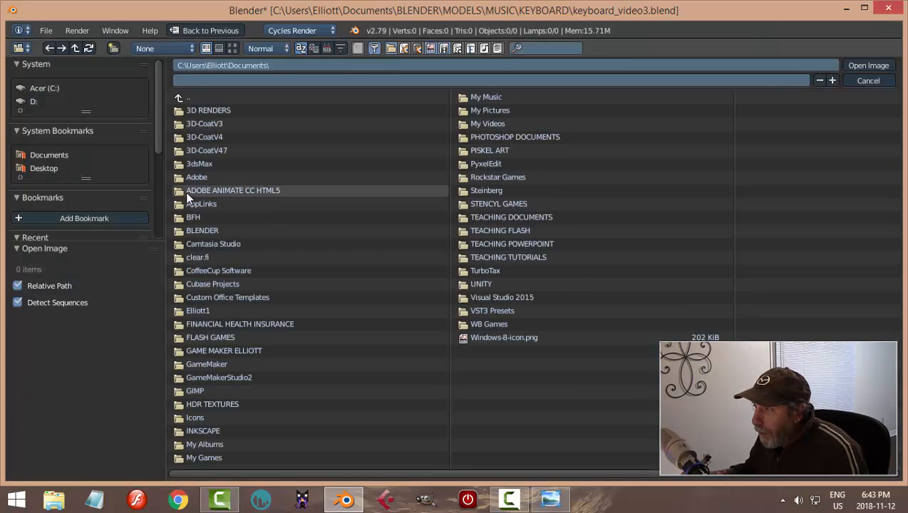
{"action": "left_click", "coordinate": [208, 234]}
{"action": "left_click", "coordinate": [214, 163]}
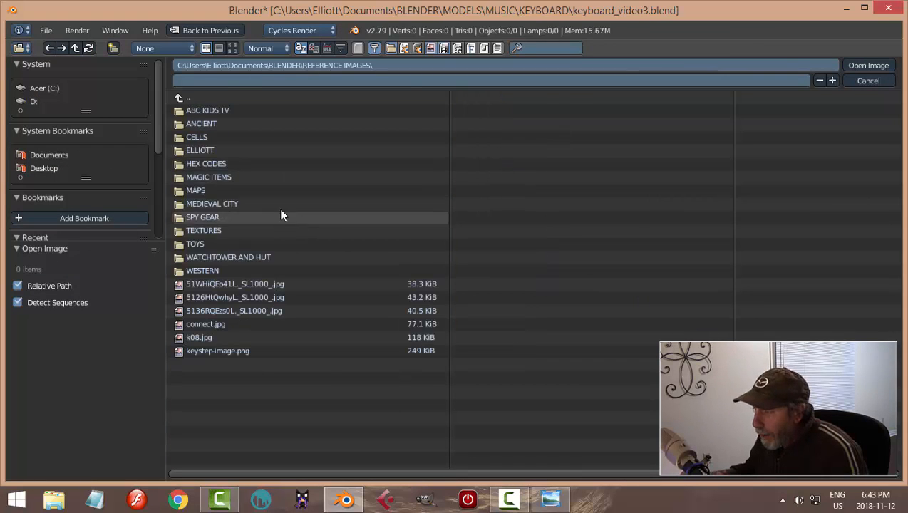
{"action": "left_click", "coordinate": [198, 150]}
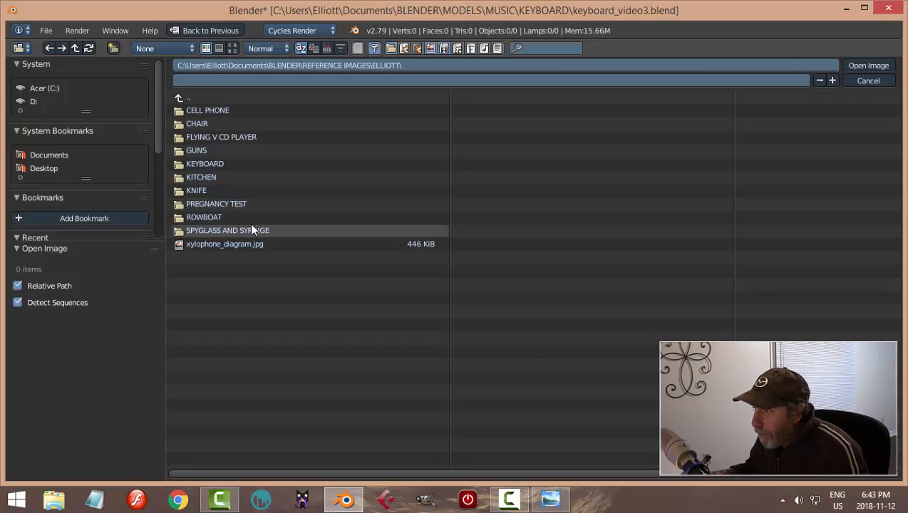
{"action": "left_click", "coordinate": [214, 164]}
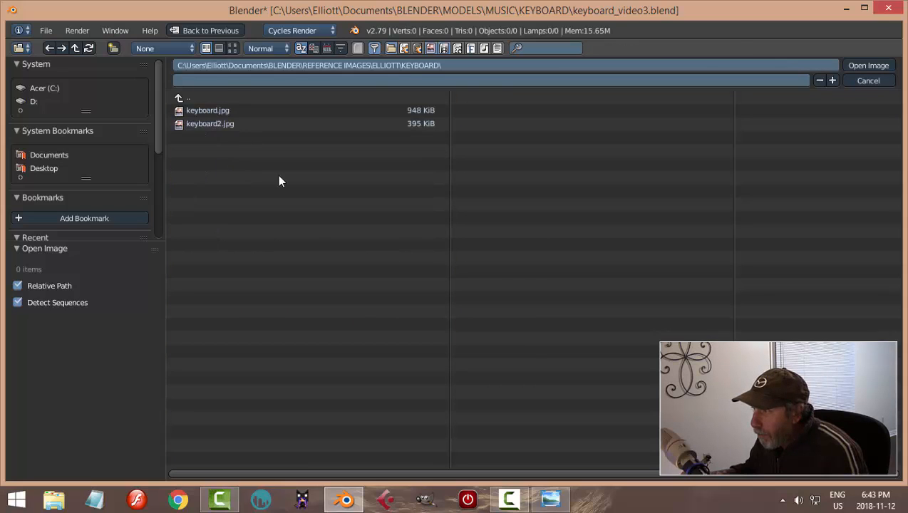
{"action": "left_click", "coordinate": [216, 123]}
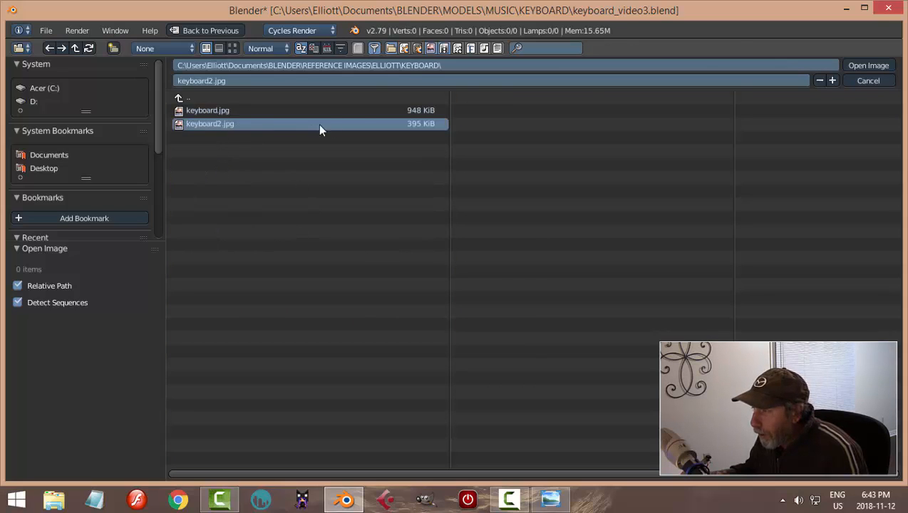
{"action": "left_click", "coordinate": [232, 48]}
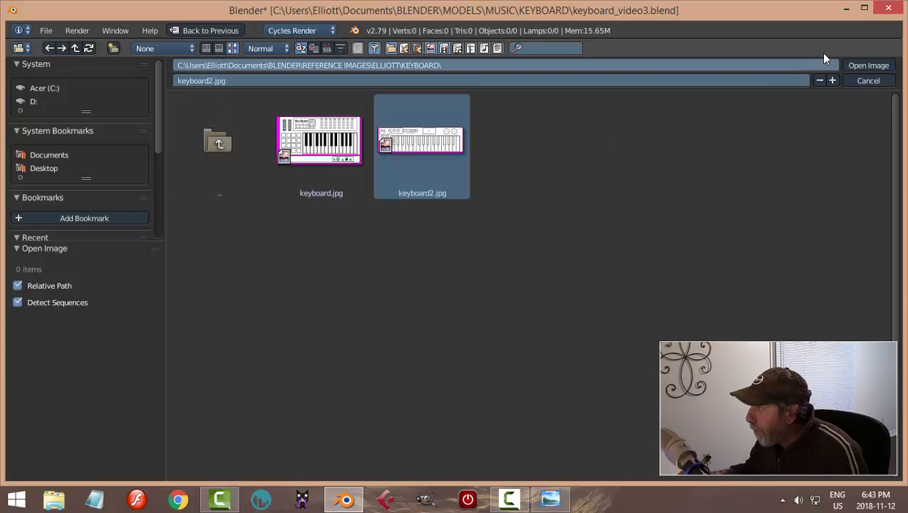
{"action": "left_click", "coordinate": [862, 62]}
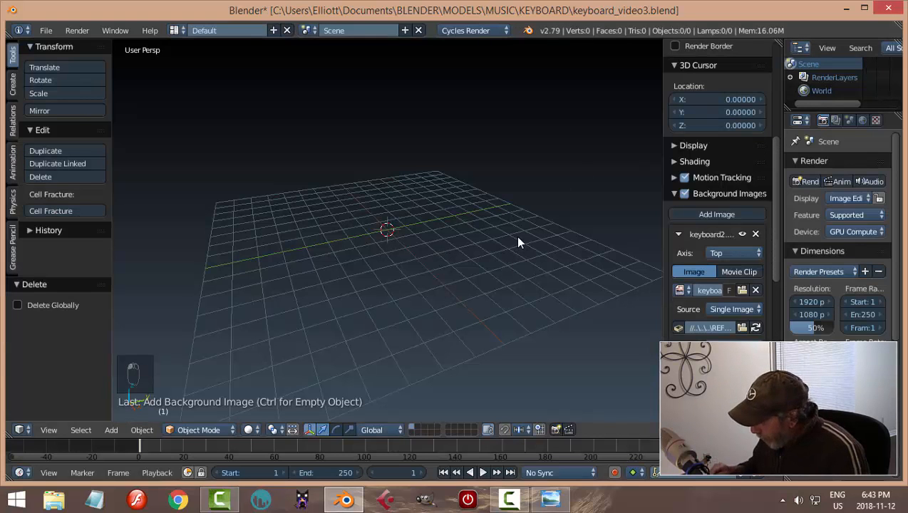
Hide the properties sidebar and switch the viewport to the top orthographic view
{"action": "key", "text": "n"}
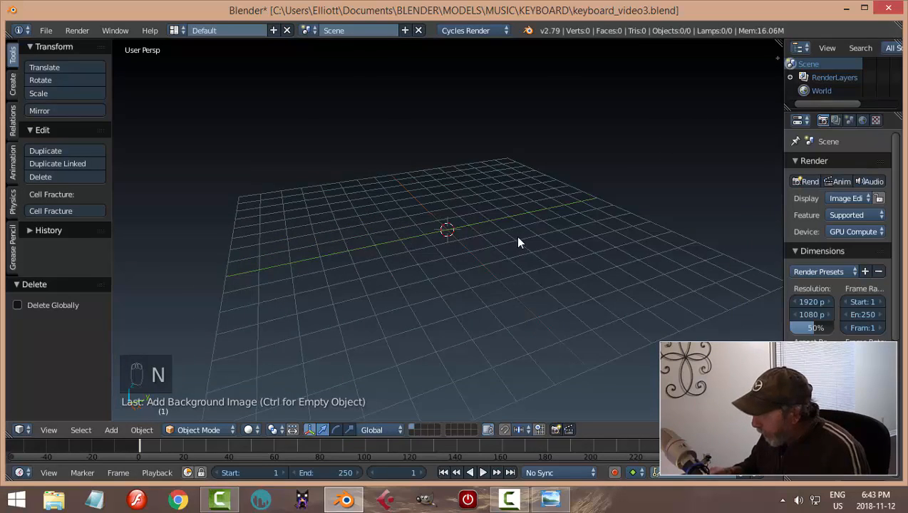
{"action": "key", "text": "KP_7"}
{"action": "key", "text": "KP_5"}
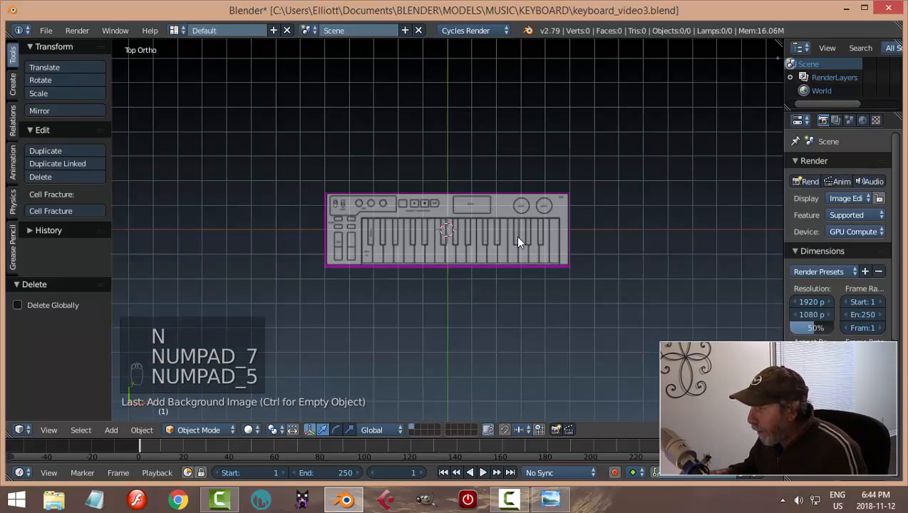
Add a plane mesh at the scene origin over the keyboard reference image
{"action": "scroll", "coordinate": [519, 242], "scroll_direction": "up", "scroll_amount": 4}
{"action": "middle_click_drag", "start_coordinate": [513, 279], "coordinate": [467, 261], "text": "shift"}
{"action": "scroll", "coordinate": [467, 261], "scroll_direction": "up", "scroll_amount": 2}
{"action": "scroll", "coordinate": [467, 261], "scroll_direction": "down", "scroll_amount": 2}
{"action": "scroll", "coordinate": [432, 278], "scroll_direction": "up", "scroll_amount": 7}
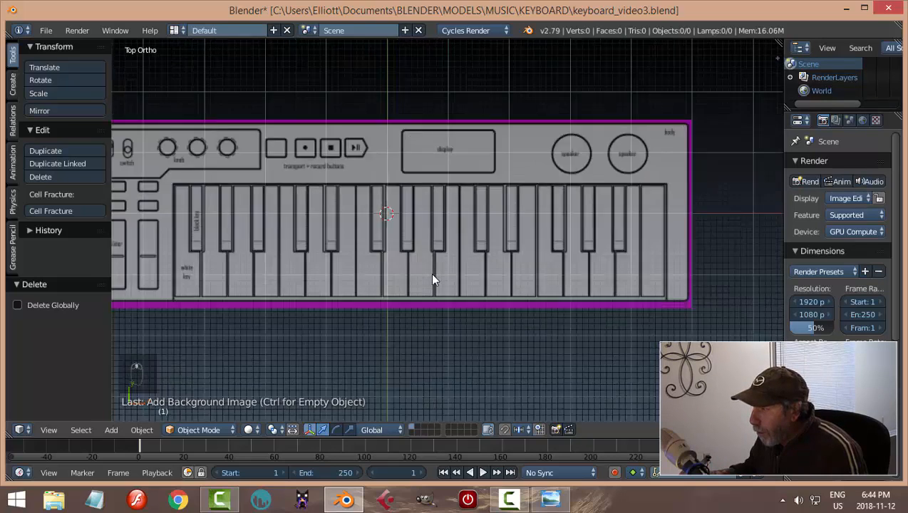
{"action": "scroll", "coordinate": [432, 278], "scroll_direction": "down", "scroll_amount": 6}
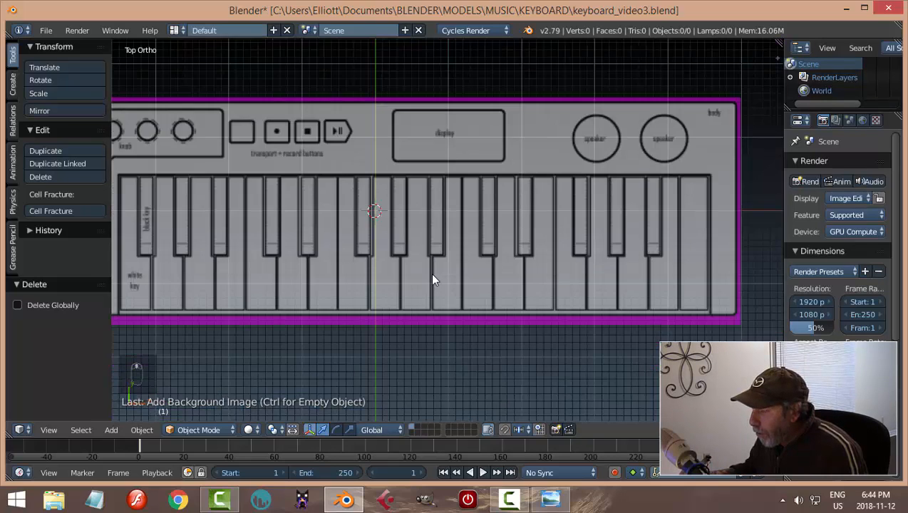
{"action": "middle_click_drag", "start_coordinate": [467, 252], "coordinate": [460, 264], "text": "shift"}
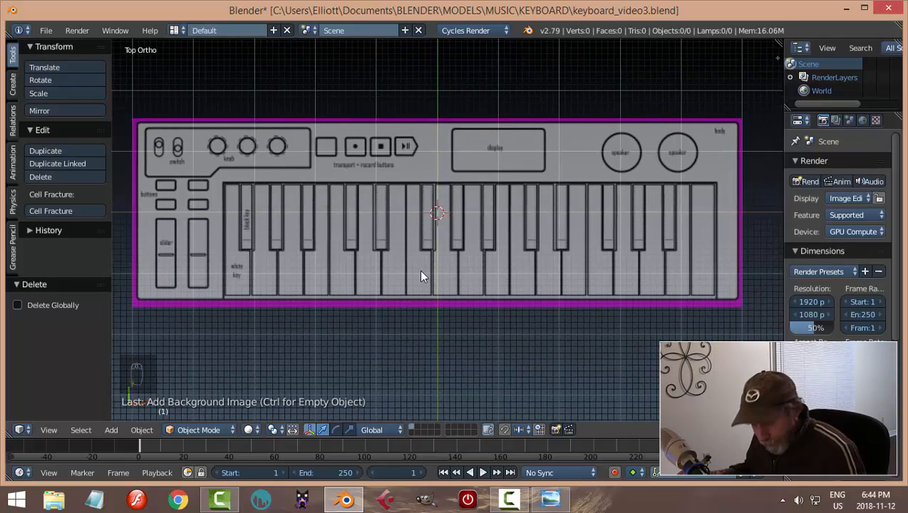
{"action": "key", "text": "shift+a"}
{"action": "left_click", "coordinate": [467, 271]}
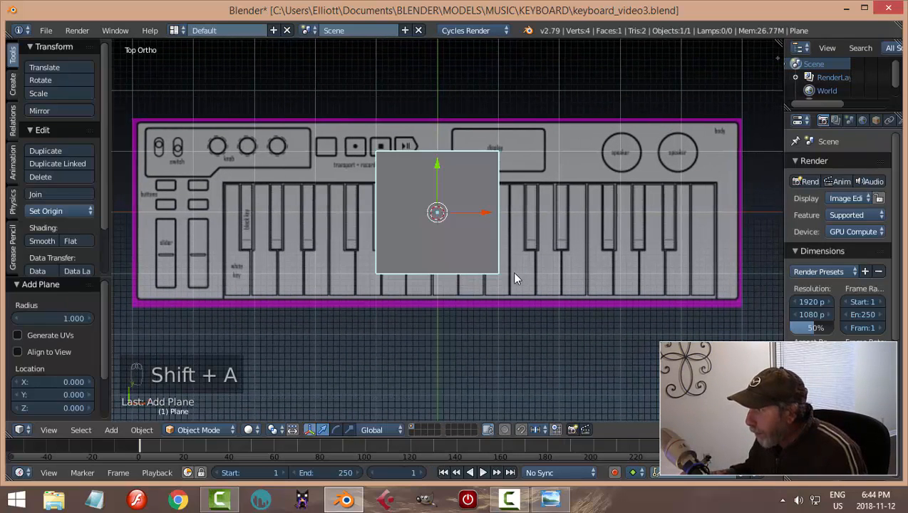
In edit mode with wireframe shading, scale the plane along X by about 4.908 to match the reference body's width
{"action": "key", "text": "Tab"}
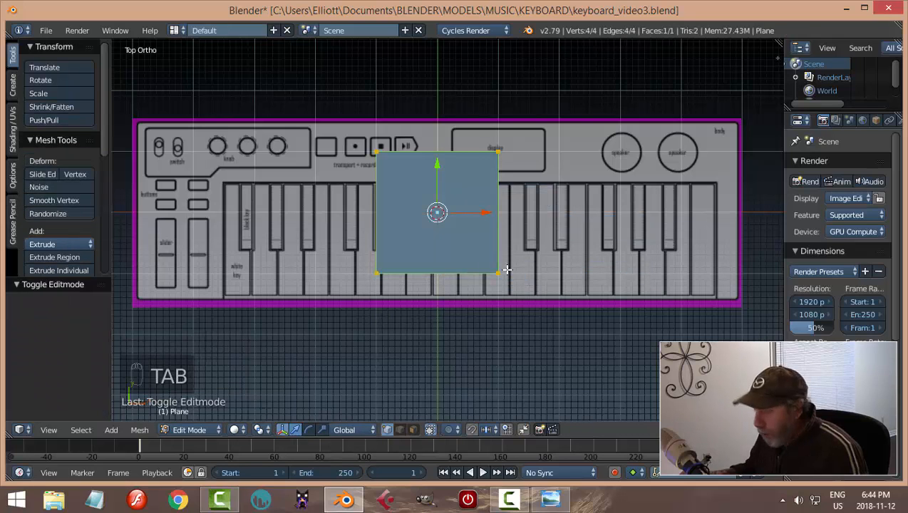
{"action": "key", "text": "z"}
{"action": "left_click", "coordinate": [595, 267]}
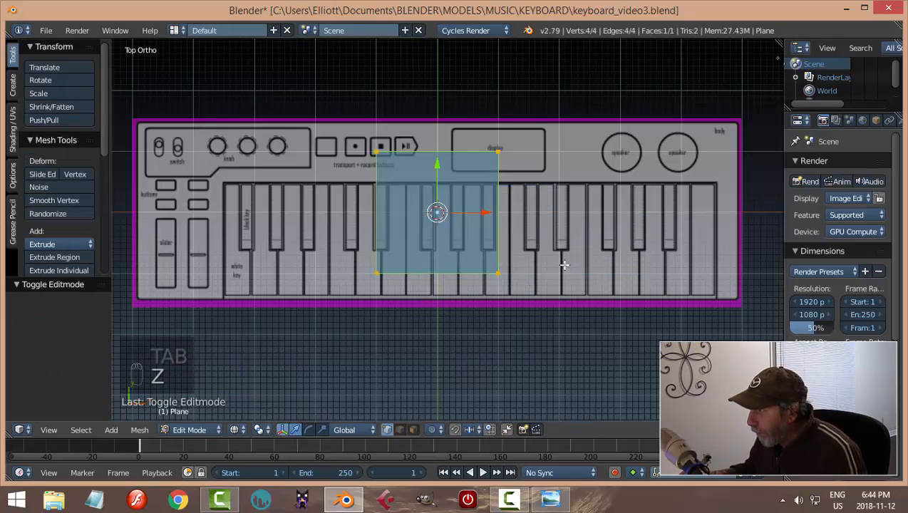
{"action": "key", "text": "s"}
{"action": "key", "text": "x"}
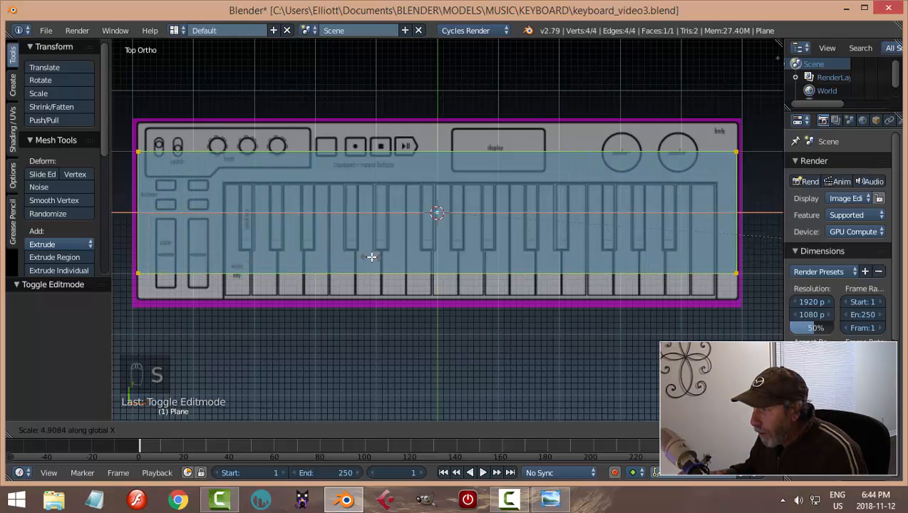
{"action": "left_click", "coordinate": [371, 257]}
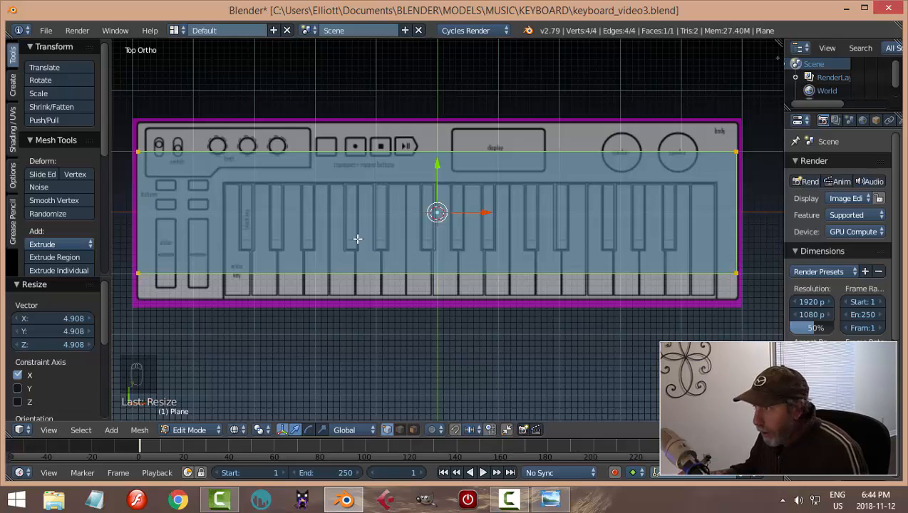
Move the plane's upper edge about 0.493 along Y to line up with the top outline of the reference body
{"action": "key", "text": "a"}
{"action": "scroll", "coordinate": [350, 238], "scroll_direction": "down", "scroll_amount": 1}
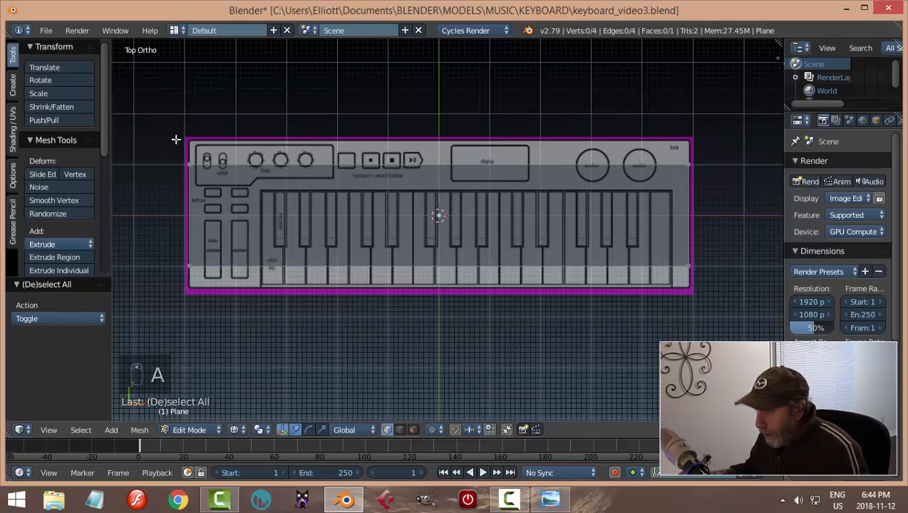
{"action": "key", "text": "b"}
{"action": "left_click_drag", "start_coordinate": [172, 136], "coordinate": [715, 187]}
{"action": "scroll", "coordinate": [556, 178], "scroll_direction": "up", "scroll_amount": 2}
{"action": "key", "text": "g"}
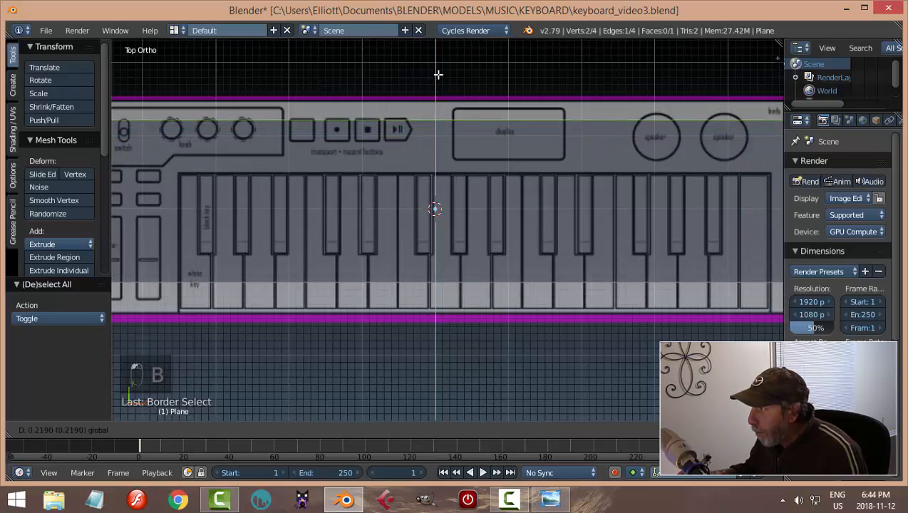
{"action": "left_click", "coordinate": [443, 55]}
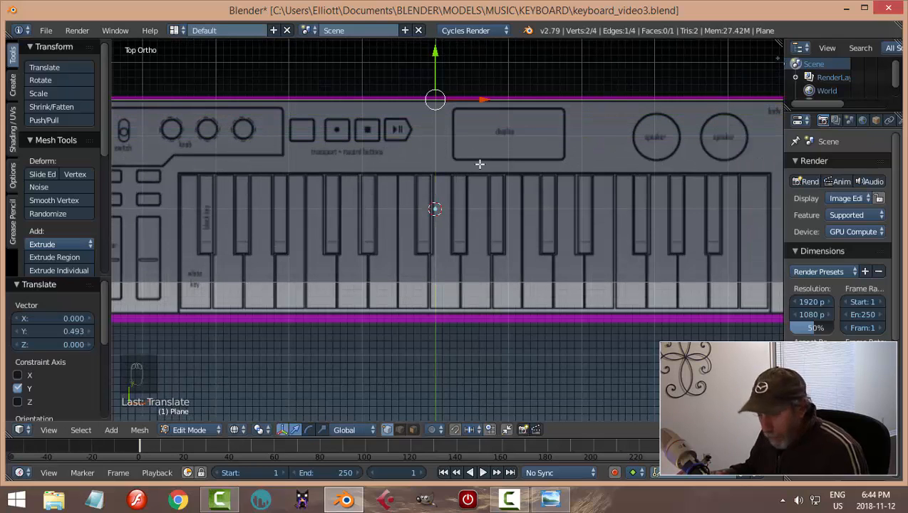
In edge select mode, move the plane's lower edge about -0.447 along Y to meet the bottom outline of the reference body
{"action": "key", "text": "a"}
{"action": "key", "text": "ctrl+Tab"}
{"action": "left_click", "coordinate": [462, 150]}
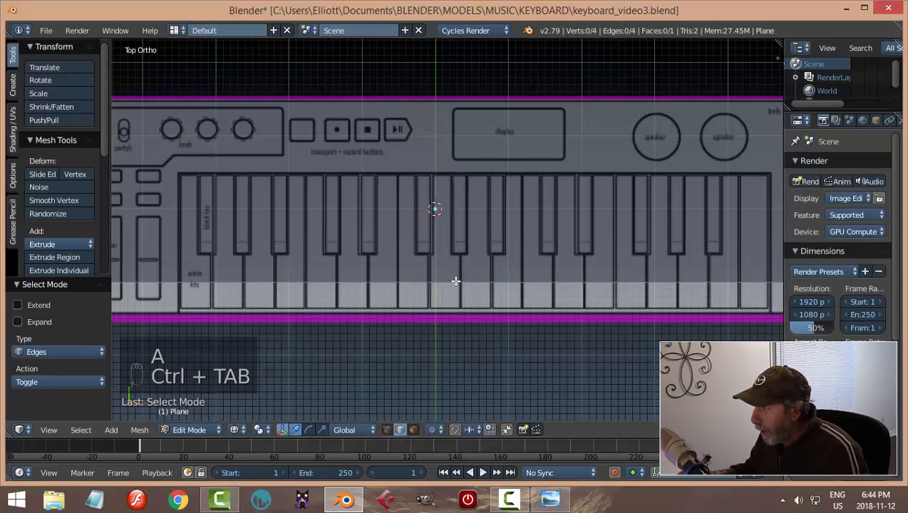
{"action": "right_click", "coordinate": [513, 283]}
{"action": "scroll", "coordinate": [513, 283], "scroll_direction": "down", "scroll_amount": 2}
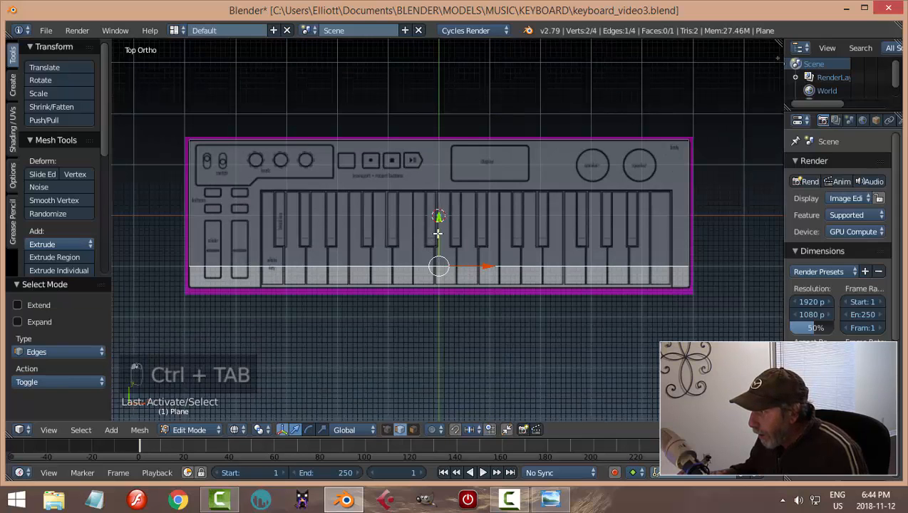
{"action": "key", "text": "g"}
{"action": "key", "text": "y"}
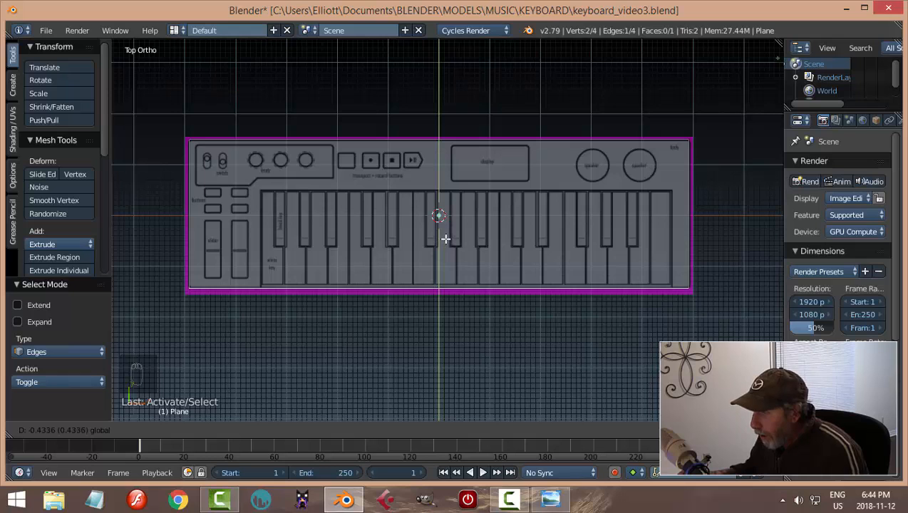
{"action": "left_click", "coordinate": [445, 241]}
Extrude the whole plane upward about 0.874 to give the keyboard body its thickness
{"action": "scroll", "coordinate": [646, 206], "scroll_direction": "up", "scroll_amount": 2}
{"action": "middle_click_drag", "start_coordinate": [711, 164], "coordinate": [505, 231], "text": "shift"}
{"action": "scroll", "coordinate": [574, 197], "scroll_direction": "up", "scroll_amount": 2}
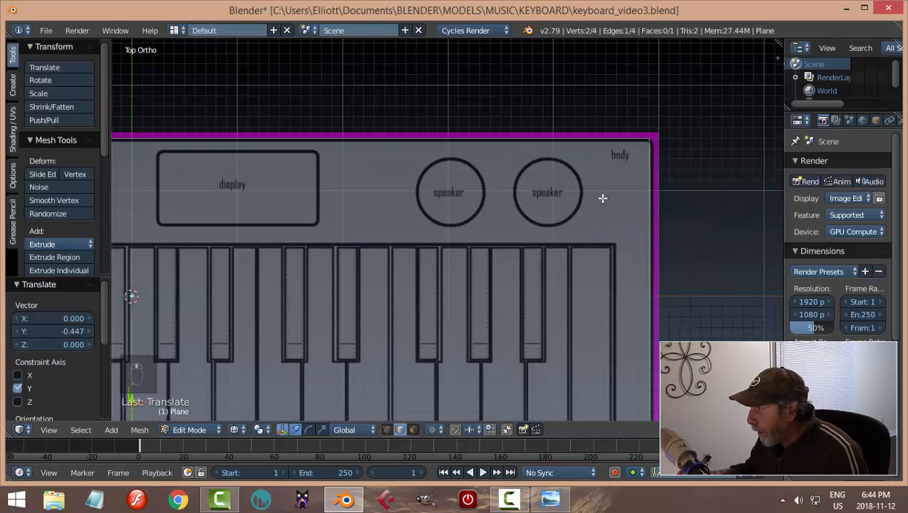
{"action": "scroll", "coordinate": [638, 191], "scroll_direction": "down", "scroll_amount": 3}
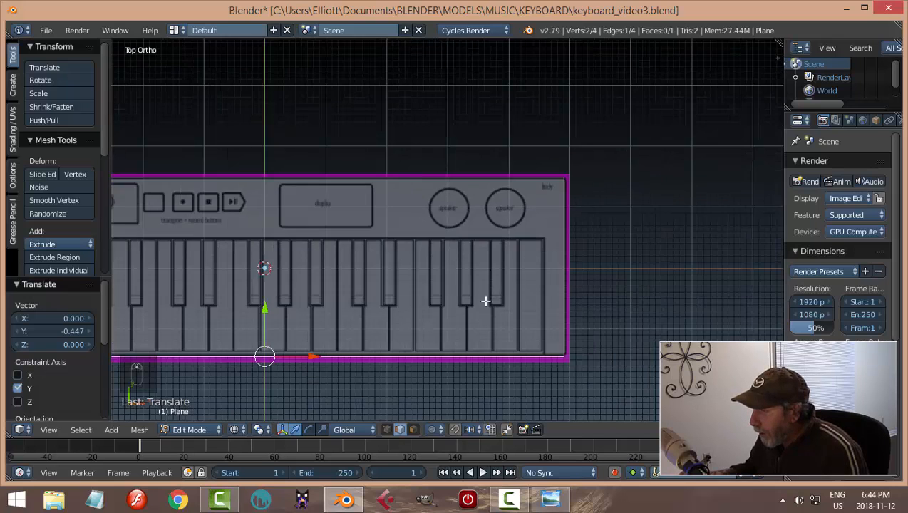
{"action": "scroll", "coordinate": [487, 300], "scroll_direction": "down", "scroll_amount": 3}
{"action": "key", "text": "a"}
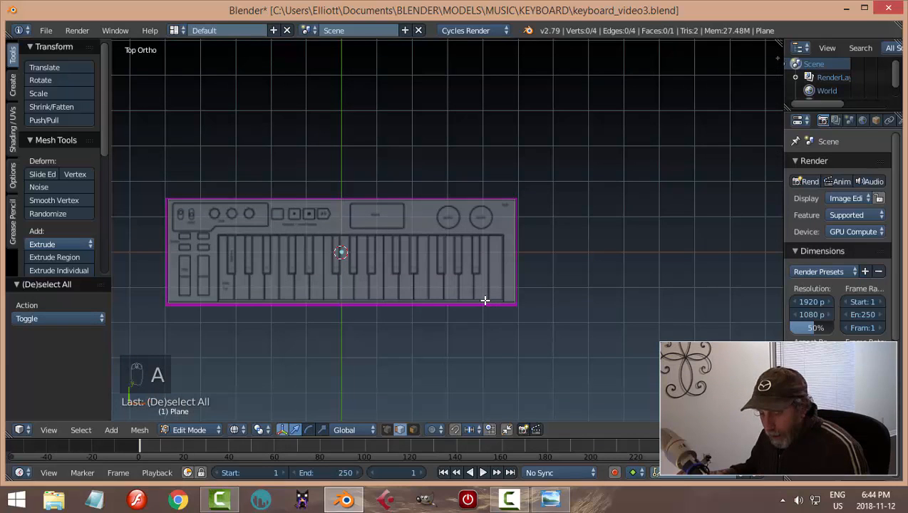
{"action": "key", "text": "a"}
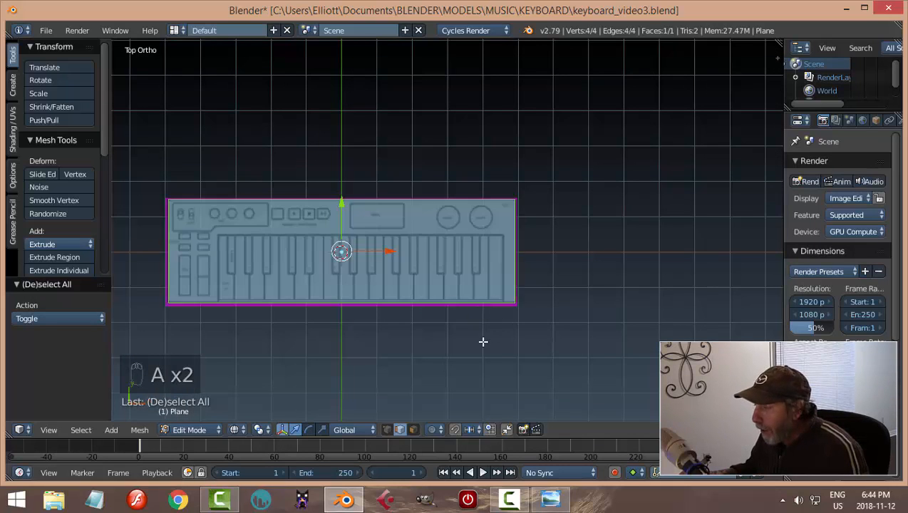
{"action": "middle_click_drag", "start_coordinate": [487, 348], "coordinate": [407, 220]}
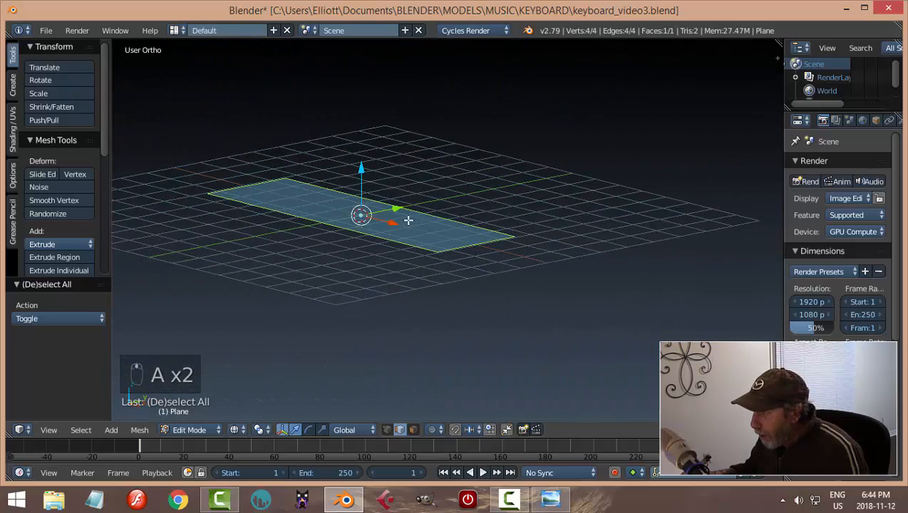
{"action": "key", "text": "e"}
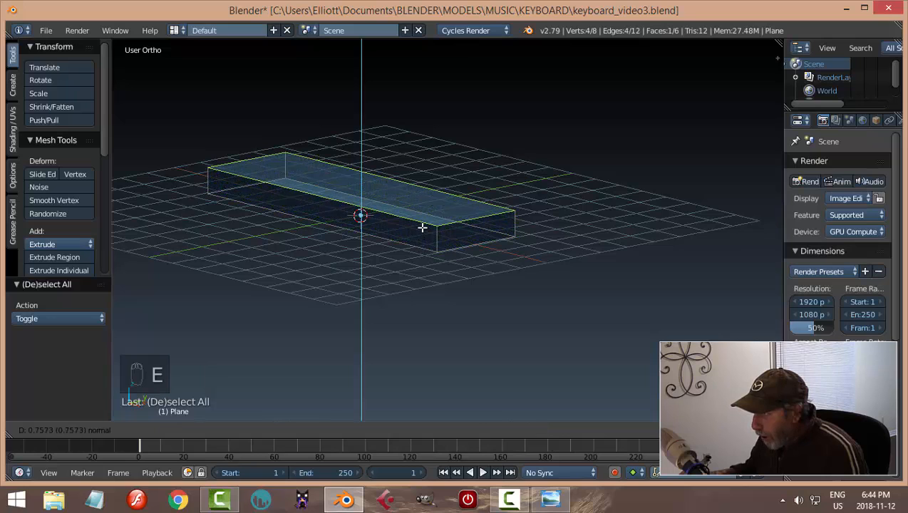
{"action": "left_click", "coordinate": [422, 224]}
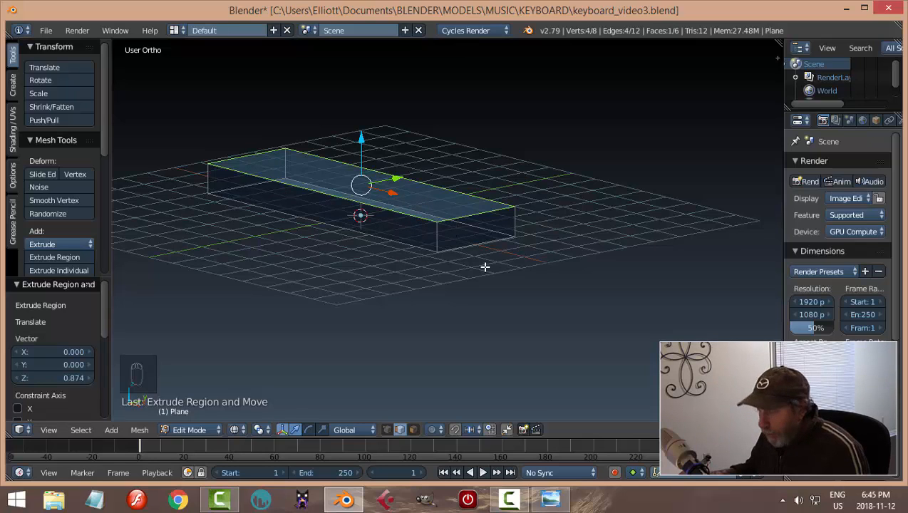
Bevel the body's four vertical corner edges with 6 segments and an offset of about 0.073, matching the reference's rounded corners
{"action": "key", "text": "a"}
{"action": "right_click", "coordinate": [440, 238]}
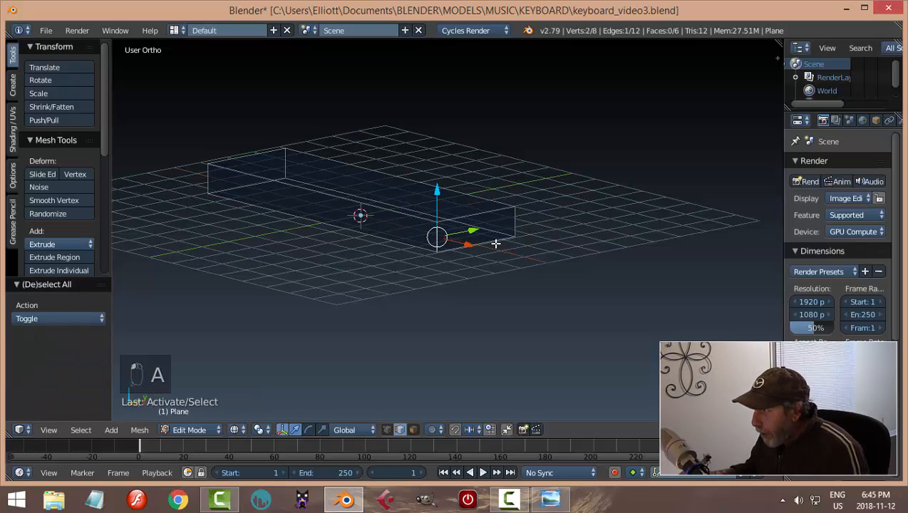
{"action": "right_click", "coordinate": [516, 222], "text": "shift"}
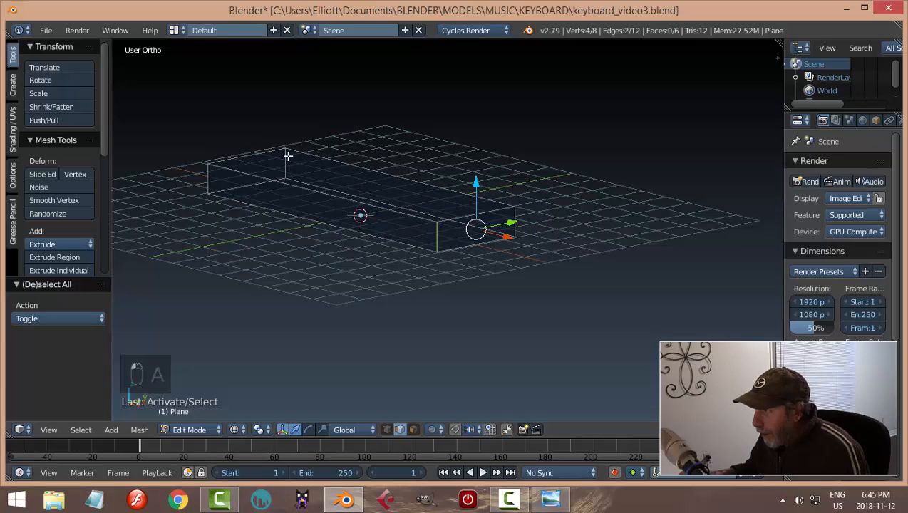
{"action": "right_click", "coordinate": [285, 157], "text": "shift"}
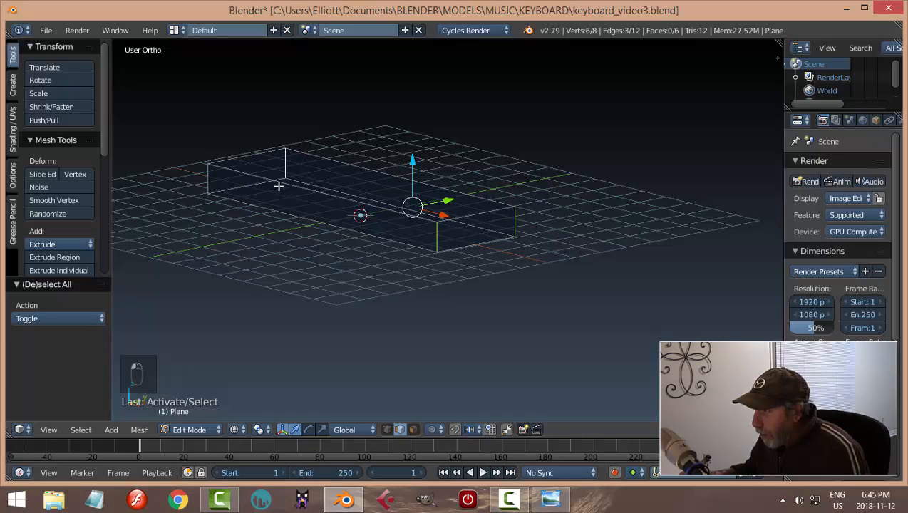
{"action": "right_click", "coordinate": [209, 180], "text": "shift"}
{"action": "middle_click_drag", "start_coordinate": [328, 240], "coordinate": [386, 261]}
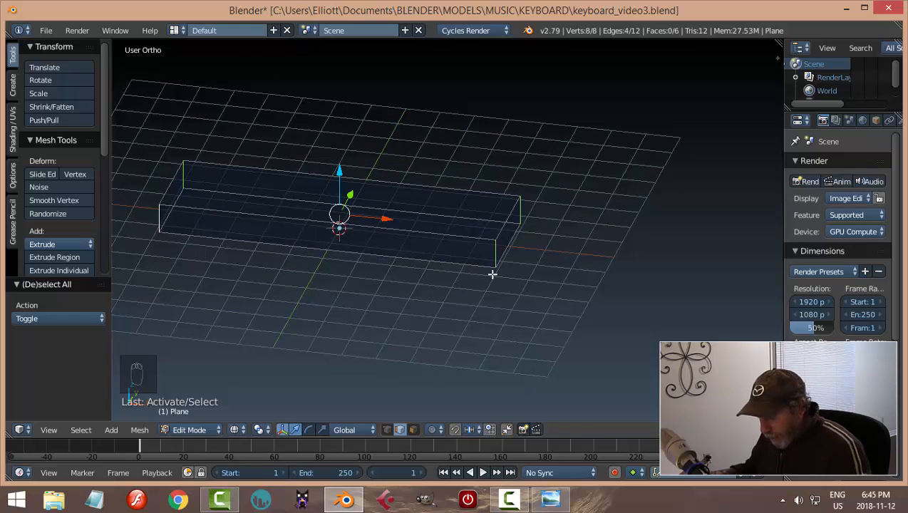
{"action": "key", "text": "z"}
{"action": "left_click", "coordinate": [510, 353]}
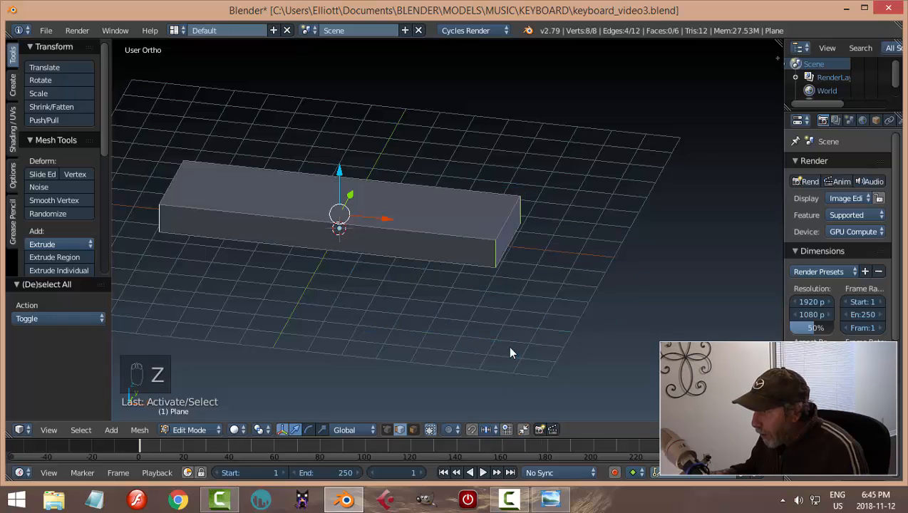
{"action": "mouse_move", "coordinate": [504, 294]}
{"action": "middle_mouse_down"}
{"action": "mouse_move", "coordinate": [507, 308]}
{"action": "mouse_move", "coordinate": [488, 300]}
{"action": "middle_mouse_up"}
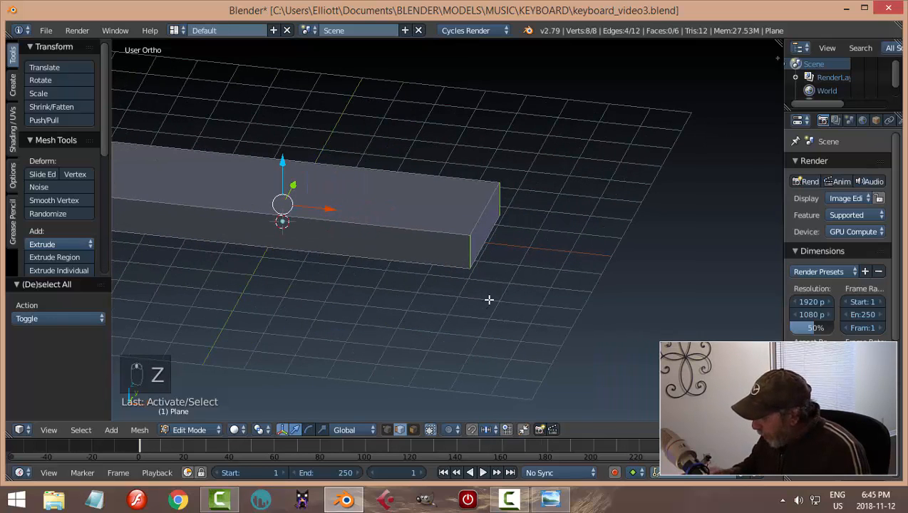
{"action": "key", "text": "KP_7"}
{"action": "key", "text": "z"}
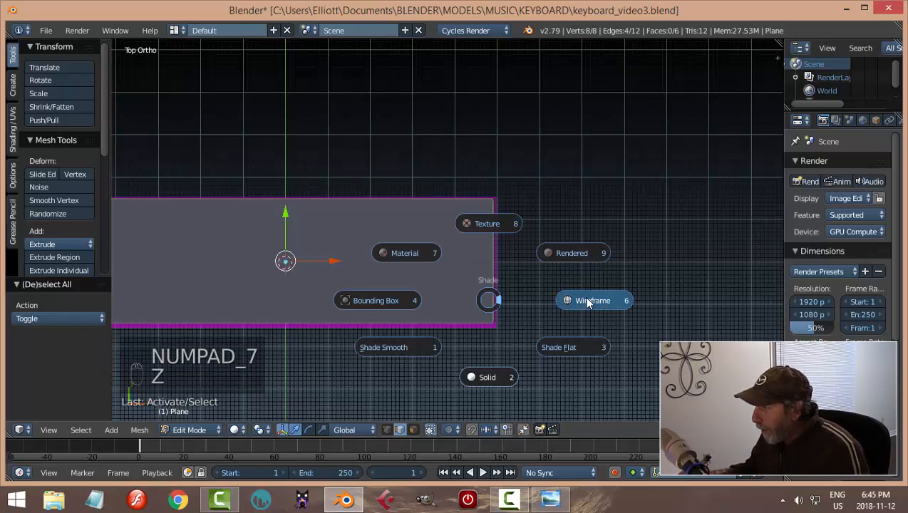
{"action": "left_click", "coordinate": [589, 302]}
{"action": "scroll", "coordinate": [549, 239], "scroll_direction": "up", "scroll_amount": 7}
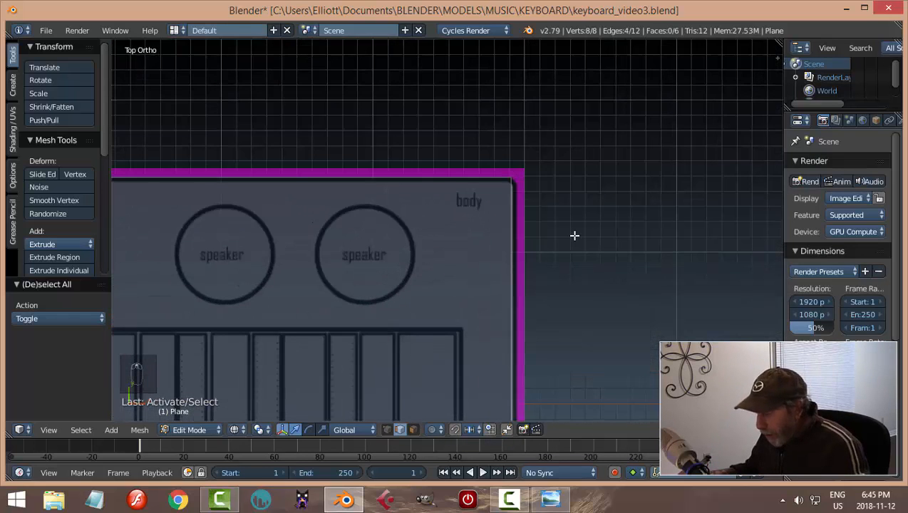
{"action": "key", "text": "ctrl+b"}
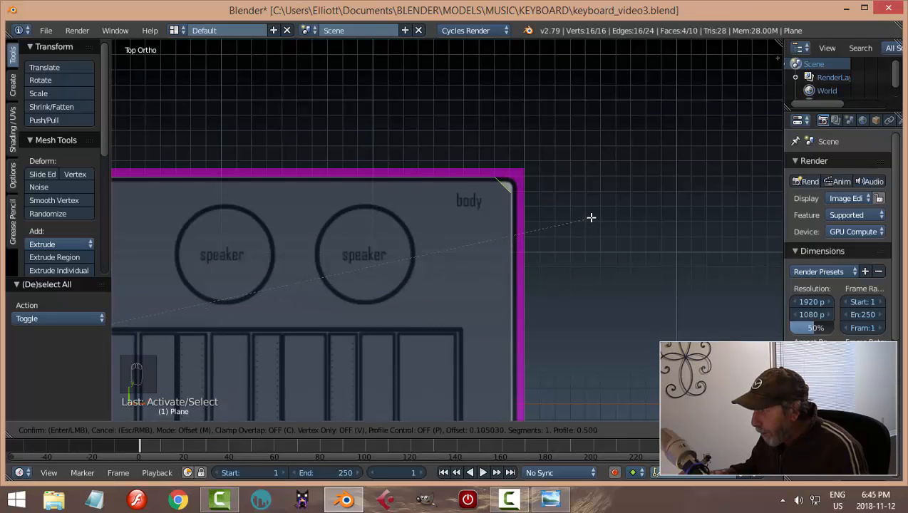
{"action": "scroll", "coordinate": [591, 218], "scroll_direction": "up", "scroll_amount": 5}
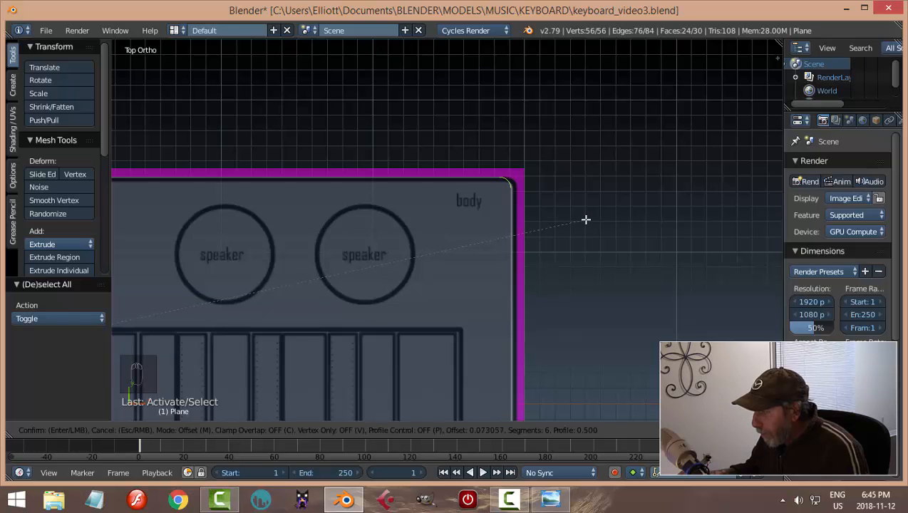
{"action": "left_click", "coordinate": [586, 220]}
{"action": "key", "text": "a"}
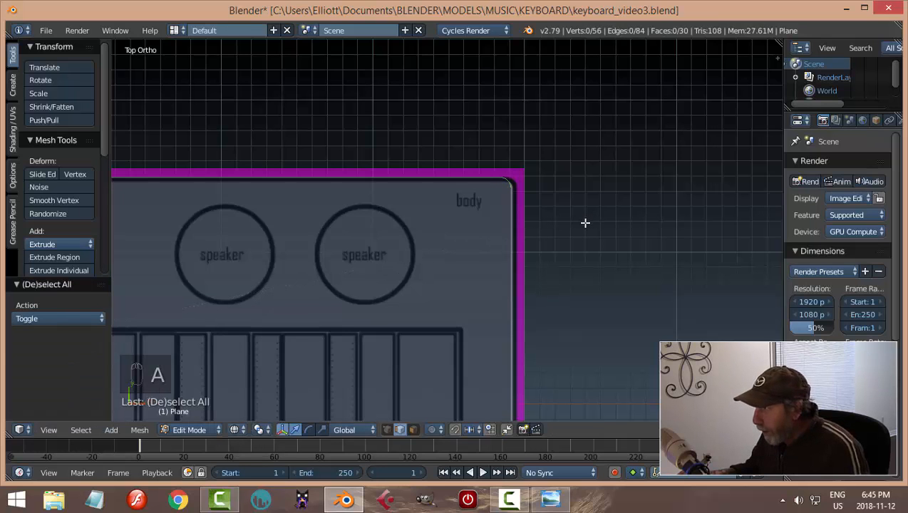
Switch to solid shading and inspect the beveled corners of the body in perspective
{"action": "scroll", "coordinate": [581, 227], "scroll_direction": "down", "scroll_amount": 5}
{"action": "middle_click_drag", "start_coordinate": [573, 229], "coordinate": [513, 217]}
{"action": "key", "text": "z"}
{"action": "left_click", "coordinate": [527, 303]}
{"action": "scroll", "coordinate": [462, 265], "scroll_direction": "up", "scroll_amount": 3}
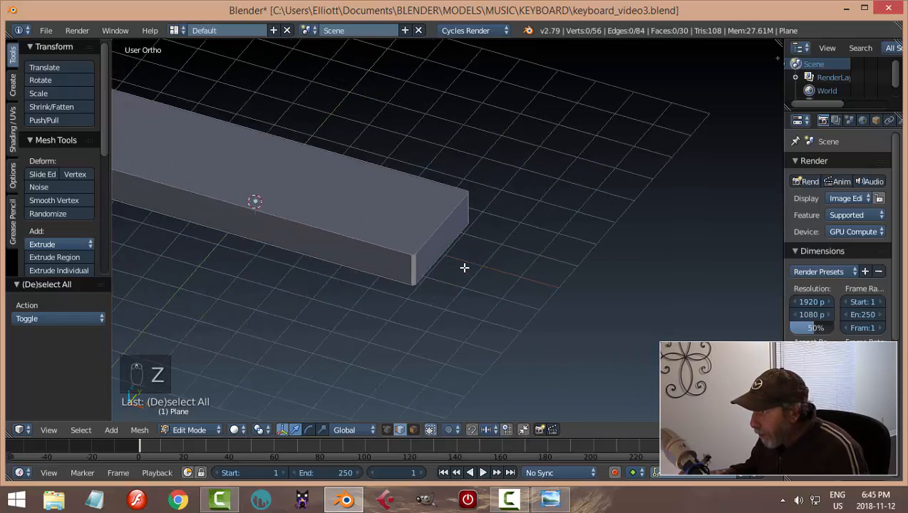
{"action": "scroll", "coordinate": [452, 266], "scroll_direction": "down", "scroll_amount": 1}
Examine the body's top face in face select mode and the rounded corners' vertices in vertex select mode
{"action": "key", "text": "ctrl+Tab"}
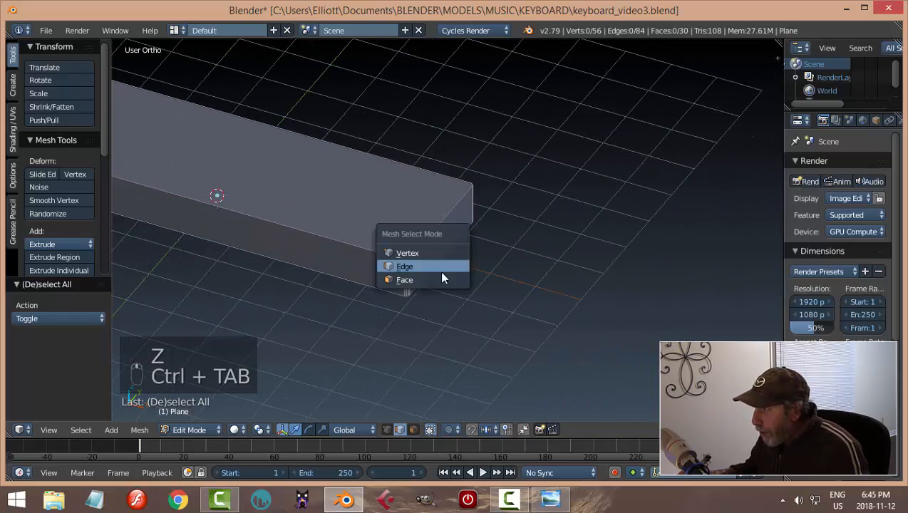
{"action": "left_click", "coordinate": [440, 275]}
{"action": "right_click", "coordinate": [410, 228]}
{"action": "scroll", "coordinate": [467, 259], "scroll_direction": "up", "scroll_amount": 3}
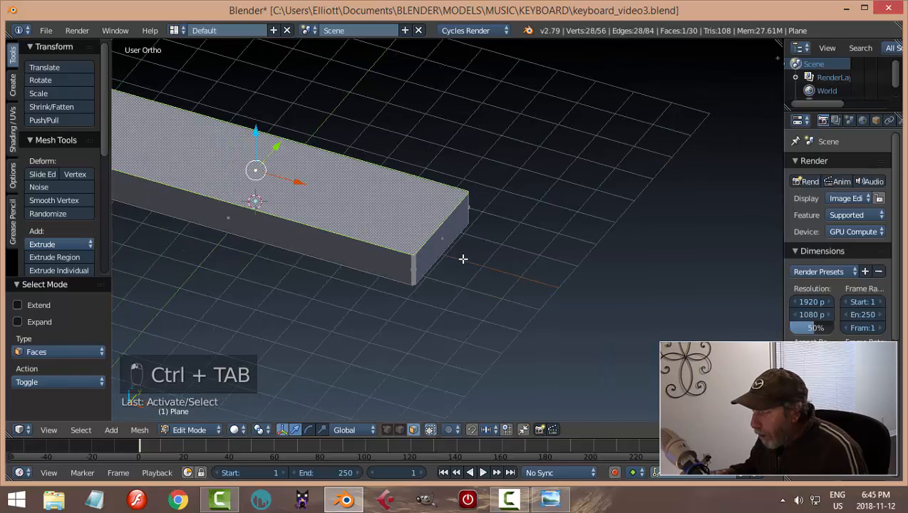
{"action": "key", "text": "ctrl+Tab"}
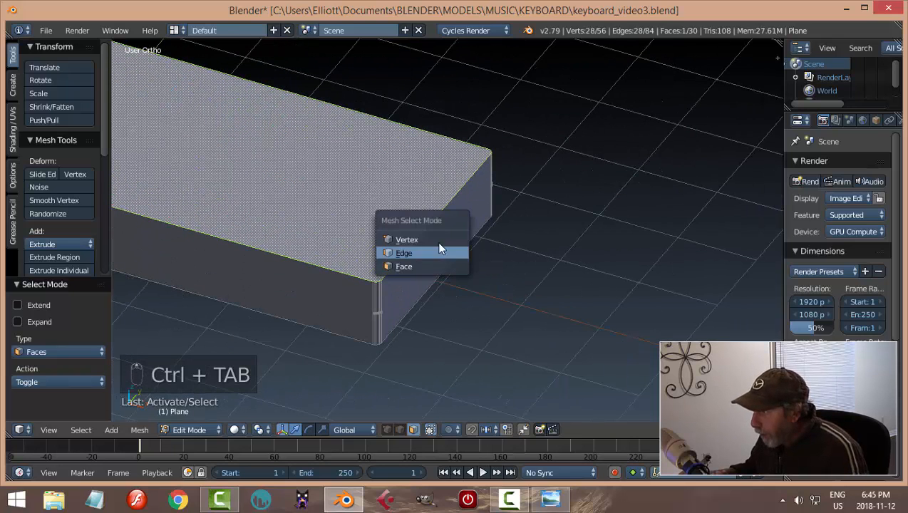
{"action": "left_click", "coordinate": [436, 241]}
{"action": "key", "text": "a"}
{"action": "scroll", "coordinate": [420, 297], "scroll_direction": "up", "scroll_amount": 2}
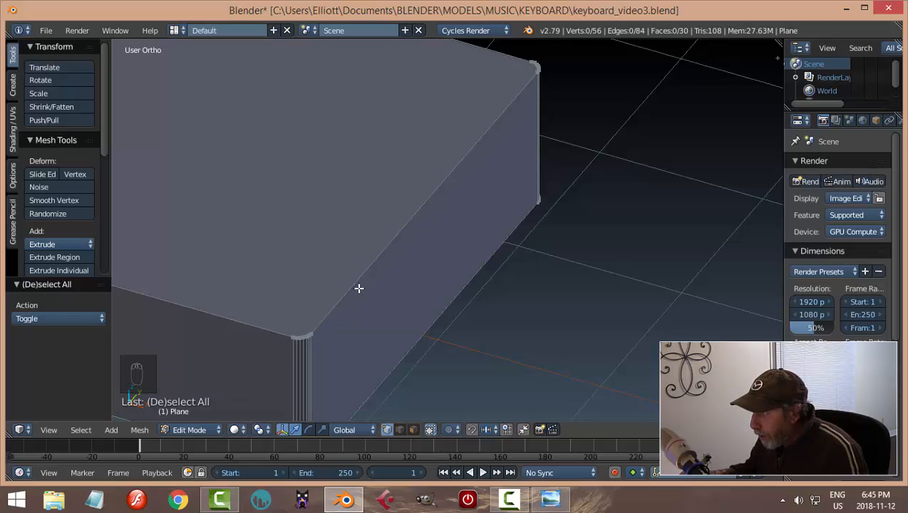
{"action": "scroll", "coordinate": [358, 214], "scroll_direction": "down", "scroll_amount": 3}
{"action": "scroll", "coordinate": [414, 249], "scroll_direction": "down", "scroll_amount": 2}
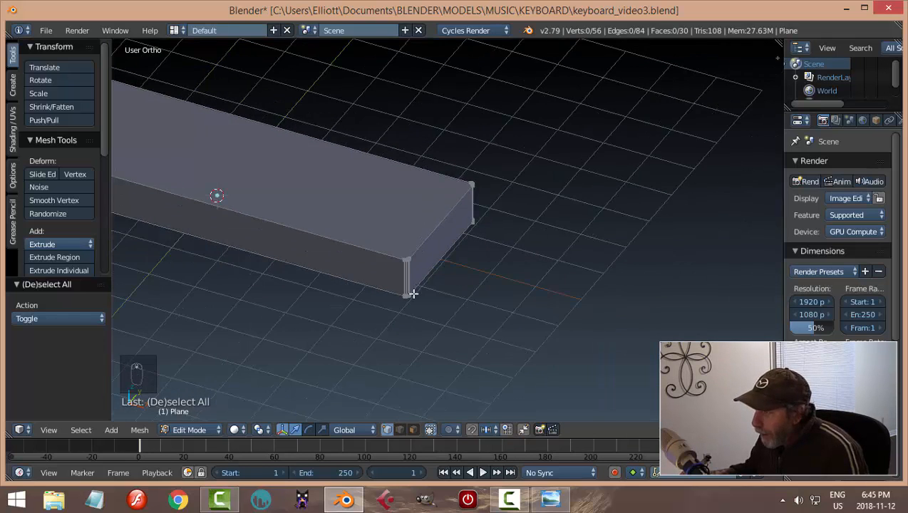
{"action": "mouse_move", "coordinate": [421, 288]}
{"action": "middle_mouse_down", "text": "shift"}
{"action": "mouse_move", "coordinate": [464, 270]}
{"action": "mouse_move", "coordinate": [512, 272]}
{"action": "mouse_move", "coordinate": [495, 278]}
{"action": "mouse_move", "coordinate": [532, 266]}
{"action": "mouse_move", "coordinate": [422, 303]}
{"action": "mouse_move", "coordinate": [410, 289]}
{"action": "mouse_move", "coordinate": [432, 289]}
{"action": "middle_mouse_up", "text": "shift"}
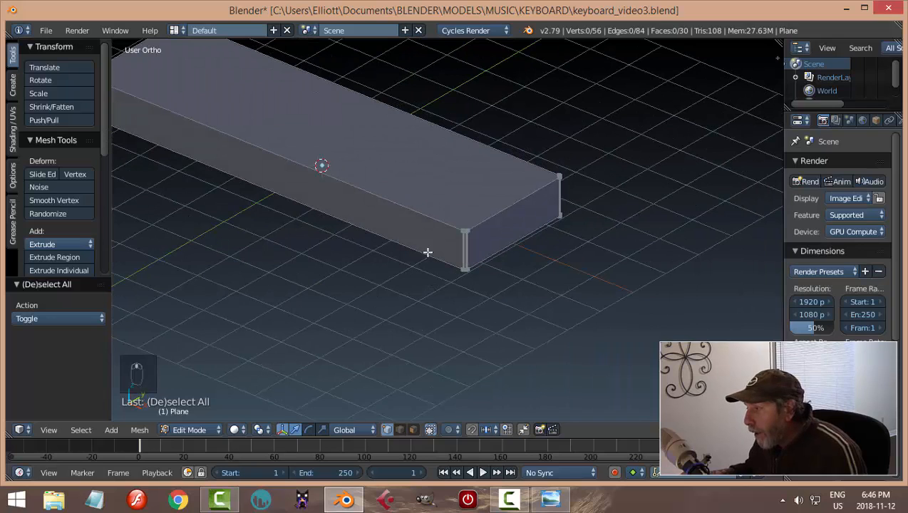
Bevel the edge loops around the body's top and bottom faces with 3 segments and an offset of about 0.039
{"action": "right_click", "coordinate": [428, 216], "text": "alt"}
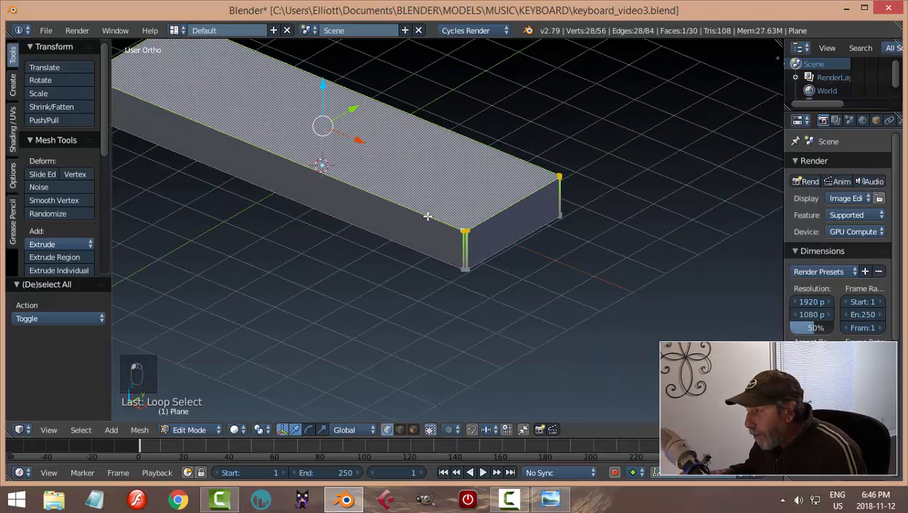
{"action": "key", "text": "a"}
{"action": "key", "text": "ctrl+Tab"}
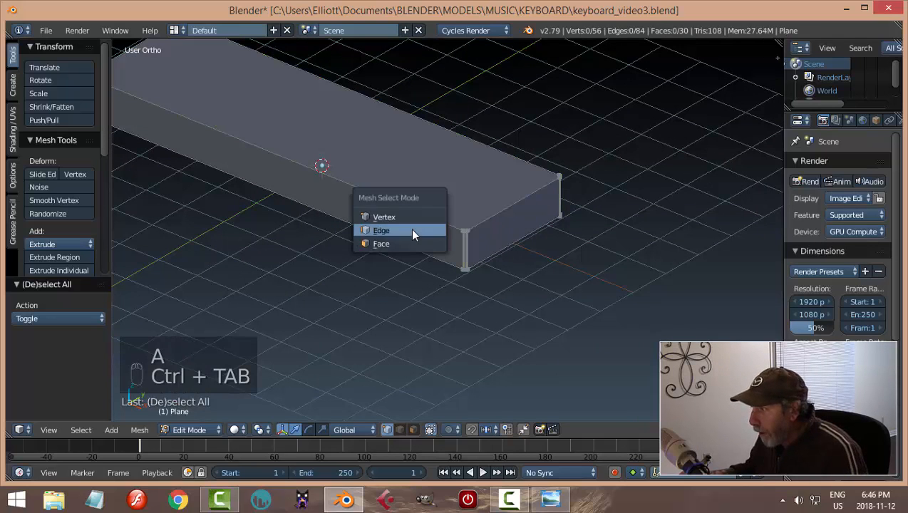
{"action": "left_click", "coordinate": [410, 229]}
{"action": "right_click", "coordinate": [427, 210], "text": "alt"}
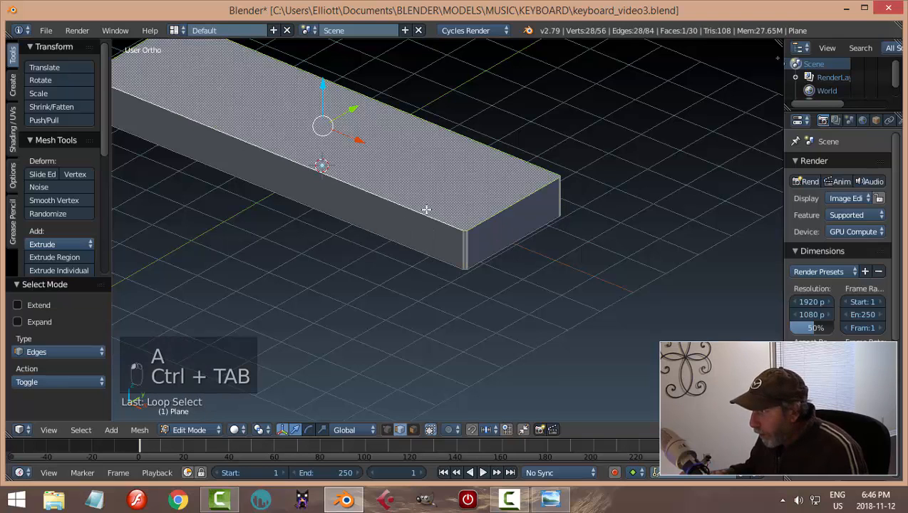
{"action": "right_click", "coordinate": [428, 253], "text": "alt+shift"}
{"action": "middle_click_drag", "start_coordinate": [547, 284], "coordinate": [552, 282]}
{"action": "key", "text": "ctrl+b"}
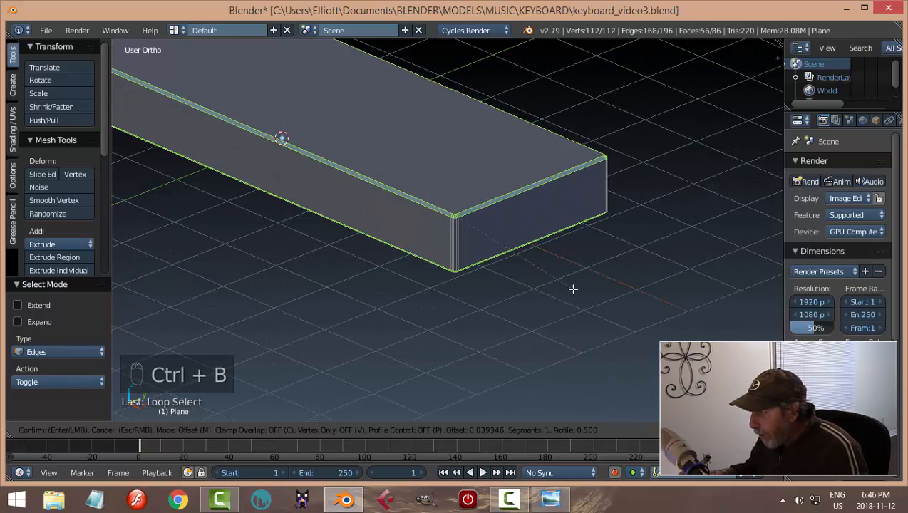
{"action": "left_click", "coordinate": [573, 288]}
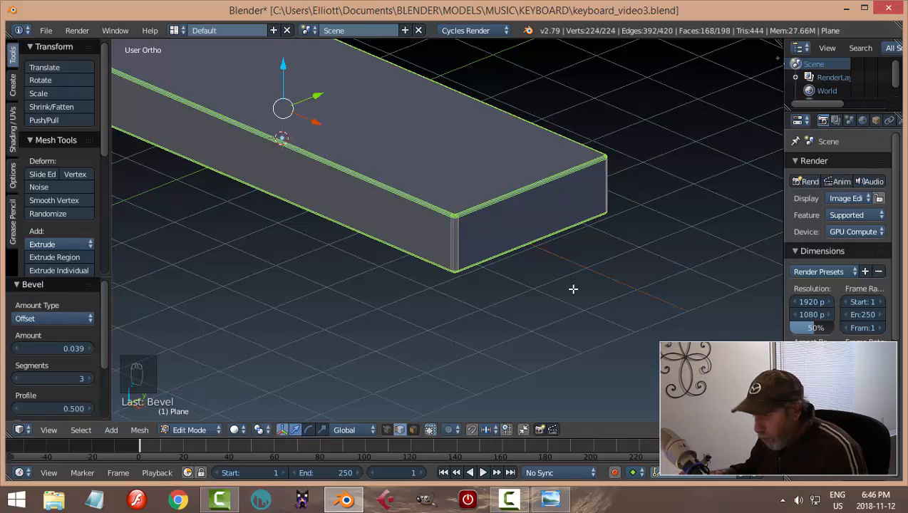
Clear the selection, return to object mode and inspect the body's beveled top and bottom edges
{"action": "key", "text": "a"}
{"action": "key", "text": "Tab"}
{"action": "left_click", "coordinate": [480, 287]}
{"action": "mouse_move", "coordinate": [518, 275]}
{"action": "middle_mouse_down"}
{"action": "mouse_move", "coordinate": [479, 270]}
{"action": "mouse_move", "coordinate": [523, 278]}
{"action": "middle_mouse_up"}
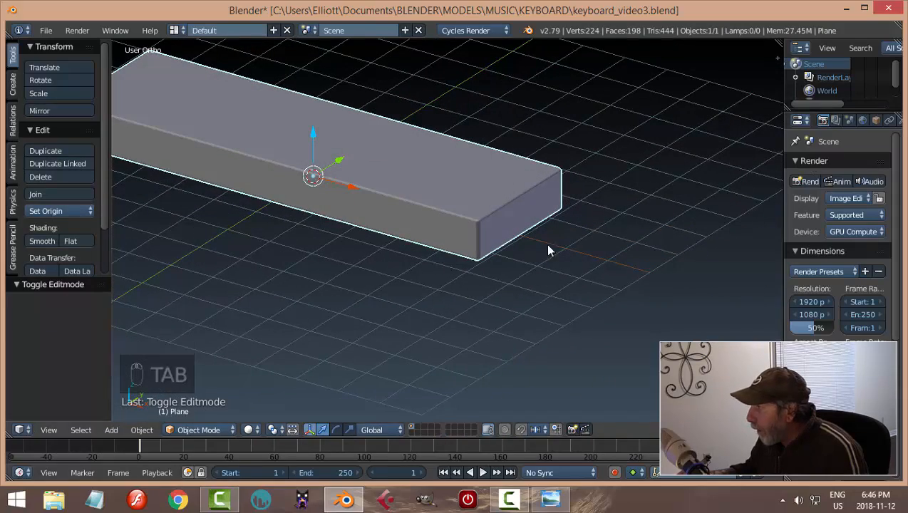
{"action": "middle_click_drag", "start_coordinate": [424, 287], "coordinate": [524, 282]}
Show the whole body in wireframe from the top, over the keyboard reference image
{"action": "key", "text": "KP_7"}
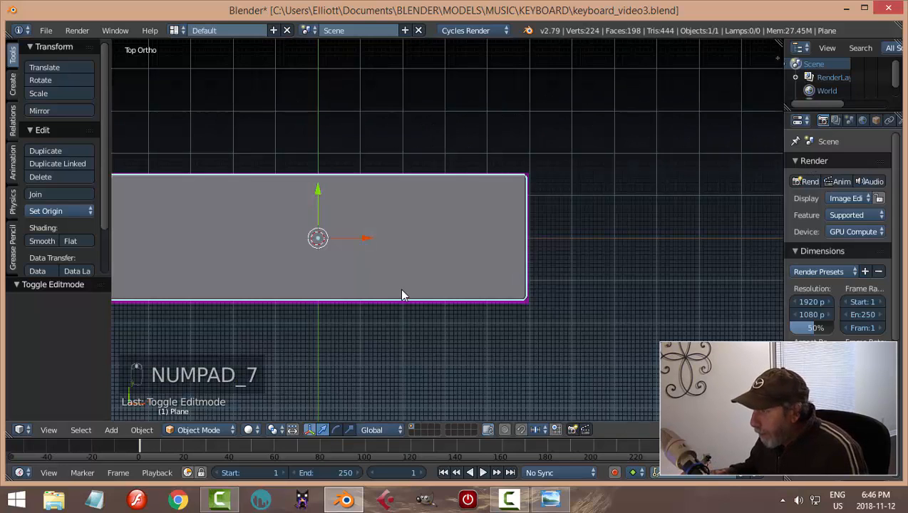
{"action": "middle_click_drag", "start_coordinate": [401, 292], "coordinate": [484, 262], "text": "shift"}
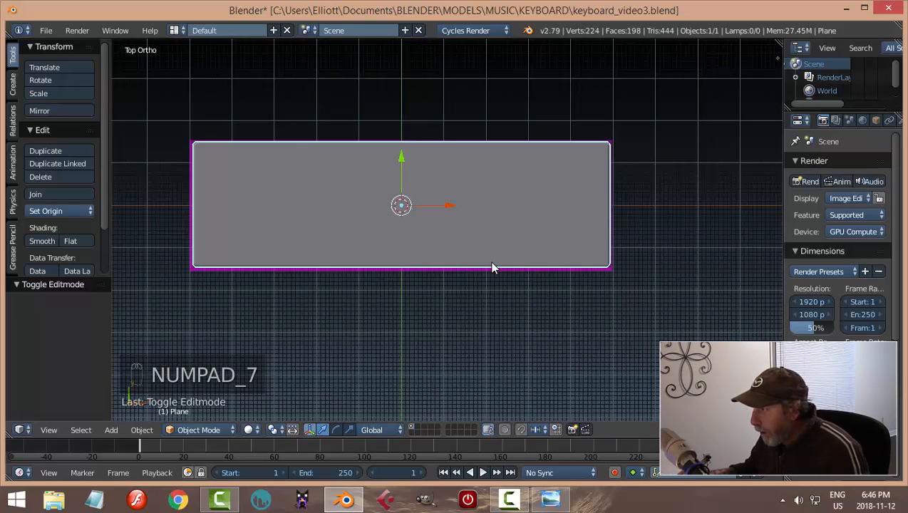
{"action": "key", "text": "Tab"}
{"action": "left_click", "coordinate": [549, 270]}
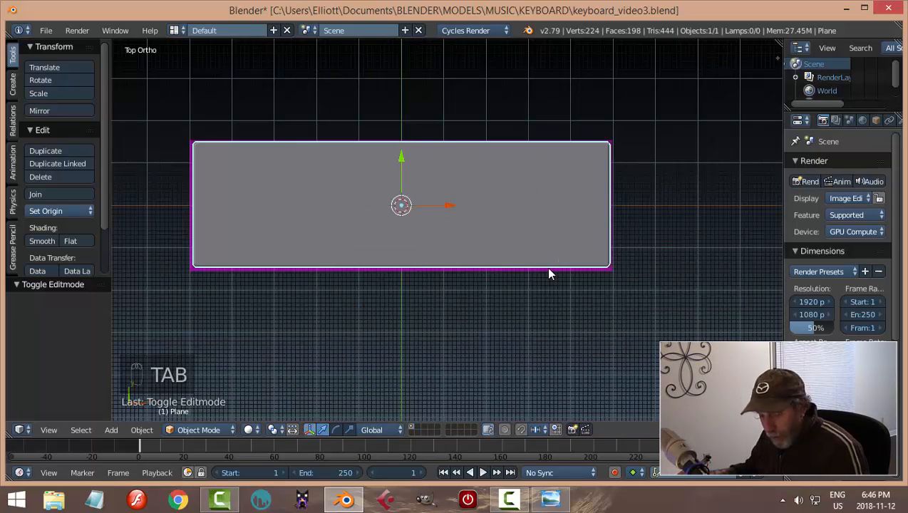
{"action": "key", "text": "z"}
{"action": "left_click", "coordinate": [622, 268]}
{"action": "scroll", "coordinate": [510, 290], "scroll_direction": "up", "scroll_amount": 1}
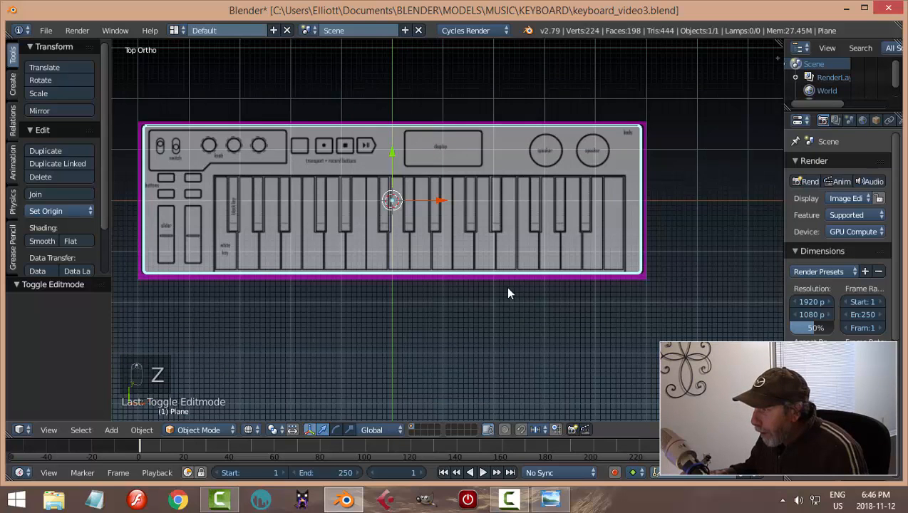
{"action": "scroll", "coordinate": [509, 292], "scroll_direction": "down", "scroll_amount": 1}
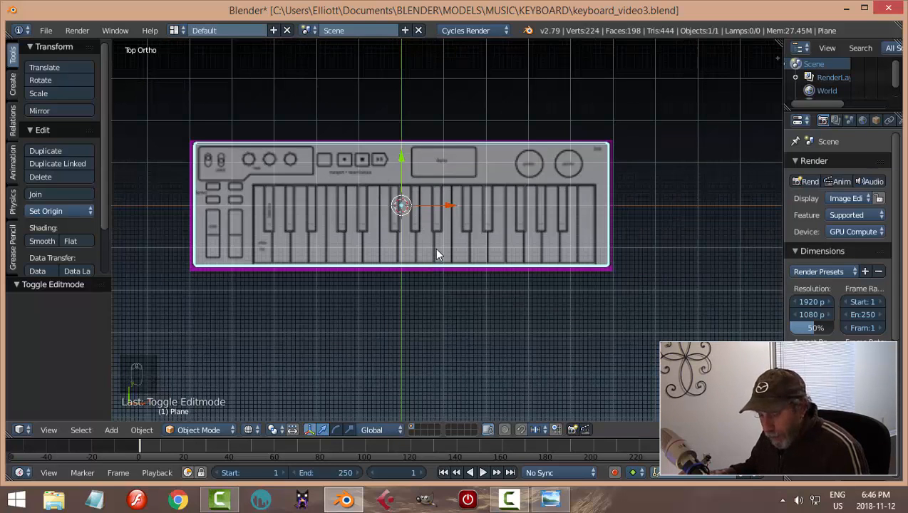
Add a plane and stretch it along X by about 3.517 until it reaches the left end of the reference's keys
{"action": "key", "text": "shift+a"}
{"action": "left_click", "coordinate": [467, 248]}
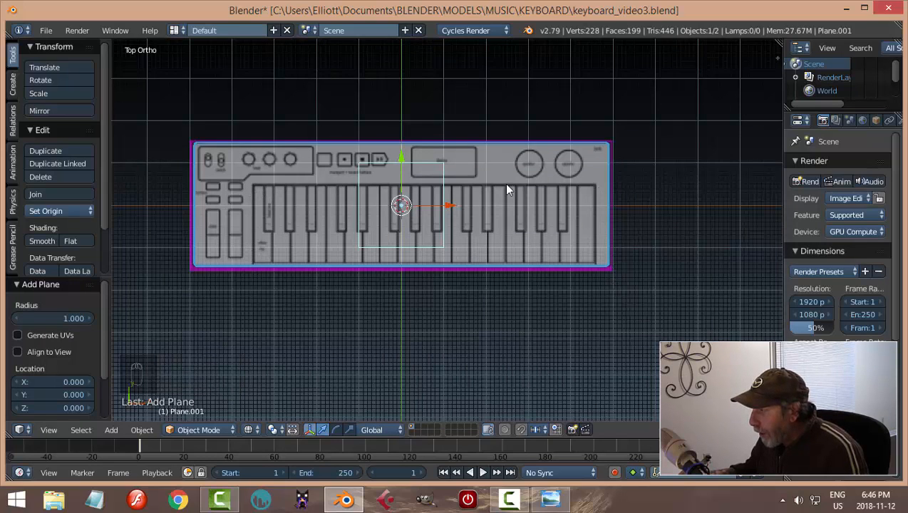
{"action": "key", "text": "Tab"}
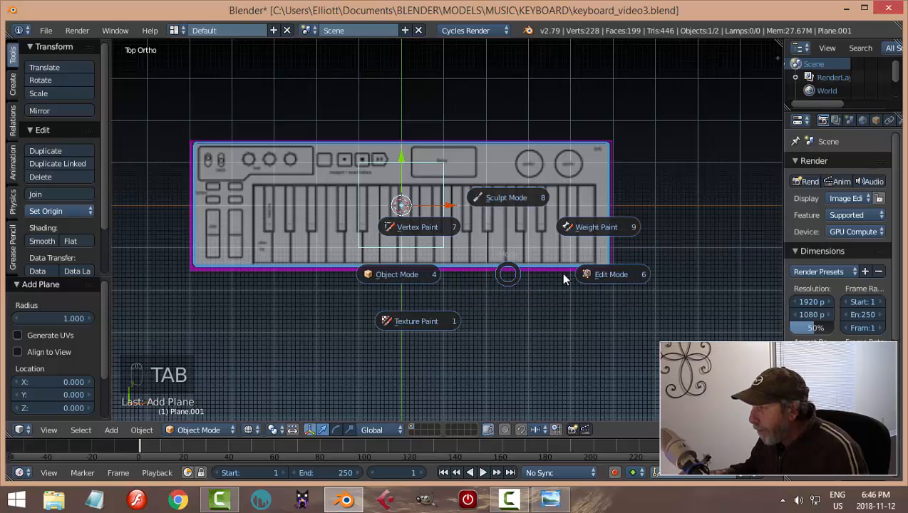
{"action": "scroll", "coordinate": [512, 276], "scroll_direction": "up", "scroll_amount": 2}
{"action": "scroll", "coordinate": [508, 275], "scroll_direction": "down", "scroll_amount": 1}
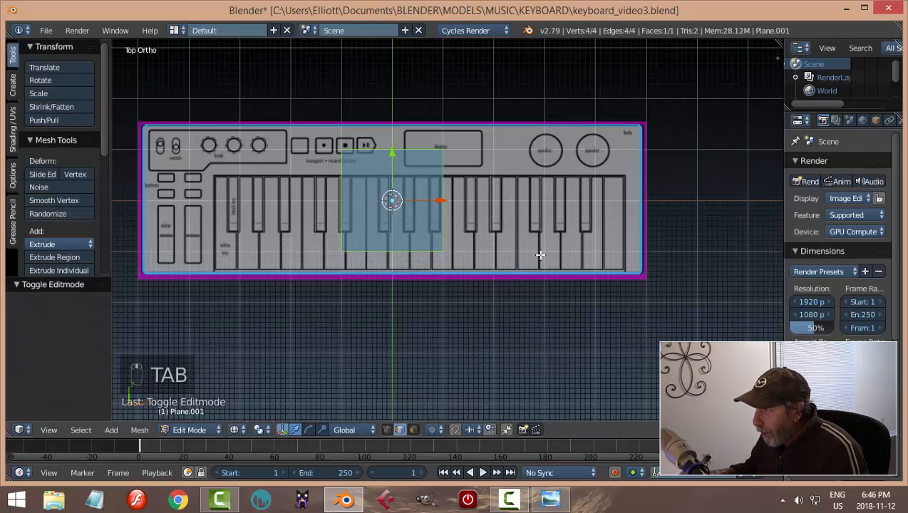
{"action": "key", "text": "s"}
{"action": "key", "text": "x"}
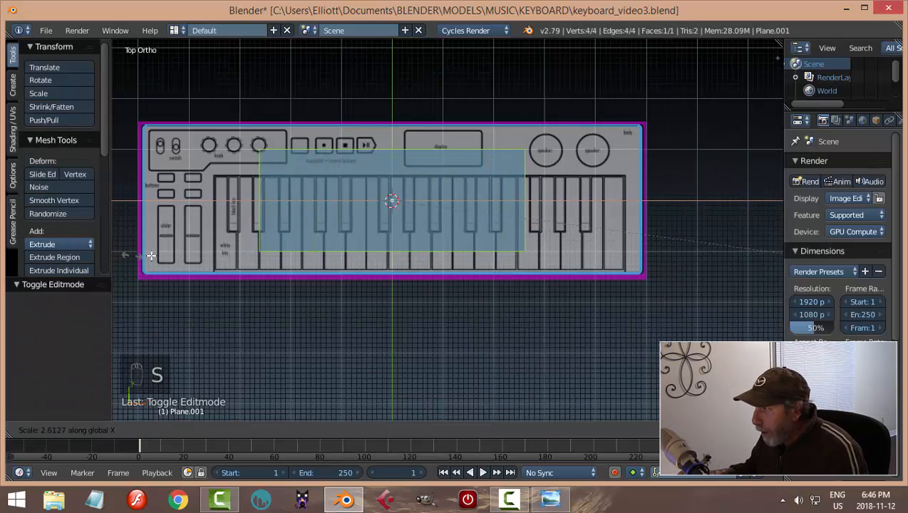
{"action": "left_click", "coordinate": [274, 257]}
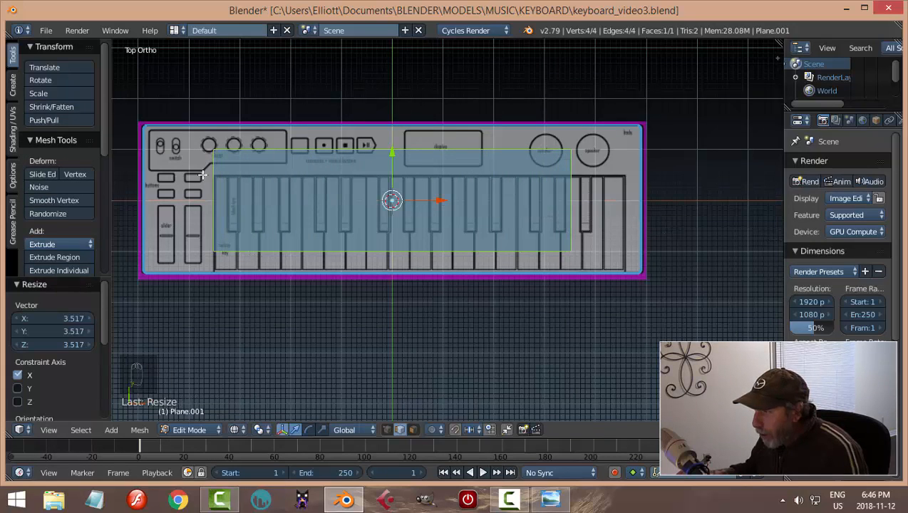
Move the plane's right edge about 1.077 along X to the right end of the reference's keys
{"action": "right_click", "coordinate": [576, 199]}
{"action": "key", "text": "g"}
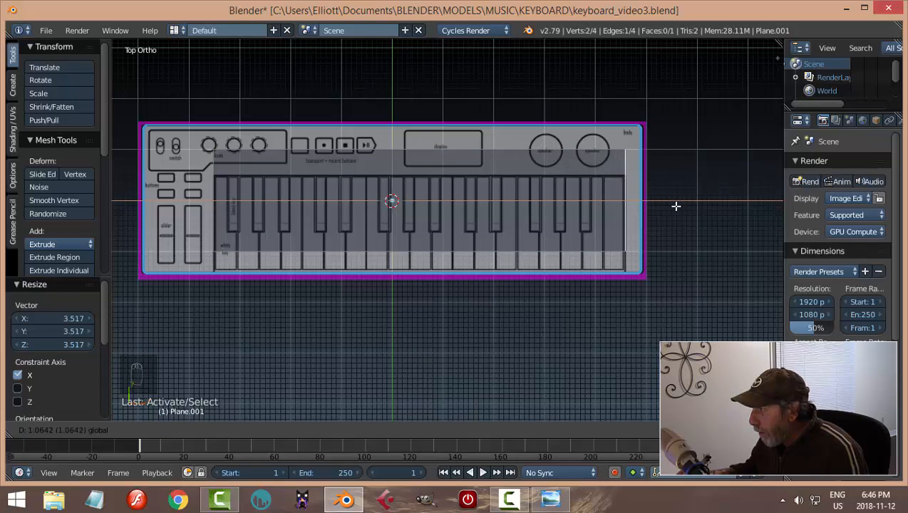
{"action": "left_click", "coordinate": [677, 207]}
Move the plane's back edge along Y to the top of the keys and its front edge about 1.156 forward, past the body's front
{"action": "right_click", "coordinate": [415, 108]}
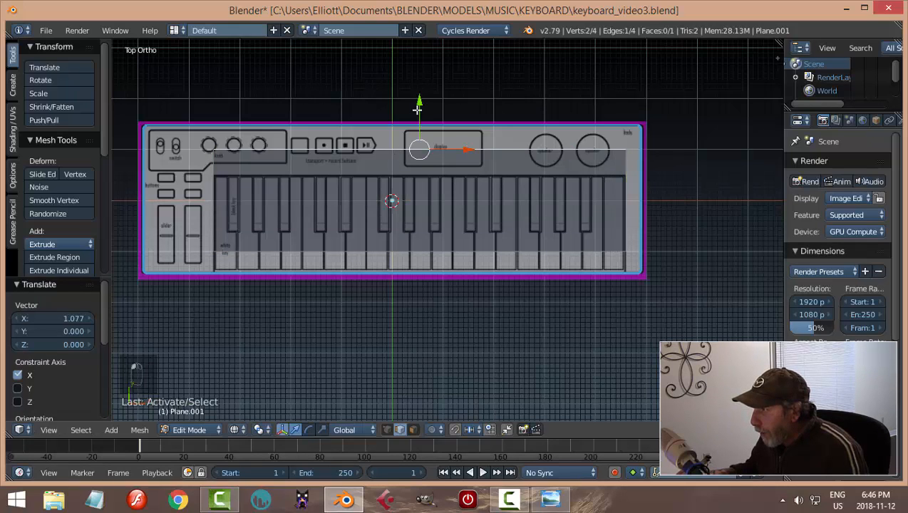
{"action": "key", "text": "g"}
{"action": "key", "text": "y"}
{"action": "left_click_drag", "start_coordinate": [426, 131], "coordinate": [422, 129]}
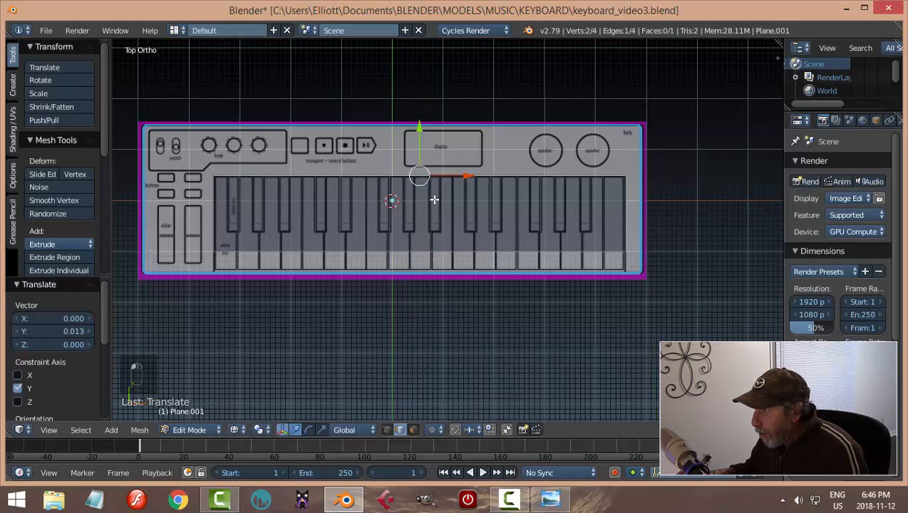
{"action": "right_click", "coordinate": [405, 247]}
{"action": "left_click_drag", "start_coordinate": [422, 198], "coordinate": [456, 257]}
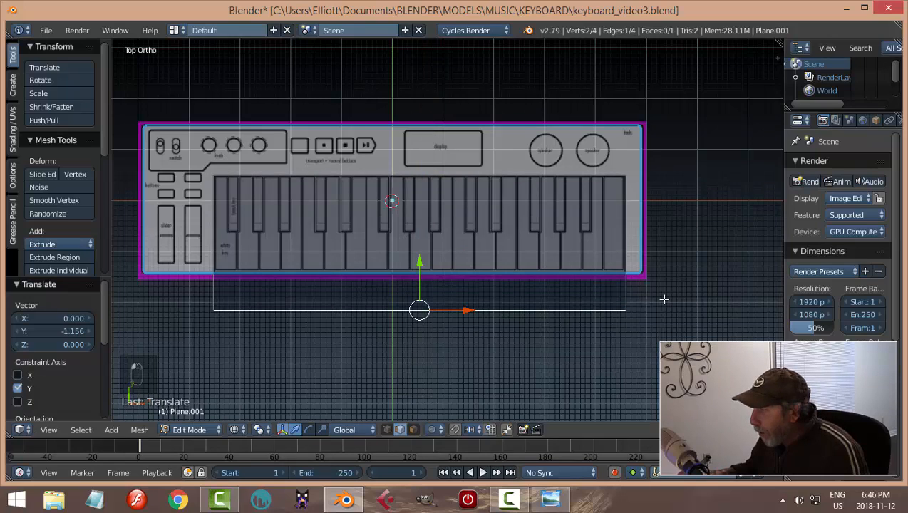
Raise the whole key-area plane about 1.610 along Z, above the keyboard body
{"action": "middle_click_drag", "start_coordinate": [653, 293], "coordinate": [544, 193]}
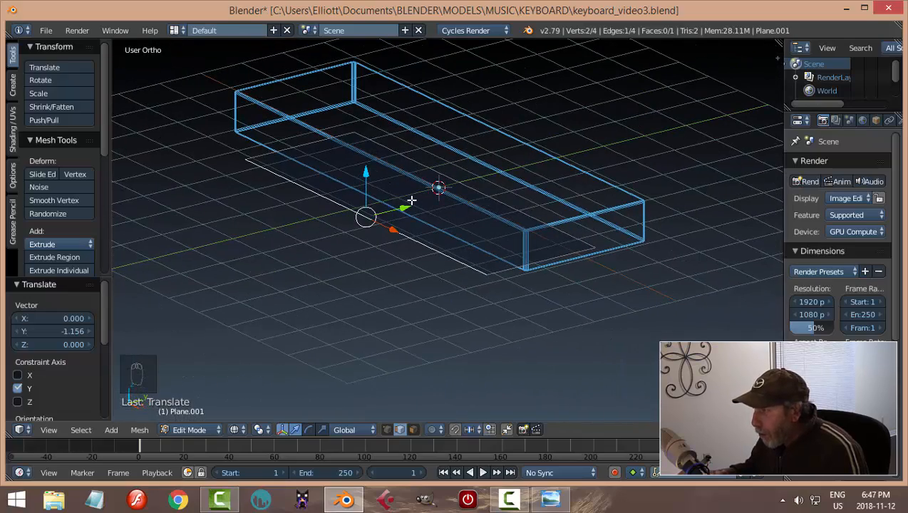
{"action": "key", "text": "a"}
{"action": "key", "text": "a"}
{"action": "key", "text": "a"}
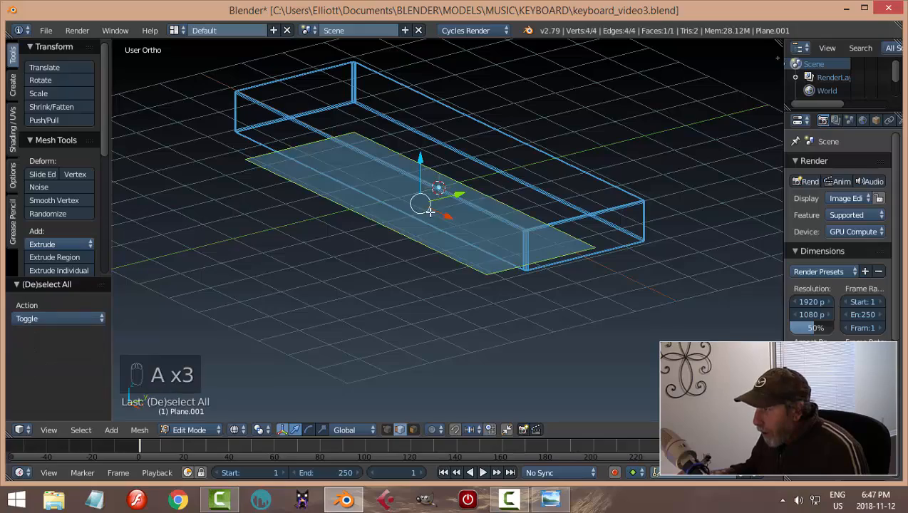
{"action": "left_click_drag", "start_coordinate": [415, 164], "coordinate": [419, 86]}
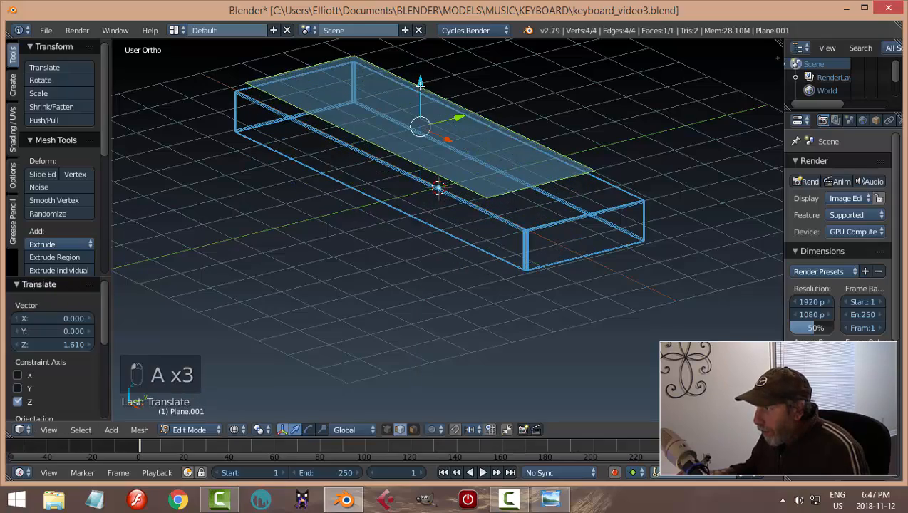
Extrude the plane upward about 0.390 and raise its top face slightly further to form a box
{"action": "mouse_move", "coordinate": [570, 142]}
{"action": "middle_mouse_down"}
{"action": "mouse_move", "coordinate": [513, 182]}
{"action": "mouse_move", "coordinate": [532, 140]}
{"action": "mouse_move", "coordinate": [579, 139]}
{"action": "middle_mouse_up"}
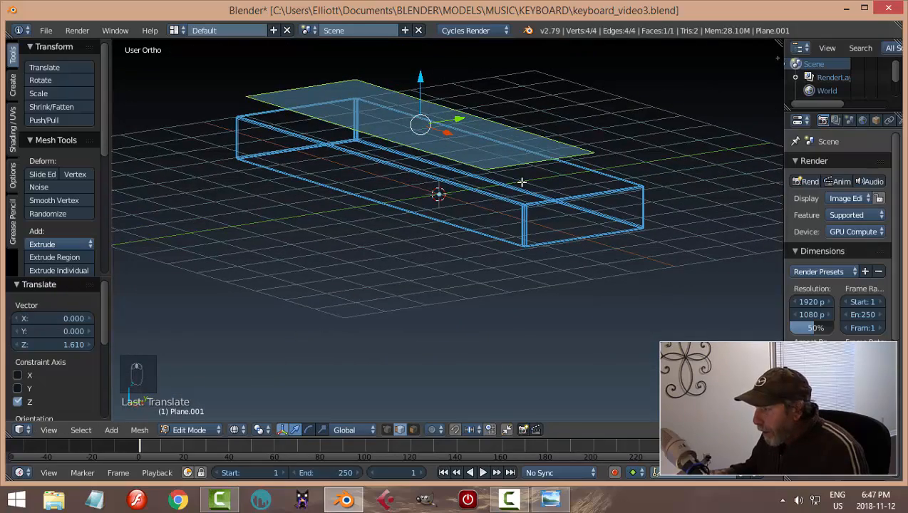
{"action": "key", "text": "e"}
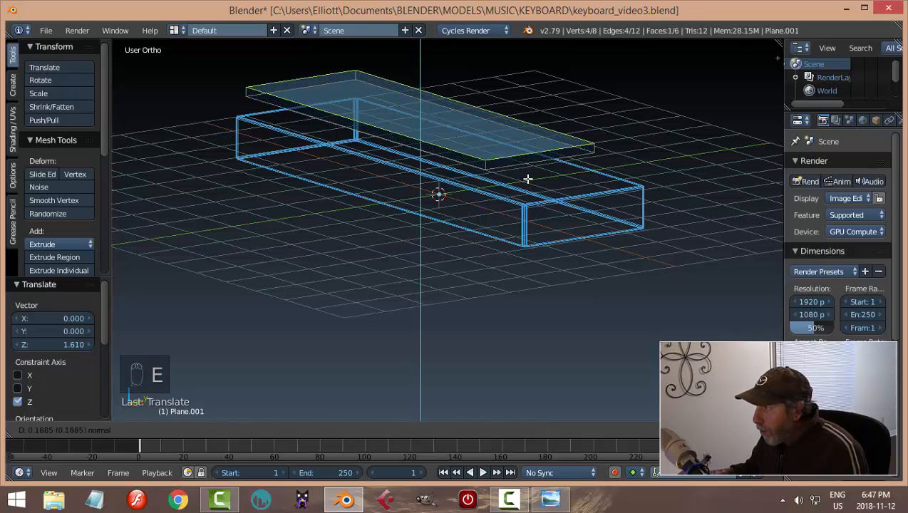
{"action": "left_click", "coordinate": [527, 172]}
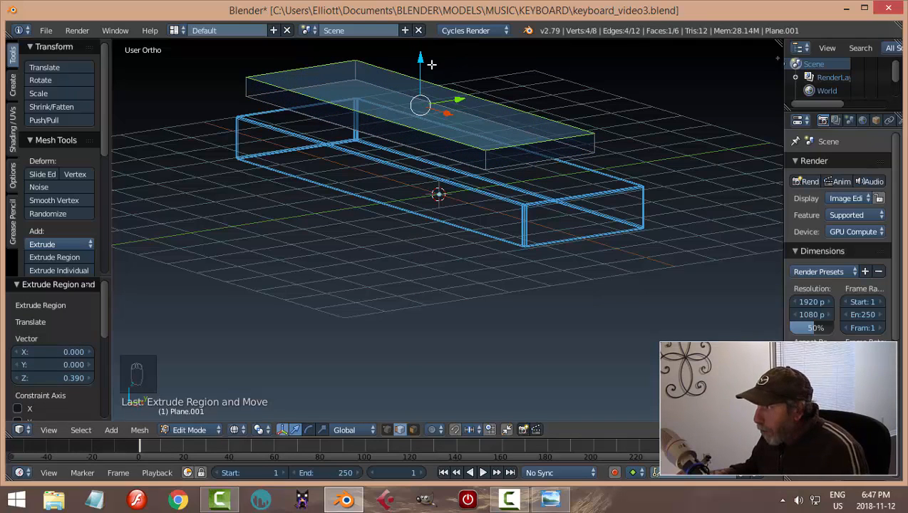
{"action": "left_click_drag", "start_coordinate": [421, 58], "coordinate": [475, 104]}
{"action": "key", "text": "a"}
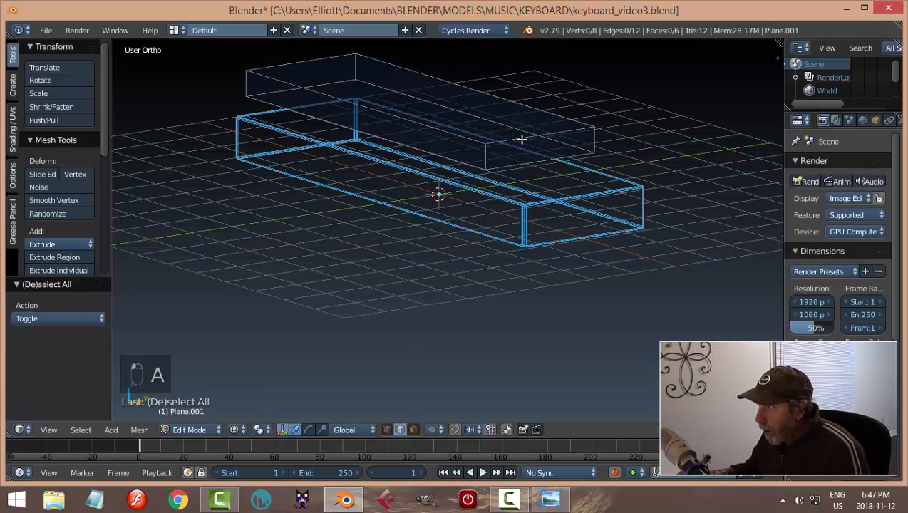
Switch to solid shading, return to object mode and inspect the box above the keyboard body
{"action": "key", "text": "z"}
{"action": "left_click", "coordinate": [535, 207]}
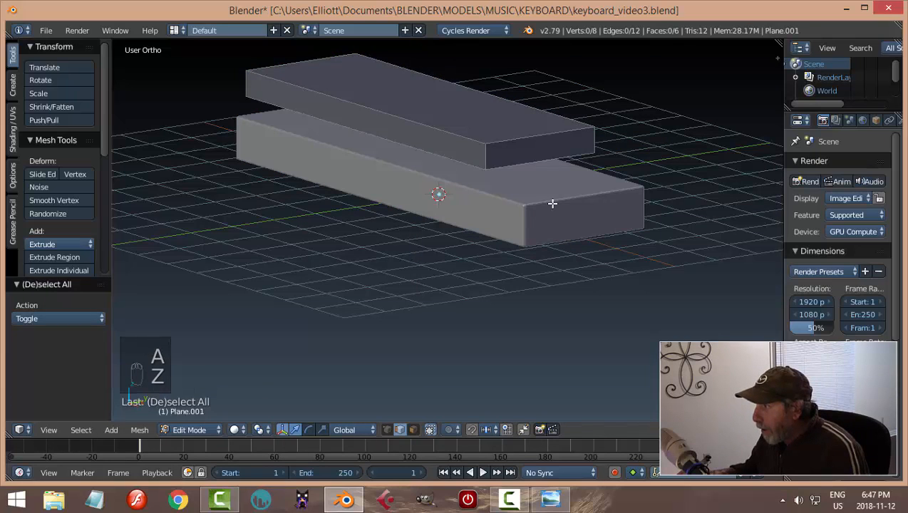
{"action": "key", "text": "Tab"}
{"action": "left_click", "coordinate": [471, 205]}
{"action": "middle_click_drag", "start_coordinate": [464, 216], "coordinate": [499, 211]}
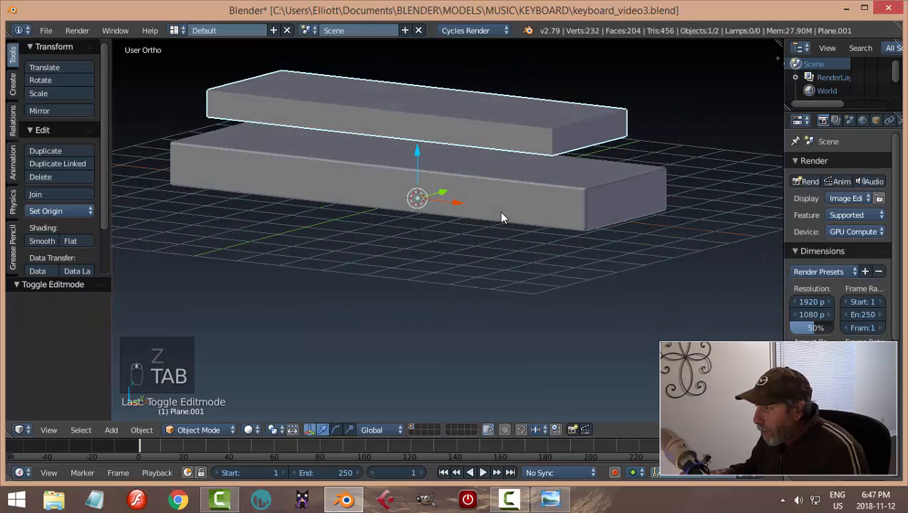
{"action": "mouse_move", "coordinate": [422, 208]}
{"action": "middle_mouse_down"}
{"action": "mouse_move", "coordinate": [462, 221]}
{"action": "mouse_move", "coordinate": [491, 204]}
{"action": "mouse_move", "coordinate": [421, 208]}
{"action": "mouse_move", "coordinate": [428, 203]}
{"action": "middle_mouse_up"}
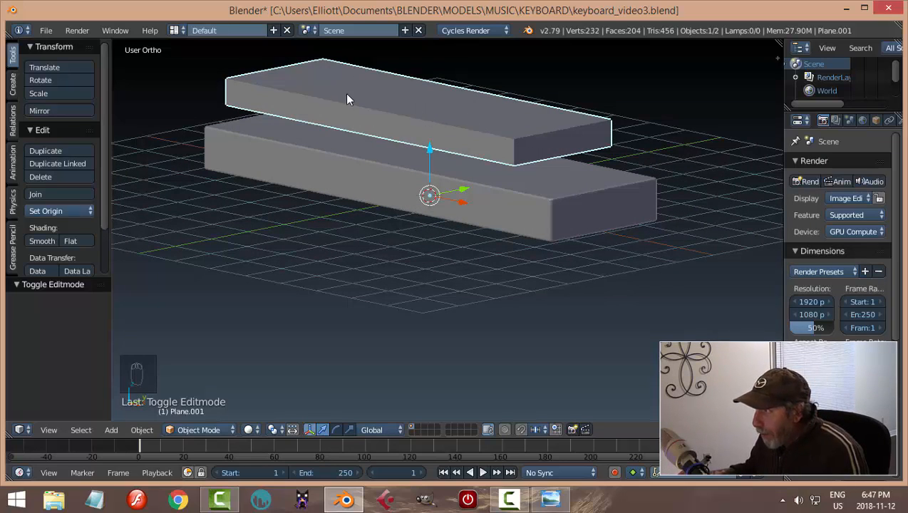
Set the upper box's origin to its geometry and lower the box about 1.049 along Z into the body
{"action": "left_click", "coordinate": [44, 209]}
{"action": "left_click", "coordinate": [78, 239]}
{"action": "middle_click_drag", "start_coordinate": [454, 125], "coordinate": [430, 131]}
{"action": "left_click_drag", "start_coordinate": [422, 69], "coordinate": [422, 122]}
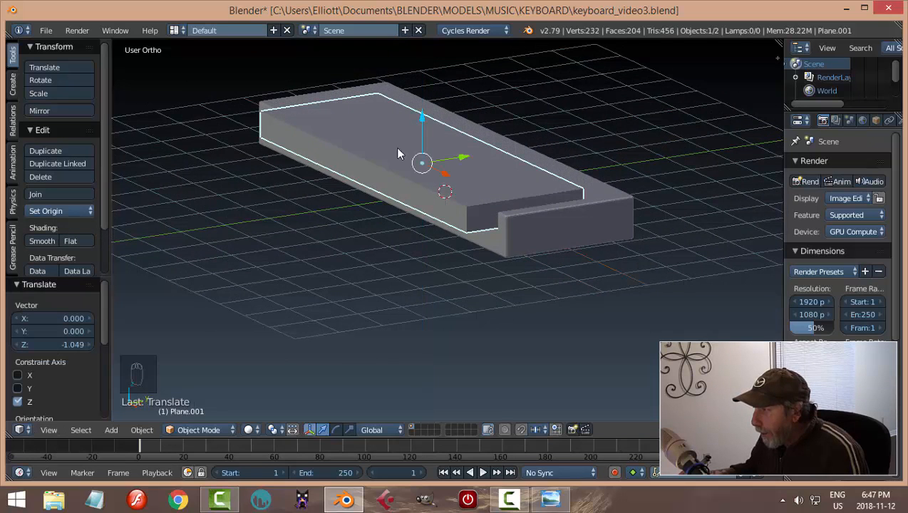
Lower the box about 0.027 more along Z and inspect how its end and corners overlap the body
{"action": "middle_click_drag", "start_coordinate": [395, 147], "coordinate": [477, 143]}
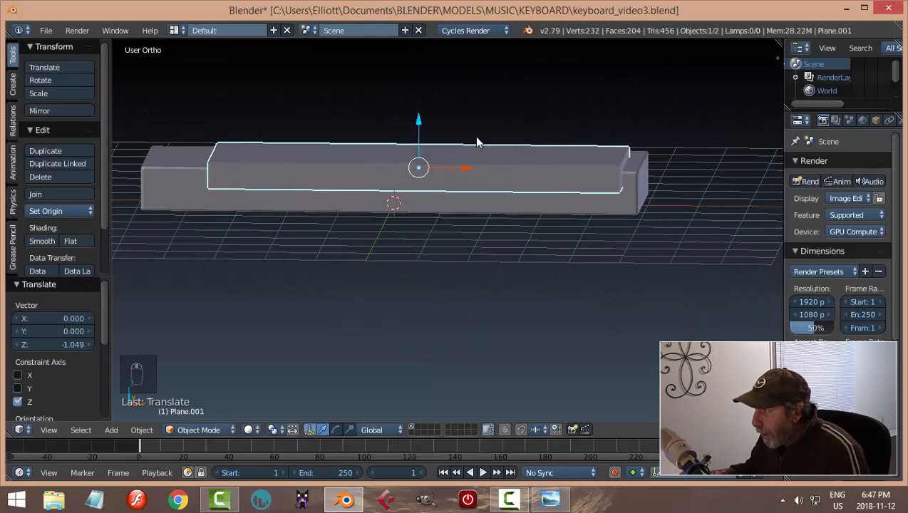
{"action": "left_click_drag", "start_coordinate": [421, 122], "coordinate": [421, 123]}
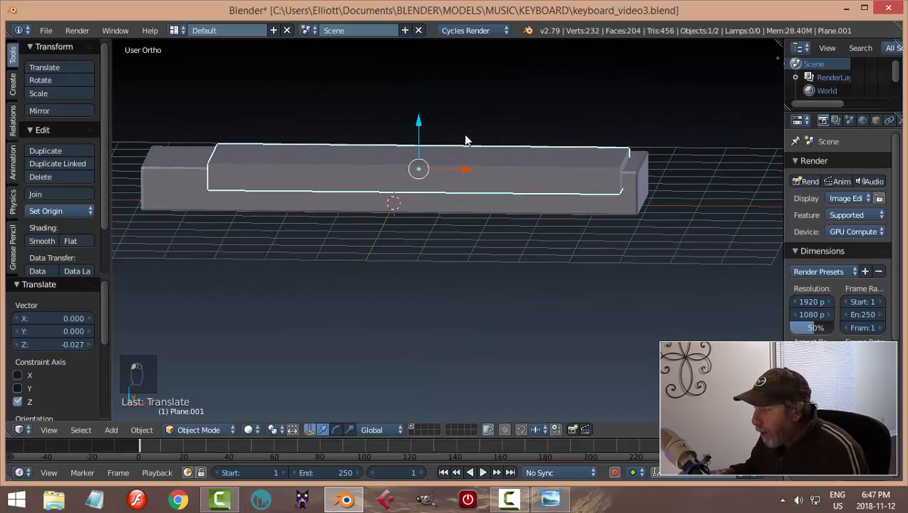
{"action": "middle_click_drag", "start_coordinate": [466, 142], "coordinate": [340, 230]}
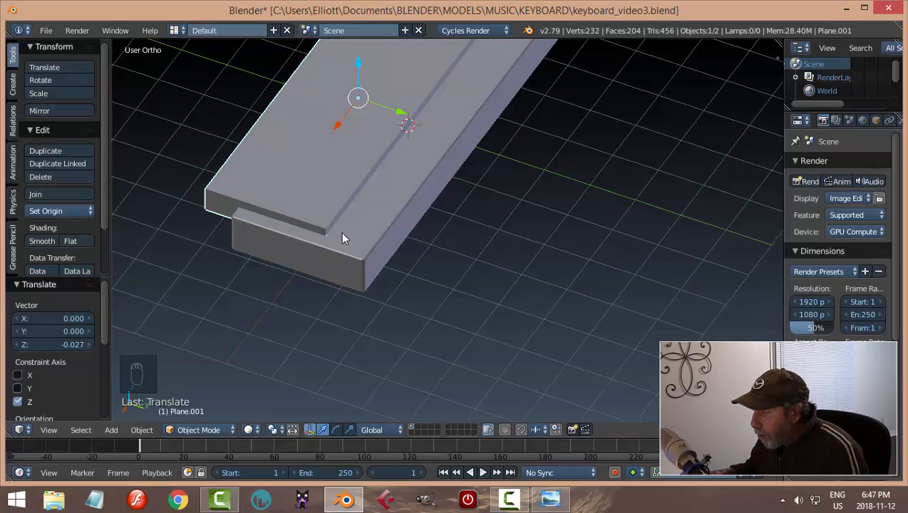
{"action": "mouse_move", "coordinate": [323, 237]}
{"action": "middle_mouse_down"}
{"action": "mouse_move", "coordinate": [377, 223]}
{"action": "mouse_move", "coordinate": [424, 243]}
{"action": "mouse_move", "coordinate": [351, 208]}
{"action": "mouse_move", "coordinate": [386, 205]}
{"action": "mouse_move", "coordinate": [319, 228]}
{"action": "middle_mouse_up"}
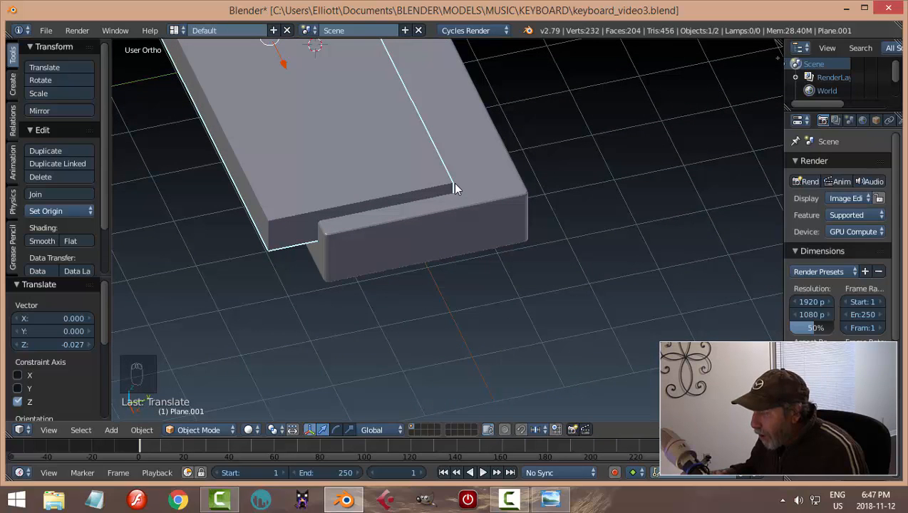
Bevel the box's two inner vertical corner edges with an offset of about 0.112 and 3 segments, and return to object mode
{"action": "middle_click_drag", "start_coordinate": [455, 188], "coordinate": [431, 173]}
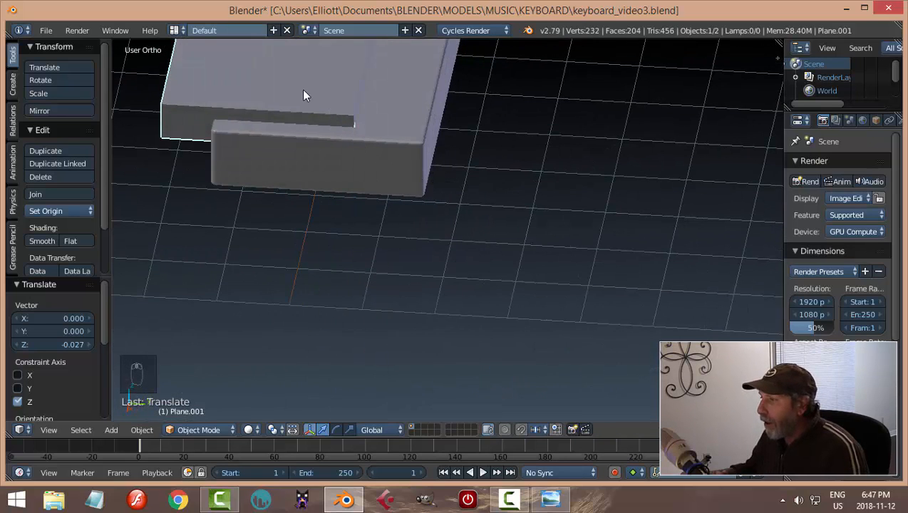
{"action": "key", "text": "Tab"}
{"action": "right_click", "coordinate": [355, 122]}
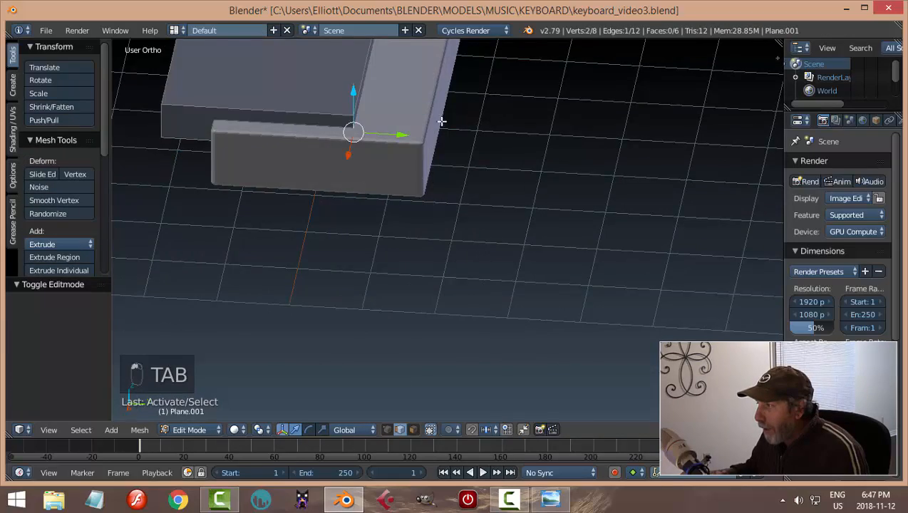
{"action": "middle_click_drag", "start_coordinate": [353, 129], "coordinate": [543, 147]}
{"action": "right_click", "coordinate": [537, 145], "text": "shift"}
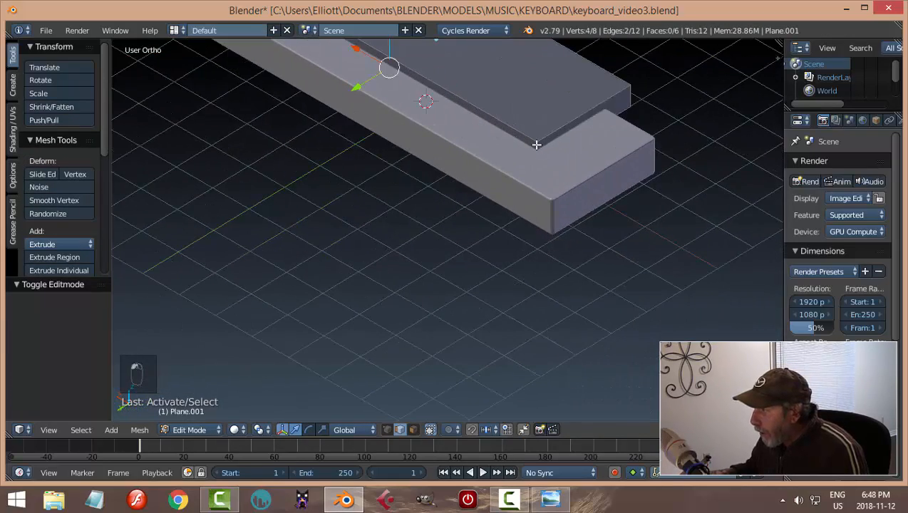
{"action": "middle_click_drag", "start_coordinate": [616, 150], "coordinate": [460, 184]}
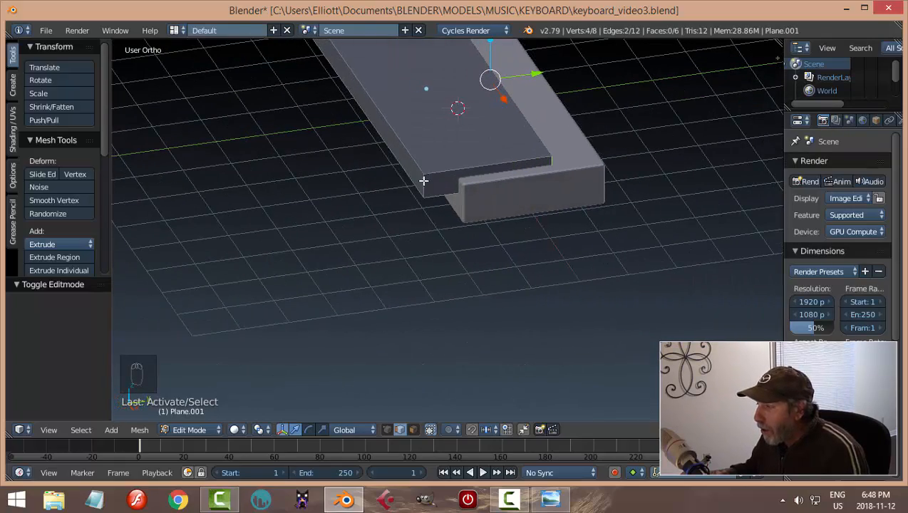
{"action": "middle_click_drag", "start_coordinate": [524, 172], "coordinate": [379, 168]}
{"action": "key", "text": "ctrl+b"}
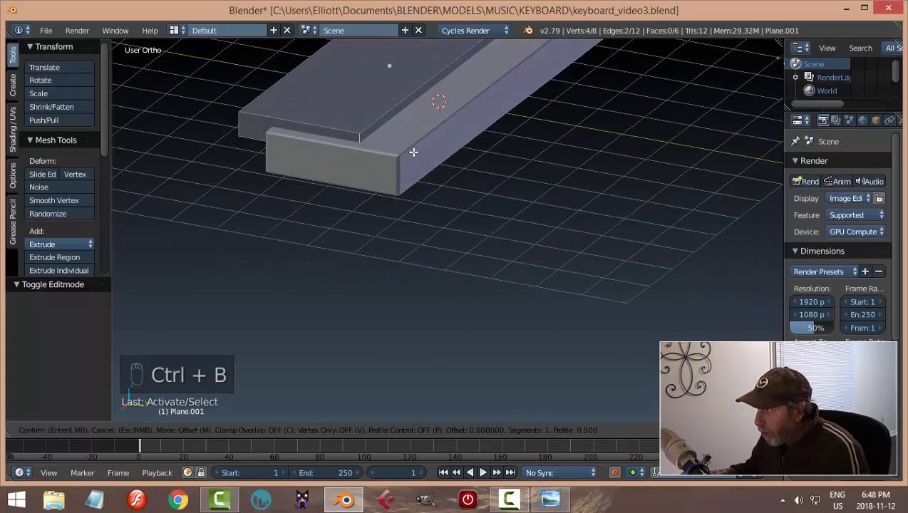
{"action": "scroll", "coordinate": [412, 161], "scroll_direction": "up", "scroll_amount": 1}
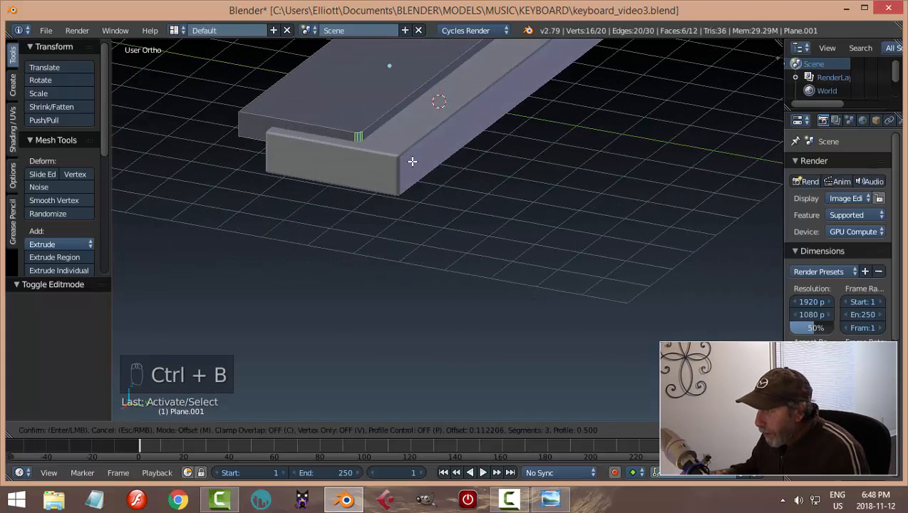
{"action": "left_click", "coordinate": [412, 161]}
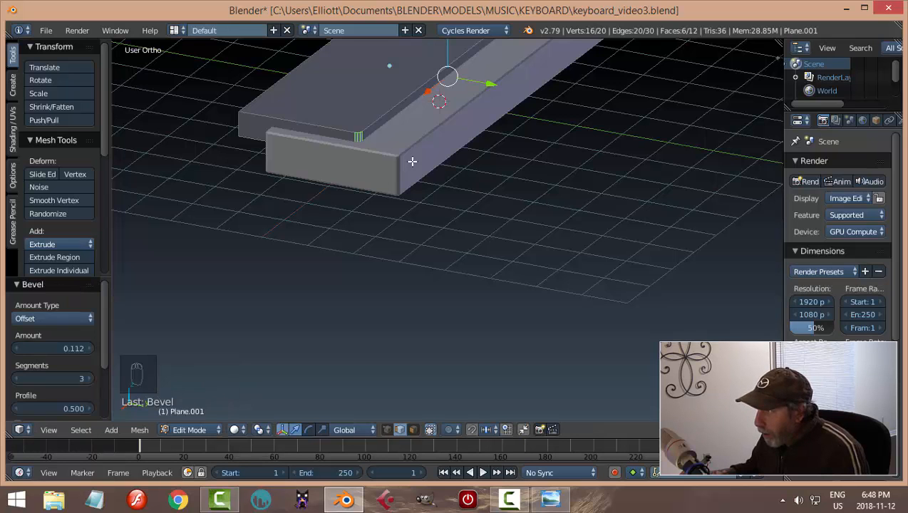
{"action": "key", "text": "a"}
{"action": "key", "text": "Tab"}
Add a Boolean modifier to the keyboard body and set its operation to Difference
{"action": "left_click", "coordinate": [315, 161]}
{"action": "middle_click_drag", "start_coordinate": [316, 161], "coordinate": [514, 180]}
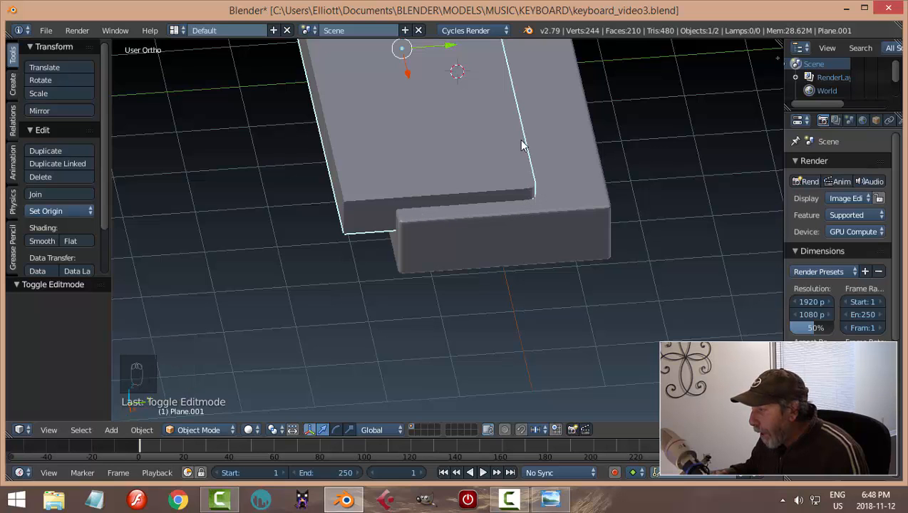
{"action": "middle_click_drag", "start_coordinate": [523, 146], "coordinate": [387, 221]}
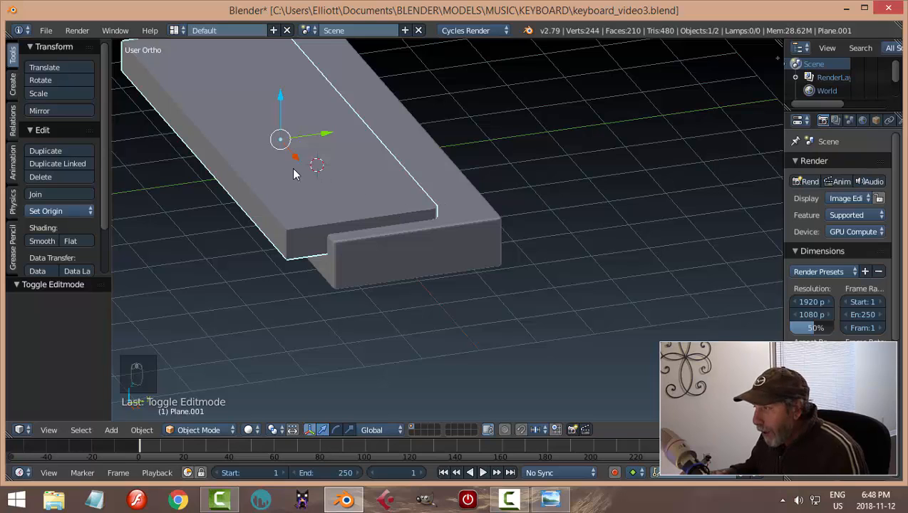
{"action": "right_click", "coordinate": [420, 165]}
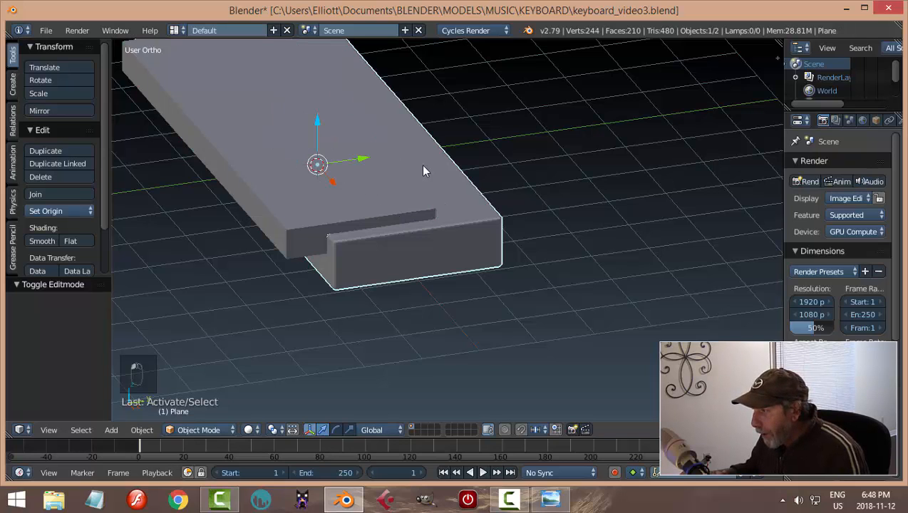
{"action": "left_click", "coordinate": [877, 122]}
{"action": "left_click", "coordinate": [827, 165]}
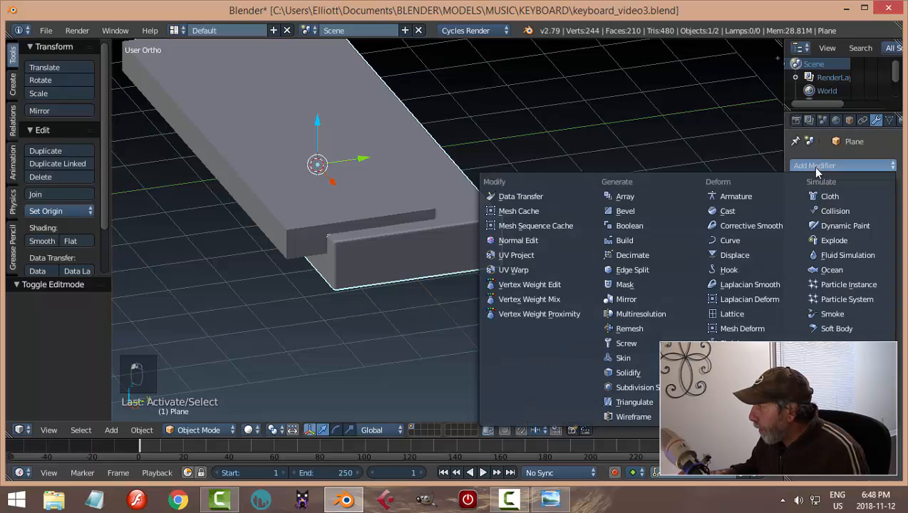
{"action": "left_click", "coordinate": [640, 224]}
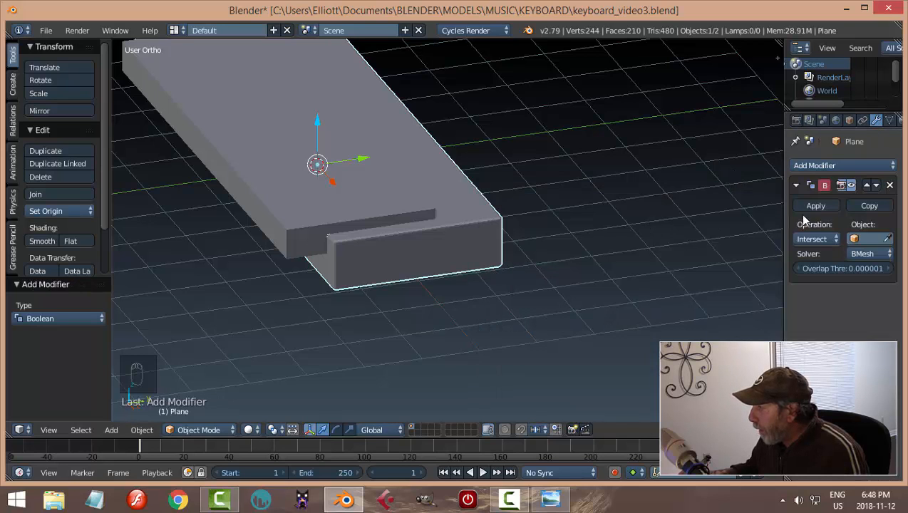
{"action": "left_click", "coordinate": [813, 239]}
{"action": "left_click", "coordinate": [797, 191]}
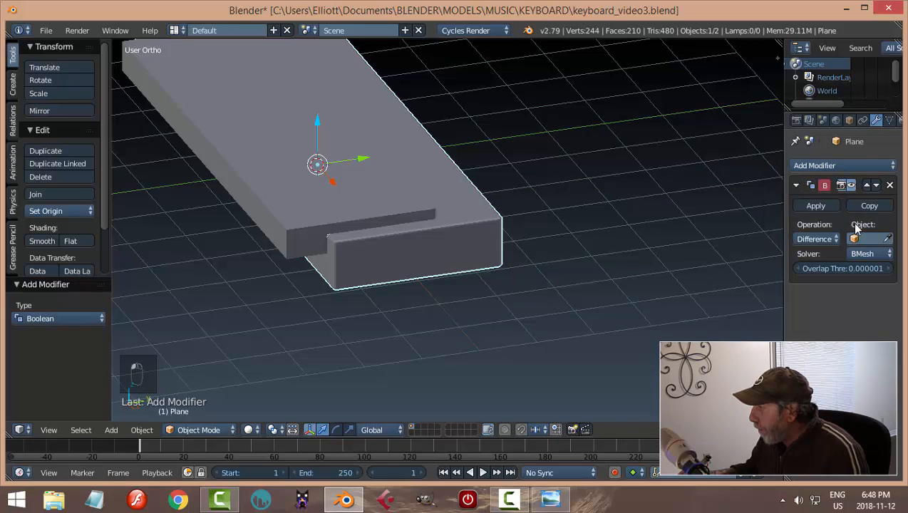
Assign the overlapping box as the Boolean's cutting object and apply the modifier to the body
{"action": "left_click", "coordinate": [385, 189]}
{"action": "scroll", "coordinate": [343, 237], "scroll_direction": "up", "scroll_amount": 1}
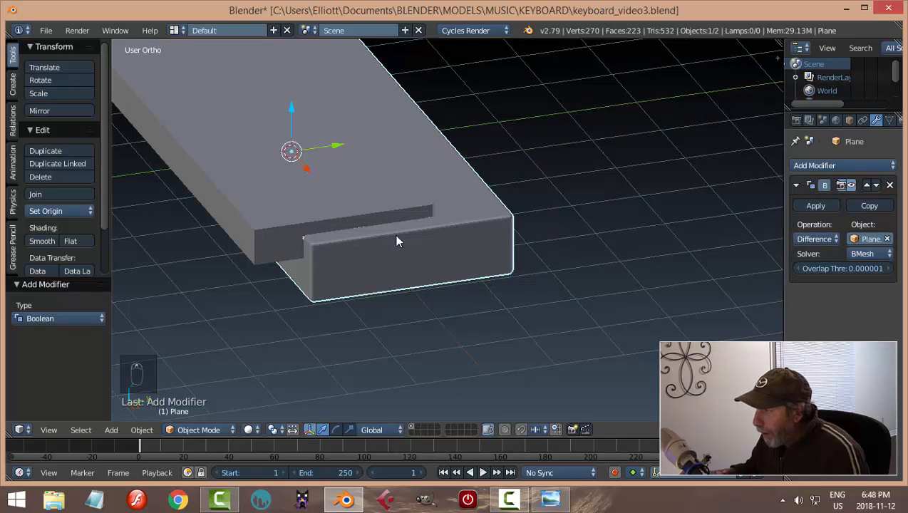
{"action": "scroll", "coordinate": [464, 235], "scroll_direction": "down", "scroll_amount": 2}
{"action": "left_click", "coordinate": [815, 206]}
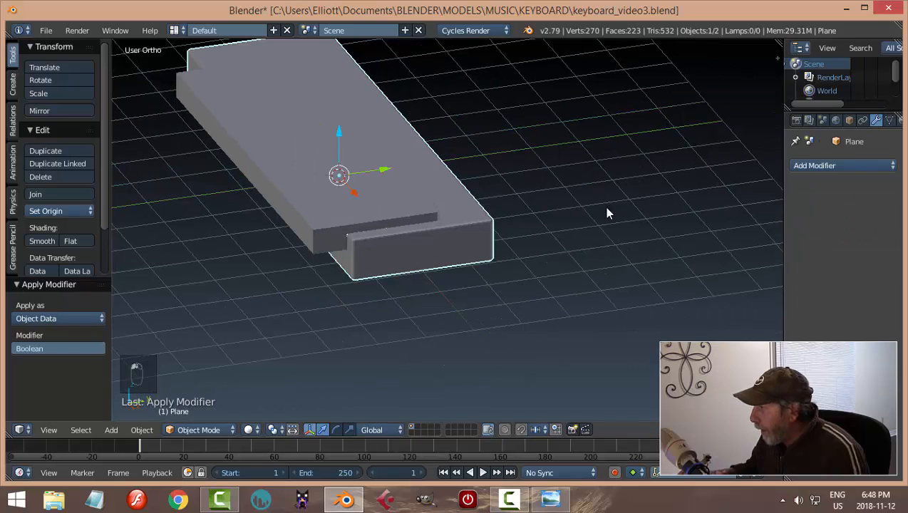
Hide the cutter box and inspect the key recess in the body
{"action": "right_click", "coordinate": [382, 215]}
{"action": "key", "text": "h"}
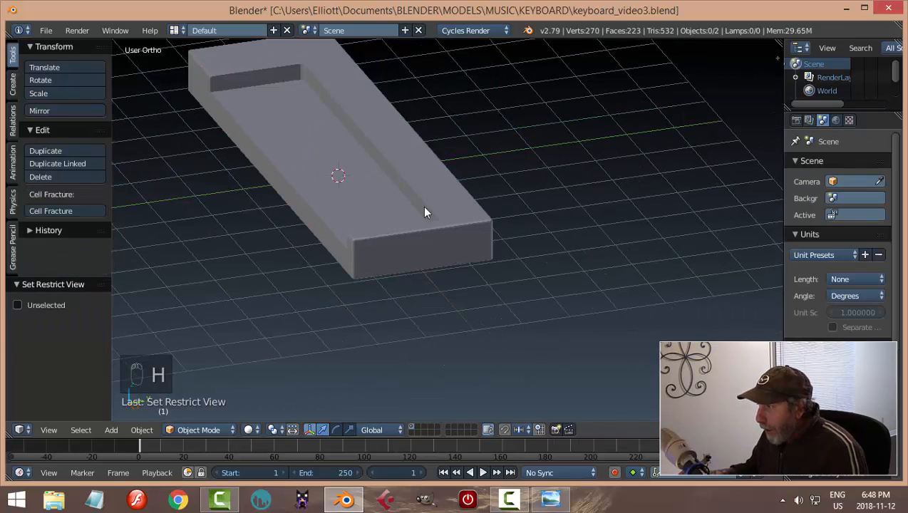
{"action": "mouse_move", "coordinate": [425, 211]}
{"action": "middle_mouse_down"}
{"action": "mouse_move", "coordinate": [365, 190]}
{"action": "mouse_move", "coordinate": [440, 215]}
{"action": "mouse_move", "coordinate": [436, 206]}
{"action": "mouse_move", "coordinate": [484, 188]}
{"action": "mouse_move", "coordinate": [419, 173]}
{"action": "mouse_move", "coordinate": [428, 201]}
{"action": "middle_mouse_up"}
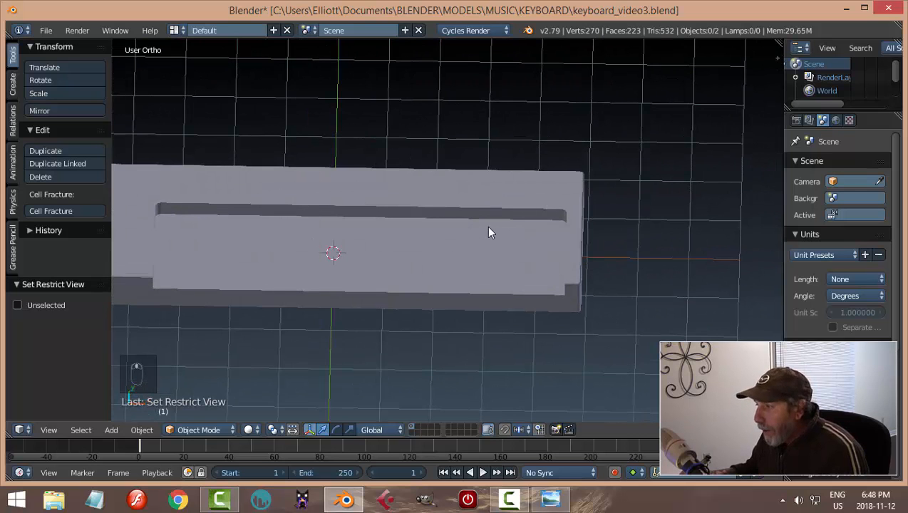
{"action": "middle_click_drag", "start_coordinate": [488, 232], "coordinate": [548, 189]}
Enable Ambient Occlusion in the 3D view's shading settings
{"action": "key", "text": "n"}
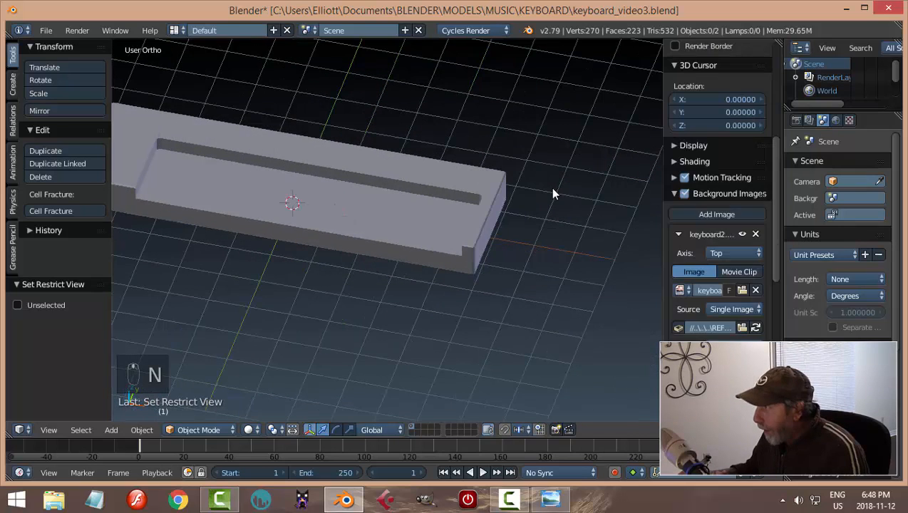
{"action": "left_click", "coordinate": [675, 194]}
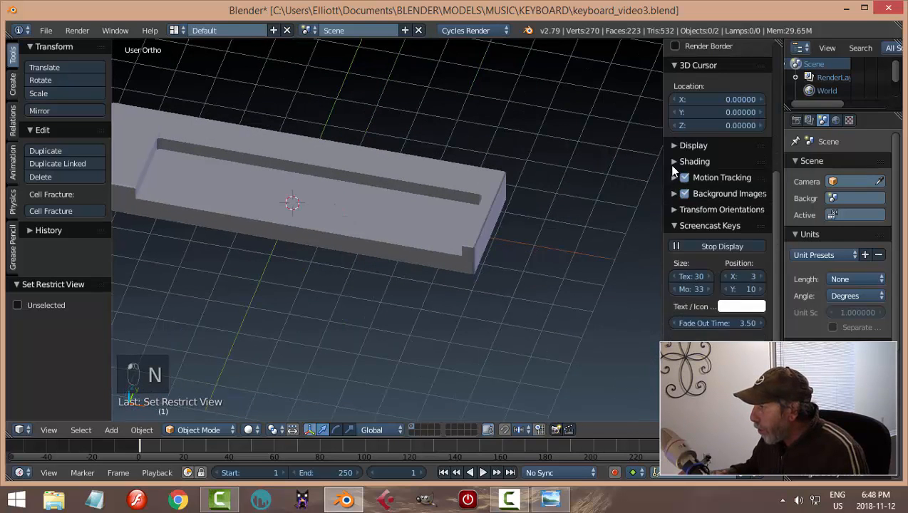
{"action": "left_click", "coordinate": [670, 163]}
{"action": "left_click", "coordinate": [711, 241]}
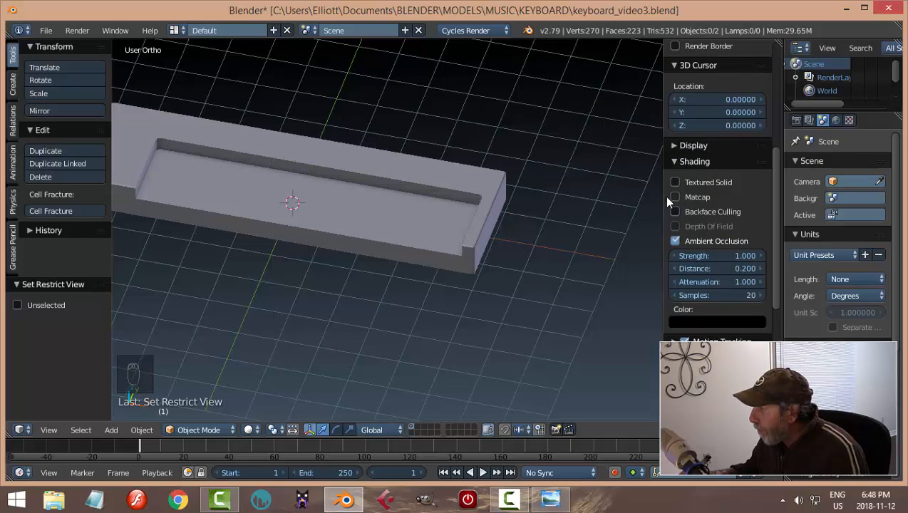
{"action": "left_click", "coordinate": [672, 162]}
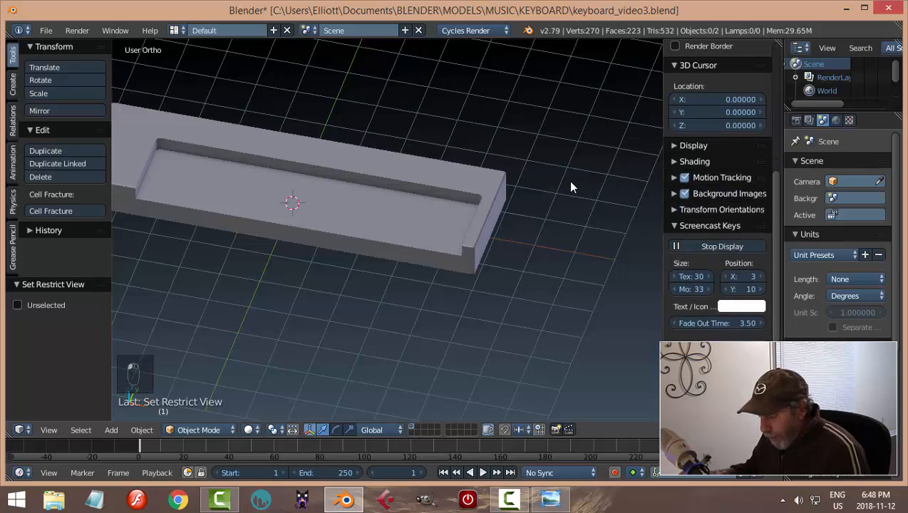
{"action": "key", "text": "n"}
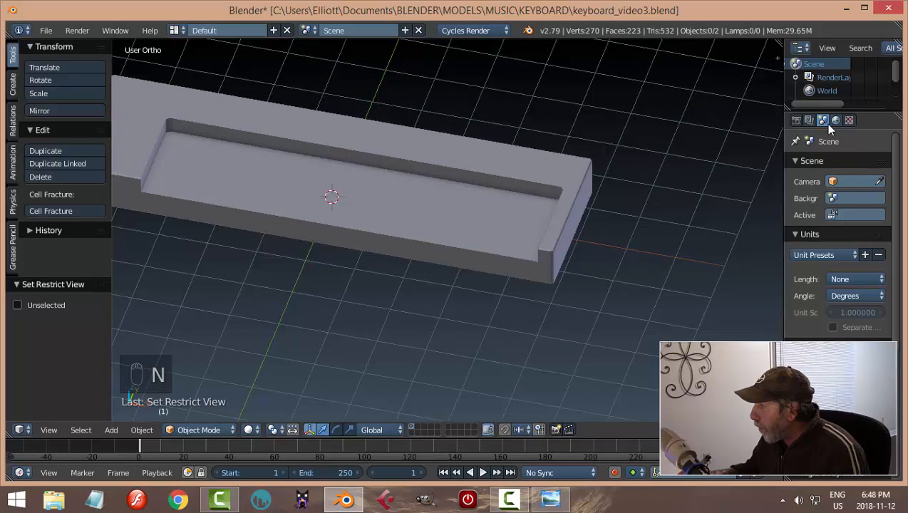
Add a Bevel modifier with 2 segments to the keyboard body and apply it
{"action": "right_click", "coordinate": [548, 197]}
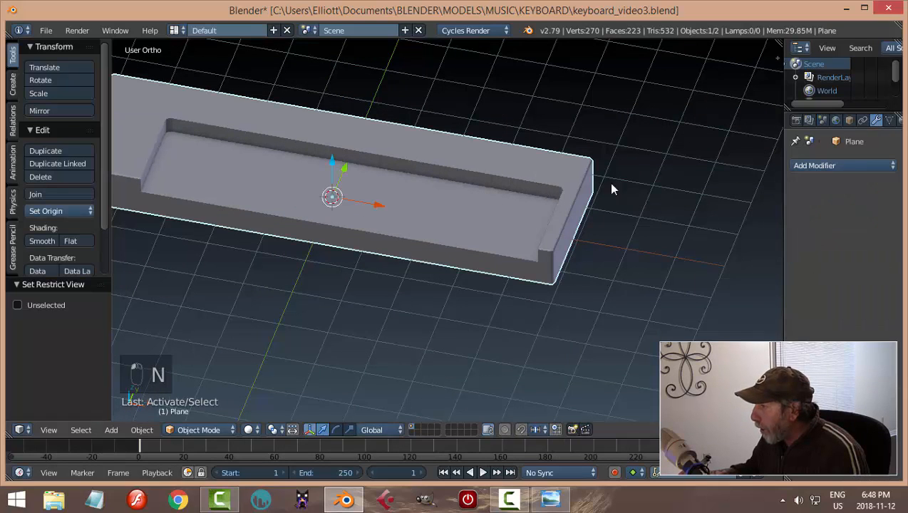
{"action": "left_click", "coordinate": [821, 167]}
{"action": "left_click", "coordinate": [649, 209]}
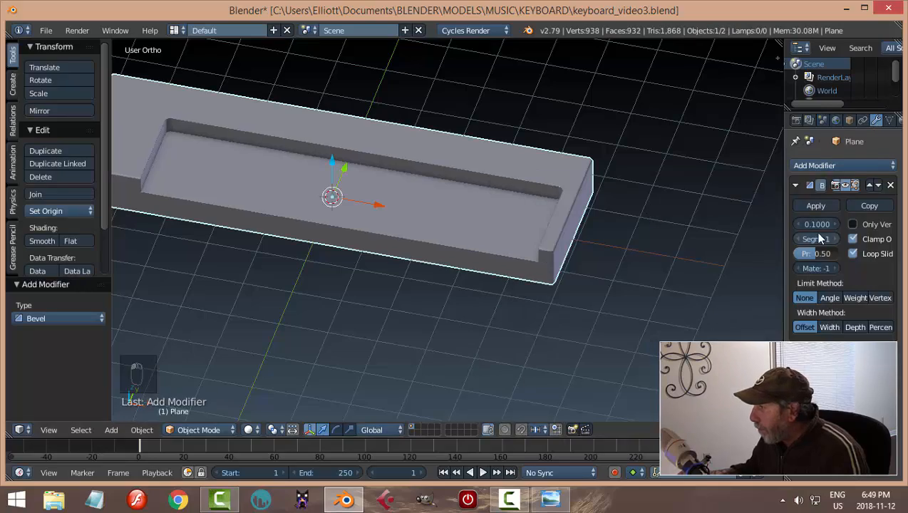
{"action": "left_click", "coordinate": [837, 240]}
{"action": "middle_click_drag", "start_coordinate": [554, 234], "coordinate": [549, 228]}
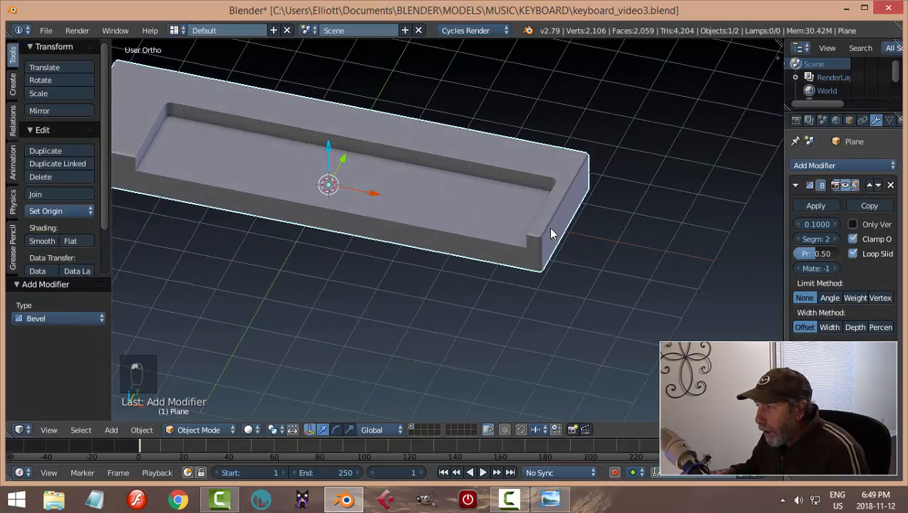
{"action": "scroll", "coordinate": [549, 228], "scroll_direction": "up", "scroll_amount": 2}
{"action": "scroll", "coordinate": [377, 191], "scroll_direction": "down", "scroll_amount": 2}
{"action": "middle_click_drag", "start_coordinate": [502, 199], "coordinate": [479, 187]}
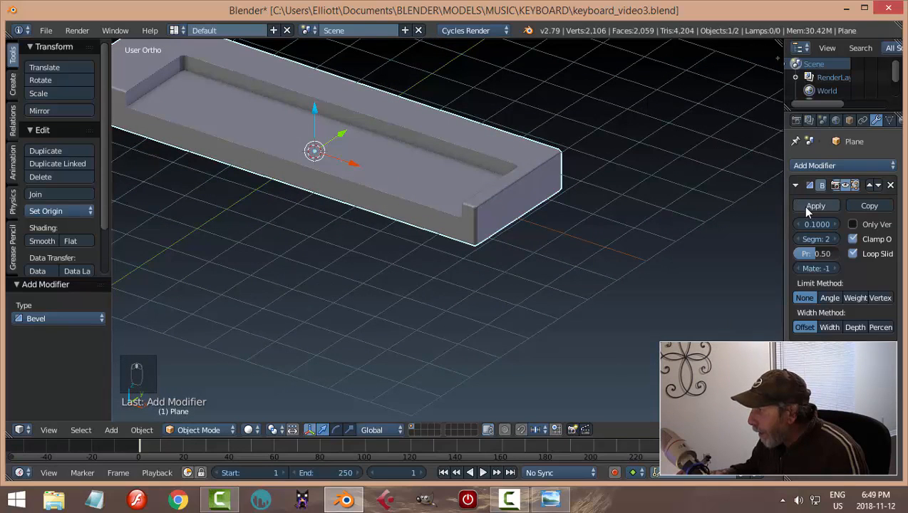
{"action": "left_click", "coordinate": [804, 207]}
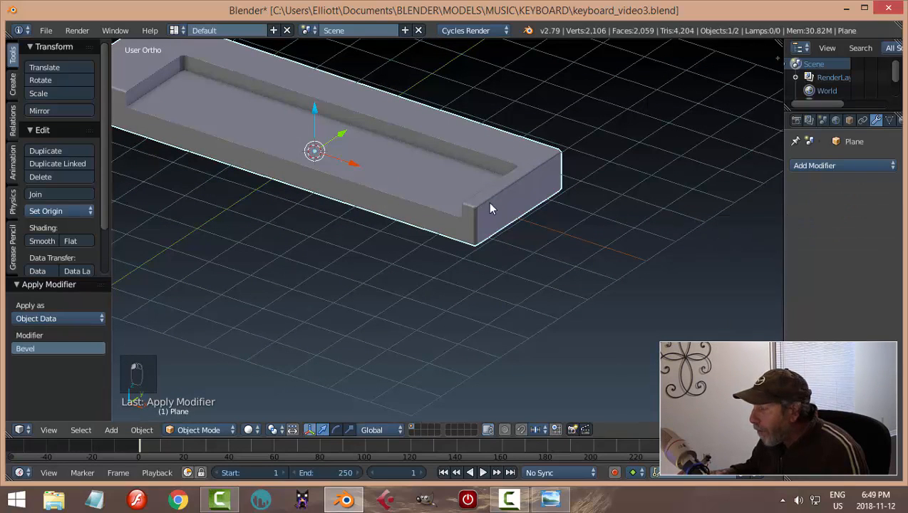
Inspect the beveled body, unhide the cutter box and delete it
{"action": "middle_click_drag", "start_coordinate": [487, 202], "coordinate": [324, 181]}
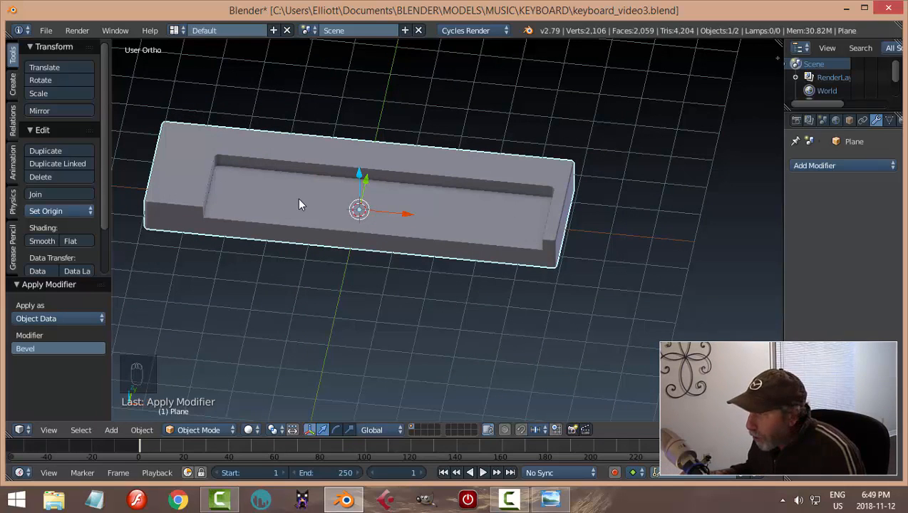
{"action": "middle_click_drag", "start_coordinate": [312, 193], "coordinate": [259, 168]}
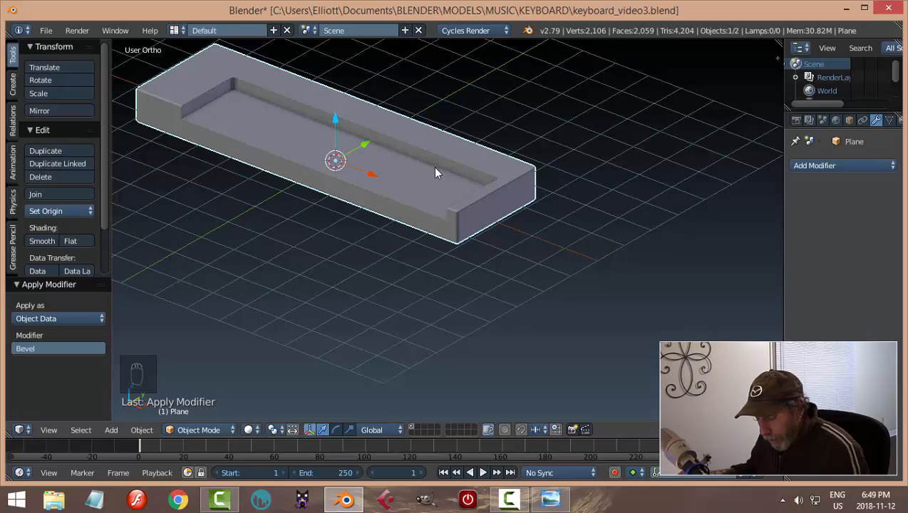
{"action": "key", "text": "alt+h"}
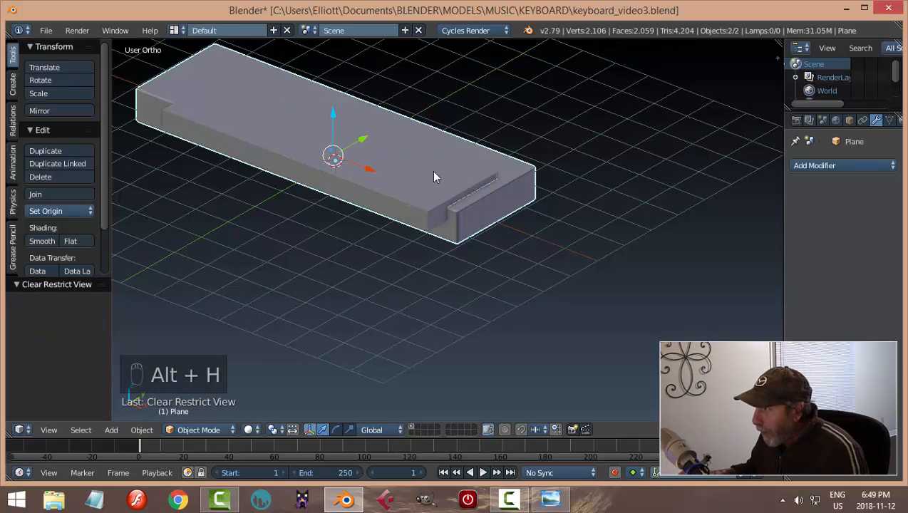
{"action": "right_click", "coordinate": [490, 178]}
{"action": "key", "text": "x"}
{"action": "left_click", "coordinate": [486, 177]}
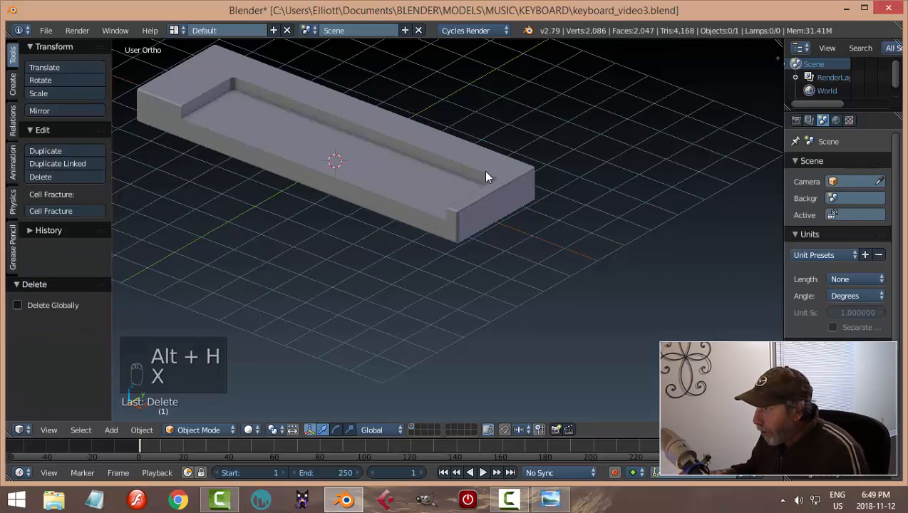
Show the model in wireframe from the top, aligned over the keyboard reference image
{"action": "key", "text": "KP_7"}
{"action": "middle_click_drag", "start_coordinate": [473, 250], "coordinate": [426, 150], "text": "shift"}
{"action": "key", "text": "z"}
{"action": "left_click", "coordinate": [579, 169]}
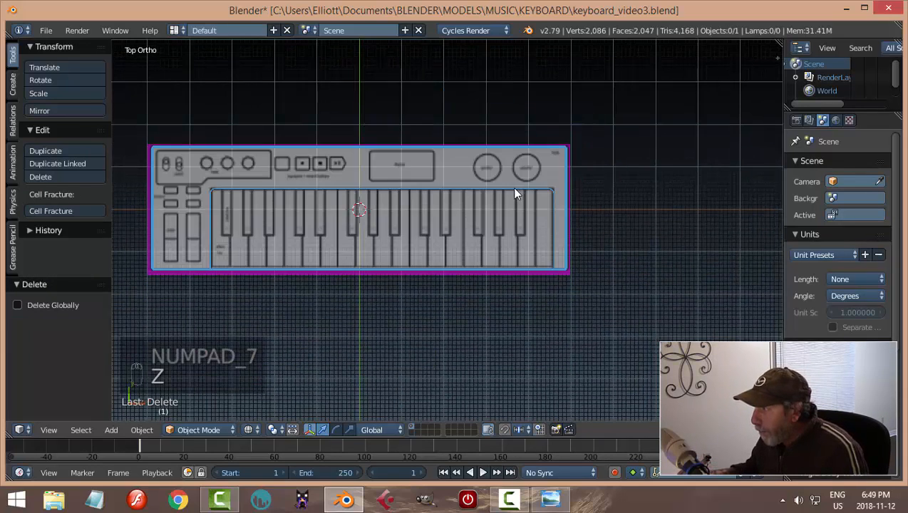
{"action": "scroll", "coordinate": [499, 189], "scroll_direction": "up", "scroll_amount": 2}
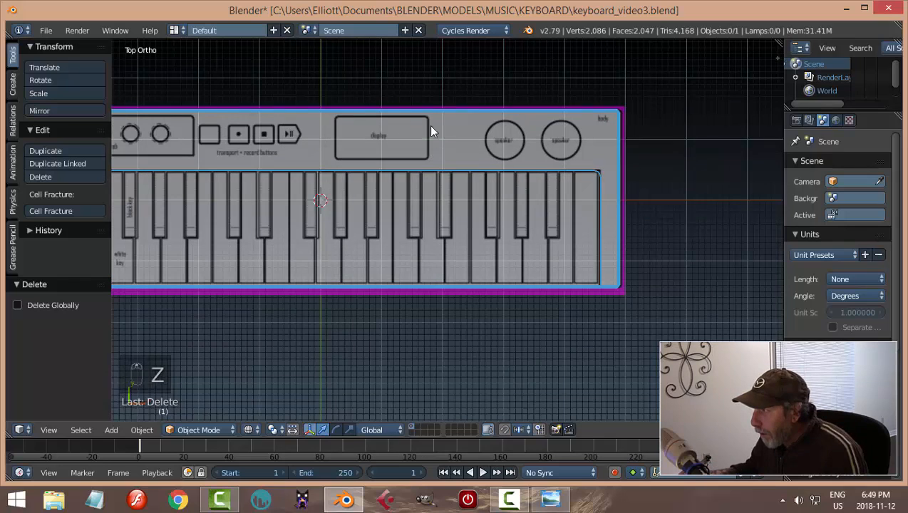
{"action": "key", "text": "Tab"}
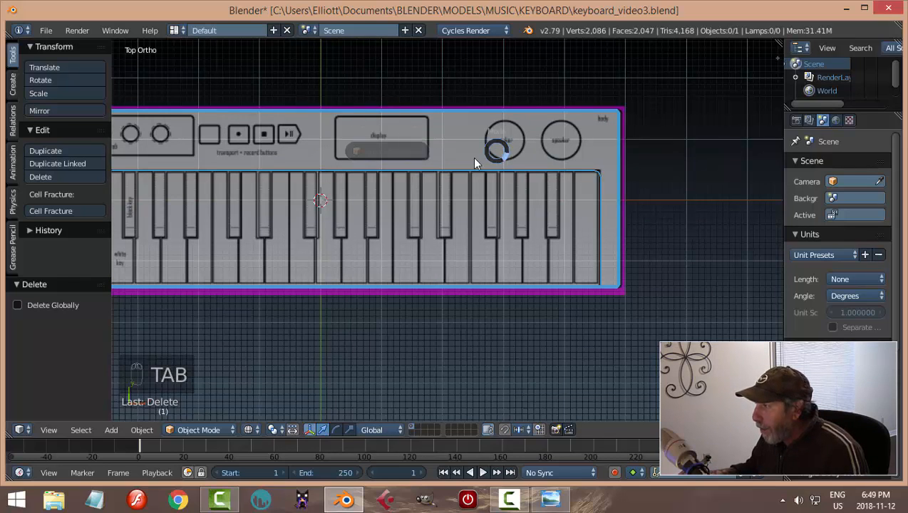
{"action": "right_click", "coordinate": [440, 113]}
{"action": "key", "text": "Tab"}
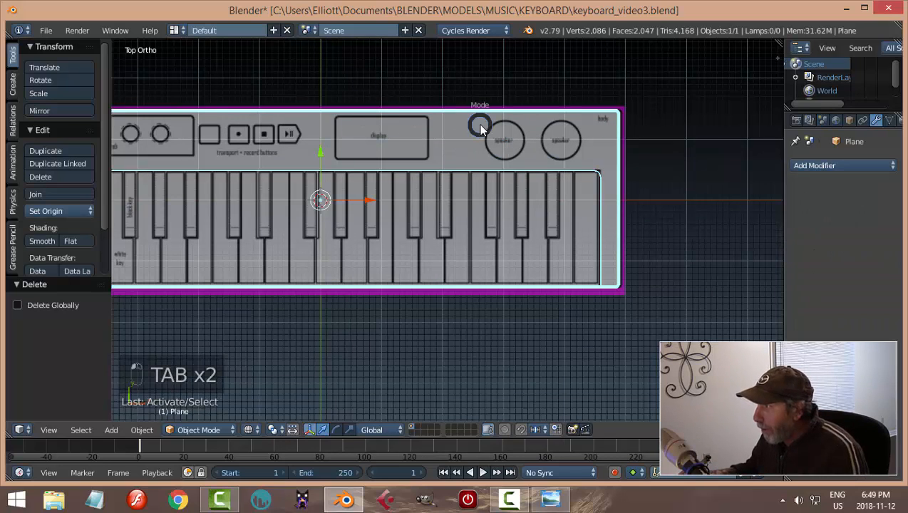
{"action": "key", "text": "Tab"}
{"action": "left_click", "coordinate": [427, 129]}
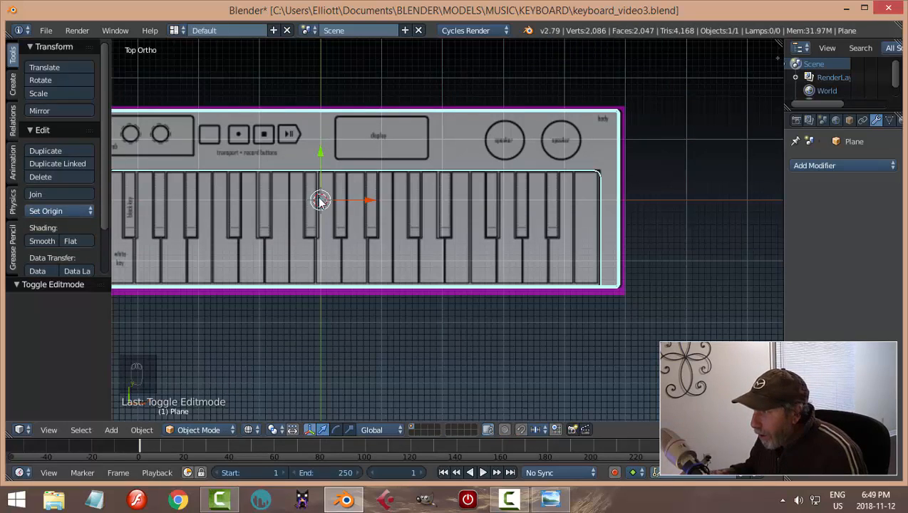
{"action": "middle_click_drag", "start_coordinate": [404, 264], "coordinate": [430, 243]}
{"action": "key", "text": "KP_7"}
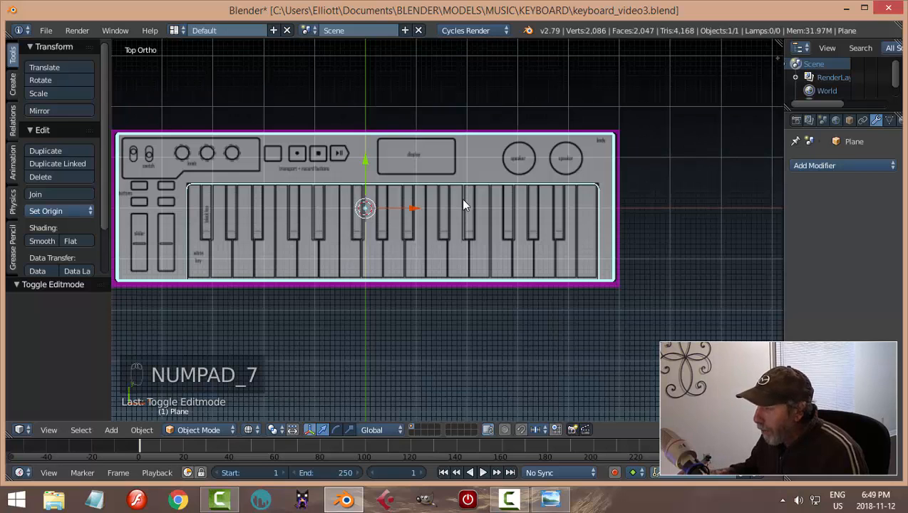
Add a plane and move it about 1.0 in X and 0.985 in Y, centred over the display outline
{"action": "key", "text": "shift+a"}
{"action": "mouse_move", "coordinate": [460, 190]}
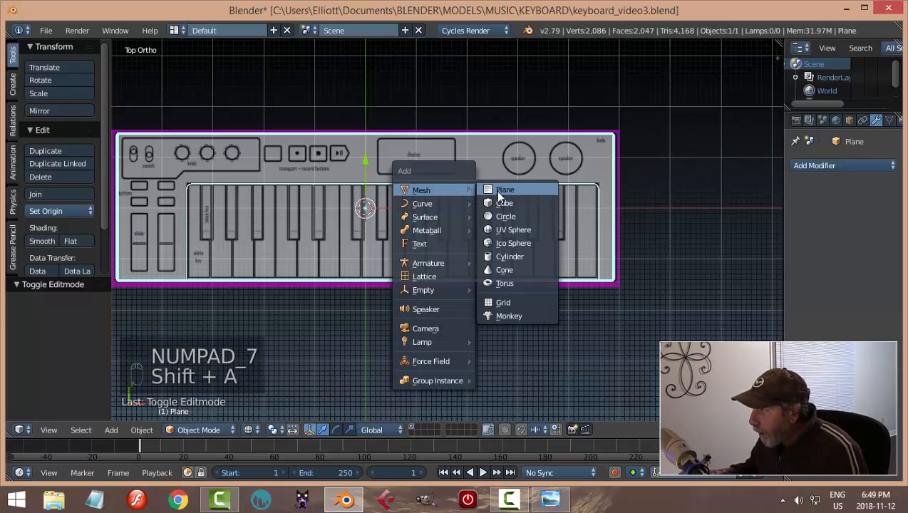
{"action": "left_click", "coordinate": [500, 190]}
{"action": "key", "text": "g"}
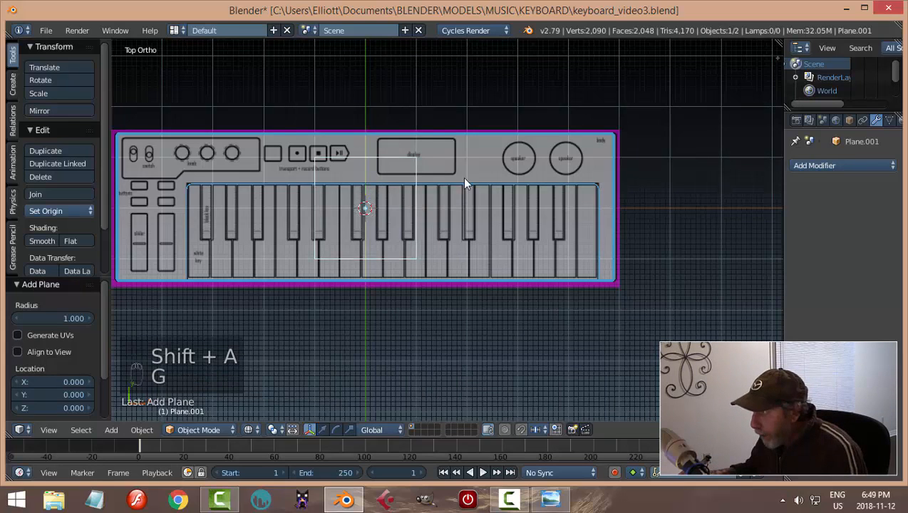
{"action": "left_click", "coordinate": [508, 137]}
{"action": "scroll", "coordinate": [507, 137], "scroll_direction": "up", "scroll_amount": 6}
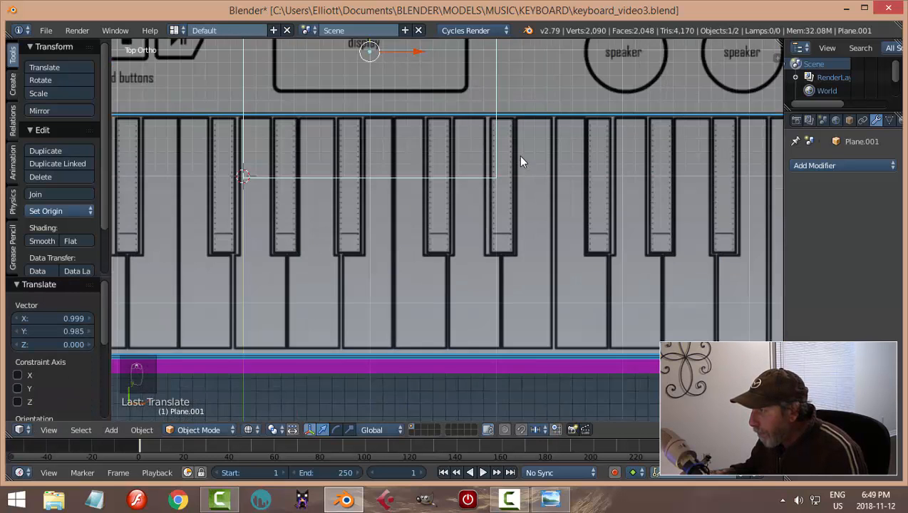
{"action": "scroll", "coordinate": [524, 217], "scroll_direction": "down", "scroll_amount": 4}
In Edit Mode, scale the plane along X by about 0.766 and nudge it to match the display's width
{"action": "key", "text": "Tab"}
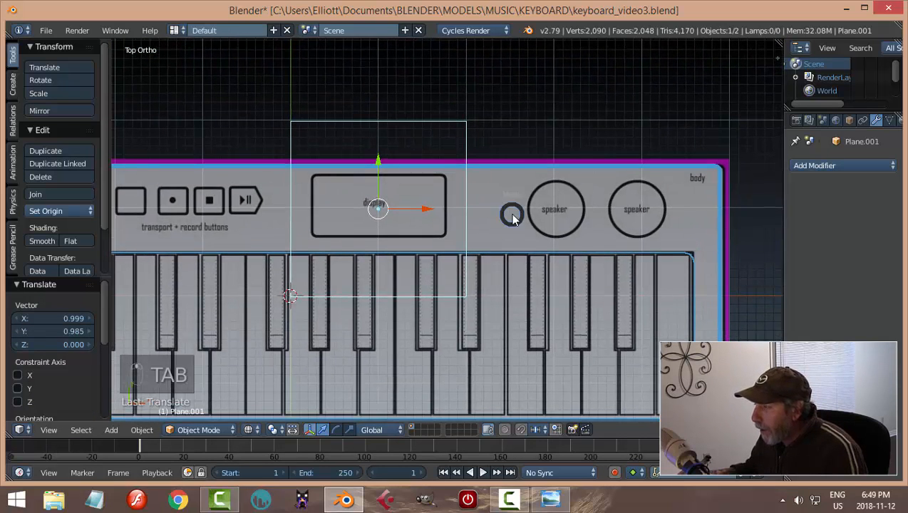
{"action": "left_click", "coordinate": [620, 221]}
{"action": "key", "text": "s"}
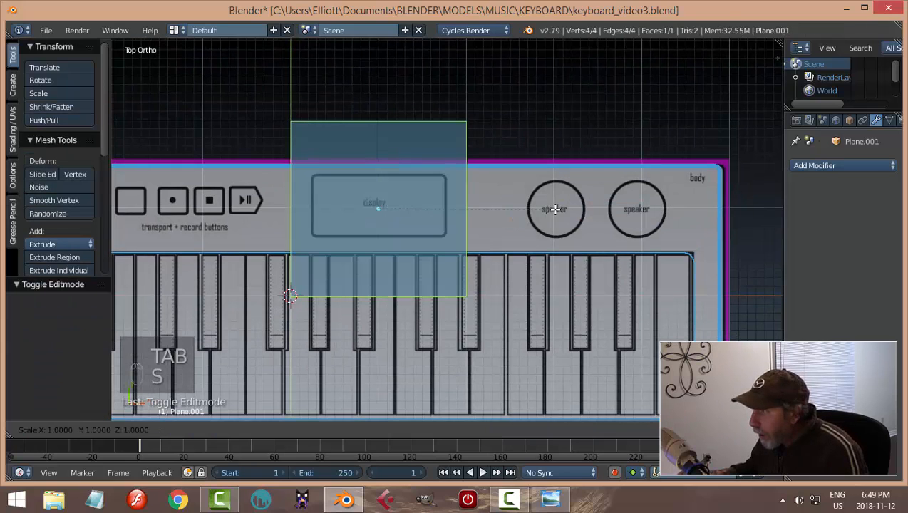
{"action": "key", "text": "x"}
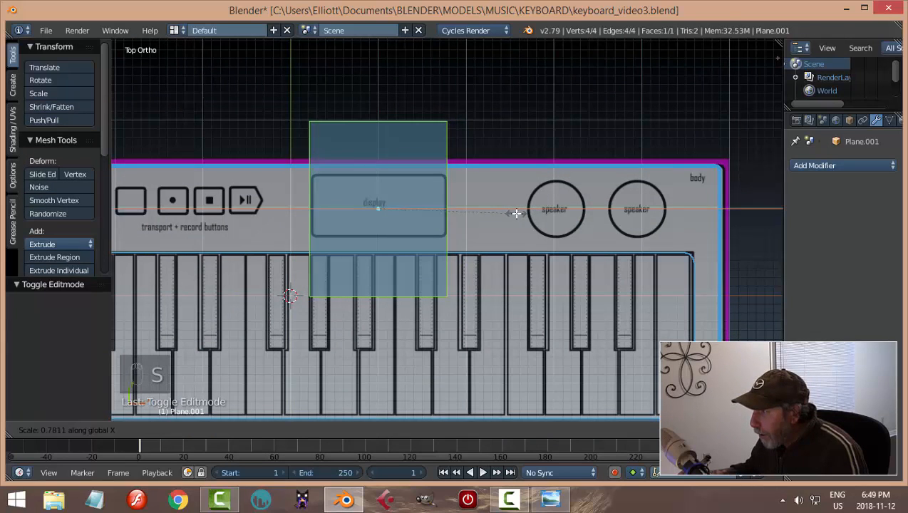
{"action": "left_click", "coordinate": [514, 213]}
{"action": "key", "text": "g"}
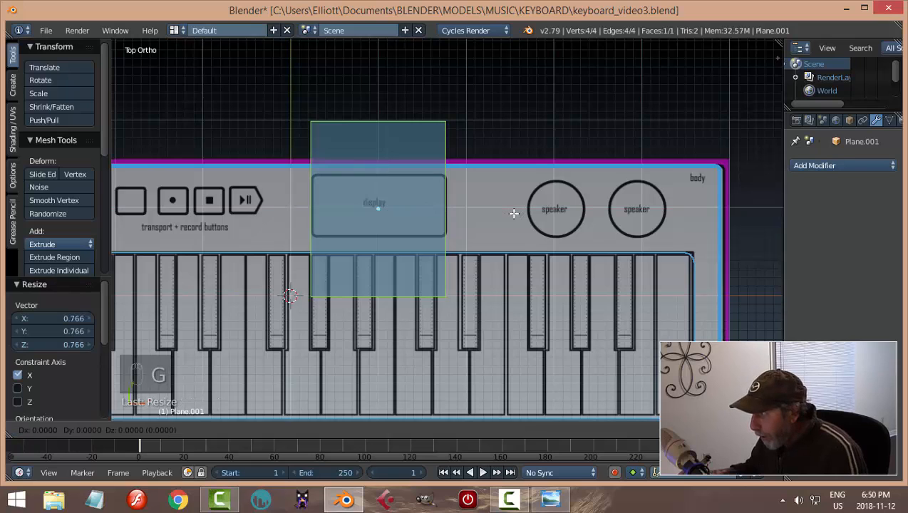
{"action": "left_click", "coordinate": [515, 214]}
Move the plane's upper and lower edges along Y onto the upper and lower borders of the display outline
{"action": "left_click", "coordinate": [417, 125]}
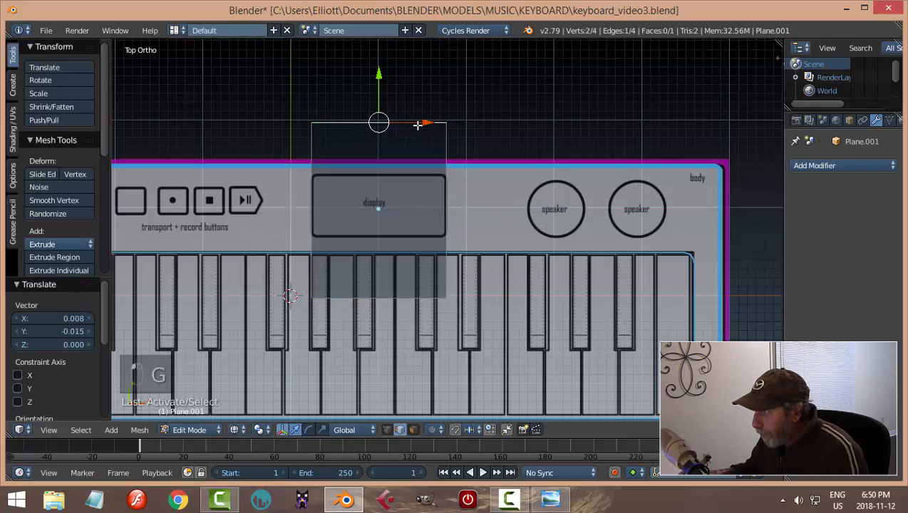
{"action": "left_click_drag", "start_coordinate": [378, 80], "coordinate": [379, 133]}
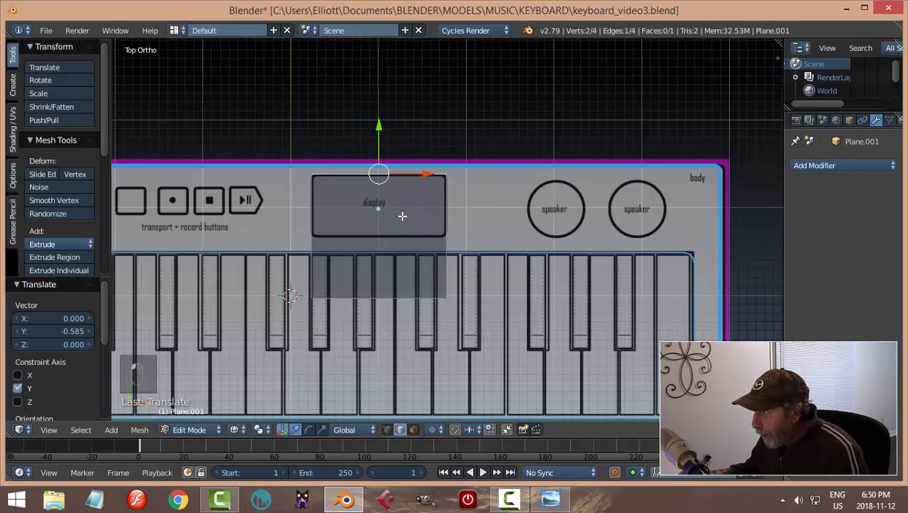
{"action": "right_click", "coordinate": [393, 299]}
{"action": "left_click_drag", "start_coordinate": [378, 248], "coordinate": [380, 186]}
{"action": "key", "text": "a"}
Select the whole display plane and raise it about 1.17 along Z, above the keyboard body
{"action": "middle_click_drag", "start_coordinate": [478, 221], "coordinate": [420, 178]}
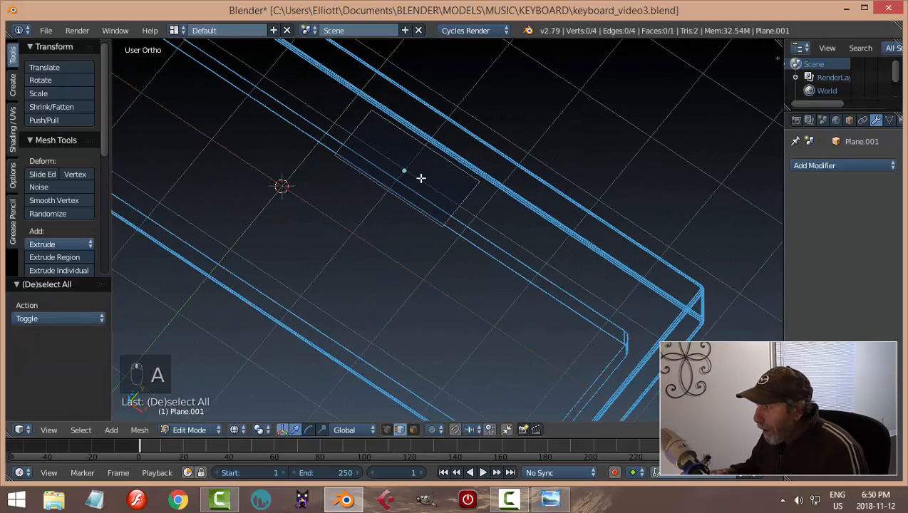
{"action": "middle_click_drag", "start_coordinate": [450, 212], "coordinate": [430, 173]}
{"action": "key", "text": "a"}
{"action": "scroll", "coordinate": [511, 265], "scroll_direction": "down", "scroll_amount": 3}
{"action": "middle_click_drag", "start_coordinate": [511, 265], "coordinate": [462, 194]}
{"action": "left_click_drag", "start_coordinate": [454, 179], "coordinate": [451, 154]}
{"action": "middle_click_drag", "start_coordinate": [485, 185], "coordinate": [513, 202]}
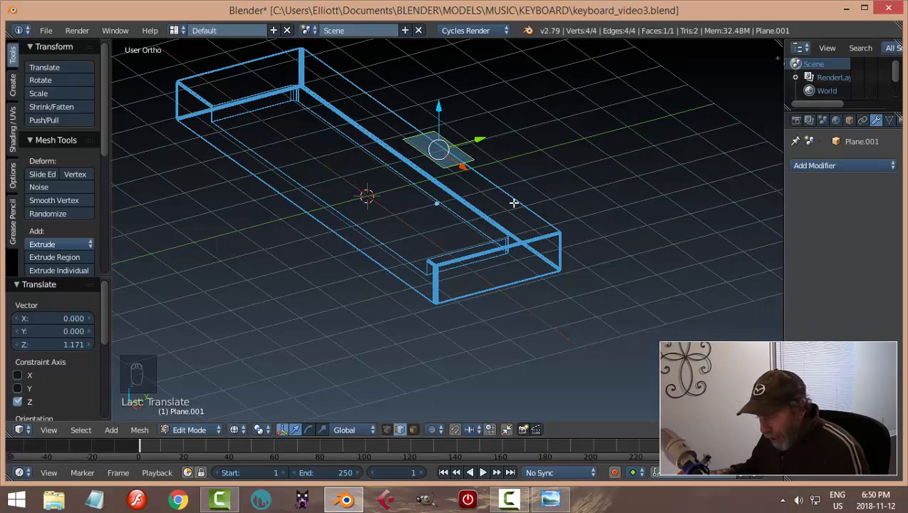
Extrude the display plane upward by about 0.27 into a box
{"action": "mouse_move", "coordinate": [483, 218]}
{"action": "middle_mouse_down"}
{"action": "mouse_move", "coordinate": [487, 209]}
{"action": "mouse_move", "coordinate": [479, 233]}
{"action": "mouse_move", "coordinate": [481, 223]}
{"action": "middle_mouse_up"}
{"action": "key", "text": "e"}
{"action": "left_click", "coordinate": [487, 214]}
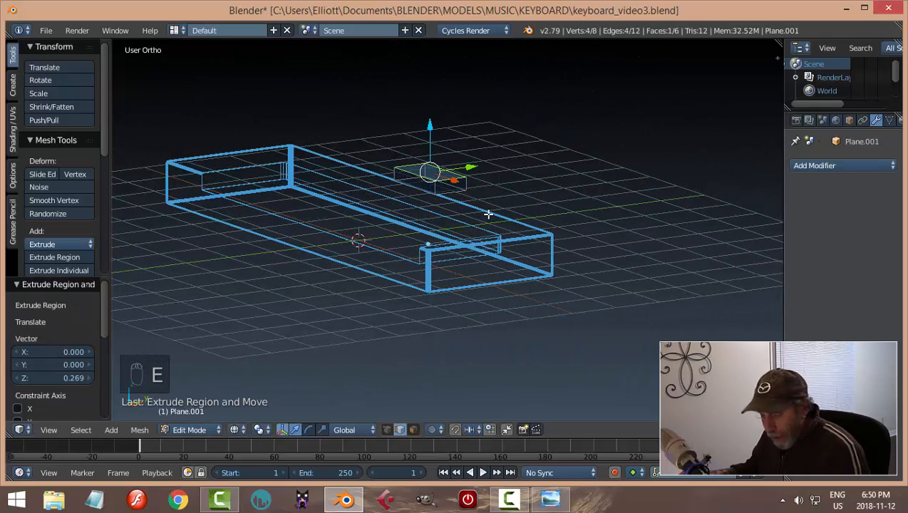
{"action": "key", "text": "a"}
Bevel the display box's four vertical edges with 3 segments and an offset of about 0.065, and return to Object Mode
{"action": "scroll", "coordinate": [485, 215], "scroll_direction": "up", "scroll_amount": 3}
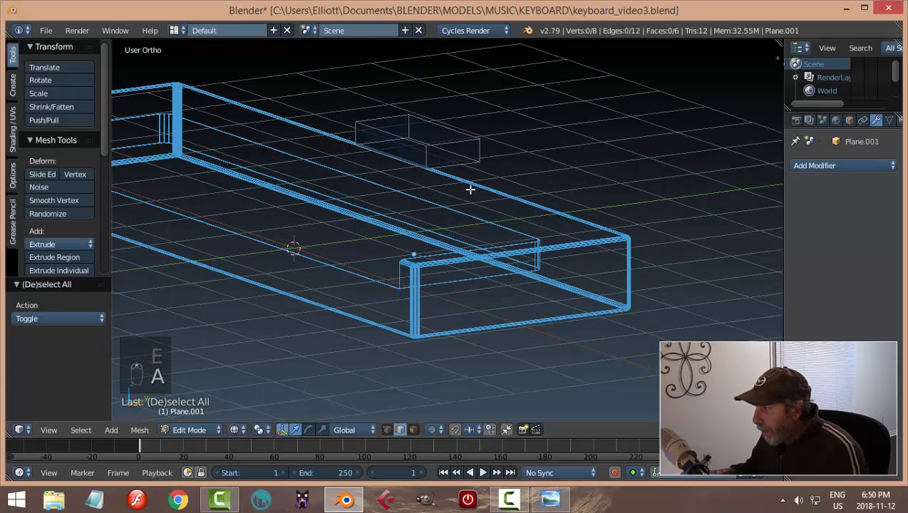
{"action": "right_click", "coordinate": [422, 156]}
{"action": "left_click", "coordinate": [478, 144], "text": "shift"}
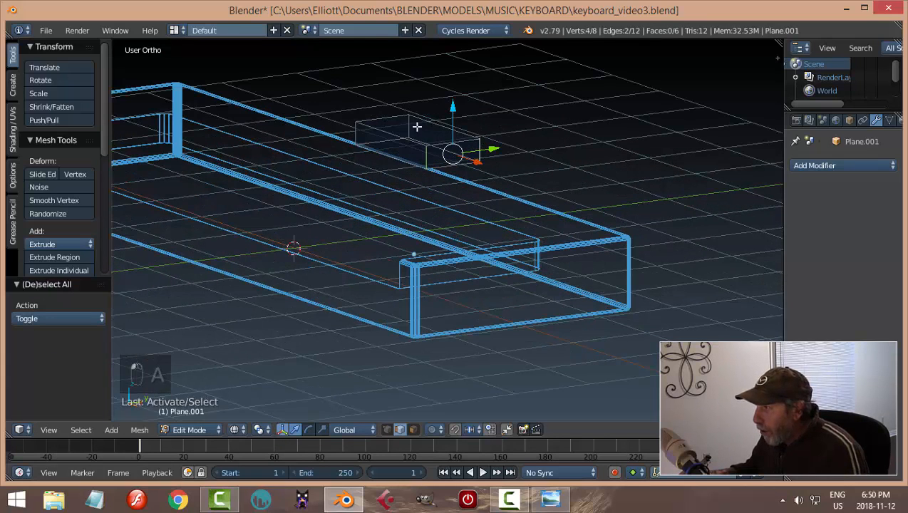
{"action": "left_click", "coordinate": [408, 126], "text": "shift"}
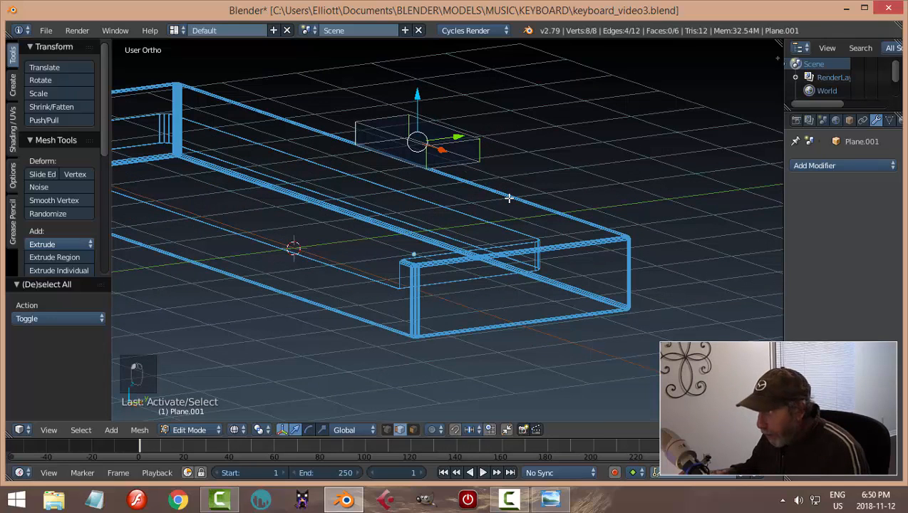
{"action": "key", "text": "ctrl+b"}
{"action": "scroll", "coordinate": [515, 205], "scroll_direction": "up", "scroll_amount": 2}
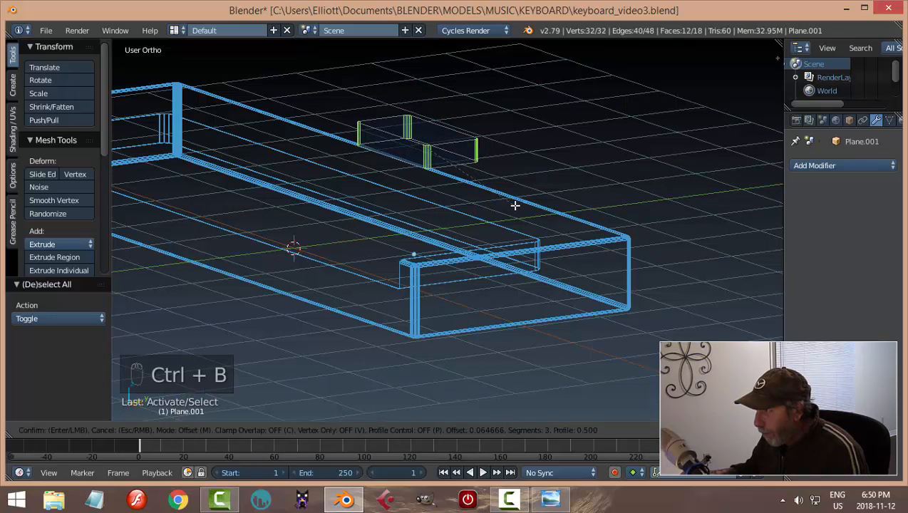
{"action": "left_click", "coordinate": [515, 205]}
{"action": "key", "text": "a"}
{"action": "key", "text": "Tab"}
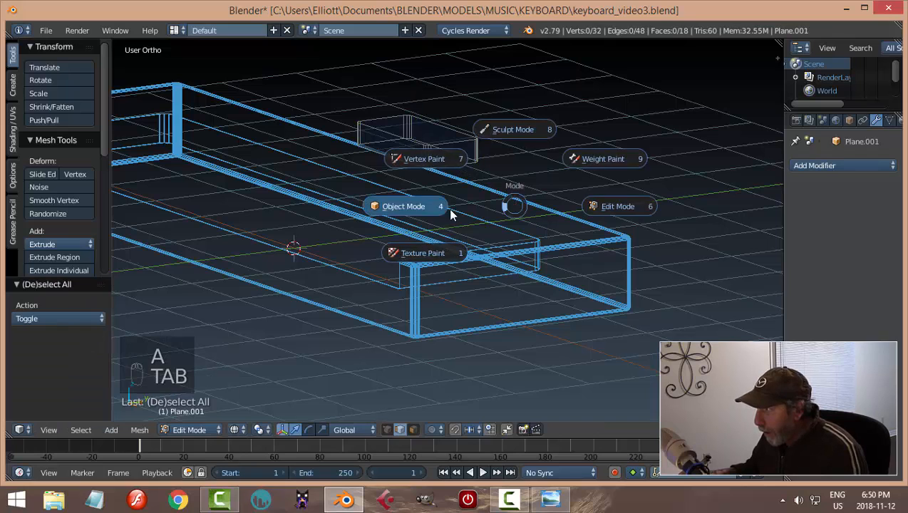
Switch to solid shading and set the display box's origin to its geometry
{"action": "key", "text": "z"}
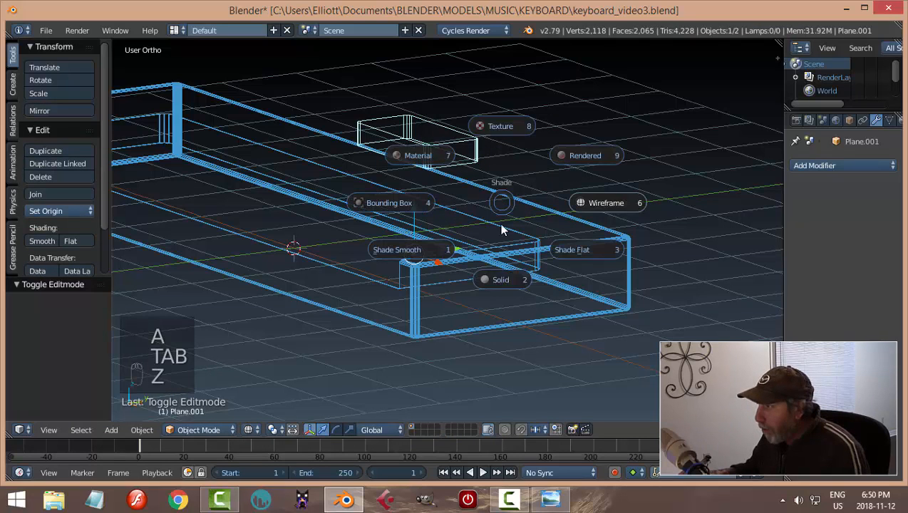
{"action": "left_click", "coordinate": [509, 279]}
{"action": "right_click", "coordinate": [421, 142]}
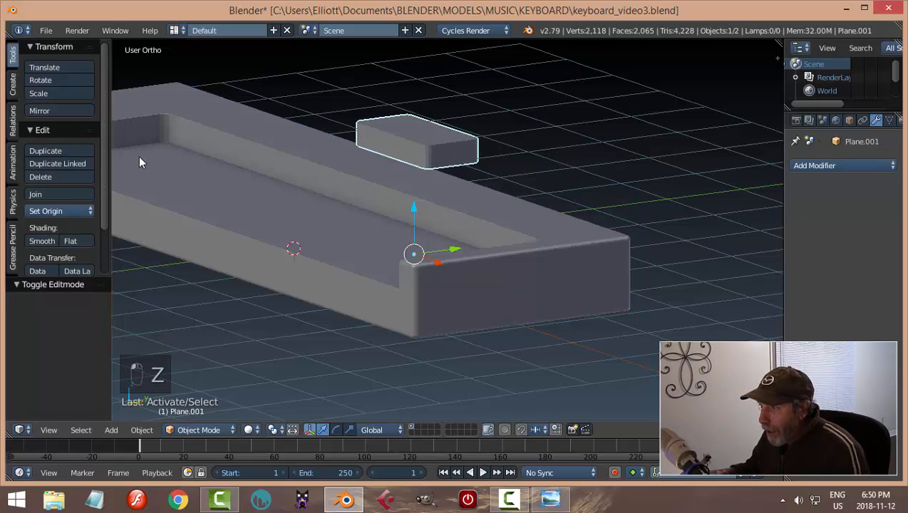
{"action": "left_click", "coordinate": [43, 211]}
{"action": "left_click", "coordinate": [68, 240]}
Lower the display box by about 0.308 and a further 0.008 in Z so its base slightly overlaps the body's top surface
{"action": "middle_click_drag", "start_coordinate": [403, 205], "coordinate": [395, 197]}
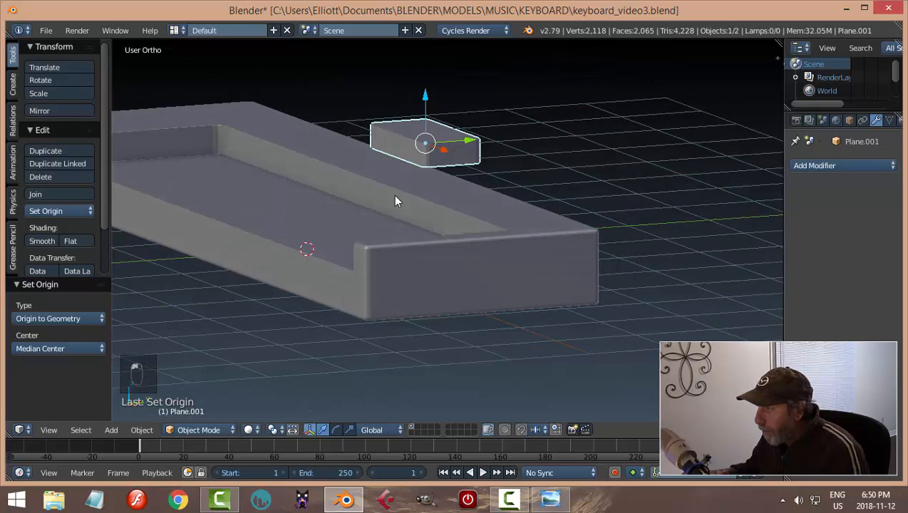
{"action": "left_click_drag", "start_coordinate": [428, 108], "coordinate": [429, 130]}
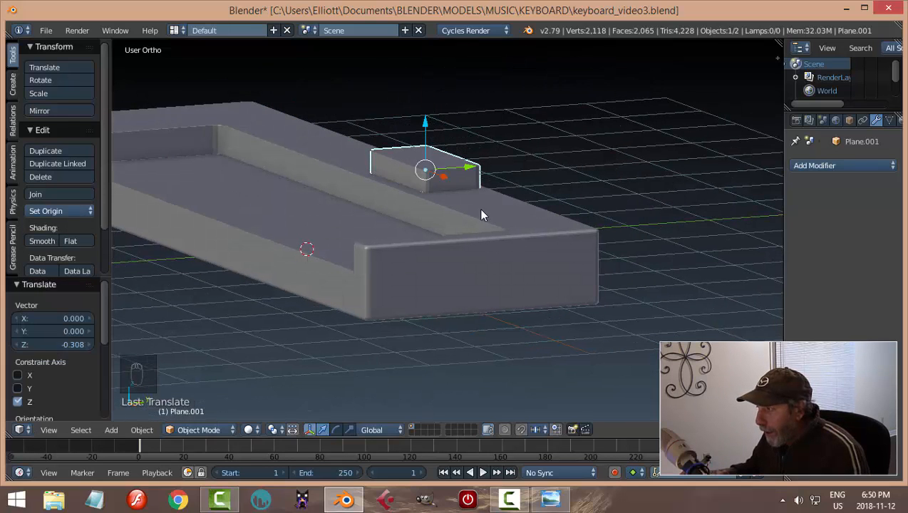
{"action": "key", "text": "KP_3"}
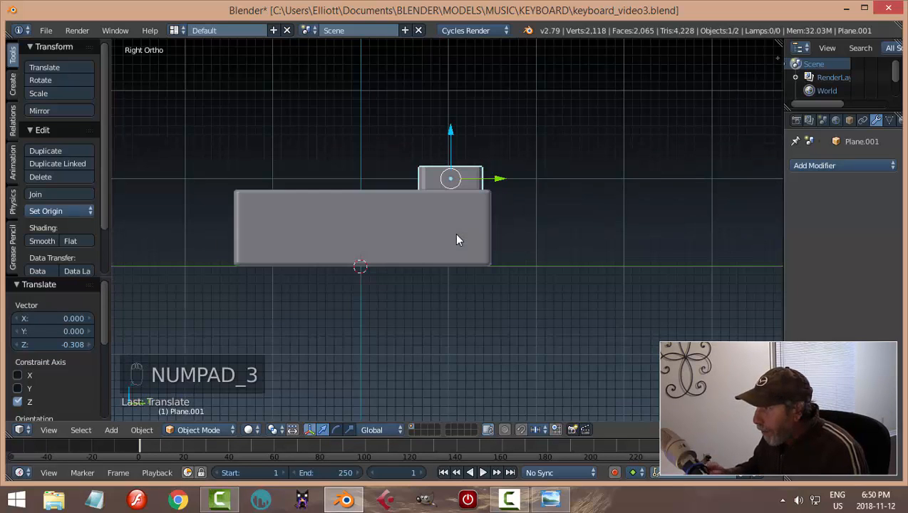
{"action": "key", "text": "z"}
{"action": "left_click", "coordinate": [548, 234]}
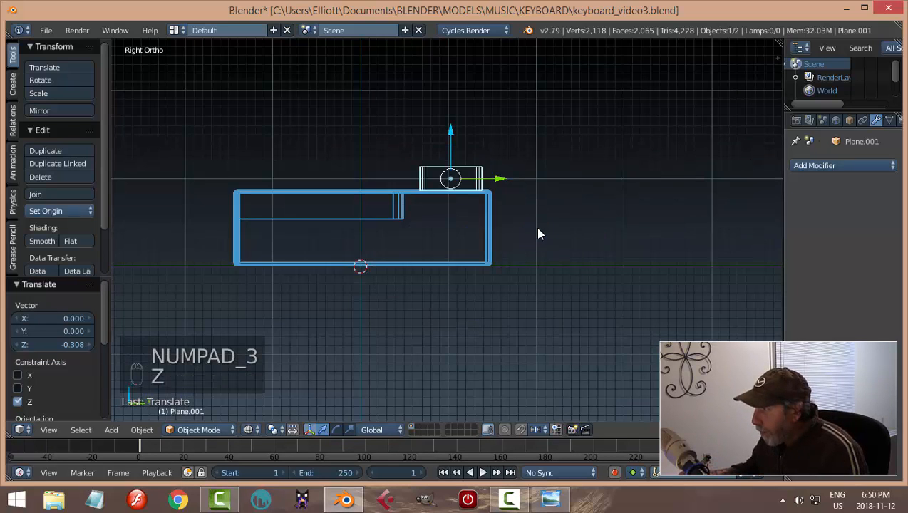
{"action": "scroll", "coordinate": [527, 228], "scroll_direction": "up", "scroll_amount": 2}
{"action": "middle_click_drag", "start_coordinate": [524, 222], "coordinate": [461, 234], "text": "shift"}
{"action": "scroll", "coordinate": [460, 233], "scroll_direction": "up", "scroll_amount": 2}
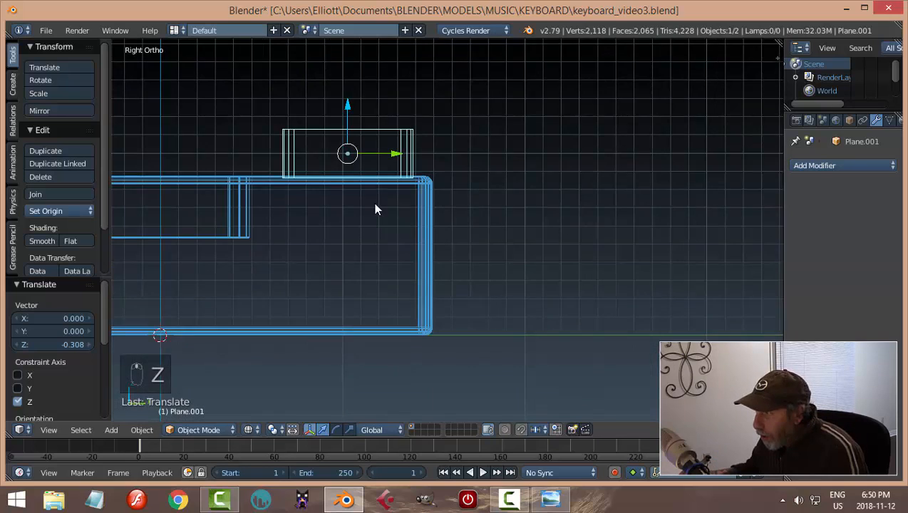
{"action": "scroll", "coordinate": [365, 197], "scroll_direction": "up", "scroll_amount": 2}
{"action": "middle_click_drag", "start_coordinate": [364, 203], "coordinate": [417, 217], "text": "shift"}
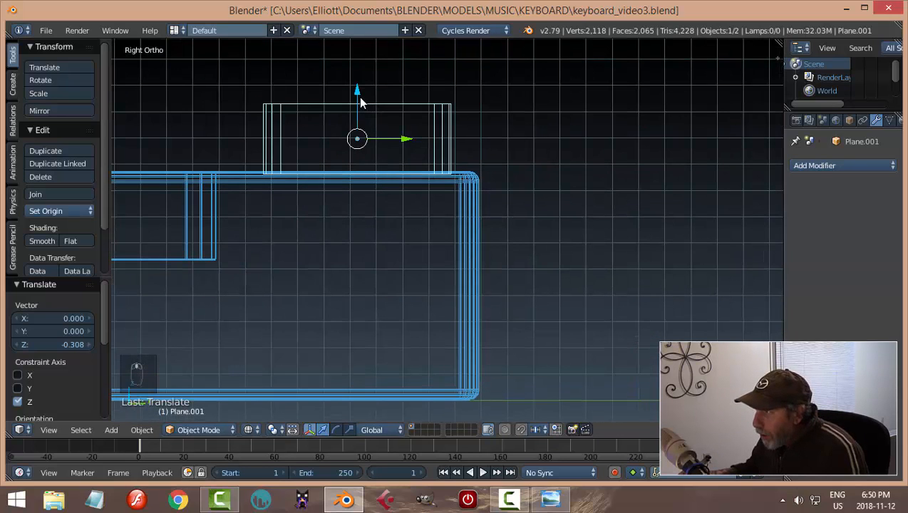
{"action": "left_click_drag", "start_coordinate": [359, 95], "coordinate": [360, 103]}
{"action": "mouse_move", "coordinate": [296, 191]}
{"action": "middle_mouse_down"}
{"action": "mouse_move", "coordinate": [318, 202]}
{"action": "mouse_move", "coordinate": [298, 187]}
{"action": "middle_mouse_up"}
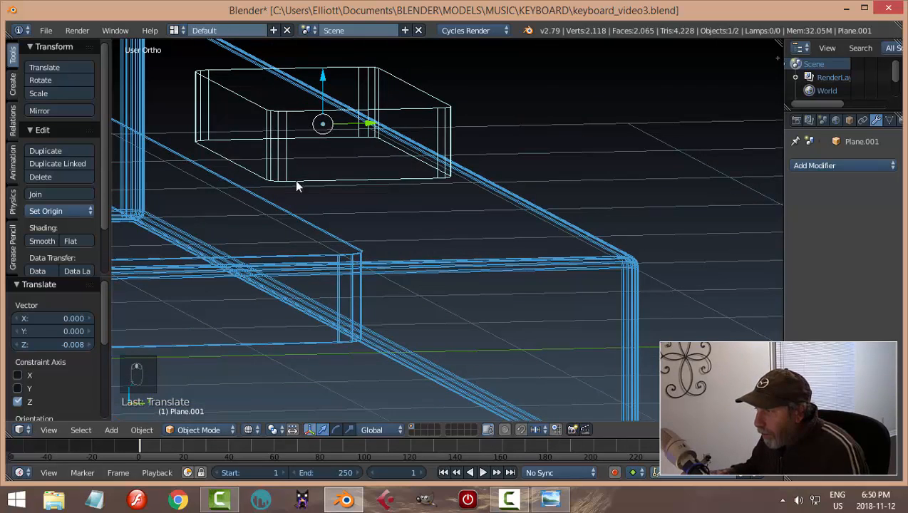
Cut the display recess into the keyboard body with a Boolean modifier set to Difference against the display box, and apply it
{"action": "key", "text": "z"}
{"action": "left_click", "coordinate": [405, 270]}
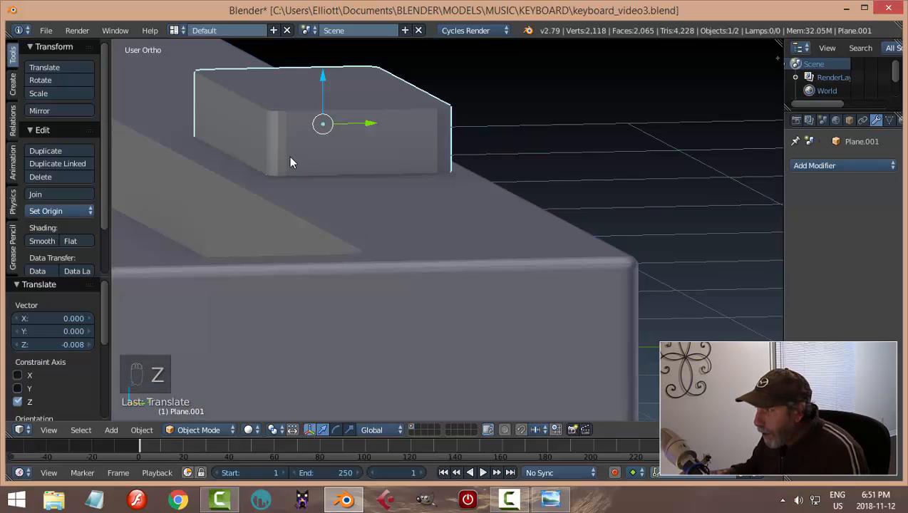
{"action": "right_click", "coordinate": [372, 237]}
{"action": "scroll", "coordinate": [477, 236], "scroll_direction": "down", "scroll_amount": 2}
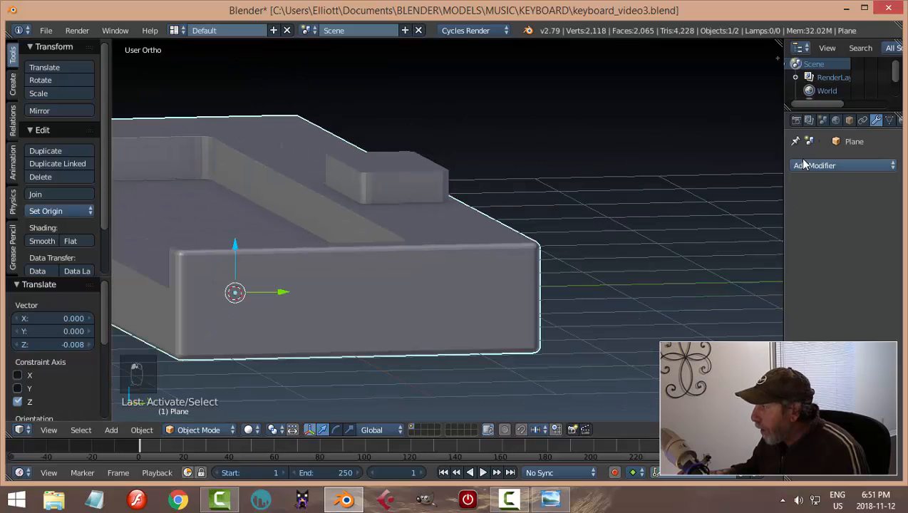
{"action": "left_click", "coordinate": [804, 164]}
{"action": "left_click", "coordinate": [649, 224]}
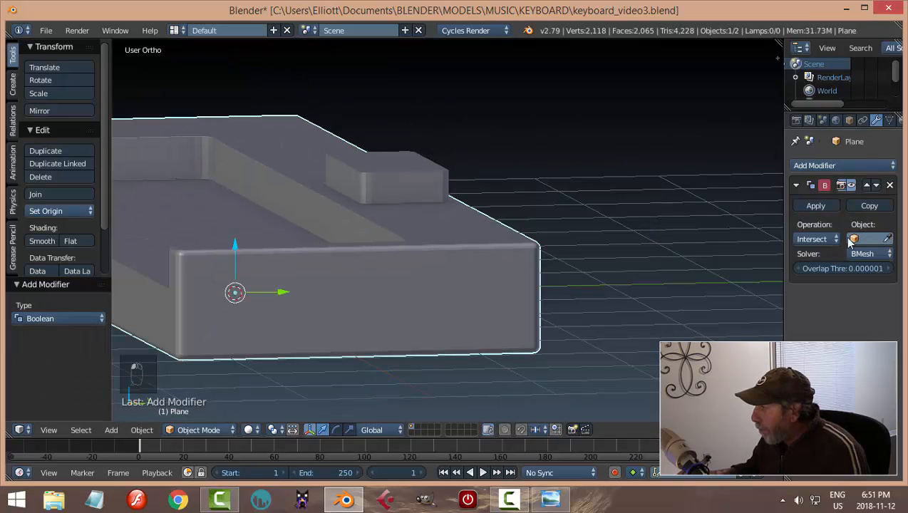
{"action": "left_click", "coordinate": [812, 239]}
{"action": "left_click", "coordinate": [796, 193]}
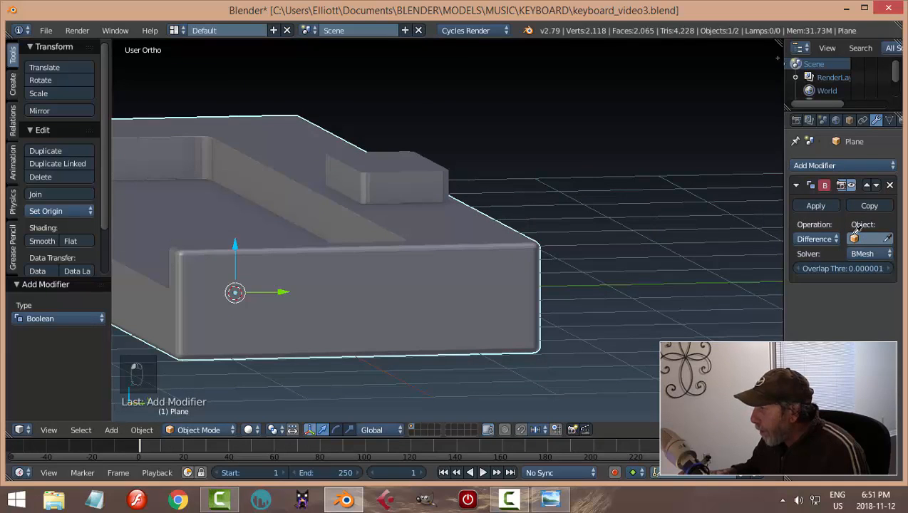
{"action": "left_click", "coordinate": [410, 168]}
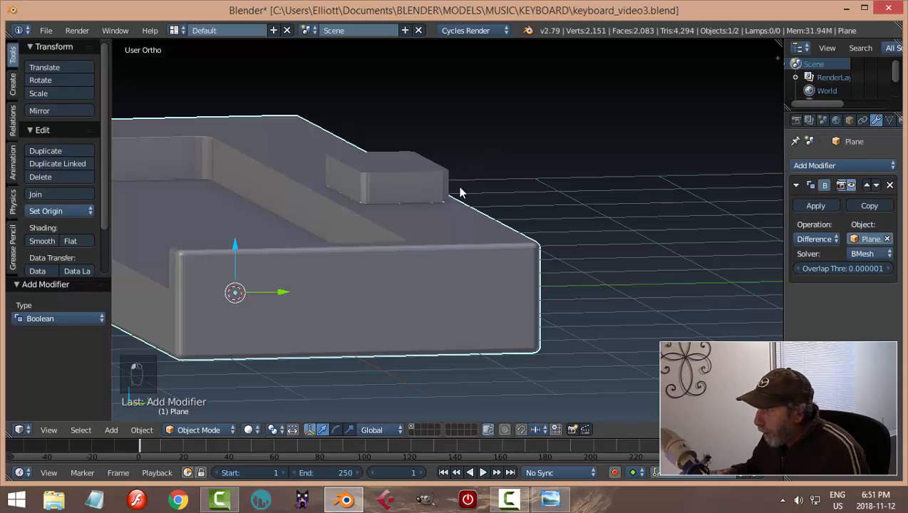
{"action": "left_click", "coordinate": [816, 206]}
Hide the display box and inspect the cut recess in solid shading and against the top-view reference in wireframe
{"action": "right_click", "coordinate": [388, 173]}
{"action": "key", "text": "h"}
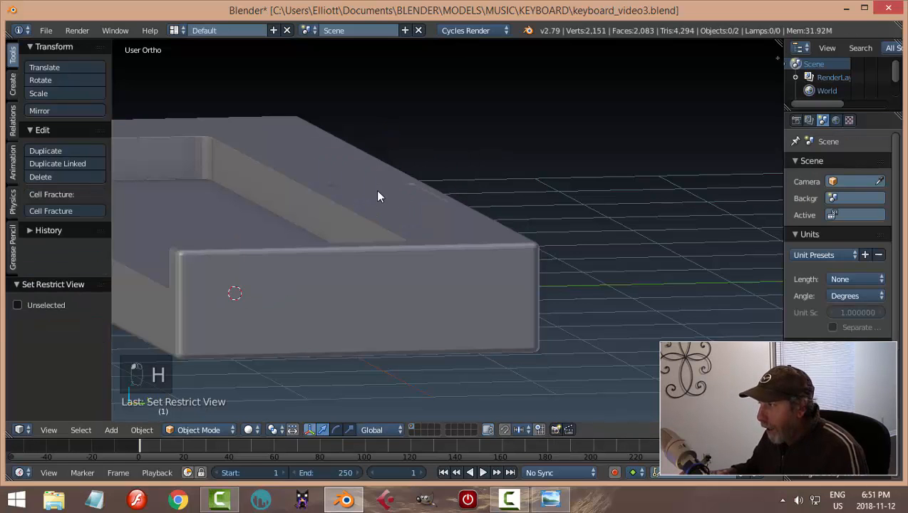
{"action": "middle_click_drag", "start_coordinate": [378, 196], "coordinate": [451, 240]}
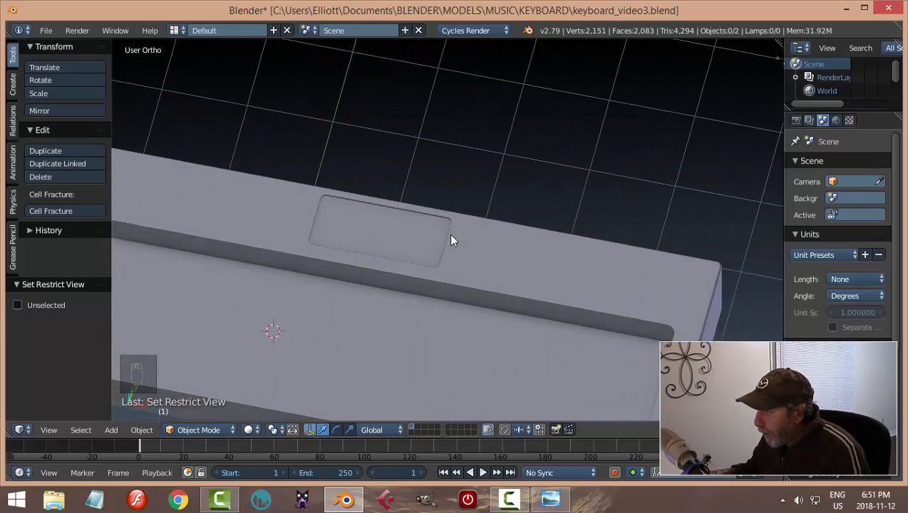
{"action": "key", "text": "KP_7"}
{"action": "key", "text": "z"}
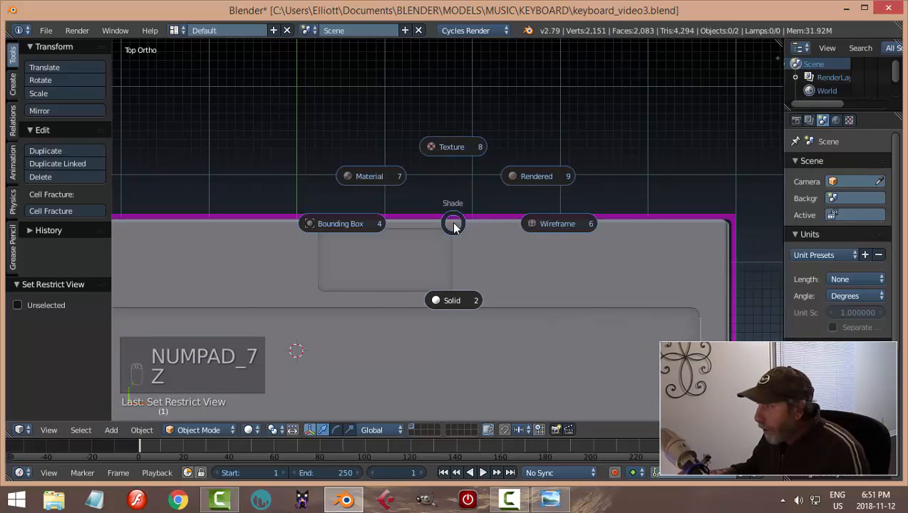
{"action": "left_click", "coordinate": [542, 226]}
{"action": "scroll", "coordinate": [455, 238], "scroll_direction": "down", "scroll_amount": 2}
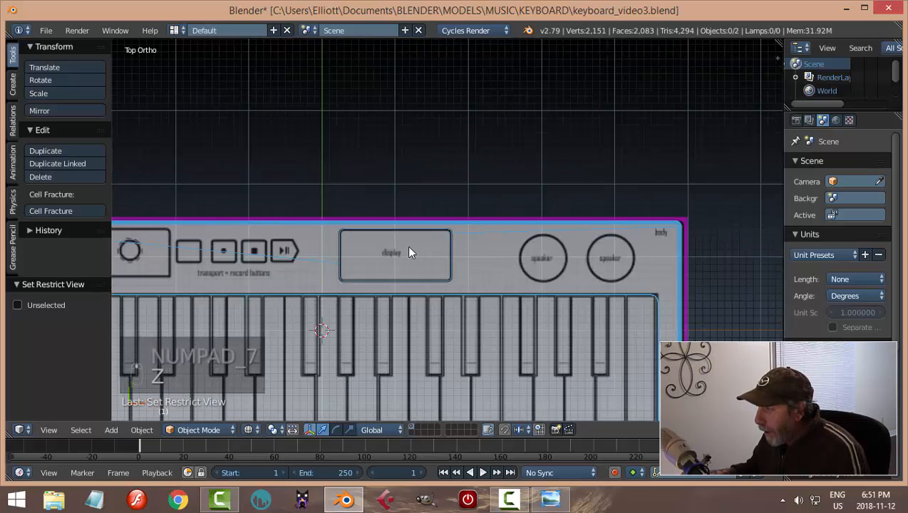
{"action": "middle_click_drag", "start_coordinate": [409, 248], "coordinate": [544, 220], "text": "shift"}
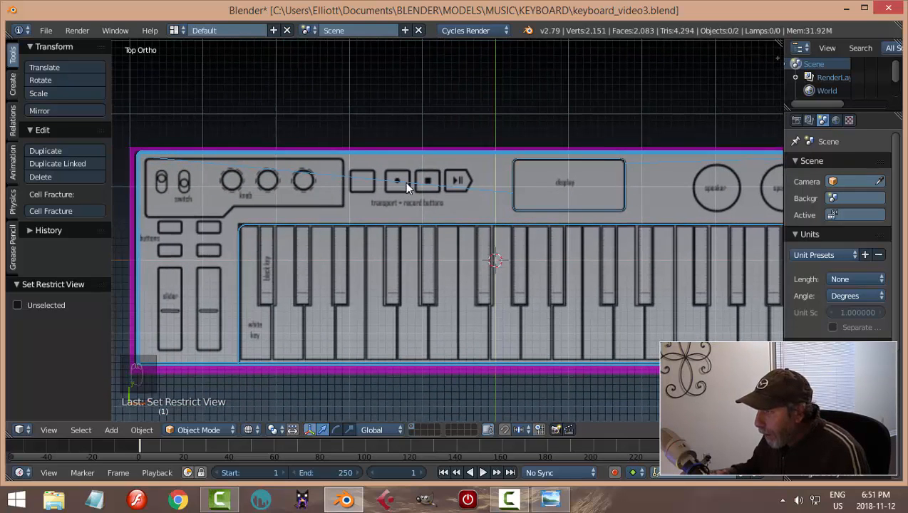
{"action": "key", "text": "z"}
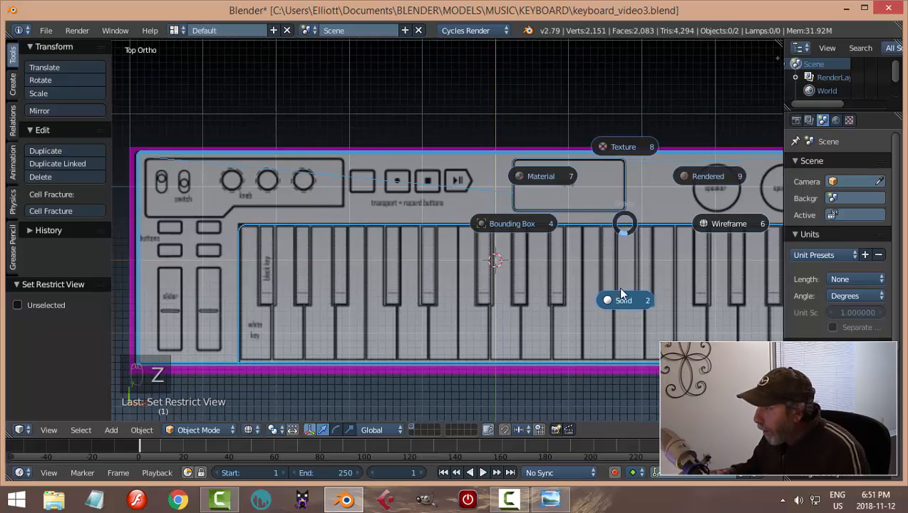
{"action": "left_click", "coordinate": [617, 296]}
{"action": "middle_click_drag", "start_coordinate": [579, 289], "coordinate": [576, 242]}
Unhide the display box and move it about -2.16 along X, away from the recess towards the transport buttons
{"action": "key", "text": "alt+h"}
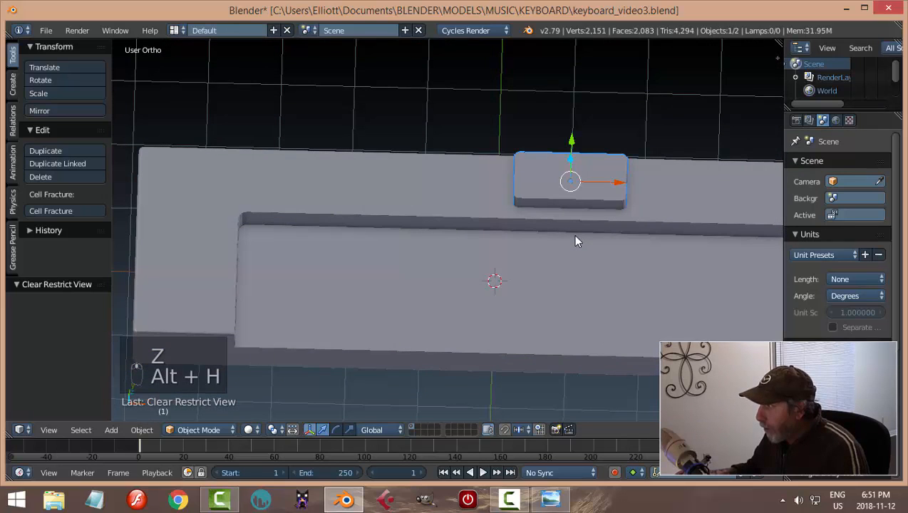
{"action": "right_click", "coordinate": [624, 174]}
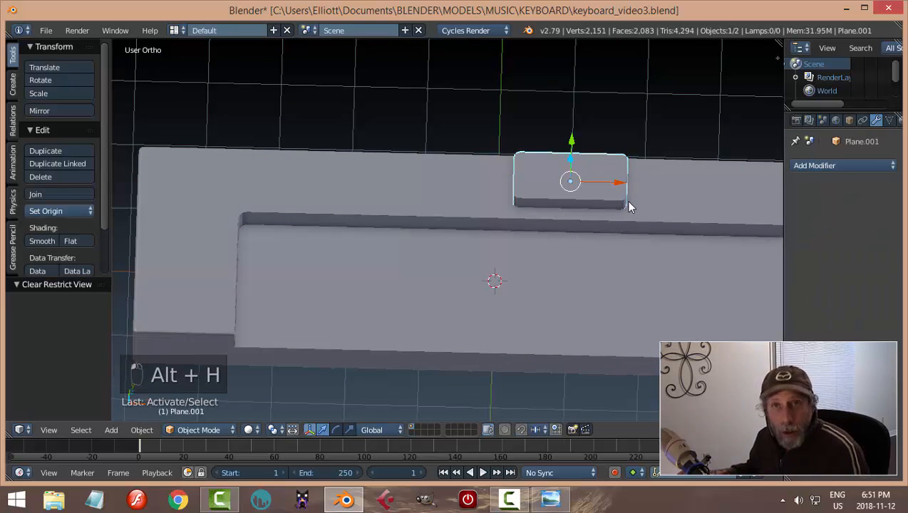
{"action": "key", "text": "g"}
{"action": "key", "text": "x"}
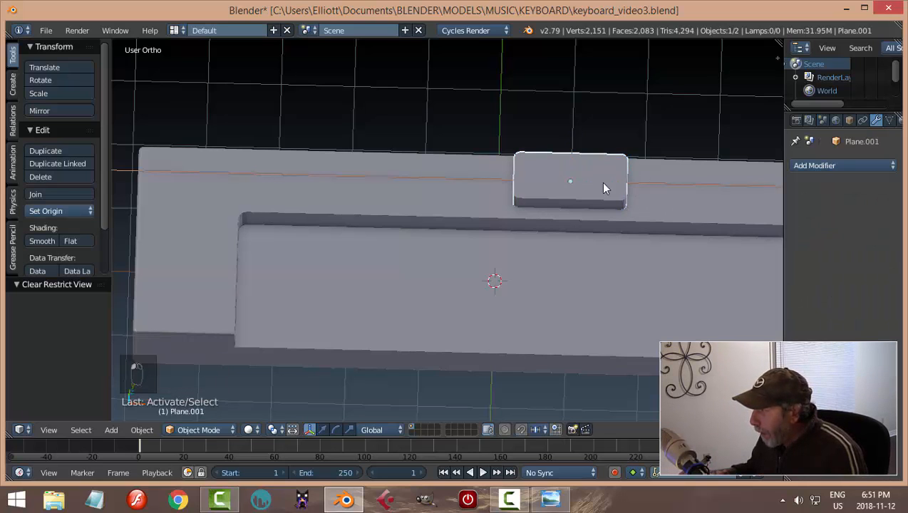
{"action": "left_click", "coordinate": [462, 190]}
{"action": "key", "text": "KP_7"}
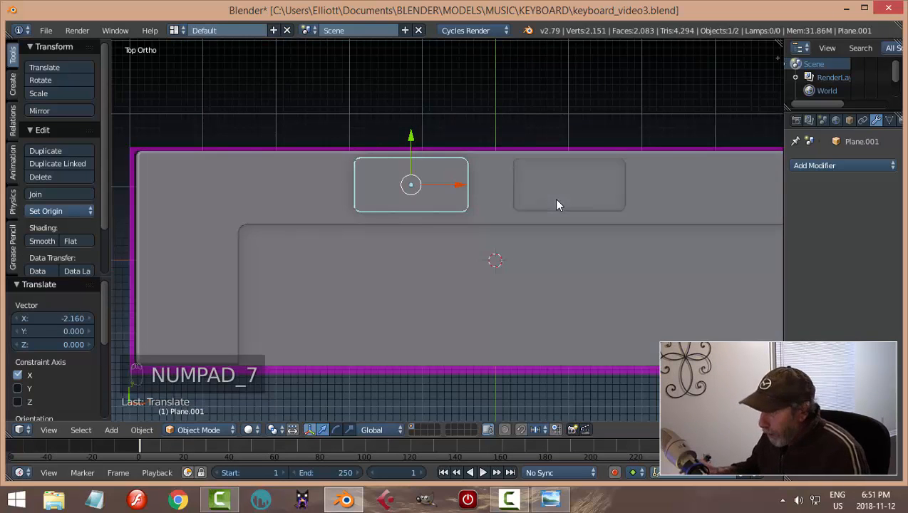
In the wireframe top view, move the box by about -0.665 in X and 0.058 in Y to center it on the first transport button
{"action": "key", "text": "z"}
{"action": "scroll", "coordinate": [595, 201], "scroll_direction": "up", "scroll_amount": 4}
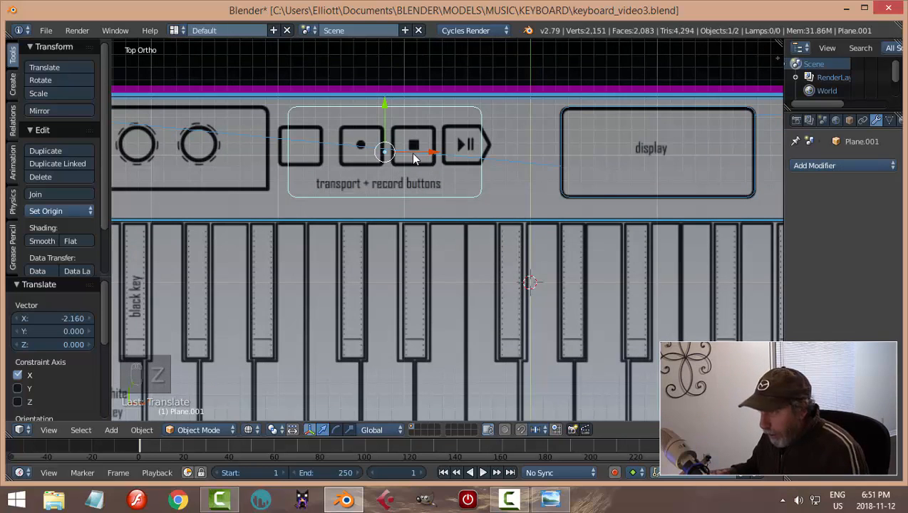
{"action": "key", "text": "g"}
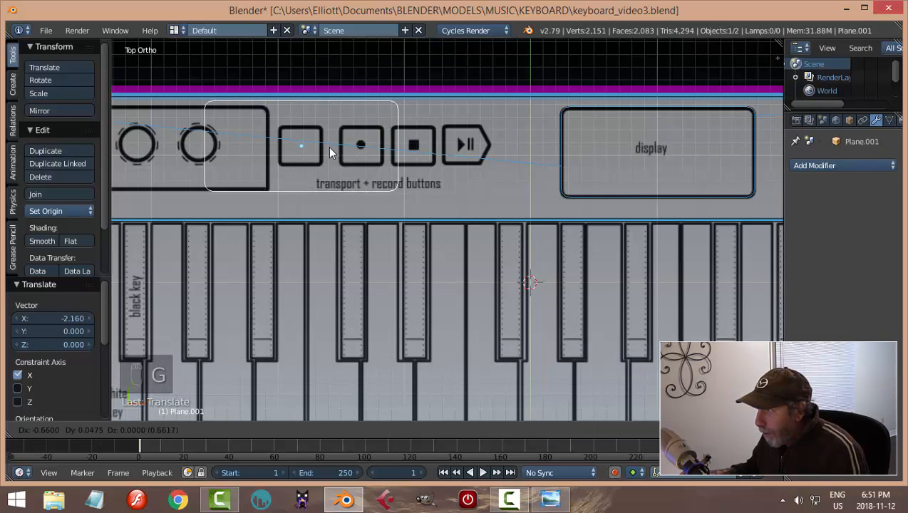
{"action": "left_click", "coordinate": [330, 151]}
In Edit Mode, scale the whole box down uniformly to about the button outline's height and shift it -0.011 in Y
{"action": "key", "text": "Tab"}
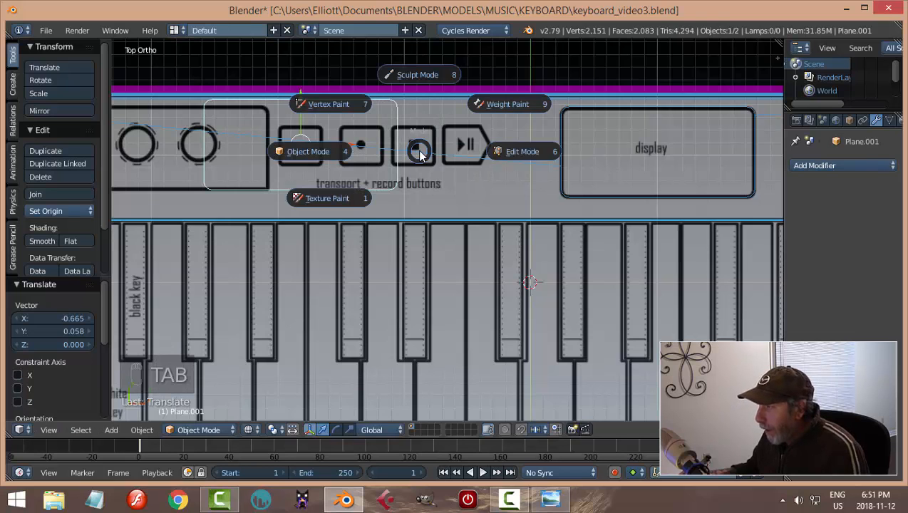
{"action": "left_click", "coordinate": [525, 154]}
{"action": "key", "text": "a"}
{"action": "key", "text": "a"}
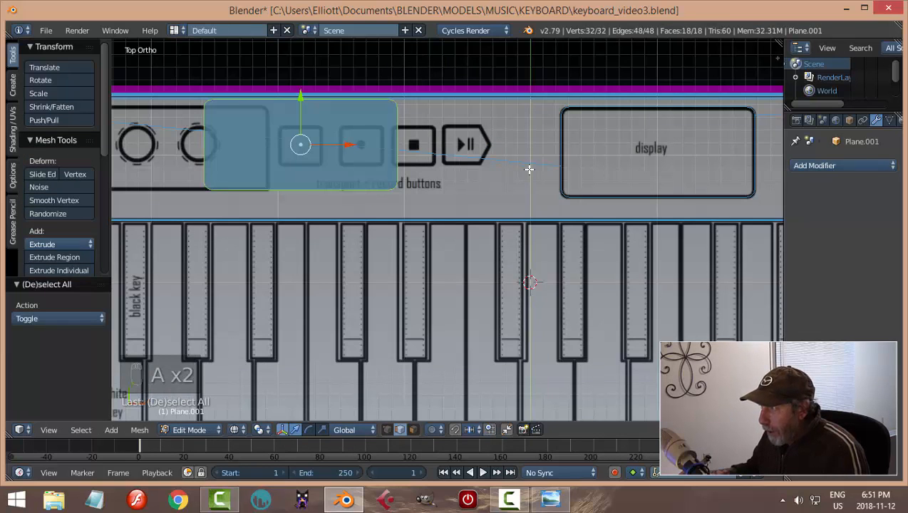
{"action": "key", "text": "s"}
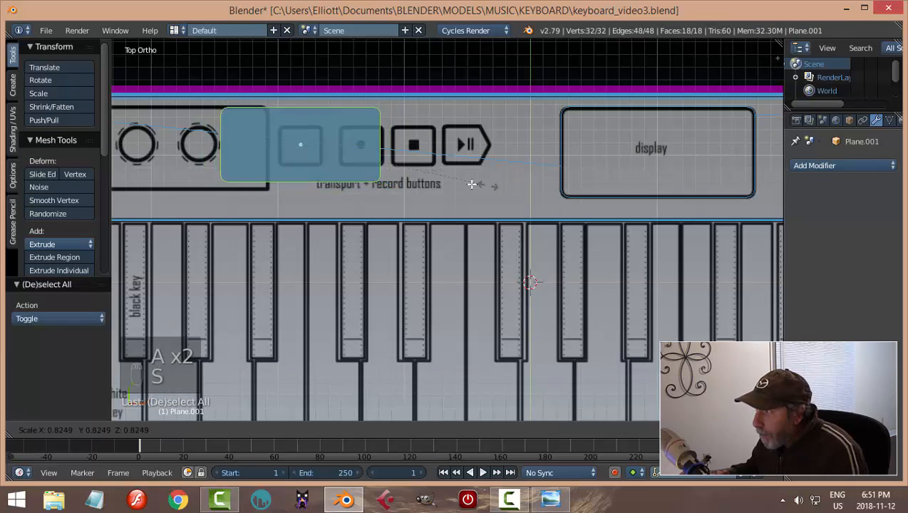
{"action": "left_click", "coordinate": [399, 182]}
{"action": "key", "text": "g"}
{"action": "left_click", "coordinate": [397, 183]}
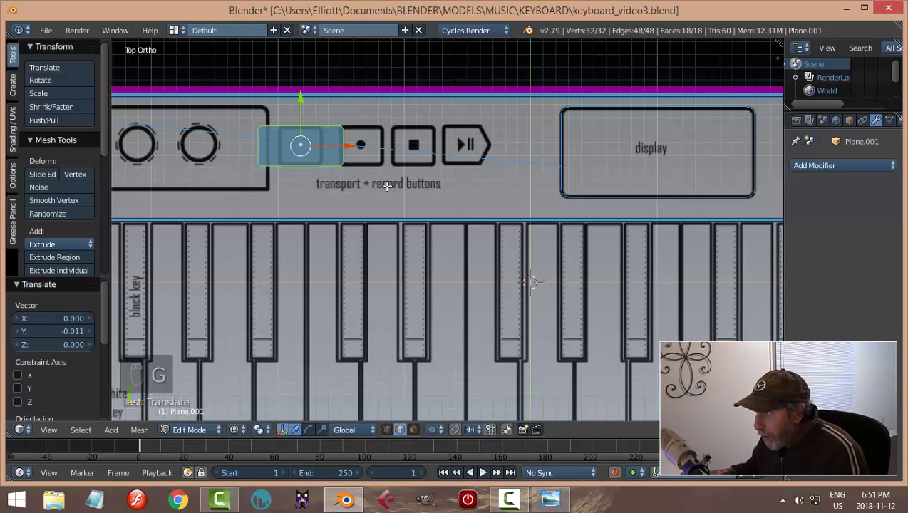
Scale the box by about 1.023 along Y and 0.528 along X to fit the first transport button's outline
{"action": "scroll", "coordinate": [335, 178], "scroll_direction": "up", "scroll_amount": 3}
{"action": "scroll", "coordinate": [392, 210], "scroll_direction": "down", "scroll_amount": 1}
{"action": "key", "text": "s"}
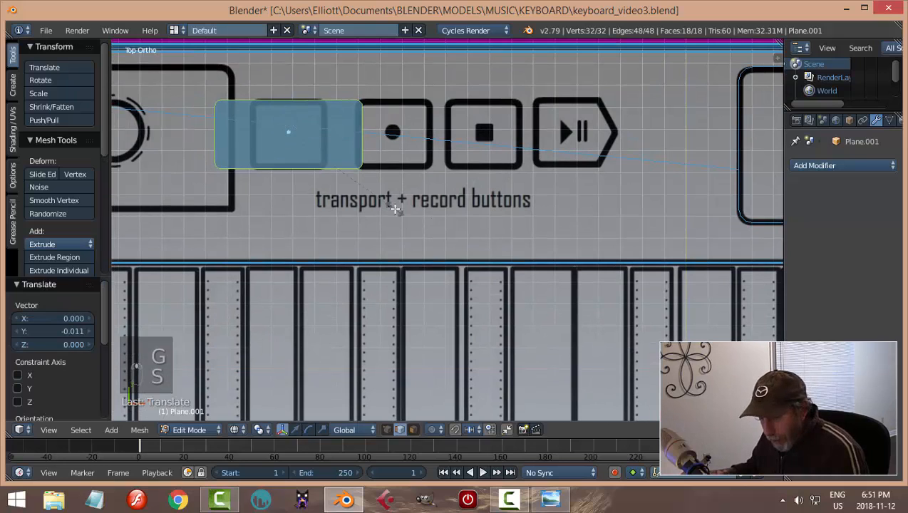
{"action": "key", "text": "y"}
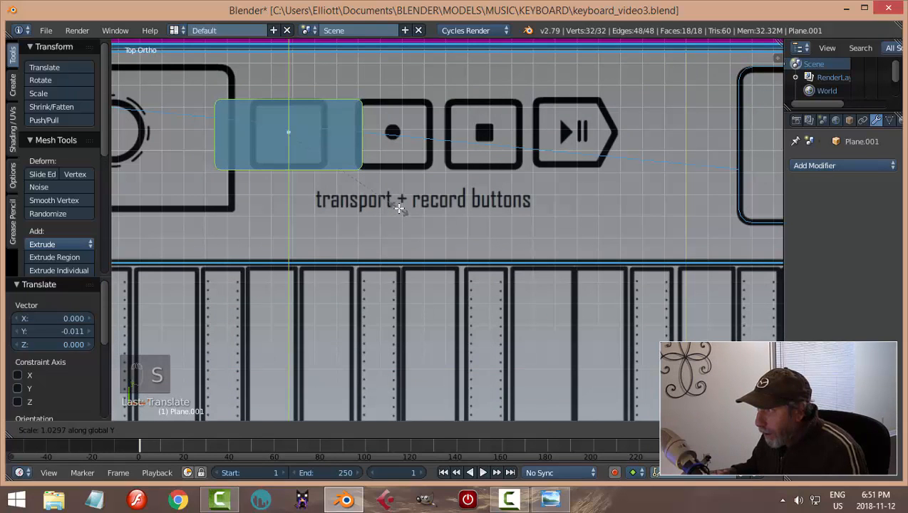
{"action": "left_click", "coordinate": [405, 208]}
{"action": "key", "text": "s"}
{"action": "key", "text": "x"}
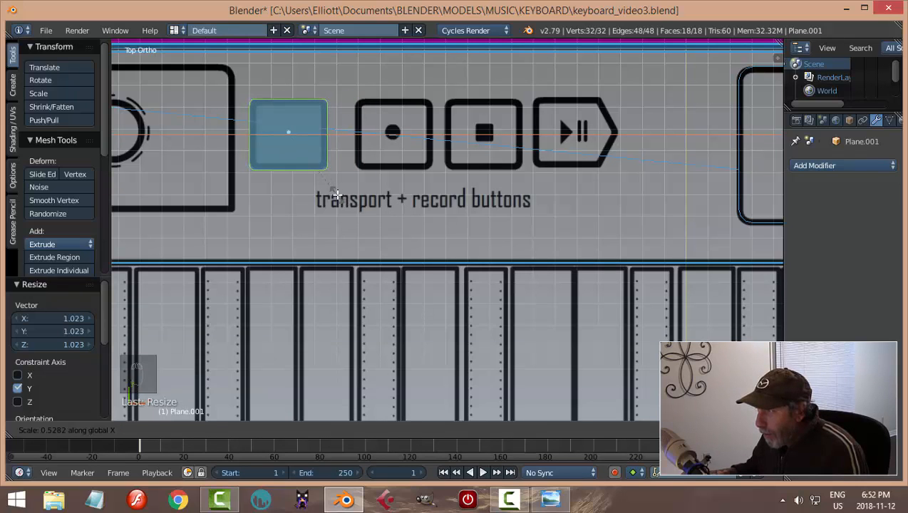
{"action": "left_click", "coordinate": [337, 195]}
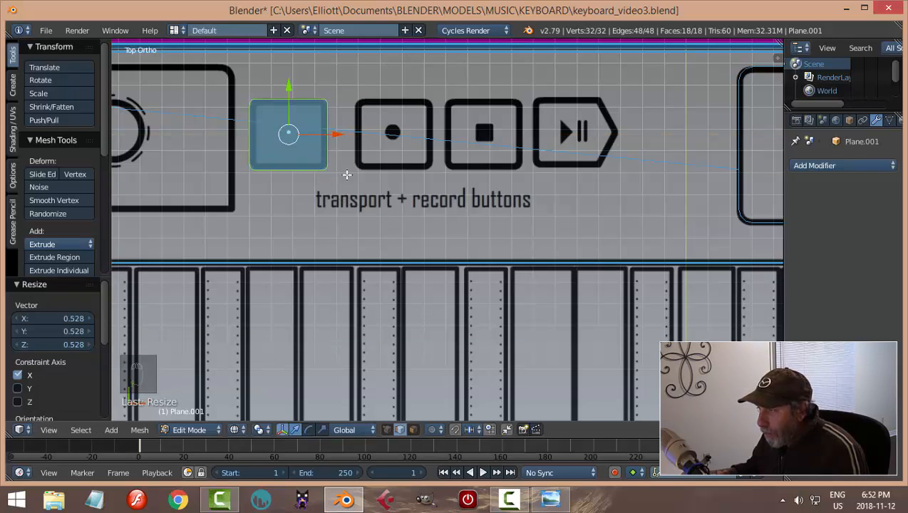
Lower the button box by about 0.101 in Z in the right view so its base sinks into the body's top surface
{"action": "middle_click_drag", "start_coordinate": [380, 207], "coordinate": [318, 63]}
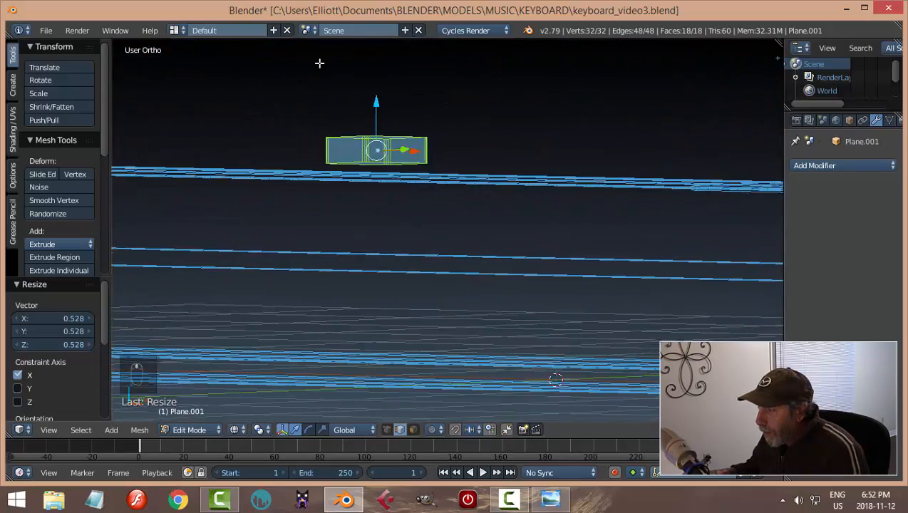
{"action": "middle_click_drag", "start_coordinate": [365, 87], "coordinate": [436, 149]}
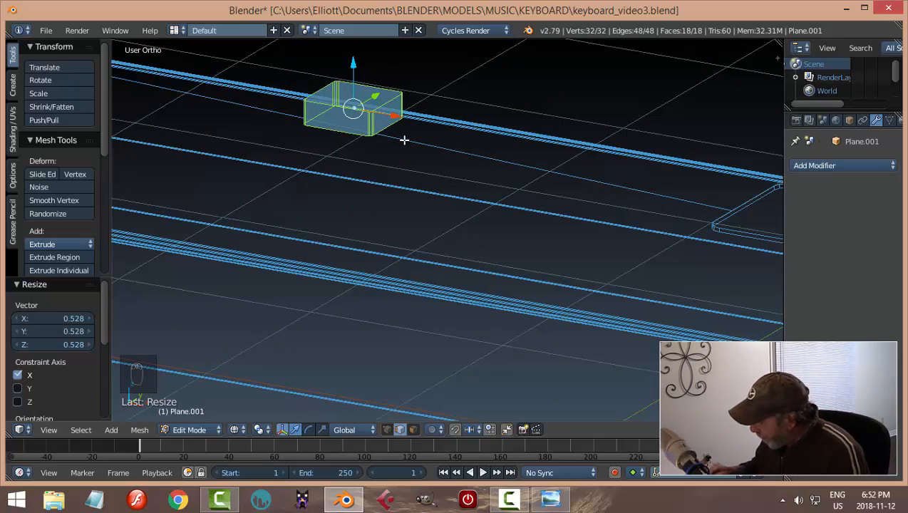
{"action": "key", "text": "KP_3"}
{"action": "middle_click_drag", "start_coordinate": [610, 184], "coordinate": [501, 197], "text": "shift"}
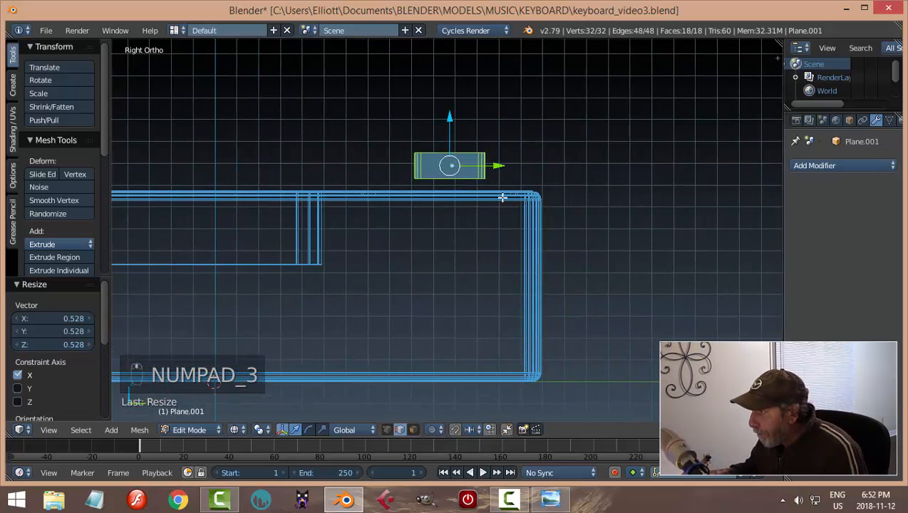
{"action": "scroll", "coordinate": [465, 148], "scroll_direction": "up", "scroll_amount": 3}
{"action": "left_click_drag", "start_coordinate": [454, 74], "coordinate": [454, 111]}
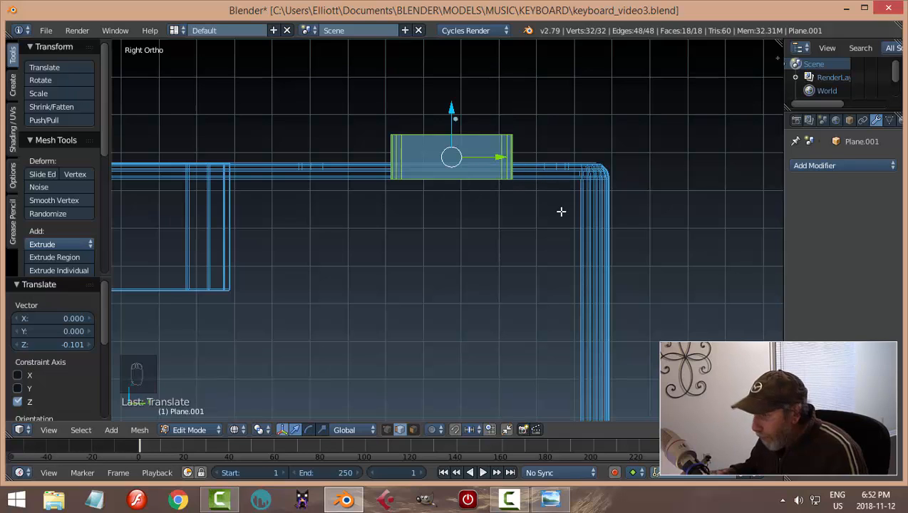
{"action": "key", "text": "z"}
{"action": "left_click", "coordinate": [555, 287]}
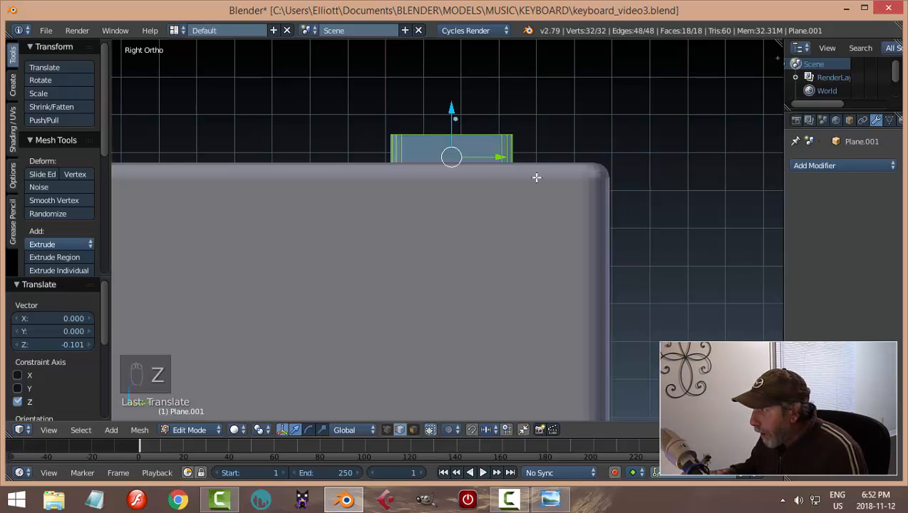
{"action": "key", "text": "z"}
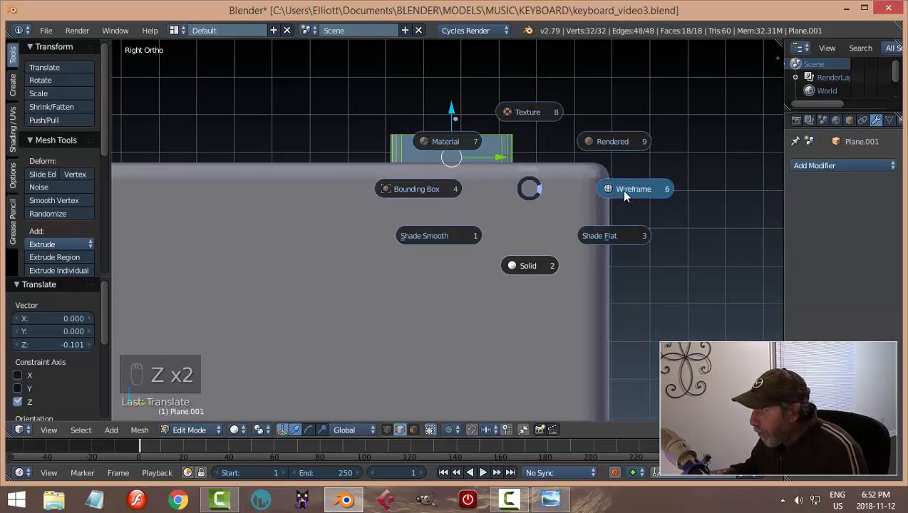
{"action": "left_click", "coordinate": [625, 192]}
Duplicate the button box along X in the top view to cover the record and stop button outlines
{"action": "middle_click_drag", "start_coordinate": [452, 190], "coordinate": [502, 213]}
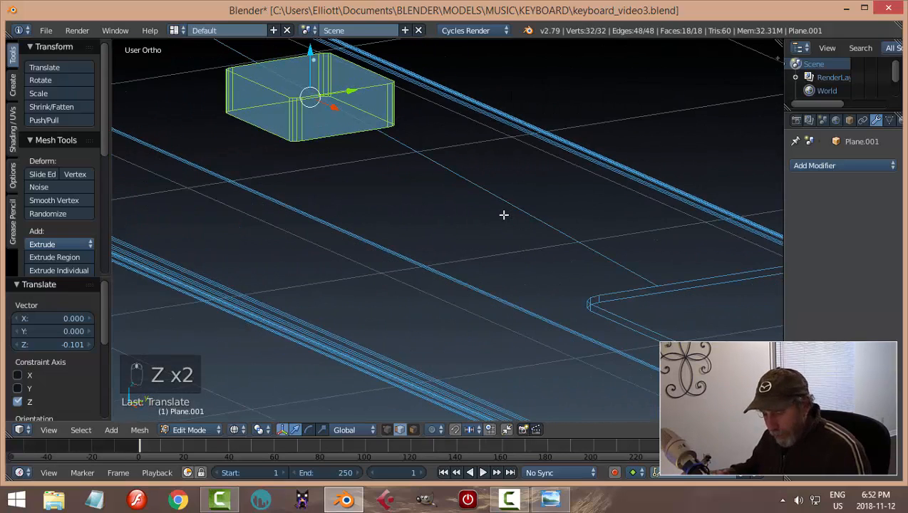
{"action": "key", "text": "KP_7"}
{"action": "scroll", "coordinate": [400, 244], "scroll_direction": "up", "scroll_amount": 3}
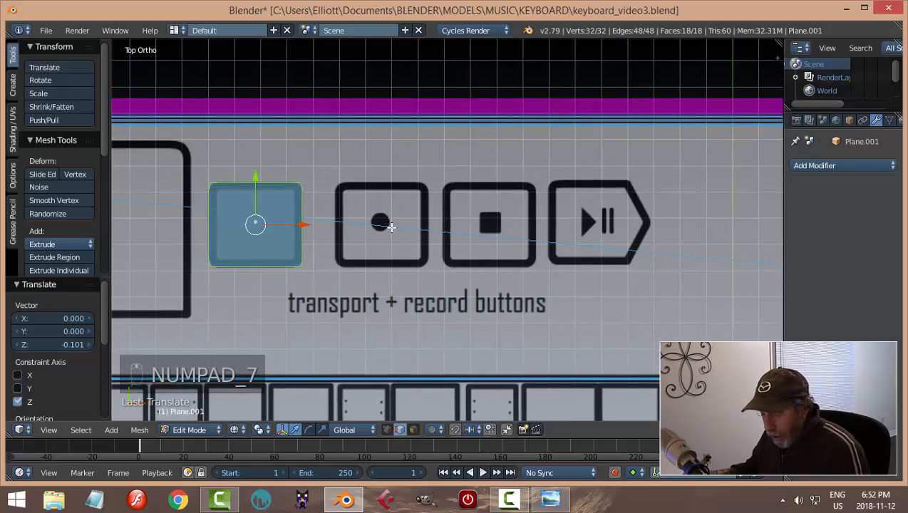
{"action": "key", "text": "shift+d"}
{"action": "left_click_drag", "start_coordinate": [315, 225], "coordinate": [539, 240]}
{"action": "key", "text": "shift+d"}
{"action": "right_click", "coordinate": [420, 228]}
Duplicate the stop button's box and move the copy about 0.405 along X onto the play/pause button outline
{"action": "middle_click_drag", "start_coordinate": [648, 247], "coordinate": [498, 256], "text": "shift"}
{"action": "key", "text": "shift+d"}
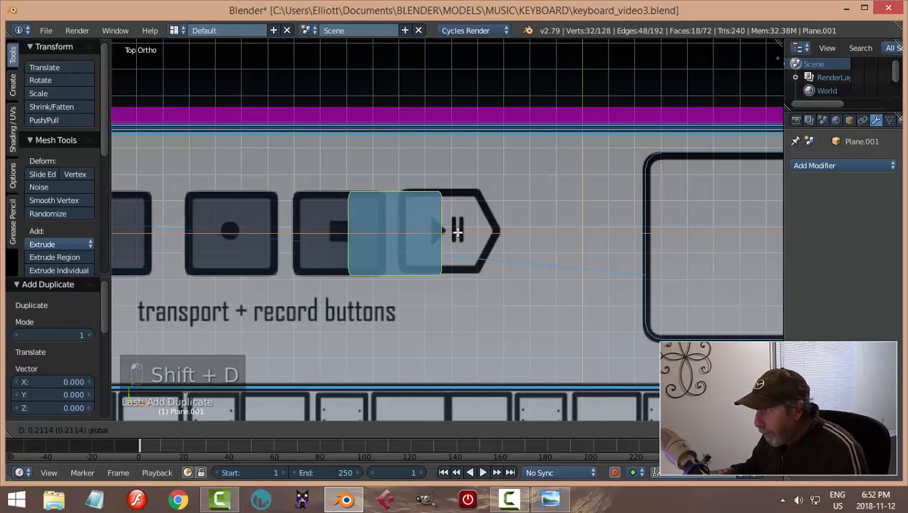
{"action": "left_click", "coordinate": [499, 231]}
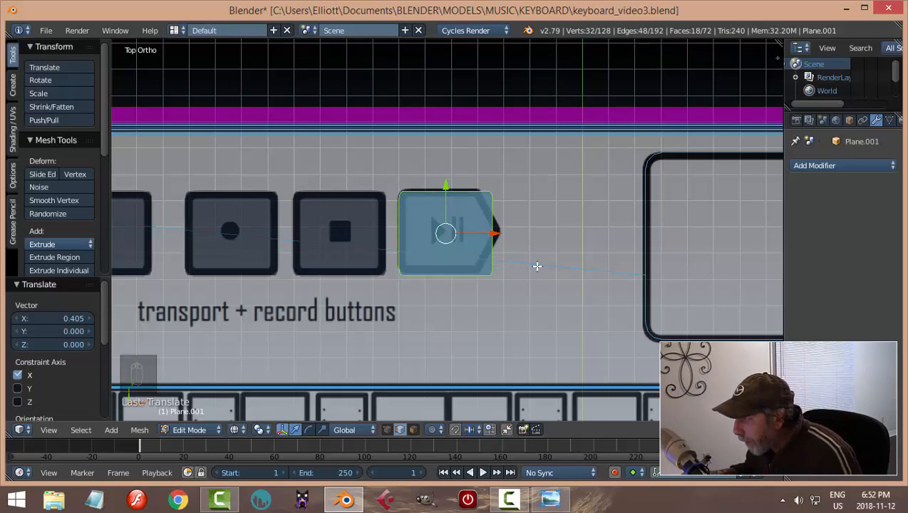
{"action": "key", "text": "a"}
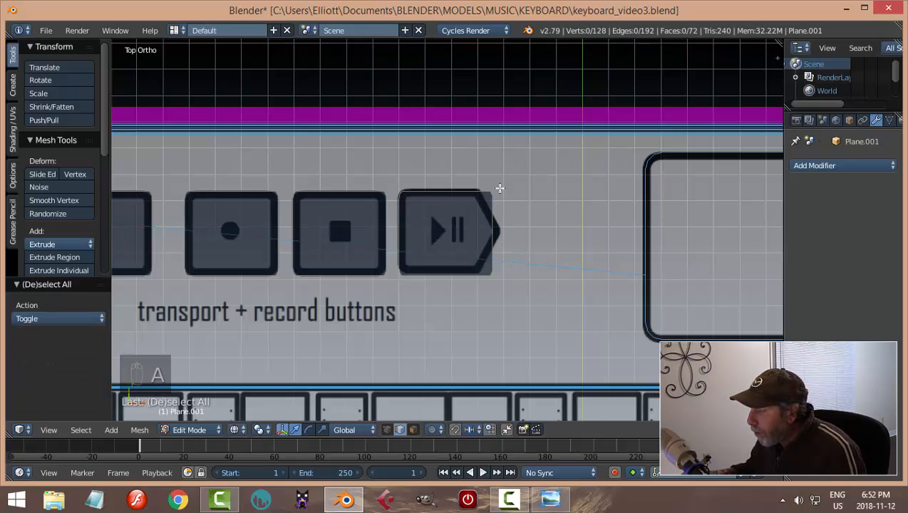
{"action": "key", "text": "b"}
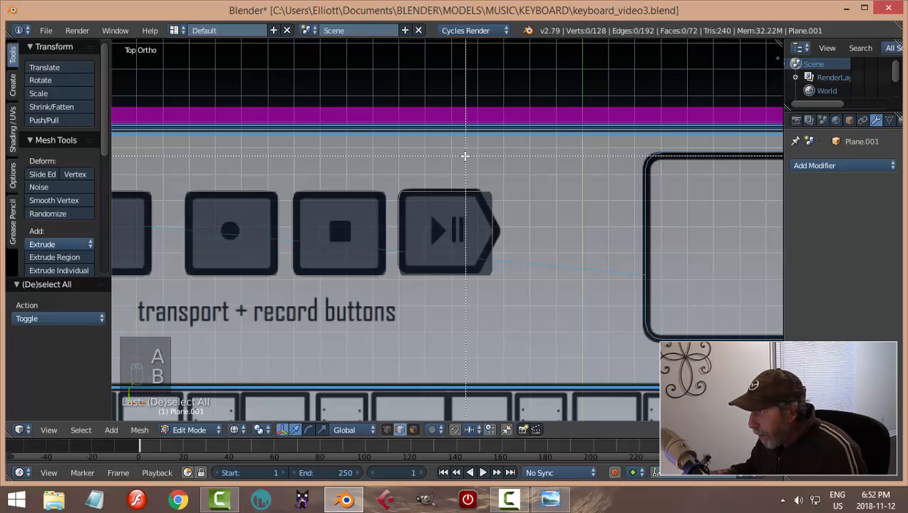
{"action": "left_click_drag", "start_coordinate": [465, 156], "coordinate": [528, 306]}
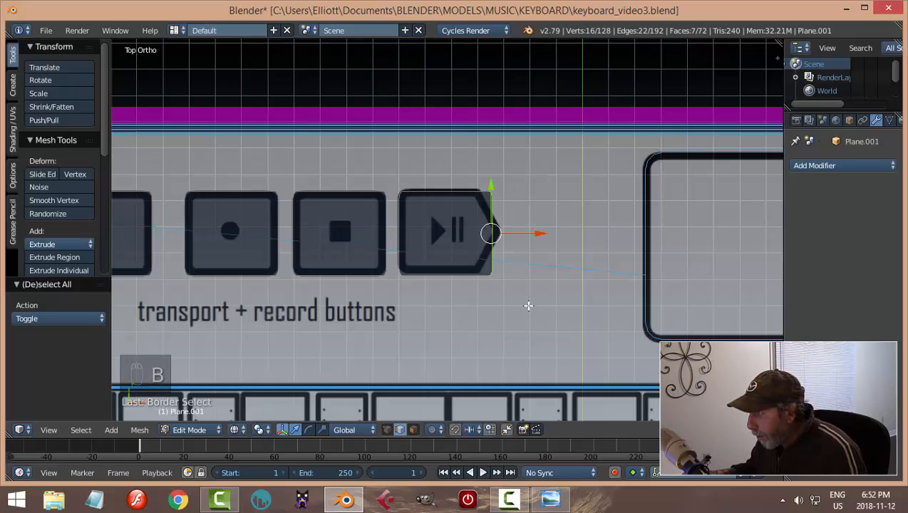
{"action": "key", "text": "a"}
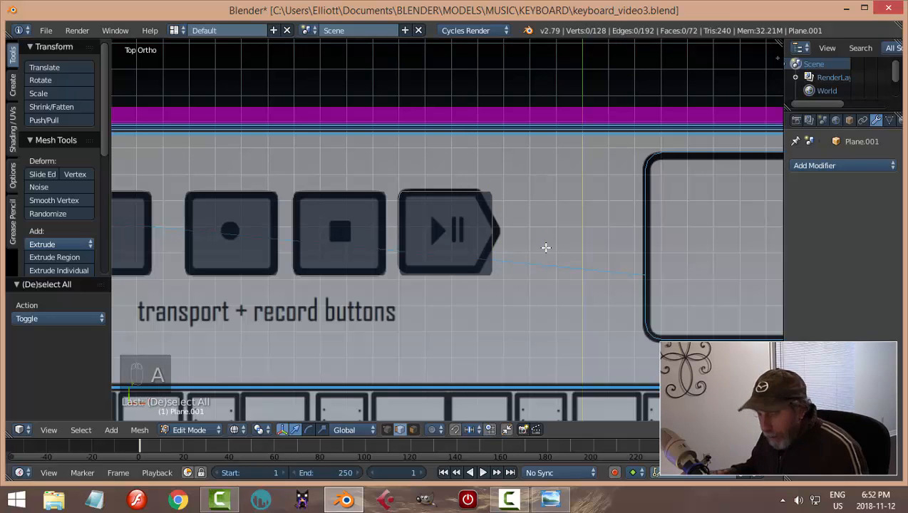
Move the vertices at the play/pause box's pointed-side end about -0.049 along X to where the outline starts tapering
{"action": "key", "text": "ctrl+Tab"}
{"action": "left_click", "coordinate": [520, 235]}
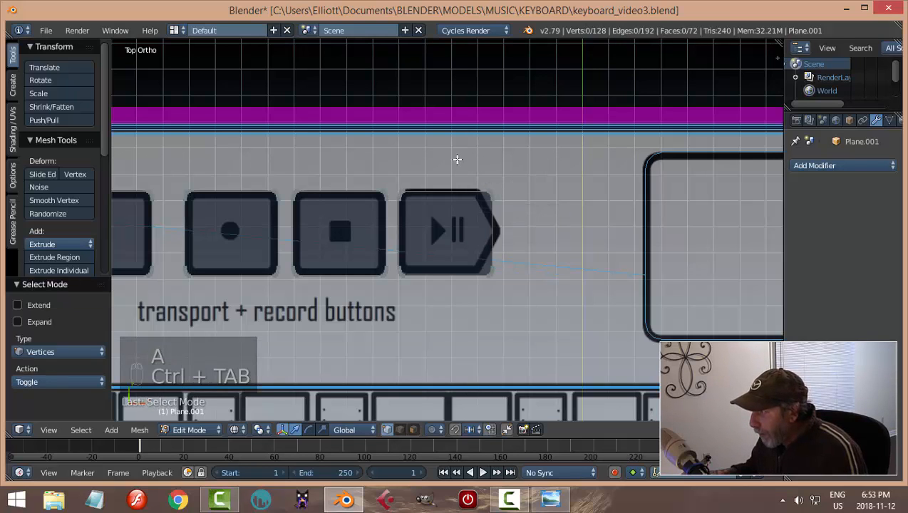
{"action": "scroll", "coordinate": [524, 217], "scroll_direction": "up", "scroll_amount": 1}
{"action": "key", "text": "b"}
{"action": "left_click_drag", "start_coordinate": [455, 148], "coordinate": [548, 326]}
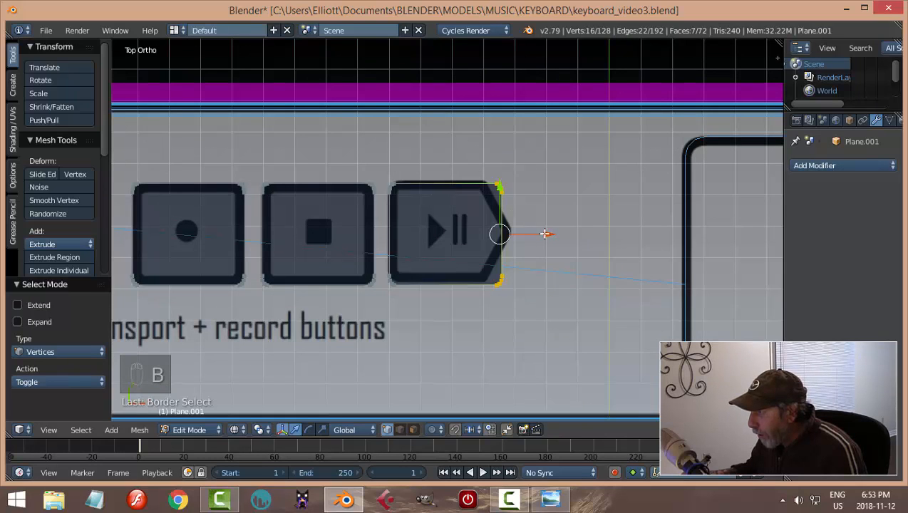
{"action": "left_click_drag", "start_coordinate": [549, 235], "coordinate": [533, 235]}
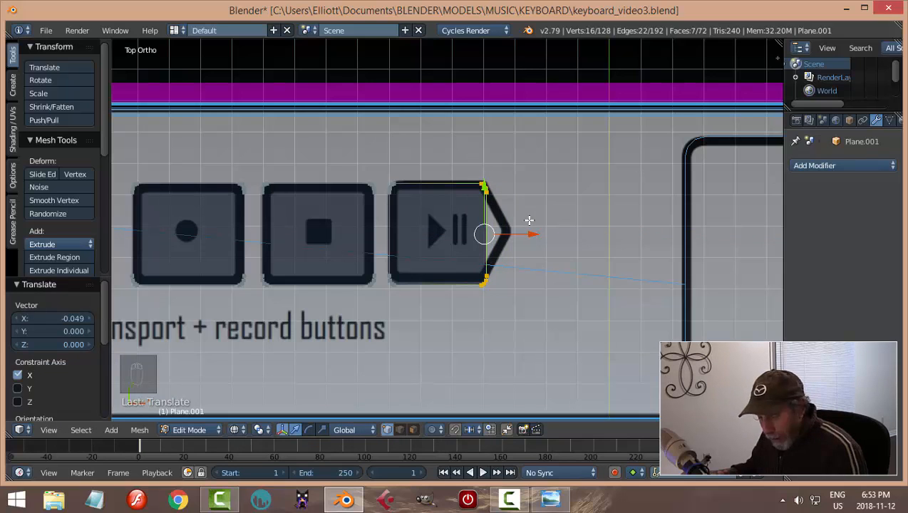
{"action": "key", "text": "a"}
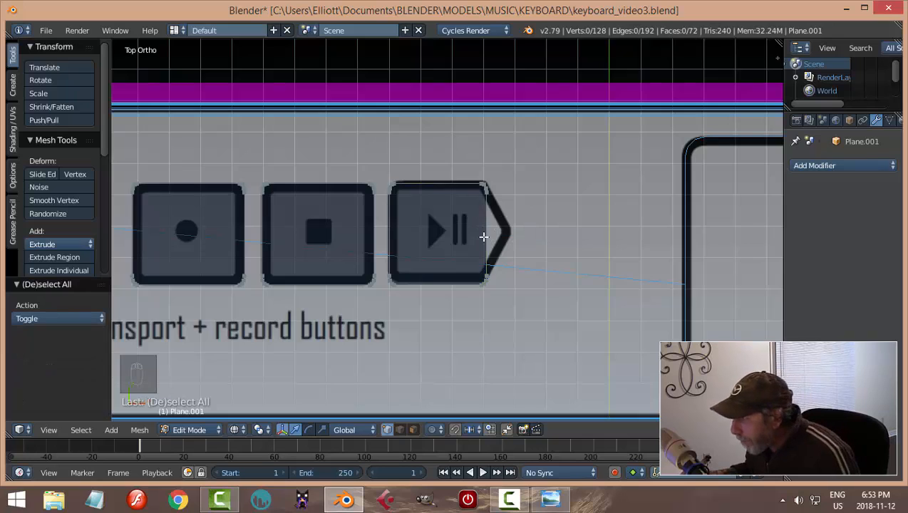
Select the play/pause box's top face in solid shading, then switch the selection mode to vertices
{"action": "scroll", "coordinate": [484, 236], "scroll_direction": "up", "scroll_amount": 2}
{"action": "key", "text": "ctrl+Tab"}
{"action": "left_click", "coordinate": [499, 258]}
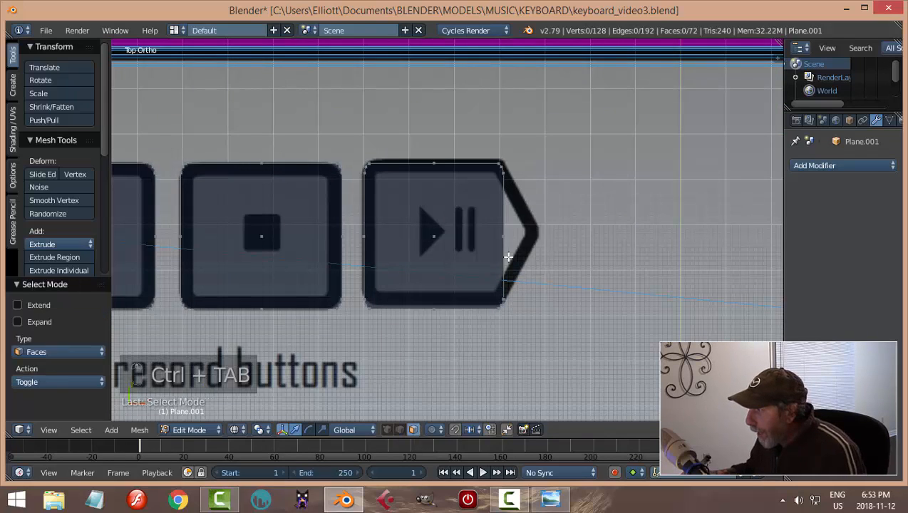
{"action": "middle_click_drag", "start_coordinate": [506, 258], "coordinate": [507, 199]}
{"action": "key", "text": "z"}
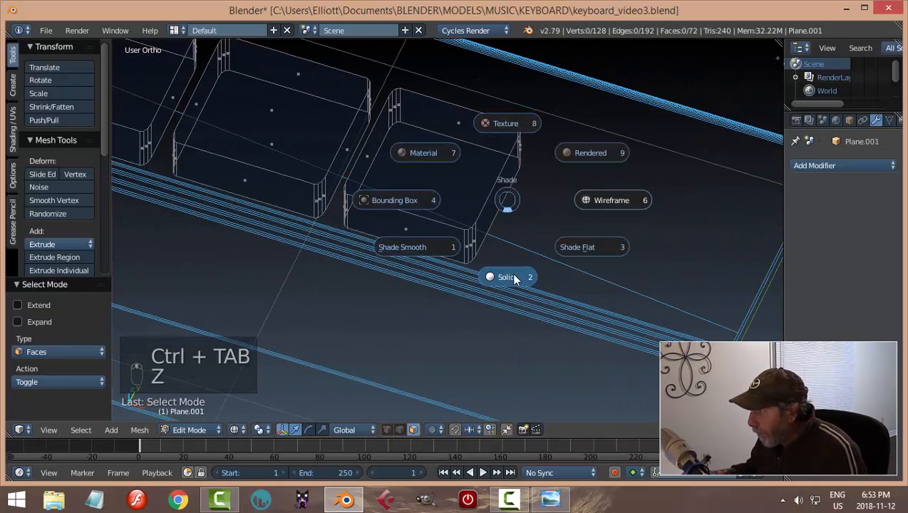
{"action": "left_click", "coordinate": [517, 278]}
{"action": "right_click", "coordinate": [474, 166]}
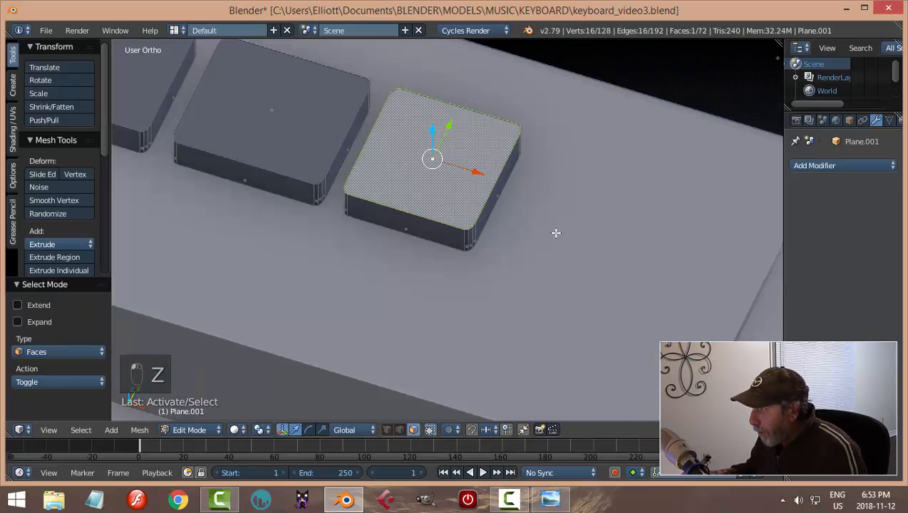
{"action": "right_click", "coordinate": [289, 136]}
{"action": "right_click", "coordinate": [458, 185]}
{"action": "scroll", "coordinate": [550, 252], "scroll_direction": "up", "scroll_amount": 4}
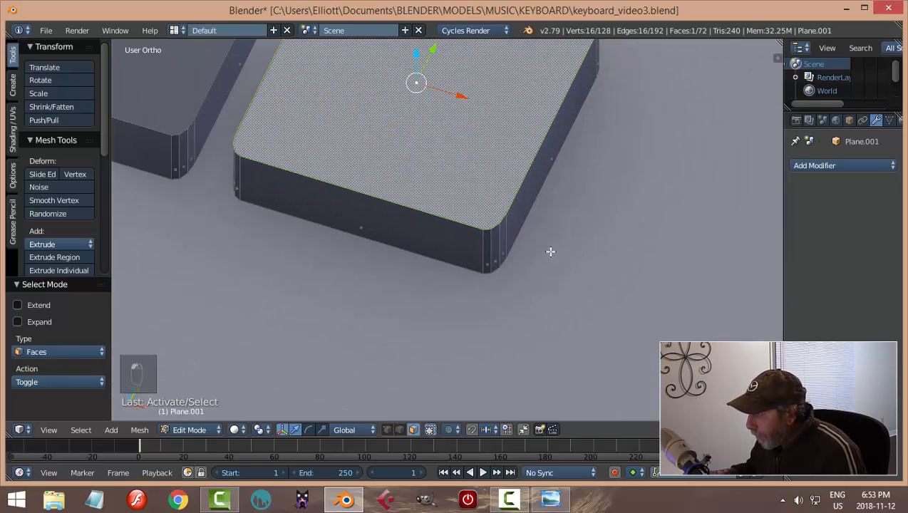
{"action": "scroll", "coordinate": [551, 251], "scroll_direction": "up", "scroll_amount": 2}
{"action": "key", "text": "ctrl+Tab"}
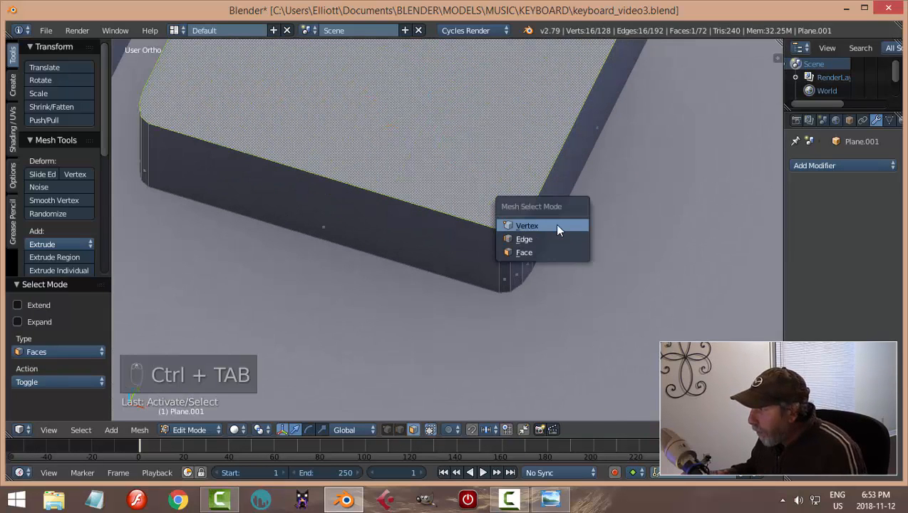
{"action": "left_click", "coordinate": [554, 224]}
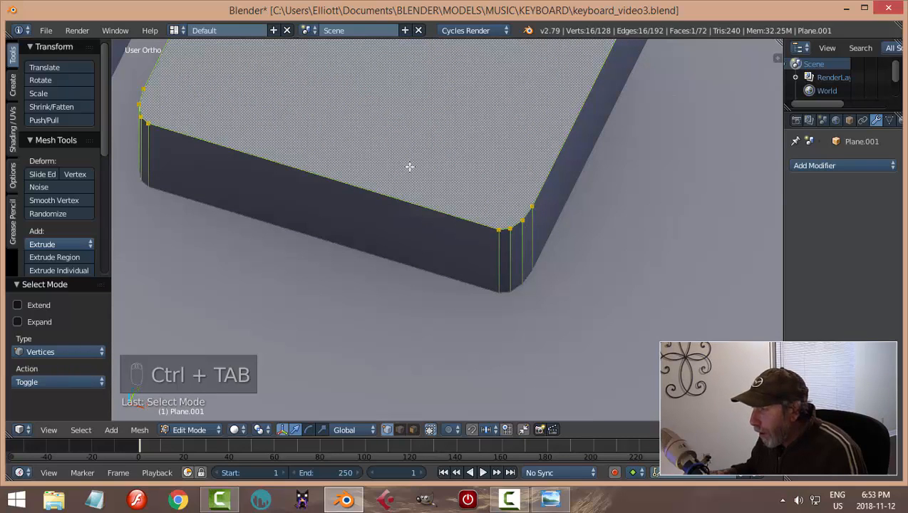
Try to add a loop cut through the side of the play/pause box that faces the display
{"action": "scroll", "coordinate": [427, 147], "scroll_direction": "down", "scroll_amount": 3}
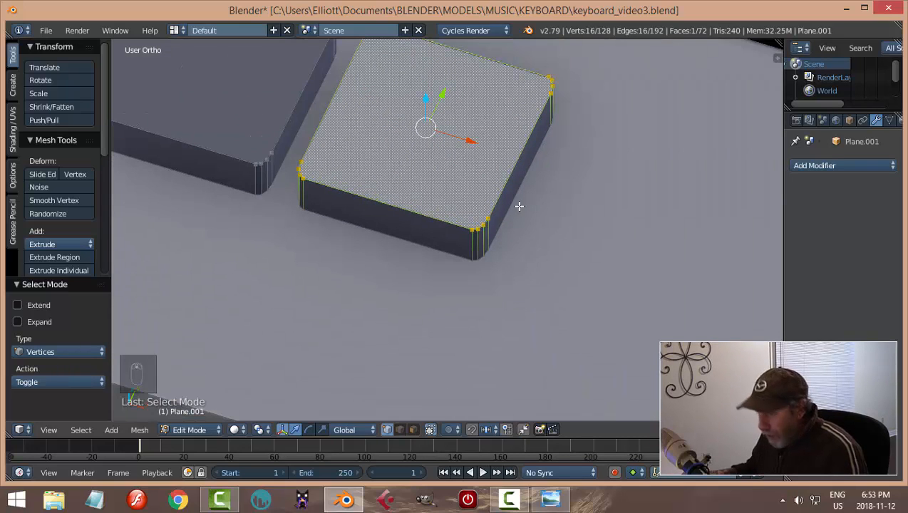
{"action": "key", "text": "a"}
{"action": "key", "text": "ctrl+r"}
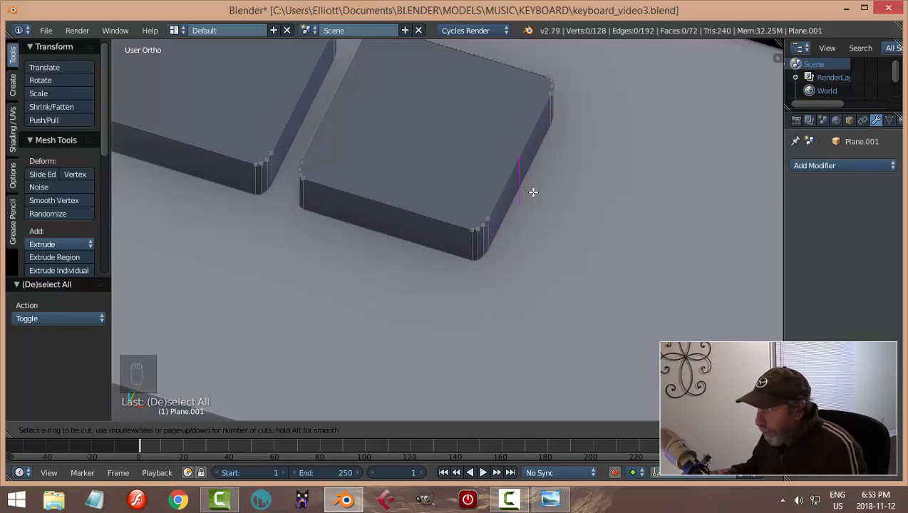
{"action": "right_click", "coordinate": [616, 243]}
{"action": "key", "text": "a"}
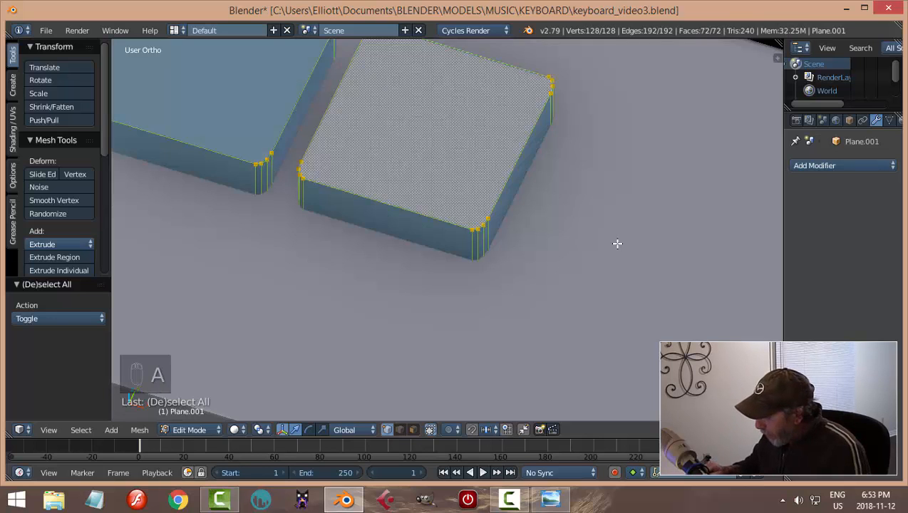
{"action": "key", "text": "KP_7"}
{"action": "key", "text": "a"}
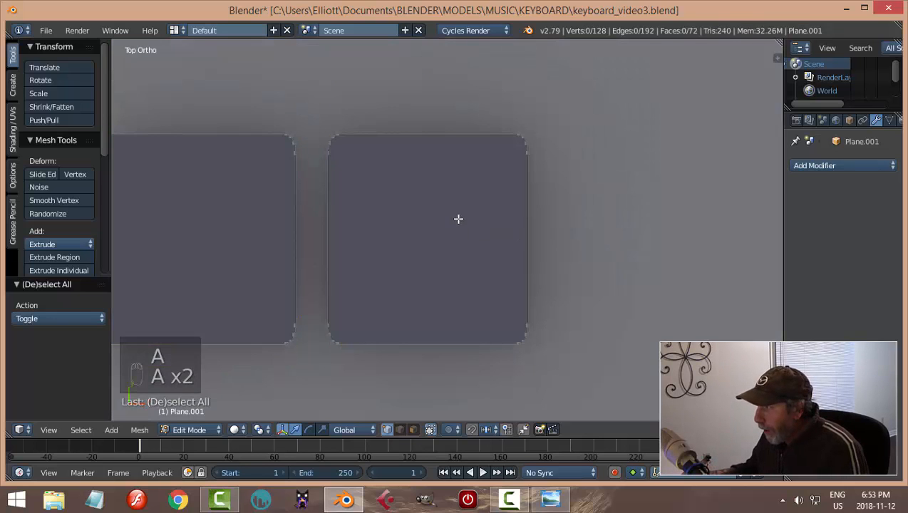
{"action": "right_click", "coordinate": [518, 135]}
{"action": "key", "text": "ctrl+l"}
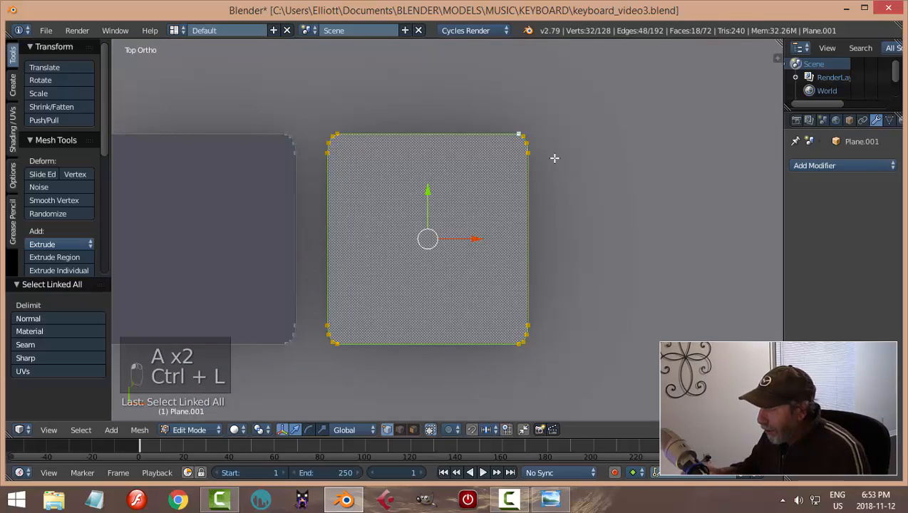
{"action": "scroll", "coordinate": [554, 186], "scroll_direction": "down", "scroll_amount": 3}
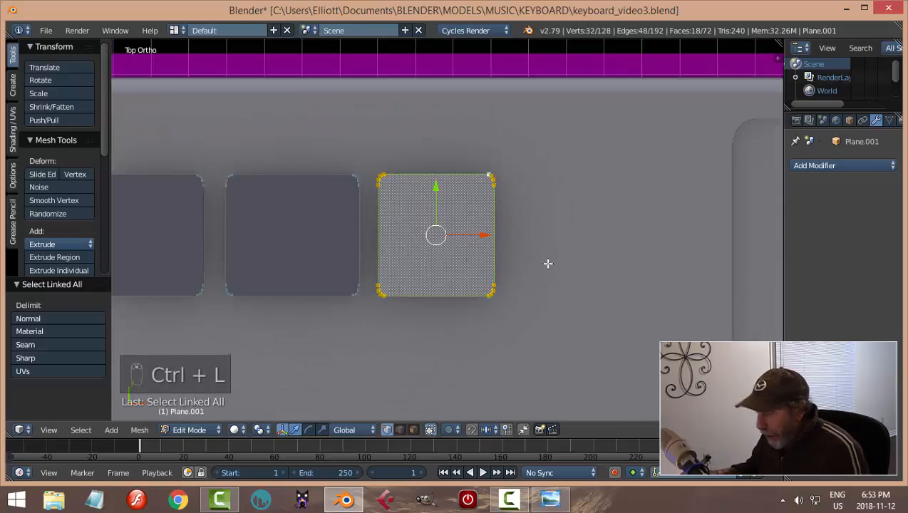
Show the model in wireframe and select all linked geometry of the play/pause box
{"action": "key", "text": "z"}
{"action": "left_click", "coordinate": [637, 272]}
{"action": "mouse_move", "coordinate": [553, 296]}
{"action": "middle_mouse_down"}
{"action": "mouse_move", "coordinate": [526, 131]}
{"action": "mouse_move", "coordinate": [517, 156]}
{"action": "mouse_move", "coordinate": [533, 226]}
{"action": "middle_mouse_up"}
{"action": "key", "text": "a"}
{"action": "key", "text": "ctrl+Tab"}
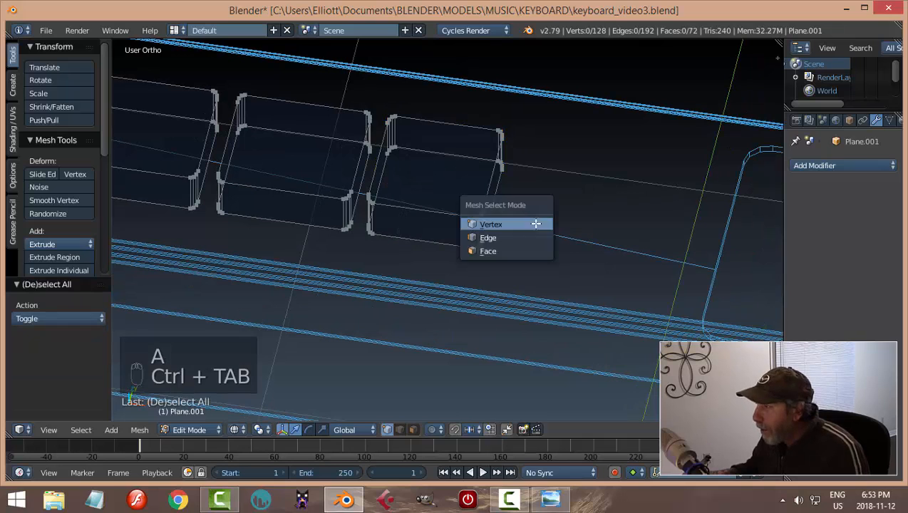
{"action": "left_click", "coordinate": [516, 247]}
{"action": "left_click", "coordinate": [462, 169]}
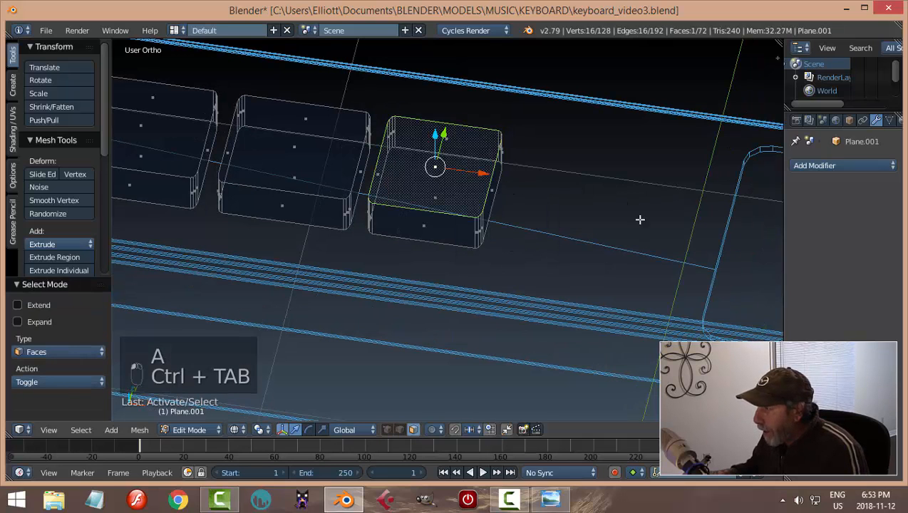
{"action": "middle_click_drag", "start_coordinate": [640, 220], "coordinate": [564, 211]}
{"action": "key", "text": "ctrl+l"}
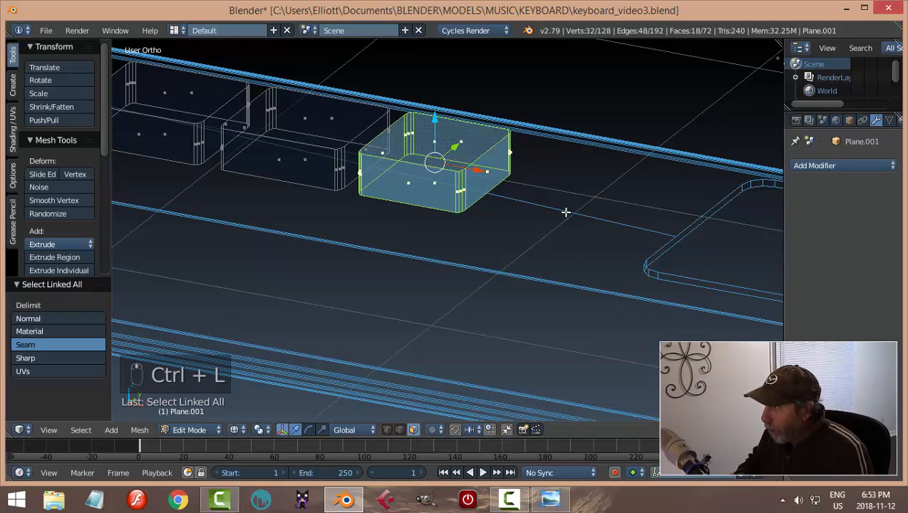
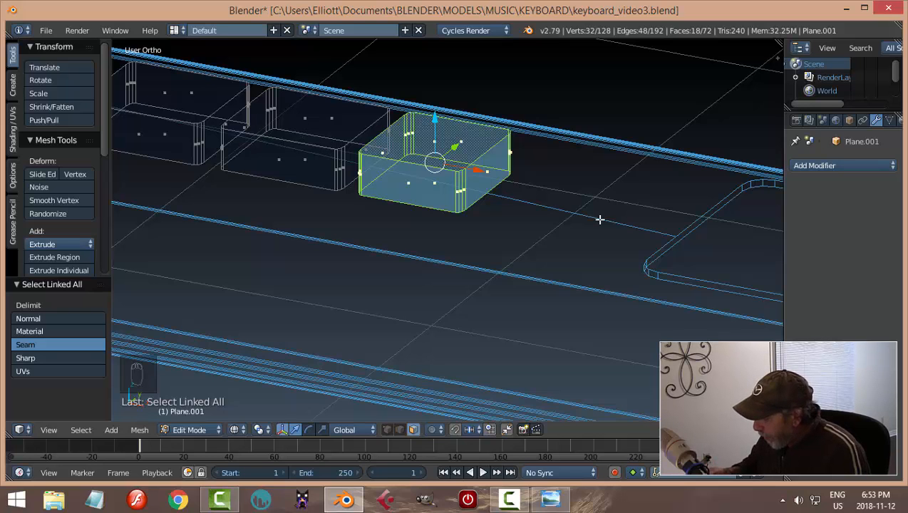
Bisect the selected play/pause box lengthwise with a cut across its middle in the top view
{"action": "key", "text": "KP_7"}
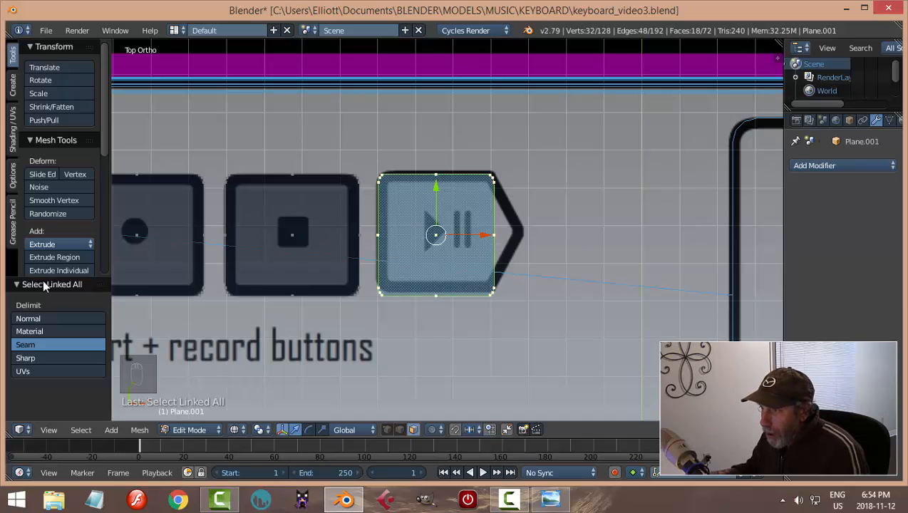
{"action": "left_click_drag", "start_coordinate": [101, 148], "coordinate": [99, 241]}
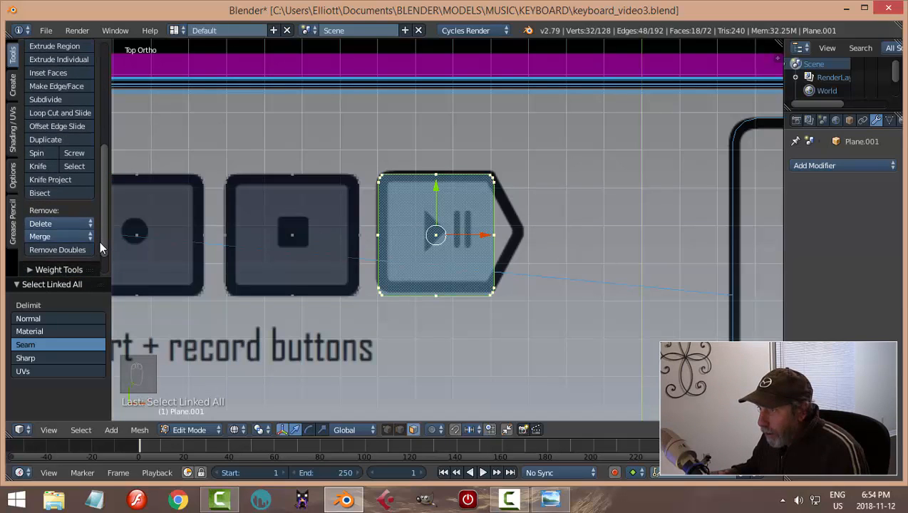
{"action": "left_click", "coordinate": [56, 188]}
{"action": "left_click_drag", "start_coordinate": [570, 233], "coordinate": [295, 196]}
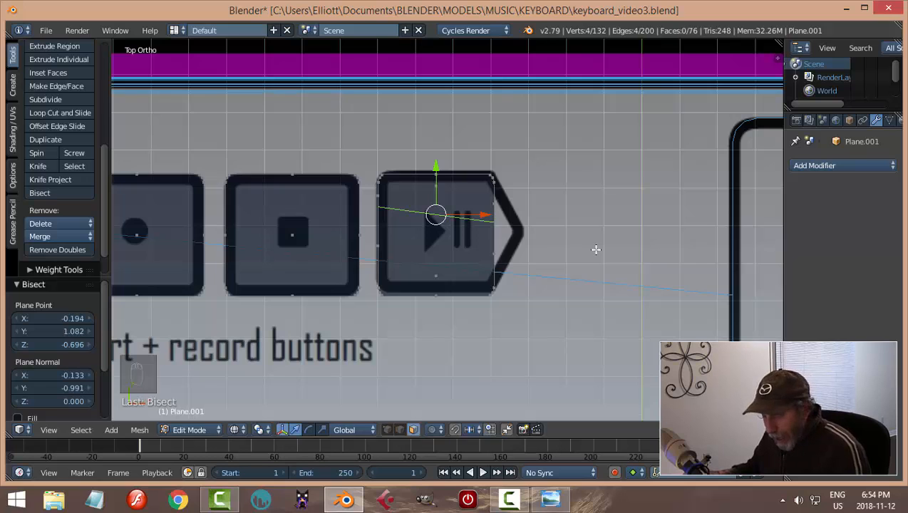
Flatten the bisect cut by scaling it to 0 along Y, and move it about -0.041 along Y level with the arrow tip
{"action": "key", "text": "s"}
{"action": "key", "text": "y"}
{"action": "key", "text": "0"}
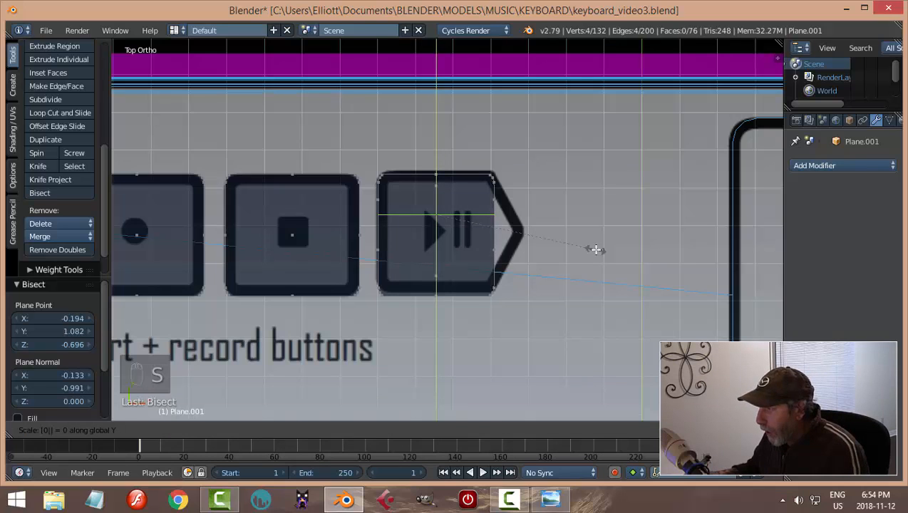
{"action": "key", "text": "Return"}
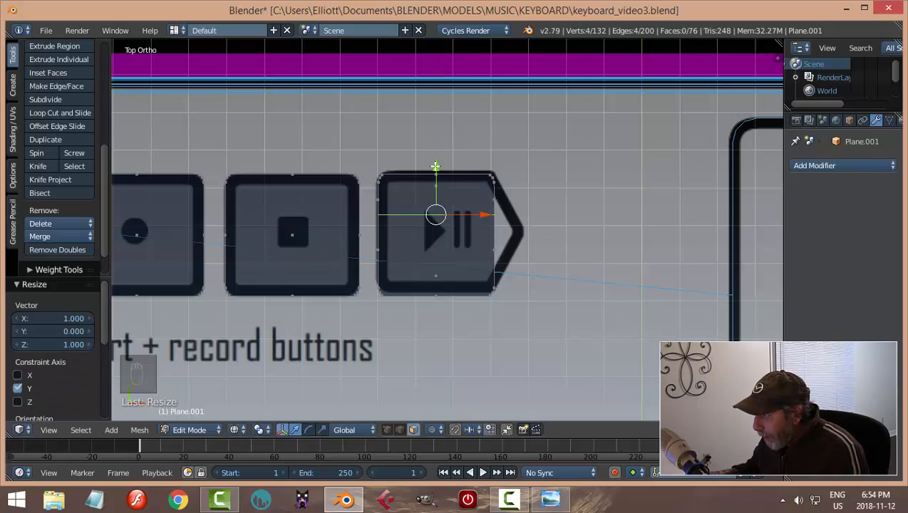
{"action": "key", "text": "g"}
{"action": "key", "text": "y"}
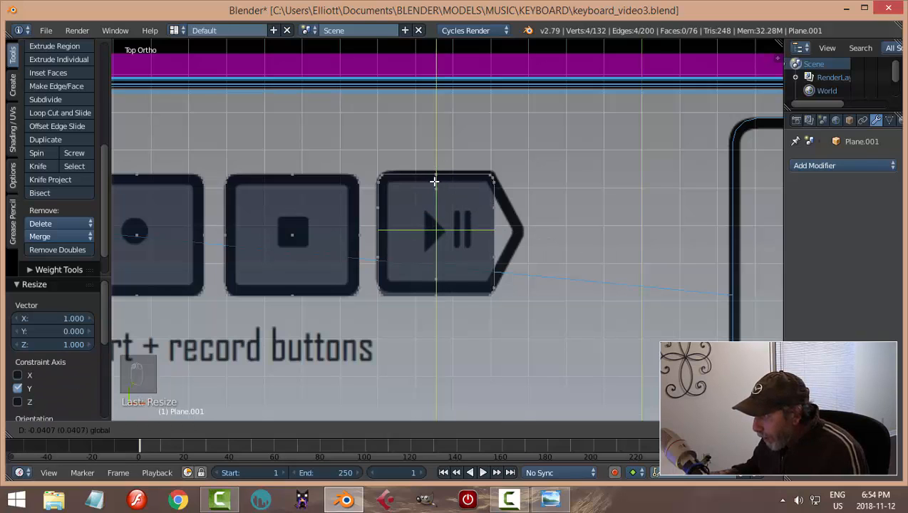
{"action": "left_click", "coordinate": [434, 182]}
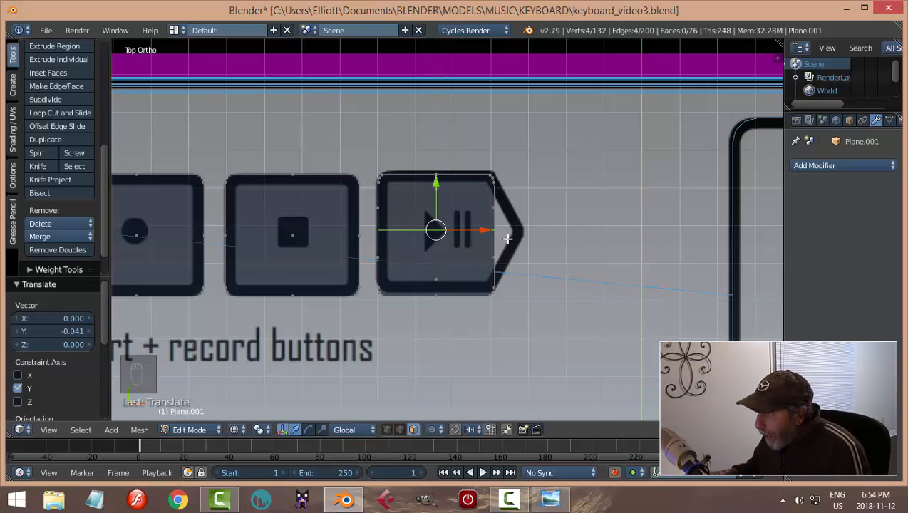
{"action": "key", "text": "a"}
Move the two vertices at the cut's tip-side end about 0.071 along X to form the play/pause button's point
{"action": "mouse_move", "coordinate": [544, 262]}
{"action": "middle_mouse_down"}
{"action": "mouse_move", "coordinate": [513, 236]}
{"action": "mouse_move", "coordinate": [513, 215]}
{"action": "mouse_move", "coordinate": [509, 225]}
{"action": "mouse_move", "coordinate": [492, 214]}
{"action": "mouse_move", "coordinate": [540, 270]}
{"action": "middle_mouse_up"}
{"action": "key", "text": "ctrl+Tab"}
{"action": "left_click", "coordinate": [512, 190]}
{"action": "right_click", "coordinate": [491, 212]}
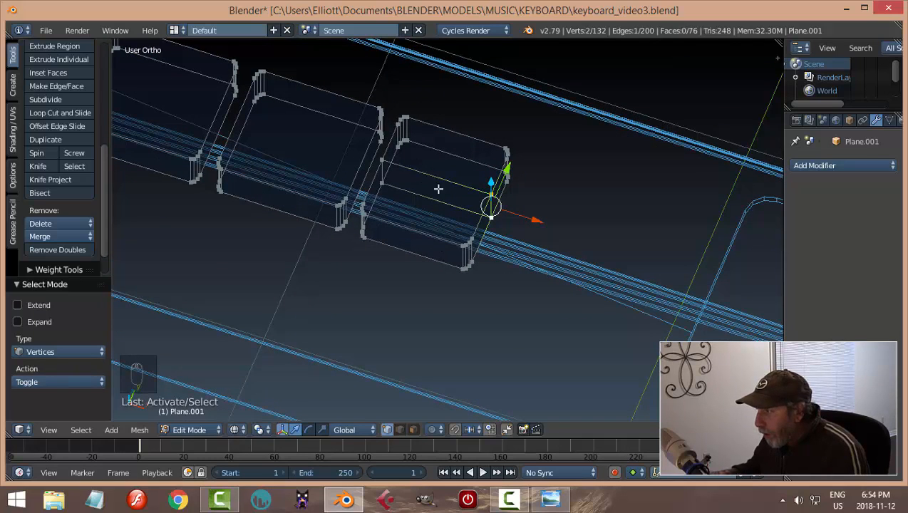
{"action": "key", "text": "KP_7"}
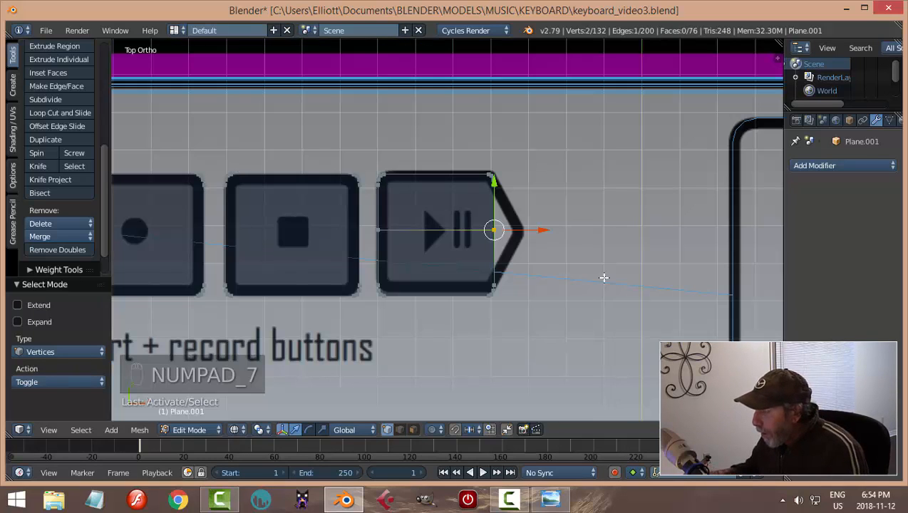
{"action": "left_click_drag", "start_coordinate": [552, 234], "coordinate": [569, 242]}
{"action": "scroll", "coordinate": [577, 256], "scroll_direction": "up", "scroll_amount": 3}
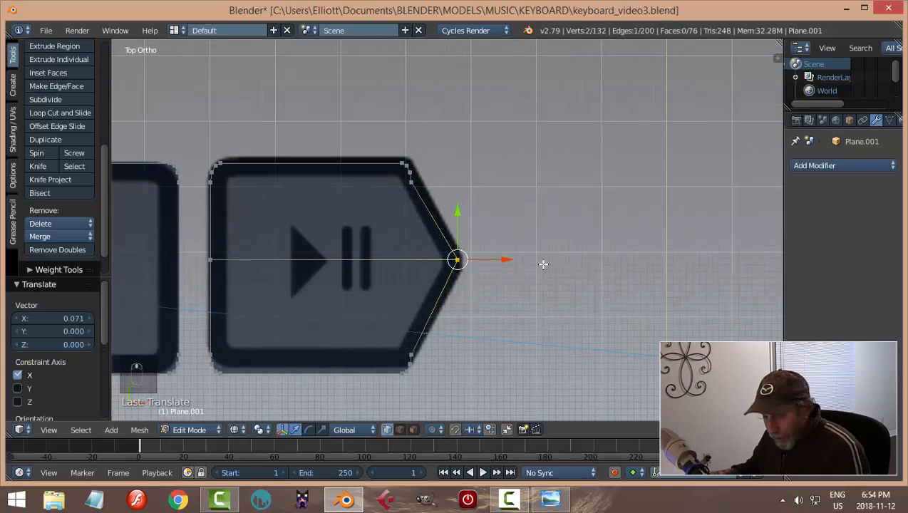
{"action": "key", "text": "a"}
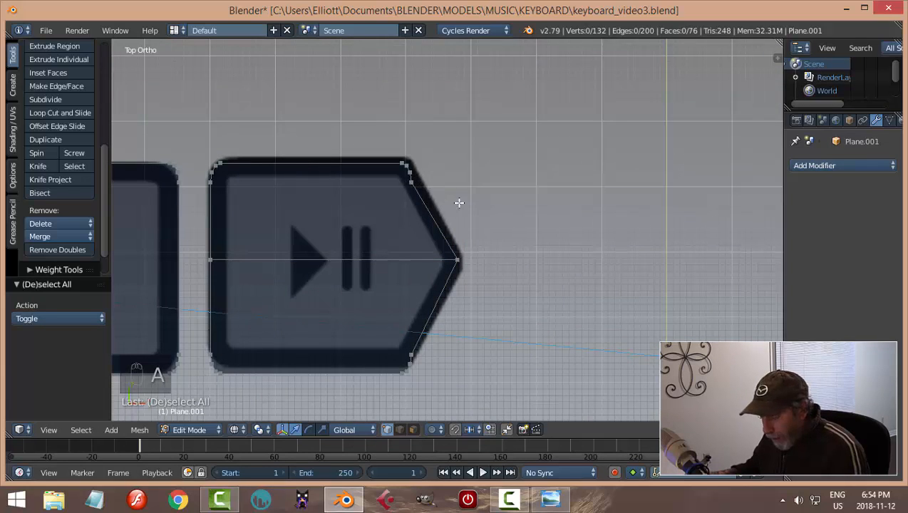
Select the four vertices at both shoulders of the play/pause button's point and move them 0.007 along X to match the reference
{"action": "key", "text": "b"}
{"action": "left_click_drag", "start_coordinate": [461, 209], "coordinate": [394, 179]}
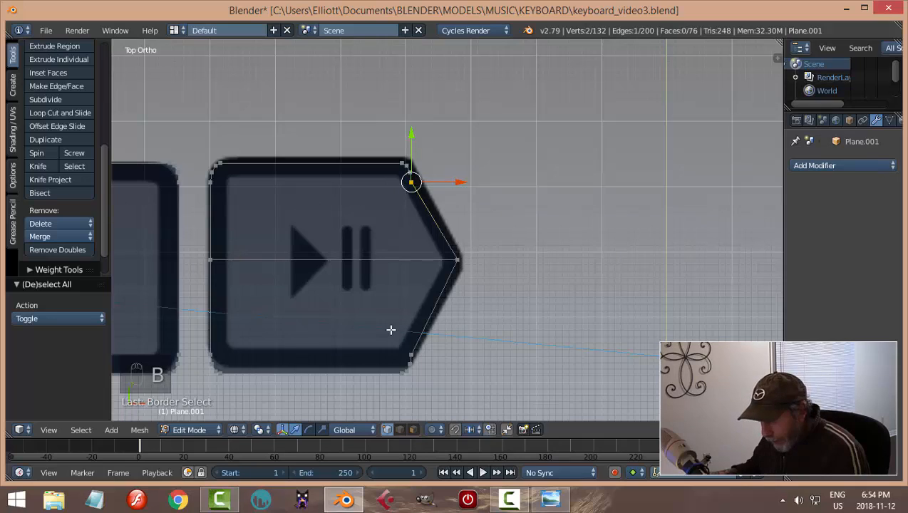
{"action": "key", "text": "b"}
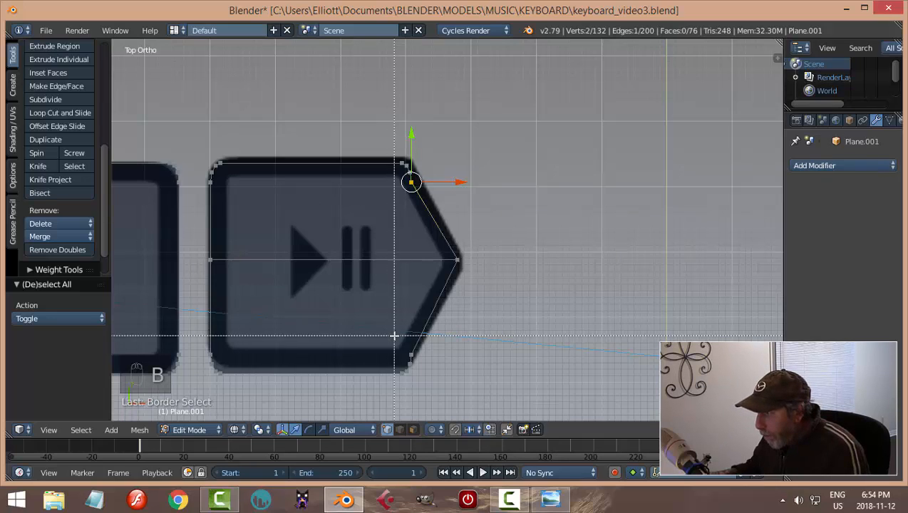
{"action": "left_click_drag", "start_coordinate": [405, 350], "coordinate": [422, 358]}
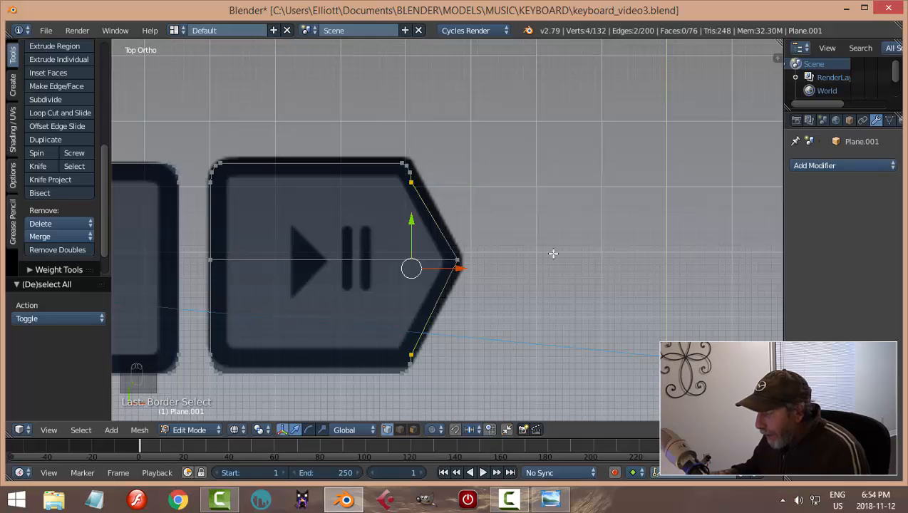
{"action": "middle_click_drag", "start_coordinate": [553, 253], "coordinate": [479, 142]}
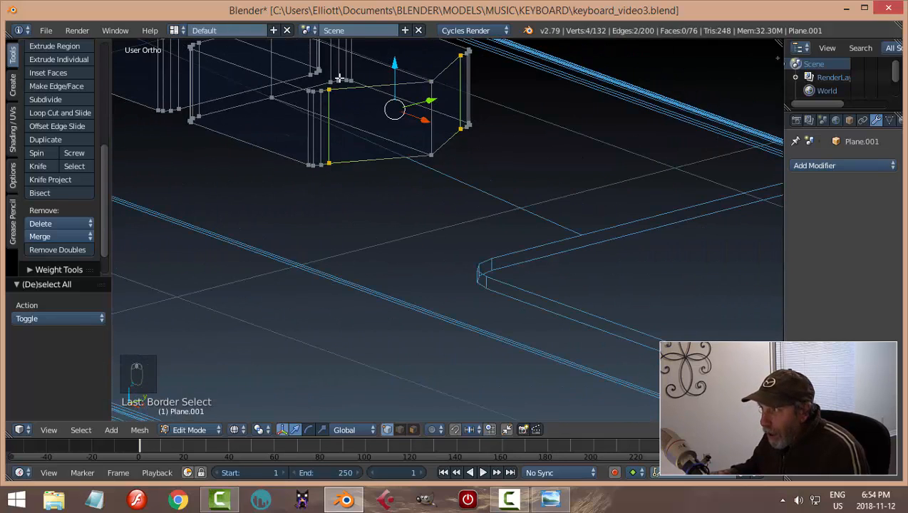
{"action": "key", "text": "KP_7"}
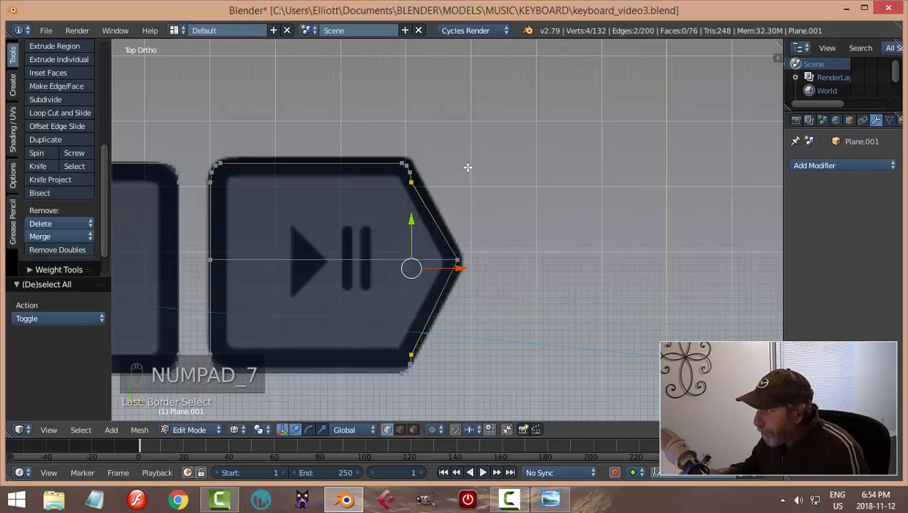
{"action": "left_click_drag", "start_coordinate": [467, 264], "coordinate": [463, 264]}
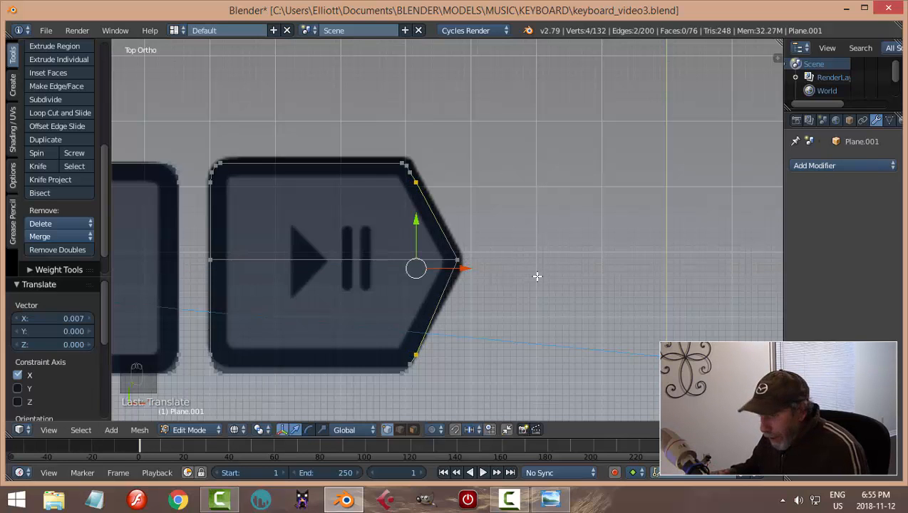
{"action": "key", "text": "a"}
In solid view, bevel the vertical edge at the play/pause button's tip by 0.007 with 3 segments, and return to Object Mode
{"action": "middle_click_drag", "start_coordinate": [537, 288], "coordinate": [509, 267]}
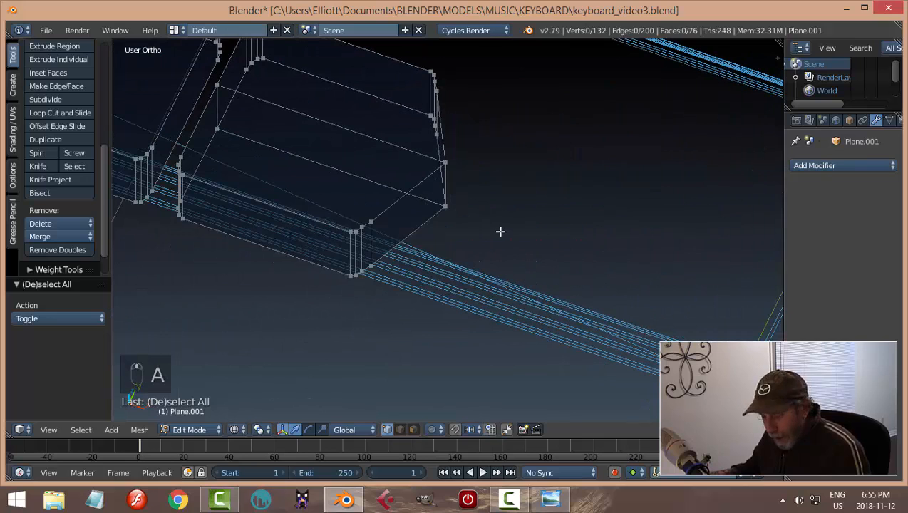
{"action": "key", "text": "z"}
{"action": "left_click", "coordinate": [527, 315]}
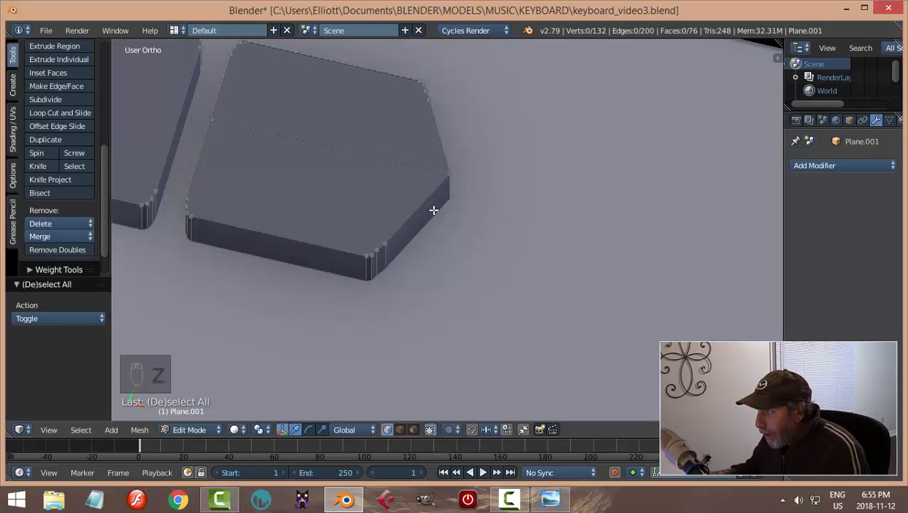
{"action": "middle_click_drag", "start_coordinate": [434, 209], "coordinate": [418, 174]}
{"action": "key", "text": "ctrl+Tab"}
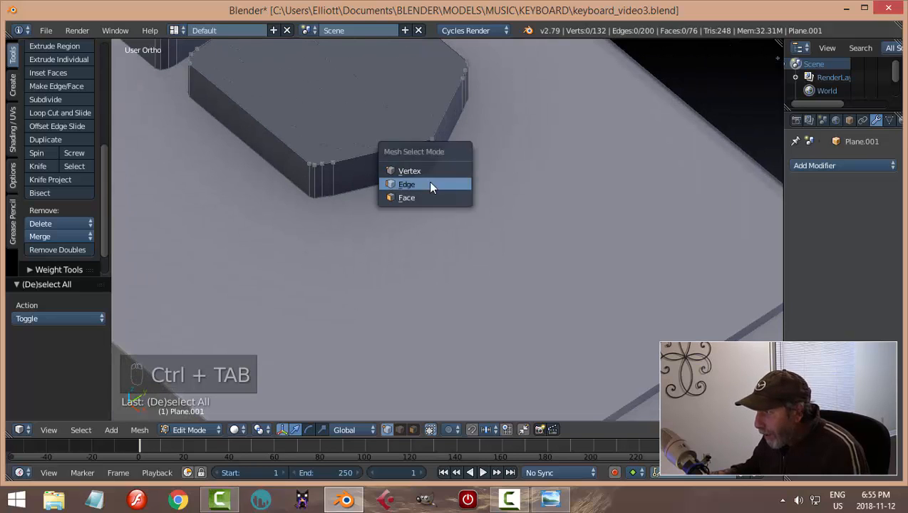
{"action": "left_click", "coordinate": [428, 181]}
{"action": "right_click", "coordinate": [432, 157]}
{"action": "key", "text": "ctrl+b"}
{"action": "key", "text": "ctrl+b"}
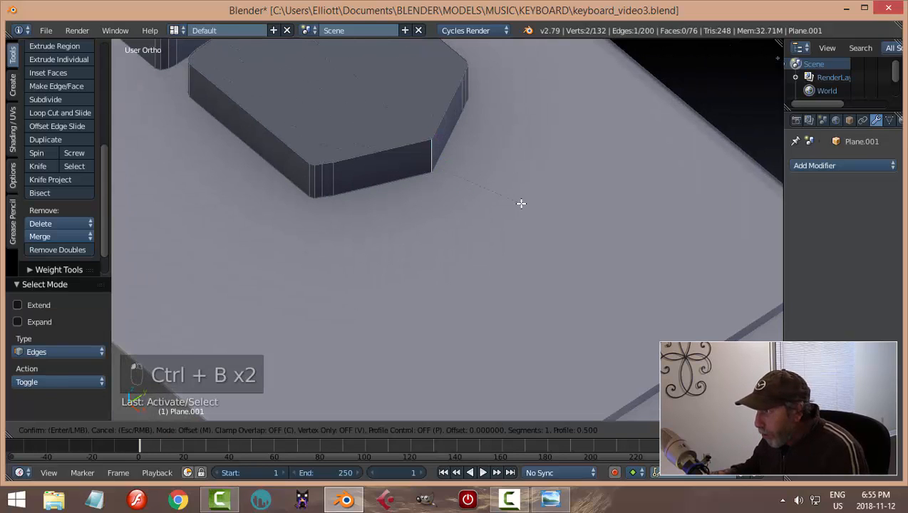
{"action": "scroll", "coordinate": [525, 206], "scroll_direction": "up", "scroll_amount": 2}
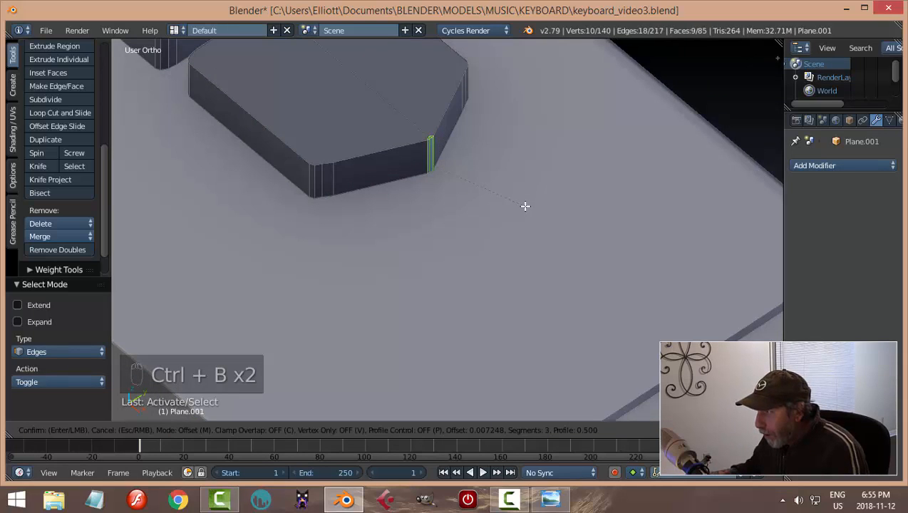
{"action": "left_click", "coordinate": [525, 206]}
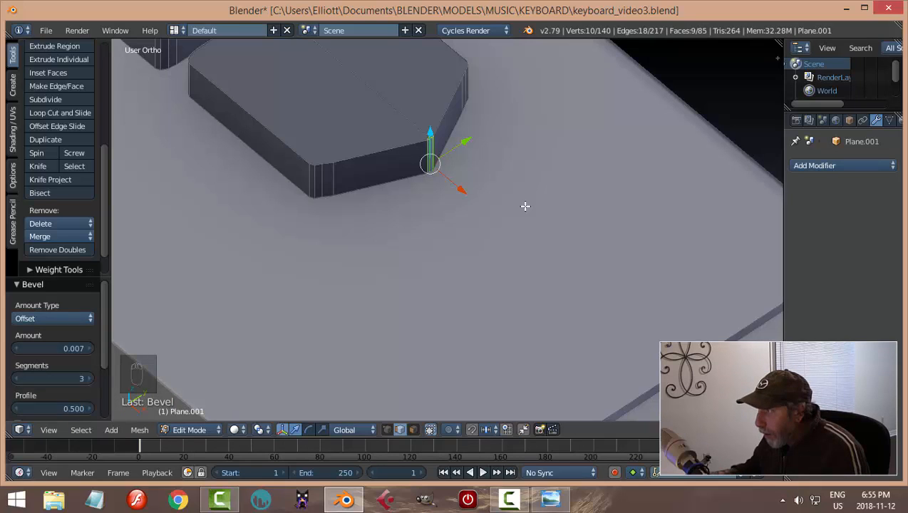
{"action": "key", "text": "a"}
{"action": "key", "text": "Tab"}
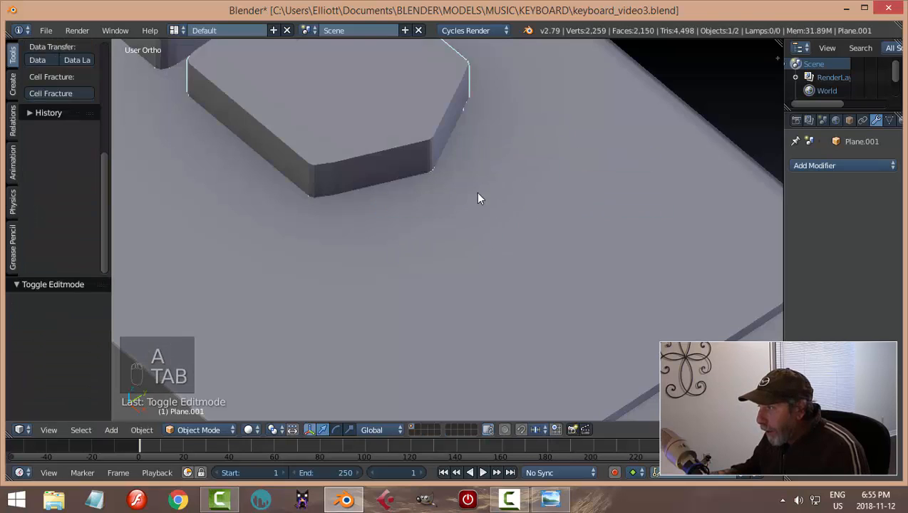
Set the transport button object's origin to its geometry
{"action": "scroll", "coordinate": [481, 197], "scroll_direction": "down", "scroll_amount": 3}
{"action": "scroll", "coordinate": [452, 209], "scroll_direction": "up", "scroll_amount": 2}
{"action": "middle_click_drag", "start_coordinate": [542, 223], "coordinate": [545, 166]}
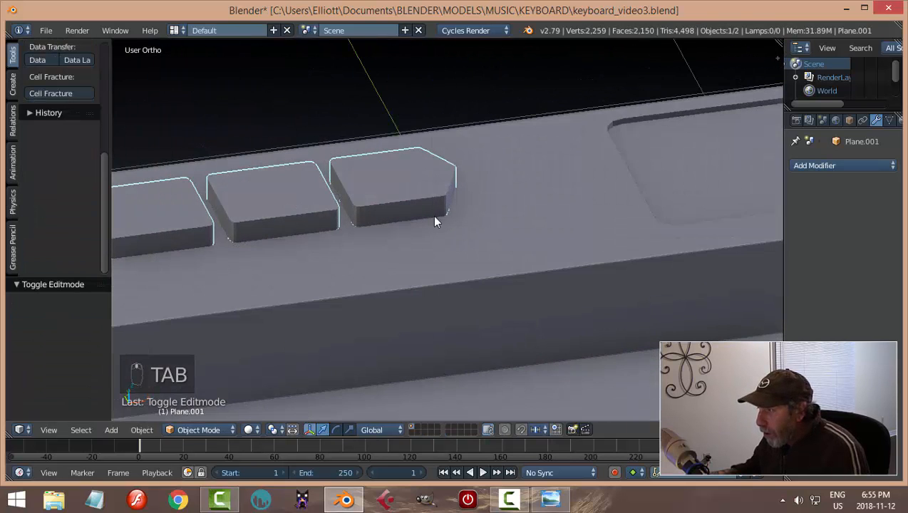
{"action": "middle_click_drag", "start_coordinate": [435, 223], "coordinate": [473, 220], "text": "shift"}
{"action": "scroll", "coordinate": [471, 216], "scroll_direction": "down", "scroll_amount": 3}
{"action": "middle_click_drag", "start_coordinate": [416, 223], "coordinate": [497, 226], "text": "shift"}
{"action": "scroll", "coordinate": [312, 188], "scroll_direction": "up", "scroll_amount": 3}
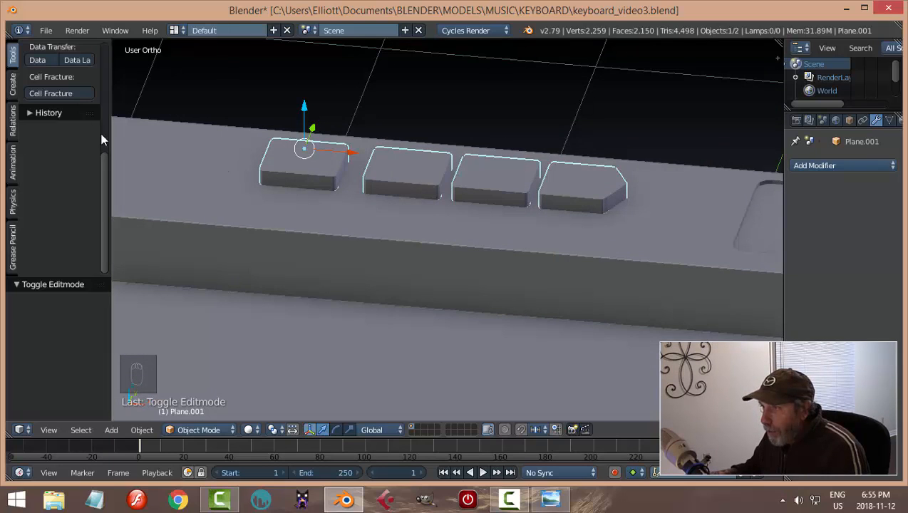
{"action": "scroll", "coordinate": [65, 118], "scroll_direction": "up", "scroll_amount": 4}
{"action": "left_click", "coordinate": [56, 107]}
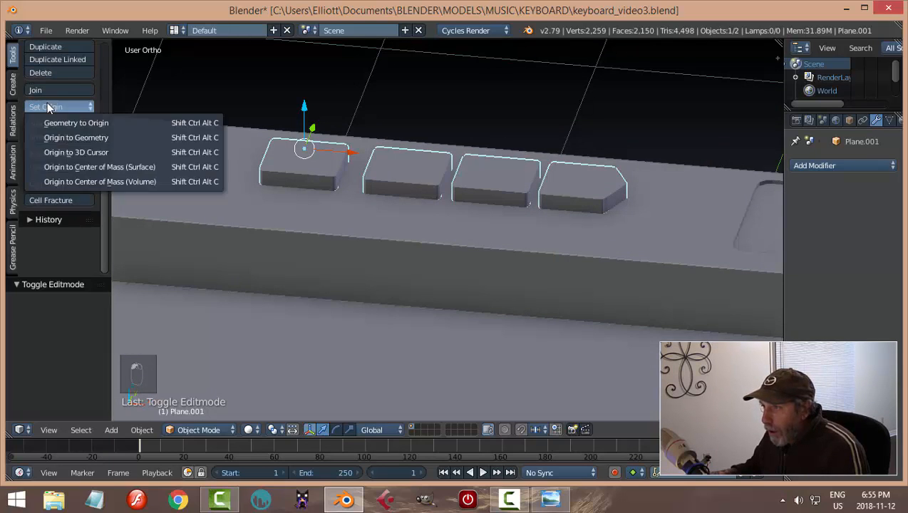
{"action": "left_click", "coordinate": [70, 135]}
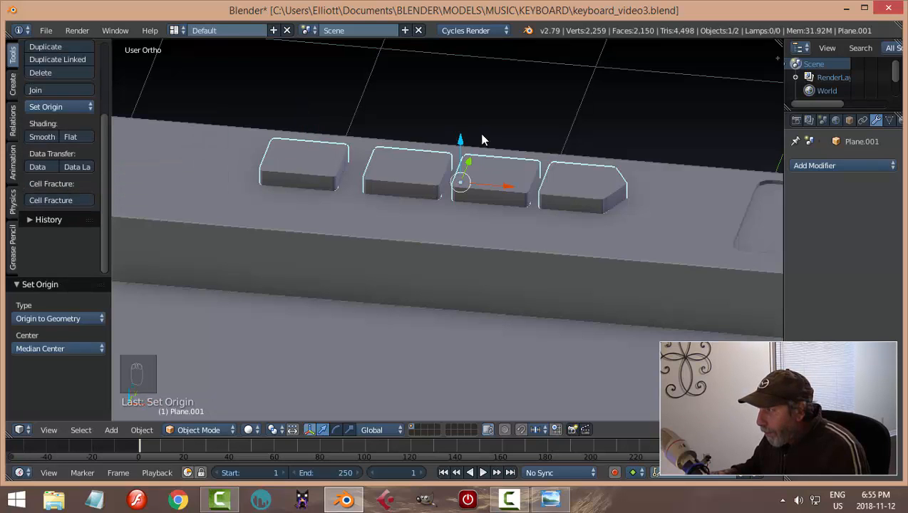
{"action": "middle_click_drag", "start_coordinate": [489, 162], "coordinate": [422, 175]}
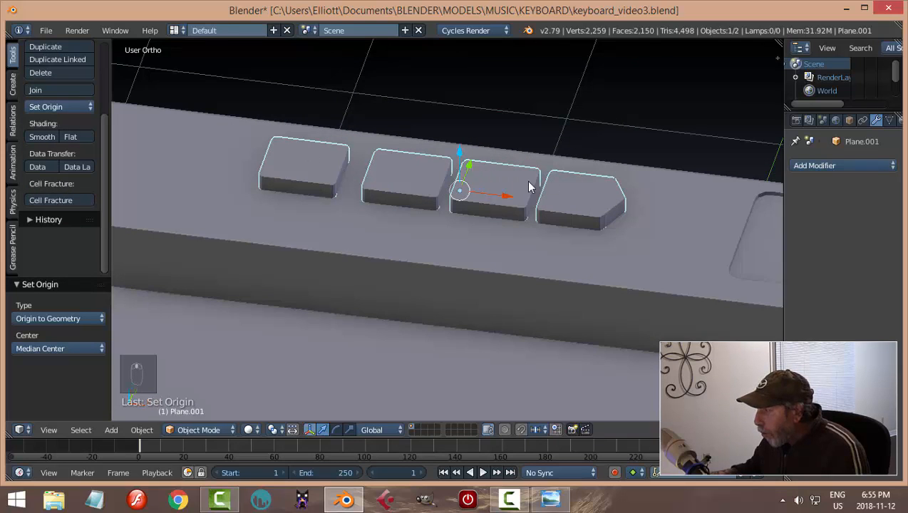
{"action": "middle_click_drag", "start_coordinate": [631, 231], "coordinate": [521, 224]}
Add a Boolean modifier to the keyboard body, set it to Difference with the transport button boxes as the object, and apply it
{"action": "right_click", "coordinate": [448, 232]}
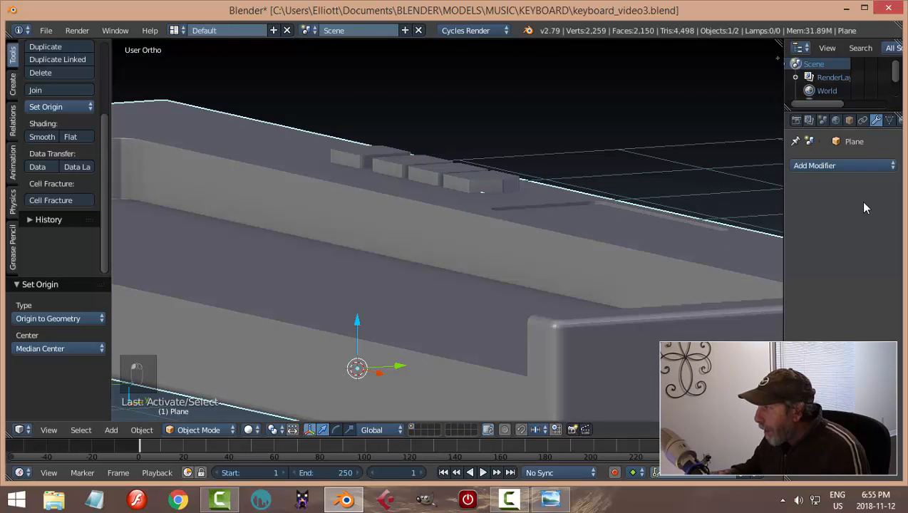
{"action": "left_click", "coordinate": [828, 166]}
{"action": "left_click", "coordinate": [653, 226]}
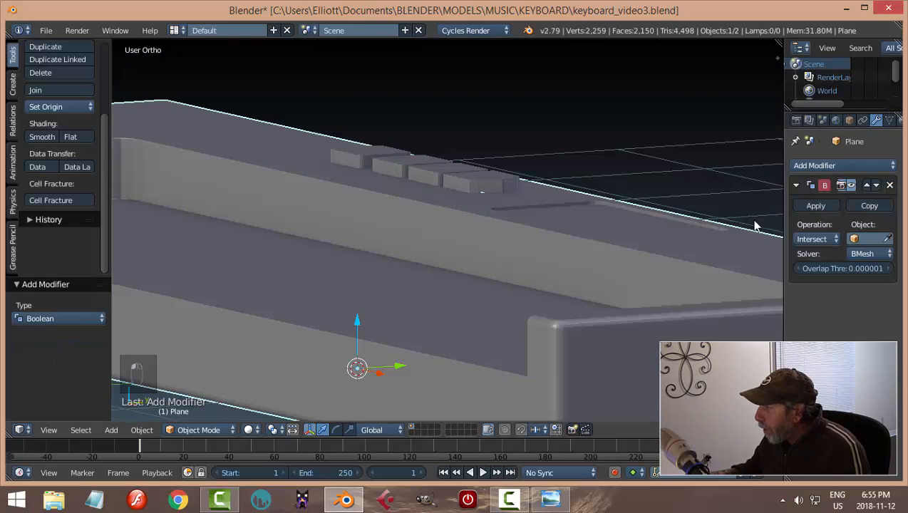
{"action": "left_click", "coordinate": [820, 239]}
{"action": "left_click", "coordinate": [818, 197]}
{"action": "left_click", "coordinate": [887, 239]}
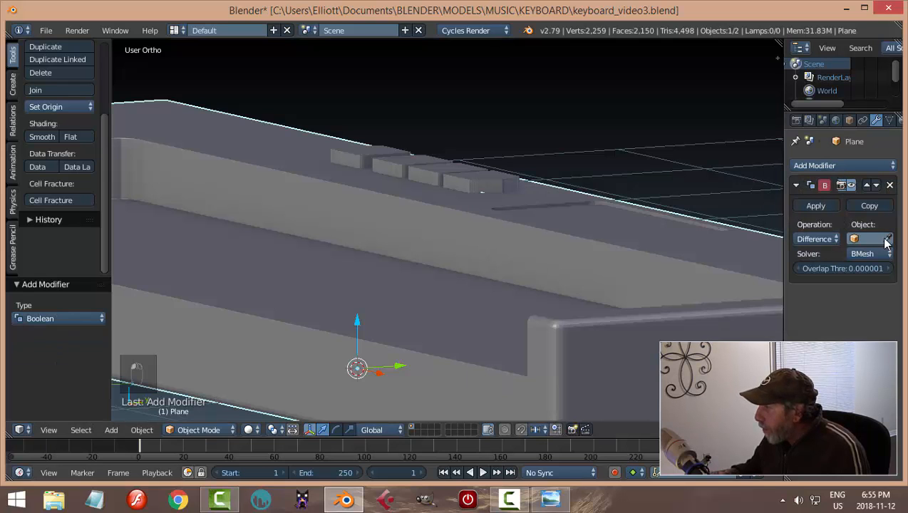
{"action": "left_click", "coordinate": [476, 164]}
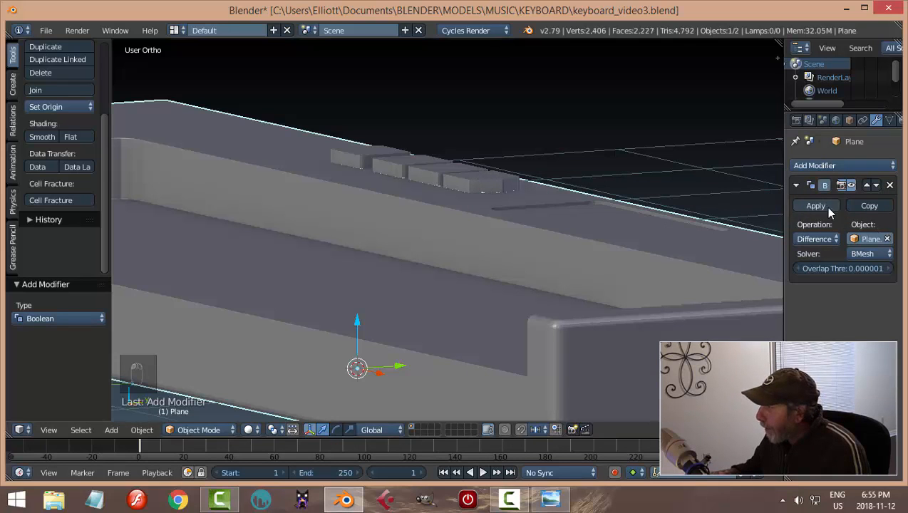
{"action": "left_click", "coordinate": [815, 205]}
Hide the transport button boxes to check the recesses cut in the body, and unhide and reselect them
{"action": "middle_click_drag", "start_coordinate": [611, 185], "coordinate": [428, 186]}
{"action": "scroll", "coordinate": [497, 218], "scroll_direction": "up", "scroll_amount": 1}
{"action": "right_click", "coordinate": [467, 223]}
{"action": "key", "text": "h"}
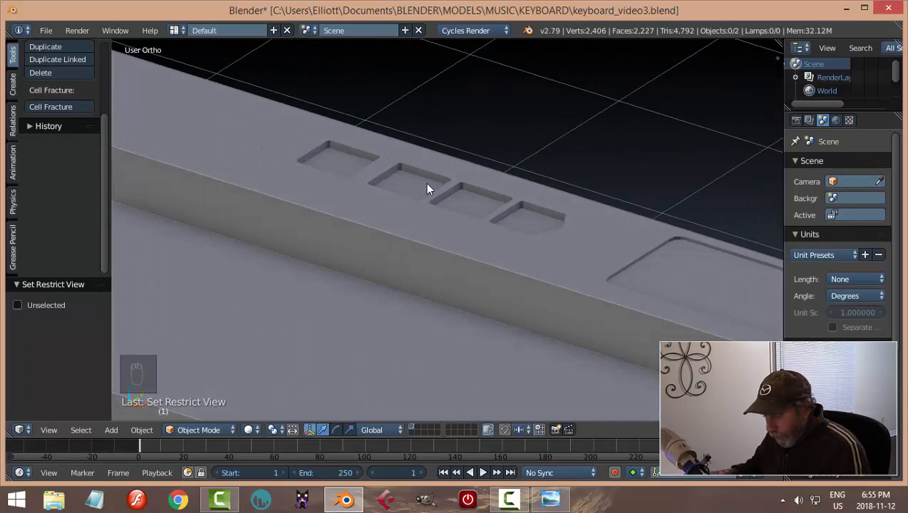
{"action": "key", "text": "alt+h"}
{"action": "right_click", "coordinate": [542, 217]}
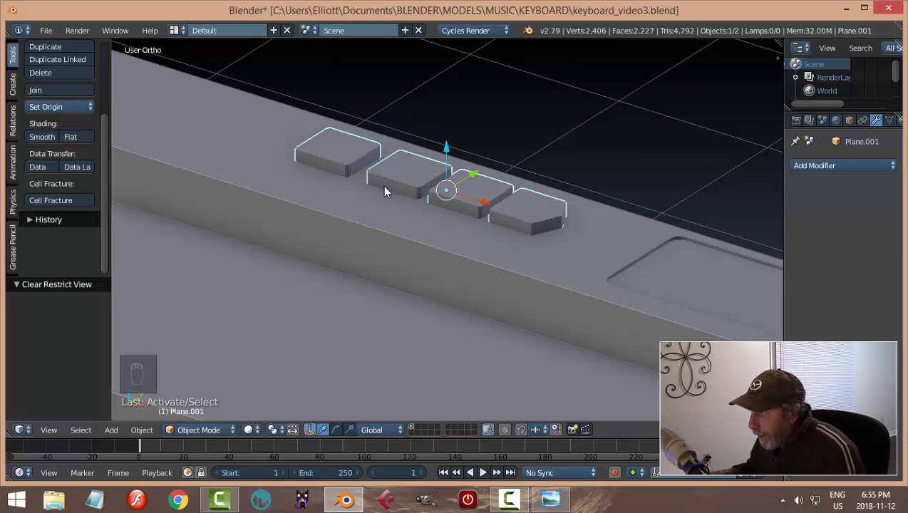
Enter Edit Mode on the button boxes and select the top edge loops of the three rectangular buttons
{"action": "key", "text": "Tab"}
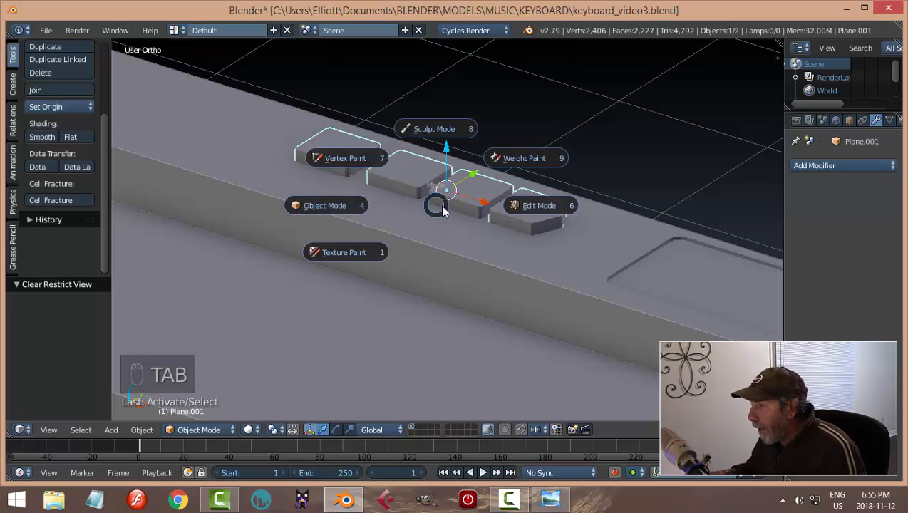
{"action": "left_click", "coordinate": [515, 203]}
{"action": "scroll", "coordinate": [306, 161], "scroll_direction": "up", "scroll_amount": 2}
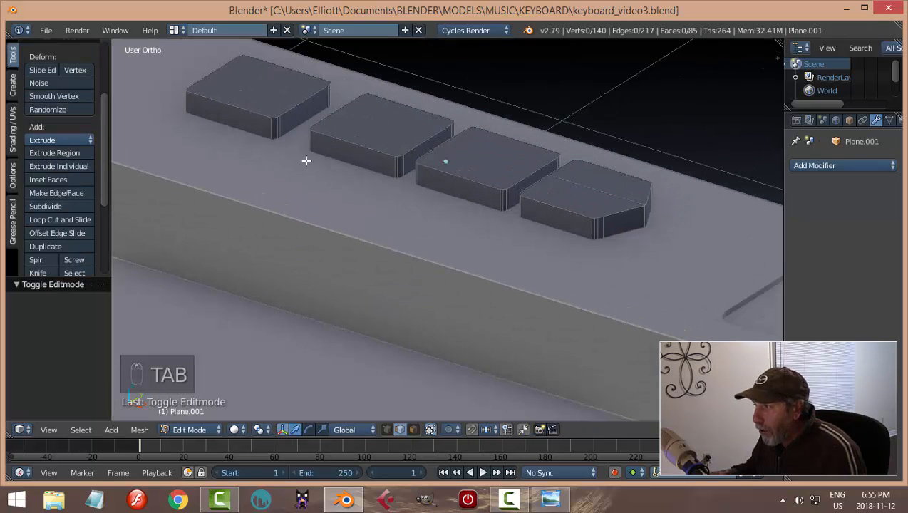
{"action": "right_click", "coordinate": [288, 105], "text": "alt"}
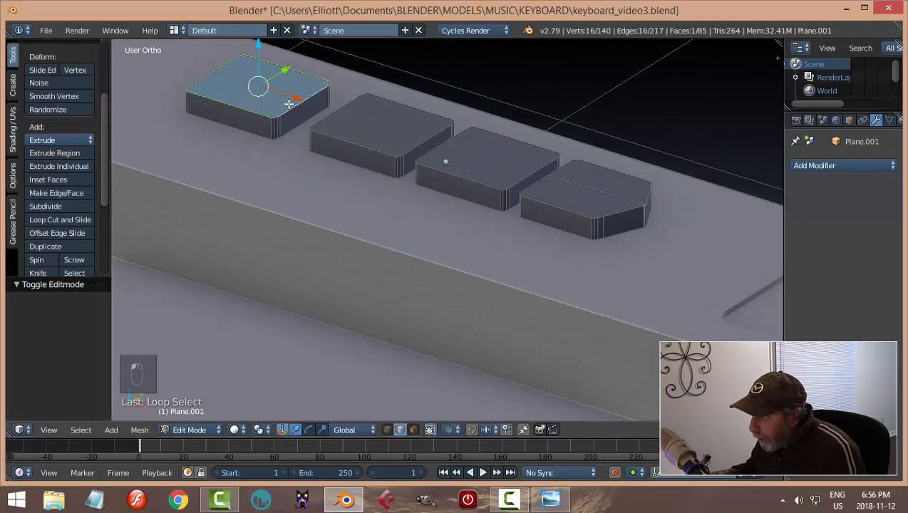
{"action": "right_click", "coordinate": [374, 150], "text": "alt+shift"}
{"action": "right_click", "coordinate": [464, 178], "text": "alt+shift"}
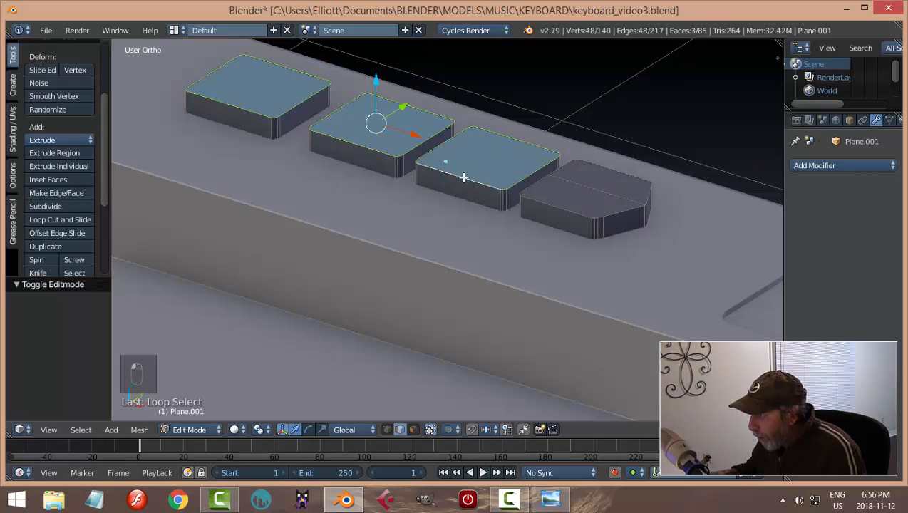
Add the pointed play/pause button's whole top outline to the selection, including the short edges at its rounded tip
{"action": "right_click", "coordinate": [614, 212], "text": "alt+shift"}
{"action": "middle_click_drag", "start_coordinate": [675, 243], "coordinate": [566, 240]}
{"action": "scroll", "coordinate": [391, 248], "scroll_direction": "up", "scroll_amount": 5}
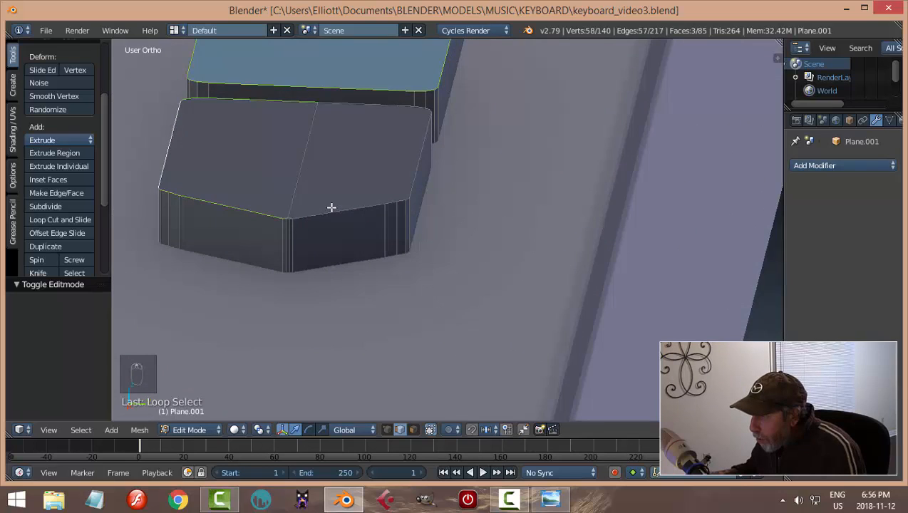
{"action": "right_click", "coordinate": [333, 213], "text": "alt+shift"}
{"action": "scroll", "coordinate": [316, 243], "scroll_direction": "up", "scroll_amount": 3}
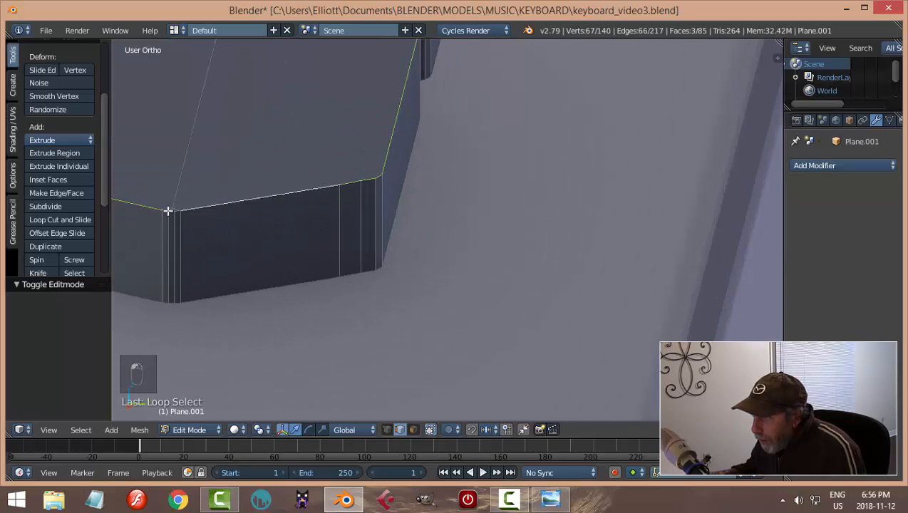
{"action": "right_click", "coordinate": [172, 211], "text": "shift"}
Bevel the selected top edges of all four transport buttons with one segment and an offset of about 0.006, and deselect everything
{"action": "middle_click_drag", "start_coordinate": [267, 217], "coordinate": [487, 234]}
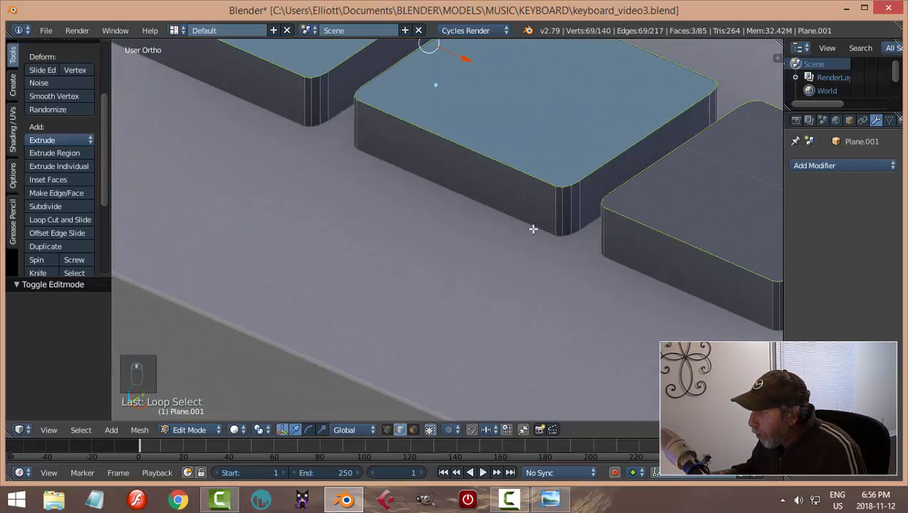
{"action": "scroll", "coordinate": [563, 225], "scroll_direction": "down", "scroll_amount": 3}
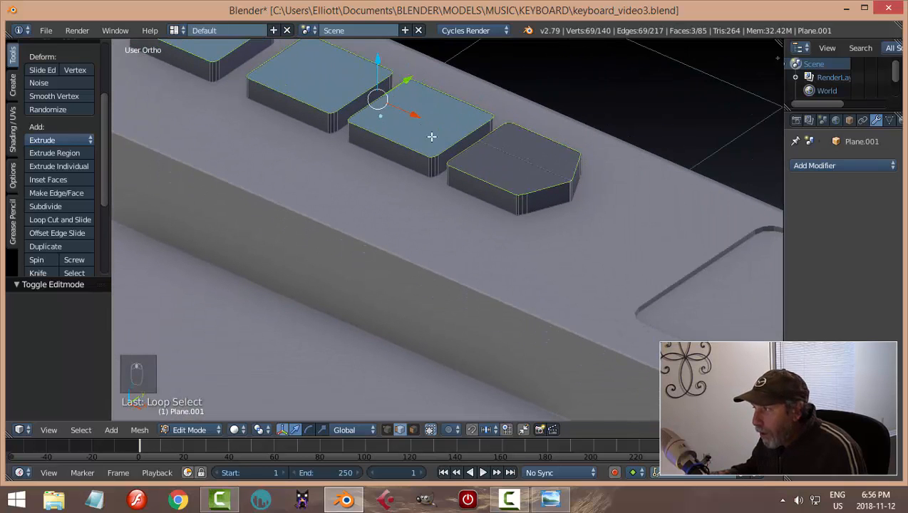
{"action": "middle_click_drag", "start_coordinate": [553, 220], "coordinate": [514, 220]}
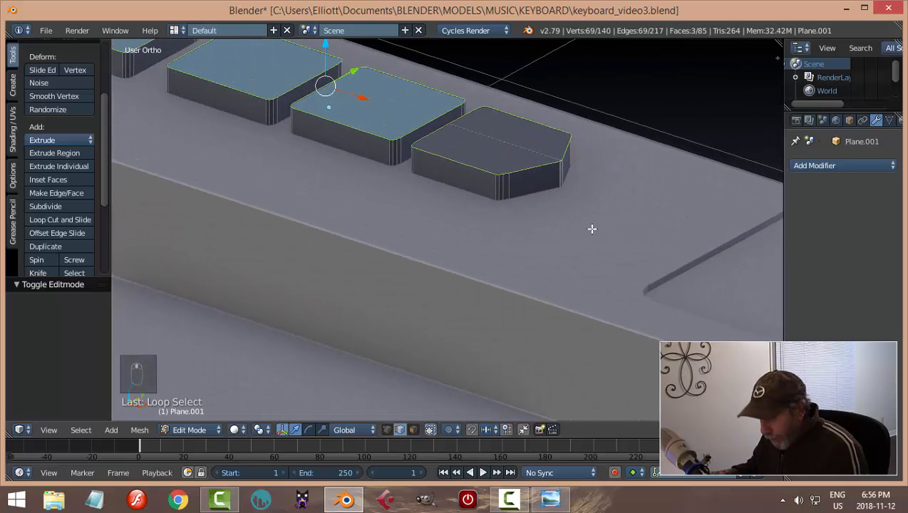
{"action": "key", "text": "ctrl+b"}
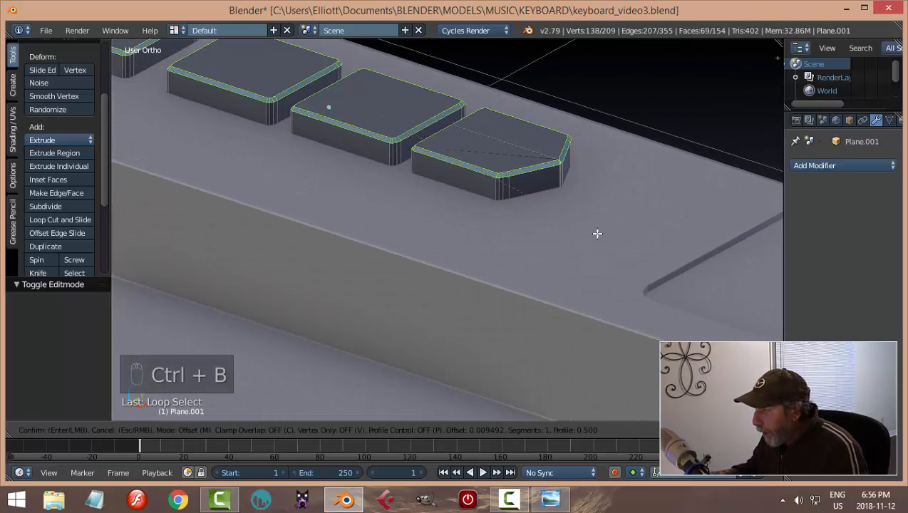
{"action": "scroll", "coordinate": [598, 232], "scroll_direction": "up", "scroll_amount": 2}
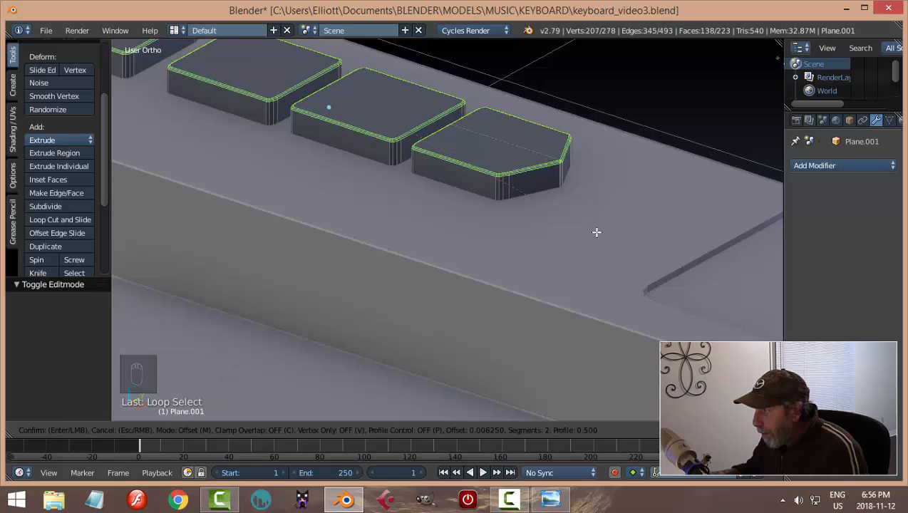
{"action": "scroll", "coordinate": [596, 233], "scroll_direction": "down", "scroll_amount": 2}
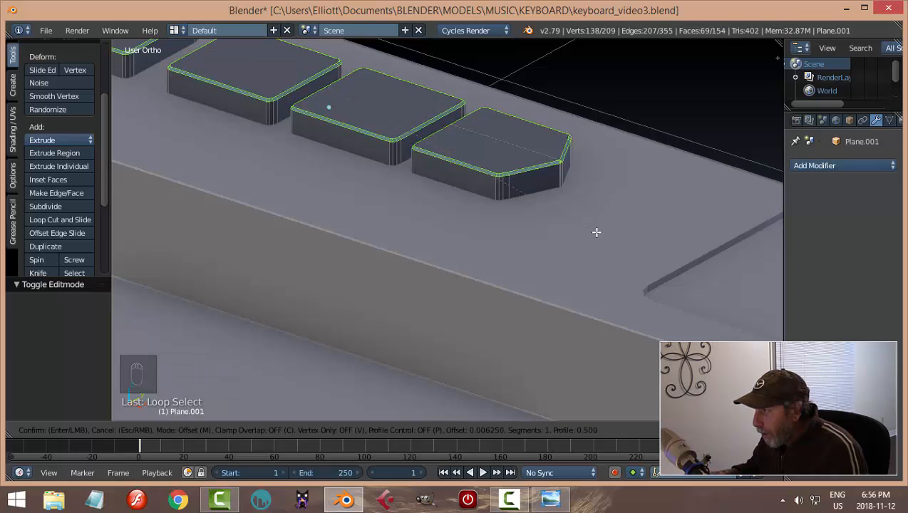
{"action": "left_click", "coordinate": [597, 232]}
{"action": "key", "text": "a"}
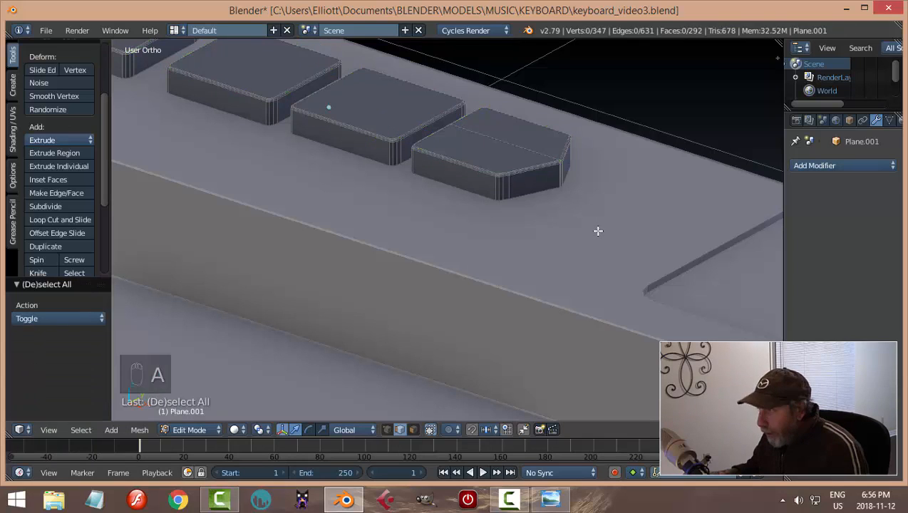
Return to Object Mode, and hide and unhide the transport buttons to check the recesses beneath them
{"action": "key", "text": "Tab"}
{"action": "left_click", "coordinate": [517, 227]}
{"action": "scroll", "coordinate": [497, 214], "scroll_direction": "down", "scroll_amount": 3}
{"action": "middle_click_drag", "start_coordinate": [460, 200], "coordinate": [520, 240]}
{"action": "key", "text": "h"}
{"action": "key", "text": "alt+h"}
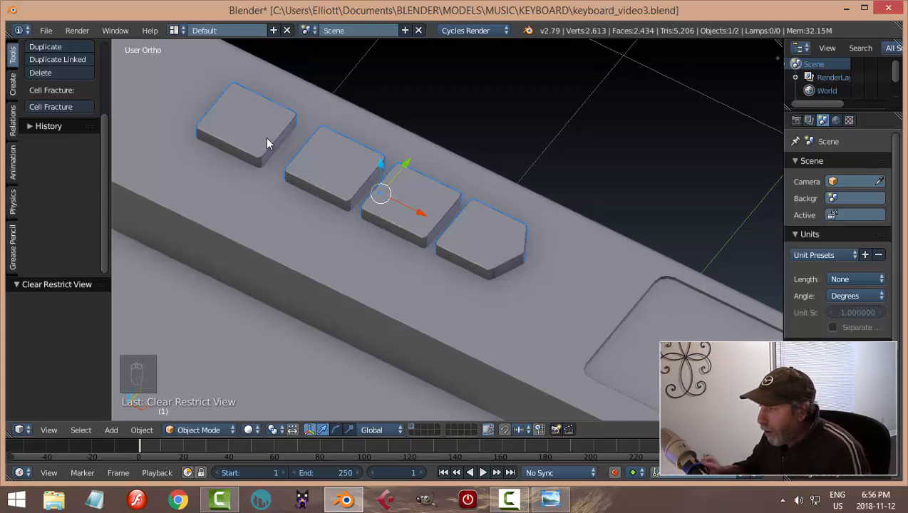
Enter Edit Mode on the transport buttons in top wireframe view and select all their geometry
{"action": "right_click", "coordinate": [465, 217], "text": "shift"}
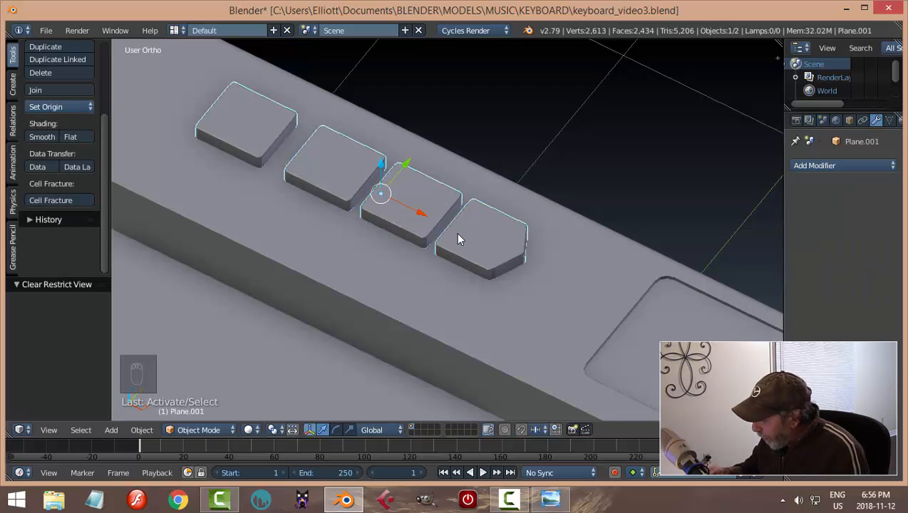
{"action": "key", "text": "KP_7"}
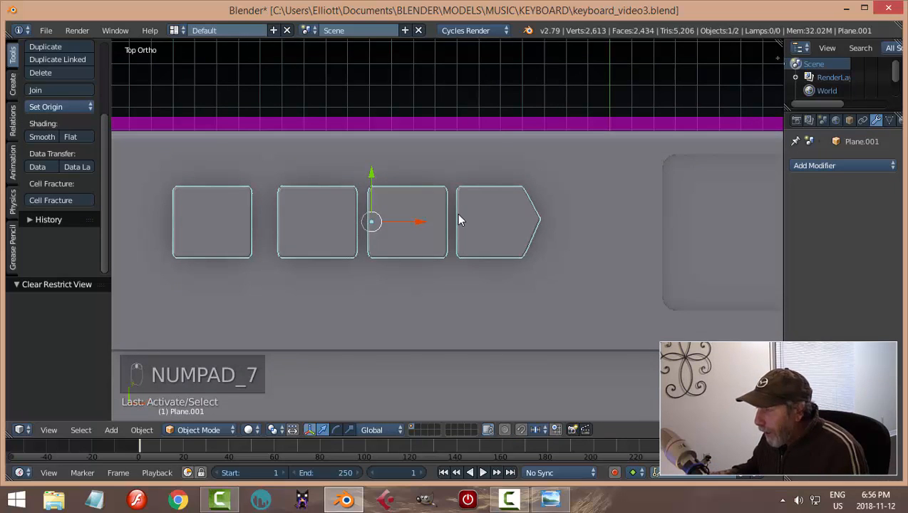
{"action": "key", "text": "Tab"}
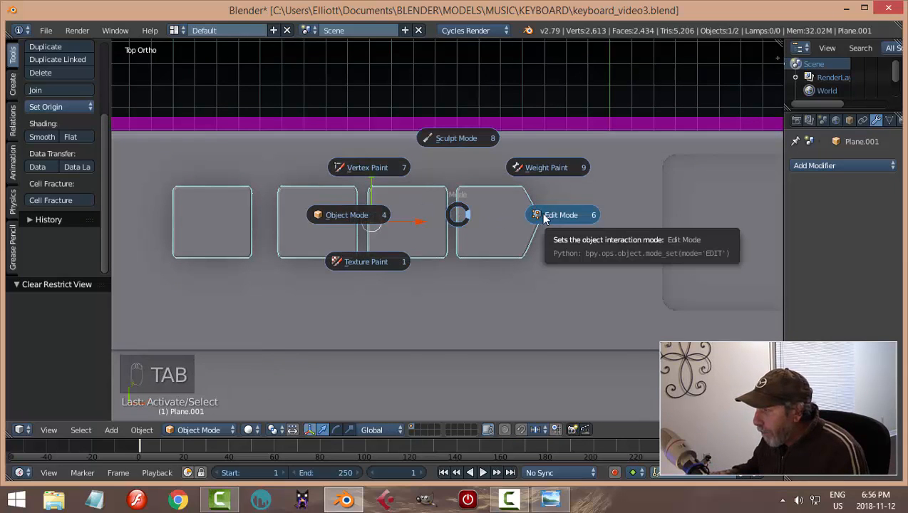
{"action": "left_click", "coordinate": [545, 216]}
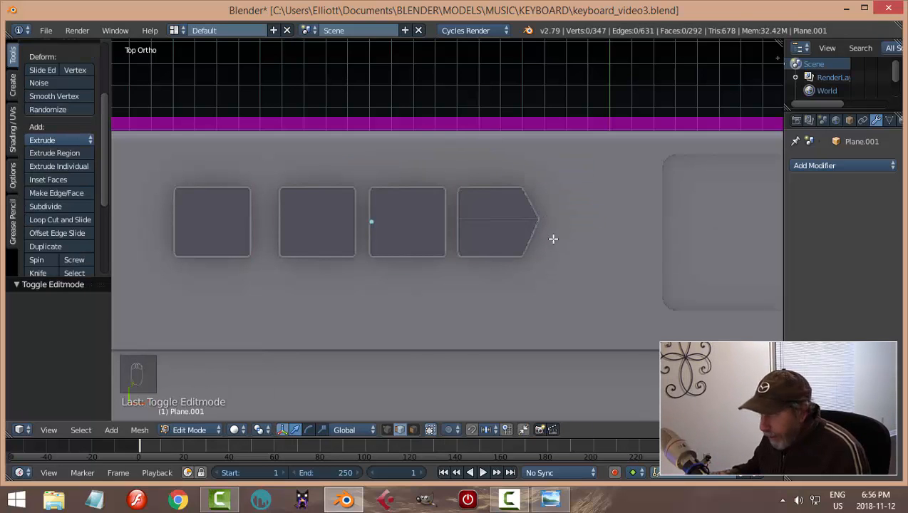
{"action": "key", "text": "a"}
{"action": "key", "text": "z"}
{"action": "left_click", "coordinate": [656, 240]}
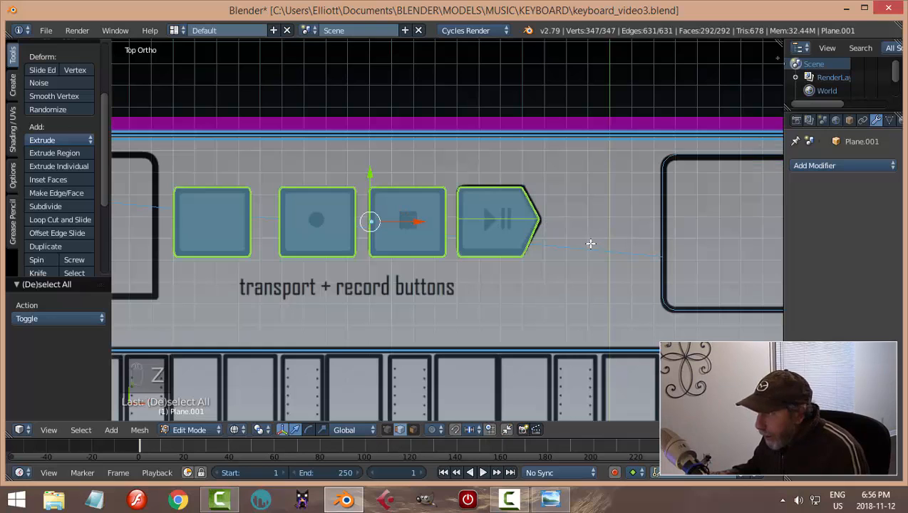
Set the pivot point to Individual Origins and scale the transport buttons in place to about 0.937
{"action": "key", "text": "s"}
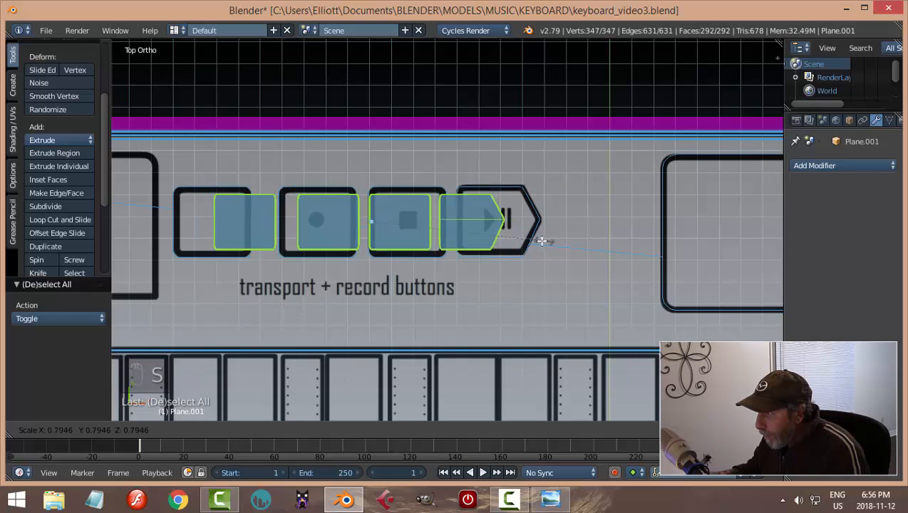
{"action": "right_click", "coordinate": [490, 240]}
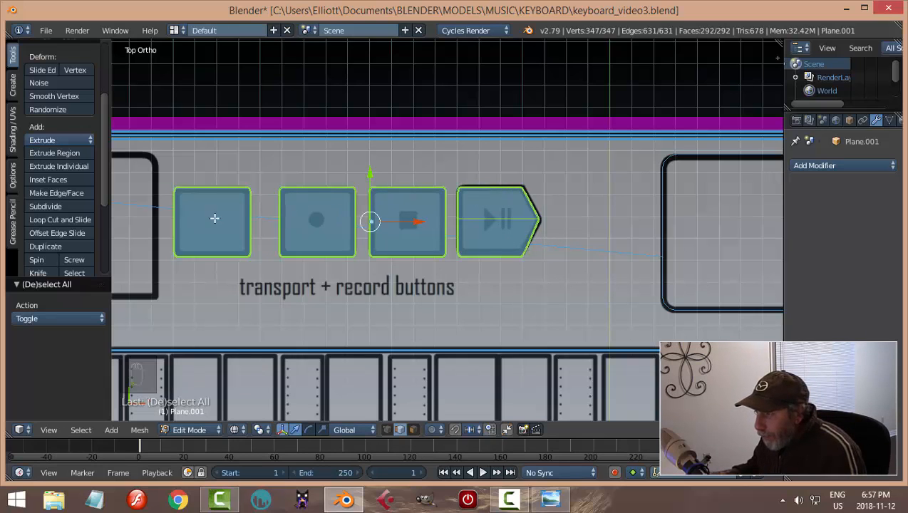
{"action": "left_click", "coordinate": [258, 431]}
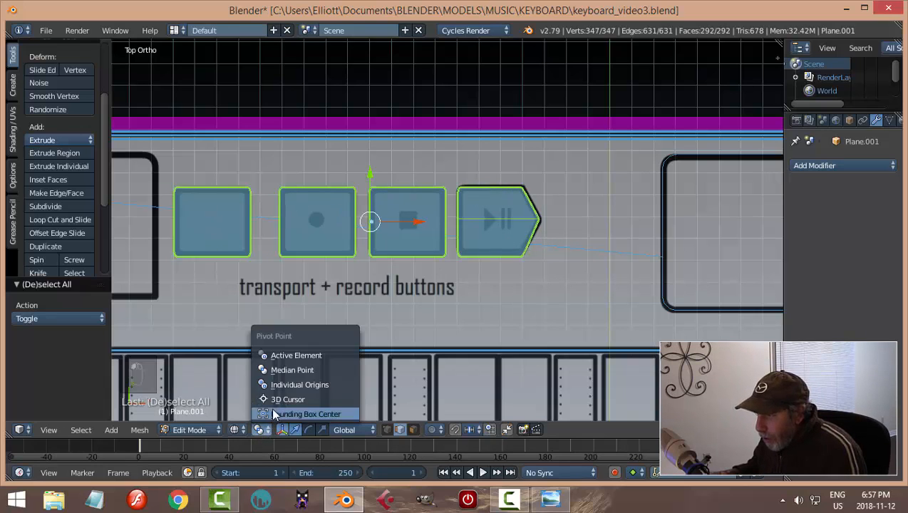
{"action": "left_click", "coordinate": [284, 383]}
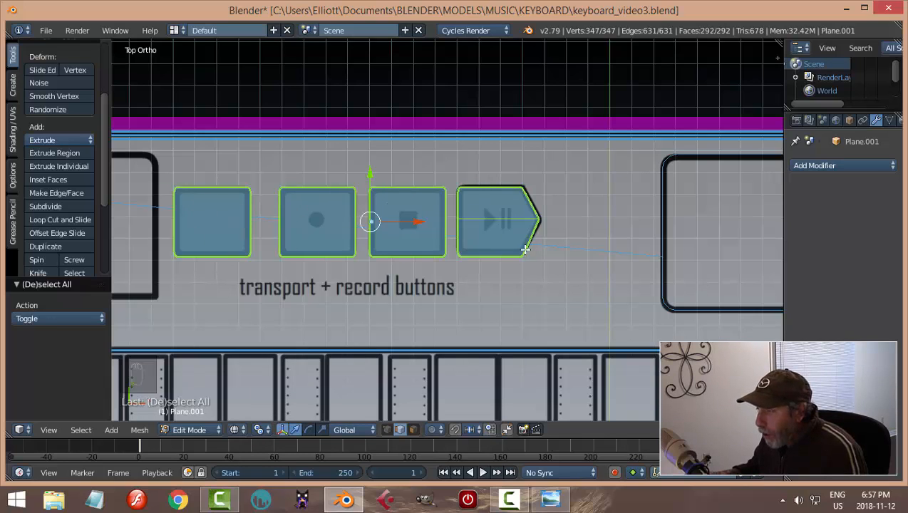
{"action": "key", "text": "s"}
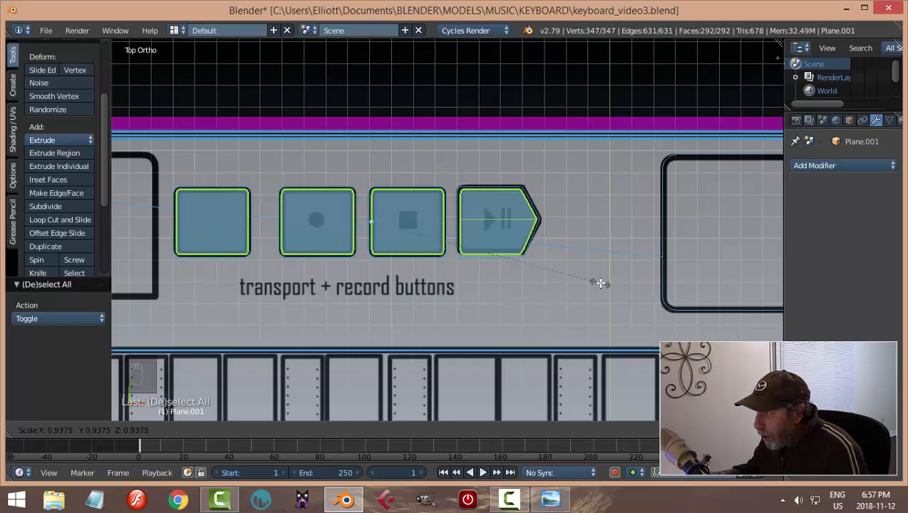
{"action": "left_click", "coordinate": [600, 283]}
Return to solid shading and Object Mode, and lower the transport buttons slightly into their recesses
{"action": "key", "text": "z"}
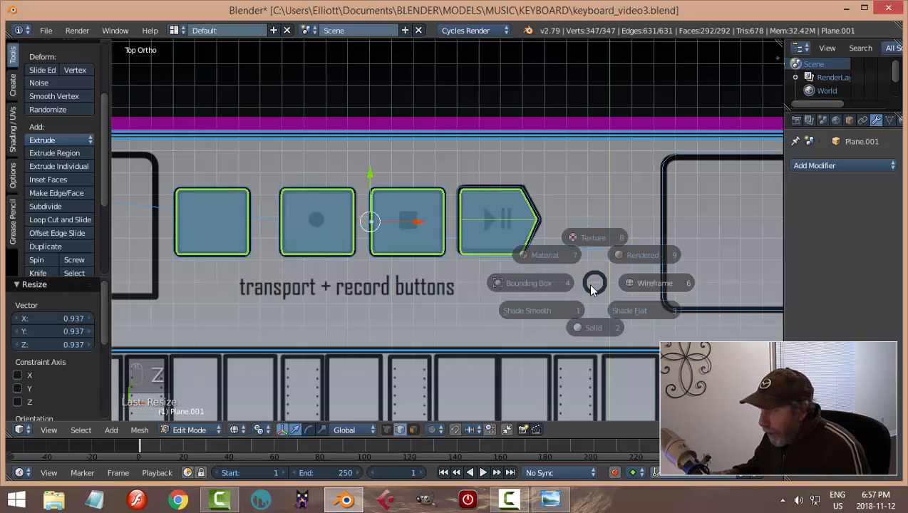
{"action": "left_click", "coordinate": [594, 361]}
{"action": "middle_click_drag", "start_coordinate": [570, 337], "coordinate": [529, 290]}
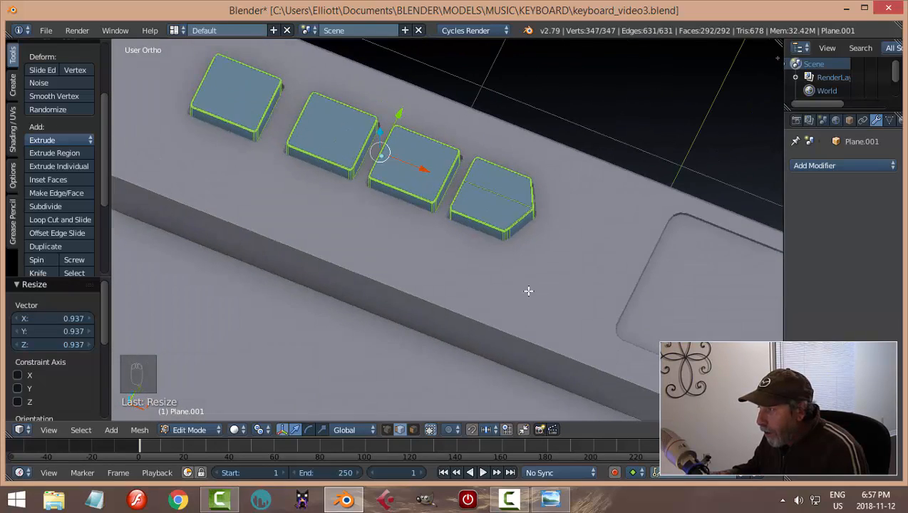
{"action": "key", "text": "Tab"}
{"action": "left_click", "coordinate": [438, 295]}
{"action": "middle_click_drag", "start_coordinate": [438, 295], "coordinate": [475, 98]}
{"action": "middle_click_drag", "start_coordinate": [510, 158], "coordinate": [484, 115]}
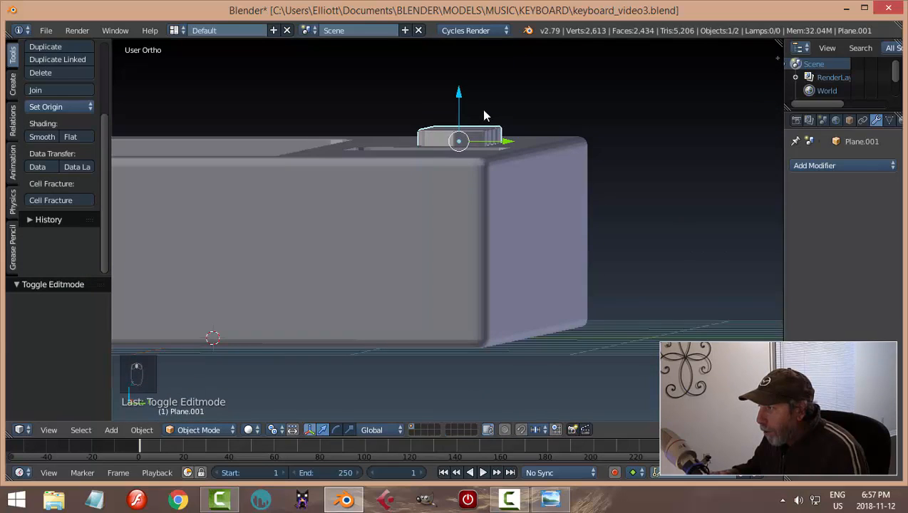
{"action": "left_click_drag", "start_coordinate": [461, 97], "coordinate": [469, 105]}
{"action": "middle_click_drag", "start_coordinate": [469, 105], "coordinate": [578, 247]}
Deselect everything and save the file over the existing keyboard_video3.blend
{"action": "key", "text": "a"}
{"action": "middle_click_drag", "start_coordinate": [525, 268], "coordinate": [464, 221]}
{"action": "key", "text": "ctrl+s"}
{"action": "left_click", "coordinate": [526, 209]}
Switch to top wireframe view and place the 3D cursor on the upper-left small button of the reference
{"action": "key", "text": "KP_7"}
{"action": "scroll", "coordinate": [483, 206], "scroll_direction": "down", "scroll_amount": 5}
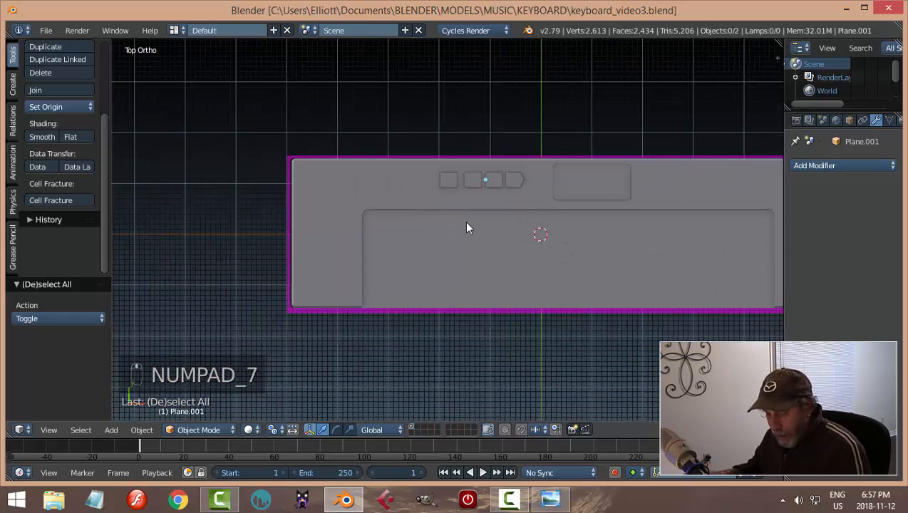
{"action": "key", "text": "z"}
{"action": "left_click", "coordinate": [569, 226]}
{"action": "scroll", "coordinate": [432, 272], "scroll_direction": "up", "scroll_amount": 2}
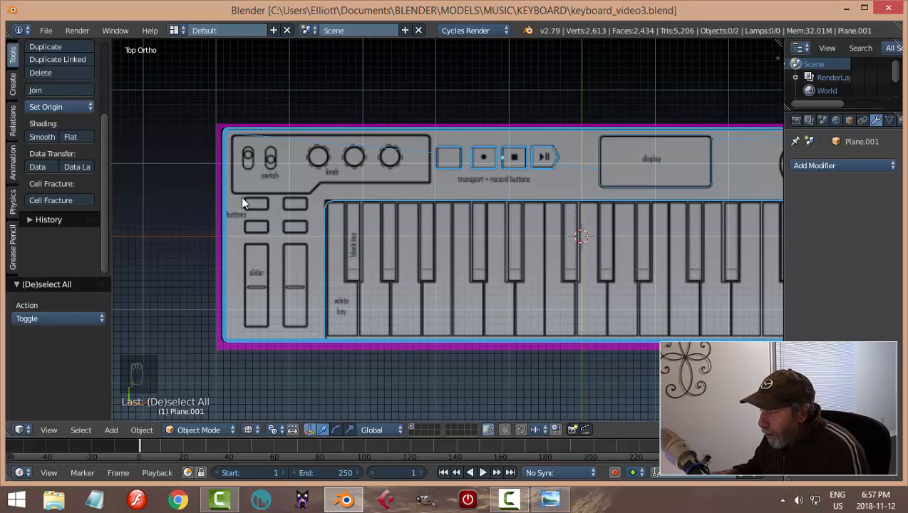
{"action": "scroll", "coordinate": [253, 211], "scroll_direction": "up", "scroll_amount": 2}
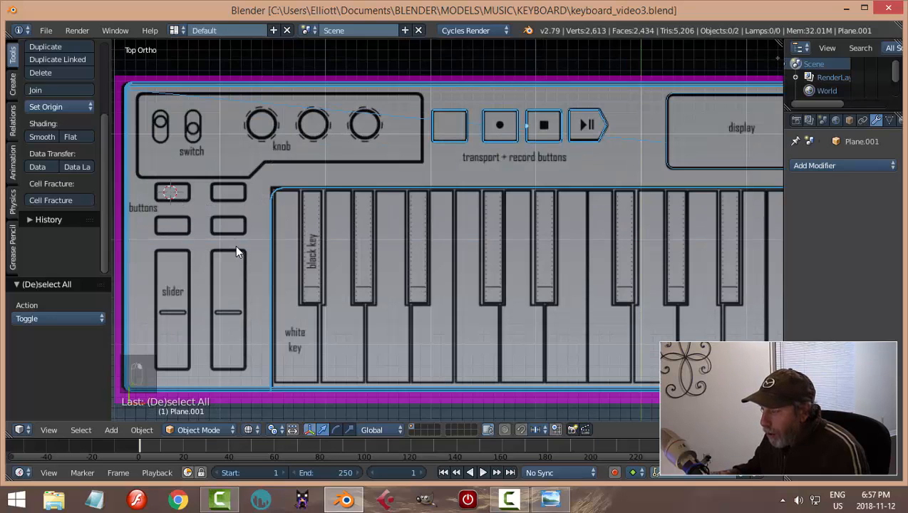
Add a plane at the 3D cursor and scale it in Edit Mode to about 0.174
{"action": "key", "text": "shift+a"}
{"action": "mouse_move", "coordinate": [263, 247]}
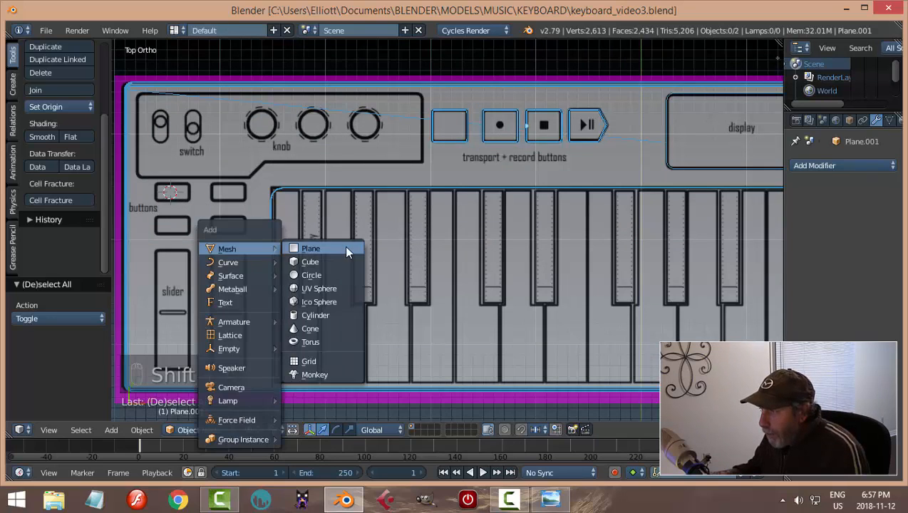
{"action": "left_click", "coordinate": [346, 249]}
{"action": "key", "text": "Tab"}
{"action": "left_click", "coordinate": [294, 243]}
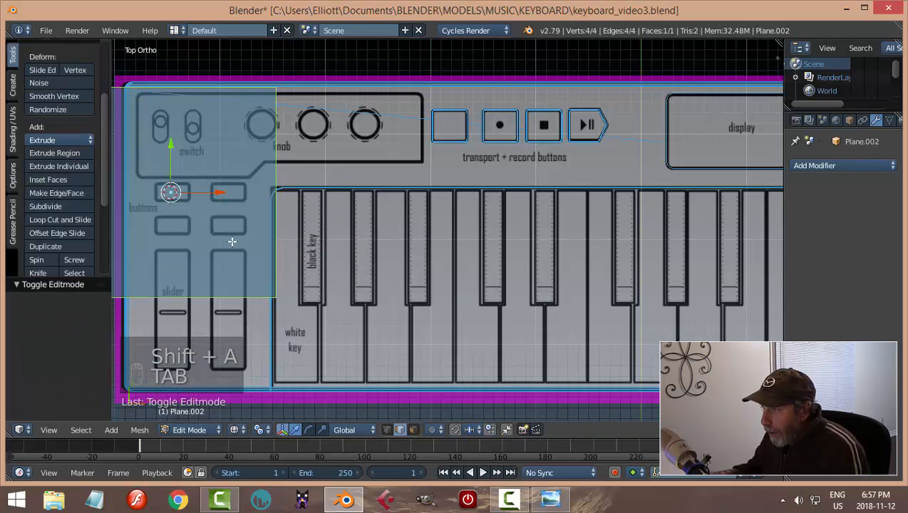
{"action": "middle_click_drag", "start_coordinate": [232, 242], "coordinate": [348, 259], "text": "shift"}
{"action": "key", "text": "s"}
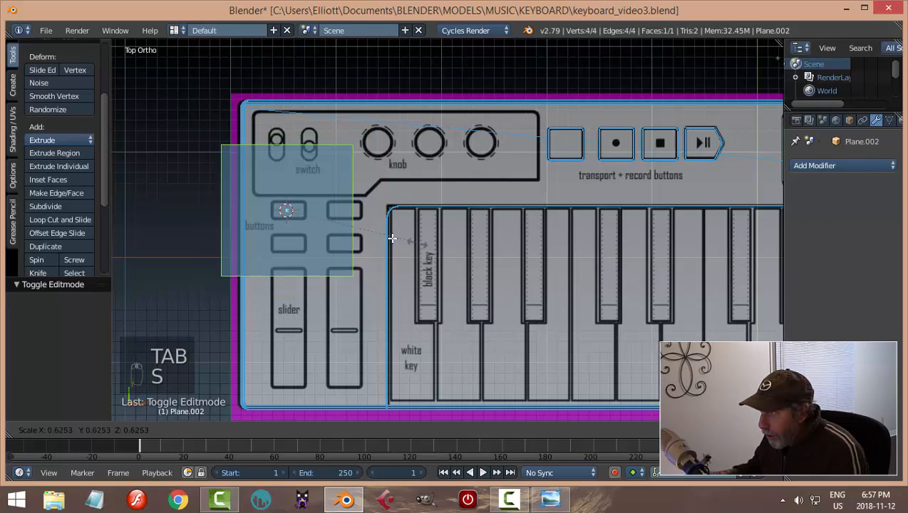
{"action": "left_click", "coordinate": [321, 228]}
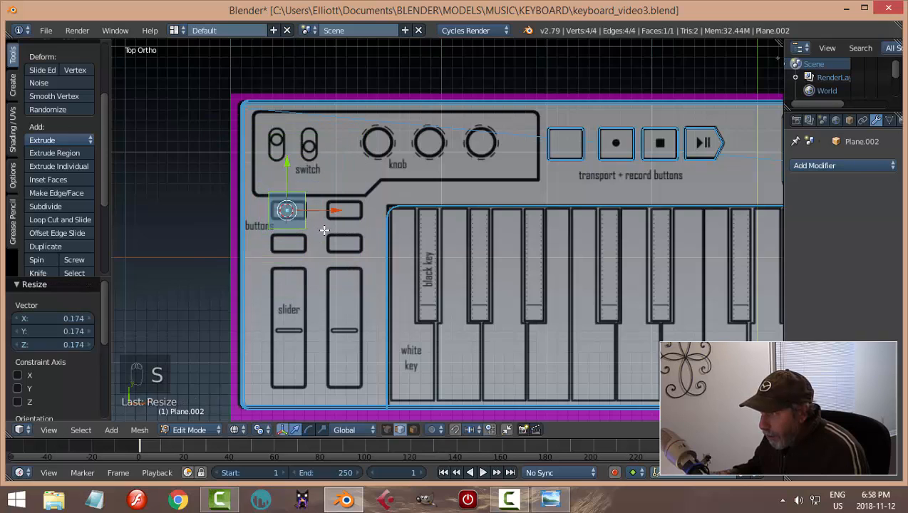
Move the plane's right, upper and lower edges to match the outline of the upper-left reference button
{"action": "scroll", "coordinate": [323, 228], "scroll_direction": "up", "scroll_amount": 4}
{"action": "middle_click_drag", "start_coordinate": [272, 211], "coordinate": [397, 212], "text": "shift"}
{"action": "right_click", "coordinate": [324, 173]}
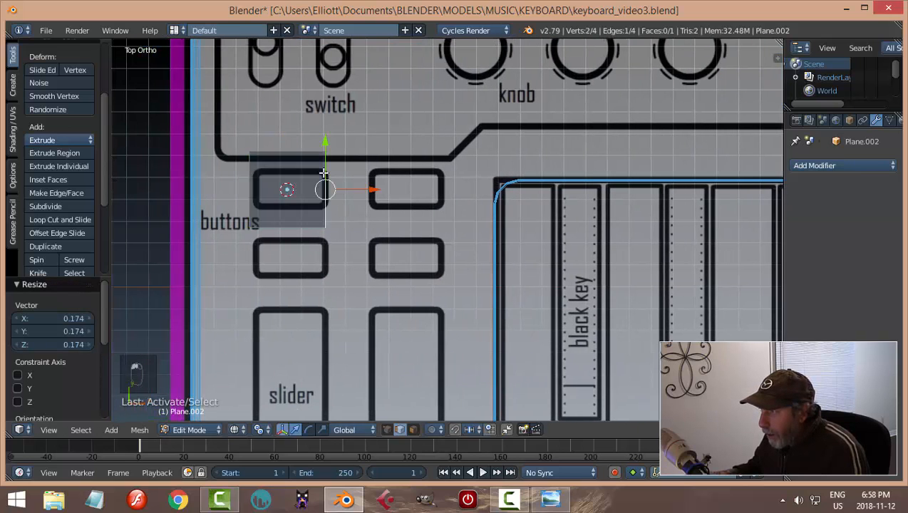
{"action": "left_click_drag", "start_coordinate": [362, 192], "coordinate": [288, 186]}
{"action": "right_click", "coordinate": [288, 149]}
{"action": "left_click_drag", "start_coordinate": [293, 104], "coordinate": [297, 124]}
{"action": "right_click", "coordinate": [291, 226]}
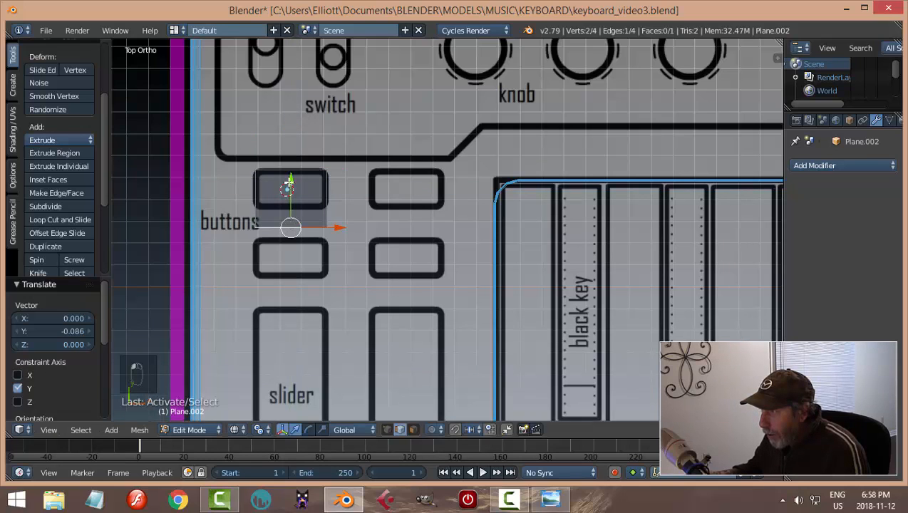
{"action": "left_click_drag", "start_coordinate": [289, 183], "coordinate": [293, 163]}
Select the whole plane and widen it slightly along X, by about 1.05, to fill the button outline
{"action": "key", "text": "a"}
{"action": "key", "text": "a"}
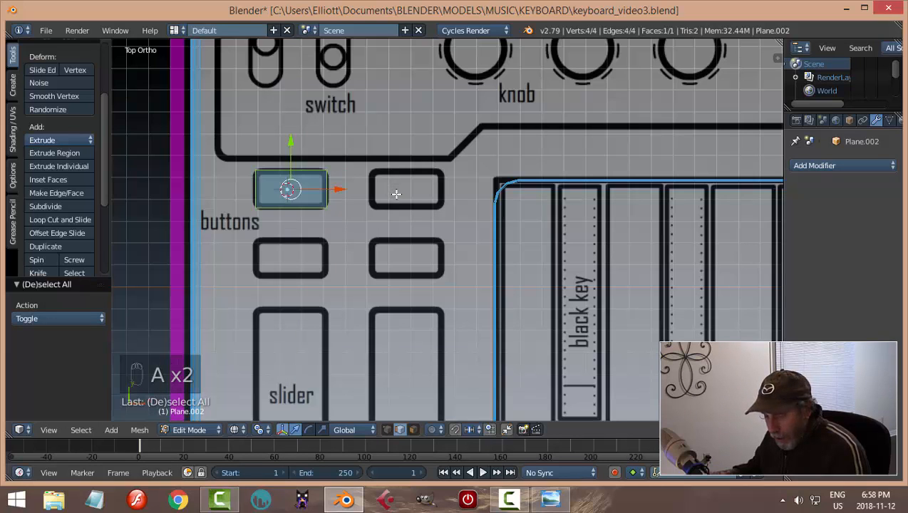
{"action": "key", "text": "s"}
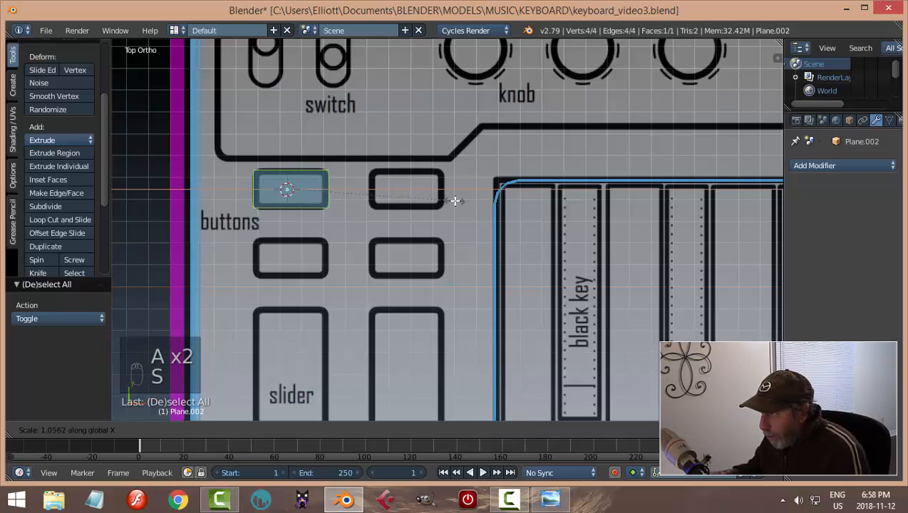
{"action": "left_click", "coordinate": [452, 199]}
Raise the plane 1.128 along Z to the top of the keyboard body and extrude it about 0.079 into a box
{"action": "key", "text": "a"}
{"action": "key", "text": "a"}
{"action": "middle_click_drag", "start_coordinate": [385, 245], "coordinate": [434, 205]}
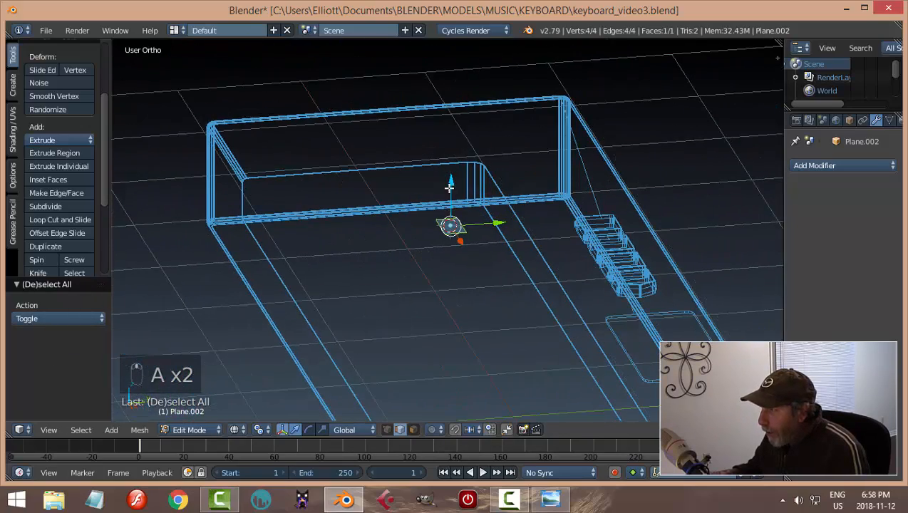
{"action": "left_click_drag", "start_coordinate": [450, 186], "coordinate": [450, 56]}
{"action": "middle_click_drag", "start_coordinate": [465, 118], "coordinate": [441, 217]}
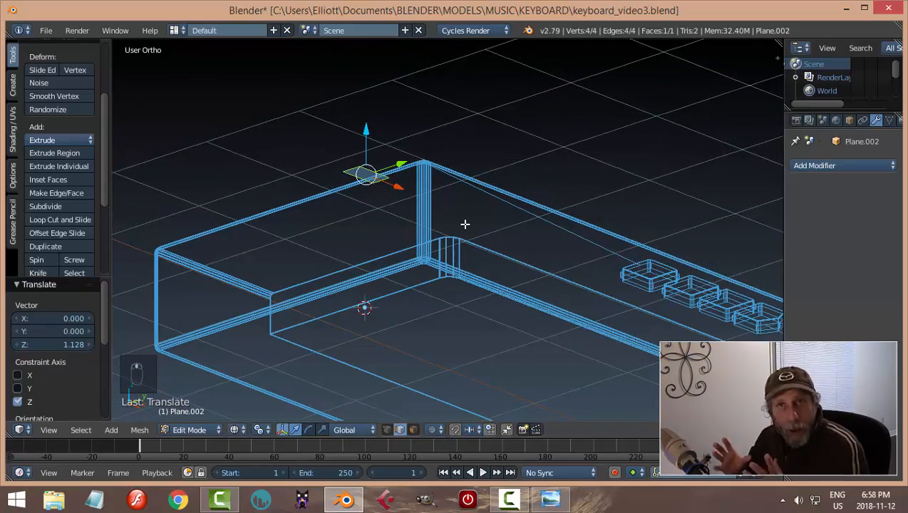
{"action": "key", "text": "e"}
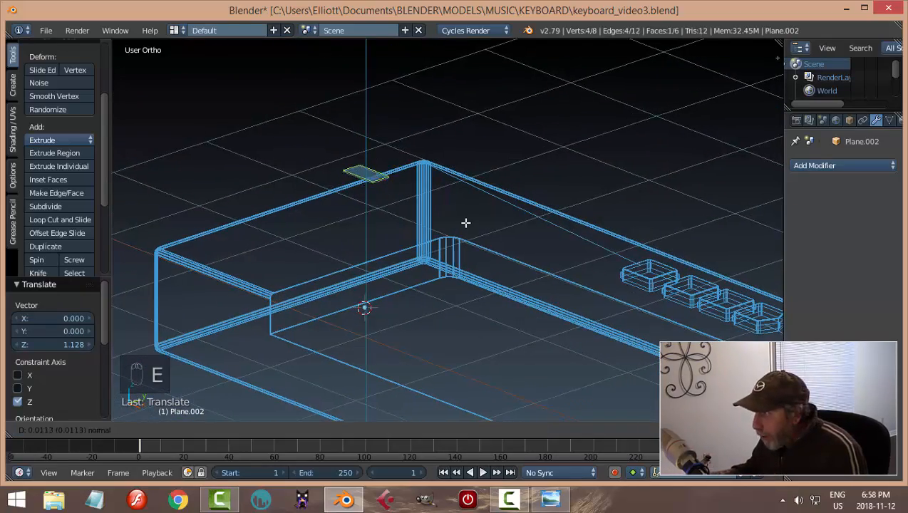
{"action": "left_click", "coordinate": [465, 215]}
Select the vertical corner edges of the new button box
{"action": "scroll", "coordinate": [397, 209], "scroll_direction": "up", "scroll_amount": 4}
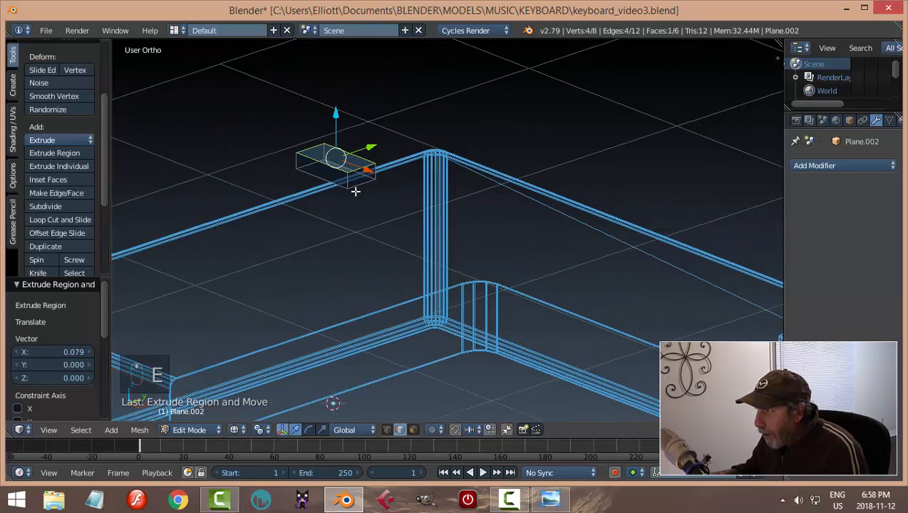
{"action": "right_click", "coordinate": [350, 189]}
{"action": "scroll", "coordinate": [363, 189], "scroll_direction": "up", "scroll_amount": 3}
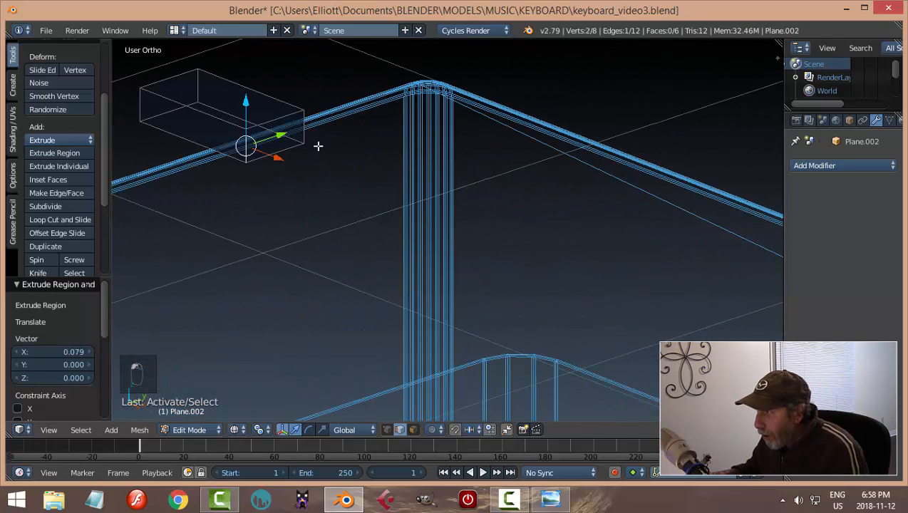
{"action": "right_click", "coordinate": [303, 126], "text": "shift"}
{"action": "right_click", "coordinate": [198, 80], "text": "shift"}
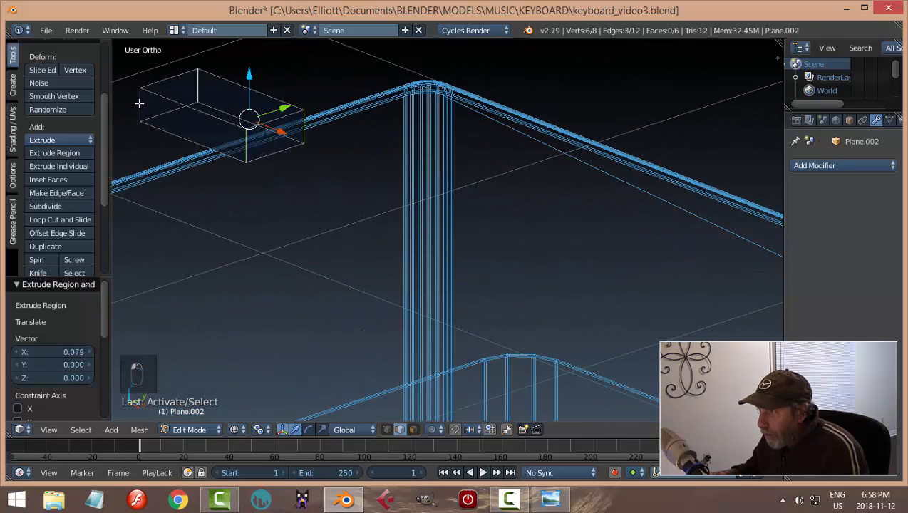
Bevel the button block's four vertical edges by about 0.013 with 3 segments and clear the selection
{"action": "key", "text": "ctrl+b"}
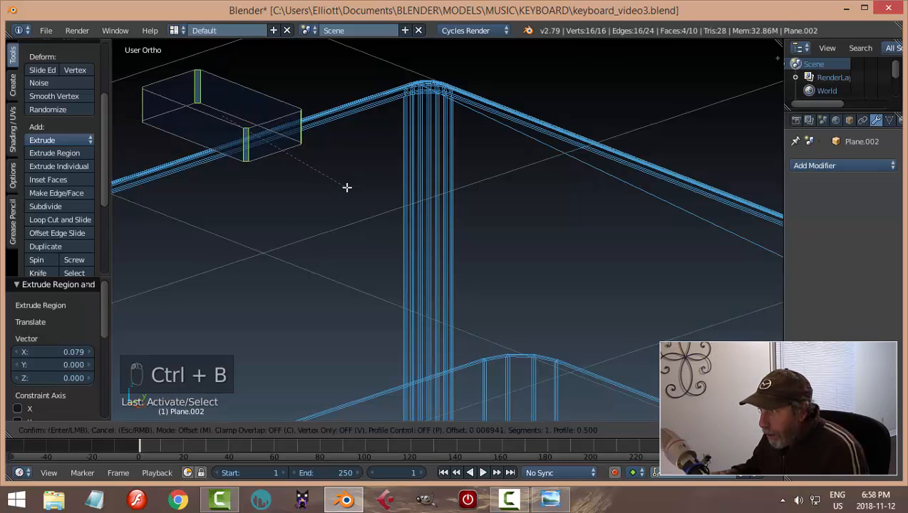
{"action": "scroll", "coordinate": [346, 187], "scroll_direction": "up", "scroll_amount": 2}
{"action": "left_click", "coordinate": [348, 189]}
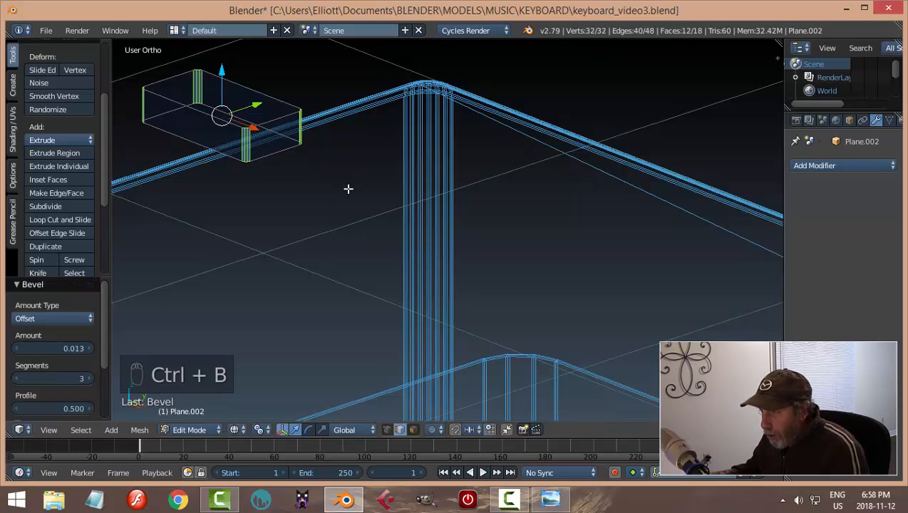
{"action": "key", "text": "a"}
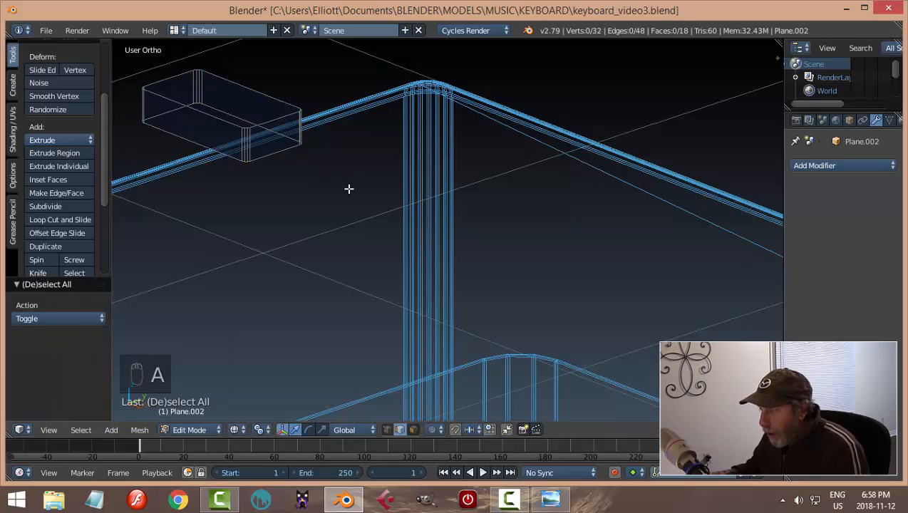
Bevel the edge loop around the block's top face by about 0.009 and clear the selection
{"action": "right_click", "coordinate": [275, 117], "text": "alt"}
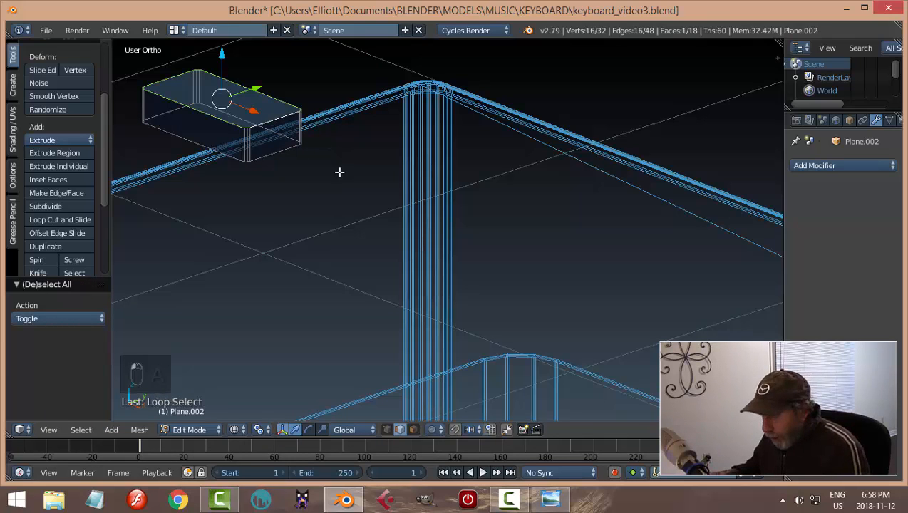
{"action": "key", "text": "ctrl+b"}
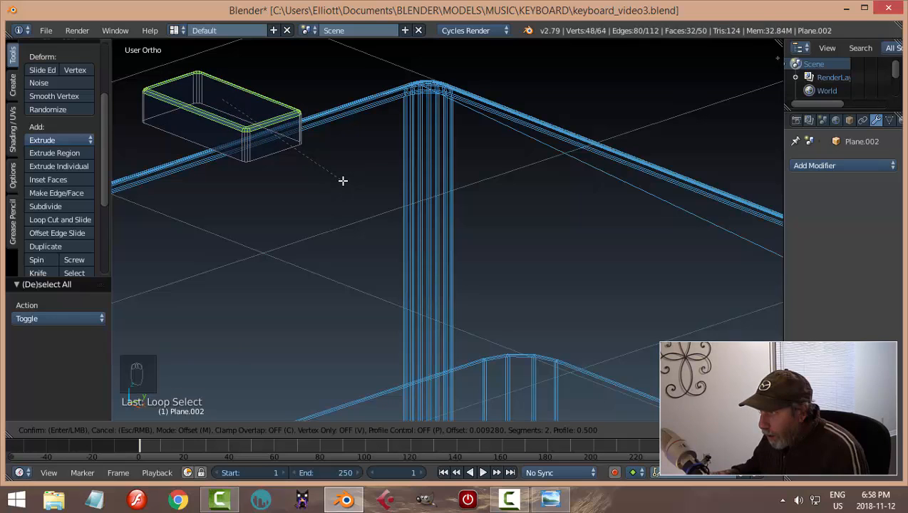
{"action": "left_click", "coordinate": [342, 181]}
{"action": "key", "text": "a"}
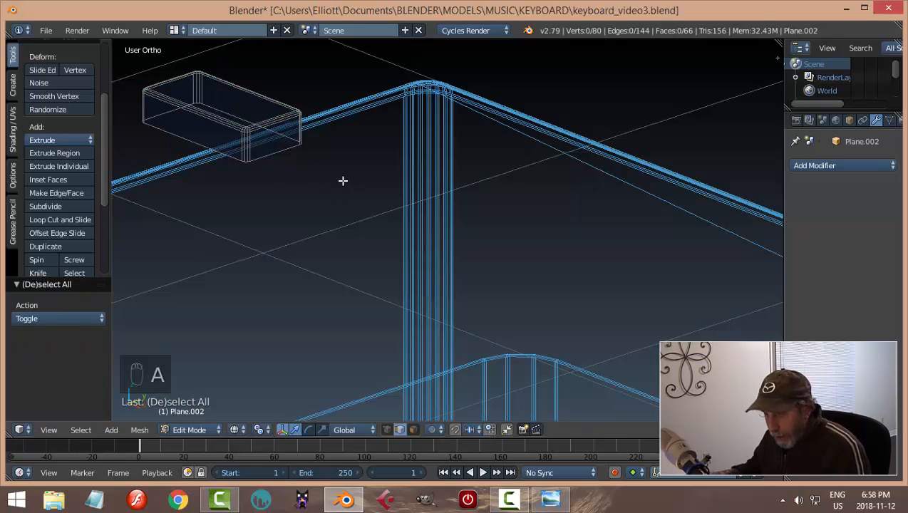
Return to solid shading, leave Edit Mode and set the button's origin to its geometry
{"action": "key", "text": "z"}
{"action": "left_click", "coordinate": [343, 235]}
{"action": "scroll", "coordinate": [336, 223], "scroll_direction": "down", "scroll_amount": 4}
{"action": "key", "text": "Tab"}
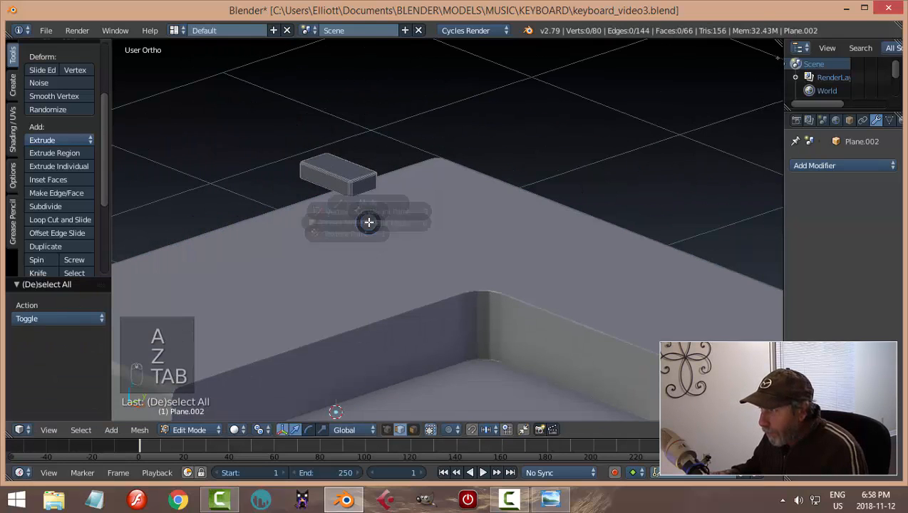
{"action": "scroll", "coordinate": [434, 322], "scroll_direction": "down", "scroll_amount": 3}
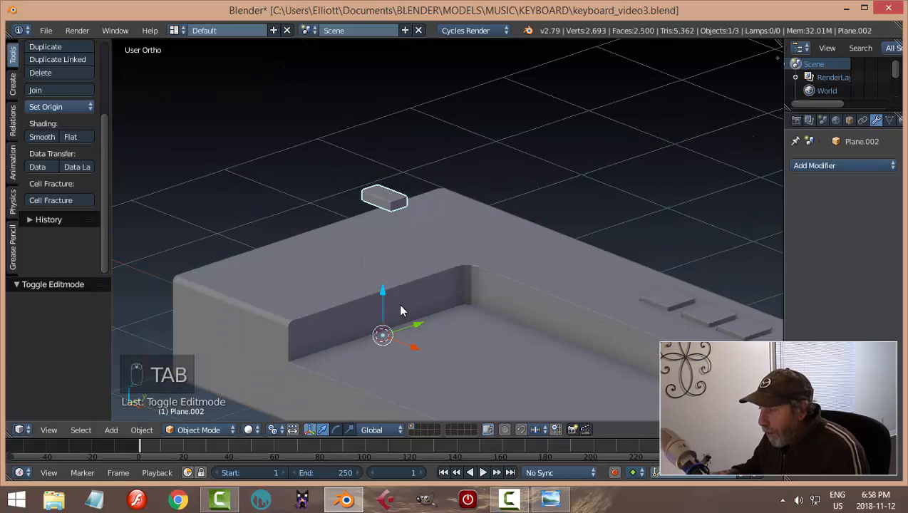
{"action": "middle_click_drag", "start_coordinate": [397, 303], "coordinate": [408, 318]}
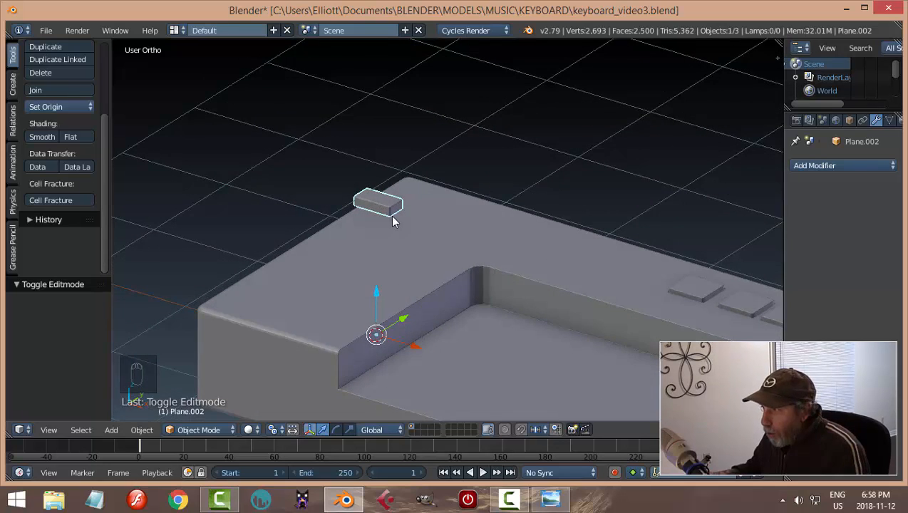
{"action": "left_click", "coordinate": [60, 106]}
{"action": "left_click", "coordinate": [75, 134]}
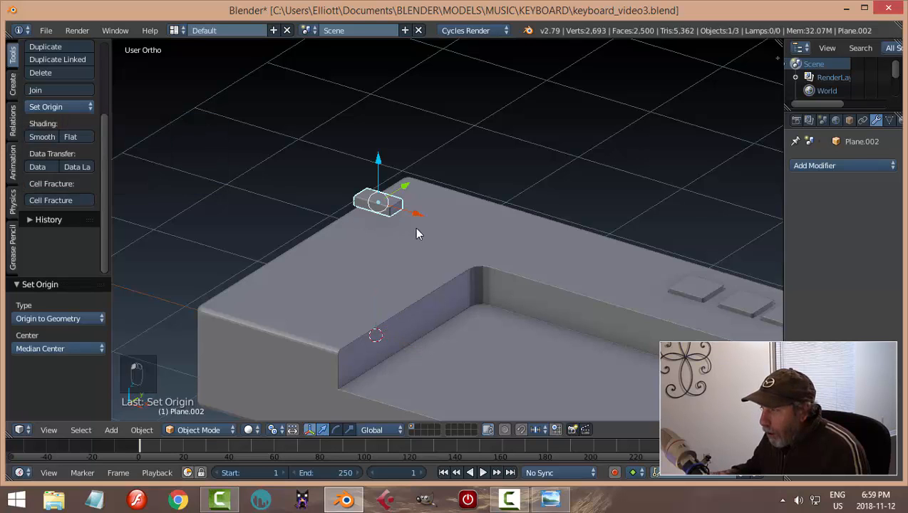
Lower the button along Z by about 0.277, then by a further 0.030 in wireframe side view, sinking it into the keyboard's top surface
{"action": "middle_click_drag", "start_coordinate": [414, 227], "coordinate": [424, 227]}
{"action": "left_click_drag", "start_coordinate": [391, 164], "coordinate": [389, 193]}
{"action": "key", "text": "KP_3"}
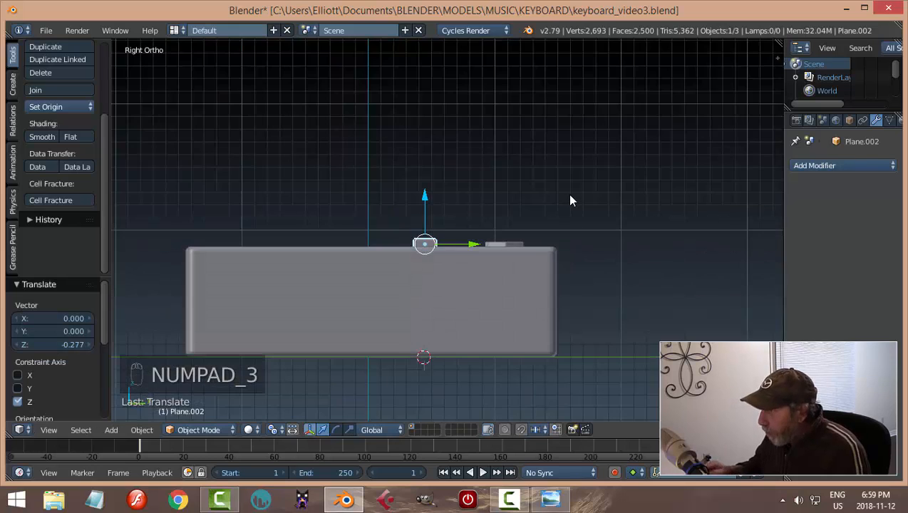
{"action": "key", "text": "z"}
{"action": "left_click", "coordinate": [666, 197]}
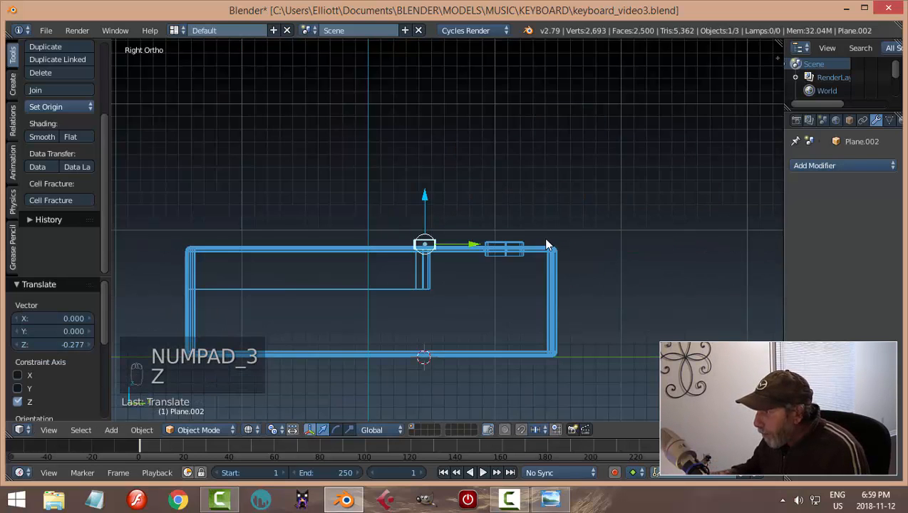
{"action": "scroll", "coordinate": [542, 252], "scroll_direction": "up", "scroll_amount": 4}
{"action": "scroll", "coordinate": [542, 252], "scroll_direction": "up", "scroll_amount": 2}
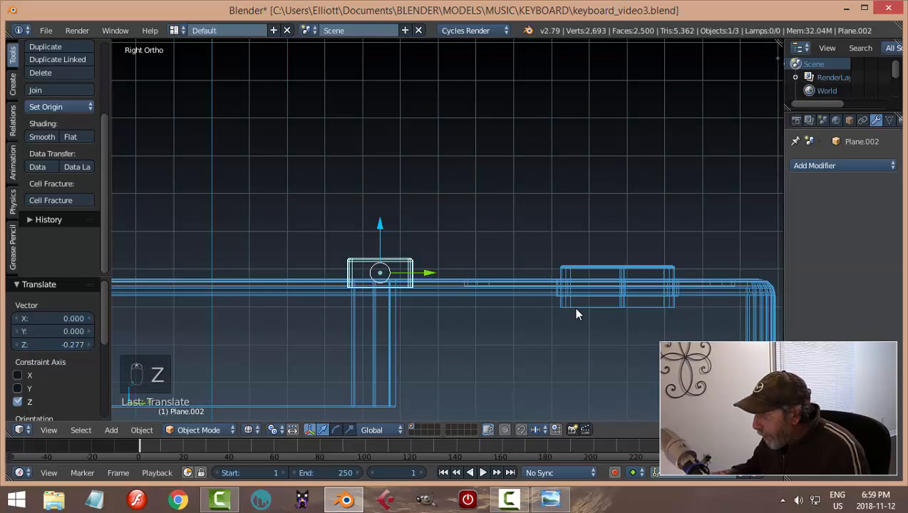
{"action": "key", "text": "g"}
{"action": "key", "text": "z"}
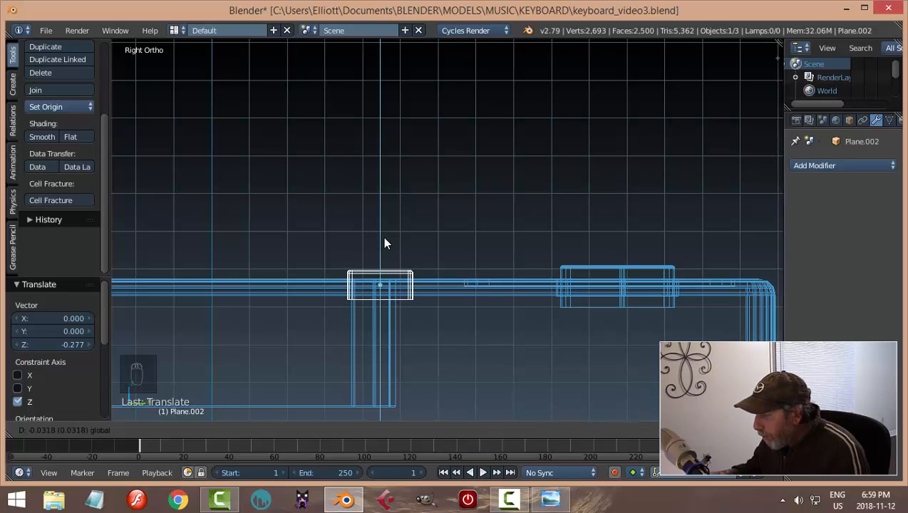
{"action": "left_click", "coordinate": [385, 239]}
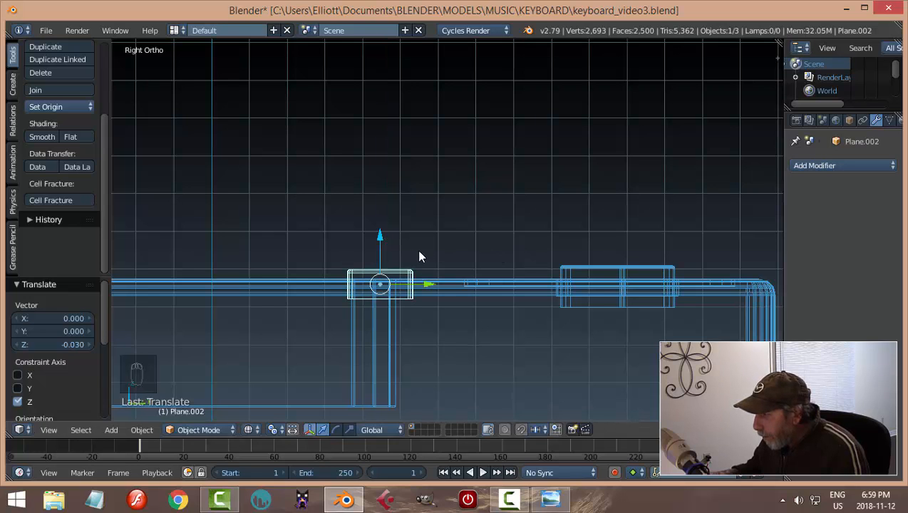
Raise the button along Z by about 0.022 so it stands further above the keyboard's top surface
{"action": "middle_click_drag", "start_coordinate": [419, 257], "coordinate": [472, 243]}
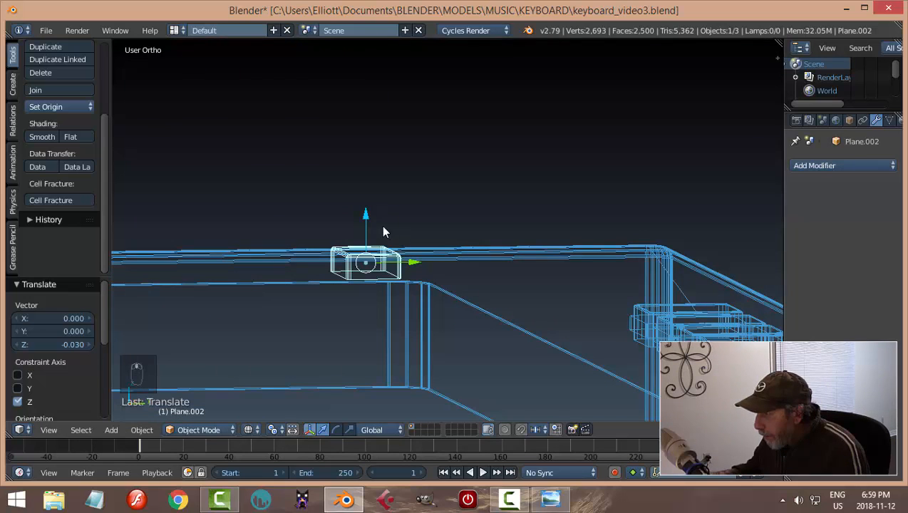
{"action": "key", "text": "KP_3"}
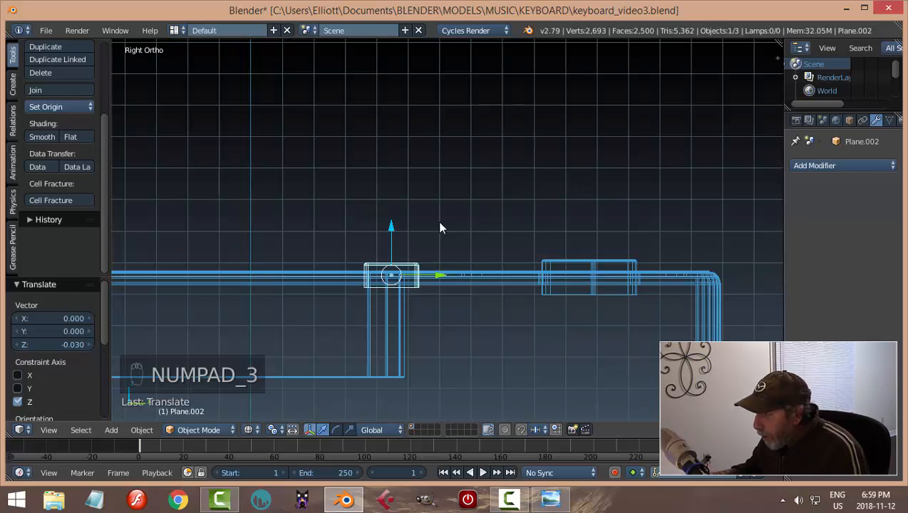
{"action": "scroll", "coordinate": [432, 240], "scroll_direction": "up", "scroll_amount": 2}
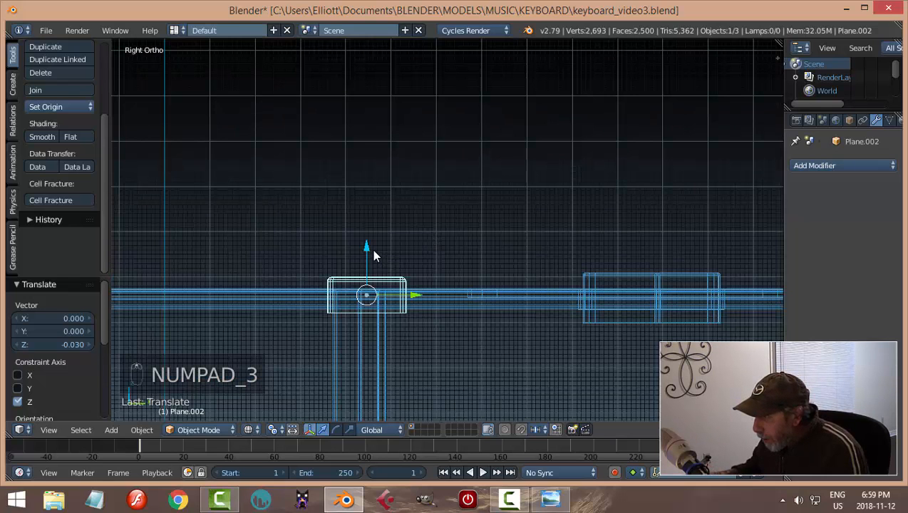
{"action": "left_click_drag", "start_coordinate": [366, 246], "coordinate": [366, 235]}
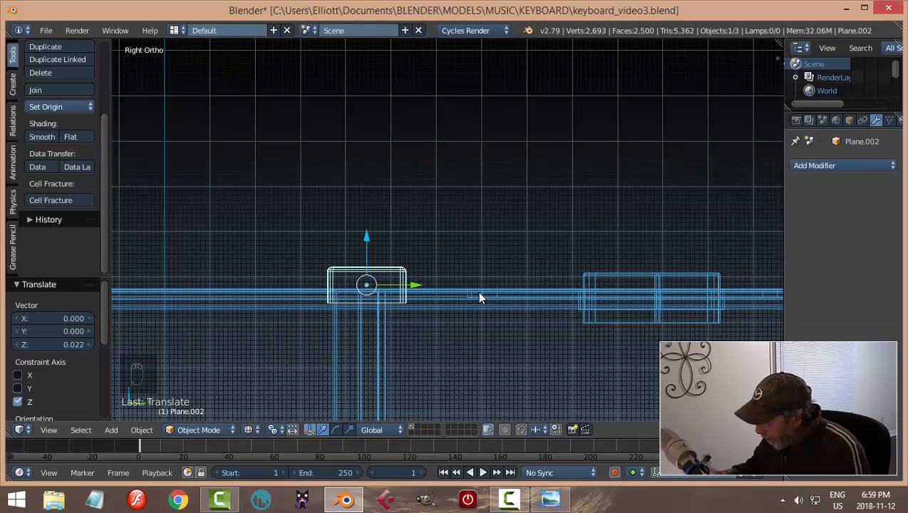
Duplicate the button about 0.532 along X onto the second button outline of the first row in the reference image
{"action": "key", "text": "KP_7"}
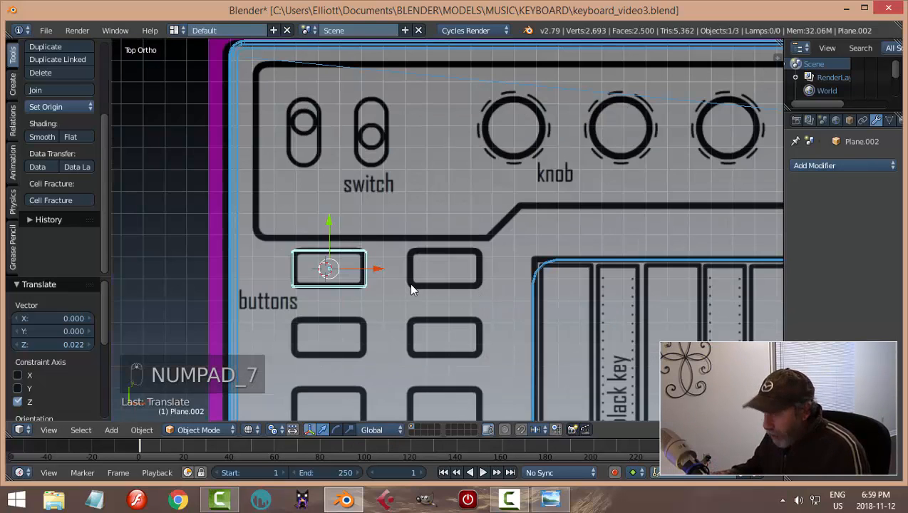
{"action": "key", "text": "shift+d"}
{"action": "key", "text": "x"}
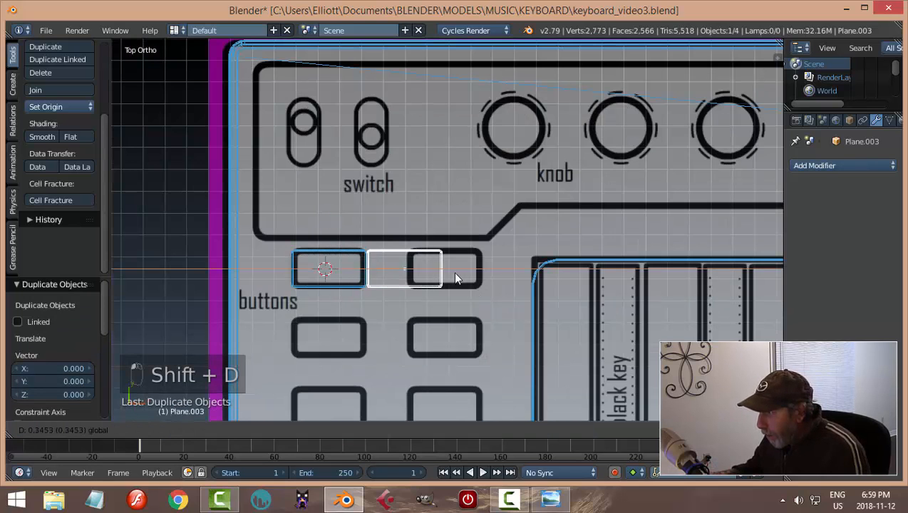
{"action": "left_click", "coordinate": [490, 286]}
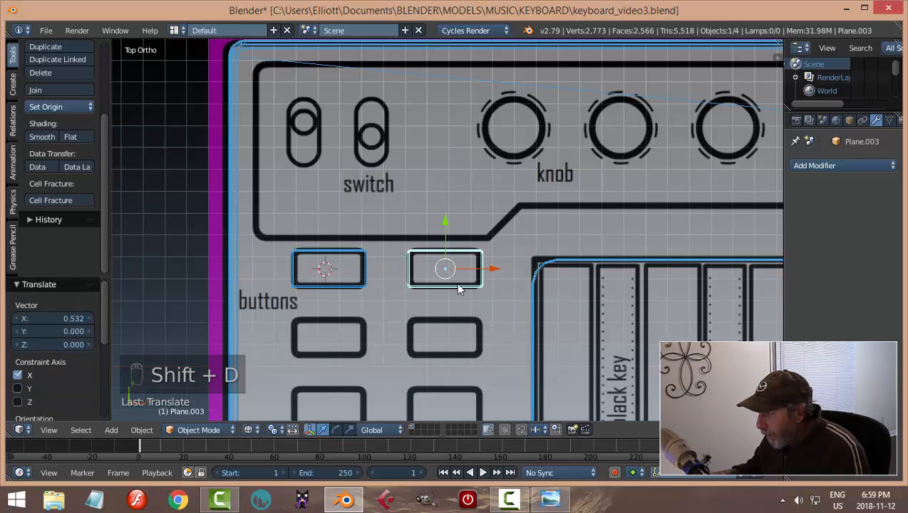
Duplicate both first-row buttons about -0.315 along Y onto the second row of button outlines
{"action": "left_click", "coordinate": [355, 259], "text": "shift"}
{"action": "middle_click_drag", "start_coordinate": [480, 323], "coordinate": [462, 257], "text": "shift"}
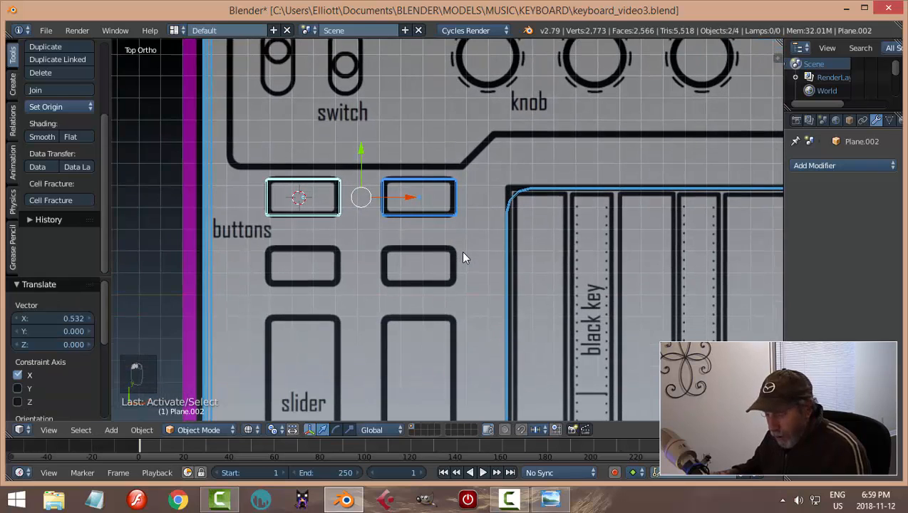
{"action": "key", "text": "shift+d"}
{"action": "key", "text": "y"}
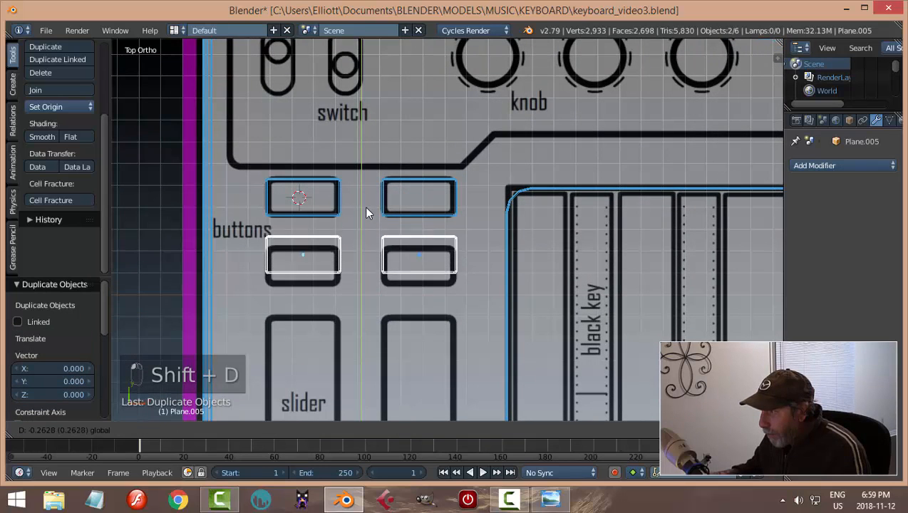
{"action": "left_click", "coordinate": [369, 217]}
Duplicate the second-row buttons about -0.315 along Y onto the upper ends of the two slider outlines
{"action": "middle_click_drag", "start_coordinate": [406, 237], "coordinate": [418, 187], "text": "shift"}
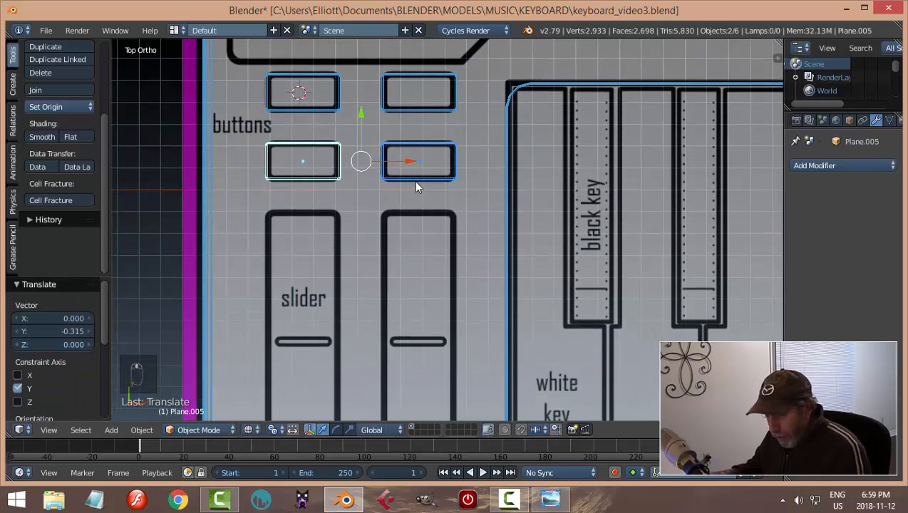
{"action": "key", "text": "shift+d"}
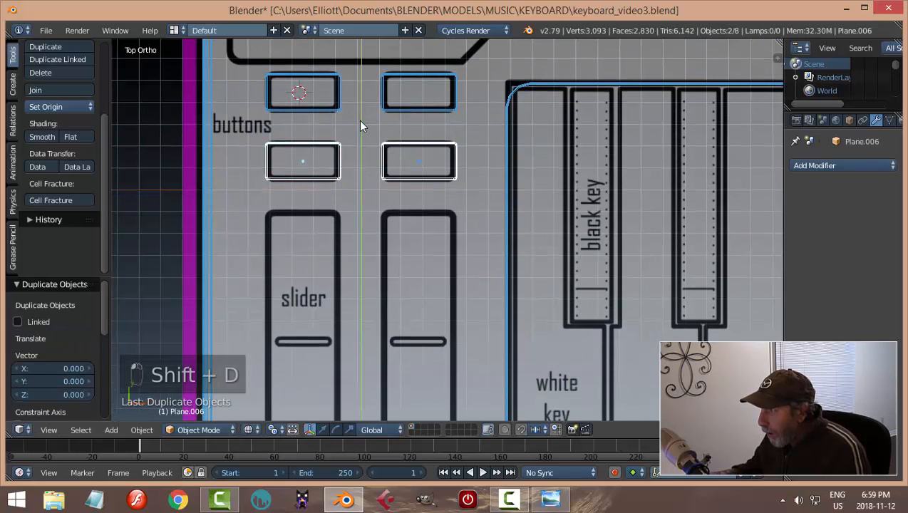
{"action": "key", "text": "y"}
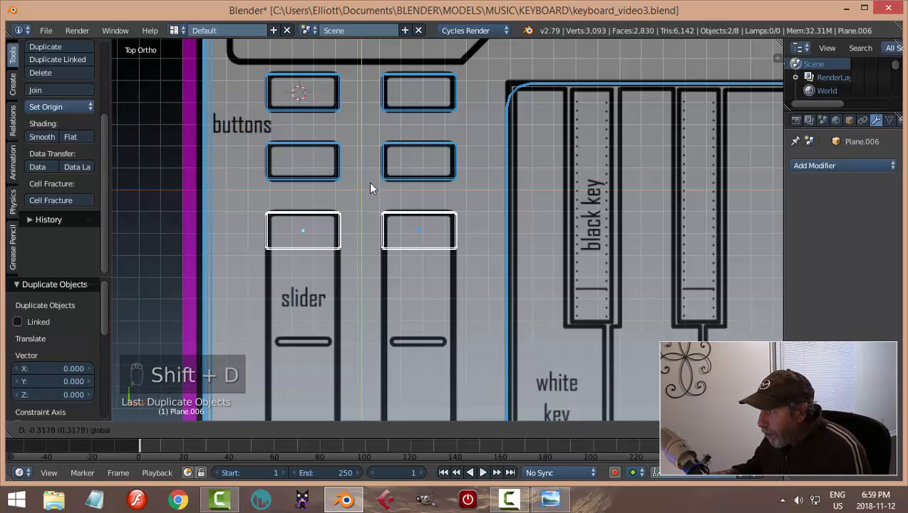
{"action": "left_click", "coordinate": [369, 188]}
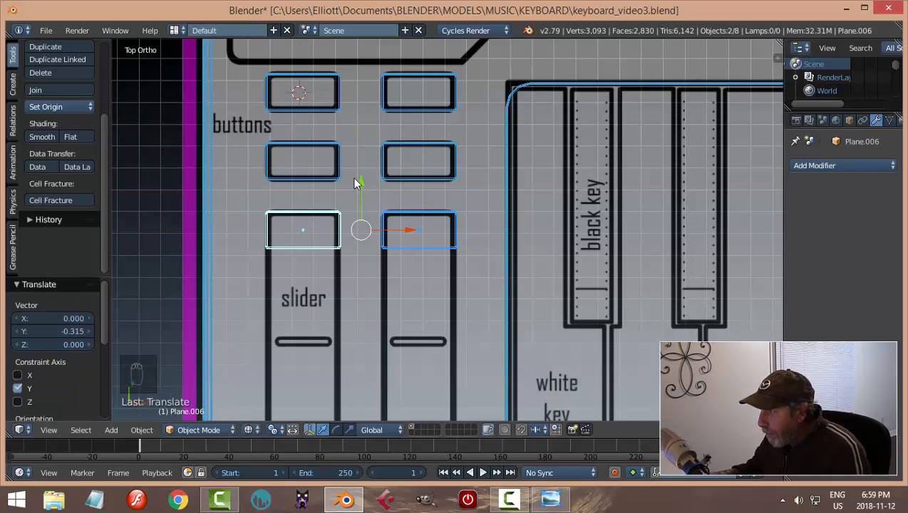
Join the four buttons of the first two rows into one object and set its origin to its geometry
{"action": "right_click", "coordinate": [314, 115]}
{"action": "right_click", "coordinate": [408, 107], "text": "shift"}
{"action": "right_click", "coordinate": [413, 140], "text": "shift"}
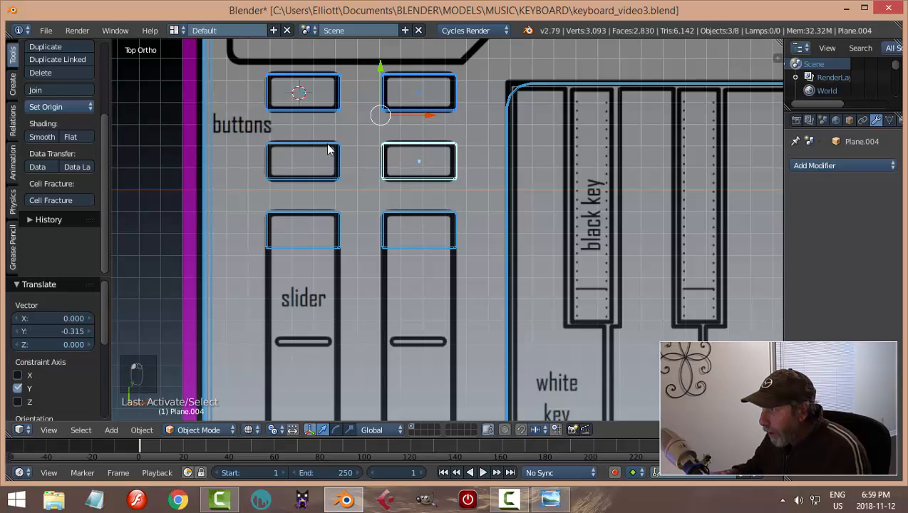
{"action": "right_click", "coordinate": [329, 148], "text": "shift"}
{"action": "key", "text": "ctrl+j"}
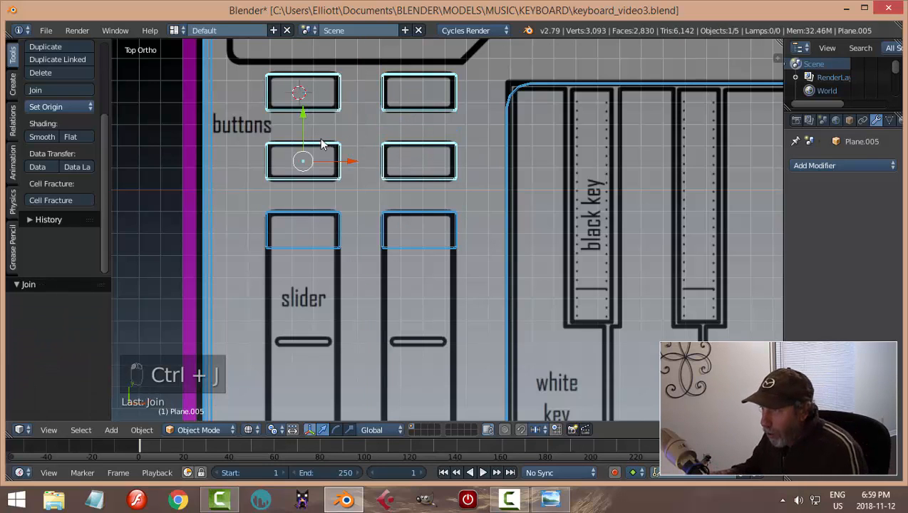
{"action": "left_click", "coordinate": [43, 106]}
{"action": "left_click", "coordinate": [69, 135]}
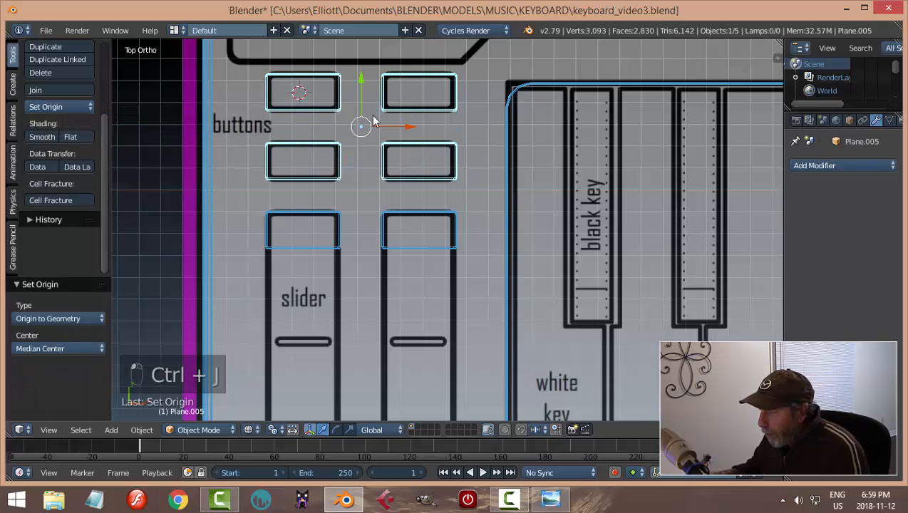
Join the two third-row blocks over the slider outlines into one object
{"action": "middle_click_drag", "start_coordinate": [508, 180], "coordinate": [485, 148]}
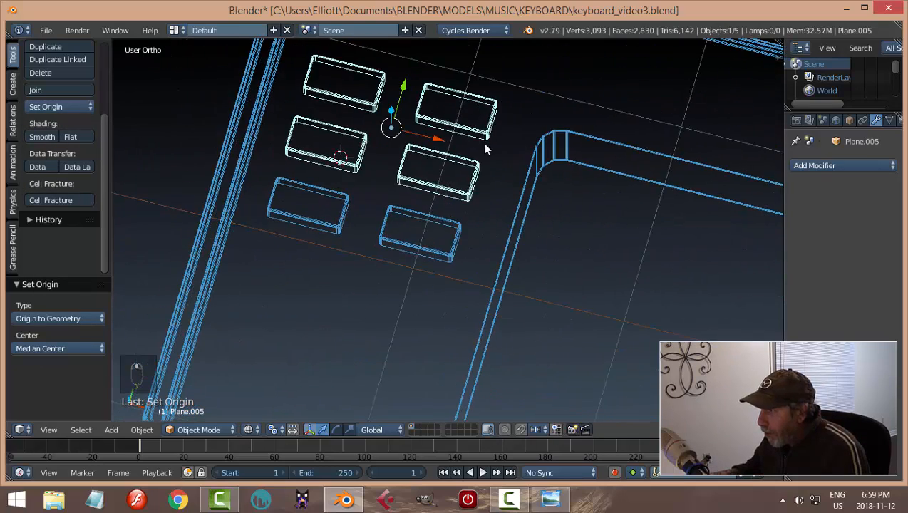
{"action": "right_click", "coordinate": [401, 218]}
{"action": "right_click", "coordinate": [325, 198], "text": "shift"}
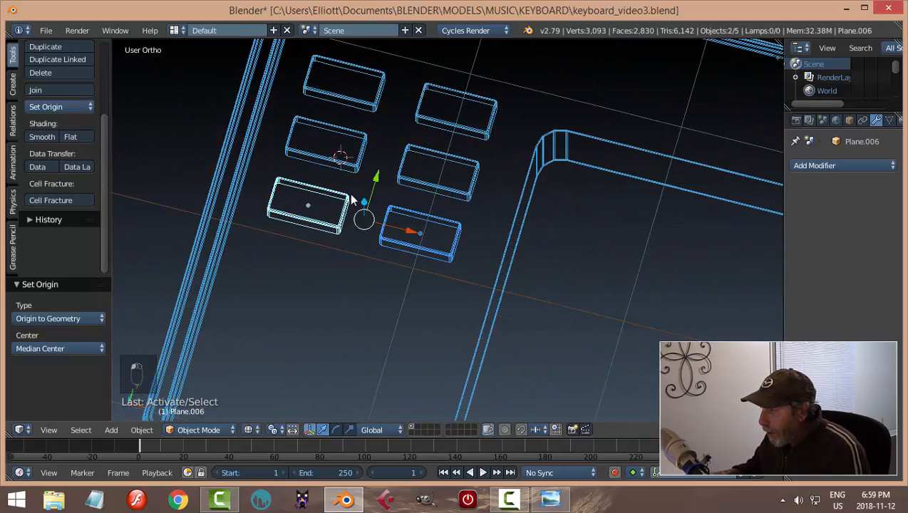
{"action": "key", "text": "KP_7"}
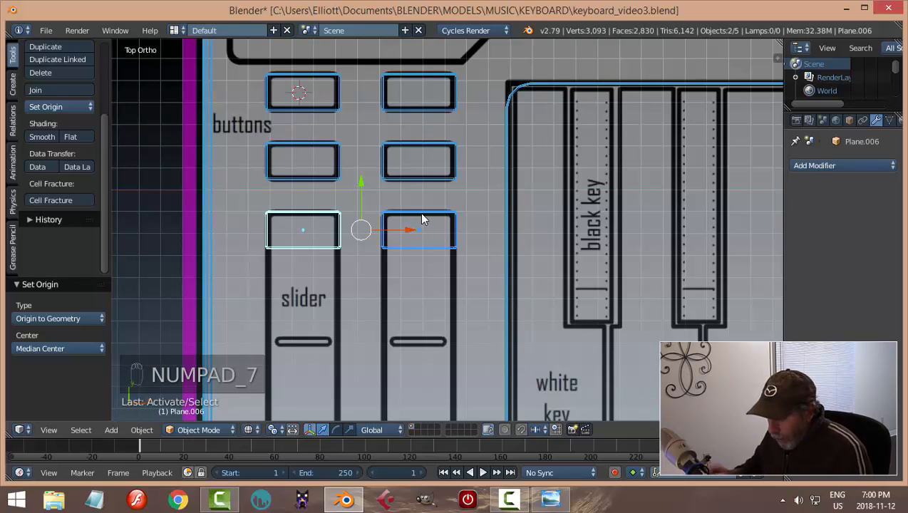
{"action": "key", "text": "ctrl+j"}
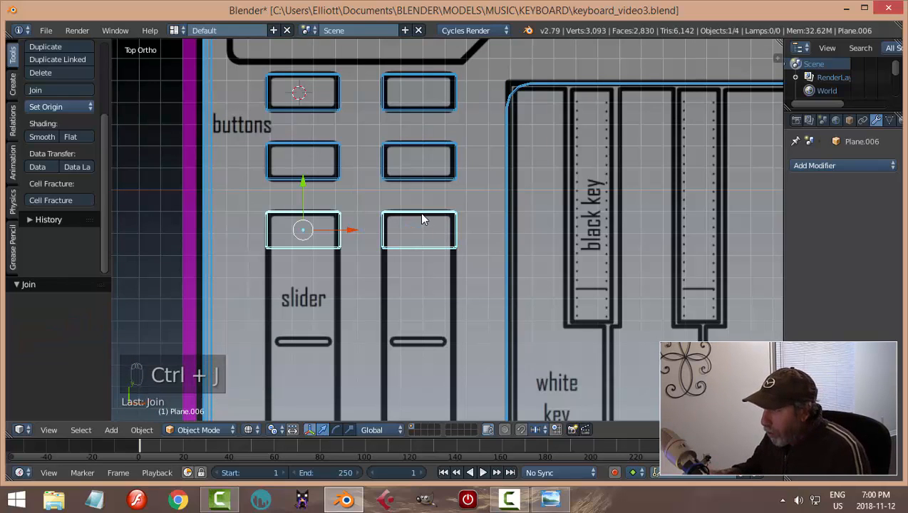
Set the joined slider blocks' origin to their geometry and open their mesh in Edit Mode with vertex selection
{"action": "left_click", "coordinate": [60, 106]}
{"action": "left_click", "coordinate": [77, 138]}
{"action": "key", "text": "Tab"}
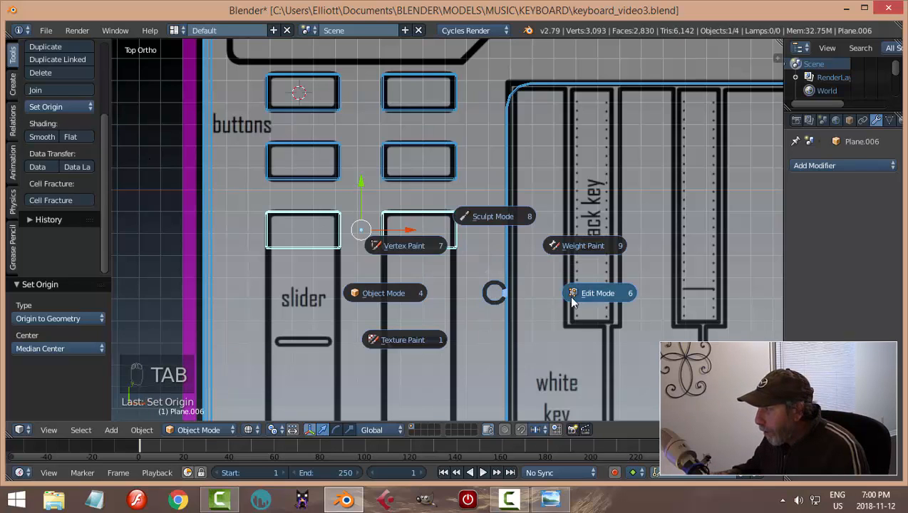
{"action": "key", "text": "ctrl+Tab"}
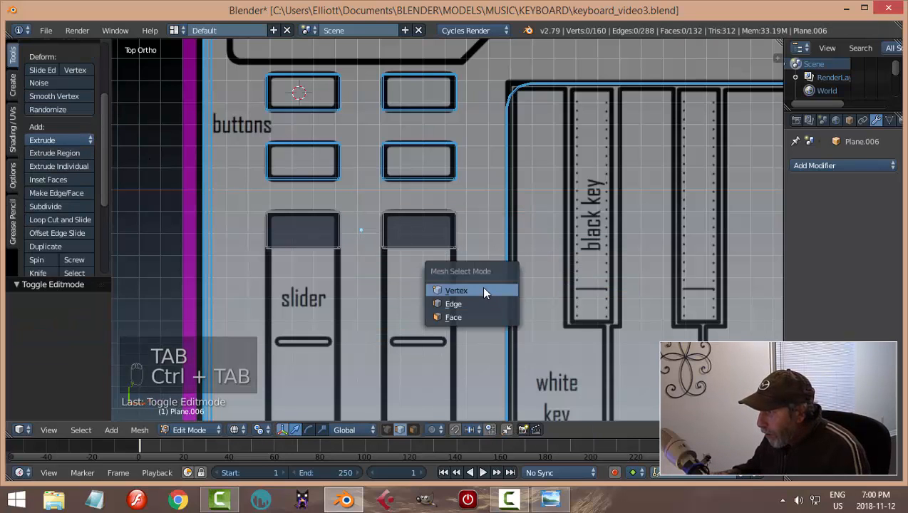
{"action": "left_click", "coordinate": [481, 288]}
Stretch the lower edges of both slider blocks down along Y to the bottoms of their outlines, and return to Object Mode in solid shading
{"action": "scroll", "coordinate": [485, 308], "scroll_direction": "down", "scroll_amount": 3}
{"action": "middle_click_drag", "start_coordinate": [482, 318], "coordinate": [489, 261], "text": "shift"}
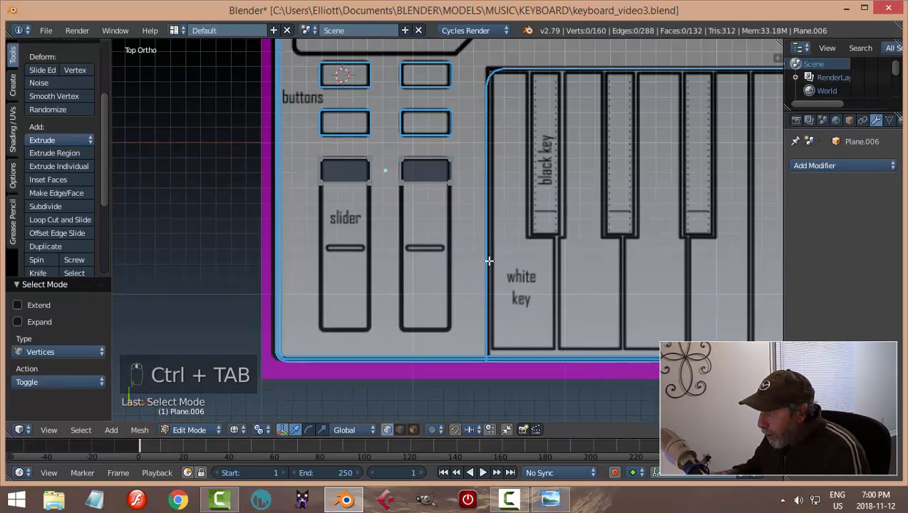
{"action": "key", "text": "b"}
{"action": "left_click_drag", "start_coordinate": [492, 177], "coordinate": [321, 183]}
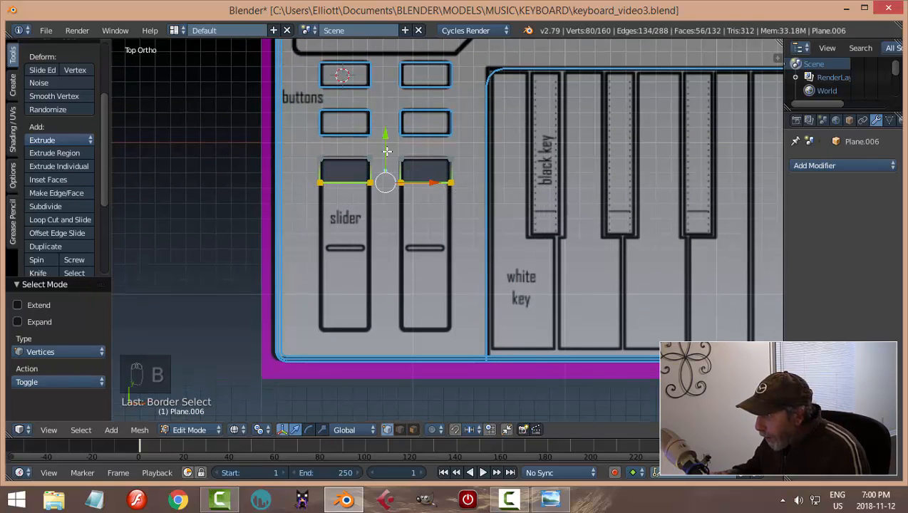
{"action": "left_click_drag", "start_coordinate": [386, 151], "coordinate": [396, 286]}
{"action": "key", "text": "a"}
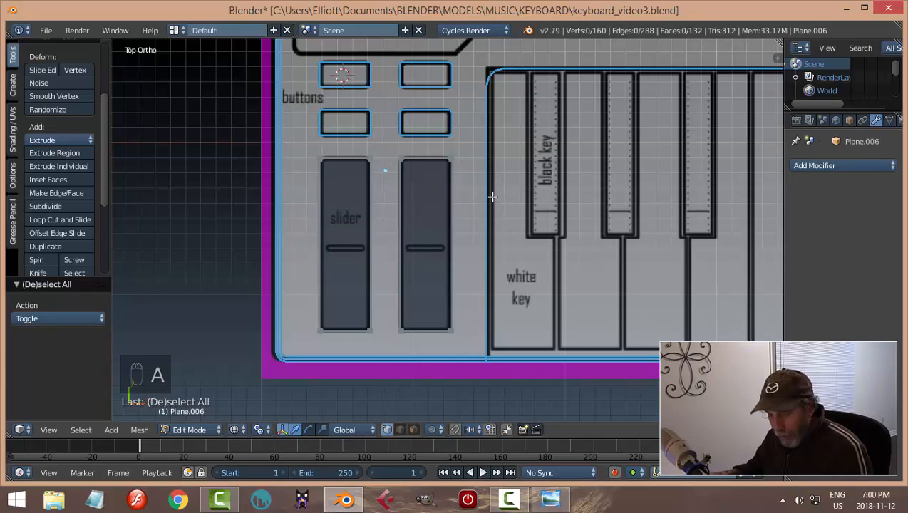
{"action": "key", "text": "z"}
{"action": "left_click", "coordinate": [499, 271]}
{"action": "mouse_move", "coordinate": [499, 271]}
{"action": "middle_mouse_down"}
{"action": "mouse_move", "coordinate": [446, 178]}
{"action": "mouse_move", "coordinate": [501, 145]}
{"action": "middle_mouse_up"}
{"action": "key", "text": "Tab"}
{"action": "left_click", "coordinate": [397, 146]}
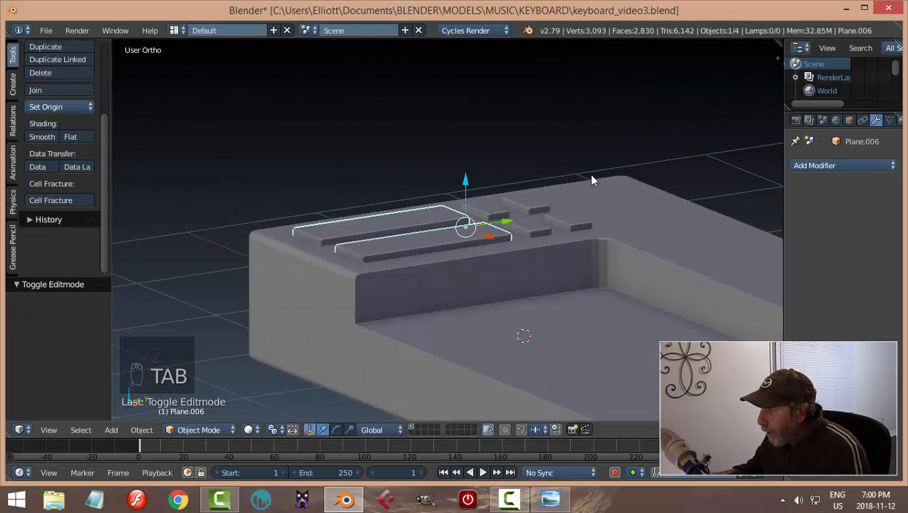
Cut the four joined buttons out of the keyboard body with a Boolean modifier set to Difference, and apply it
{"action": "middle_click_drag", "start_coordinate": [588, 176], "coordinate": [492, 209]}
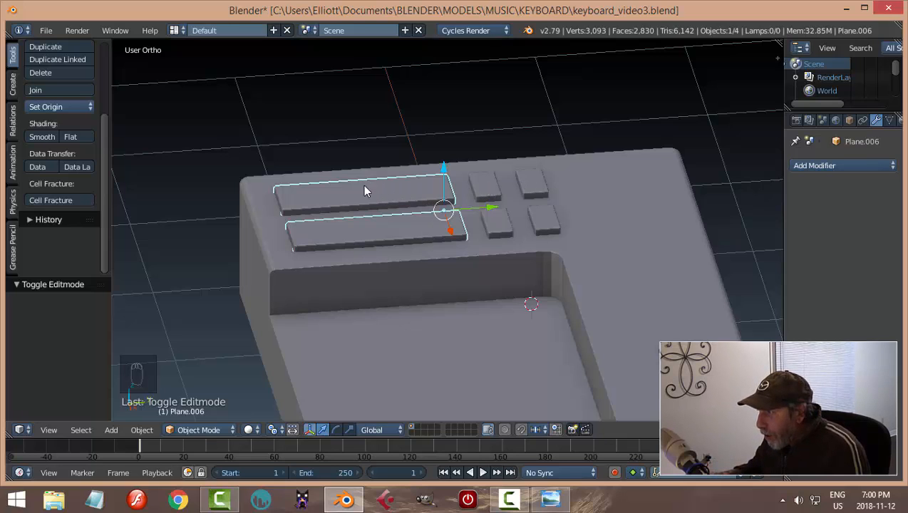
{"action": "right_click", "coordinate": [494, 189]}
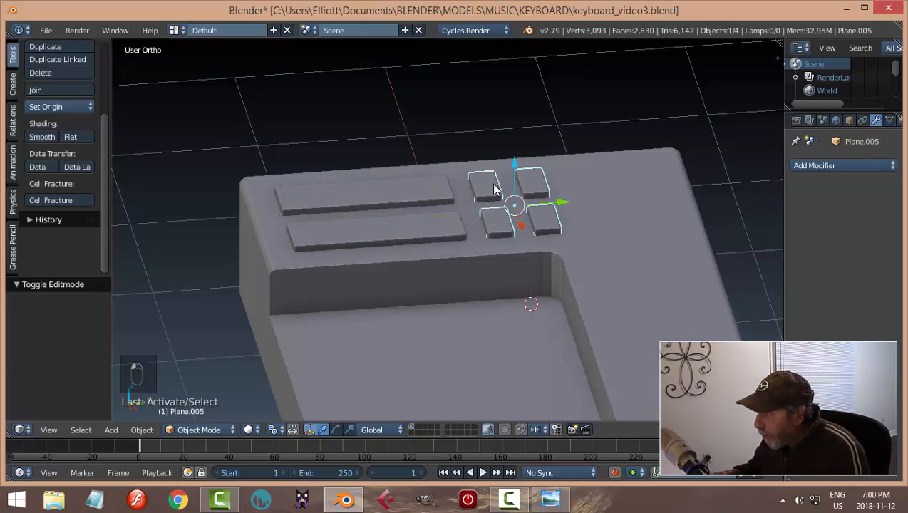
{"action": "middle_click_drag", "start_coordinate": [611, 288], "coordinate": [549, 243]}
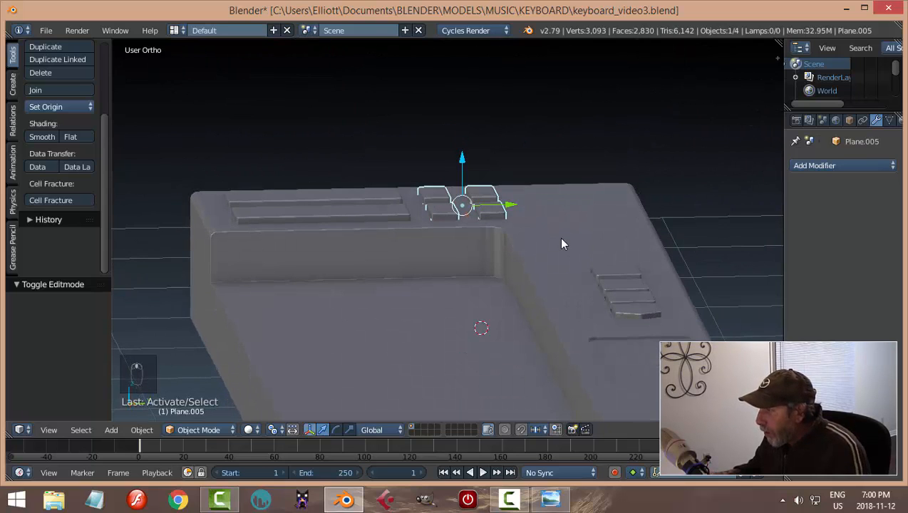
{"action": "right_click", "coordinate": [564, 243]}
{"action": "left_click", "coordinate": [803, 165]}
{"action": "left_click", "coordinate": [619, 227]}
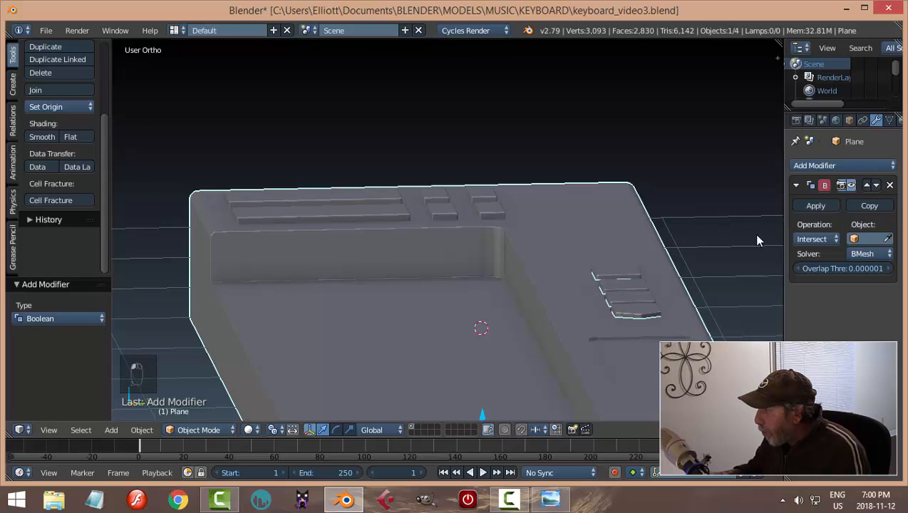
{"action": "left_click", "coordinate": [812, 239]}
{"action": "left_click", "coordinate": [805, 192]}
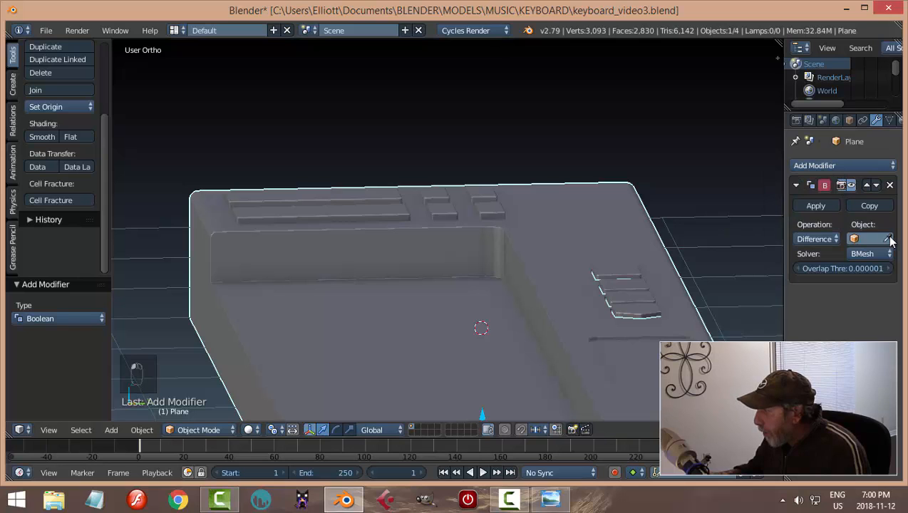
{"action": "left_click", "coordinate": [888, 239]}
{"action": "left_click", "coordinate": [493, 203]}
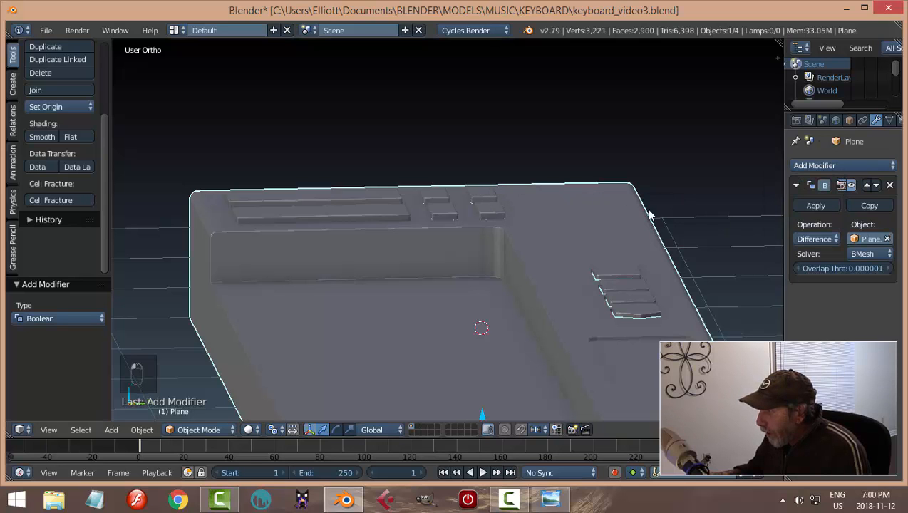
{"action": "left_click", "coordinate": [813, 207]}
Temporarily hide the four buttons to check their recesses, unhide them, and save over keyboard_video3.blend
{"action": "right_click", "coordinate": [500, 210]}
{"action": "key", "text": "h"}
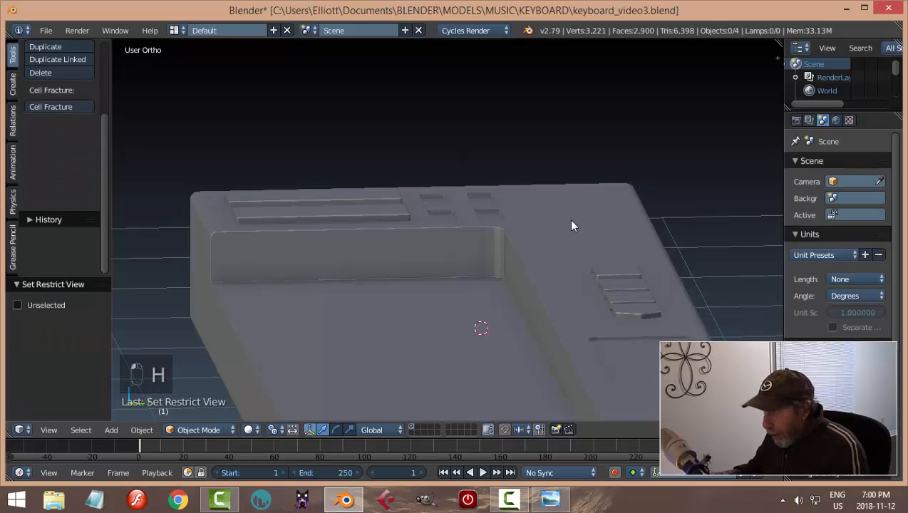
{"action": "middle_click_drag", "start_coordinate": [494, 206], "coordinate": [543, 223]}
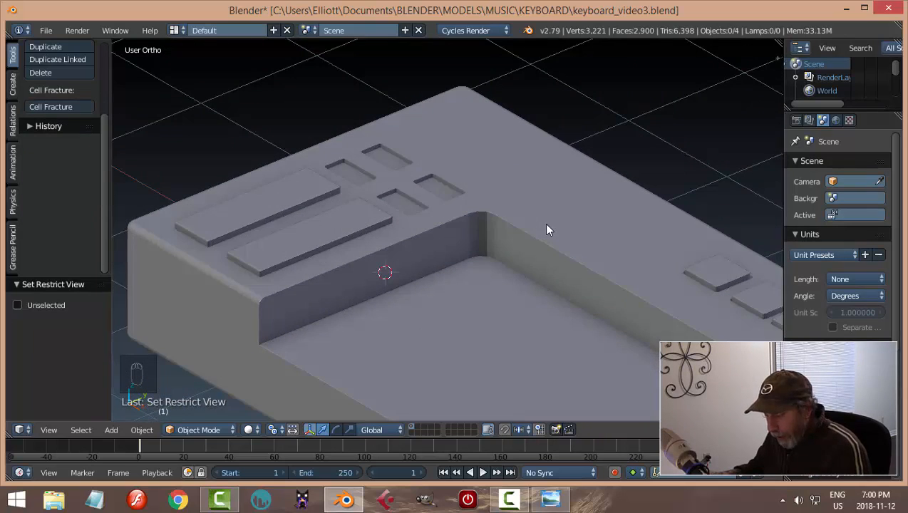
{"action": "key", "text": "alt+h"}
{"action": "key", "text": "ctrl+s"}
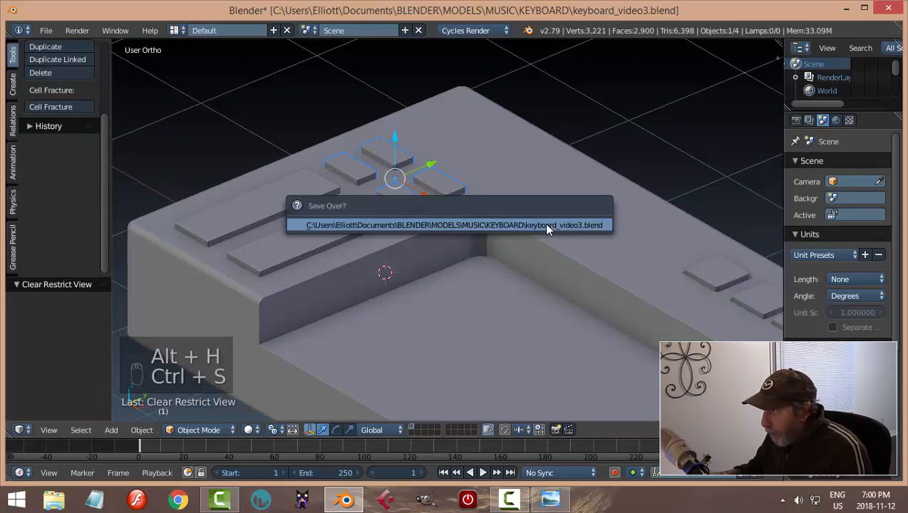
{"action": "left_click", "coordinate": [548, 228]}
{"action": "right_click", "coordinate": [340, 236]}
{"action": "right_click", "coordinate": [564, 202]}
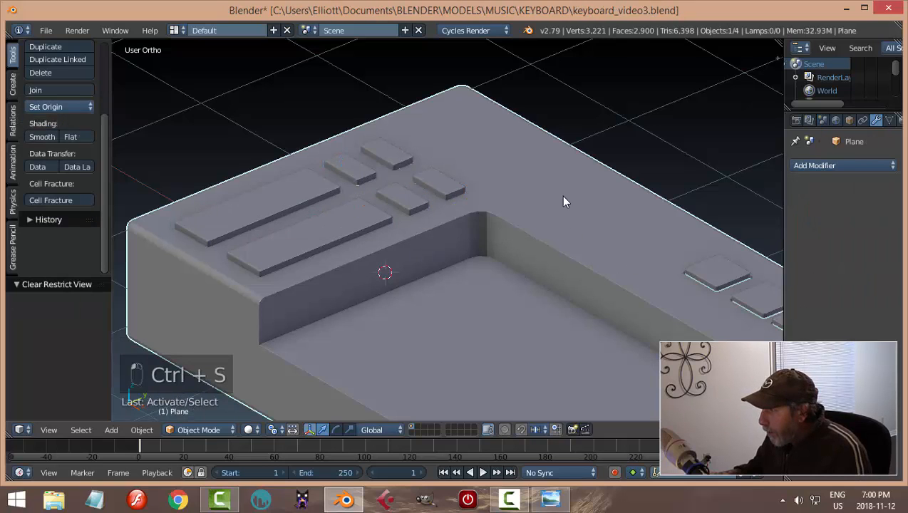
{"action": "left_click", "coordinate": [813, 165]}
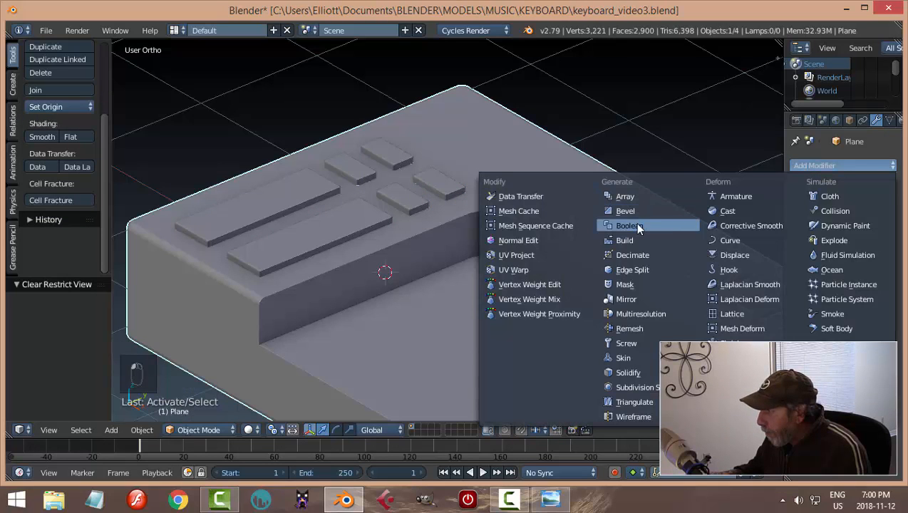
{"action": "left_click", "coordinate": [505, 152]}
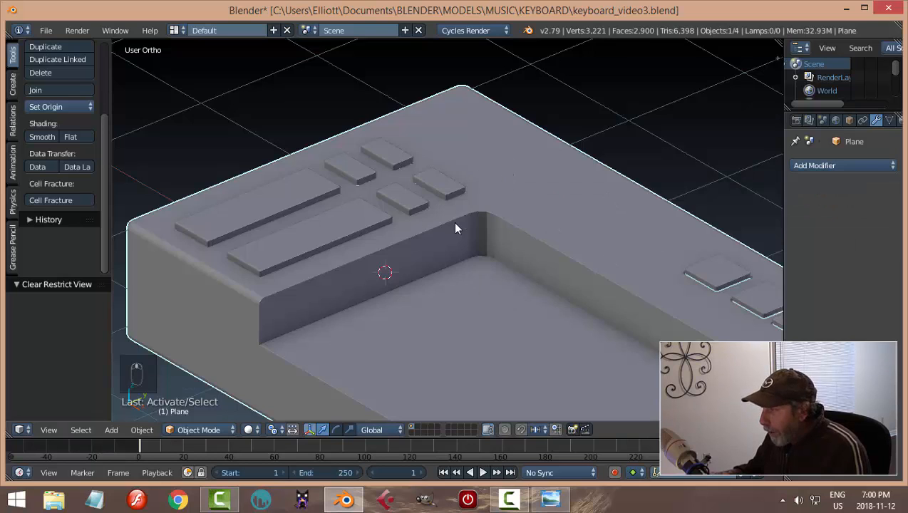
Select the slider blocks and compare how deeply they and the buttons sink into the body, using the right-side wireframe view
{"action": "middle_click_drag", "start_coordinate": [455, 223], "coordinate": [414, 208]}
{"action": "right_click", "coordinate": [365, 208]}
{"action": "key", "text": "KP_3"}
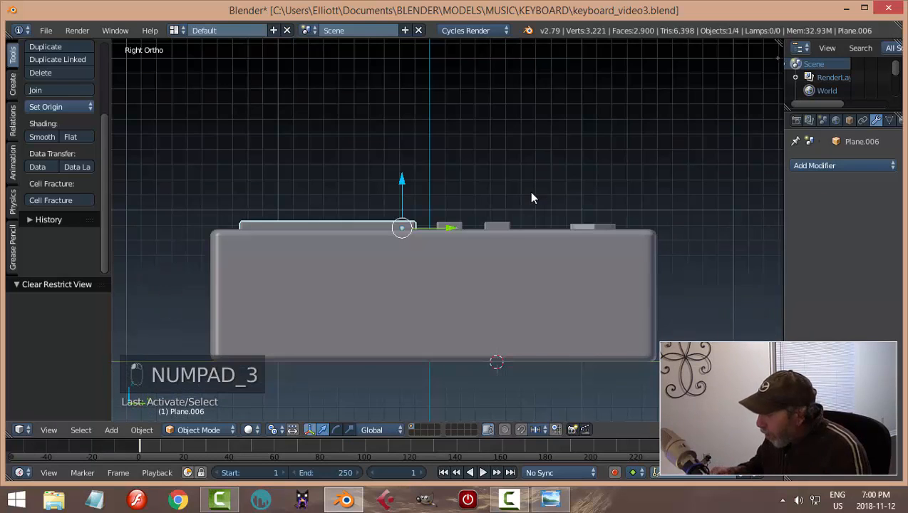
{"action": "key", "text": "z"}
{"action": "left_click", "coordinate": [614, 195]}
{"action": "scroll", "coordinate": [353, 243], "scroll_direction": "up", "scroll_amount": 4}
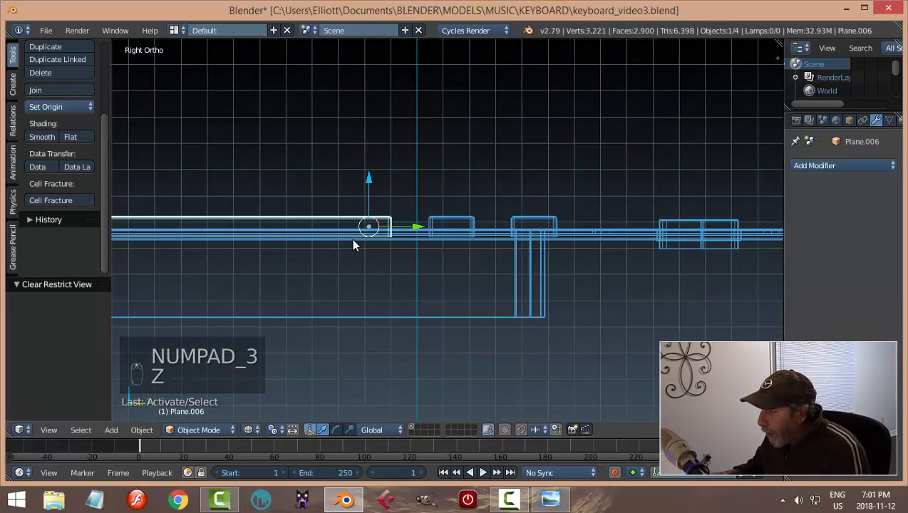
{"action": "middle_click_drag", "start_coordinate": [348, 242], "coordinate": [309, 249], "text": "shift"}
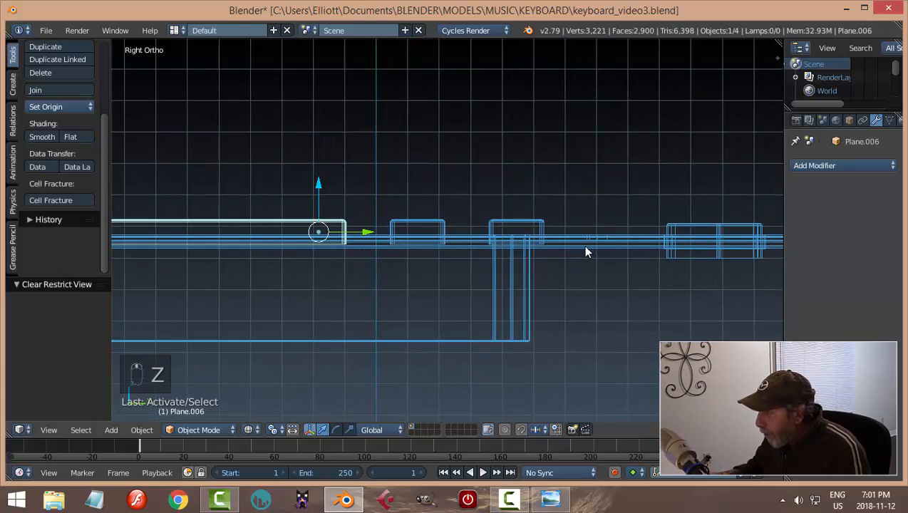
{"action": "middle_click_drag", "start_coordinate": [583, 244], "coordinate": [325, 65]}
{"action": "scroll", "coordinate": [385, 164], "scroll_direction": "down", "scroll_amount": 2}
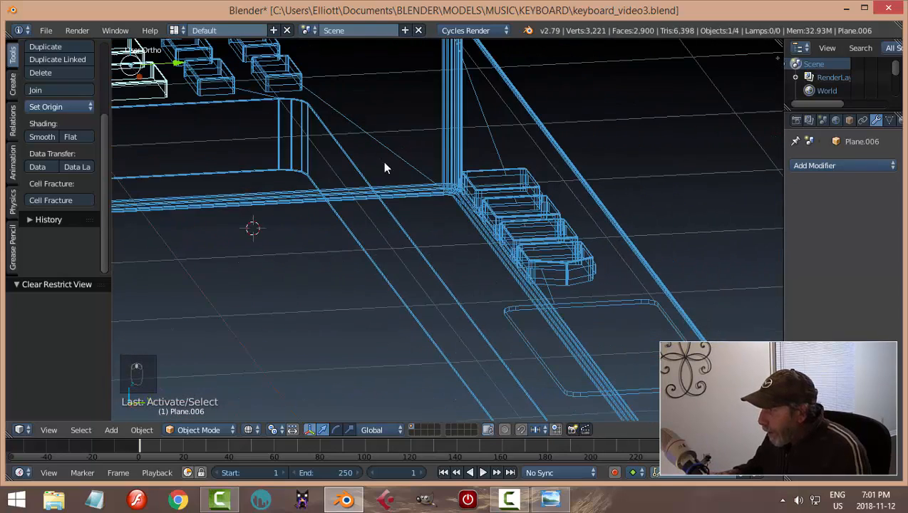
{"action": "key", "text": "KP_3"}
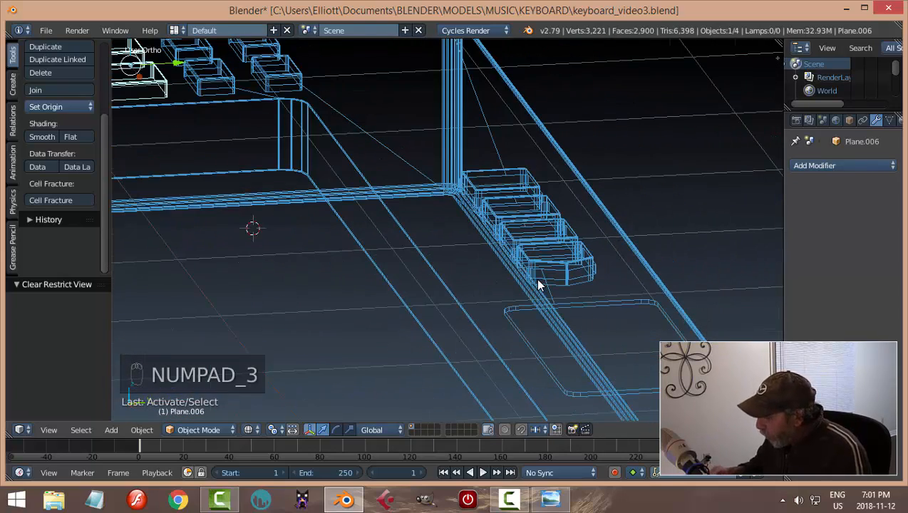
{"action": "scroll", "coordinate": [538, 280], "scroll_direction": "up", "scroll_amount": 4}
{"action": "middle_click_drag", "start_coordinate": [418, 147], "coordinate": [559, 367], "text": "shift"}
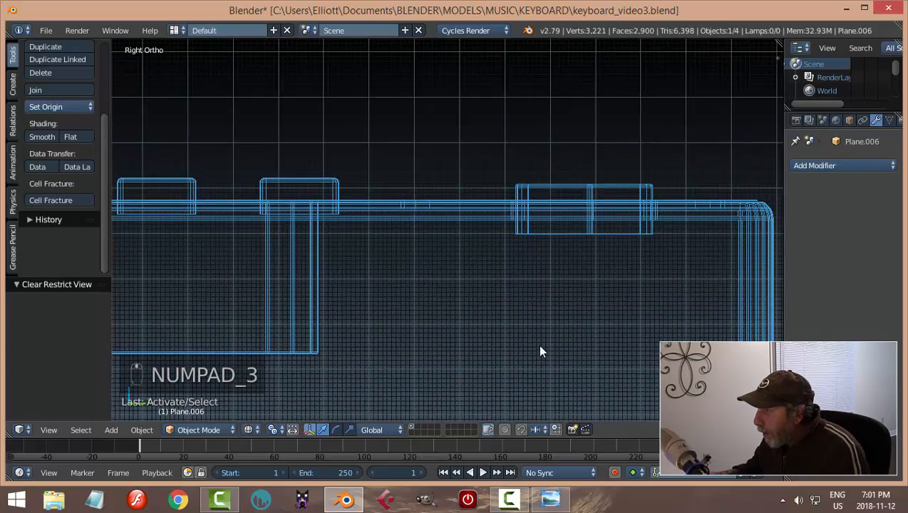
{"action": "scroll", "coordinate": [546, 331], "scroll_direction": "up", "scroll_amount": 3}
{"action": "middle_click_drag", "start_coordinate": [581, 297], "coordinate": [467, 345], "text": "shift"}
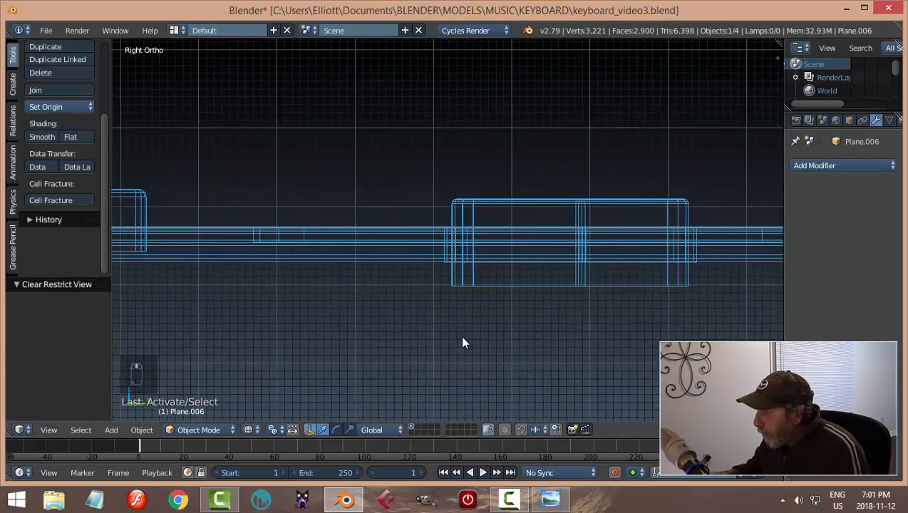
{"action": "scroll", "coordinate": [462, 325], "scroll_direction": "up", "scroll_amount": 1}
{"action": "scroll", "coordinate": [462, 325], "scroll_direction": "down", "scroll_amount": 4}
{"action": "scroll", "coordinate": [389, 325], "scroll_direction": "down", "scroll_amount": 3}
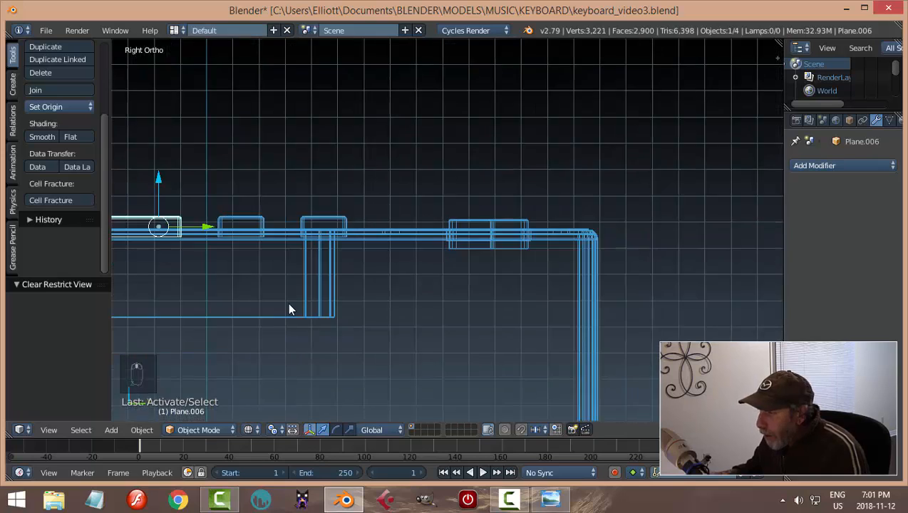
Raise the two slider blocks about 0.016 along Z so they sit less deeply in the keyboard body
{"action": "middle_click_drag", "start_coordinate": [292, 306], "coordinate": [554, 331], "text": "shift"}
{"action": "scroll", "coordinate": [552, 330], "scroll_direction": "up", "scroll_amount": 1}
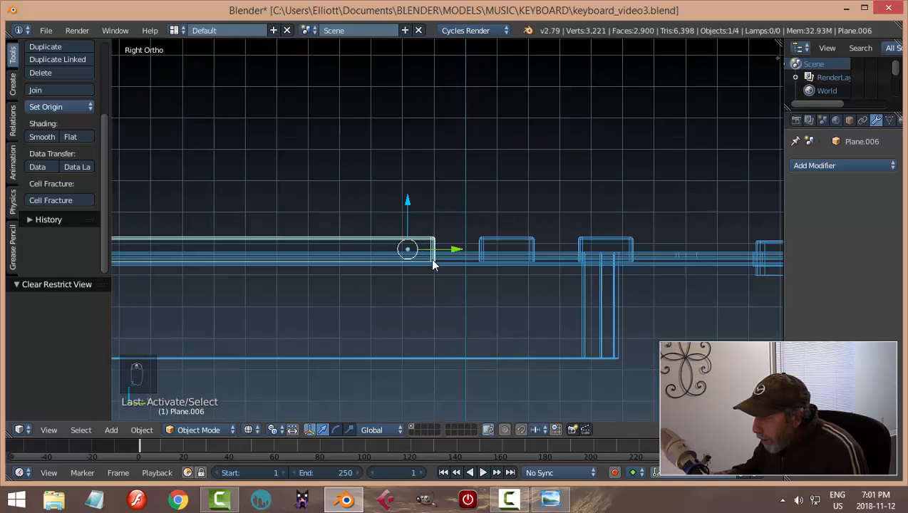
{"action": "scroll", "coordinate": [430, 274], "scroll_direction": "up", "scroll_amount": 2}
{"action": "middle_click_drag", "start_coordinate": [410, 292], "coordinate": [461, 300], "text": "shift"}
{"action": "scroll", "coordinate": [461, 299], "scroll_direction": "up", "scroll_amount": 1}
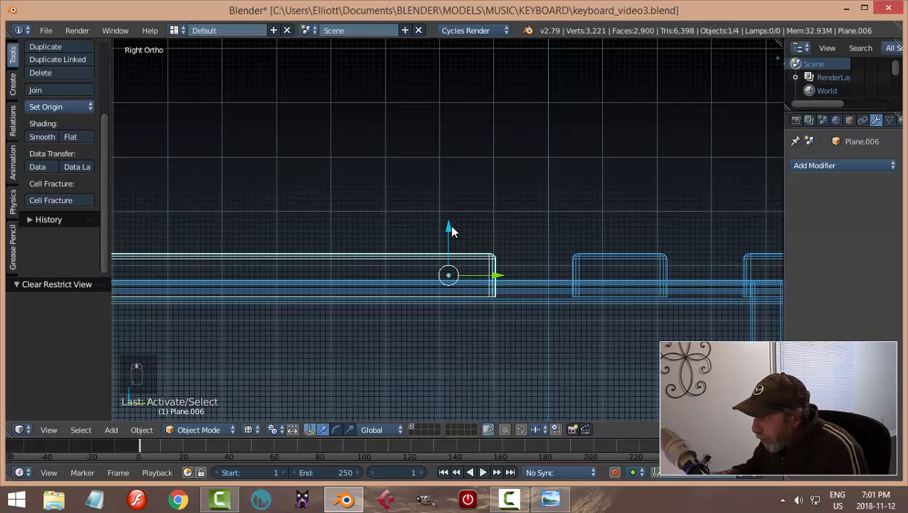
{"action": "left_click_drag", "start_coordinate": [449, 225], "coordinate": [452, 222]}
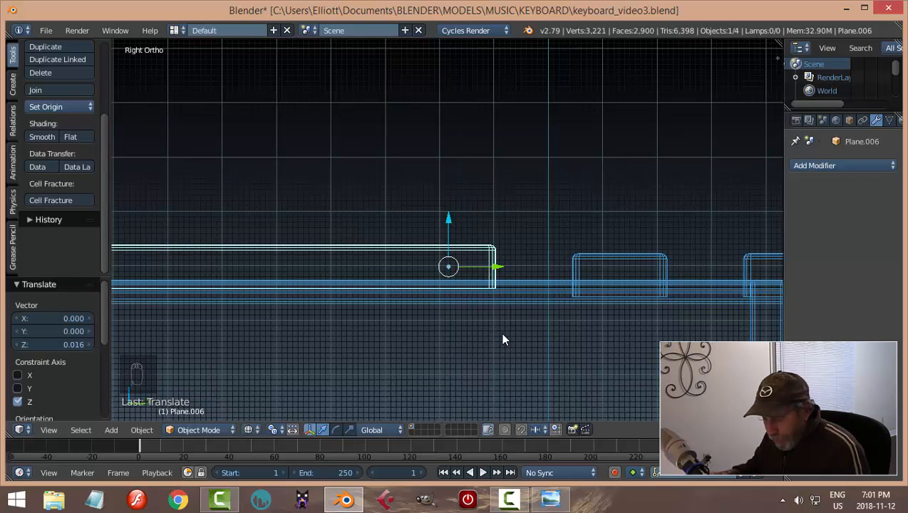
Cut the two slider blocks out of the keyboard body with a Boolean modifier set to Difference, and apply it in solid shading
{"action": "key", "text": "z"}
{"action": "left_click", "coordinate": [495, 385]}
{"action": "middle_click_drag", "start_coordinate": [432, 305], "coordinate": [497, 346]}
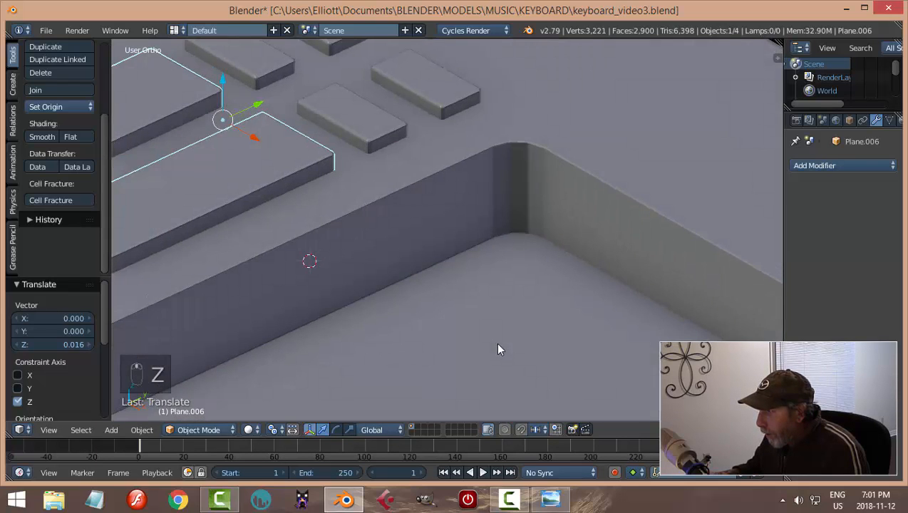
{"action": "scroll", "coordinate": [497, 346], "scroll_direction": "down", "scroll_amount": 3}
{"action": "right_click", "coordinate": [362, 236]}
{"action": "left_click", "coordinate": [820, 166]}
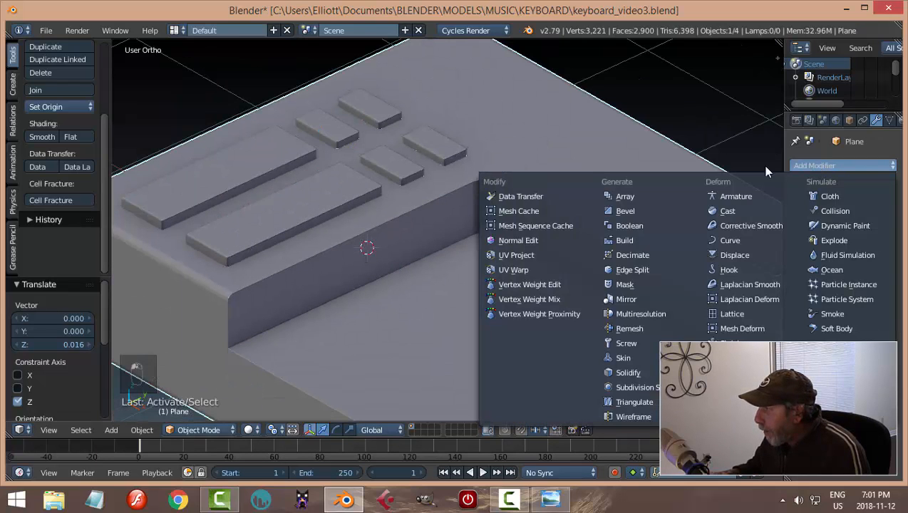
{"action": "left_click", "coordinate": [641, 222]}
{"action": "left_click", "coordinate": [813, 239]}
{"action": "left_click", "coordinate": [809, 192]}
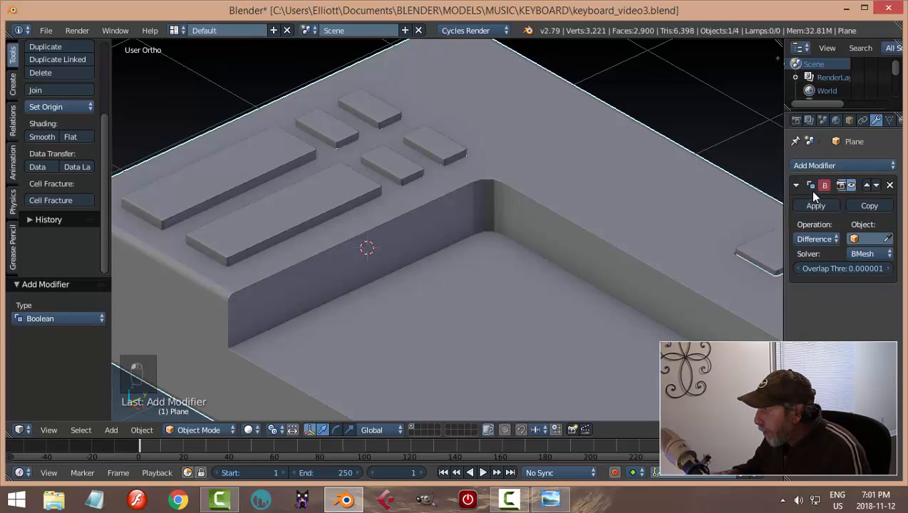
{"action": "left_click", "coordinate": [889, 239]}
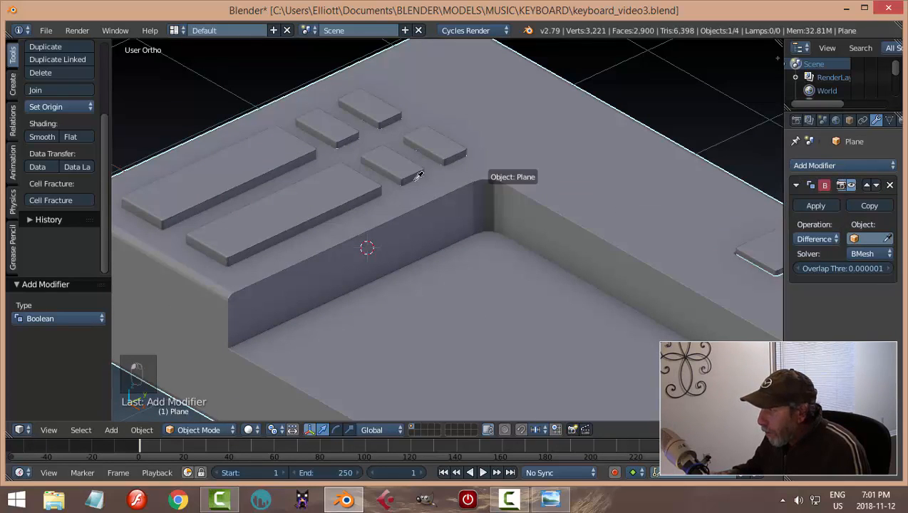
{"action": "left_click", "coordinate": [361, 177]}
{"action": "left_click", "coordinate": [831, 206]}
Delete the two joined slider blocks to leave only their recesses in the keyboard body
{"action": "right_click", "coordinate": [350, 183]}
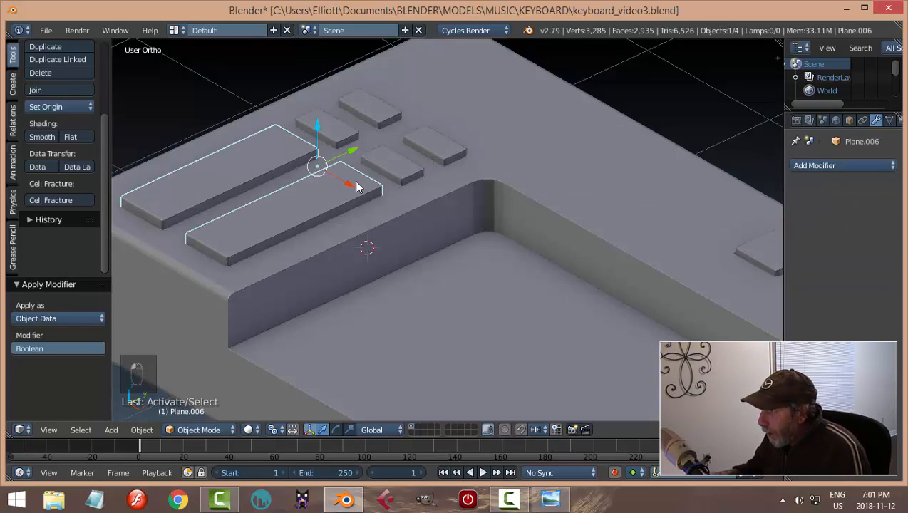
{"action": "key", "text": "x"}
{"action": "left_click", "coordinate": [332, 178]}
{"action": "scroll", "coordinate": [329, 207], "scroll_direction": "down", "scroll_amount": 3}
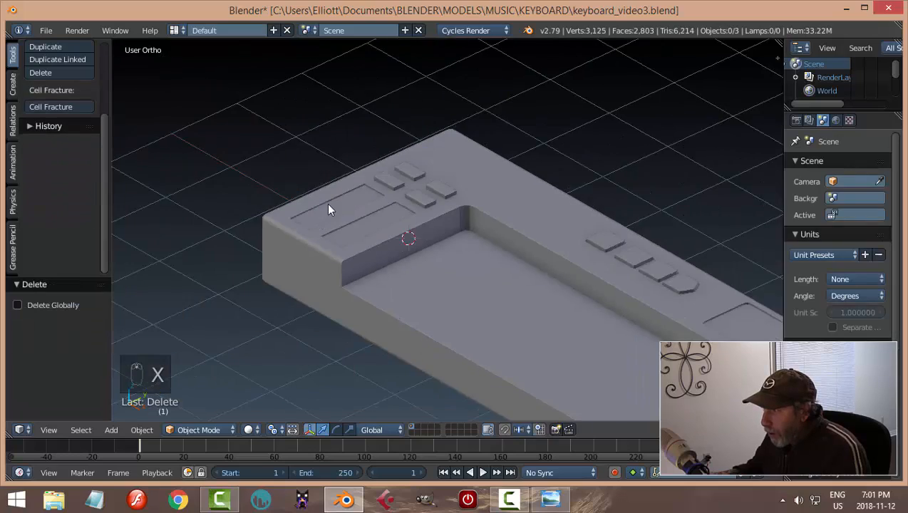
Save the keyboard model over the existing keyboard_video3.blend file
{"action": "middle_click_drag", "start_coordinate": [328, 207], "coordinate": [480, 236]}
{"action": "key", "text": "ctrl+s"}
{"action": "left_click", "coordinate": [389, 264]}
Scale the four small buttons above the sliders to about 0.92, each about its own centre, in the top view
{"action": "right_click", "coordinate": [384, 198]}
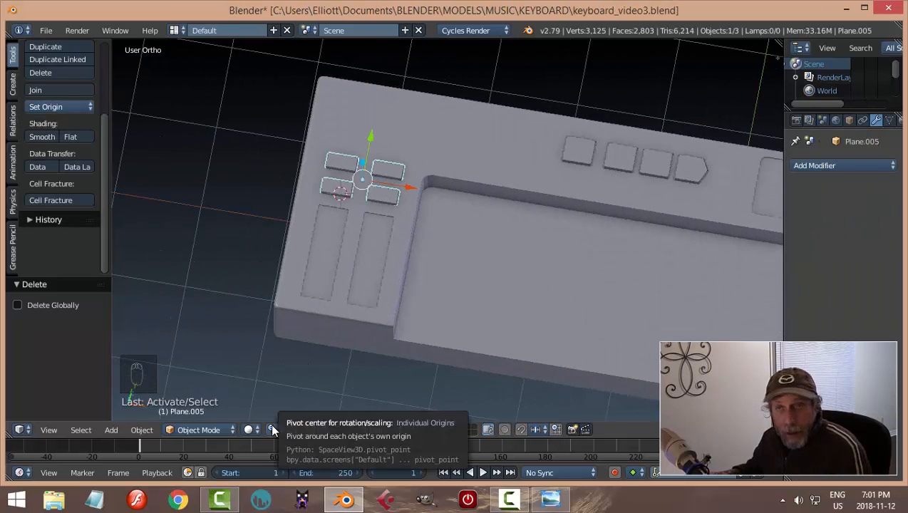
{"action": "key", "text": "Tab"}
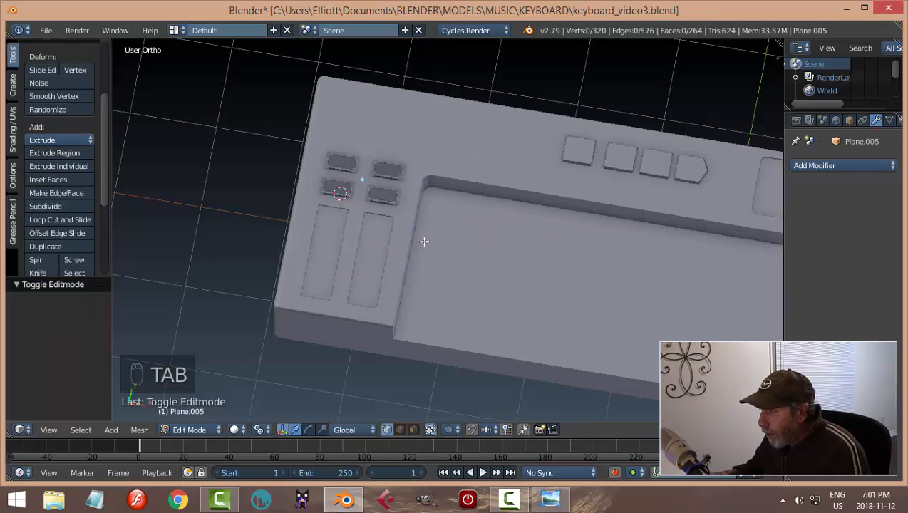
{"action": "key", "text": "a"}
{"action": "key", "text": "a"}
{"action": "key", "text": "KP_7"}
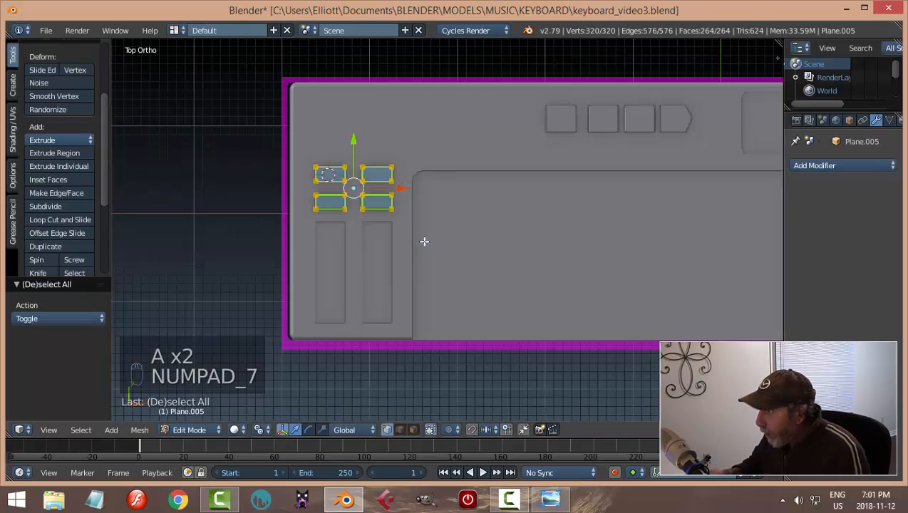
{"action": "scroll", "coordinate": [424, 241], "scroll_direction": "up", "scroll_amount": 3}
{"action": "scroll", "coordinate": [463, 257], "scroll_direction": "up", "scroll_amount": 2}
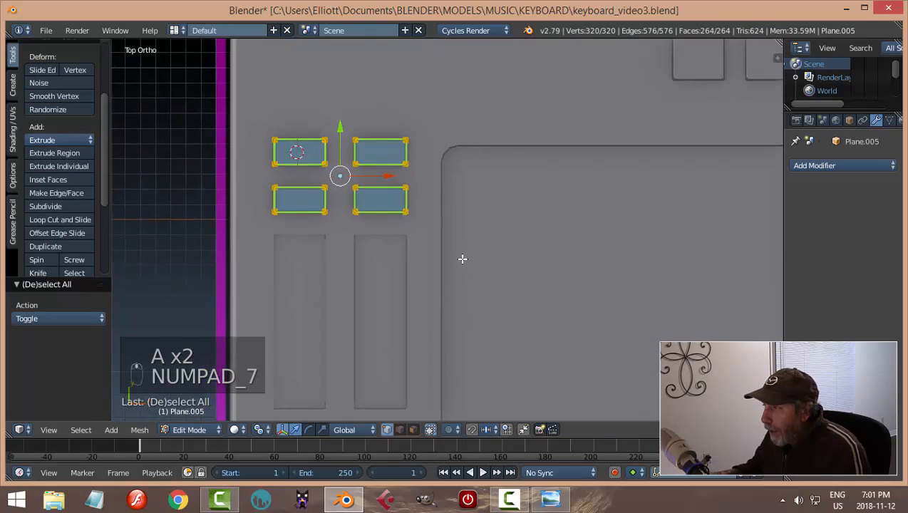
{"action": "middle_click_drag", "start_coordinate": [454, 219], "coordinate": [472, 258], "text": "shift"}
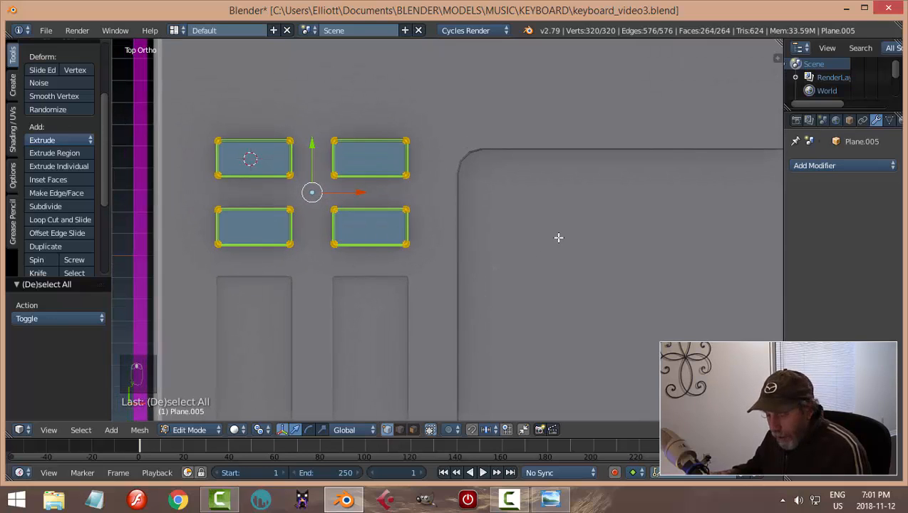
{"action": "key", "text": "s"}
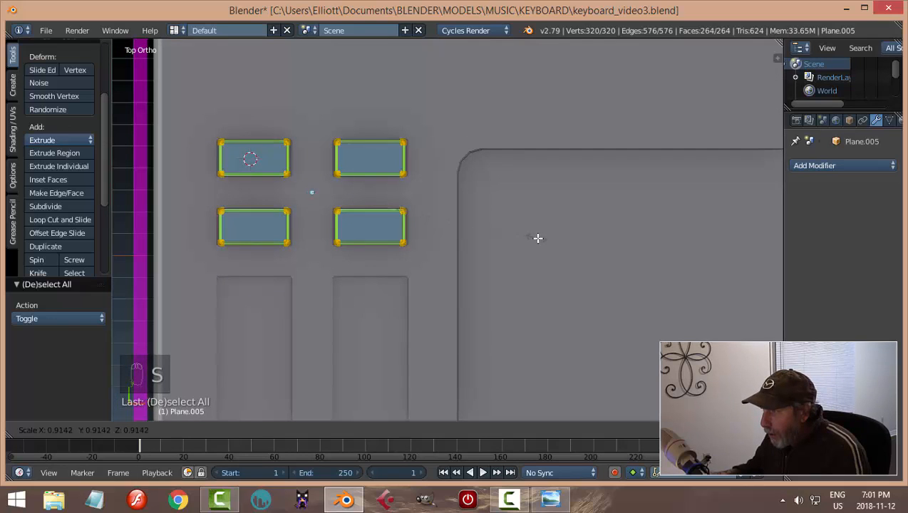
{"action": "left_click", "coordinate": [538, 239]}
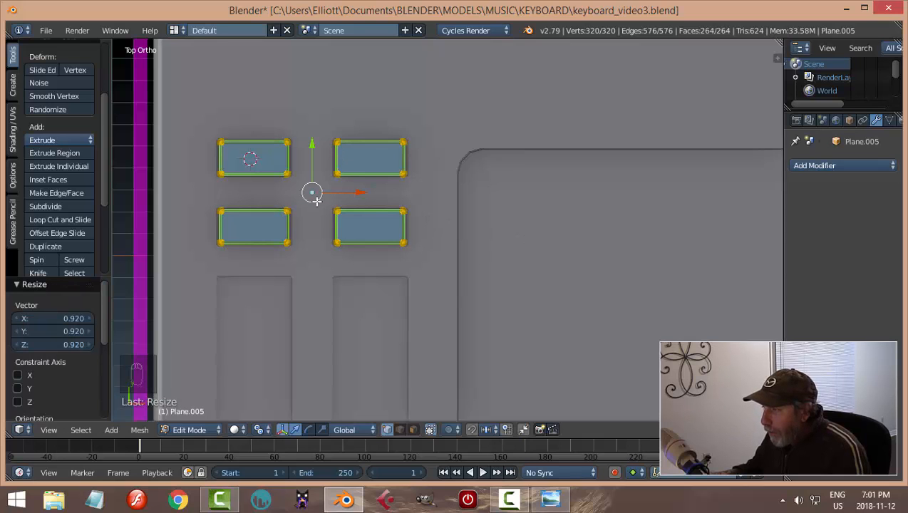
Scale the four small buttons to about 0.965 along Y and return to Object Mode
{"action": "scroll", "coordinate": [273, 177], "scroll_direction": "up", "scroll_amount": 2}
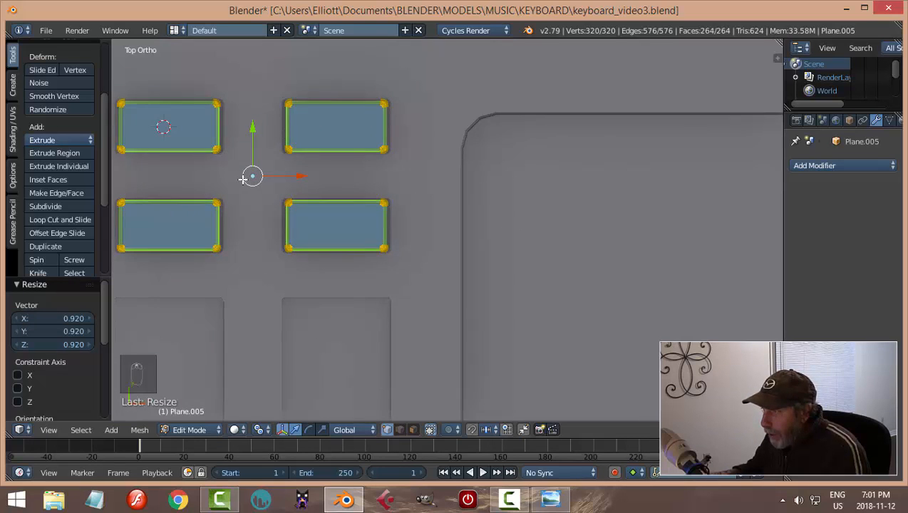
{"action": "middle_click_drag", "start_coordinate": [243, 178], "coordinate": [468, 238], "text": "shift"}
{"action": "key", "text": "s"}
{"action": "key", "text": "y"}
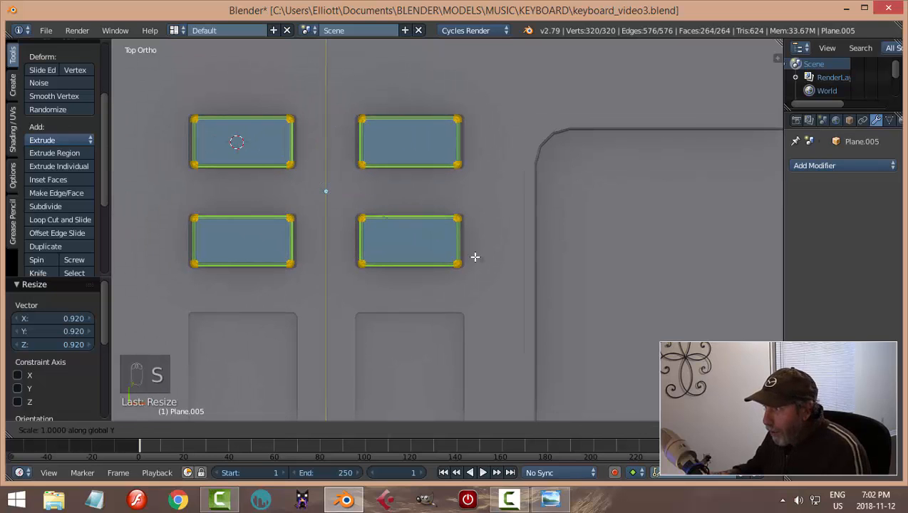
{"action": "left_click", "coordinate": [472, 250]}
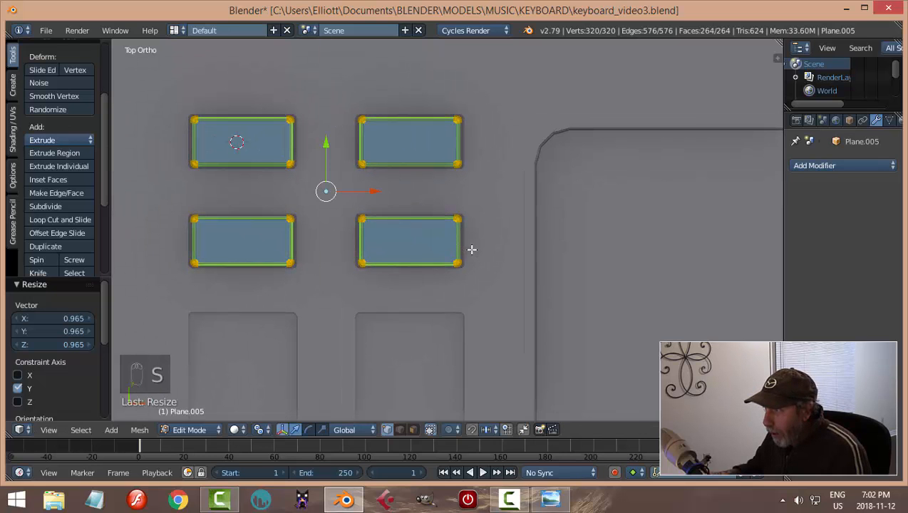
{"action": "key", "text": "a"}
{"action": "scroll", "coordinate": [525, 251], "scroll_direction": "down", "scroll_amount": 3}
{"action": "middle_click_drag", "start_coordinate": [523, 253], "coordinate": [479, 229]}
{"action": "key", "text": "Tab"}
{"action": "left_click", "coordinate": [508, 256]}
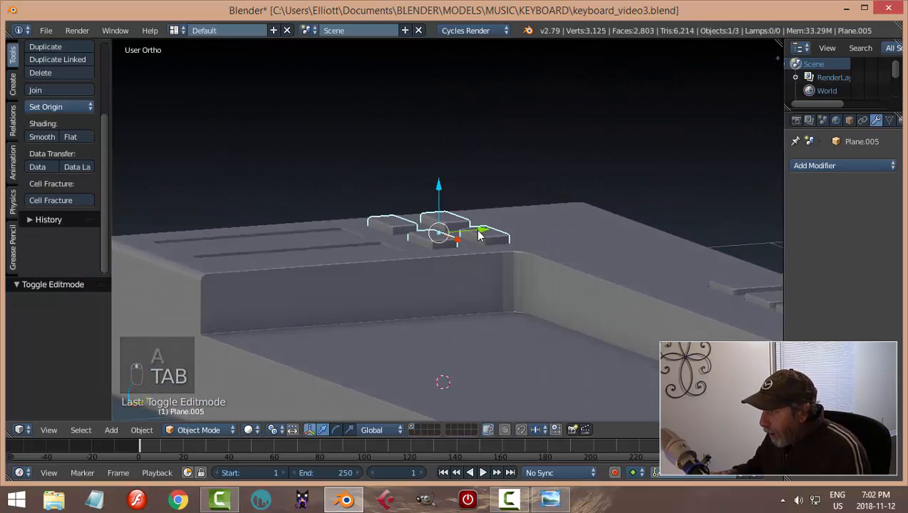
Lower the four small buttons slightly along Z into the body, deselect them and save the file
{"action": "scroll", "coordinate": [447, 192], "scroll_direction": "up", "scroll_amount": 2}
{"action": "left_click_drag", "start_coordinate": [441, 196], "coordinate": [442, 201]}
{"action": "key", "text": "a"}
{"action": "middle_click_drag", "start_coordinate": [441, 201], "coordinate": [383, 229]}
{"action": "key", "text": "ctrl+s"}
{"action": "scroll", "coordinate": [535, 308], "scroll_direction": "down", "scroll_amount": 3}
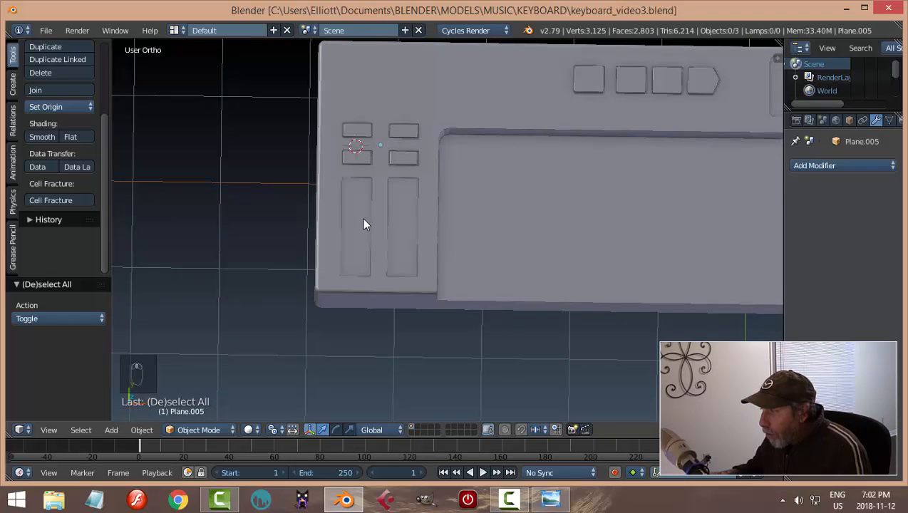
Snap the 3D cursor to the floor face of the slider recess nearest the keybed and return to Object Mode
{"action": "right_click", "coordinate": [363, 219]}
{"action": "key", "text": "Tab"}
{"action": "scroll", "coordinate": [431, 243], "scroll_direction": "up", "scroll_amount": 2}
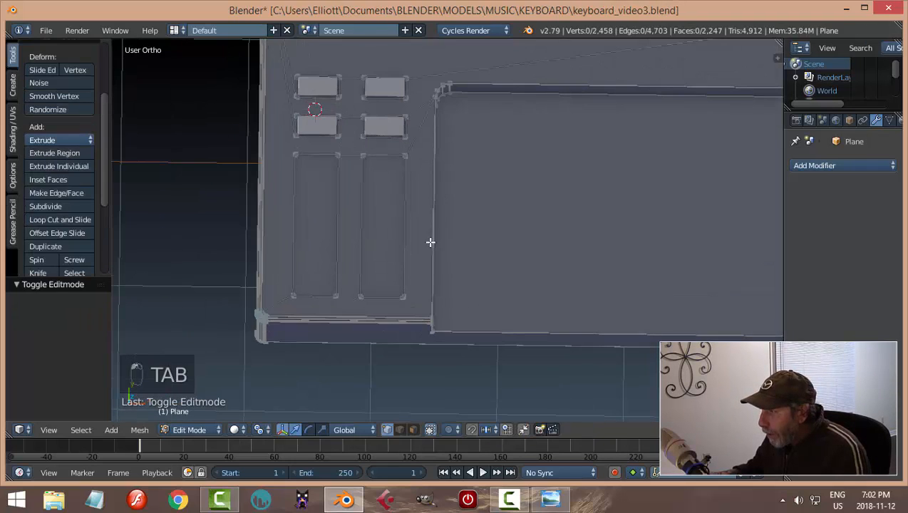
{"action": "key", "text": "ctrl+Tab"}
{"action": "left_click", "coordinate": [412, 267]}
{"action": "right_click", "coordinate": [378, 228]}
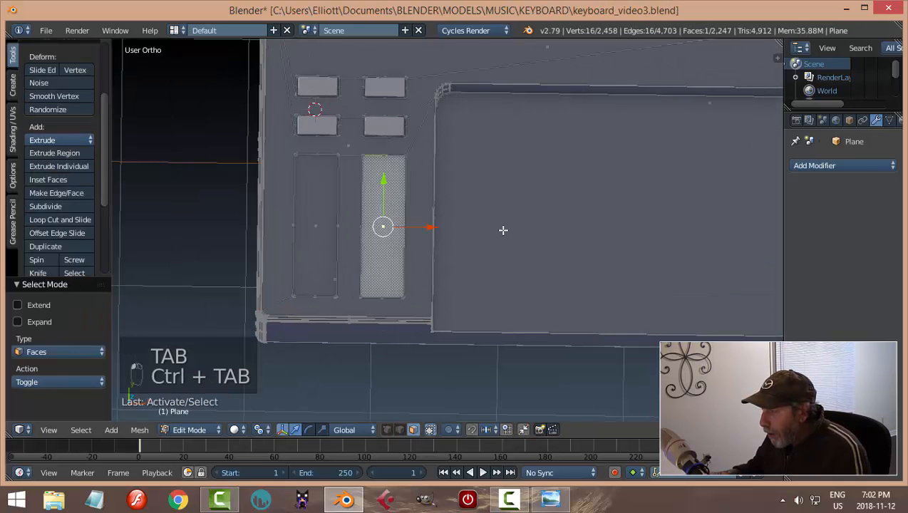
{"action": "middle_click_drag", "start_coordinate": [481, 238], "coordinate": [437, 183]}
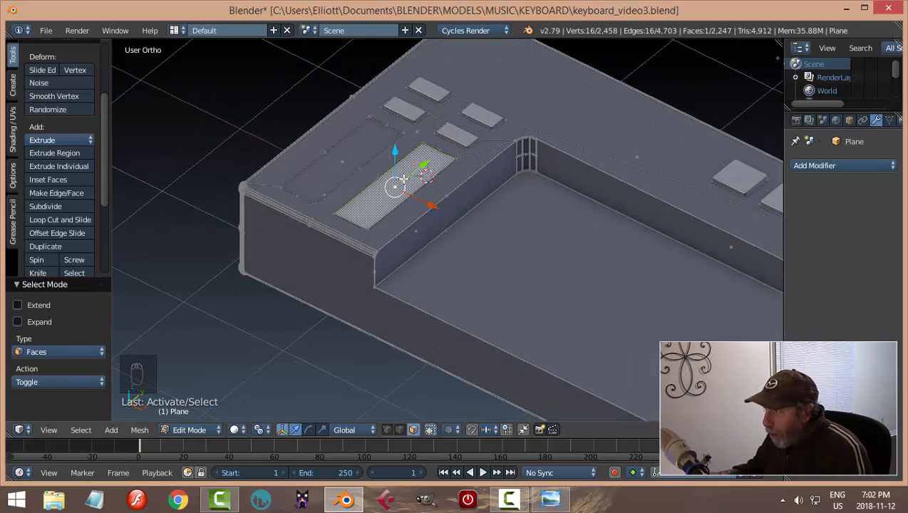
{"action": "key", "text": "shift+s"}
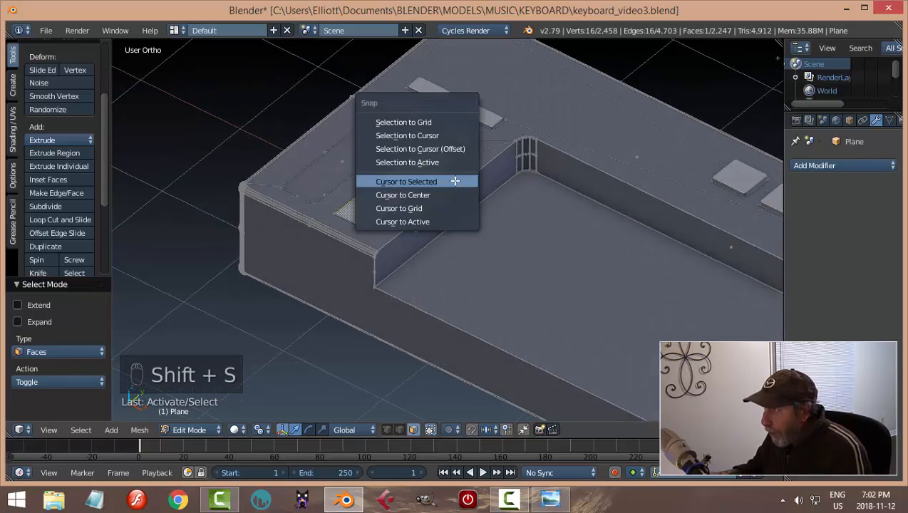
{"action": "left_click", "coordinate": [401, 179]}
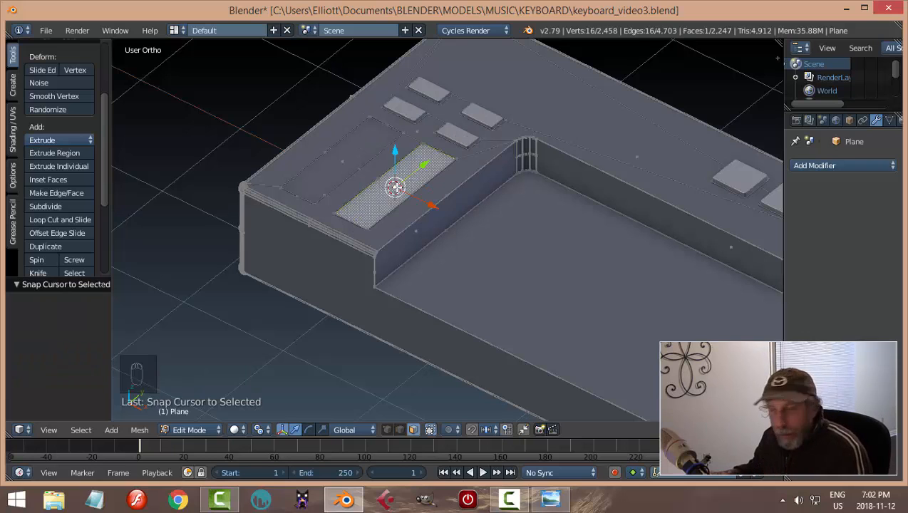
{"action": "key", "text": "a"}
{"action": "key", "text": "Tab"}
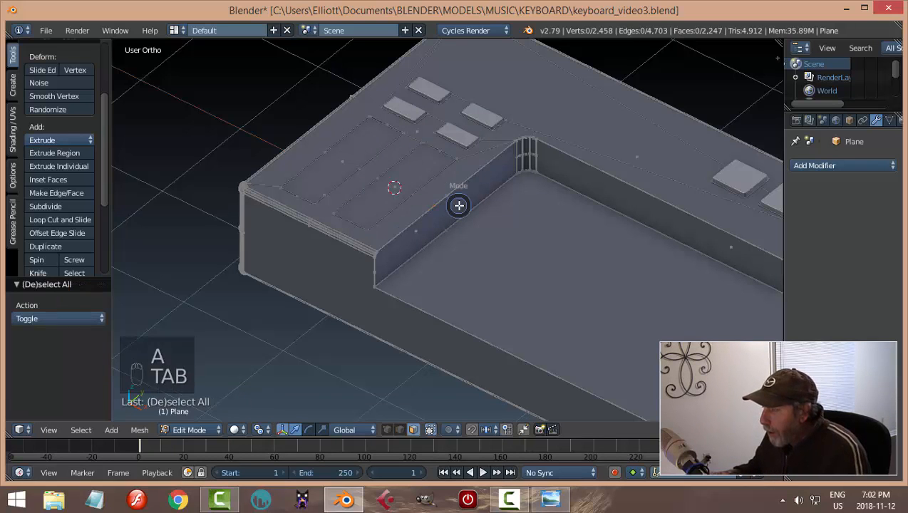
{"action": "left_click", "coordinate": [378, 205]}
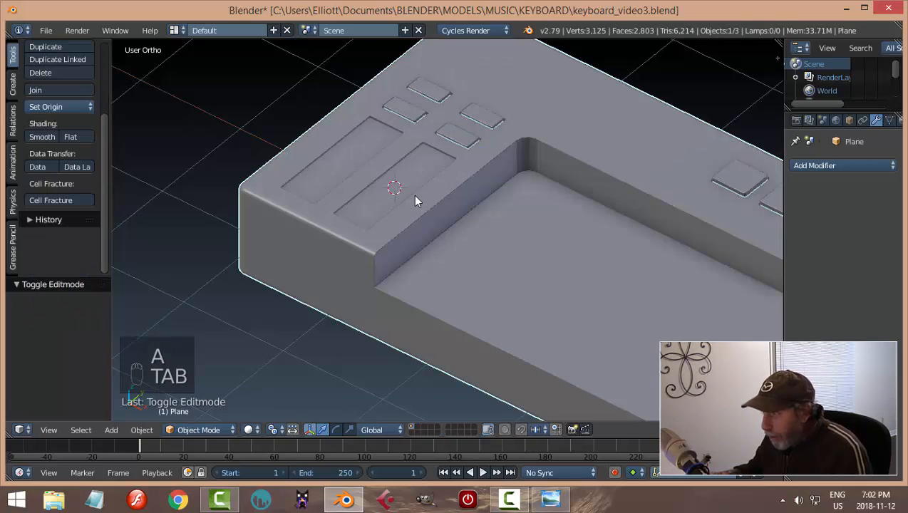
Add a plane at the 3D cursor and raise it about 0.182 along Z above the body
{"action": "key", "text": "shift+a"}
{"action": "left_click", "coordinate": [478, 197]}
{"action": "mouse_move", "coordinate": [483, 198]}
{"action": "middle_mouse_down"}
{"action": "mouse_move", "coordinate": [470, 216]}
{"action": "mouse_move", "coordinate": [485, 197]}
{"action": "middle_mouse_up"}
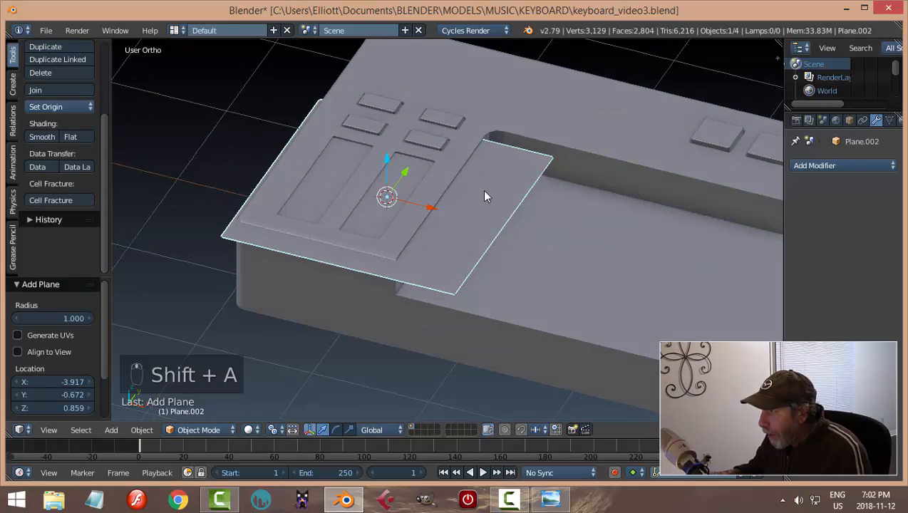
{"action": "left_click_drag", "start_coordinate": [391, 165], "coordinate": [391, 146]}
Move the plane's mesh about -0.026 along Y in the wireframe top view to centre it on the reference slider handle
{"action": "key", "text": "Tab"}
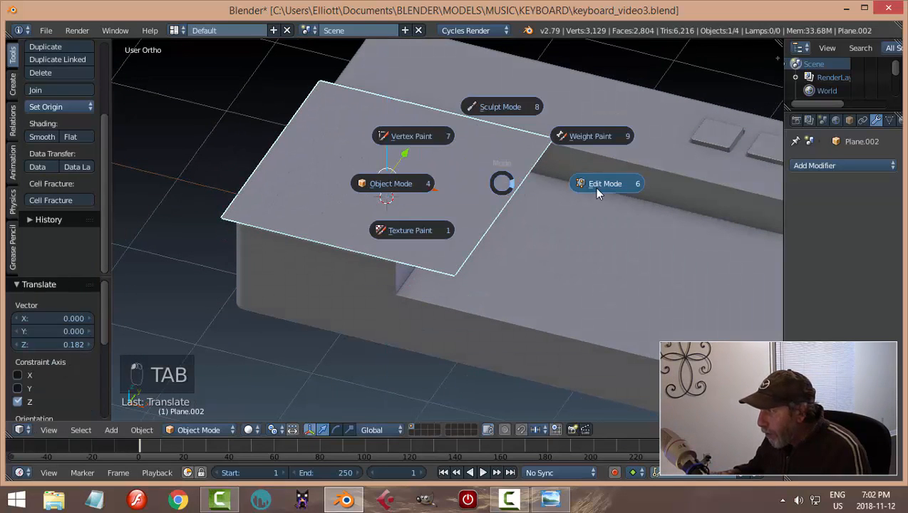
{"action": "left_click", "coordinate": [598, 191]}
{"action": "key", "text": "z"}
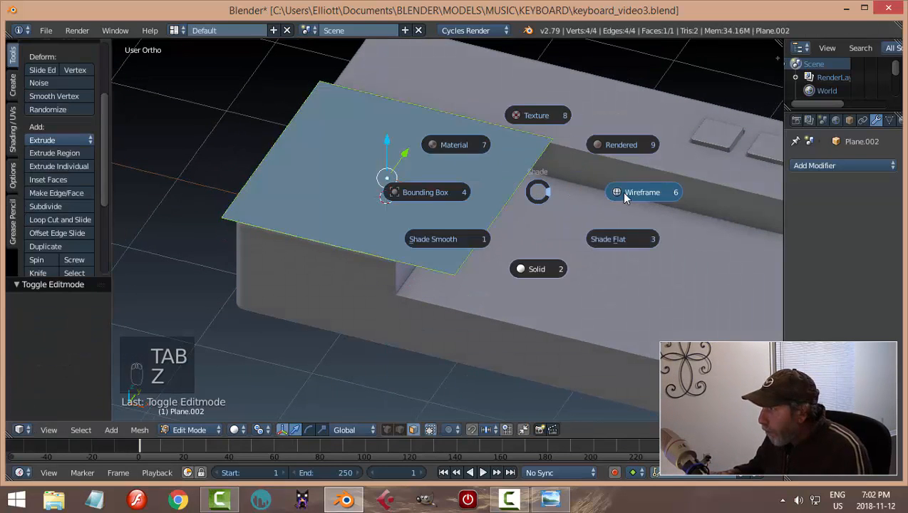
{"action": "left_click", "coordinate": [622, 193]}
{"action": "key", "text": "KP_7"}
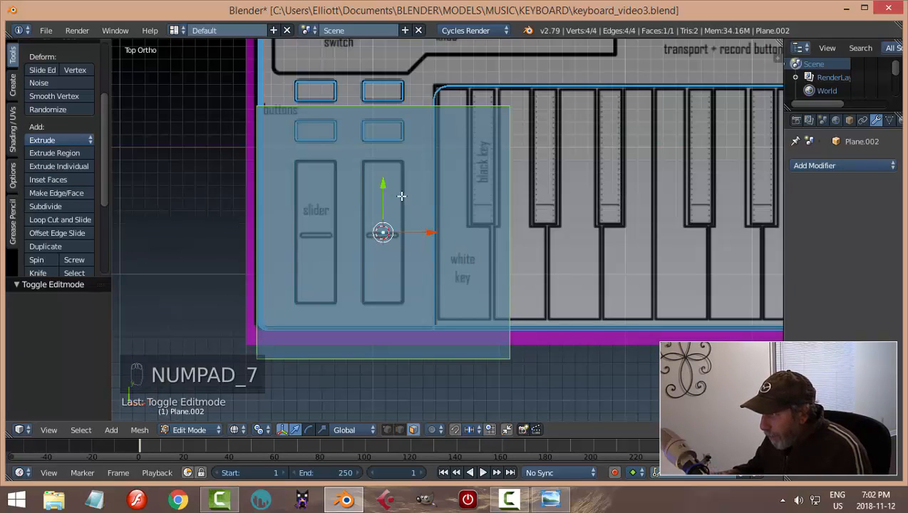
{"action": "left_click_drag", "start_coordinate": [382, 186], "coordinate": [382, 190]}
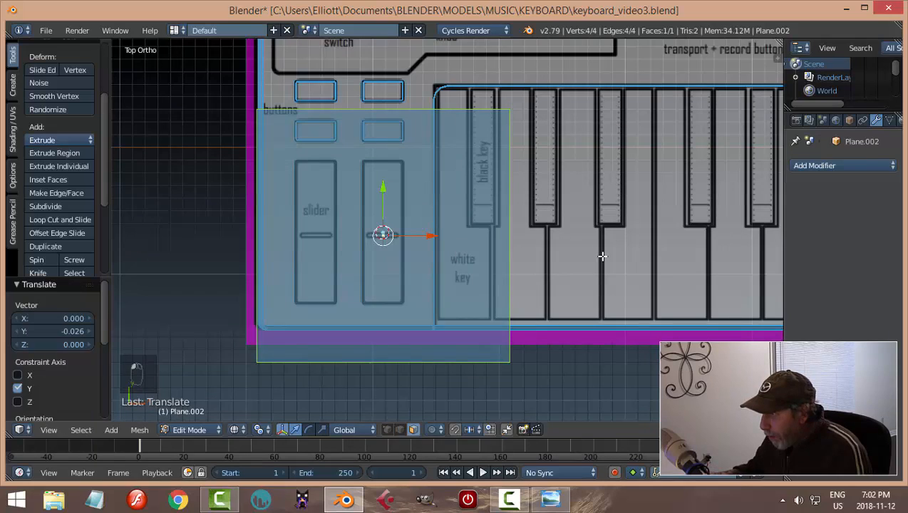
Scale the plane down to about 0.124 to approximate the width of the reference slider handle
{"action": "key", "text": "s"}
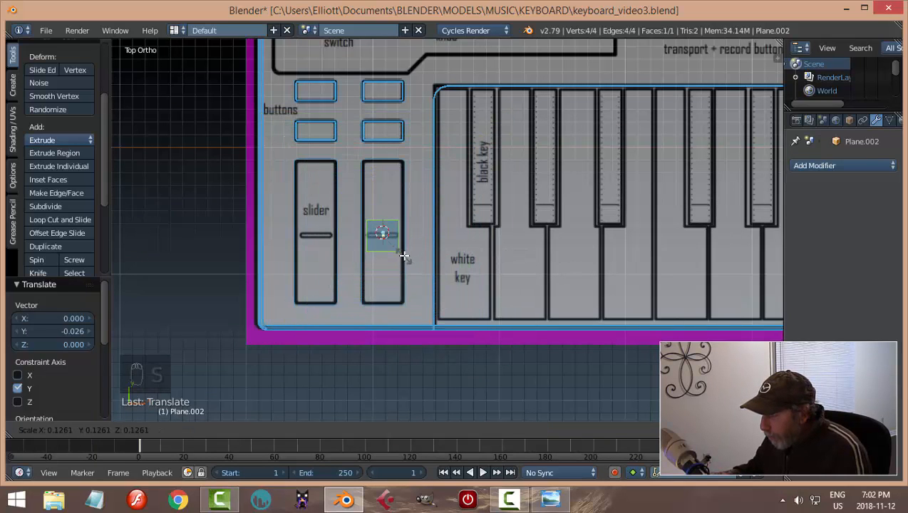
{"action": "left_click", "coordinate": [402, 258]}
{"action": "scroll", "coordinate": [401, 259], "scroll_direction": "up", "scroll_amount": 1}
{"action": "scroll", "coordinate": [401, 259], "scroll_direction": "up", "scroll_amount": 5}
{"action": "middle_click_drag", "start_coordinate": [307, 266], "coordinate": [390, 240], "text": "shift"}
{"action": "scroll", "coordinate": [386, 241], "scroll_direction": "up", "scroll_amount": 2}
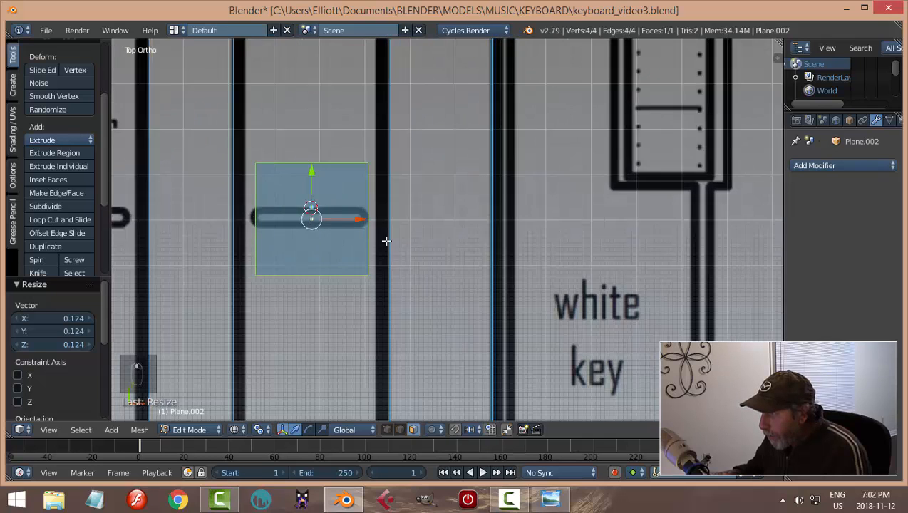
Move the plane about -0.005 along X and scale it to about 1.049 along X to span the reference handle
{"action": "left_click_drag", "start_coordinate": [325, 217], "coordinate": [331, 218]}
{"action": "key", "text": "s"}
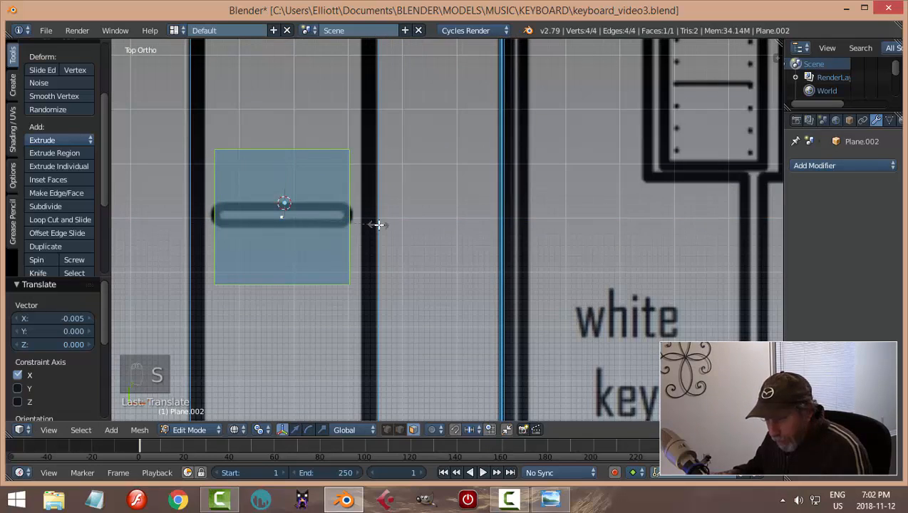
{"action": "key", "text": "x"}
{"action": "left_click", "coordinate": [384, 226]}
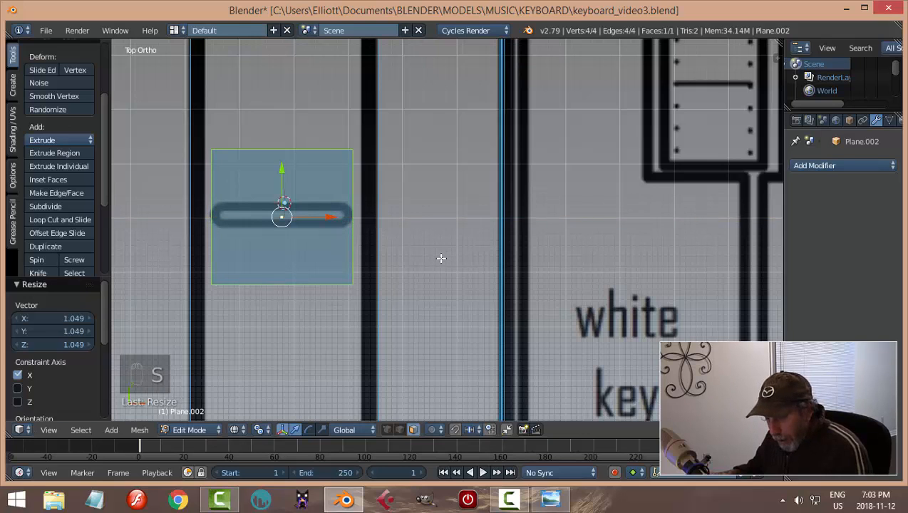
Shrink the plane along Y to the reference handle's thin outline and shift it about 0.005 along Y
{"action": "key", "text": "s"}
{"action": "key", "text": "y"}
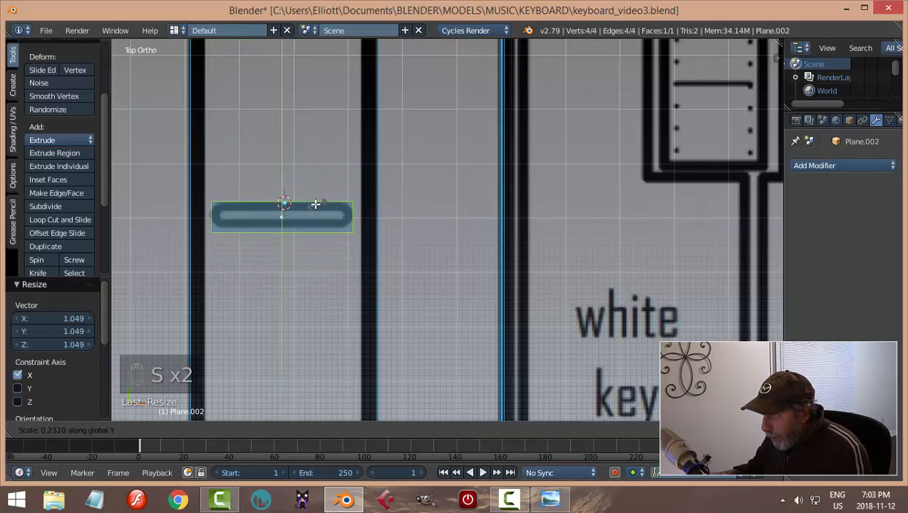
{"action": "left_click", "coordinate": [310, 204]}
{"action": "mouse_move", "coordinate": [283, 176]}
{"action": "left_mouse_down"}
{"action": "mouse_move", "coordinate": [283, 201]}
{"action": "mouse_move", "coordinate": [284, 171]}
{"action": "left_mouse_up"}
Extrude the thin handle plane slightly along its normal into a flat block and deselect everything
{"action": "middle_click_drag", "start_coordinate": [283, 171], "coordinate": [418, 142]}
{"action": "scroll", "coordinate": [381, 336], "scroll_direction": "down", "scroll_amount": 4}
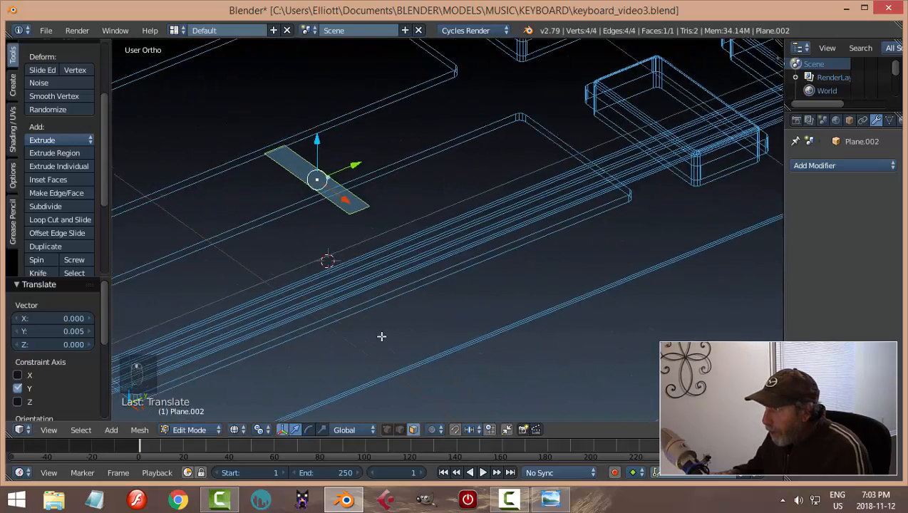
{"action": "middle_click_drag", "start_coordinate": [382, 336], "coordinate": [423, 320]}
{"action": "key", "text": "e"}
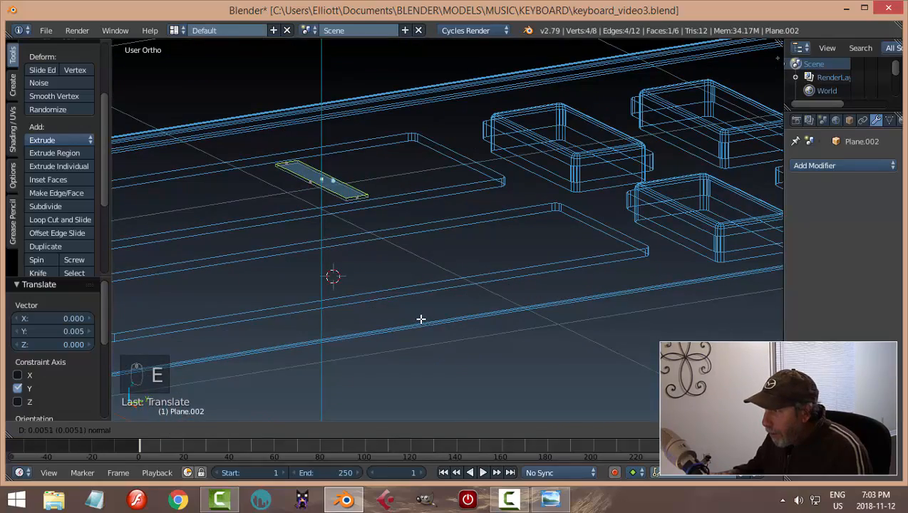
{"action": "left_click", "coordinate": [419, 316]}
{"action": "key", "text": "a"}
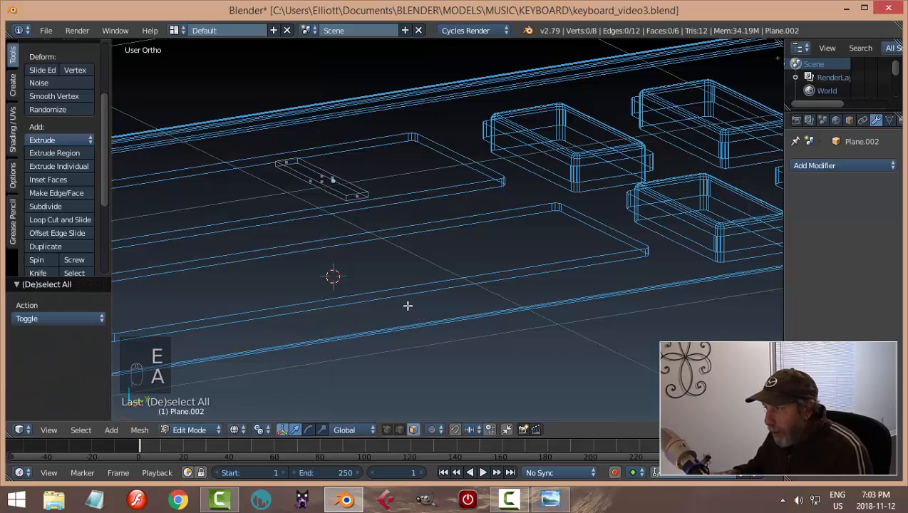
Bevel the handle block's four vertical corner edges by about 0.003 with 3 segments, then deselect everything
{"action": "scroll", "coordinate": [408, 306], "scroll_direction": "up", "scroll_amount": 3}
{"action": "middle_click_drag", "start_coordinate": [389, 280], "coordinate": [398, 291]}
{"action": "key", "text": "ctrl+Tab"}
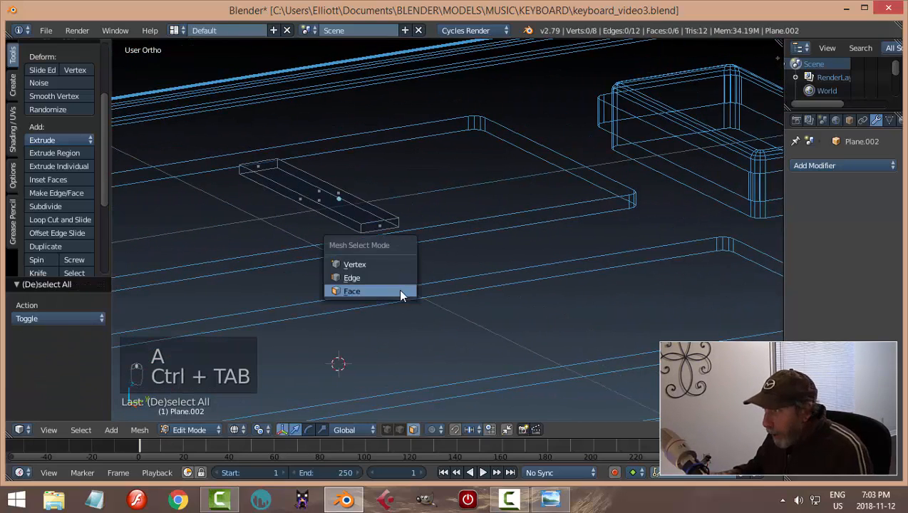
{"action": "left_click", "coordinate": [372, 278]}
{"action": "scroll", "coordinate": [282, 241], "scroll_direction": "up", "scroll_amount": 3}
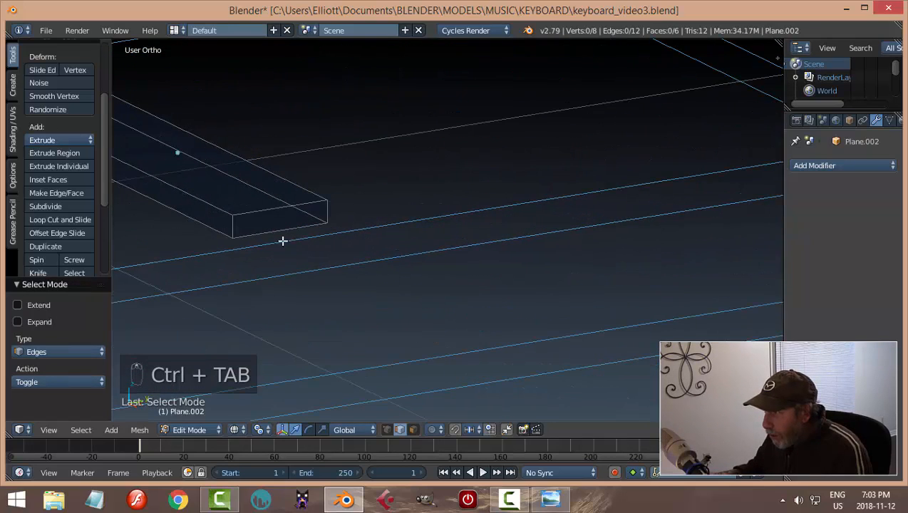
{"action": "right_click", "coordinate": [242, 226]}
{"action": "right_click", "coordinate": [323, 212], "text": "shift"}
{"action": "scroll", "coordinate": [389, 271], "scroll_direction": "down", "scroll_amount": 3}
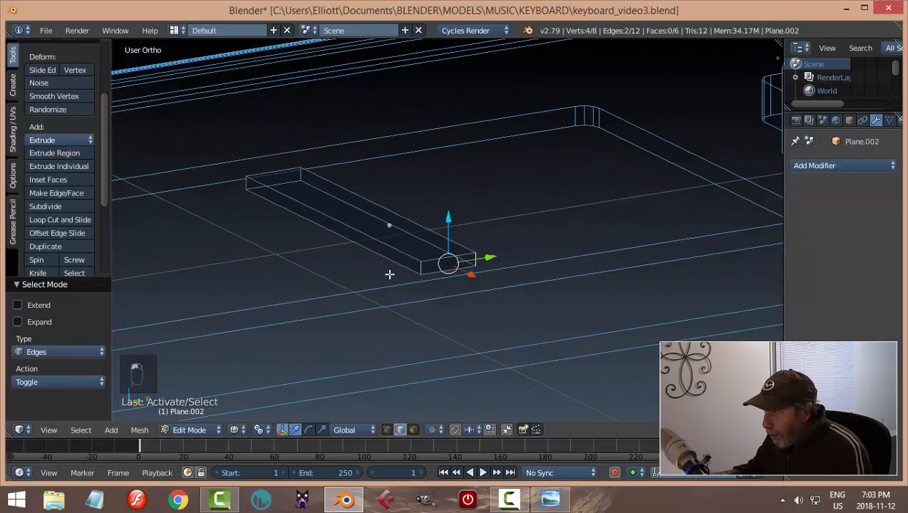
{"action": "scroll", "coordinate": [390, 272], "scroll_direction": "up", "scroll_amount": 2}
{"action": "right_click", "coordinate": [298, 181], "text": "shift"}
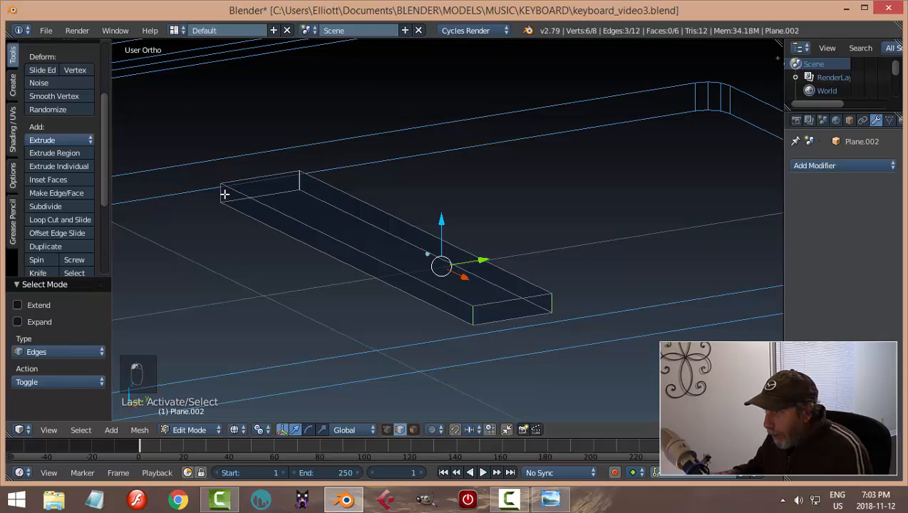
{"action": "right_click", "coordinate": [224, 192], "text": "shift"}
{"action": "key", "text": "ctrl+b"}
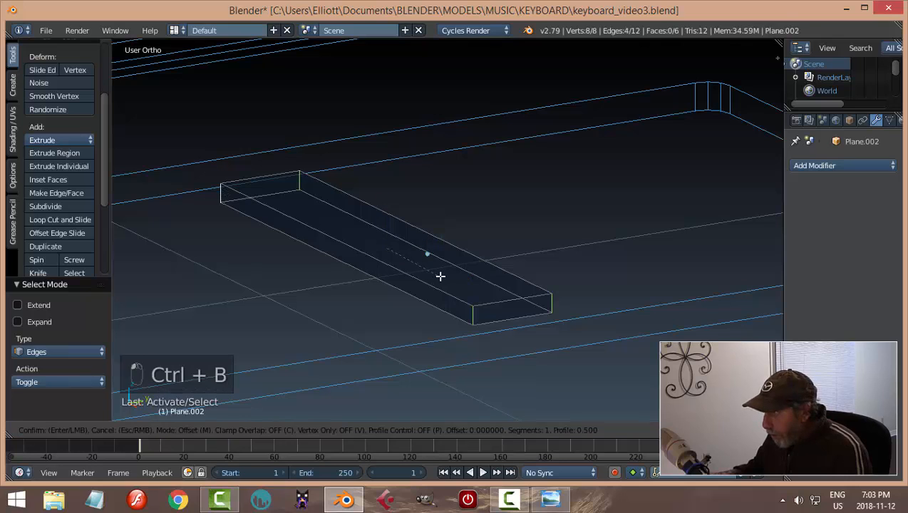
{"action": "scroll", "coordinate": [439, 289], "scroll_direction": "up", "scroll_amount": 2}
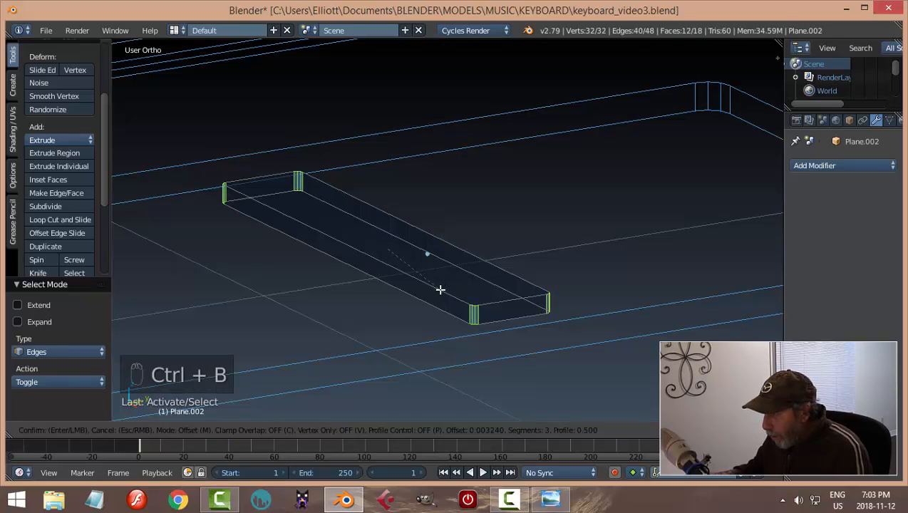
{"action": "left_click", "coordinate": [440, 288]}
{"action": "key", "text": "a"}
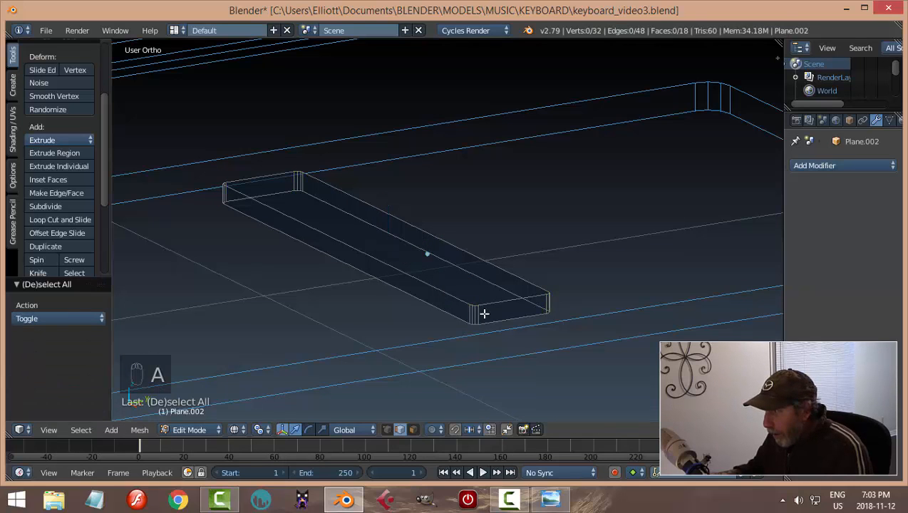
Return to Object Mode with solid shading and lower the slider handle about 0.186 along Z into its recess
{"action": "key", "text": "Tab"}
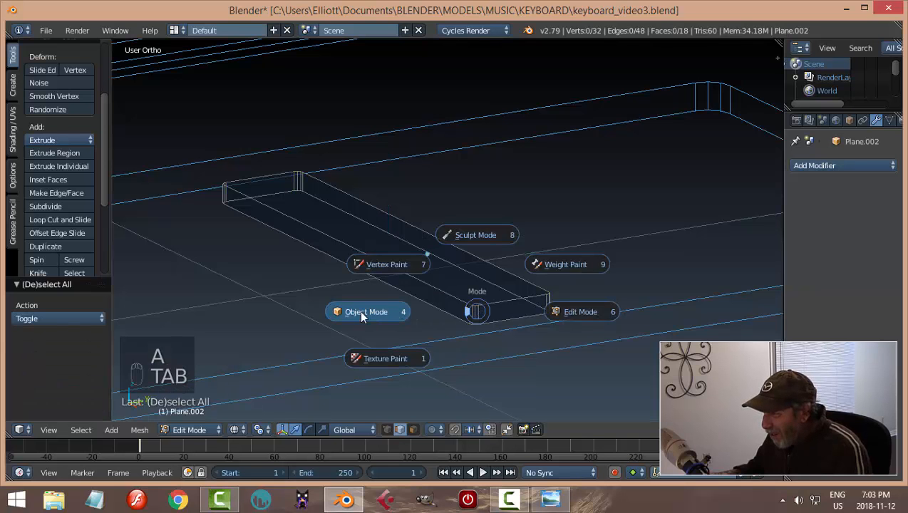
{"action": "left_click", "coordinate": [360, 314]}
{"action": "scroll", "coordinate": [413, 305], "scroll_direction": "down", "scroll_amount": 3}
{"action": "key", "text": "z"}
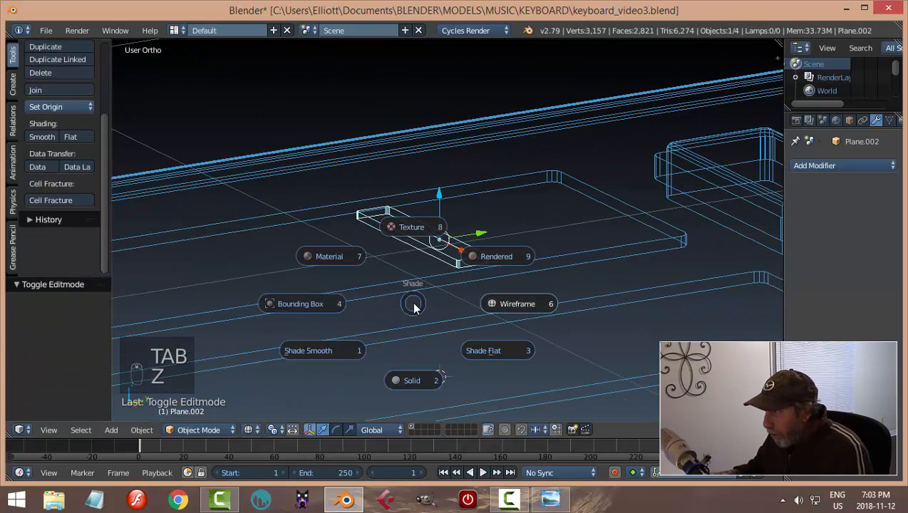
{"action": "left_click", "coordinate": [417, 380]}
{"action": "scroll", "coordinate": [442, 314], "scroll_direction": "down", "scroll_amount": 1}
{"action": "middle_click_drag", "start_coordinate": [461, 310], "coordinate": [507, 283]}
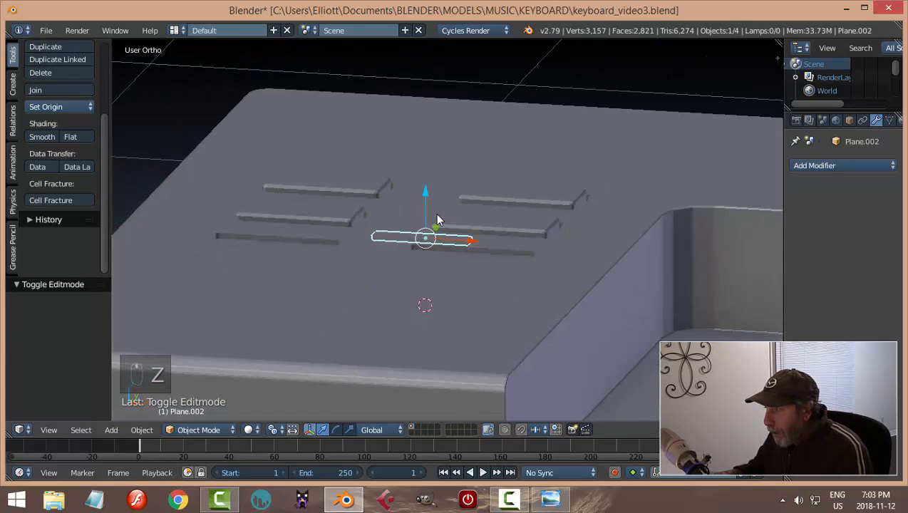
{"action": "left_click_drag", "start_coordinate": [427, 191], "coordinate": [435, 258]}
{"action": "scroll", "coordinate": [465, 328], "scroll_direction": "up", "scroll_amount": 3}
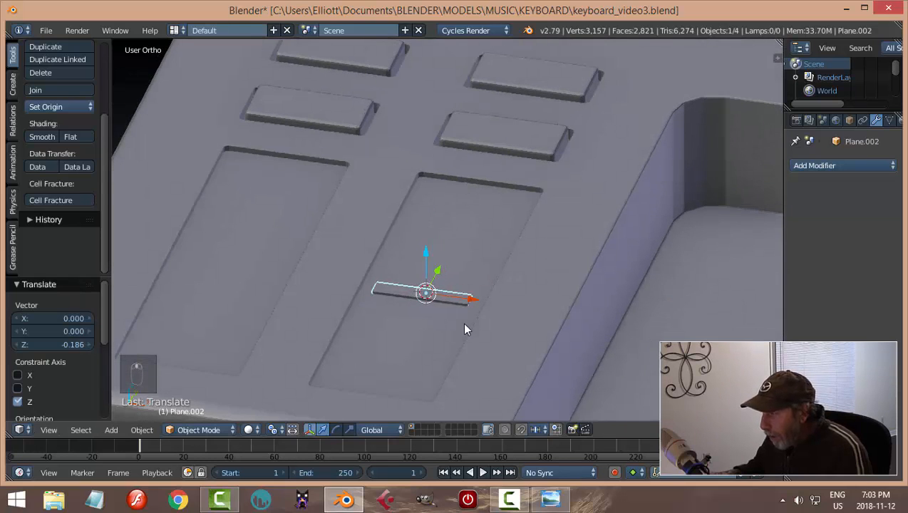
Bevel the edge loop around the slider handle's top face by about 0.0017 with 3 segments and return to Object Mode
{"action": "key", "text": "a"}
{"action": "scroll", "coordinate": [486, 325], "scroll_direction": "up", "scroll_amount": 5}
{"action": "middle_click_drag", "start_coordinate": [486, 325], "coordinate": [452, 172], "text": "shift"}
{"action": "scroll", "coordinate": [452, 214], "scroll_direction": "up", "scroll_amount": 1}
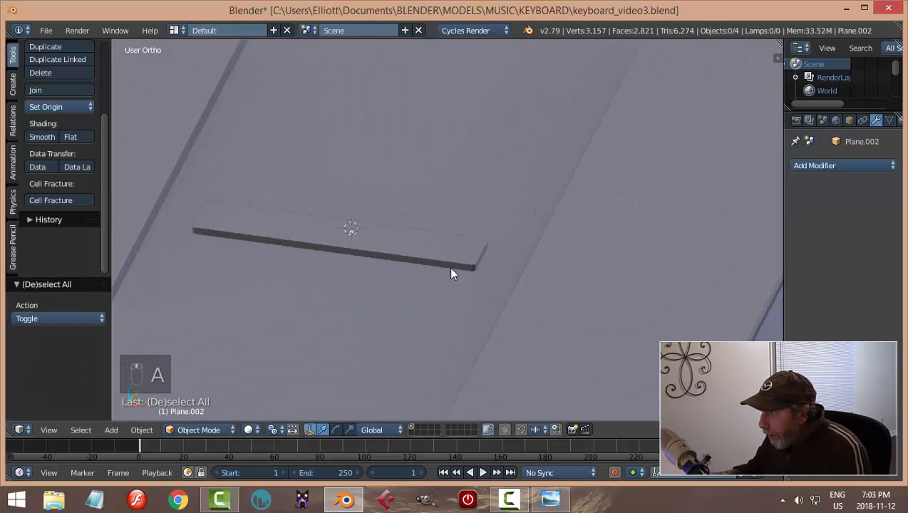
{"action": "right_click", "coordinate": [455, 267]}
{"action": "key", "text": "Tab"}
{"action": "left_click", "coordinate": [630, 258]}
{"action": "scroll", "coordinate": [471, 291], "scroll_direction": "up", "scroll_amount": 3}
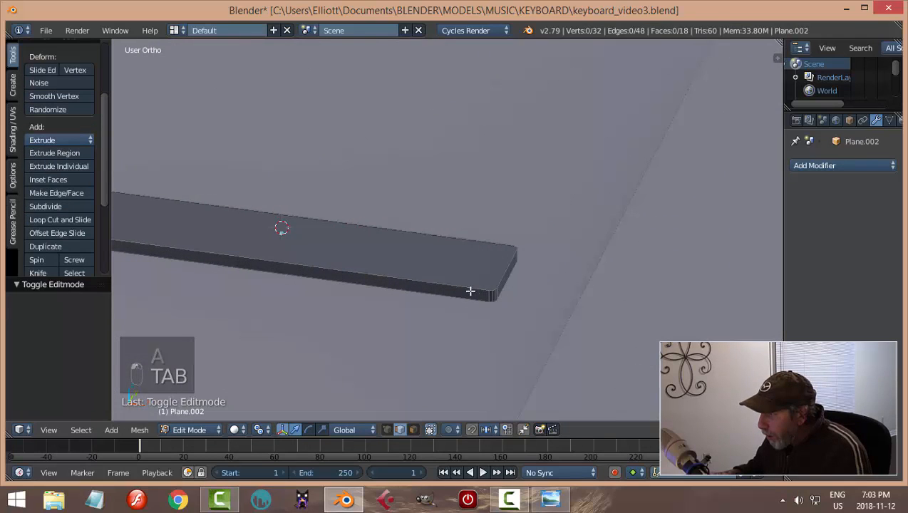
{"action": "right_click", "coordinate": [472, 288], "text": "alt"}
{"action": "middle_click_drag", "start_coordinate": [514, 298], "coordinate": [516, 274]}
{"action": "key", "text": "ctrl+b"}
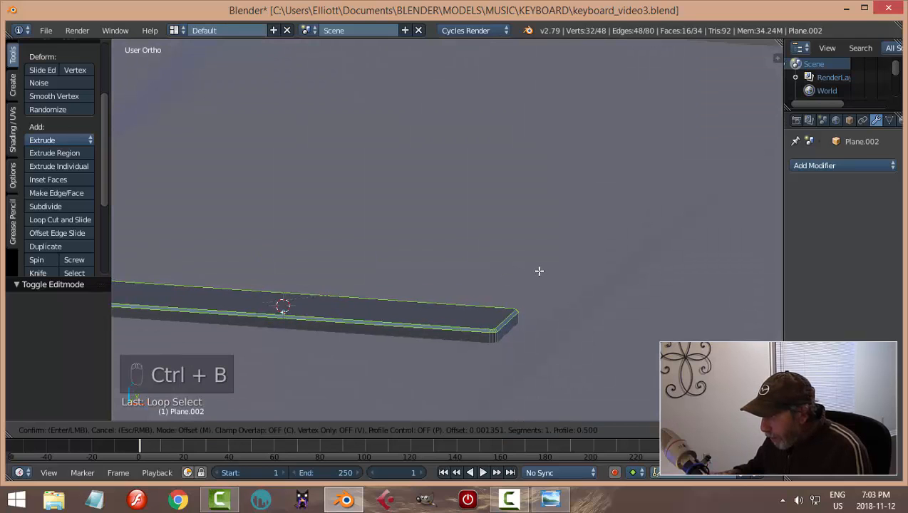
{"action": "scroll", "coordinate": [540, 271], "scroll_direction": "up", "scroll_amount": 2}
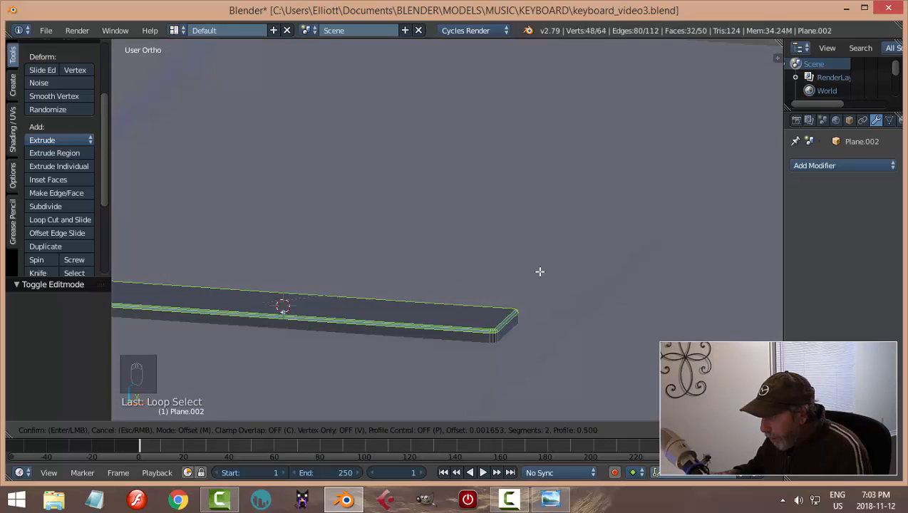
{"action": "left_click", "coordinate": [540, 272]}
{"action": "key", "text": "a"}
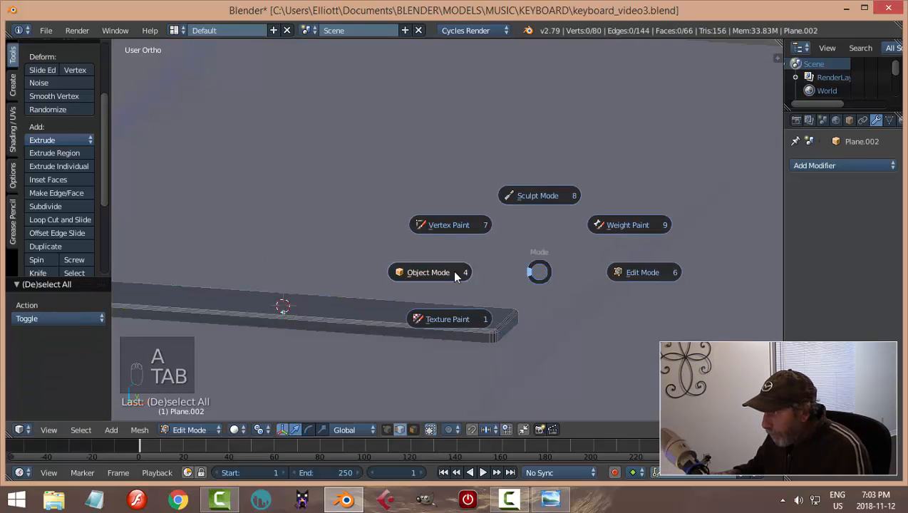
{"action": "left_click", "coordinate": [457, 277]}
{"action": "scroll", "coordinate": [501, 271], "scroll_direction": "down", "scroll_amount": 4}
{"action": "key", "text": "a"}
{"action": "scroll", "coordinate": [471, 251], "scroll_direction": "down", "scroll_amount": 1}
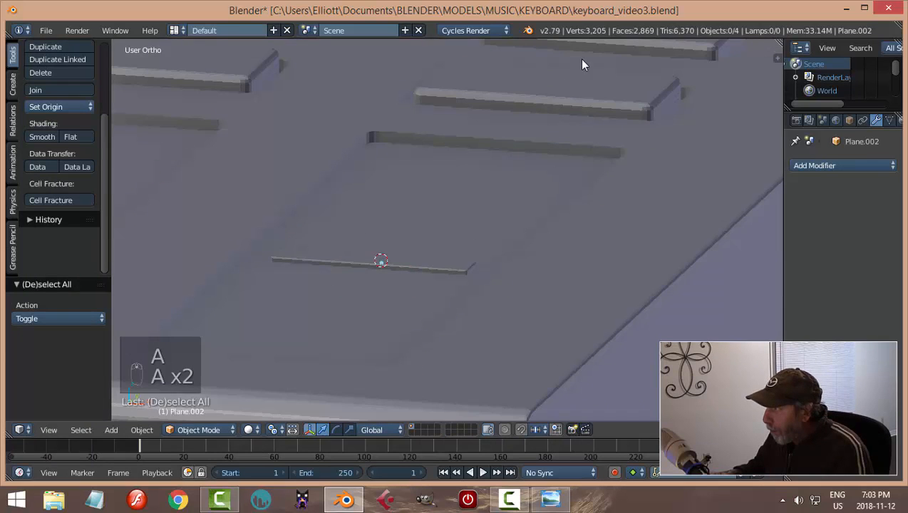
Duplicate the slider handle into the neighbouring slider recess, moving the copy about -0.526 along X and 0.263 along Y
{"action": "scroll", "coordinate": [533, 227], "scroll_direction": "down", "scroll_amount": 1}
{"action": "middle_click_drag", "start_coordinate": [533, 226], "coordinate": [511, 329]}
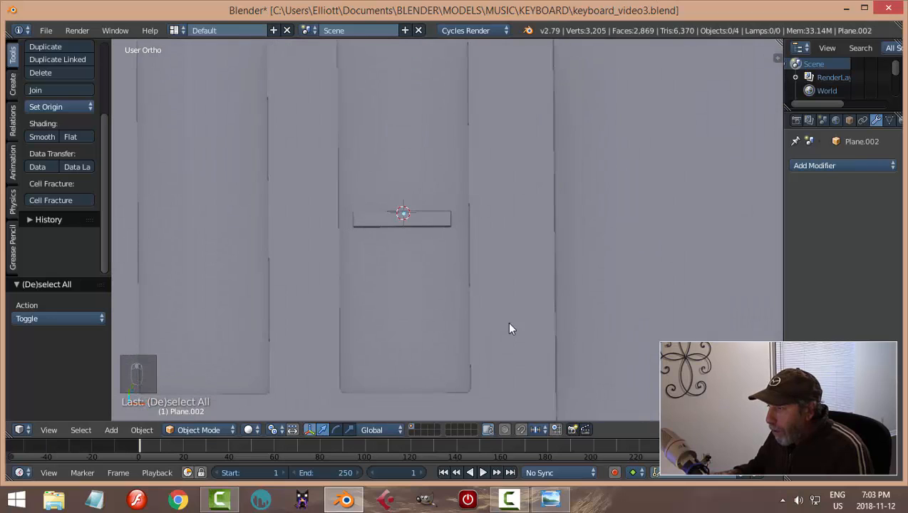
{"action": "right_click", "coordinate": [454, 219]}
{"action": "key", "text": "KP_7"}
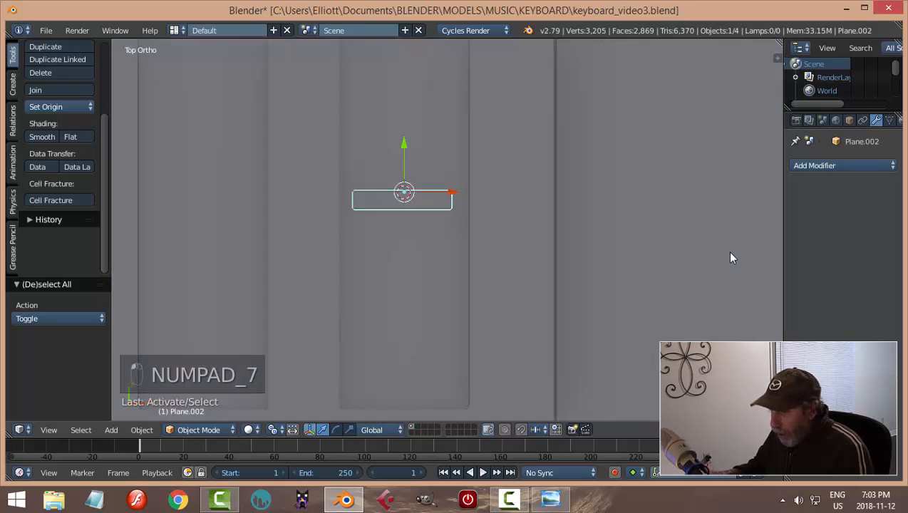
{"action": "scroll", "coordinate": [606, 275], "scroll_direction": "down", "scroll_amount": 3}
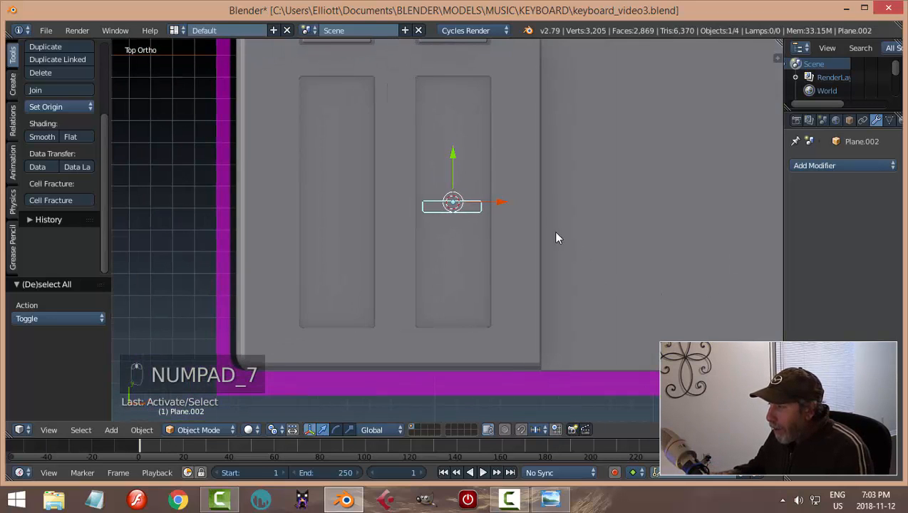
{"action": "key", "text": "shift+d"}
{"action": "left_click", "coordinate": [504, 203]}
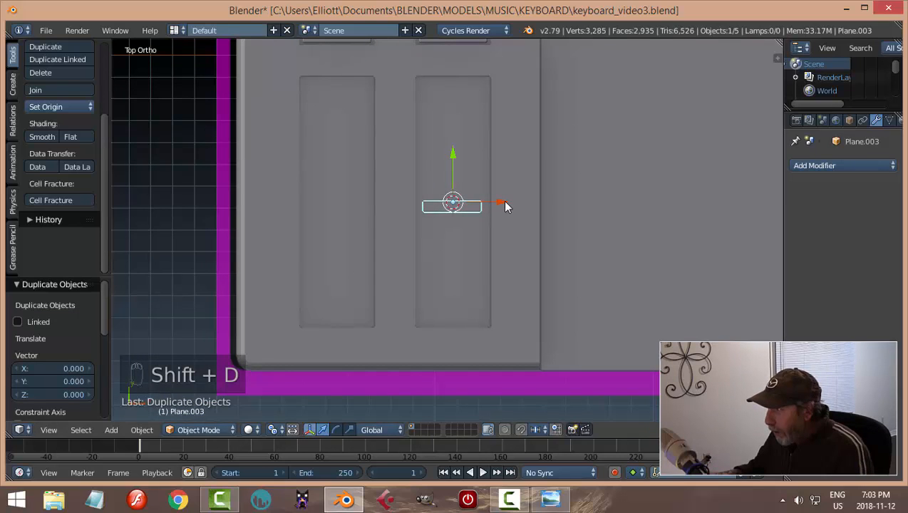
{"action": "left_click_drag", "start_coordinate": [504, 202], "coordinate": [391, 207]}
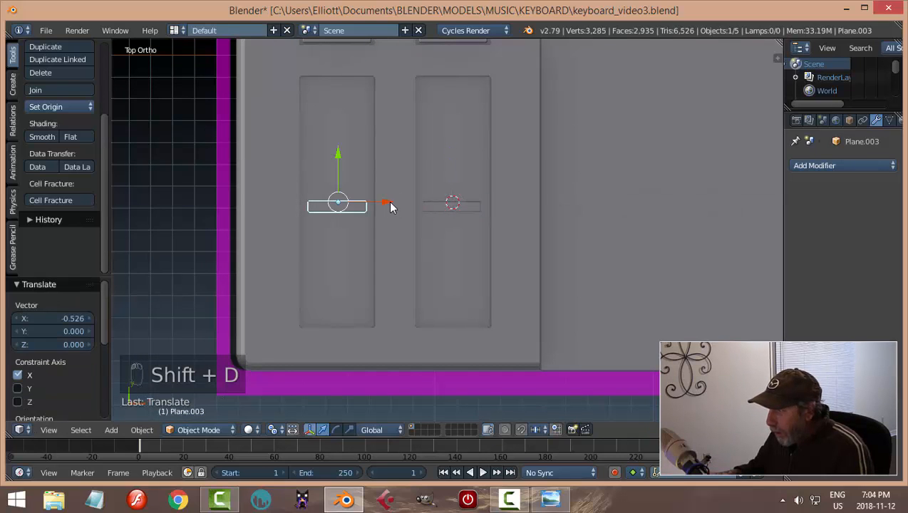
{"action": "left_click_drag", "start_coordinate": [341, 161], "coordinate": [342, 102]}
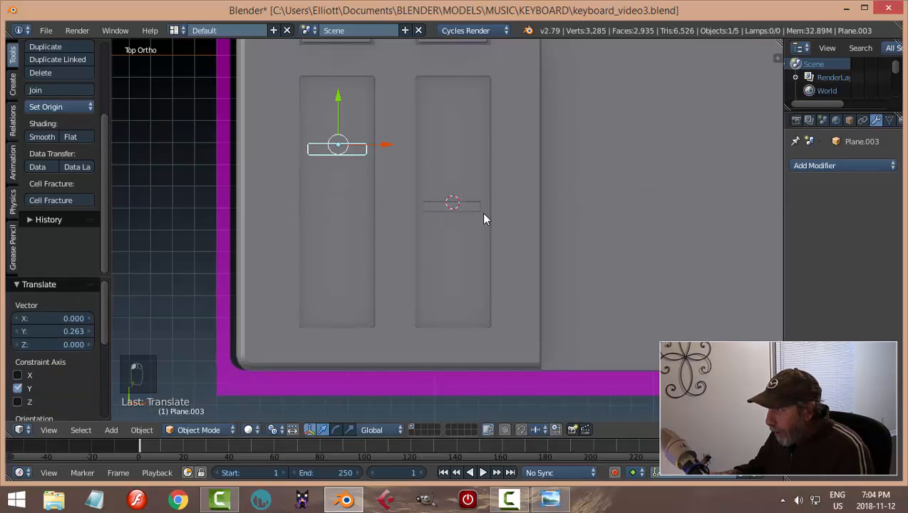
Move the original slider handle about -0.171 along Y within its recess and save the file
{"action": "right_click", "coordinate": [462, 194]}
{"action": "left_click_drag", "start_coordinate": [449, 157], "coordinate": [525, 202]}
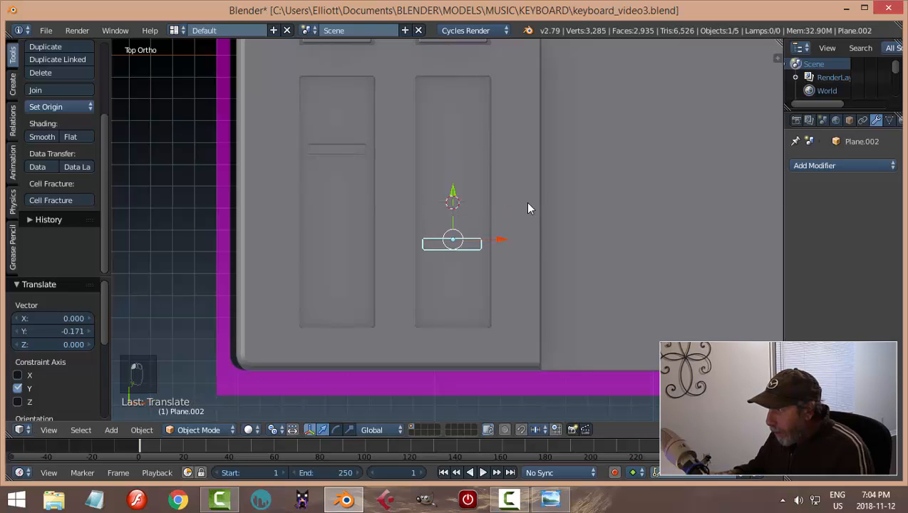
{"action": "key", "text": "a"}
{"action": "scroll", "coordinate": [502, 271], "scroll_direction": "down", "scroll_amount": 3}
{"action": "middle_click_drag", "start_coordinate": [502, 271], "coordinate": [519, 238]}
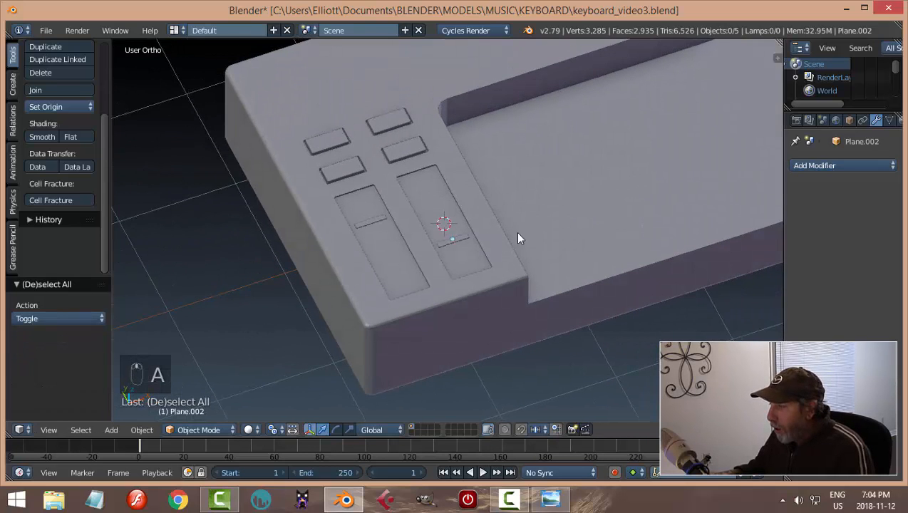
{"action": "middle_click_drag", "start_coordinate": [568, 264], "coordinate": [516, 270]}
{"action": "key", "text": "ctrl+s"}
{"action": "left_click", "coordinate": [586, 244]}
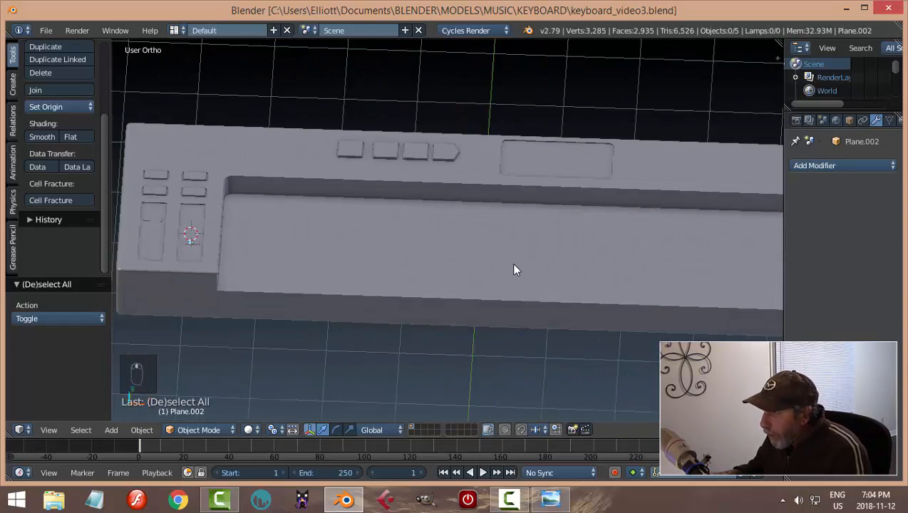
Show the top view in wireframe and add a plane at the 3D cursor placed between the reference switches and knobs
{"action": "key", "text": "KP_7"}
{"action": "scroll", "coordinate": [463, 223], "scroll_direction": "up", "scroll_amount": 1}
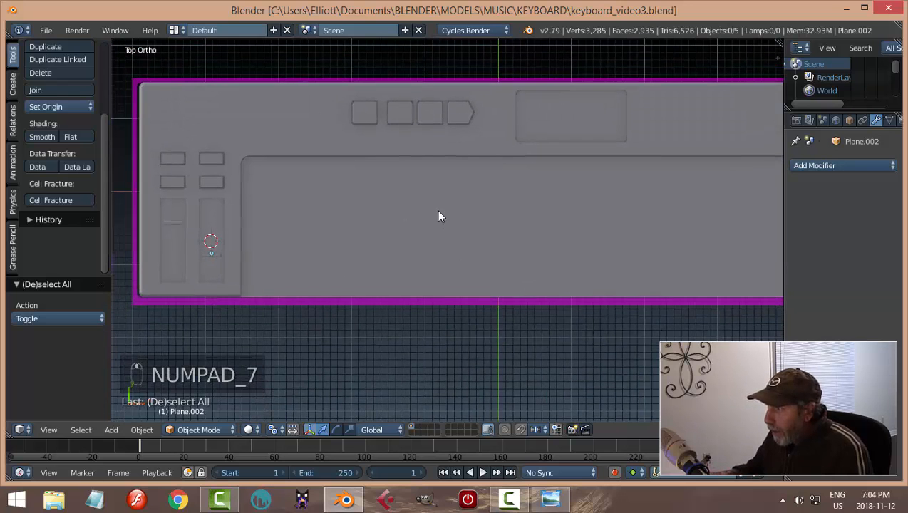
{"action": "key", "text": "z"}
{"action": "left_click", "coordinate": [506, 206]}
{"action": "scroll", "coordinate": [392, 199], "scroll_direction": "up", "scroll_amount": 2}
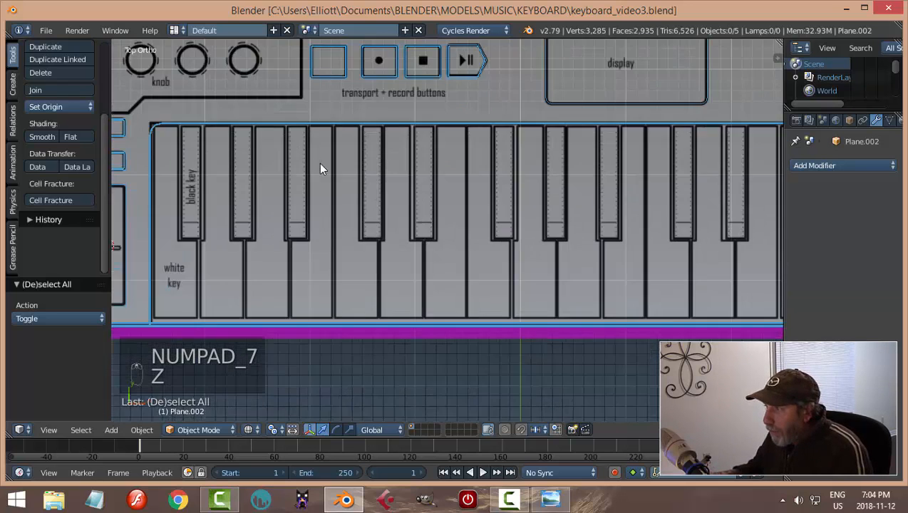
{"action": "middle_click_drag", "start_coordinate": [303, 150], "coordinate": [448, 293], "text": "shift"}
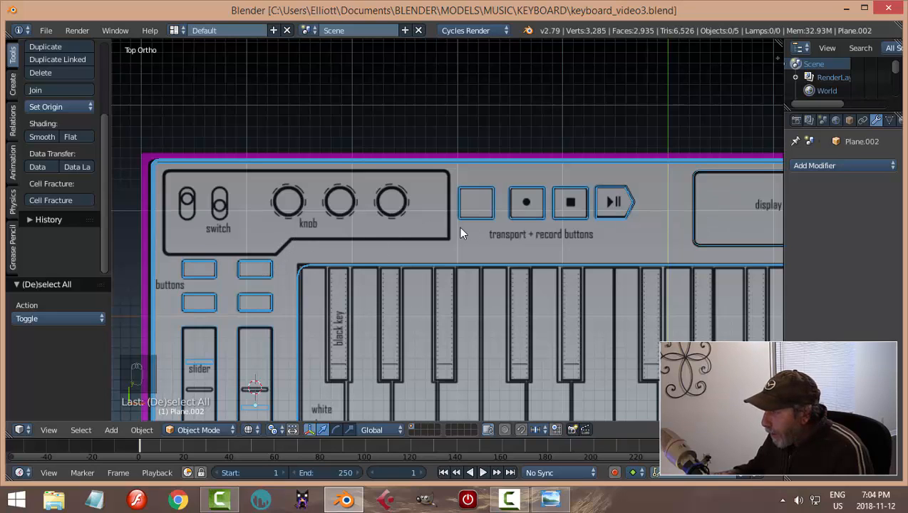
{"action": "left_click", "coordinate": [260, 205]}
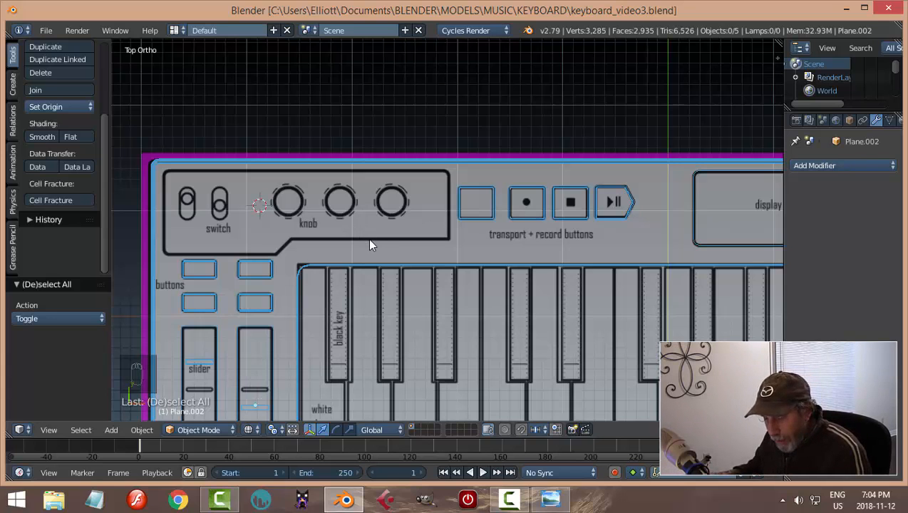
{"action": "key", "text": "shift+a"}
{"action": "mouse_move", "coordinate": [367, 238]}
{"action": "left_click", "coordinate": [409, 239]}
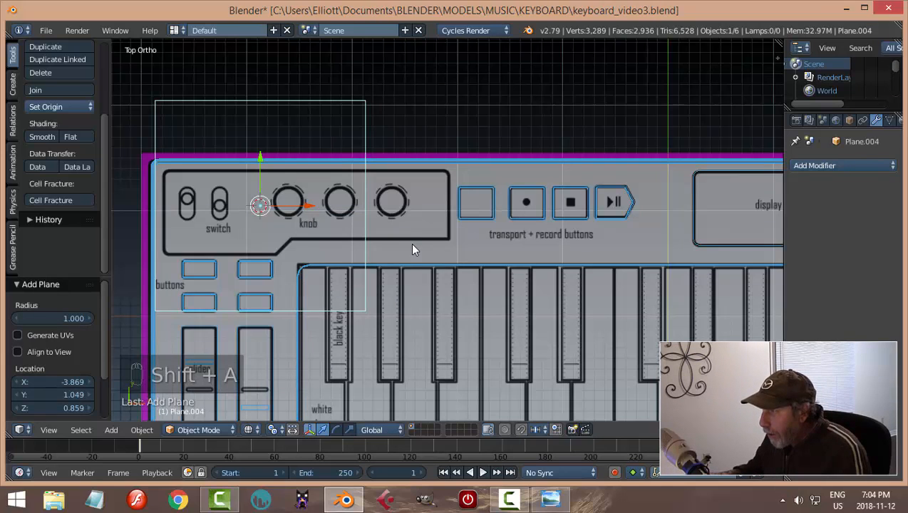
Move the plane's right edge about 0.798 and its left edge about 0.082 along X to match the switch-and-knob panel outline
{"action": "key", "text": "Tab"}
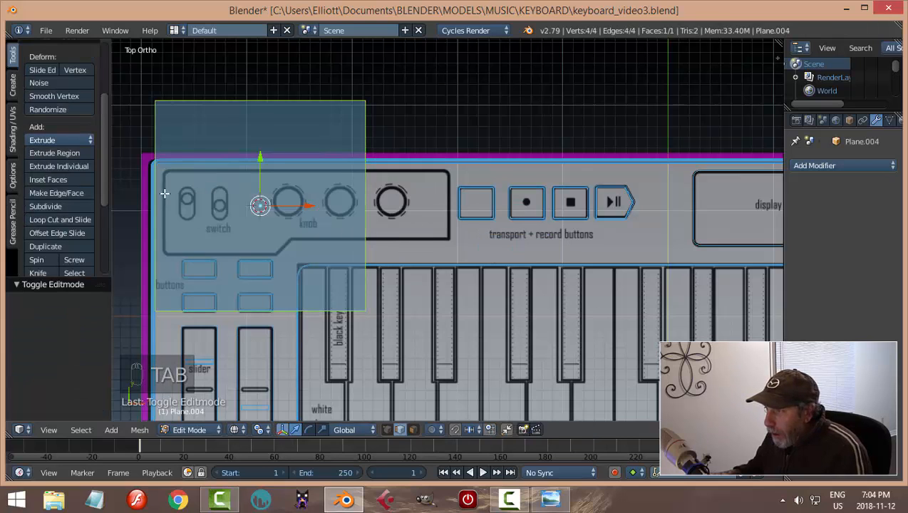
{"action": "key", "text": "ctrl+Tab"}
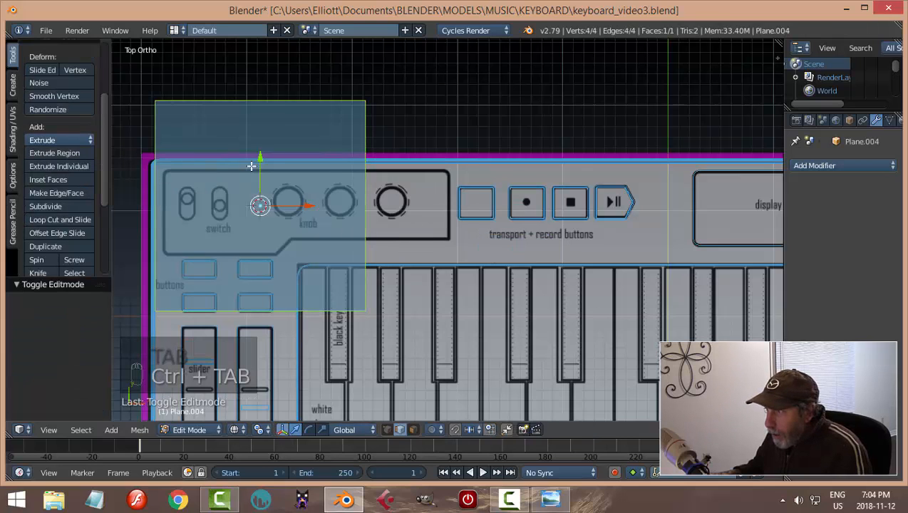
{"action": "left_click", "coordinate": [366, 205]}
{"action": "left_click_drag", "start_coordinate": [412, 205], "coordinate": [497, 223]}
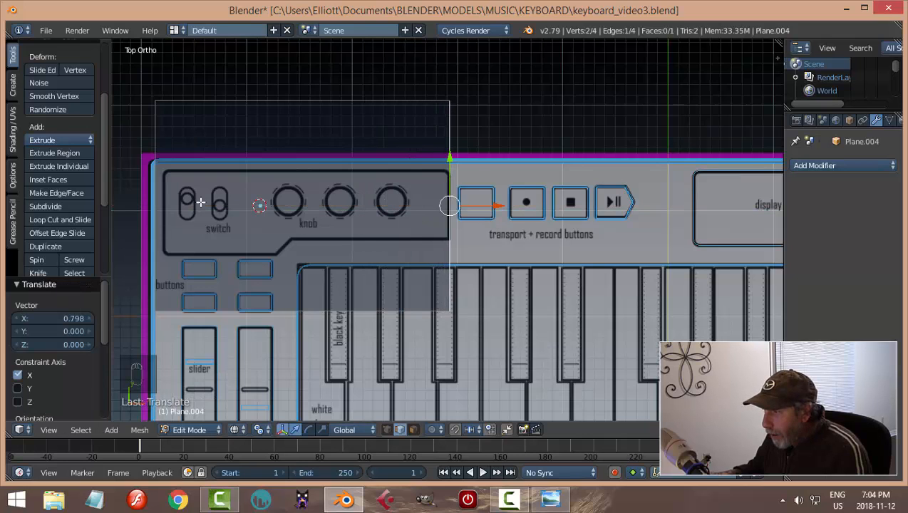
{"action": "left_click", "coordinate": [156, 196]}
{"action": "left_click_drag", "start_coordinate": [203, 205], "coordinate": [218, 209]}
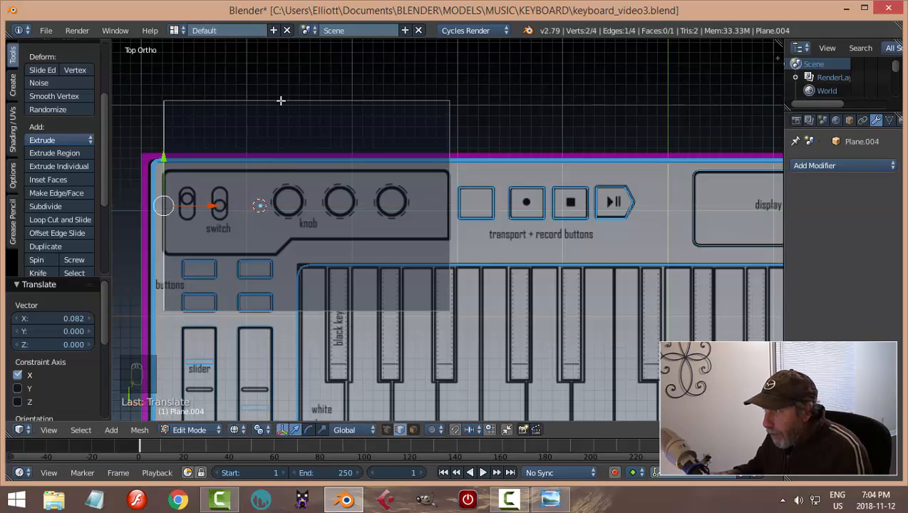
Move the plane's upper edge about -0.656 and its lower edge about 0.532 along Y to match the switch-and-knob panel outline
{"action": "left_click_drag", "start_coordinate": [312, 60], "coordinate": [313, 128]}
{"action": "right_click", "coordinate": [279, 307]}
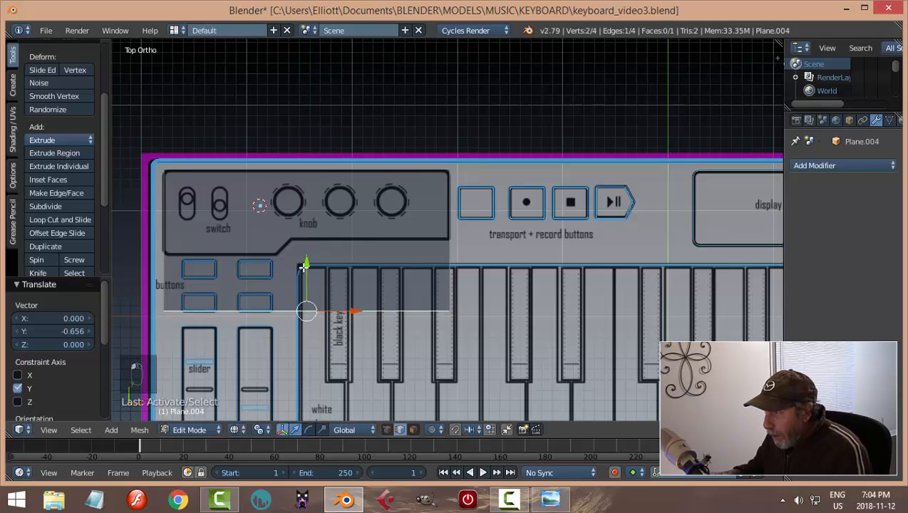
{"action": "left_click_drag", "start_coordinate": [303, 269], "coordinate": [313, 211]}
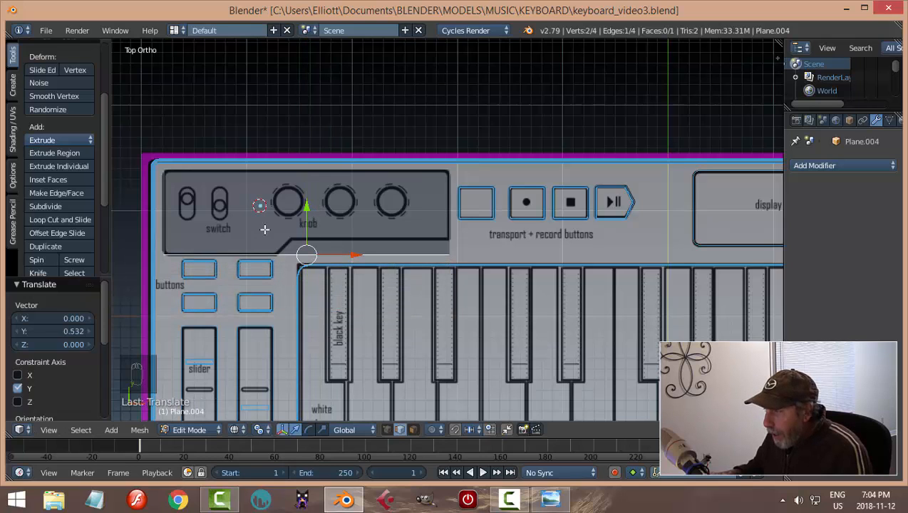
Add one horizontal and one vertical loop cut to the plane, both aligned with the upper end of the outline's diagonal notch
{"action": "key", "text": "ctrl+r"}
{"action": "left_click", "coordinate": [444, 232]}
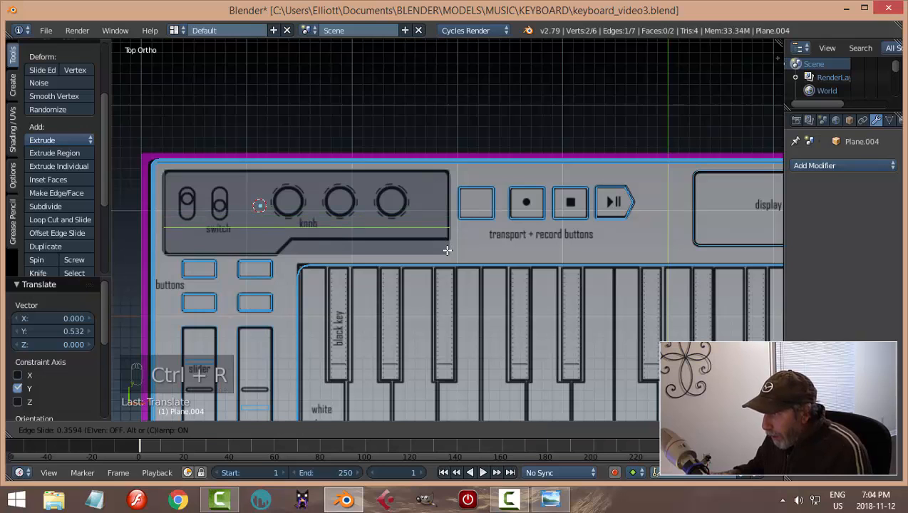
{"action": "left_click", "coordinate": [447, 255]}
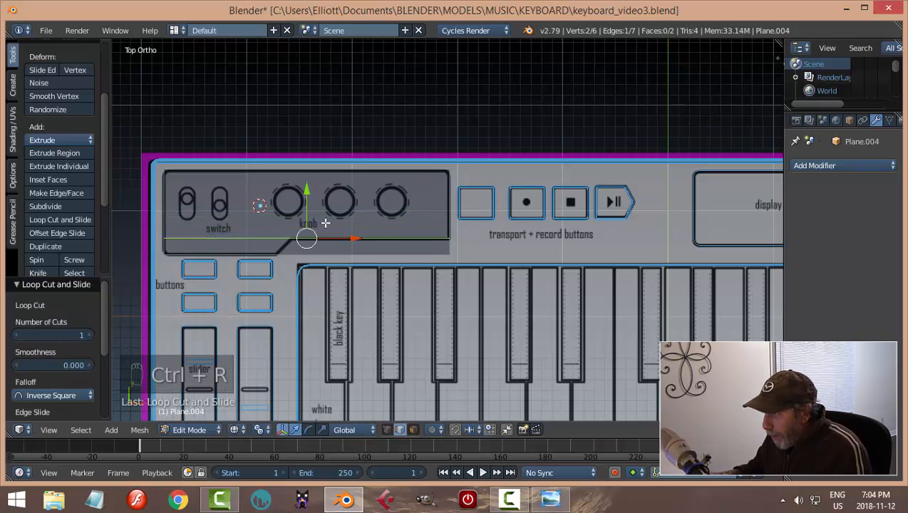
{"action": "key", "text": "ctrl+r"}
{"action": "left_click", "coordinate": [287, 174]}
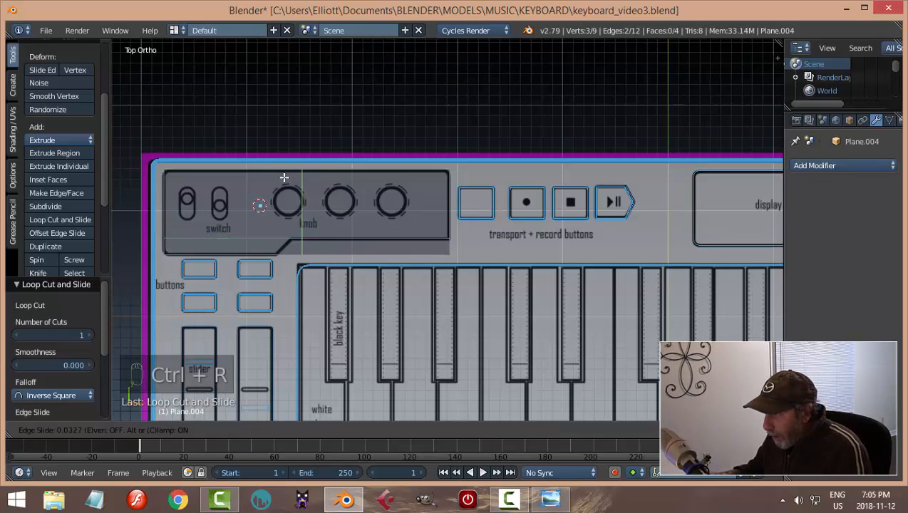
{"action": "left_click", "coordinate": [273, 179]}
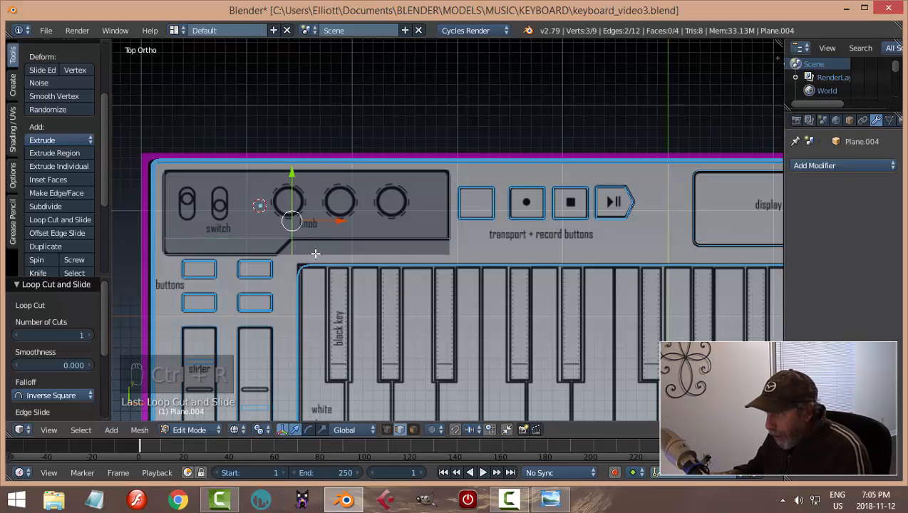
Move the bottom vertex of the vertical cut about -0.139 along X to follow the outline's diagonal
{"action": "key", "text": "a"}
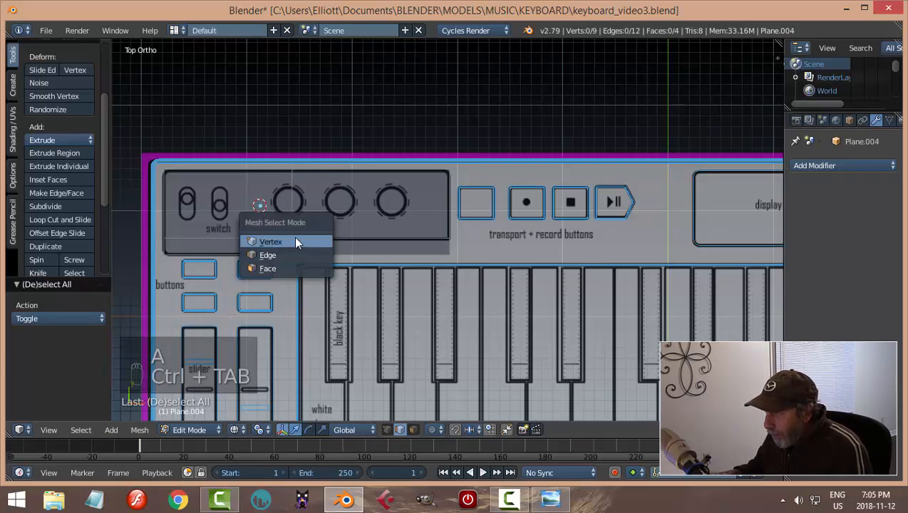
{"action": "left_click", "coordinate": [294, 239]}
{"action": "right_click", "coordinate": [292, 254]}
{"action": "key", "text": "g"}
{"action": "key", "text": "x"}
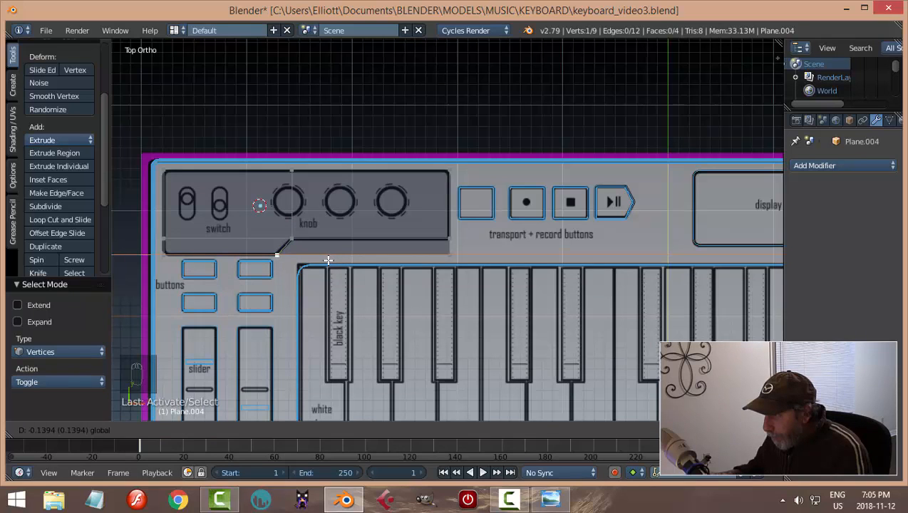
{"action": "left_click", "coordinate": [327, 260]}
Delete the two outer edges of the plane's lower-right section that lies outside the reference outline
{"action": "key", "text": "a"}
{"action": "key", "text": "ctrl+Tab"}
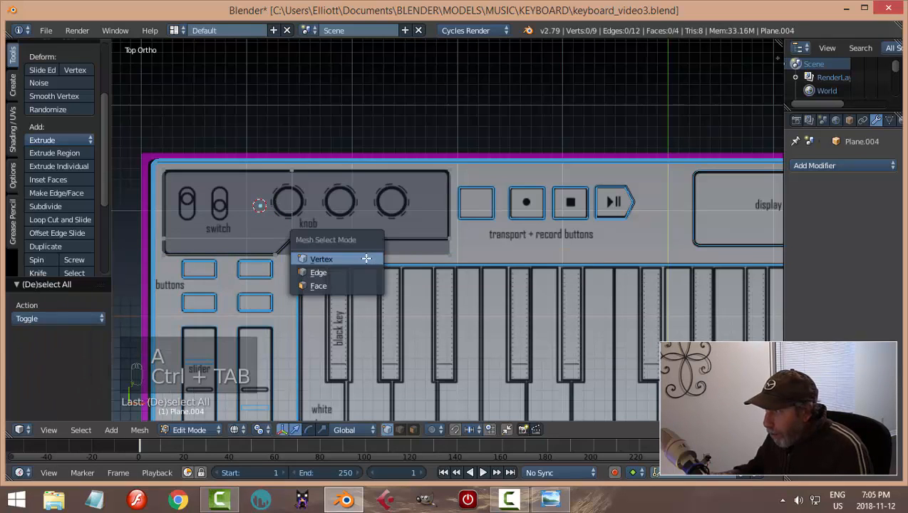
{"action": "left_click", "coordinate": [319, 273]}
{"action": "right_click", "coordinate": [348, 254]}
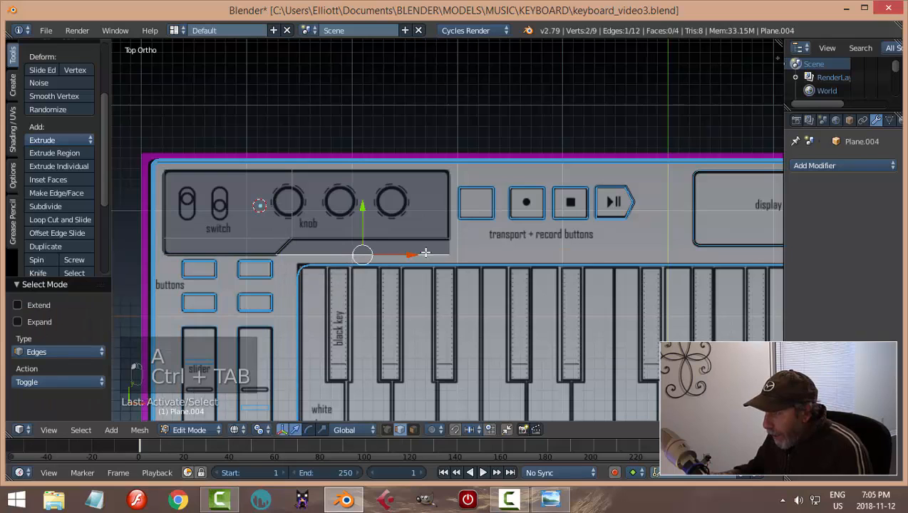
{"action": "right_click", "coordinate": [447, 246], "text": "shift"}
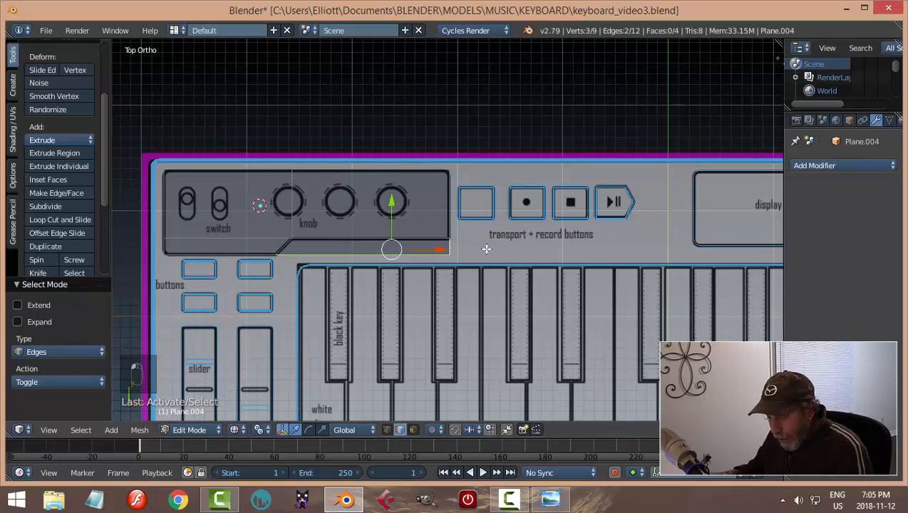
{"action": "key", "text": "x"}
{"action": "left_click", "coordinate": [487, 251]}
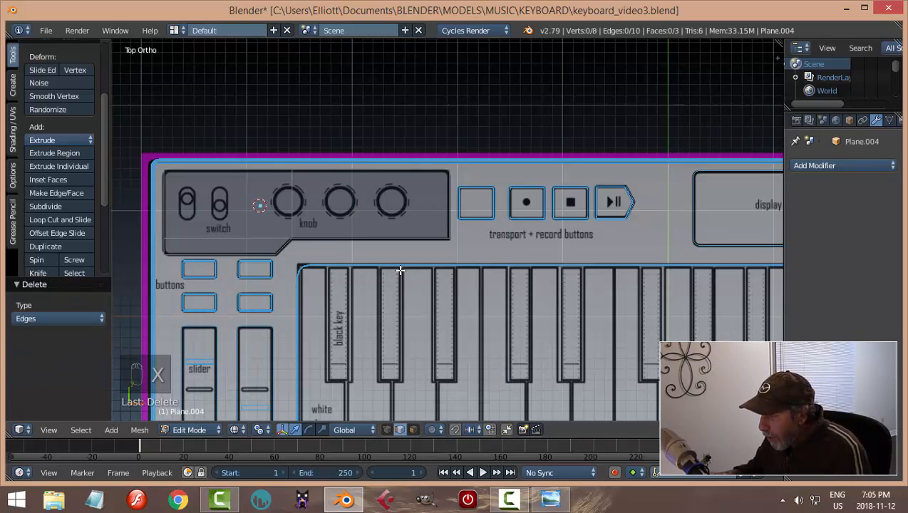
Extrude the entire panel shape upward into a block and display it in solid shading
{"action": "key", "text": "a"}
{"action": "middle_click_drag", "start_coordinate": [398, 315], "coordinate": [380, 267]}
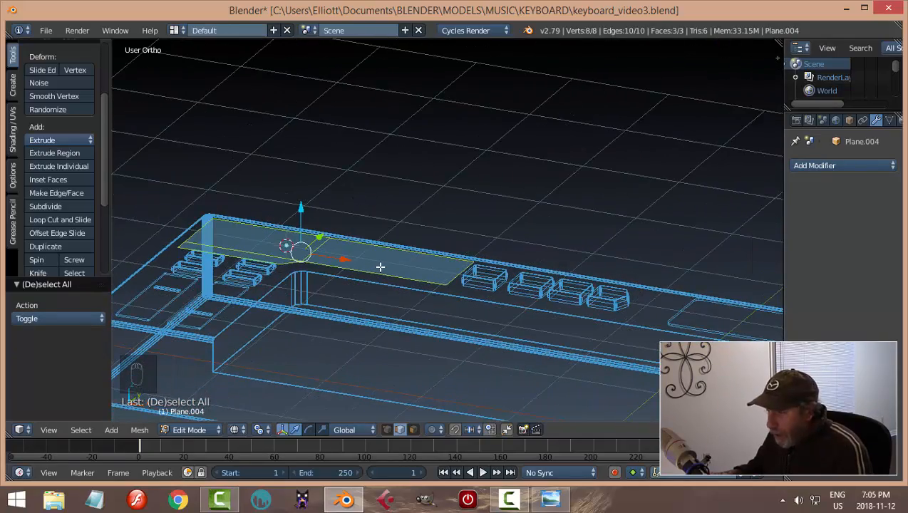
{"action": "key", "text": "e"}
{"action": "left_click", "coordinate": [413, 260]}
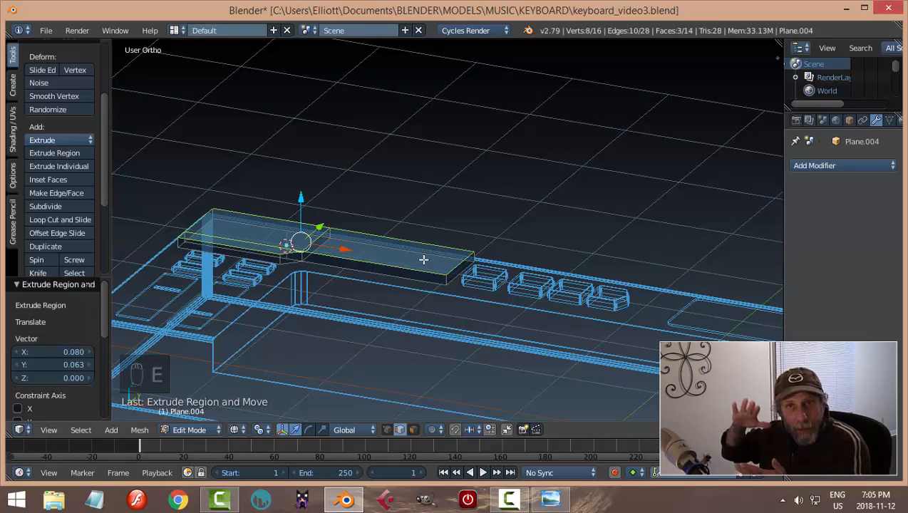
{"action": "key", "text": "a"}
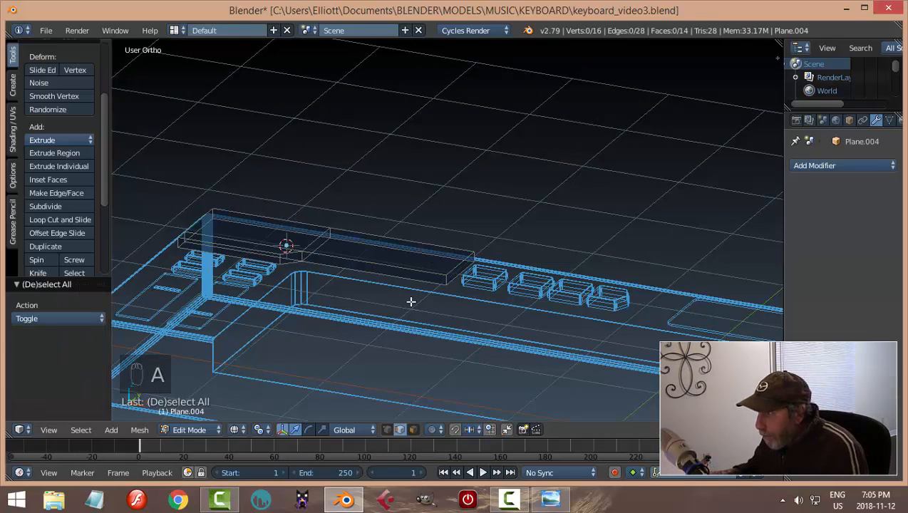
{"action": "scroll", "coordinate": [379, 295], "scroll_direction": "up", "scroll_amount": 2}
{"action": "key", "text": "z"}
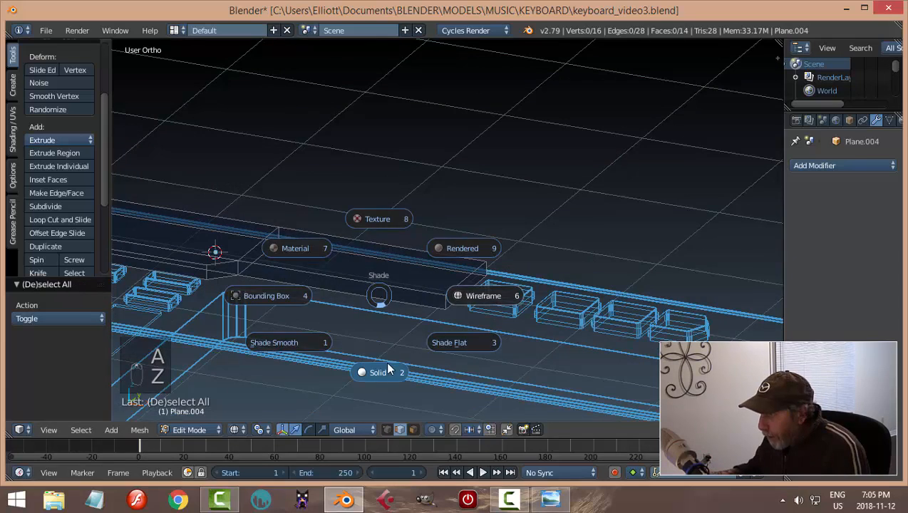
{"action": "left_click", "coordinate": [385, 361]}
{"action": "middle_click_drag", "start_coordinate": [334, 306], "coordinate": [361, 272], "text": "shift"}
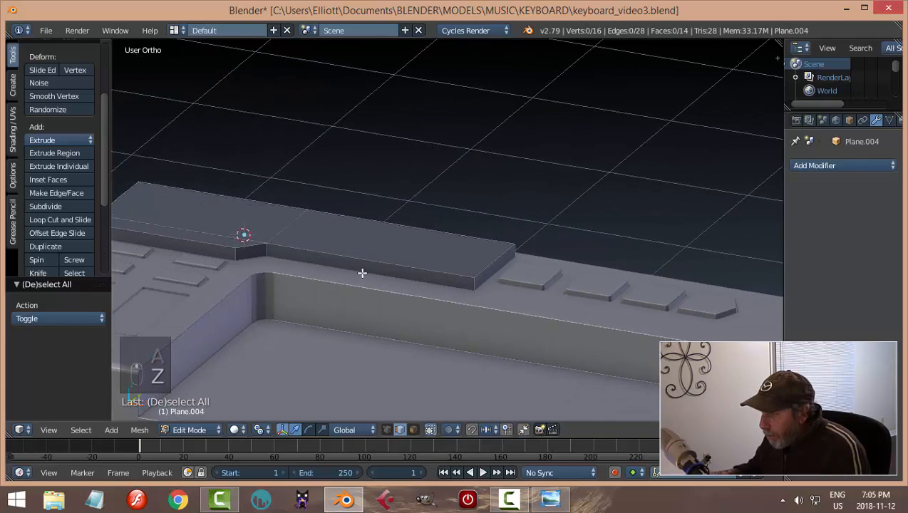
Bevel the vertical corner edges of the panel block with three segments and an offset of about 0.026
{"action": "right_click", "coordinate": [475, 281]}
{"action": "right_click", "coordinate": [518, 247], "text": "shift"}
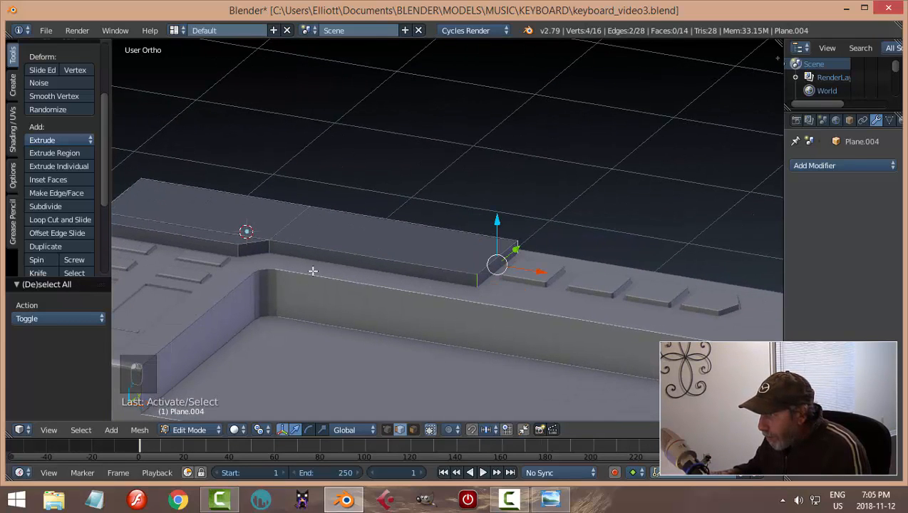
{"action": "right_click", "coordinate": [272, 246], "text": "shift"}
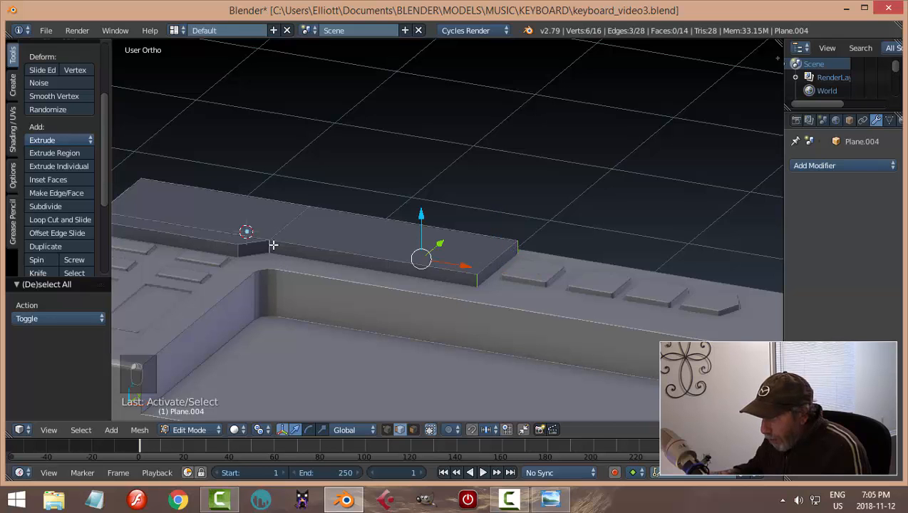
{"action": "right_click", "coordinate": [238, 252], "text": "shift"}
{"action": "middle_click_drag", "start_coordinate": [201, 281], "coordinate": [308, 394]}
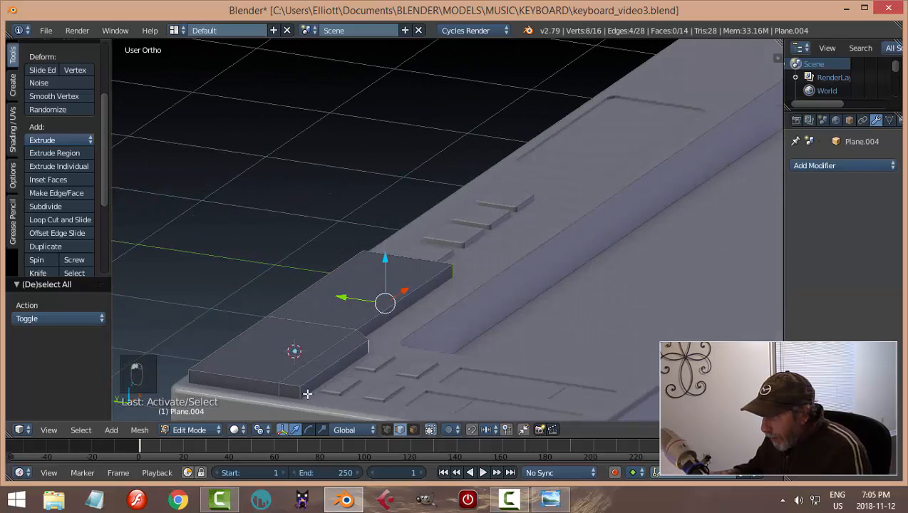
{"action": "right_click", "coordinate": [299, 393], "text": "shift"}
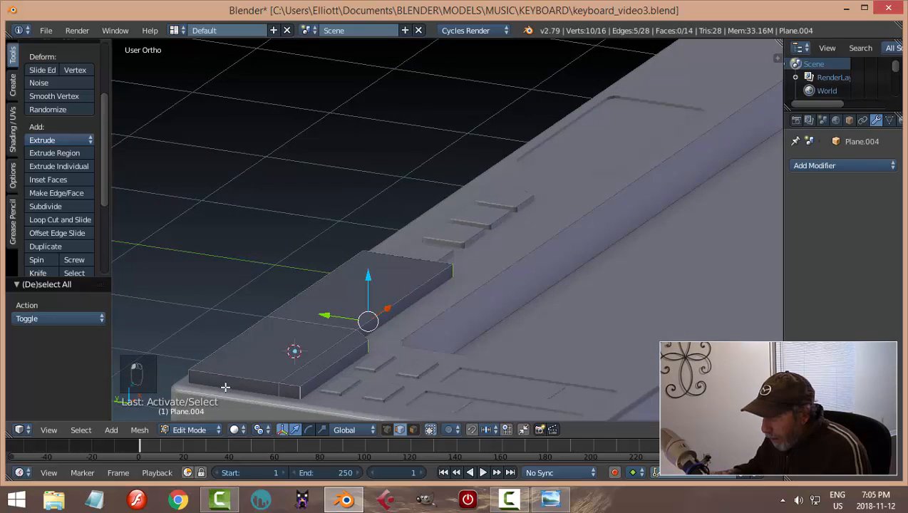
{"action": "right_click", "coordinate": [338, 377], "text": "shift"}
{"action": "middle_click_drag", "start_coordinate": [513, 352], "coordinate": [332, 350]}
{"action": "key", "text": "ctrl+b"}
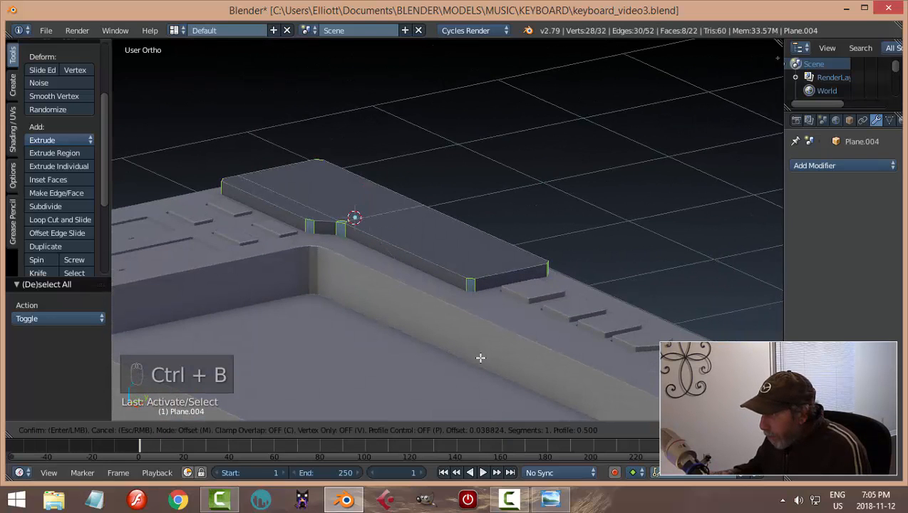
{"action": "scroll", "coordinate": [481, 358], "scroll_direction": "up", "scroll_amount": 2}
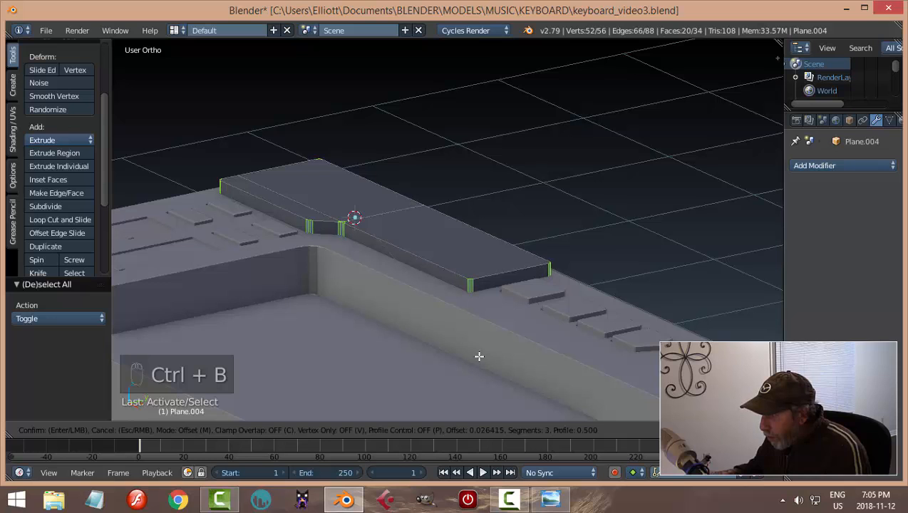
{"action": "left_click", "coordinate": [480, 356]}
{"action": "key", "text": "a"}
{"action": "middle_click_drag", "start_coordinate": [412, 309], "coordinate": [434, 338]}
{"action": "scroll", "coordinate": [419, 321], "scroll_direction": "up", "scroll_amount": 2}
{"action": "middle_click_drag", "start_coordinate": [239, 151], "coordinate": [266, 202], "text": "shift"}
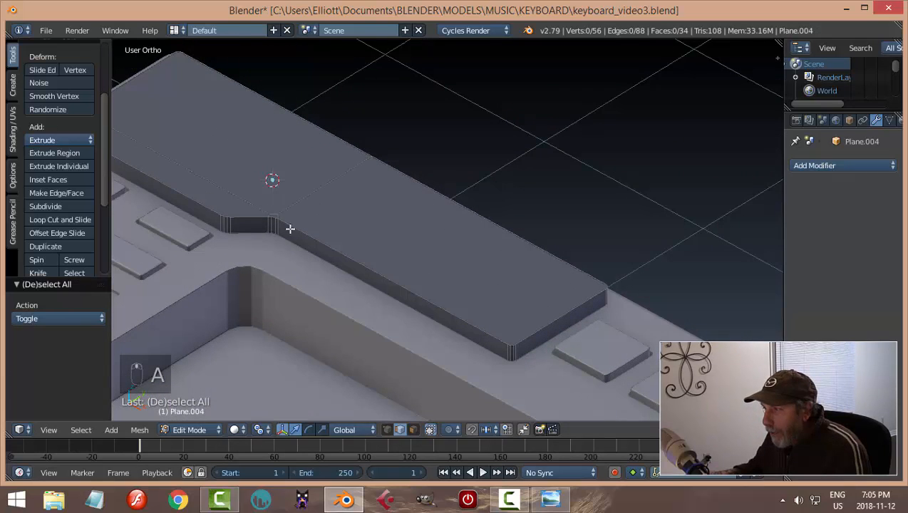
Return to object mode and raise the panel block about 0.002 along Z in the right wireframe view
{"action": "key", "text": "Tab"}
{"action": "left_click", "coordinate": [292, 309]}
{"action": "scroll", "coordinate": [354, 314], "scroll_direction": "down", "scroll_amount": 4}
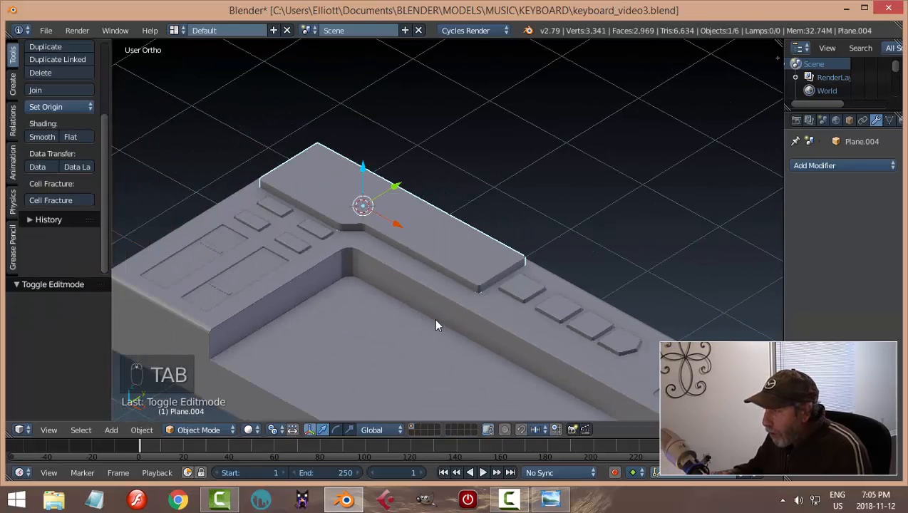
{"action": "key", "text": "KP_3"}
{"action": "key", "text": "z"}
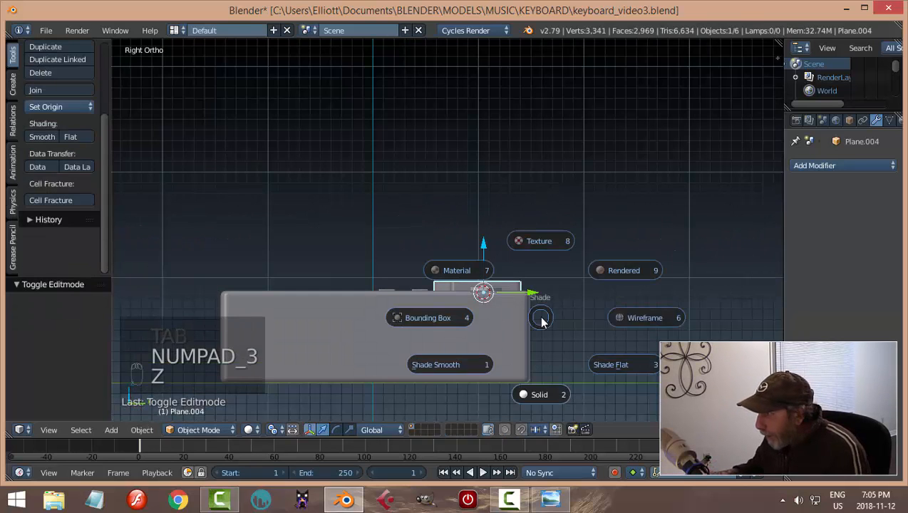
{"action": "left_click", "coordinate": [628, 319]}
{"action": "scroll", "coordinate": [548, 318], "scroll_direction": "up", "scroll_amount": 4}
{"action": "mouse_move", "coordinate": [577, 355]}
{"action": "middle_mouse_down", "text": "shift"}
{"action": "mouse_move", "coordinate": [510, 260]}
{"action": "mouse_move", "coordinate": [543, 236]}
{"action": "middle_mouse_up", "text": "shift"}
{"action": "scroll", "coordinate": [515, 258], "scroll_direction": "up", "scroll_amount": 2}
{"action": "scroll", "coordinate": [511, 262], "scroll_direction": "down", "scroll_amount": 1}
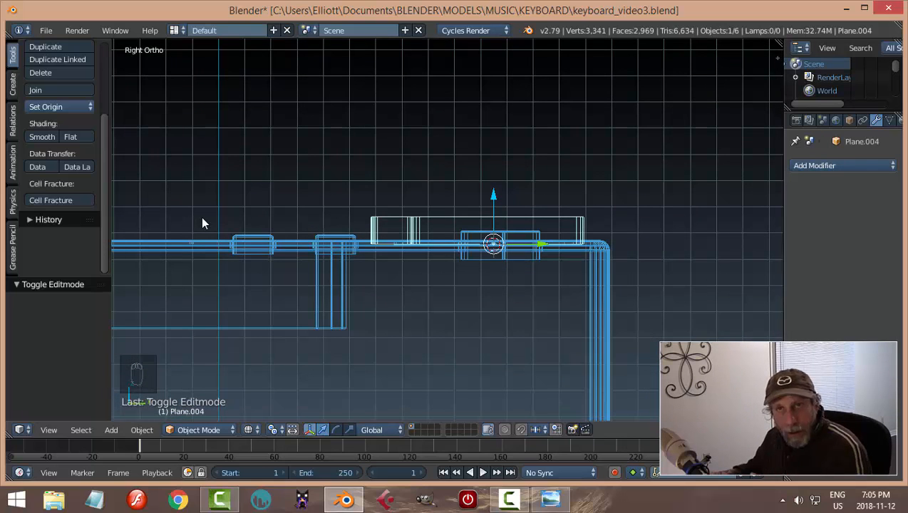
{"action": "scroll", "coordinate": [414, 281], "scroll_direction": "up", "scroll_amount": 2}
{"action": "scroll", "coordinate": [465, 293], "scroll_direction": "up", "scroll_amount": 2}
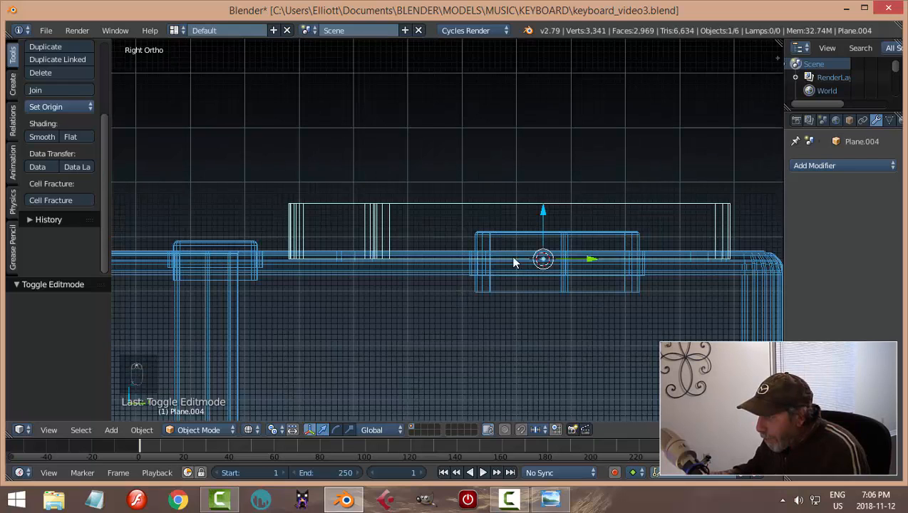
{"action": "left_click_drag", "start_coordinate": [544, 212], "coordinate": [548, 214]}
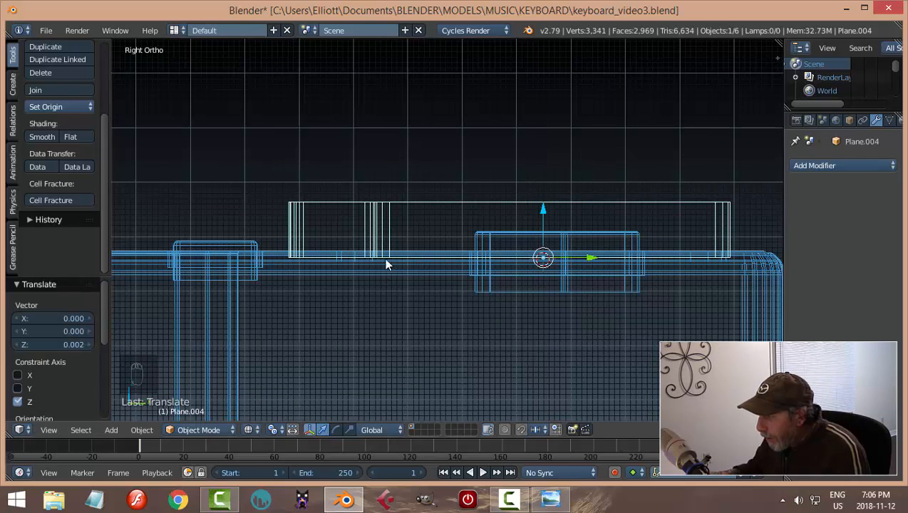
In solid shading, add a Boolean Difference modifier to the keyboard body with the panel block as its object and apply it
{"action": "middle_click_drag", "start_coordinate": [386, 264], "coordinate": [485, 283]}
{"action": "key", "text": "z"}
{"action": "left_click", "coordinate": [503, 360]}
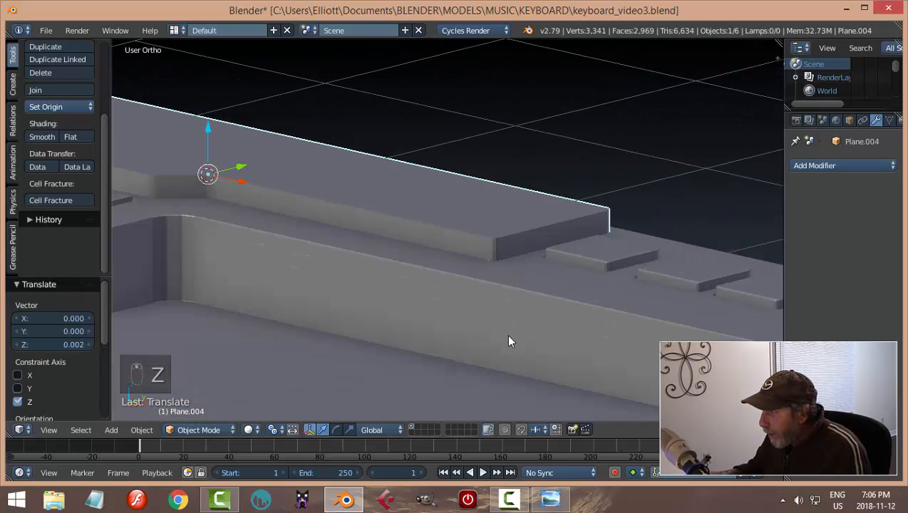
{"action": "right_click", "coordinate": [565, 295]}
{"action": "scroll", "coordinate": [566, 296], "scroll_direction": "down", "scroll_amount": 3}
{"action": "middle_click_drag", "start_coordinate": [567, 296], "coordinate": [611, 322]}
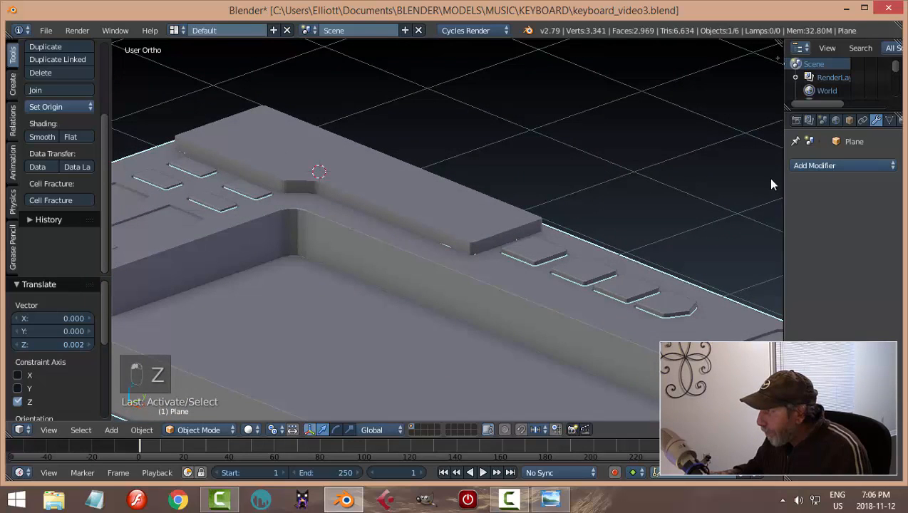
{"action": "left_click", "coordinate": [810, 166]}
{"action": "left_click", "coordinate": [627, 225]}
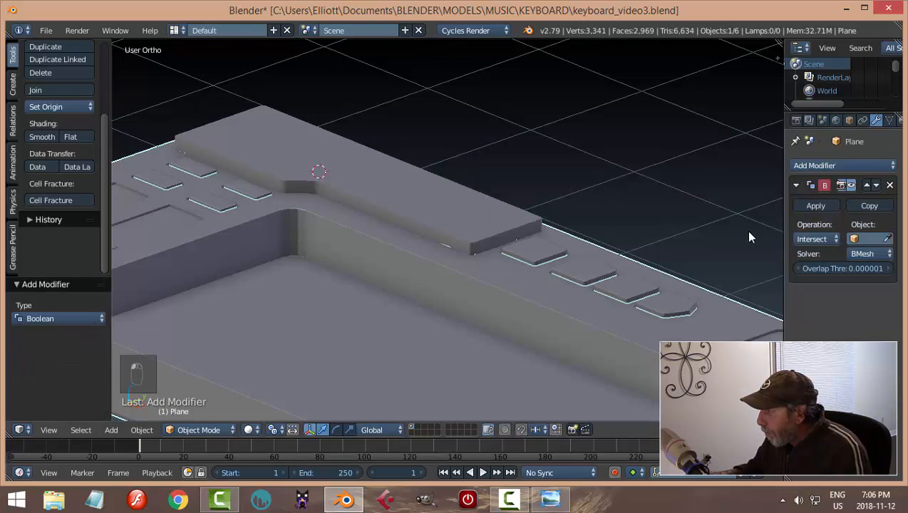
{"action": "left_click", "coordinate": [815, 239]}
{"action": "left_click", "coordinate": [790, 194]}
{"action": "left_click", "coordinate": [887, 239]}
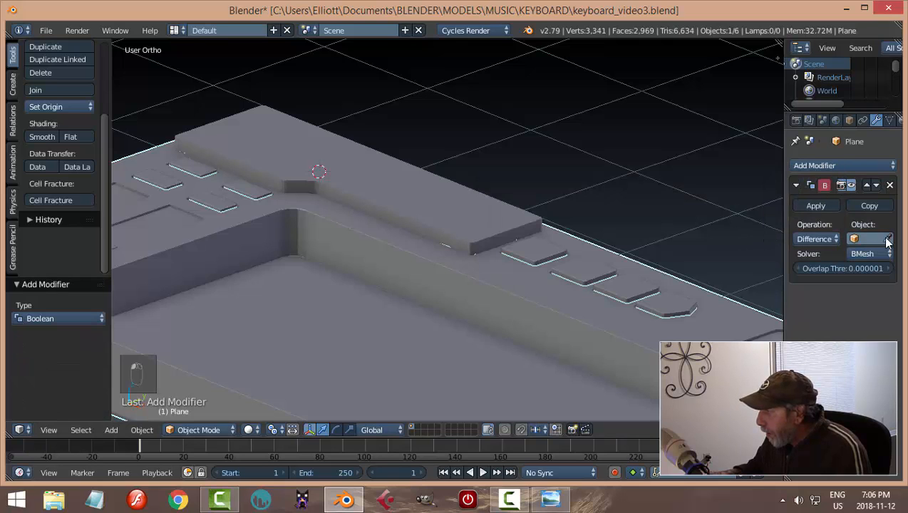
{"action": "left_click", "coordinate": [460, 201]}
{"action": "left_click", "coordinate": [804, 206]}
Delete the panel block used as the cutter and check the recess left in the keyboard body
{"action": "right_click", "coordinate": [537, 219]}
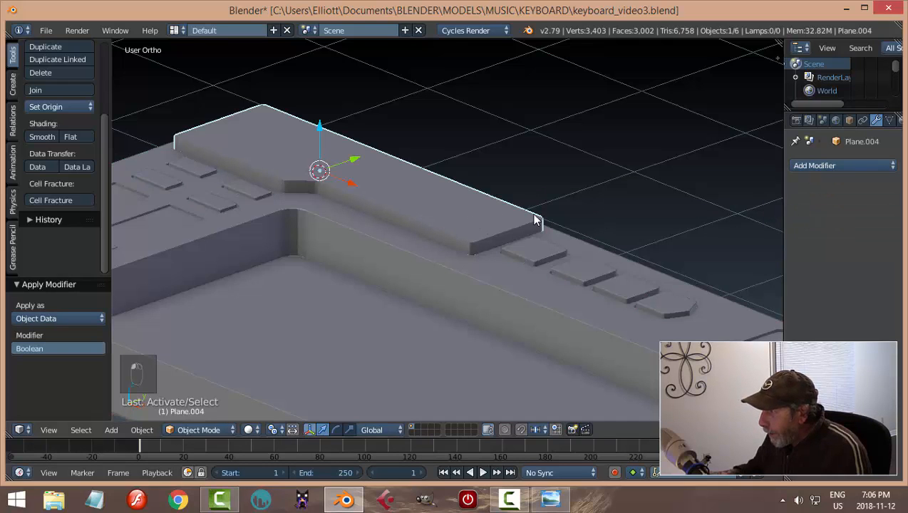
{"action": "key", "text": "x"}
{"action": "left_click", "coordinate": [531, 211]}
{"action": "middle_click_drag", "start_coordinate": [438, 190], "coordinate": [470, 261]}
{"action": "scroll", "coordinate": [327, 285], "scroll_direction": "up", "scroll_amount": 3}
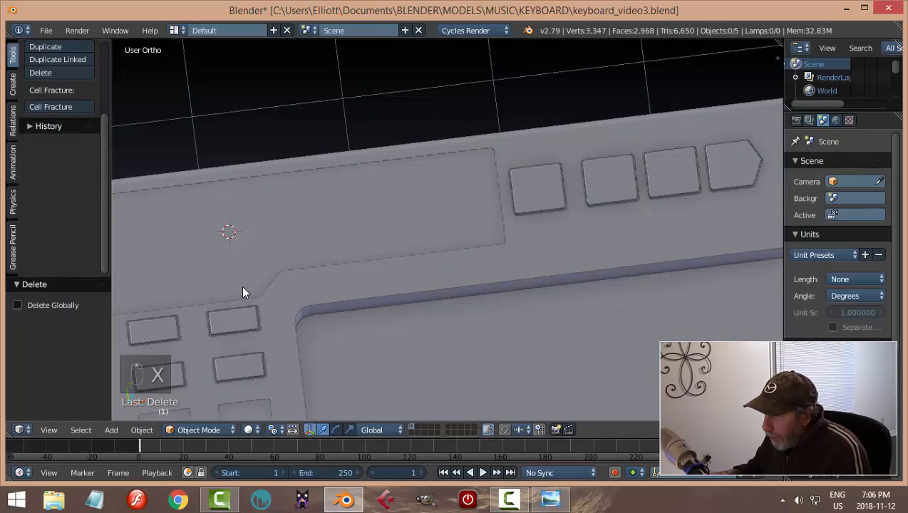
Save the keyboard file and inspect the recessed panel from several angles
{"action": "scroll", "coordinate": [513, 257], "scroll_direction": "down", "scroll_amount": 4}
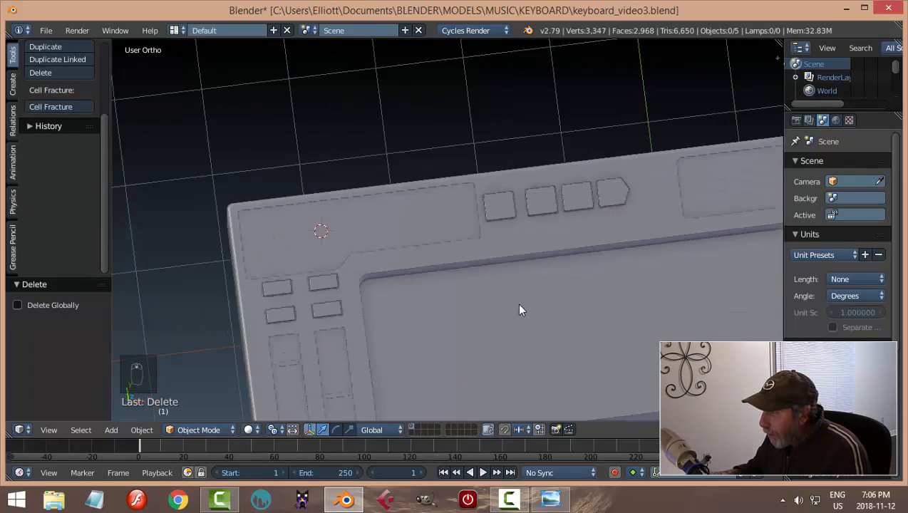
{"action": "middle_click_drag", "start_coordinate": [521, 308], "coordinate": [552, 239]}
{"action": "key", "text": "ctrl+s"}
{"action": "left_click", "coordinate": [553, 242]}
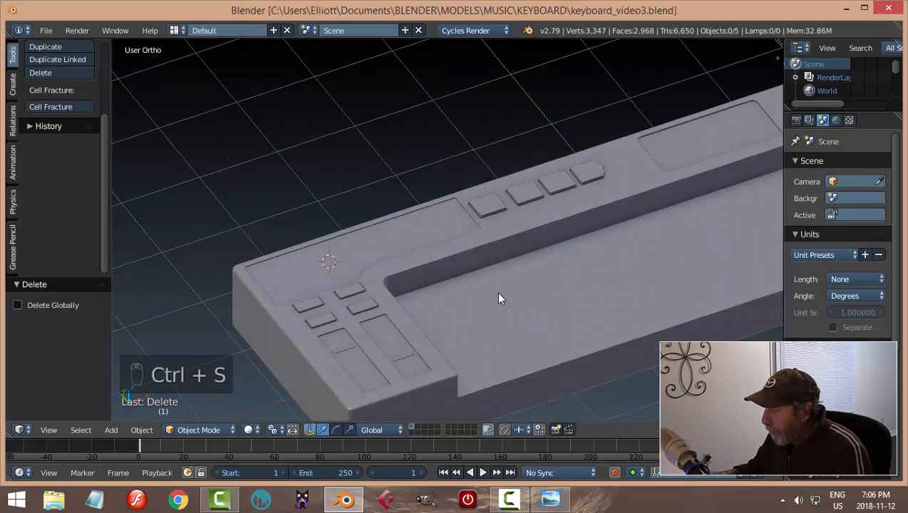
{"action": "middle_click_drag", "start_coordinate": [500, 298], "coordinate": [462, 275]}
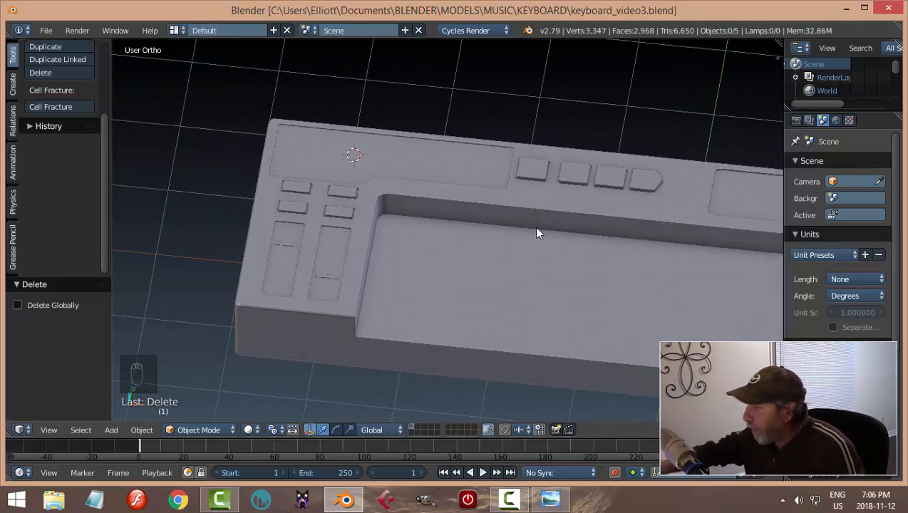
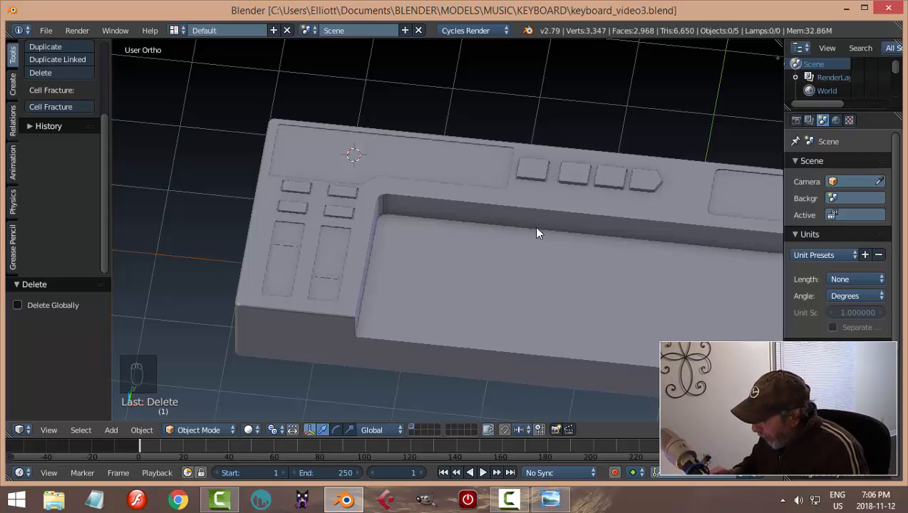
In the top wireframe view, place the 3D cursor on the right switch's circle and add a plane there
{"action": "key", "text": "KP_7"}
{"action": "key", "text": "z"}
{"action": "left_click", "coordinate": [637, 227]}
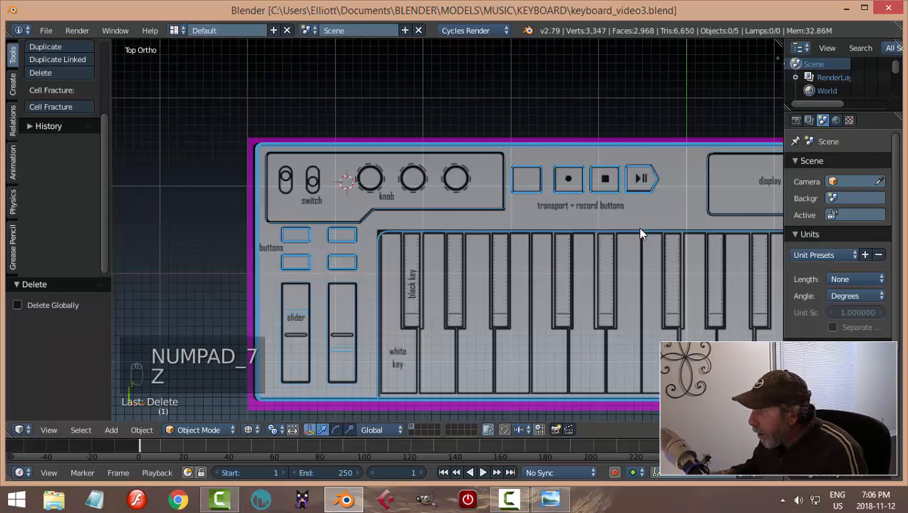
{"action": "scroll", "coordinate": [243, 182], "scroll_direction": "up", "scroll_amount": 4}
{"action": "middle_click_drag", "start_coordinate": [243, 182], "coordinate": [303, 179], "text": "shift"}
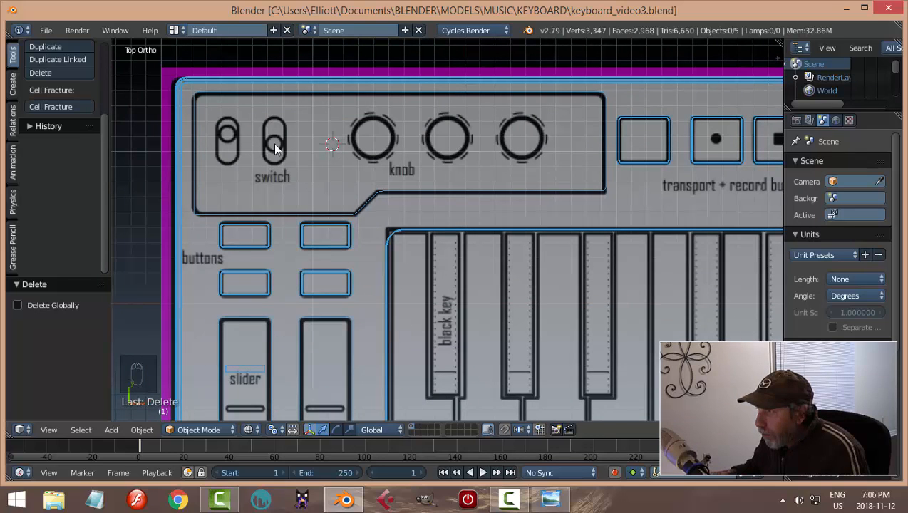
{"action": "key", "text": "shift+a"}
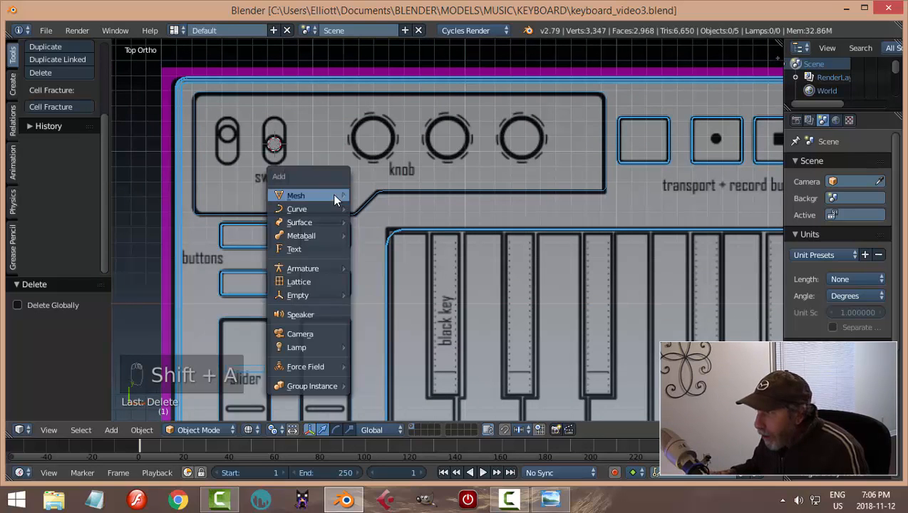
{"action": "mouse_move", "coordinate": [329, 194]}
{"action": "left_click", "coordinate": [378, 194]}
Enter edit mode and scale the new plane down uniformly to about 0.091, near the switch's width
{"action": "key", "text": "Tab"}
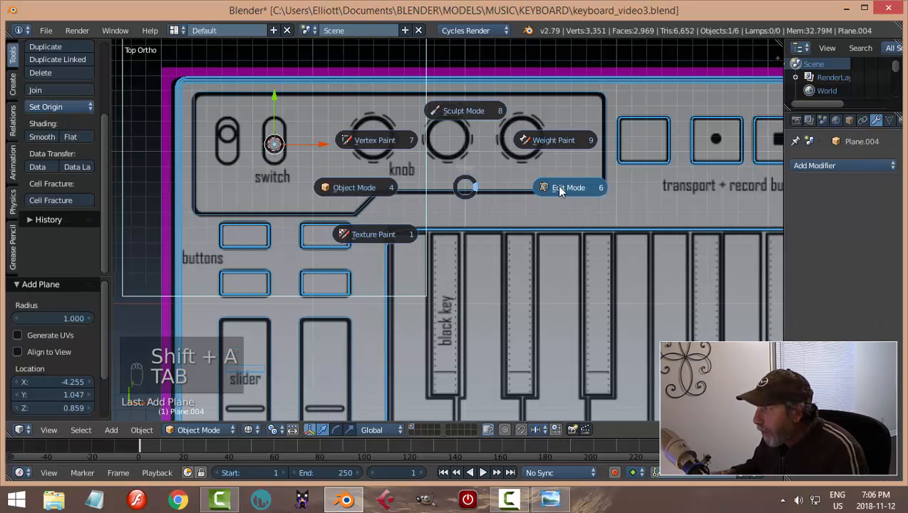
{"action": "key", "text": "s"}
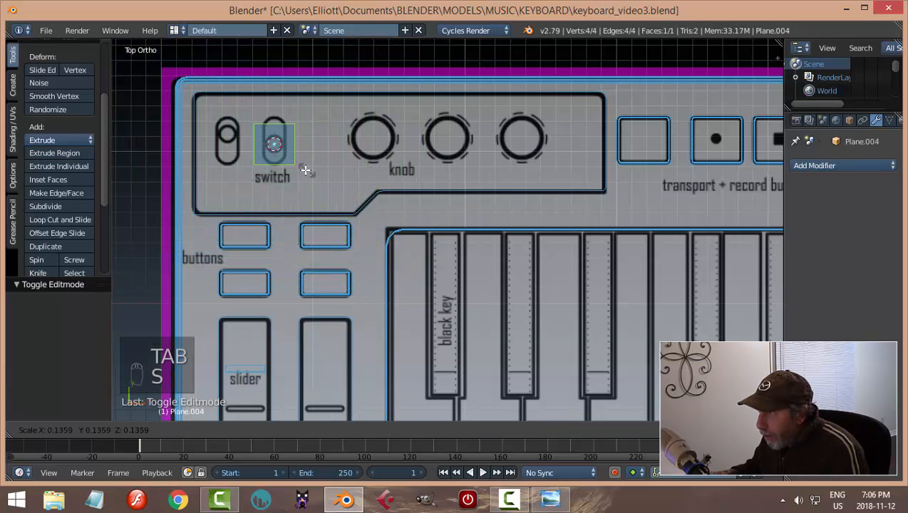
{"action": "left_click", "coordinate": [296, 161]}
{"action": "scroll", "coordinate": [296, 163], "scroll_direction": "up", "scroll_amount": 4}
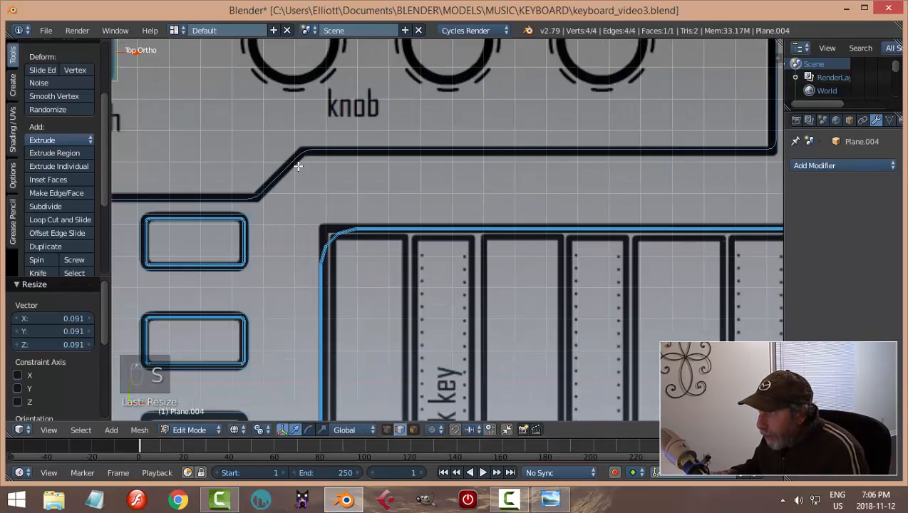
Fit the plane to the right switch outline by scaling X to about 0.796, stretching Y and moving it about 0.023 along Y
{"action": "middle_click_drag", "start_coordinate": [303, 166], "coordinate": [579, 287], "text": "shift"}
{"action": "key", "text": "s"}
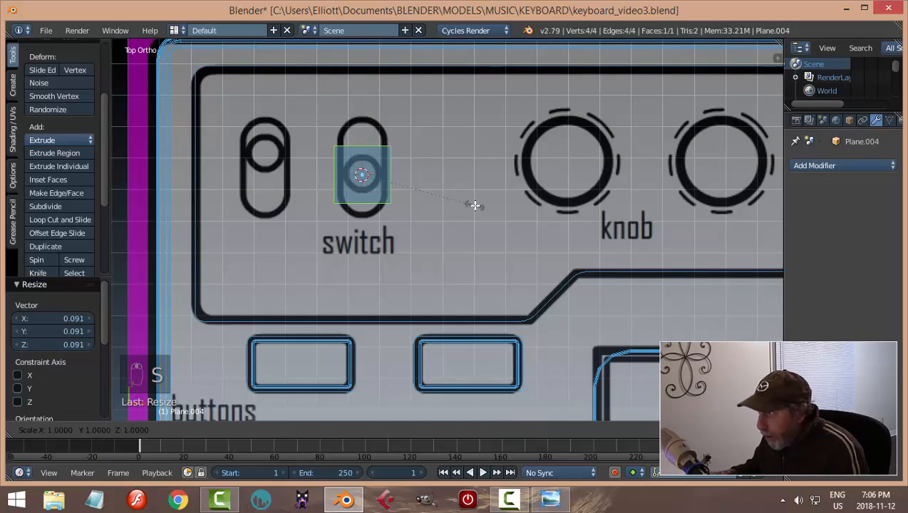
{"action": "key", "text": "x"}
{"action": "left_click", "coordinate": [450, 205]}
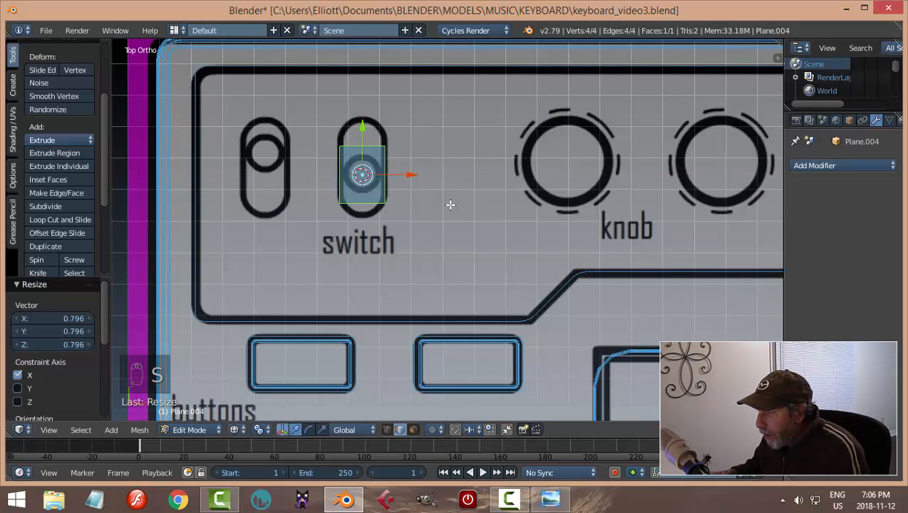
{"action": "key", "text": "s"}
{"action": "key", "text": "y"}
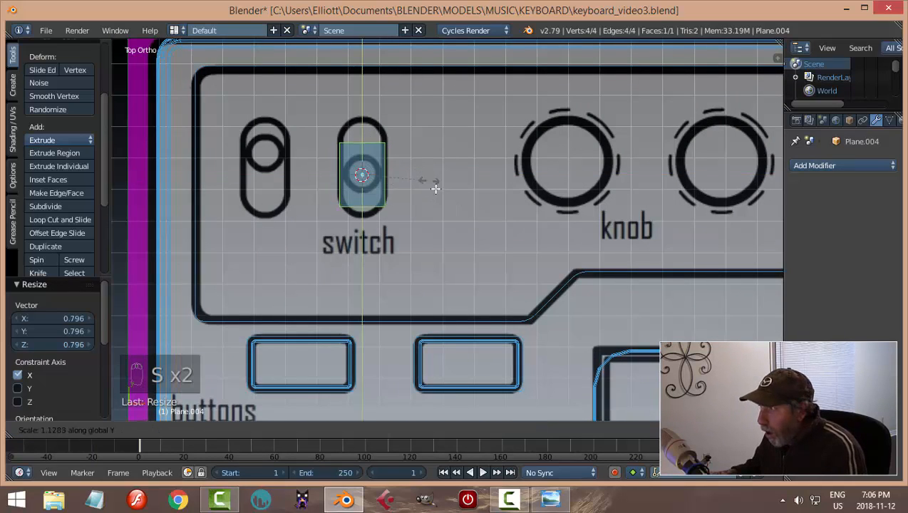
{"action": "left_click", "coordinate": [454, 222]}
{"action": "left_click_drag", "start_coordinate": [362, 133], "coordinate": [360, 125]}
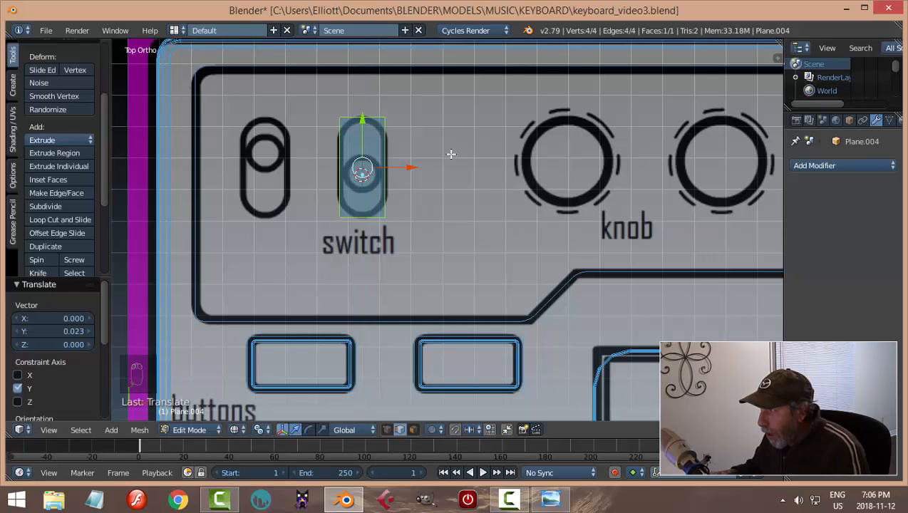
Extrude the switch plane upward about 0.07 into a block
{"action": "key", "text": "a"}
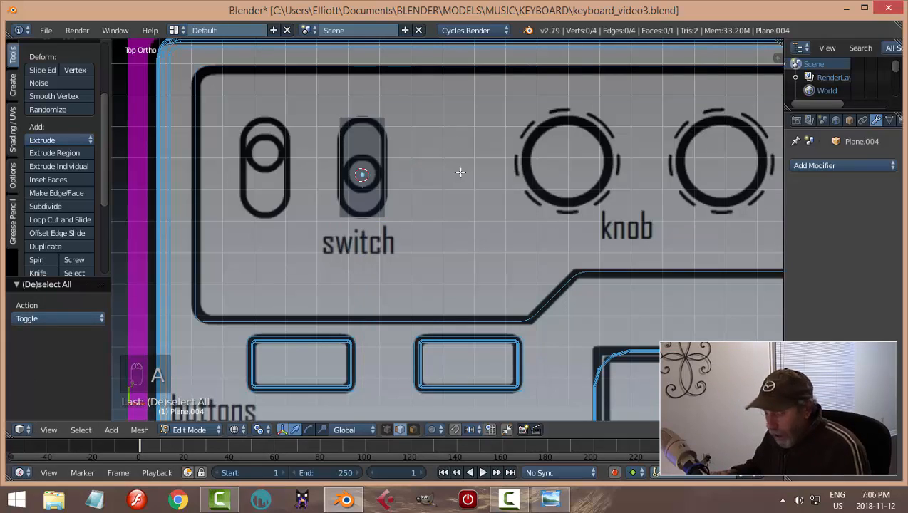
{"action": "key", "text": "a"}
{"action": "middle_click_drag", "start_coordinate": [470, 188], "coordinate": [474, 247]}
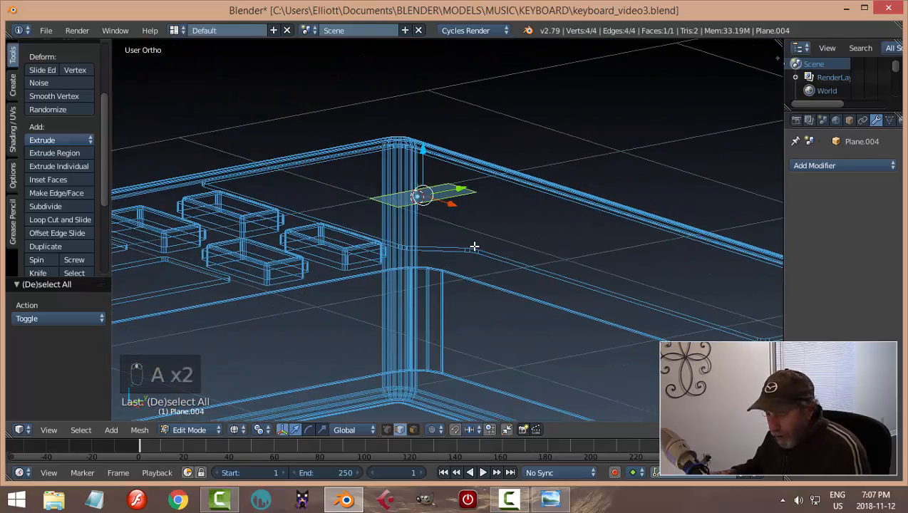
{"action": "key", "text": "e"}
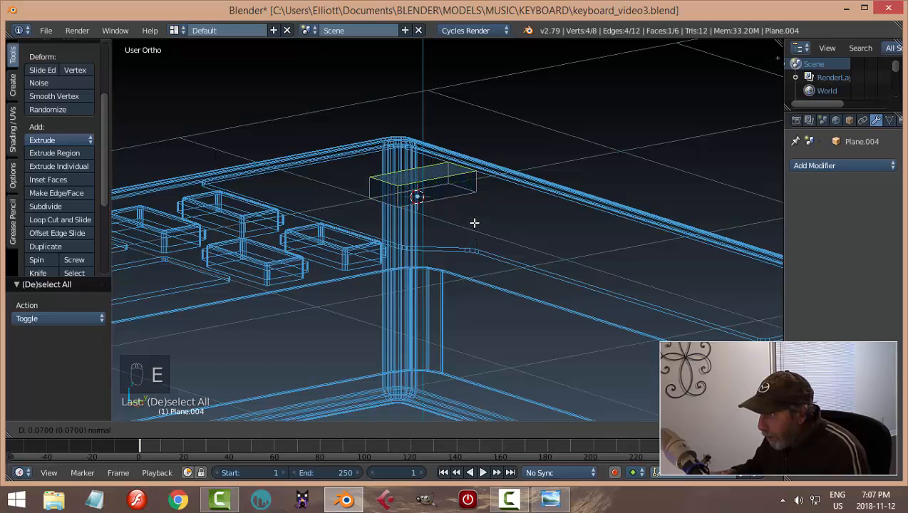
{"action": "left_click", "coordinate": [474, 223]}
{"action": "key", "text": "a"}
Bevel the switch block's four vertical corner edges with seven segments and an offset of about 0.067, matching the rounded outline
{"action": "key", "text": "ctrl+Tab"}
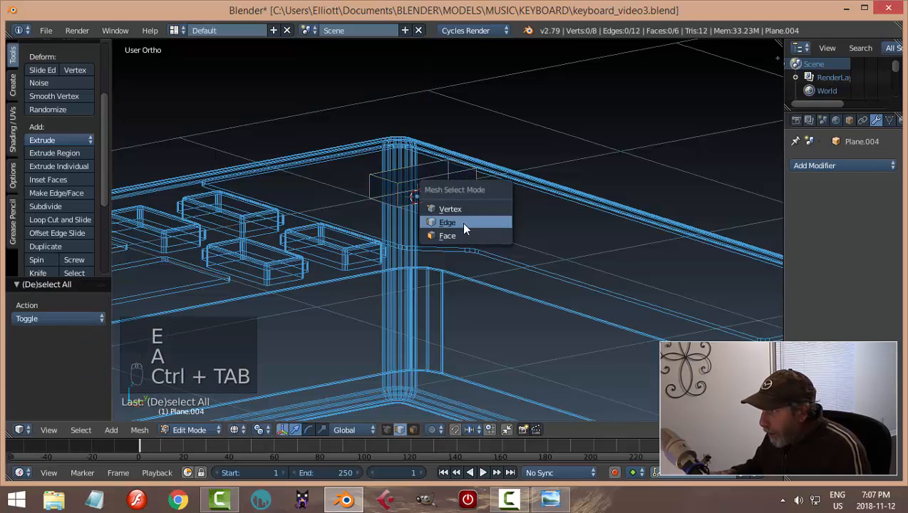
{"action": "left_click", "coordinate": [461, 223]}
{"action": "right_click", "coordinate": [395, 194]}
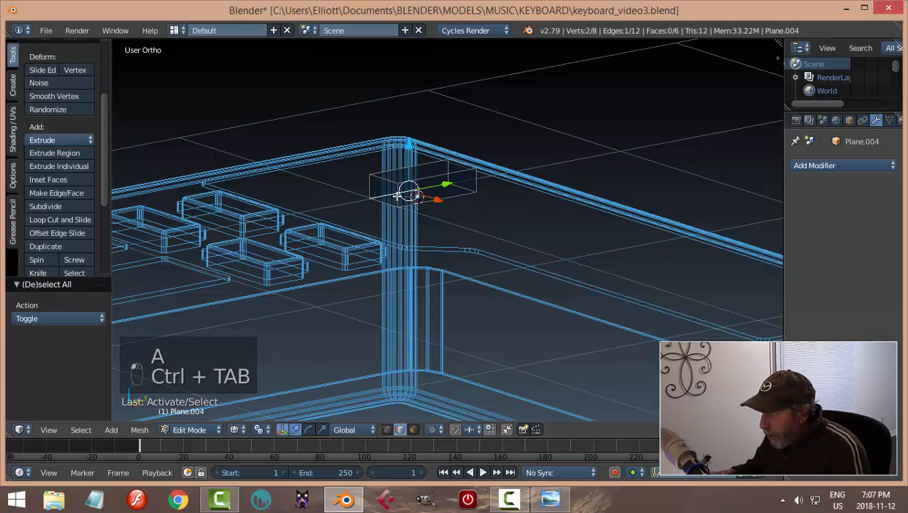
{"action": "key", "text": "a"}
{"action": "right_click", "coordinate": [398, 193]}
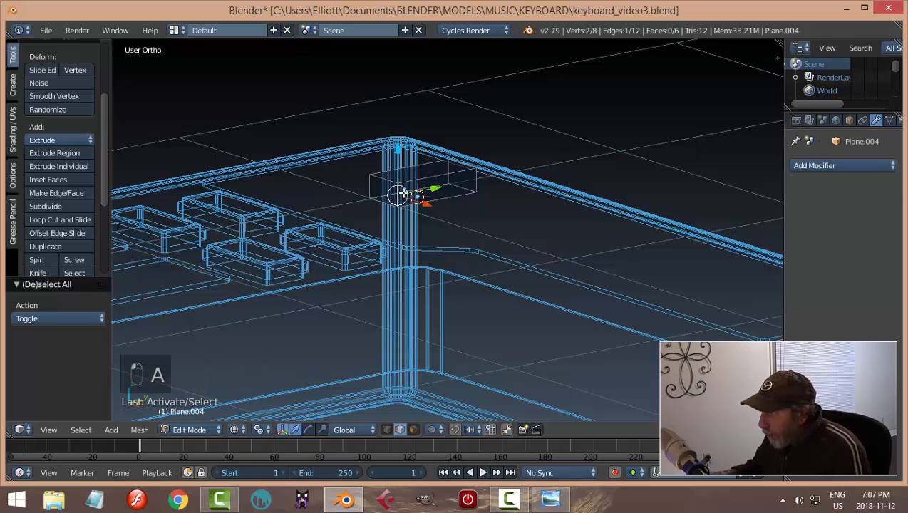
{"action": "right_click", "coordinate": [371, 183], "text": "shift"}
{"action": "right_click", "coordinate": [475, 185], "text": "shift"}
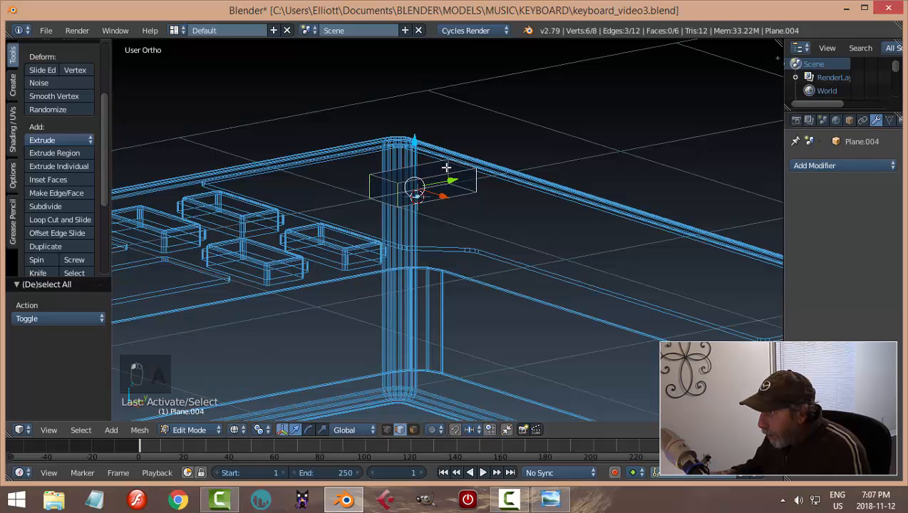
{"action": "right_click", "coordinate": [446, 168], "text": "shift"}
{"action": "key", "text": "KP_7"}
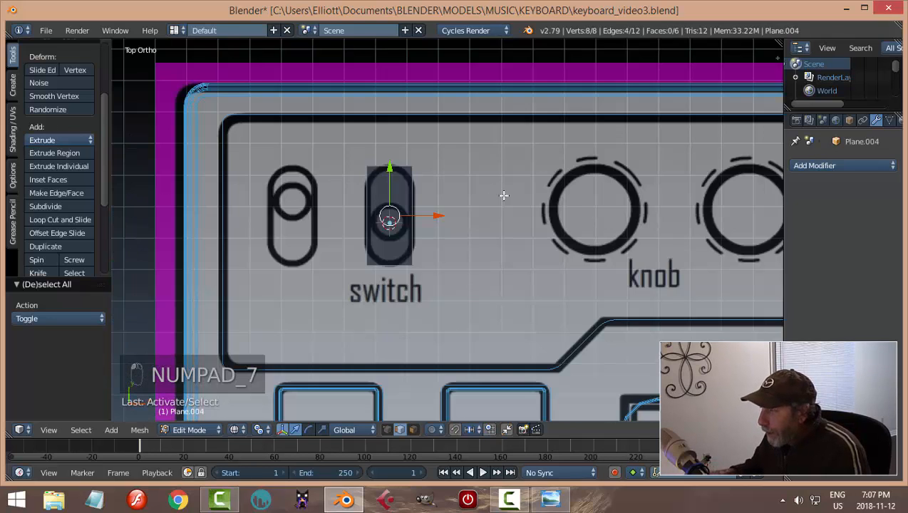
{"action": "scroll", "coordinate": [504, 195], "scroll_direction": "up", "scroll_amount": 4}
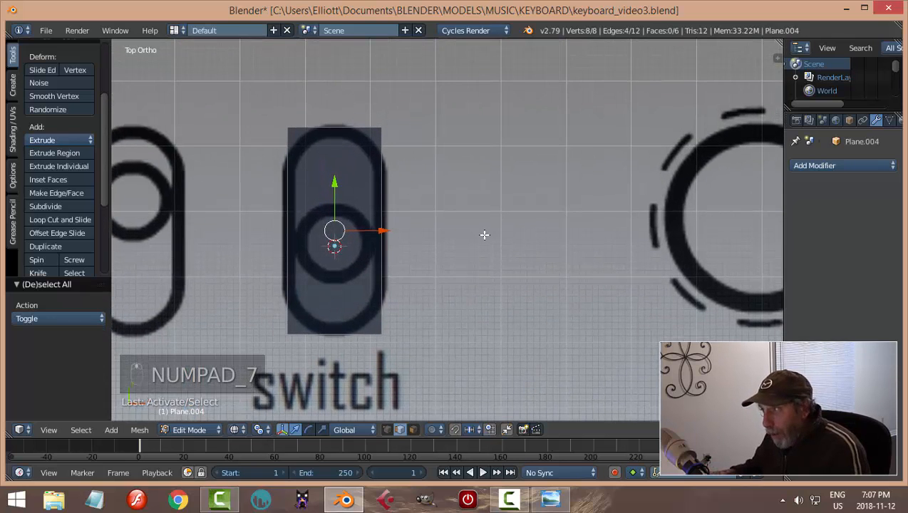
{"action": "middle_click_drag", "start_coordinate": [485, 235], "coordinate": [485, 213], "text": "shift"}
{"action": "key", "text": "ctrl+b"}
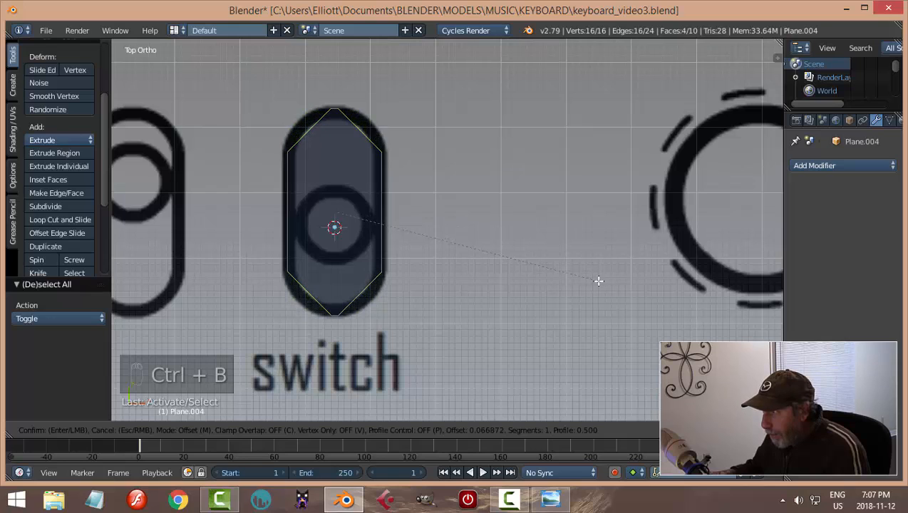
{"action": "scroll", "coordinate": [599, 281], "scroll_direction": "up", "scroll_amount": 5}
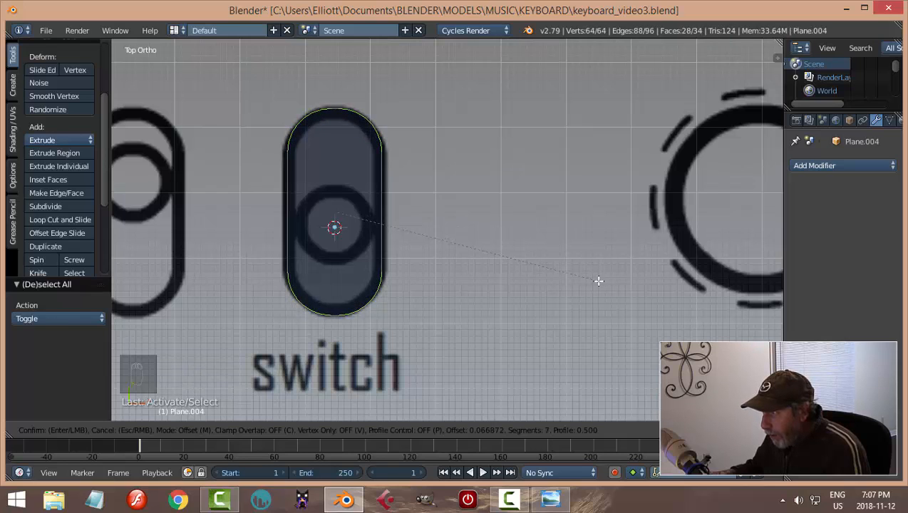
{"action": "left_click", "coordinate": [598, 281]}
{"action": "key", "text": "a"}
In solid shading, return to object mode, raise the switch block about 0.019 along Z and save the file
{"action": "mouse_move", "coordinate": [565, 309]}
{"action": "middle_mouse_down"}
{"action": "mouse_move", "coordinate": [480, 202]}
{"action": "mouse_move", "coordinate": [473, 225]}
{"action": "mouse_move", "coordinate": [483, 179]}
{"action": "mouse_move", "coordinate": [480, 188]}
{"action": "middle_mouse_up"}
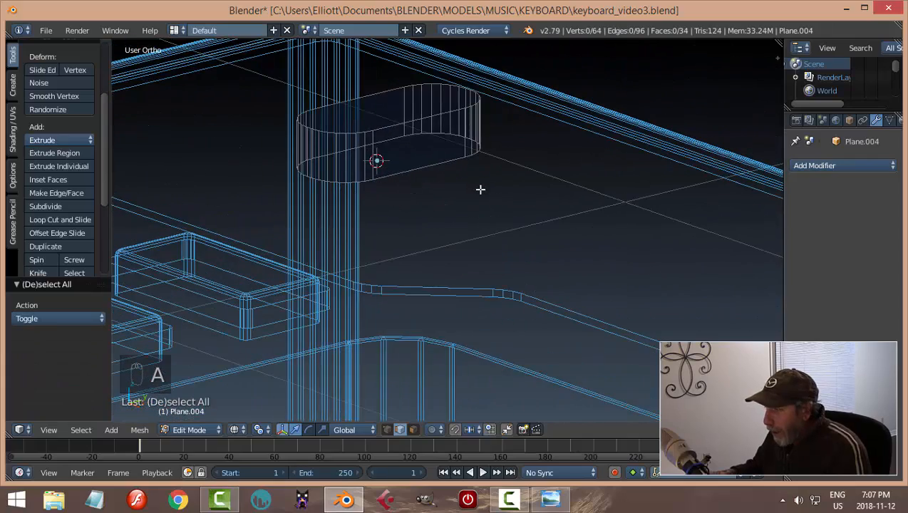
{"action": "key", "text": "z"}
{"action": "left_click", "coordinate": [493, 276]}
{"action": "middle_click_drag", "start_coordinate": [507, 263], "coordinate": [449, 199]}
{"action": "key", "text": "Tab"}
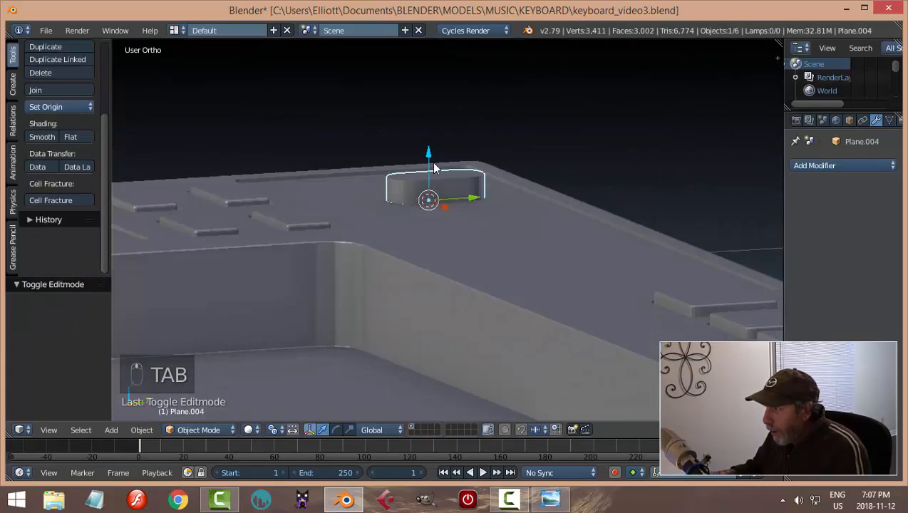
{"action": "mouse_move", "coordinate": [431, 152]}
{"action": "left_mouse_down"}
{"action": "mouse_move", "coordinate": [434, 111]}
{"action": "mouse_move", "coordinate": [435, 147]}
{"action": "left_mouse_up"}
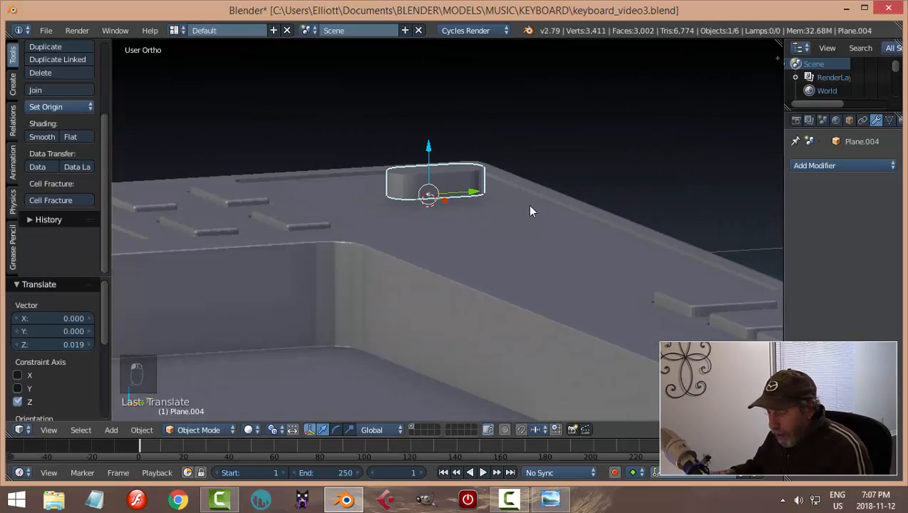
{"action": "key", "text": "ctrl+s"}
Set the switch block's origin to its geometry
{"action": "middle_click_drag", "start_coordinate": [509, 219], "coordinate": [470, 239]}
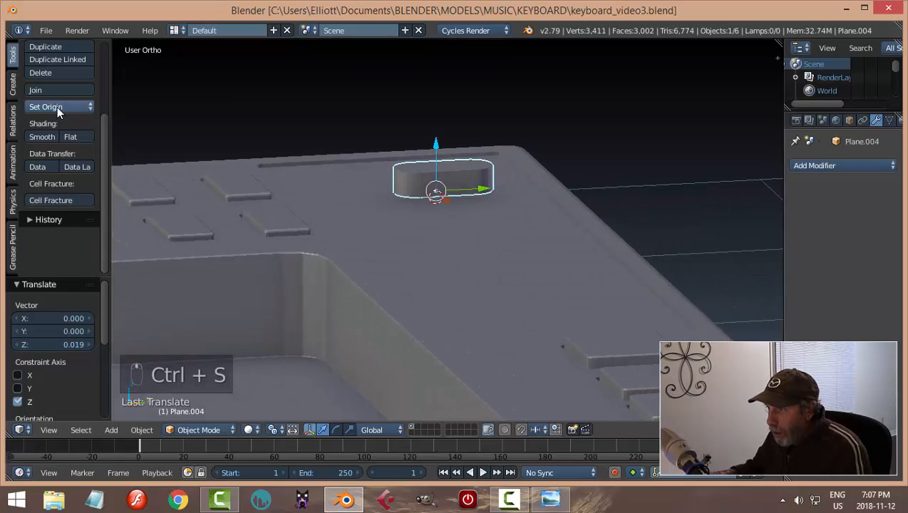
{"action": "left_click", "coordinate": [57, 106]}
{"action": "left_click", "coordinate": [64, 135]}
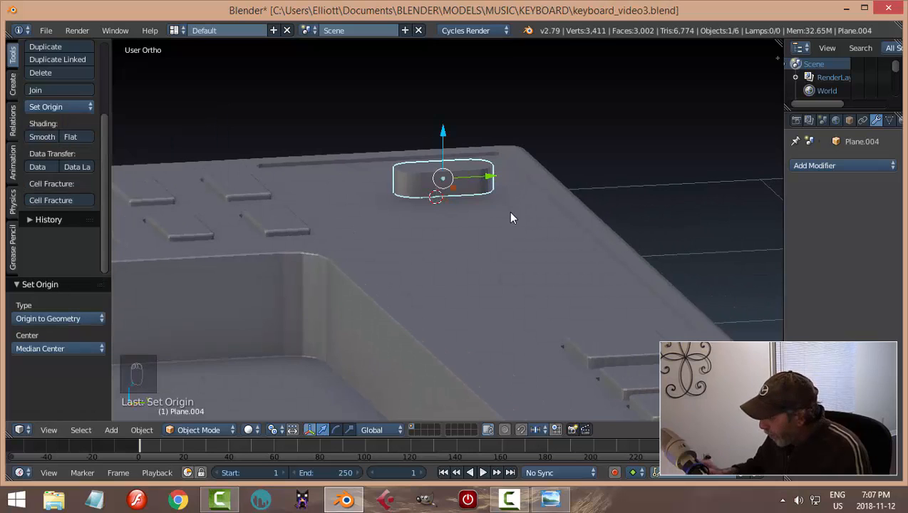
In the right wireframe view, lower the switch block about 0.068 along Z so it cuts into the body's top surface
{"action": "key", "text": "KP_3"}
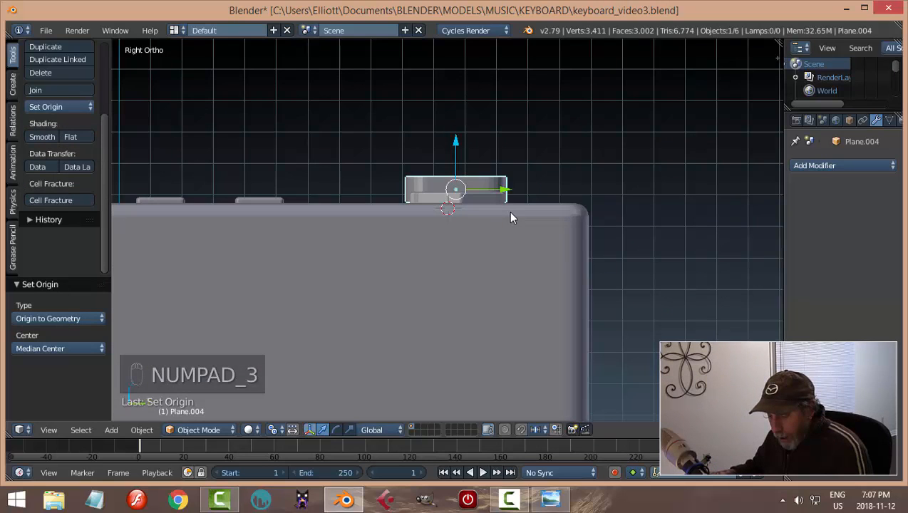
{"action": "key", "text": "z"}
{"action": "left_click", "coordinate": [519, 215]}
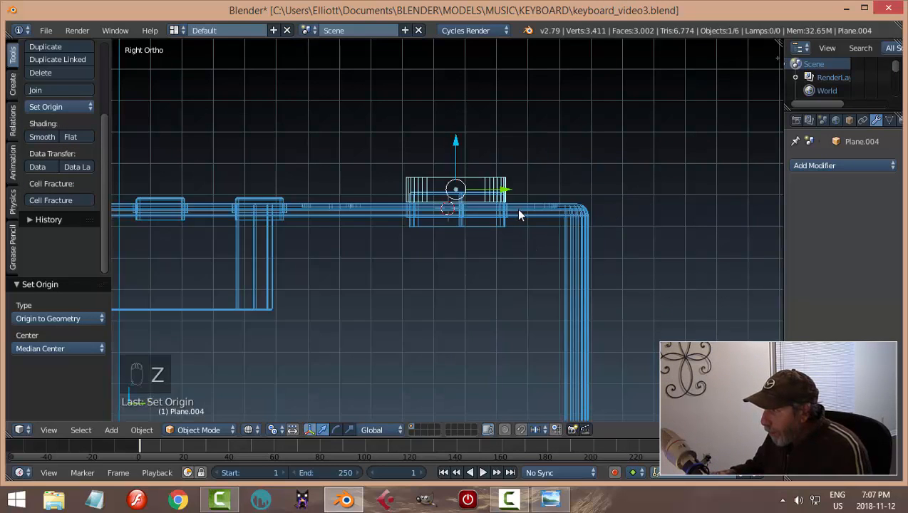
{"action": "scroll", "coordinate": [491, 214], "scroll_direction": "up", "scroll_amount": 2}
{"action": "left_click_drag", "start_coordinate": [460, 132], "coordinate": [461, 159]}
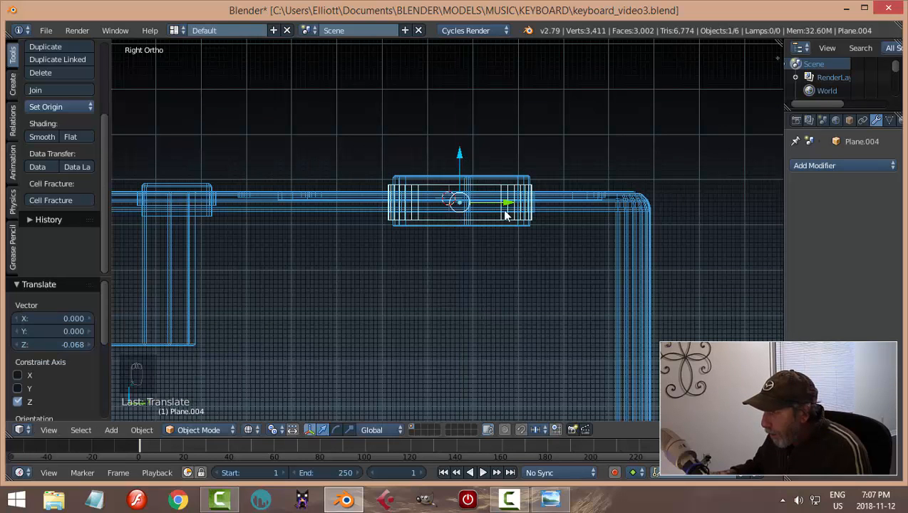
In the top view, duplicate the switch block and move the copy about -0.312 along X onto the left switch outline
{"action": "key", "text": "KP_7"}
{"action": "scroll", "coordinate": [502, 209], "scroll_direction": "down", "scroll_amount": 2}
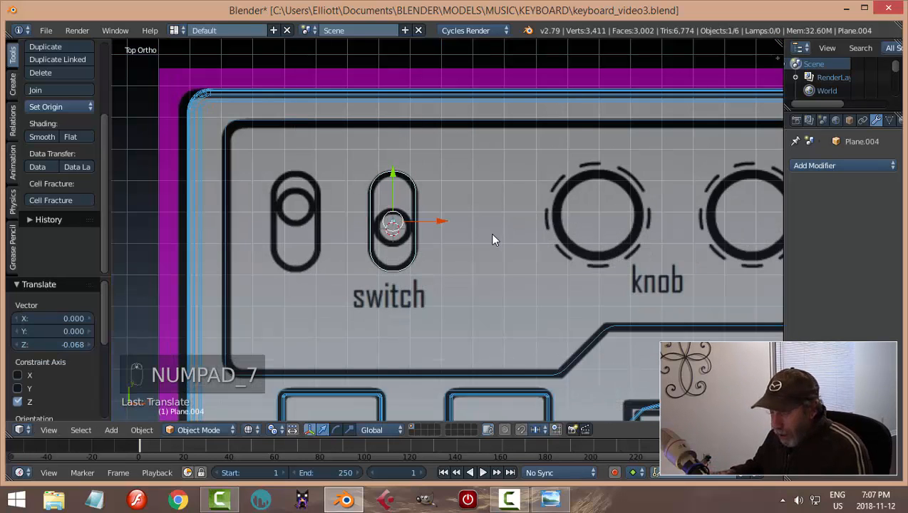
{"action": "key", "text": "shift+d"}
{"action": "left_click_drag", "start_coordinate": [442, 224], "coordinate": [343, 228]}
{"action": "left_click", "coordinate": [343, 228]}
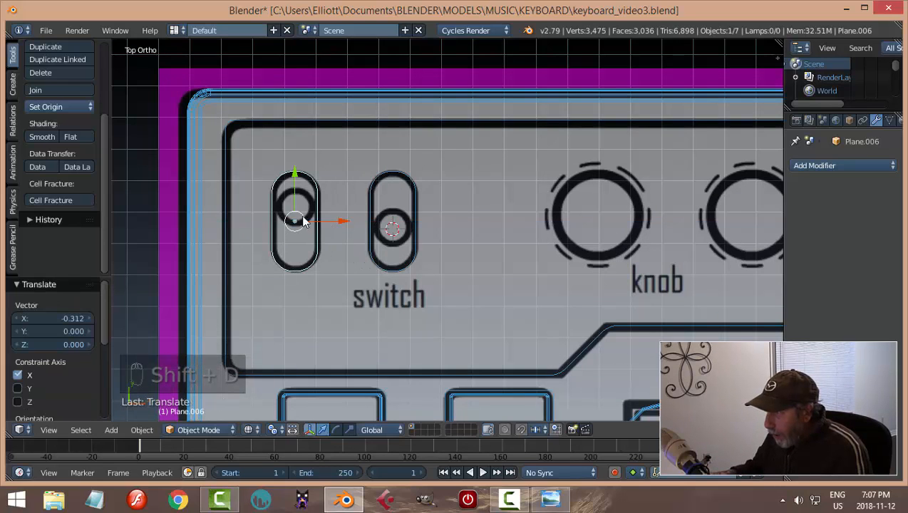
Join both switch blocks into one object and set its origin to its geometry
{"action": "right_click", "coordinate": [408, 181], "text": "shift"}
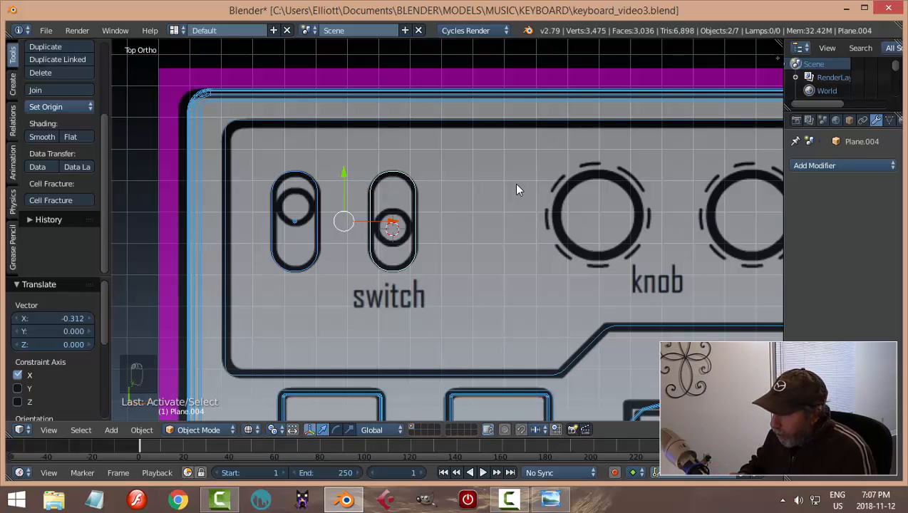
{"action": "key", "text": "ctrl+j"}
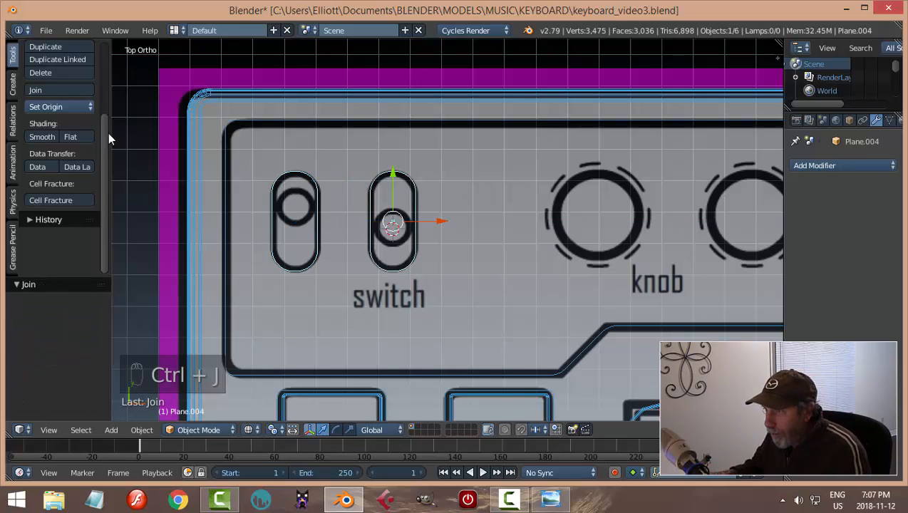
{"action": "left_click", "coordinate": [71, 107]}
{"action": "left_click", "coordinate": [79, 133]}
In solid shading, add a Boolean modifier to the keyboard body, set it to Difference with the joined switch blocks, and apply it
{"action": "mouse_move", "coordinate": [427, 207]}
{"action": "middle_mouse_down"}
{"action": "mouse_move", "coordinate": [438, 203]}
{"action": "mouse_move", "coordinate": [398, 115]}
{"action": "mouse_move", "coordinate": [428, 125]}
{"action": "middle_mouse_up"}
{"action": "key", "text": "z"}
{"action": "key", "text": "z"}
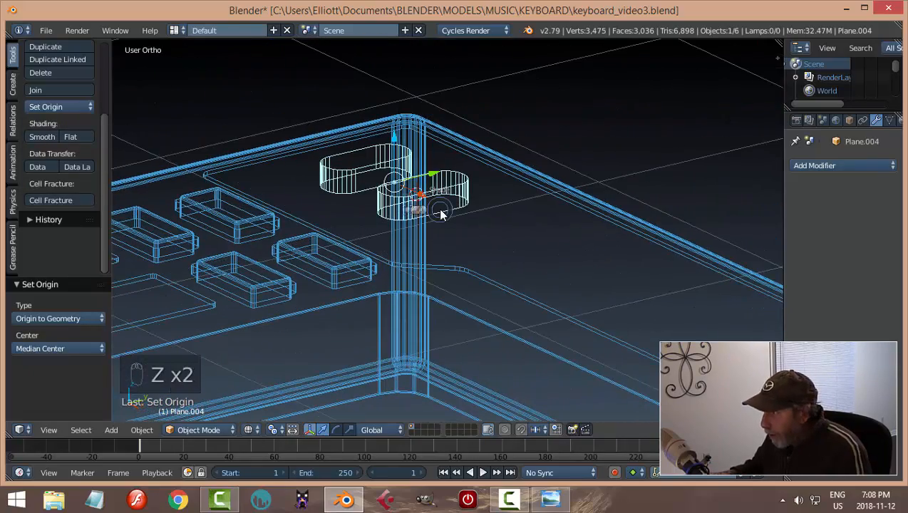
{"action": "left_click", "coordinate": [441, 278]}
{"action": "mouse_move", "coordinate": [442, 278]}
{"action": "middle_mouse_down"}
{"action": "mouse_move", "coordinate": [517, 230]}
{"action": "mouse_move", "coordinate": [488, 202]}
{"action": "mouse_move", "coordinate": [492, 223]}
{"action": "mouse_move", "coordinate": [458, 225]}
{"action": "mouse_move", "coordinate": [471, 255]}
{"action": "middle_mouse_up"}
{"action": "right_click", "coordinate": [474, 254]}
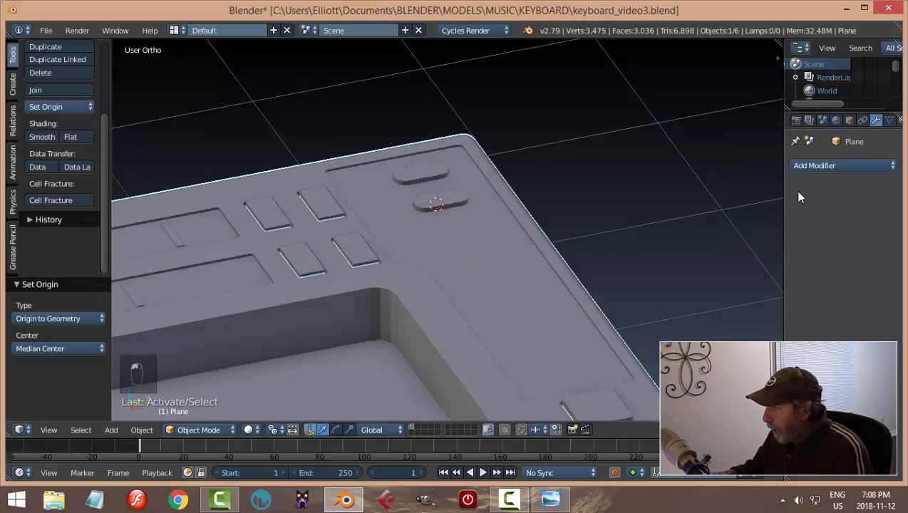
{"action": "left_click", "coordinate": [798, 166]}
{"action": "left_click", "coordinate": [663, 224]}
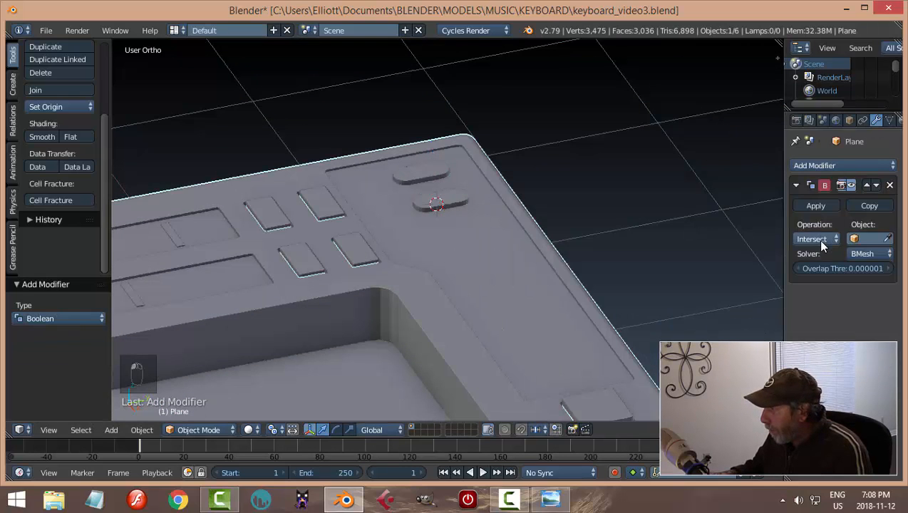
{"action": "left_click", "coordinate": [817, 238]}
{"action": "left_click", "coordinate": [811, 196]}
{"action": "left_click", "coordinate": [888, 239]}
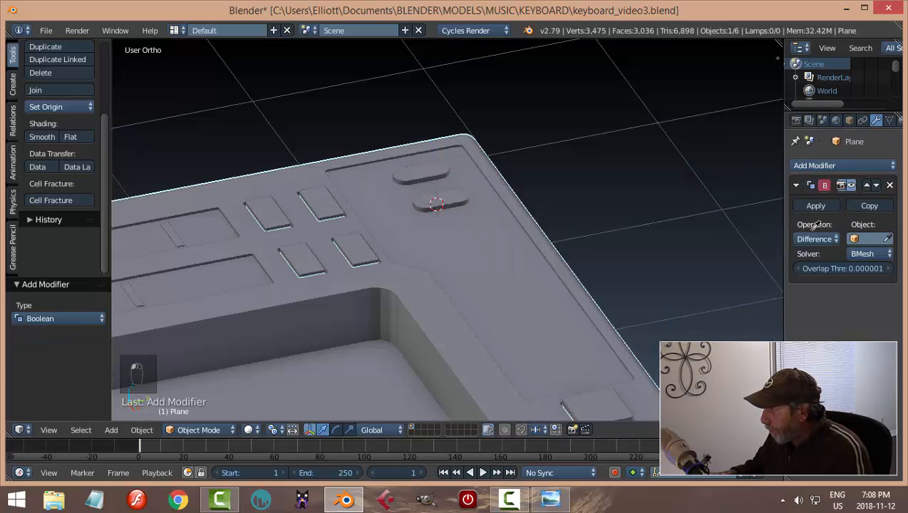
{"action": "left_click", "coordinate": [458, 199]}
{"action": "left_click", "coordinate": [820, 206]}
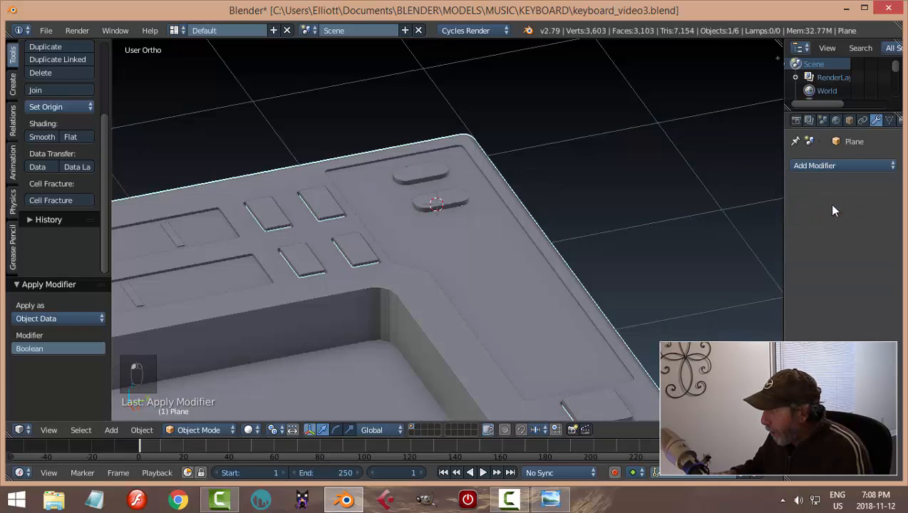
Delete the joined switch blocks that were used as the cutter
{"action": "right_click", "coordinate": [468, 200]}
{"action": "key", "text": "x"}
{"action": "left_click", "coordinate": [550, 196]}
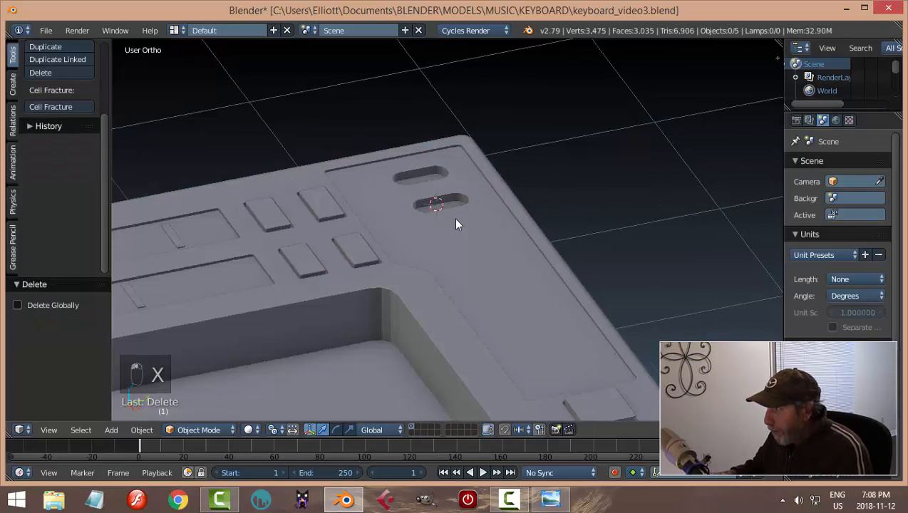
In edit mode on the keyboard body, select the top rim edge loops of both switch slots
{"action": "middle_click_drag", "start_coordinate": [459, 219], "coordinate": [494, 206]}
{"action": "right_click", "coordinate": [568, 199]}
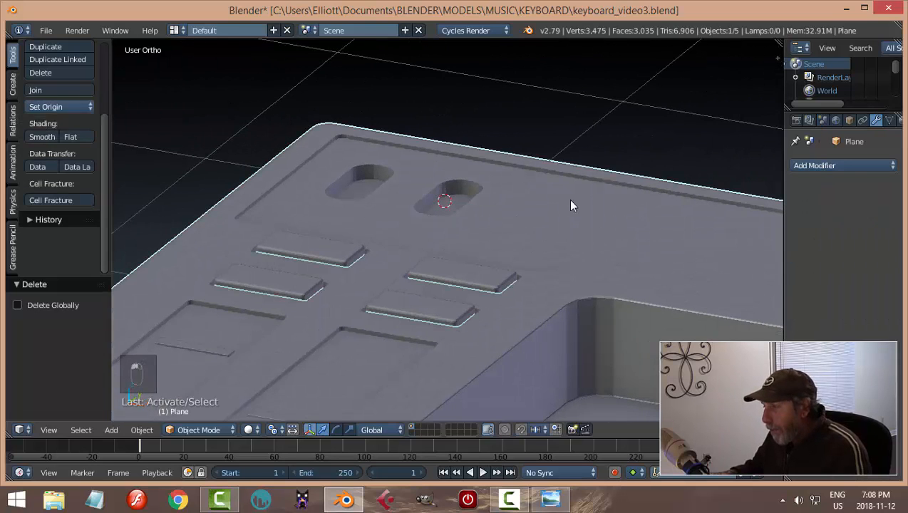
{"action": "key", "text": "Tab"}
{"action": "left_click", "coordinate": [678, 212]}
{"action": "scroll", "coordinate": [484, 192], "scroll_direction": "up", "scroll_amount": 2}
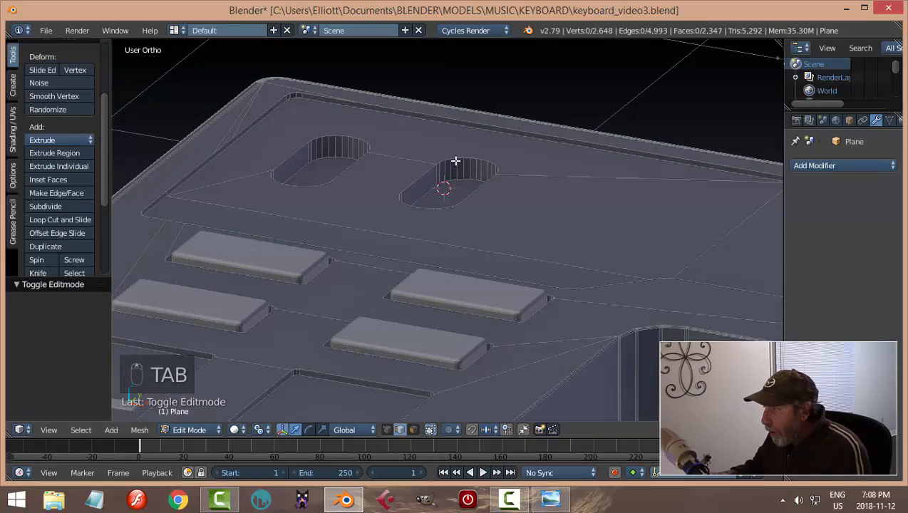
{"action": "right_click", "coordinate": [452, 155], "text": "alt"}
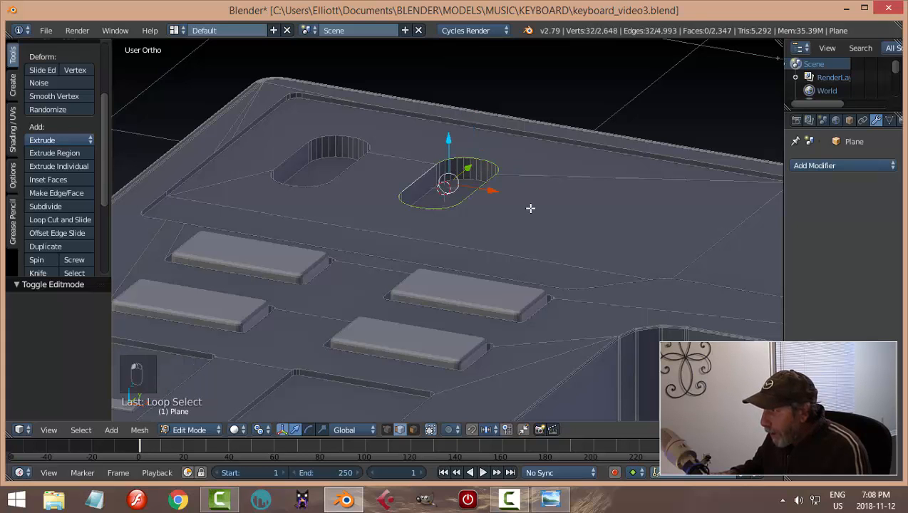
{"action": "middle_click_drag", "start_coordinate": [531, 204], "coordinate": [502, 231]}
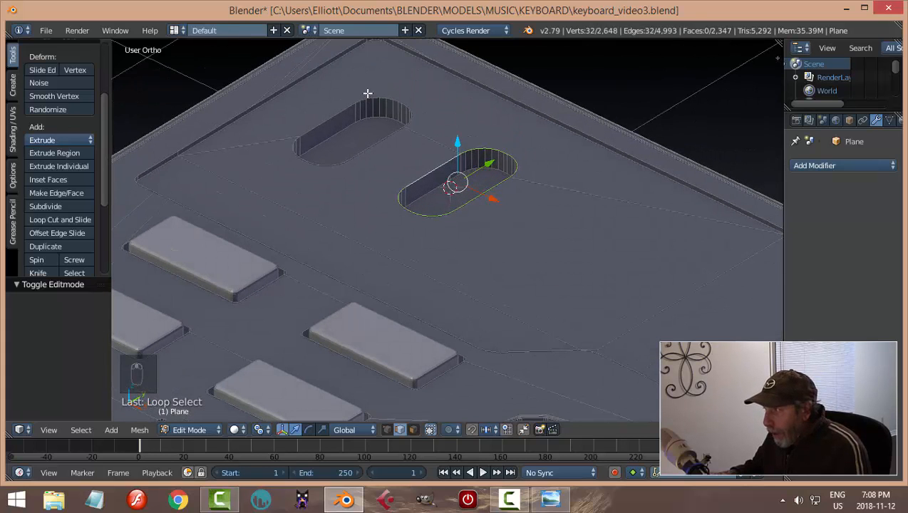
{"action": "right_click", "coordinate": [345, 103], "text": "alt+shift"}
{"action": "scroll", "coordinate": [426, 185], "scroll_direction": "down", "scroll_amount": 3}
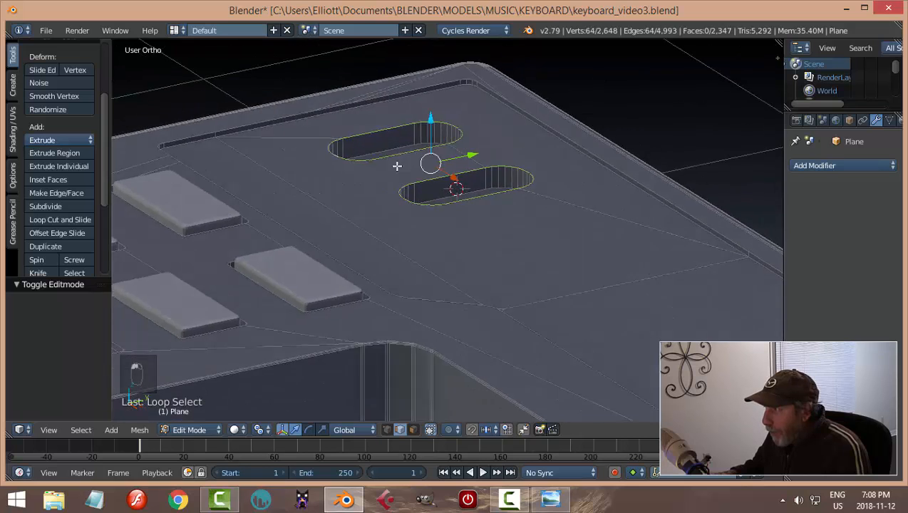
{"action": "scroll", "coordinate": [410, 173], "scroll_direction": "up", "scroll_amount": 2}
{"action": "scroll", "coordinate": [476, 178], "scroll_direction": "up", "scroll_amount": 3}
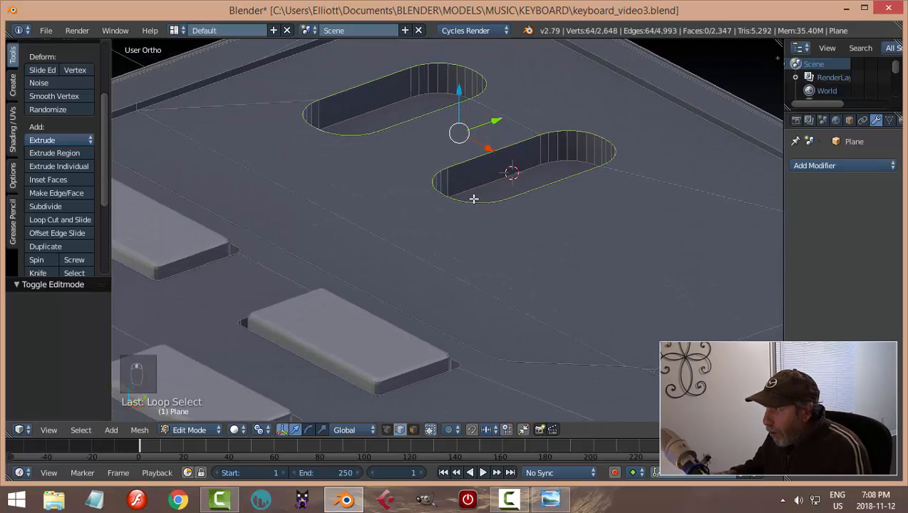
{"action": "left_click", "coordinate": [248, 106], "text": "shift"}
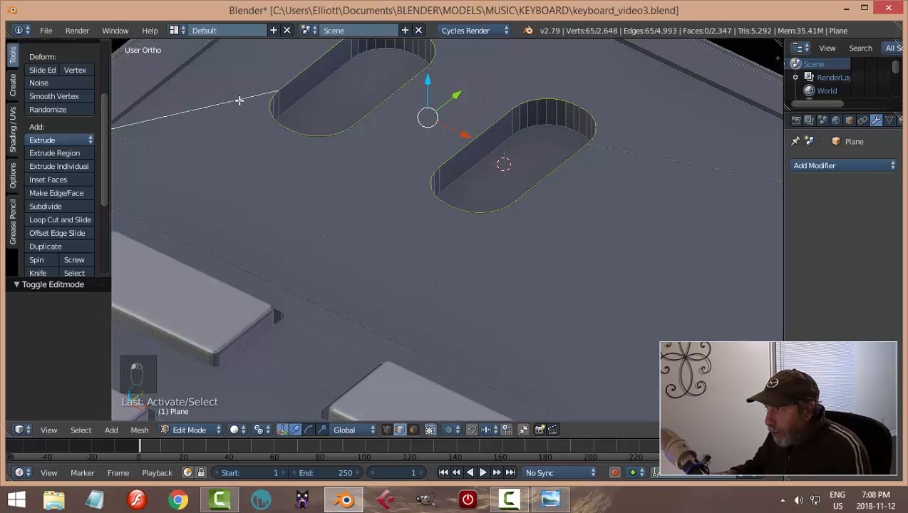
{"action": "left_click", "coordinate": [240, 101], "text": "shift"}
{"action": "left_click", "coordinate": [282, 106], "text": "shift"}
{"action": "left_click", "coordinate": [282, 102], "text": "shift"}
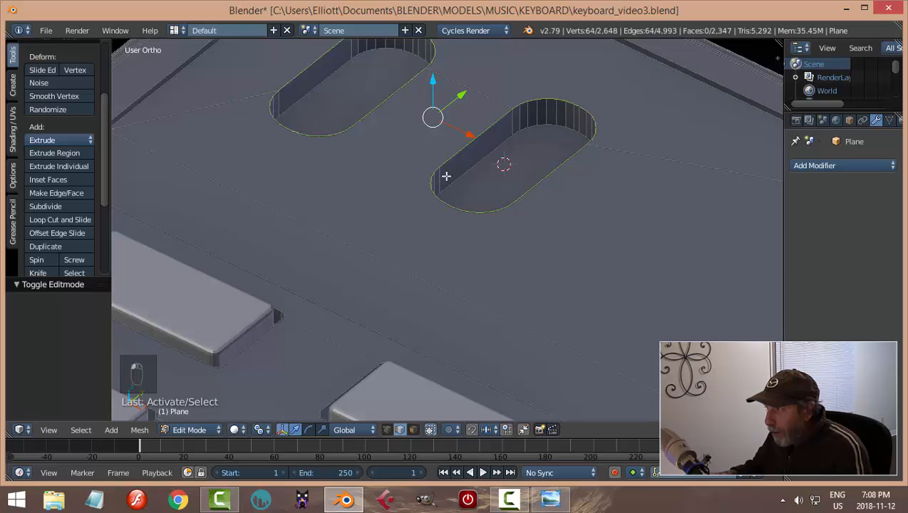
Bevel the rims of both switch slots by about 0.005 with 3 segments, deselect everything and return to object mode
{"action": "middle_click_drag", "start_coordinate": [446, 176], "coordinate": [548, 197]}
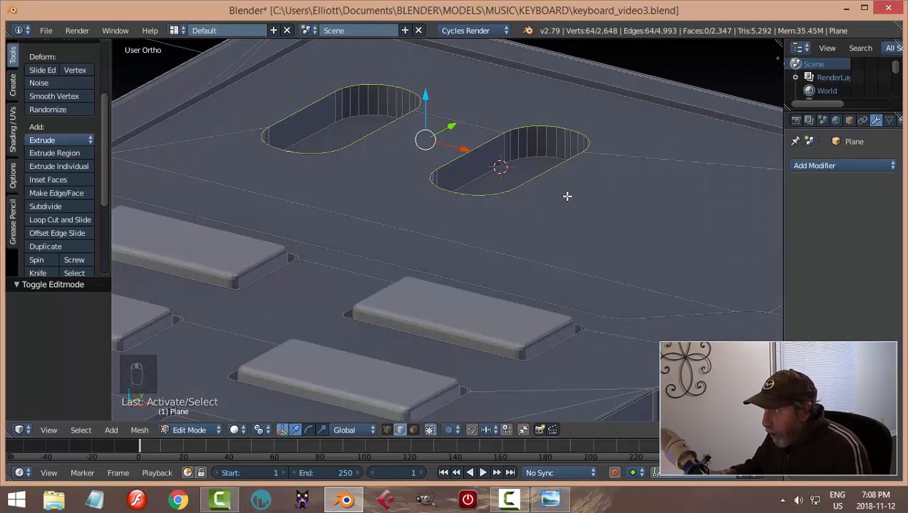
{"action": "key", "text": "ctrl+b"}
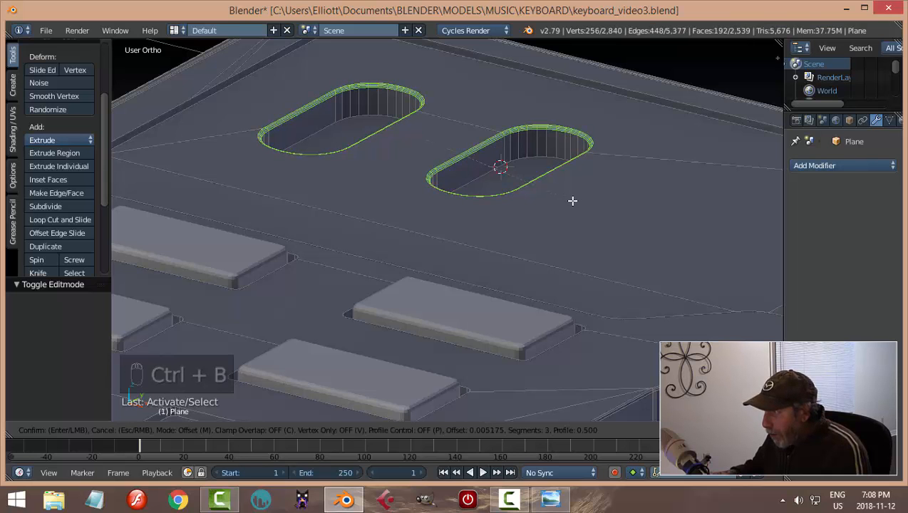
{"action": "left_click", "coordinate": [573, 202]}
{"action": "key", "text": "a"}
{"action": "key", "text": "Tab"}
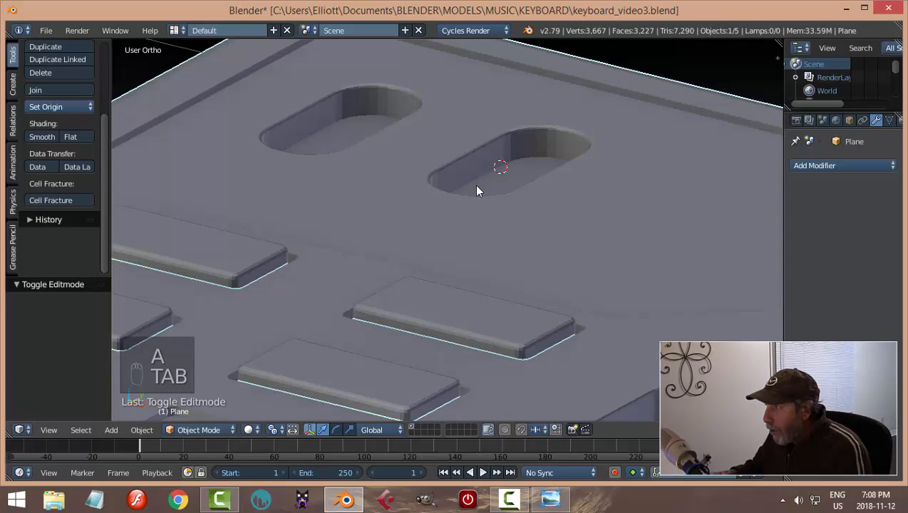
Try smooth shading on the whole keyboard body, then set it back to flat shading
{"action": "middle_click_drag", "start_coordinate": [475, 185], "coordinate": [382, 122]}
{"action": "middle_click_drag", "start_coordinate": [430, 178], "coordinate": [423, 194]}
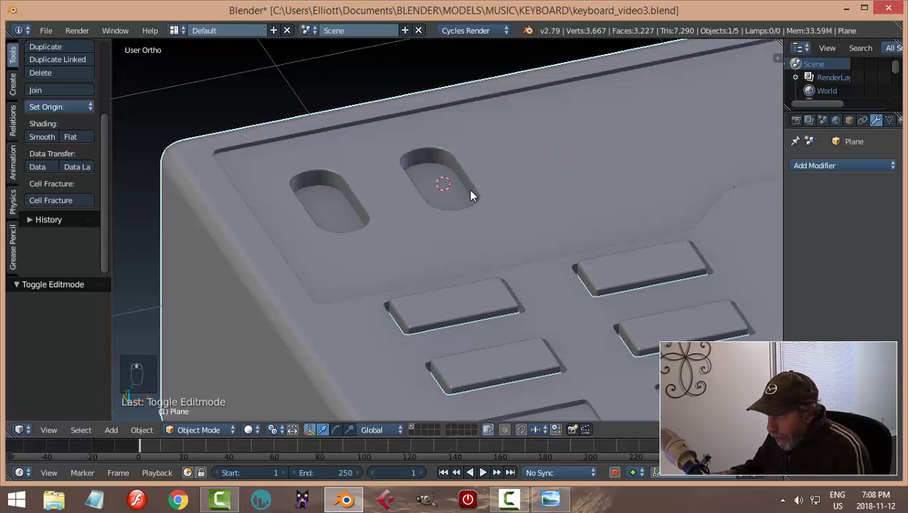
{"action": "middle_click_drag", "start_coordinate": [467, 189], "coordinate": [464, 184]}
{"action": "left_click", "coordinate": [277, 205]}
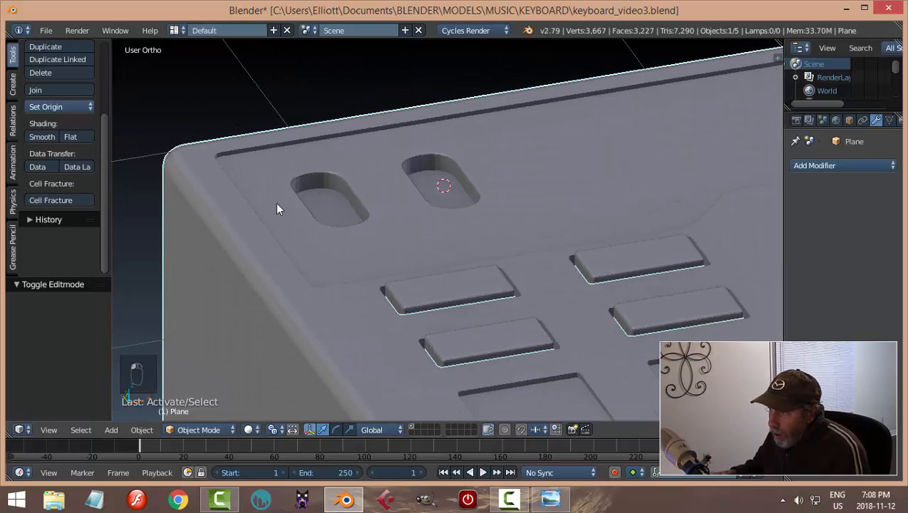
{"action": "left_click", "coordinate": [41, 136]}
{"action": "scroll", "coordinate": [451, 227], "scroll_direction": "down", "scroll_amount": 4}
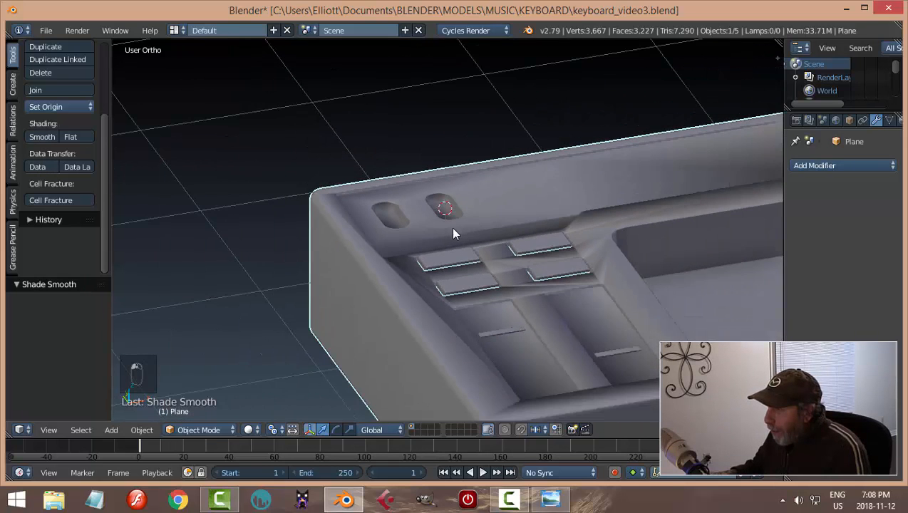
{"action": "middle_click_drag", "start_coordinate": [579, 217], "coordinate": [530, 245]}
{"action": "middle_click_drag", "start_coordinate": [520, 199], "coordinate": [525, 215]}
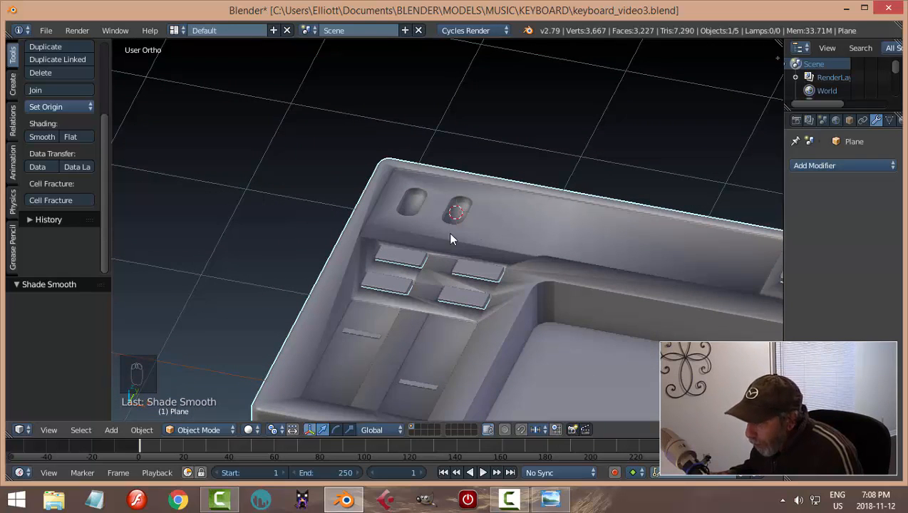
{"action": "left_click", "coordinate": [71, 136]}
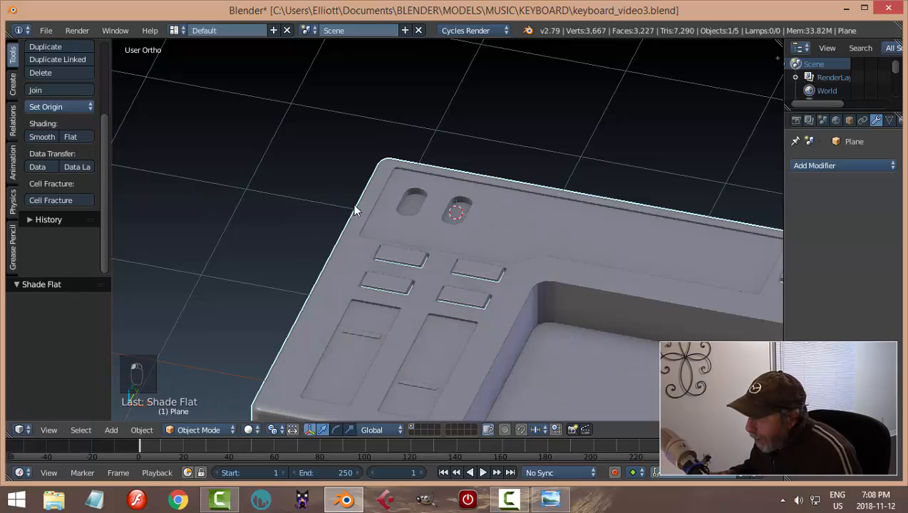
Deselect the body and examine the switch slots, buttons and slider recesses from several angles
{"action": "mouse_move", "coordinate": [355, 209]}
{"action": "middle_mouse_down"}
{"action": "mouse_move", "coordinate": [434, 187]}
{"action": "mouse_move", "coordinate": [531, 197]}
{"action": "mouse_move", "coordinate": [560, 227]}
{"action": "mouse_move", "coordinate": [517, 211]}
{"action": "mouse_move", "coordinate": [527, 229]}
{"action": "mouse_move", "coordinate": [551, 213]}
{"action": "mouse_move", "coordinate": [522, 249]}
{"action": "mouse_move", "coordinate": [532, 240]}
{"action": "mouse_move", "coordinate": [517, 223]}
{"action": "middle_mouse_up"}
{"action": "key", "text": "a"}
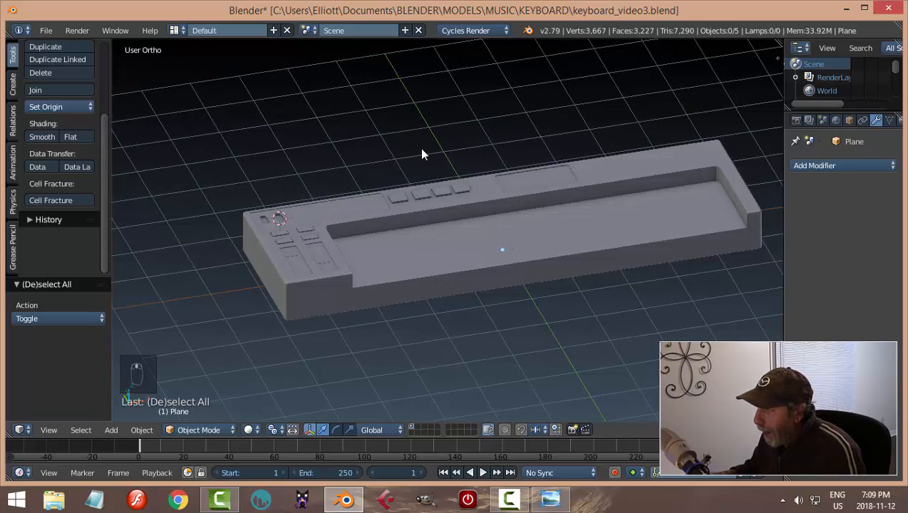
{"action": "scroll", "coordinate": [416, 225], "scroll_direction": "up", "scroll_amount": 8}
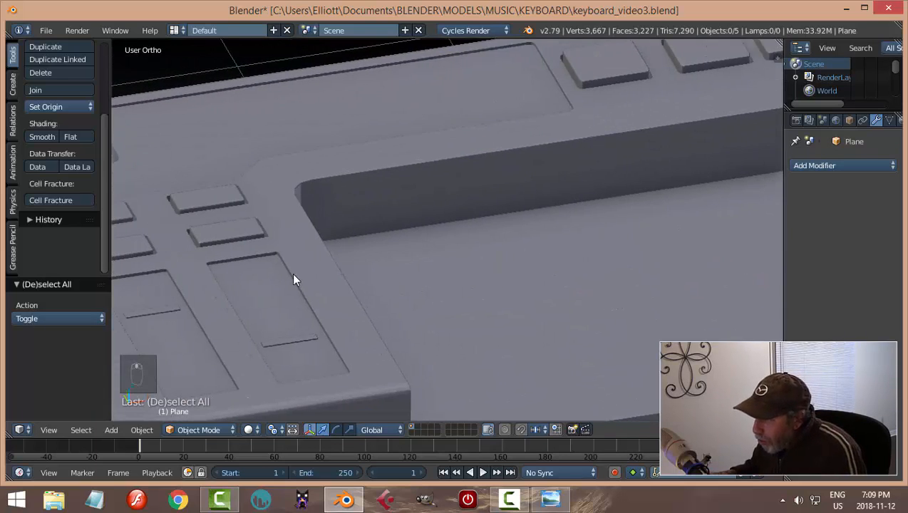
{"action": "scroll", "coordinate": [421, 265], "scroll_direction": "down", "scroll_amount": 4}
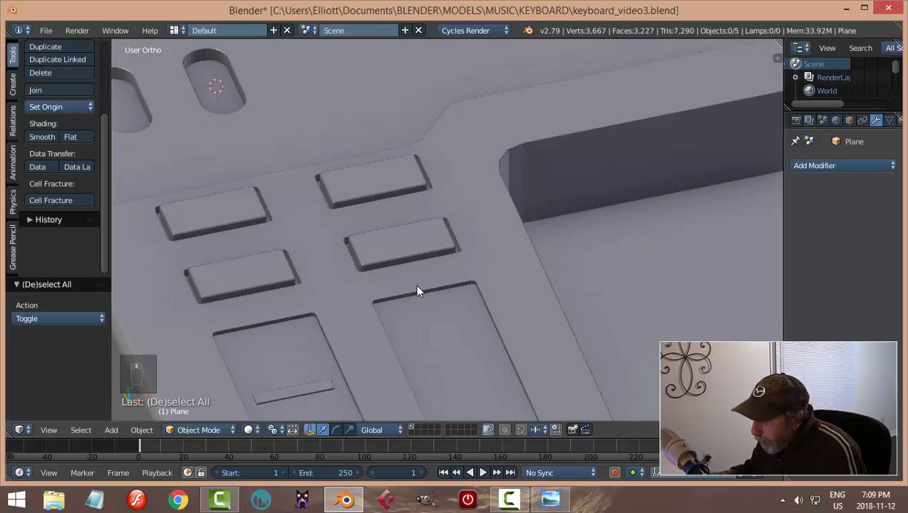
{"action": "scroll", "coordinate": [417, 291], "scroll_direction": "down", "scroll_amount": 8}
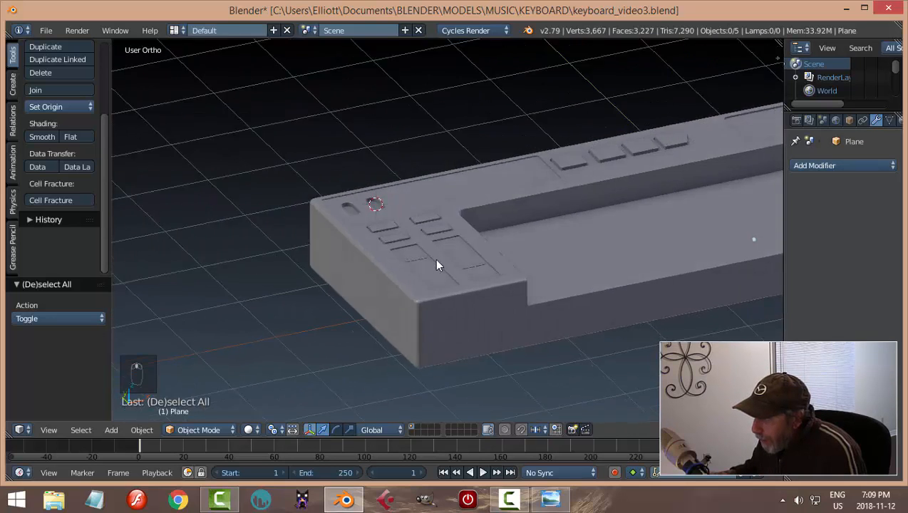
{"action": "scroll", "coordinate": [457, 238], "scroll_direction": "down", "scroll_amount": 1}
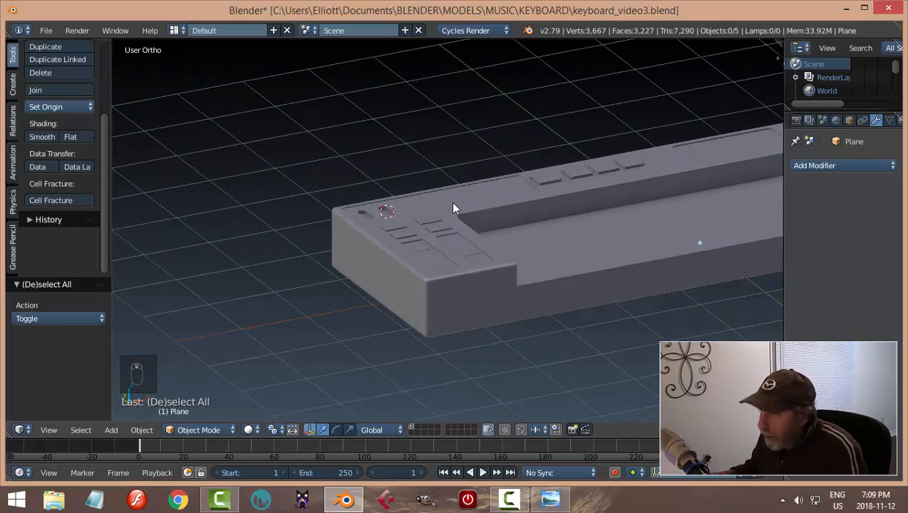
{"action": "middle_click_drag", "start_coordinate": [453, 204], "coordinate": [427, 243], "text": "shift"}
{"action": "middle_click_drag", "start_coordinate": [428, 242], "coordinate": [376, 283]}
{"action": "scroll", "coordinate": [297, 270], "scroll_direction": "up", "scroll_amount": 4}
{"action": "scroll", "coordinate": [297, 275], "scroll_direction": "up", "scroll_amount": 4}
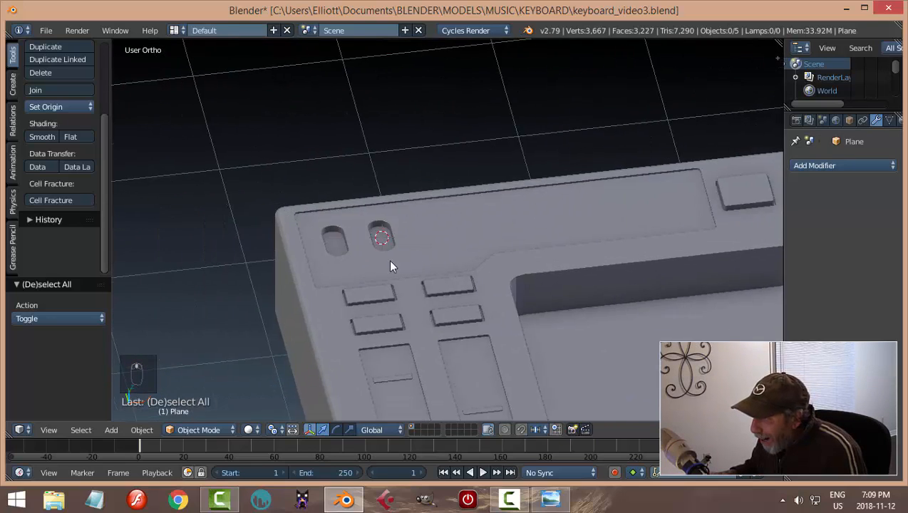
Enter edit mode on the keyboard body and switch to face selection for the switch slots
{"action": "right_click", "coordinate": [337, 224]}
{"action": "key", "text": "Tab"}
{"action": "left_click", "coordinate": [434, 230]}
{"action": "scroll", "coordinate": [336, 233], "scroll_direction": "up", "scroll_amount": 3}
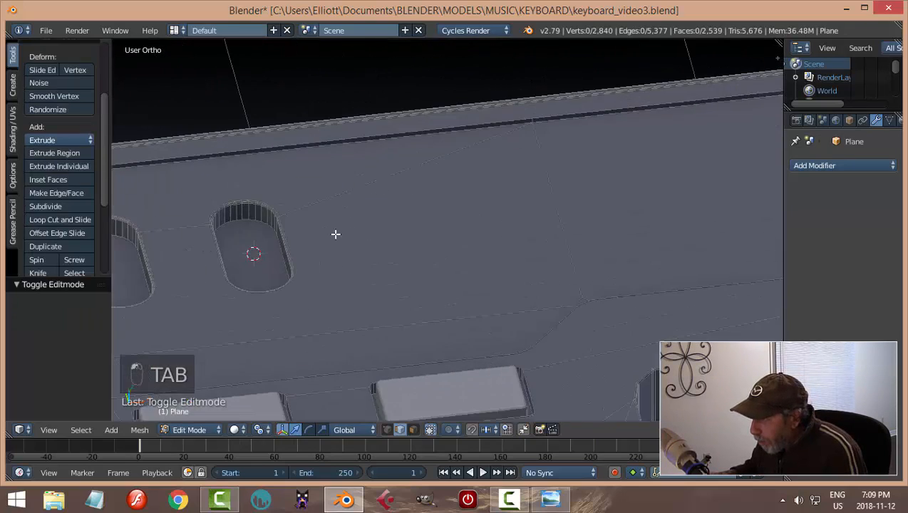
{"action": "middle_click_drag", "start_coordinate": [301, 240], "coordinate": [462, 217], "text": "shift"}
{"action": "scroll", "coordinate": [442, 219], "scroll_direction": "up", "scroll_amount": 2}
{"action": "key", "text": "ctrl+Tab"}
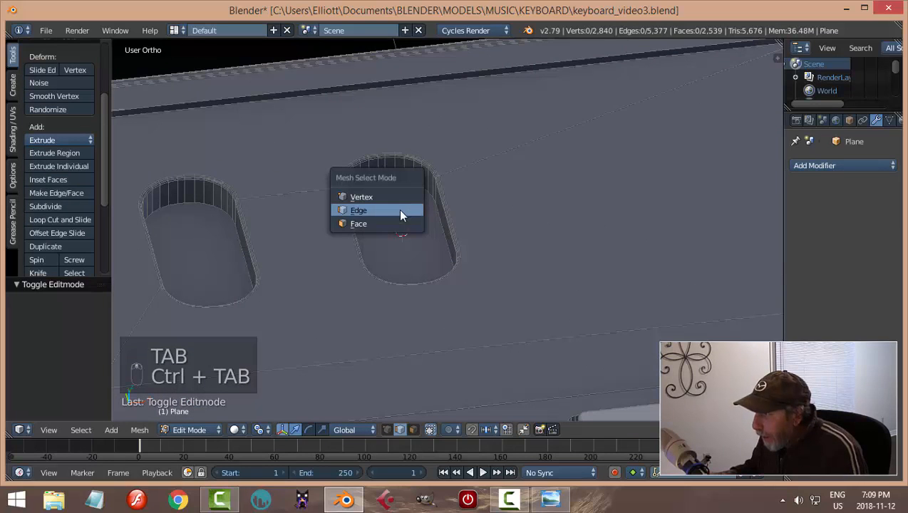
{"action": "left_click", "coordinate": [379, 222]}
Select the wall and bevelled rim faces of the slot at the 3D cursor, leaving its floor face out
{"action": "scroll", "coordinate": [413, 211], "scroll_direction": "up", "scroll_amount": 3}
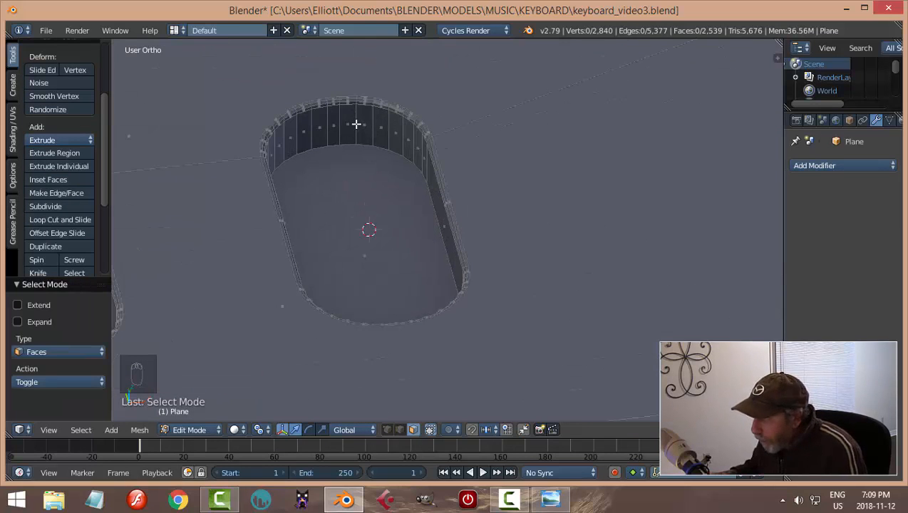
{"action": "right_click", "coordinate": [356, 124], "text": "alt"}
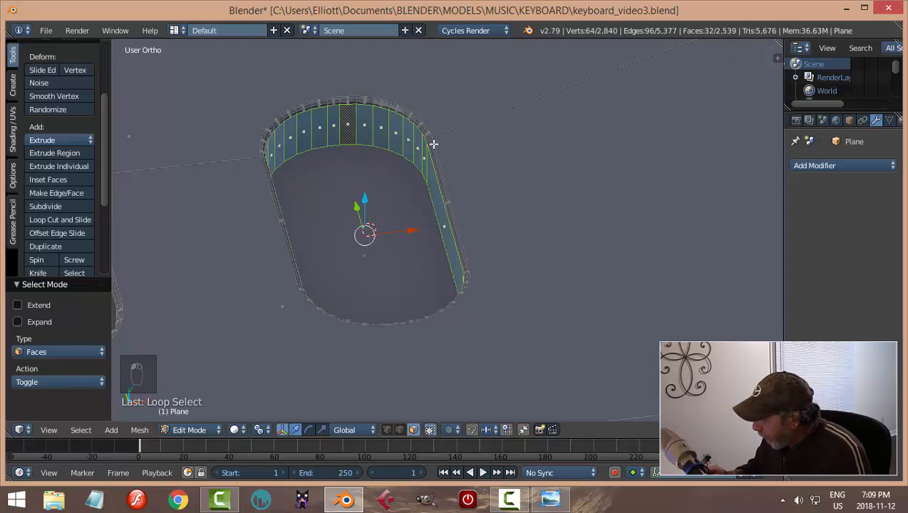
{"action": "key", "text": "ctrl+KP_Add"}
{"action": "key", "text": "ctrl+KP_Add"}
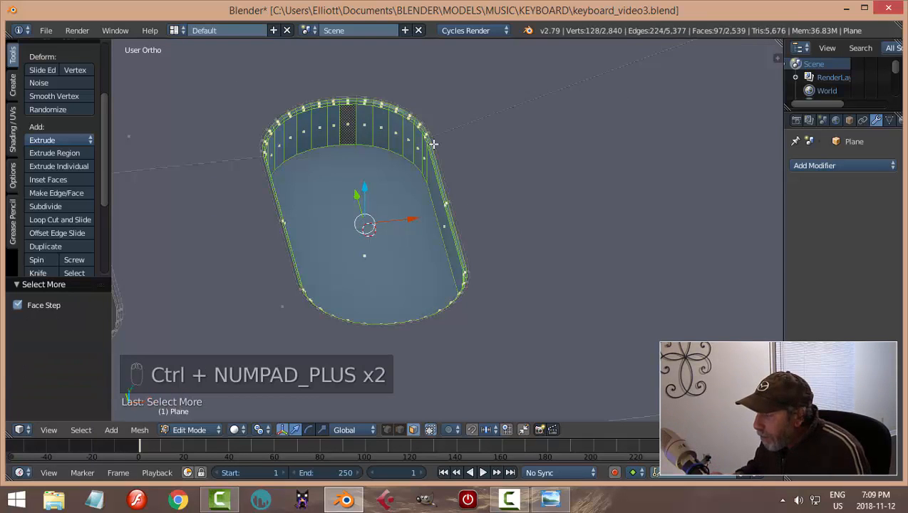
{"action": "right_click", "coordinate": [398, 178], "text": "shift"}
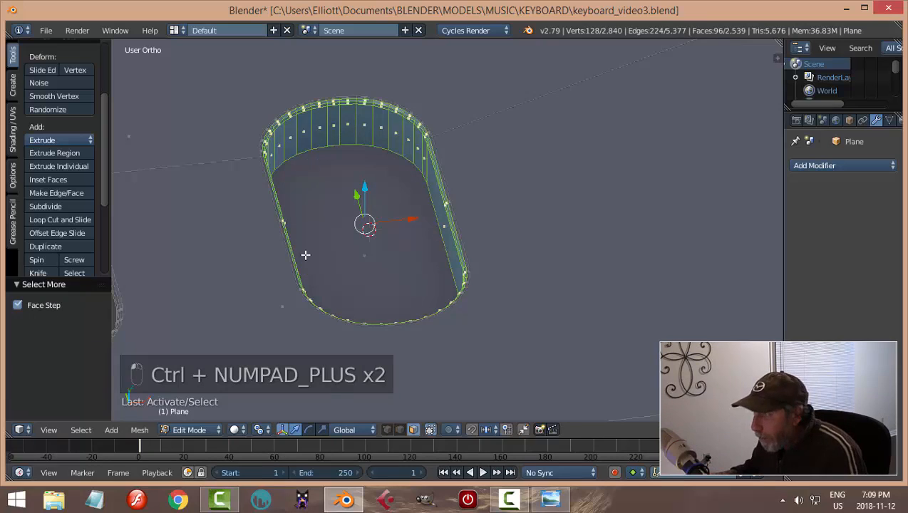
Shade the selected slot wall and rim faces smooth, deselect everything and return to object mode
{"action": "left_click", "coordinate": [11, 137]}
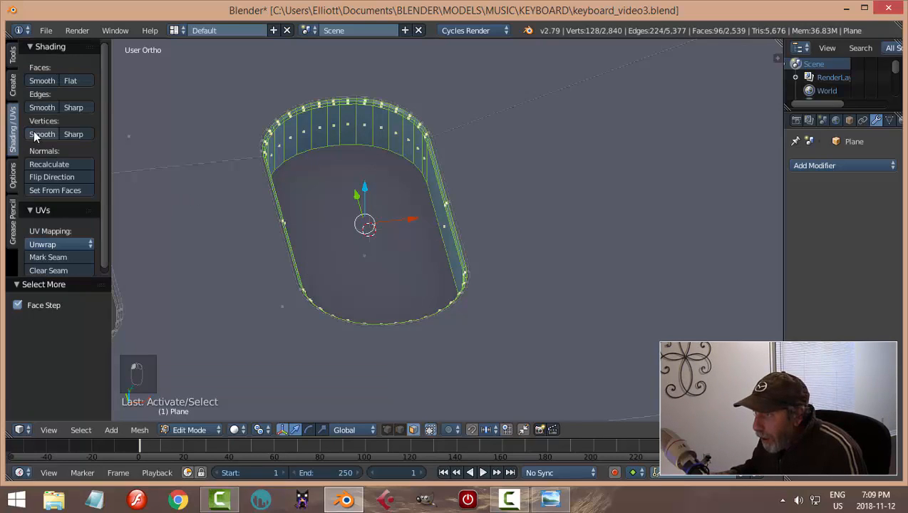
{"action": "left_click", "coordinate": [42, 81]}
{"action": "key", "text": "a"}
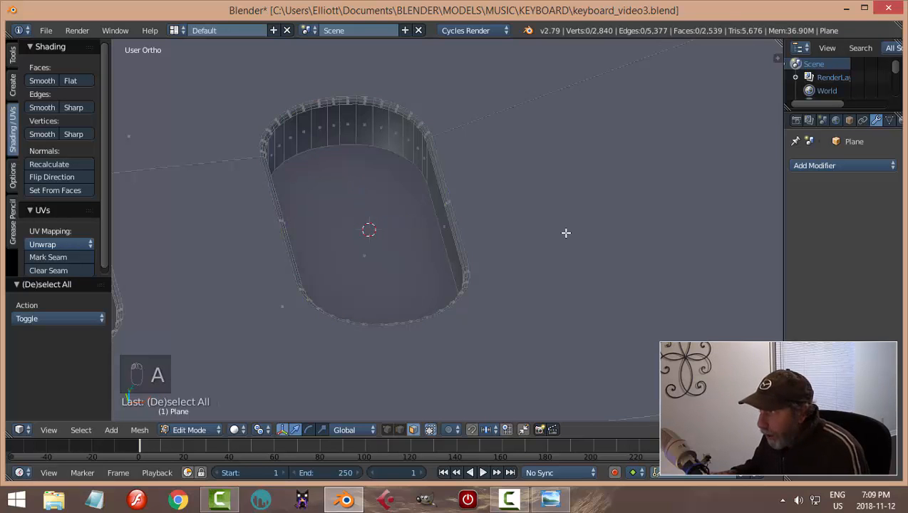
{"action": "key", "text": "Tab"}
{"action": "middle_click_drag", "start_coordinate": [486, 236], "coordinate": [398, 244]}
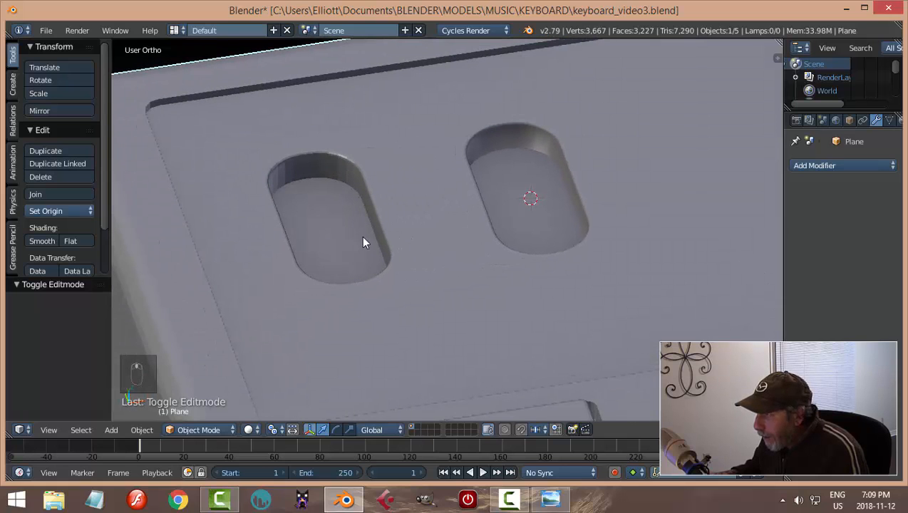
In edit mode, select the other slot's floor face and grow the selection over its walls and bevelled rim
{"action": "right_click", "coordinate": [330, 211]}
{"action": "key", "text": "Tab"}
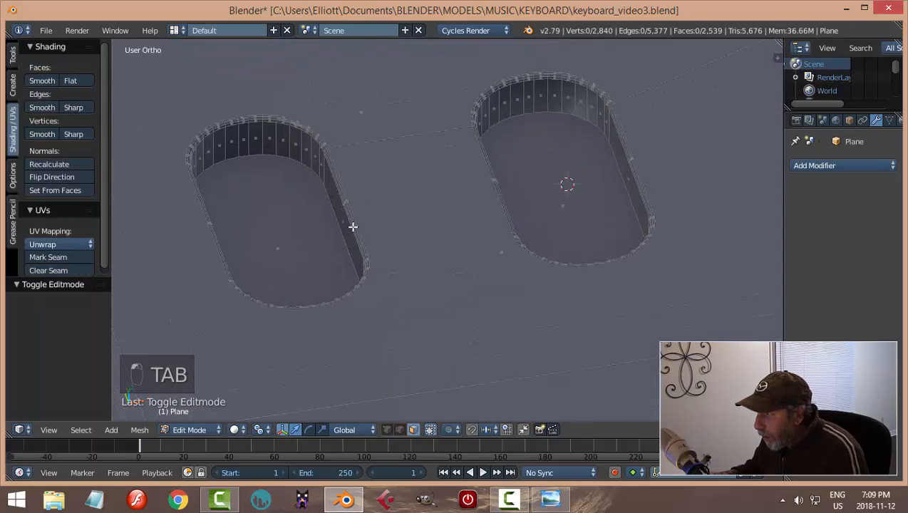
{"action": "scroll", "coordinate": [353, 227], "scroll_direction": "up", "scroll_amount": 1}
{"action": "right_click", "coordinate": [275, 211]}
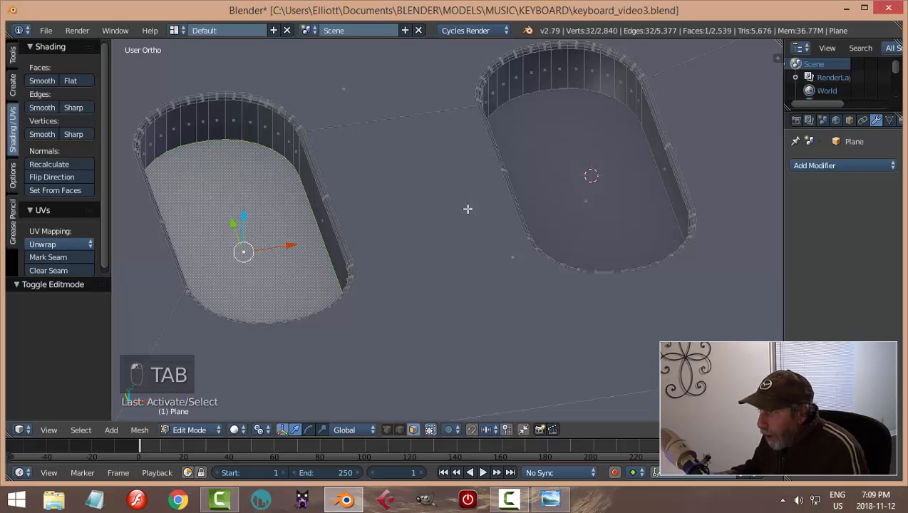
{"action": "key", "text": "ctrl+KP_Add"}
{"action": "key", "text": "ctrl+KP_Add"}
{"action": "key", "text": "ctrl+KP_Add"}
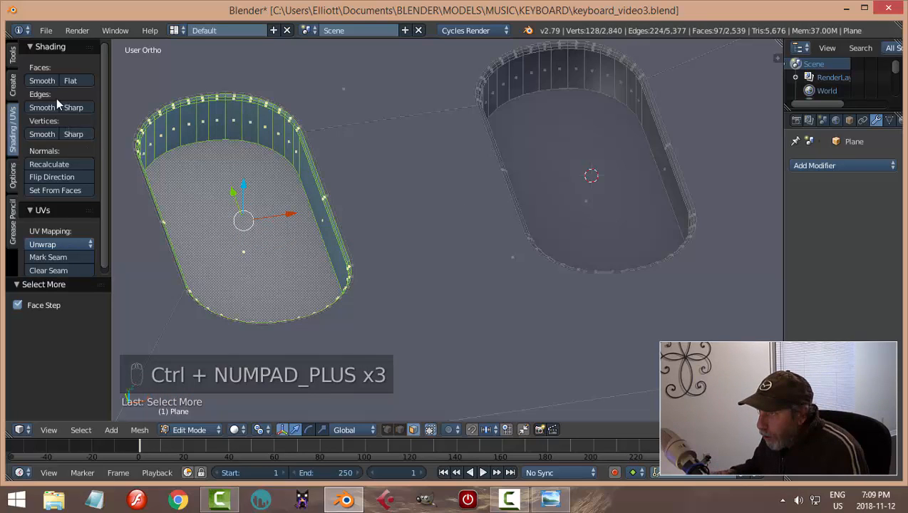
Shade the selected slot faces smooth, deselect everything and return to object mode
{"action": "left_click", "coordinate": [45, 79]}
{"action": "key", "text": "a"}
{"action": "key", "text": "Tab"}
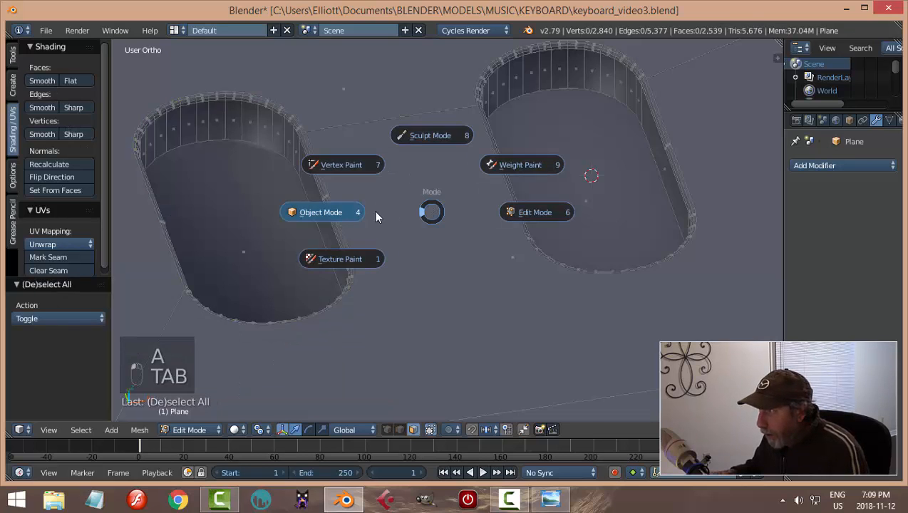
{"action": "left_click", "coordinate": [376, 212]}
{"action": "scroll", "coordinate": [395, 216], "scroll_direction": "down", "scroll_amount": 3}
{"action": "mouse_move", "coordinate": [387, 229]}
{"action": "middle_mouse_down"}
{"action": "mouse_move", "coordinate": [361, 219]}
{"action": "mouse_move", "coordinate": [374, 236]}
{"action": "middle_mouse_up"}
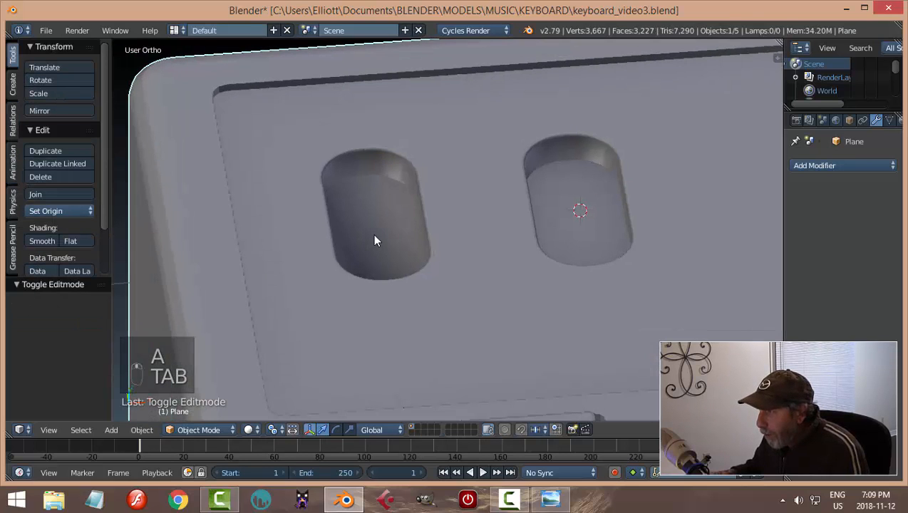
Set only that slot's floor face back to flat shading and return to object mode
{"action": "key", "text": "Tab"}
{"action": "left_click", "coordinate": [458, 236]}
{"action": "right_click", "coordinate": [367, 231]}
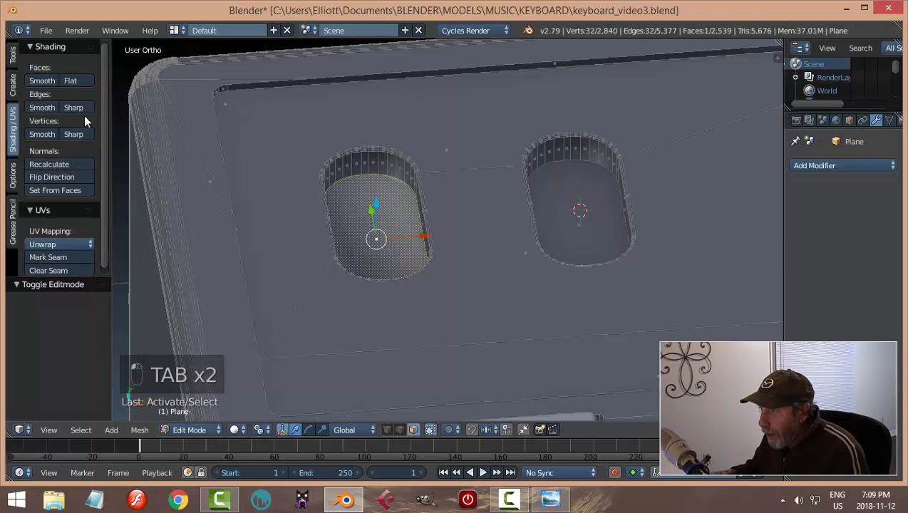
{"action": "left_click", "coordinate": [74, 80]}
{"action": "key", "text": "Tab"}
{"action": "left_click", "coordinate": [361, 205]}
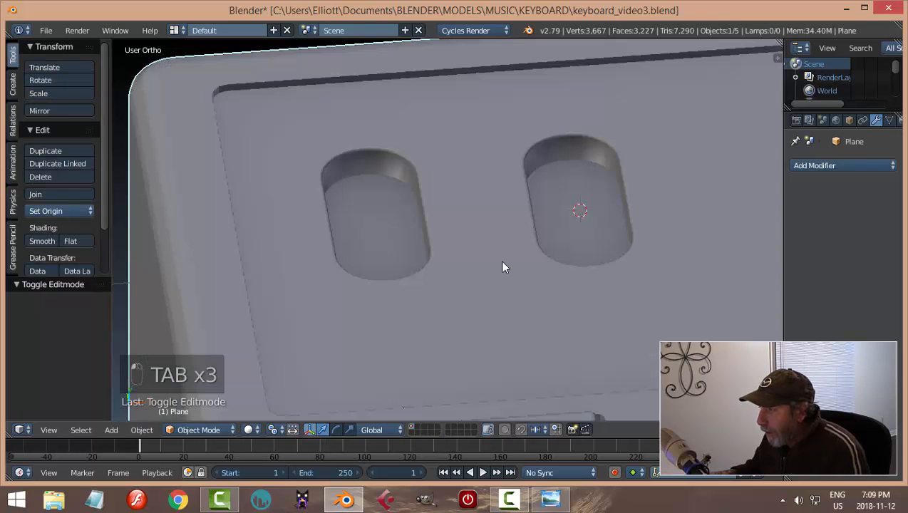
Deselect the keyboard body and save the file
{"action": "key", "text": "a"}
{"action": "scroll", "coordinate": [504, 270], "scroll_direction": "down", "scroll_amount": 5}
{"action": "middle_click_drag", "start_coordinate": [502, 273], "coordinate": [522, 302]}
{"action": "scroll", "coordinate": [557, 274], "scroll_direction": "down", "scroll_amount": 2}
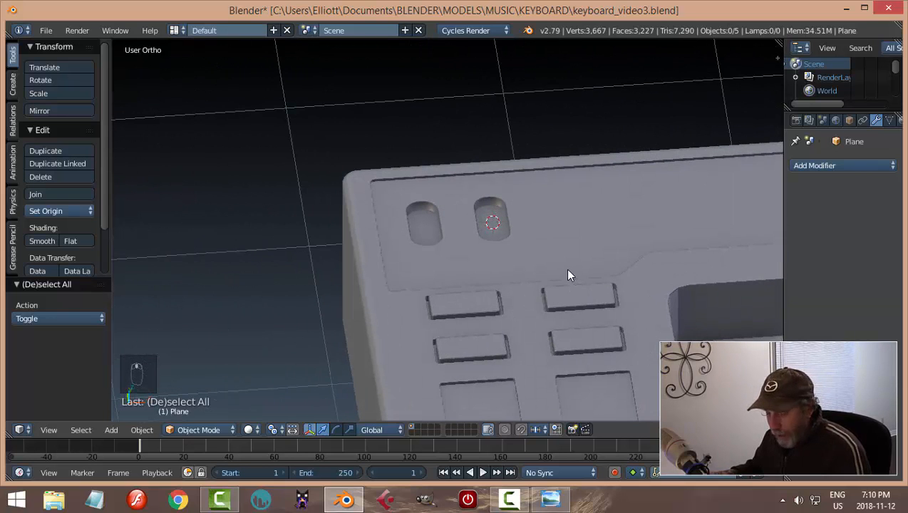
{"action": "key", "text": "ctrl+s"}
Add a cylinder mesh at the 3D cursor in the second slot and scale it in edit mode to about 0.064
{"action": "middle_click_drag", "start_coordinate": [574, 247], "coordinate": [526, 261]}
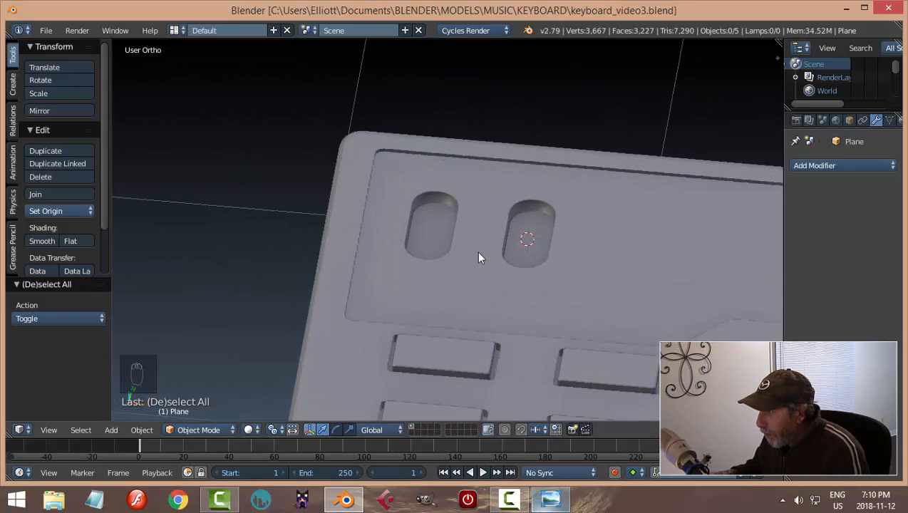
{"action": "middle_click_drag", "start_coordinate": [511, 239], "coordinate": [549, 258]}
{"action": "key", "text": "shift+a"}
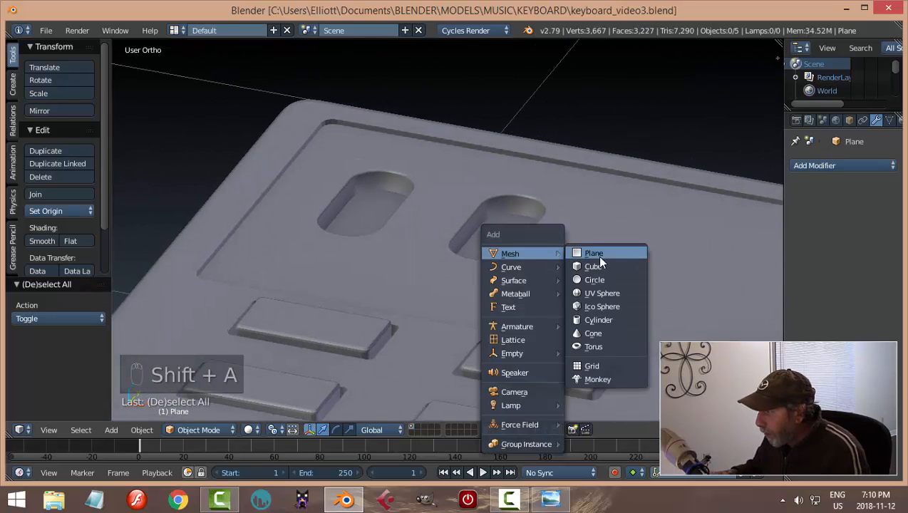
{"action": "left_click", "coordinate": [638, 318]}
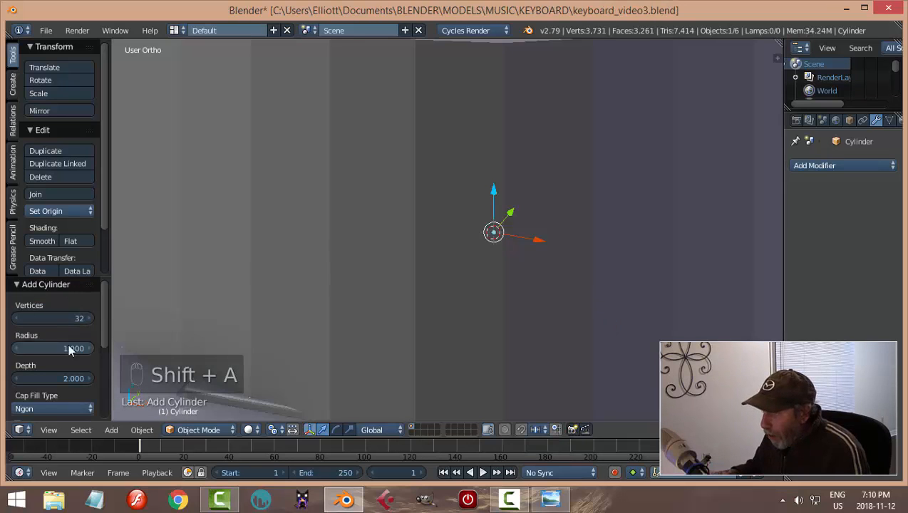
{"action": "scroll", "coordinate": [424, 271], "scroll_direction": "down", "scroll_amount": 5}
{"action": "key", "text": "Tab"}
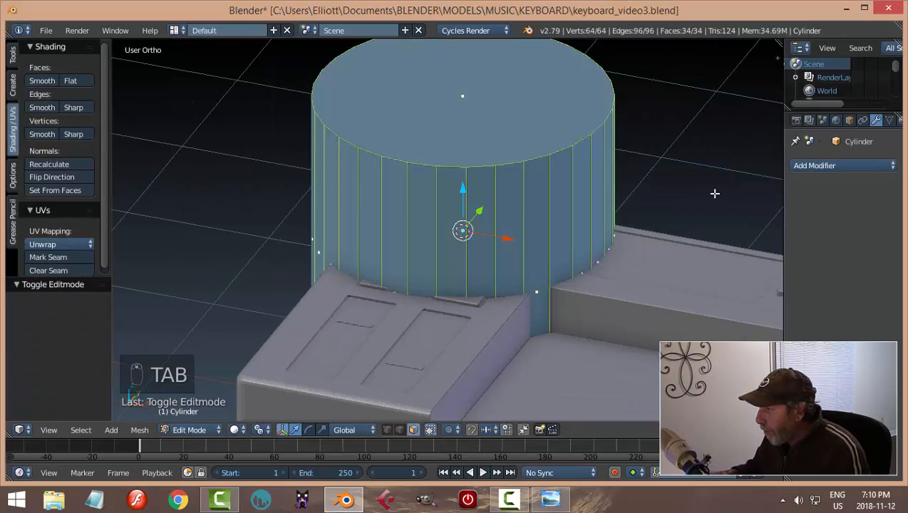
{"action": "key", "text": "s"}
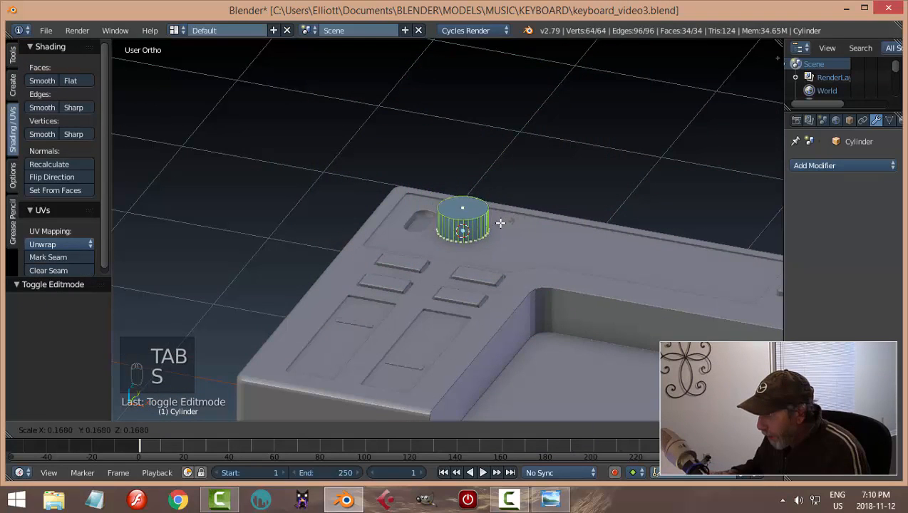
{"action": "left_click", "coordinate": [479, 225]}
In top view, enlarge the cylinder slightly so that it almost fills the slot's width
{"action": "key", "text": "KP_7"}
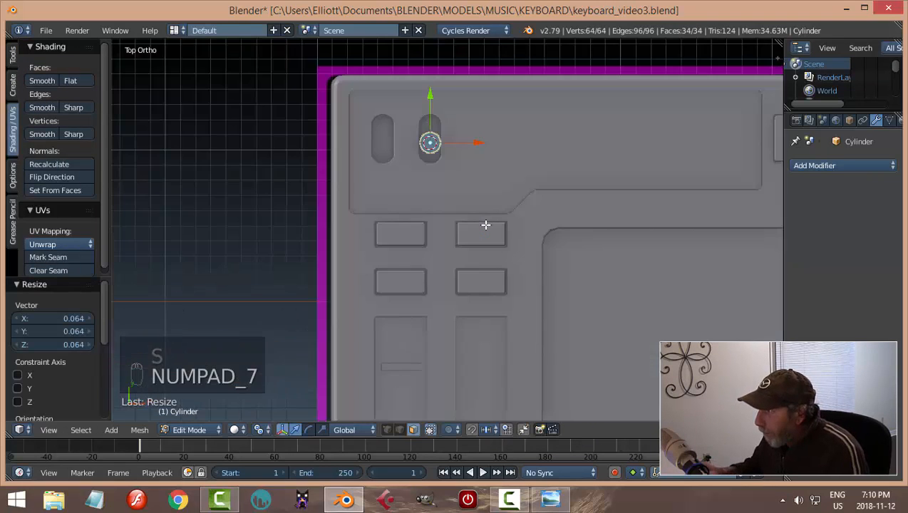
{"action": "scroll", "coordinate": [485, 226], "scroll_direction": "up", "scroll_amount": 6}
{"action": "middle_click_drag", "start_coordinate": [482, 132], "coordinate": [501, 314], "text": "shift"}
{"action": "scroll", "coordinate": [526, 241], "scroll_direction": "up", "scroll_amount": 2}
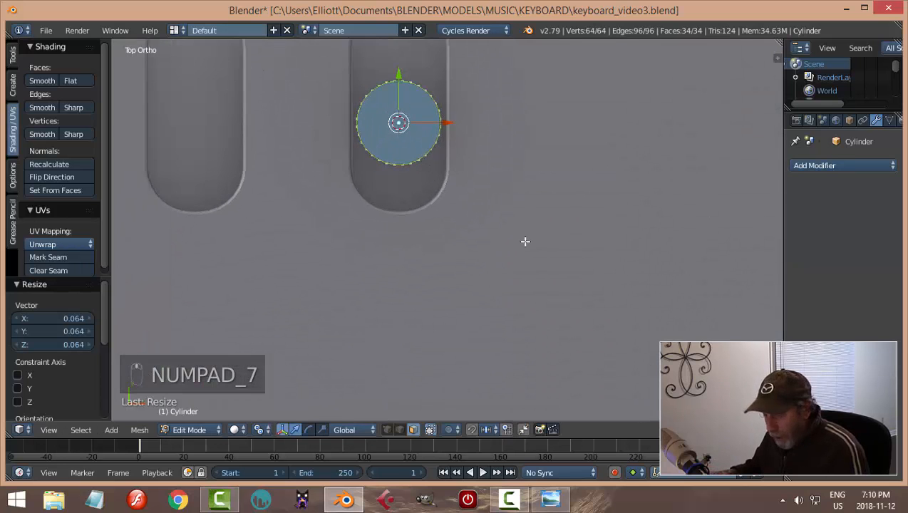
{"action": "key", "text": "s"}
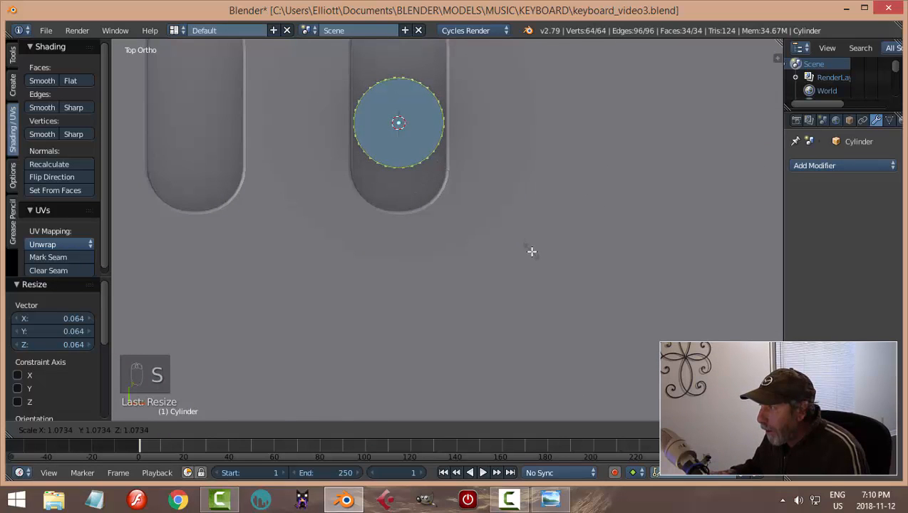
{"action": "left_click", "coordinate": [529, 250]}
Raise the cylinder about 0.099 along Z and stretch it along Z by about 1.426
{"action": "middle_click_drag", "start_coordinate": [529, 250], "coordinate": [409, 167]}
{"action": "left_click_drag", "start_coordinate": [408, 167], "coordinate": [408, 106]}
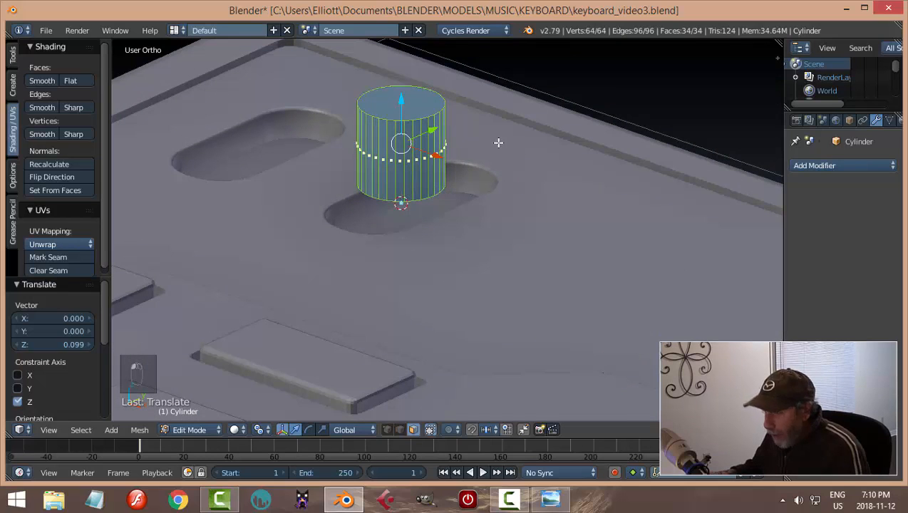
{"action": "key", "text": "s"}
{"action": "key", "text": "z"}
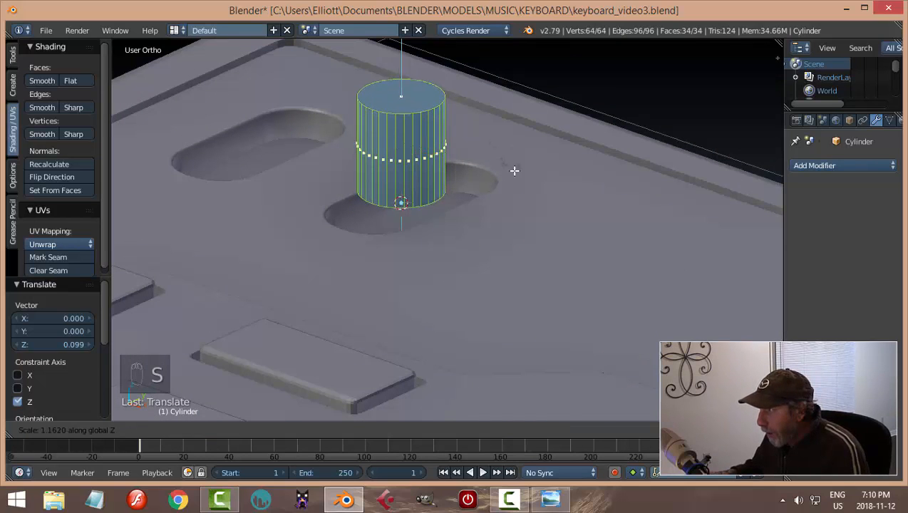
{"action": "left_click", "coordinate": [527, 197]}
Select the whole cylinder again and lower it about 0.047 along Z into the slot
{"action": "right_click", "coordinate": [429, 93]}
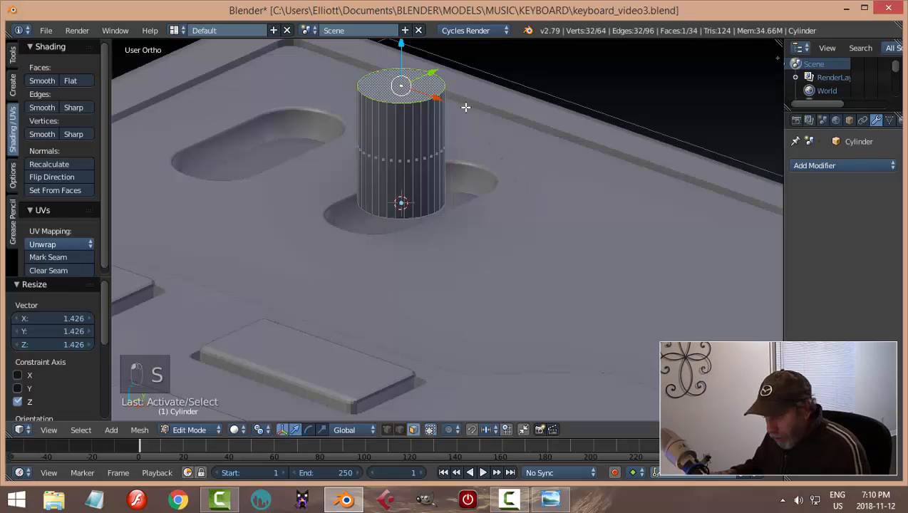
{"action": "key", "text": "a"}
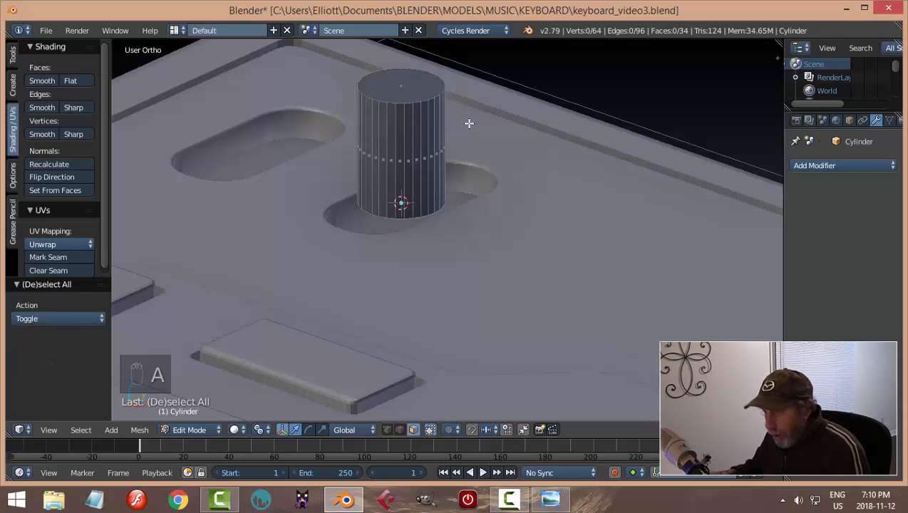
{"action": "key", "text": "a"}
{"action": "key", "text": "a"}
{"action": "left_click_drag", "start_coordinate": [403, 103], "coordinate": [462, 138]}
{"action": "middle_click_drag", "start_coordinate": [462, 138], "coordinate": [444, 133]}
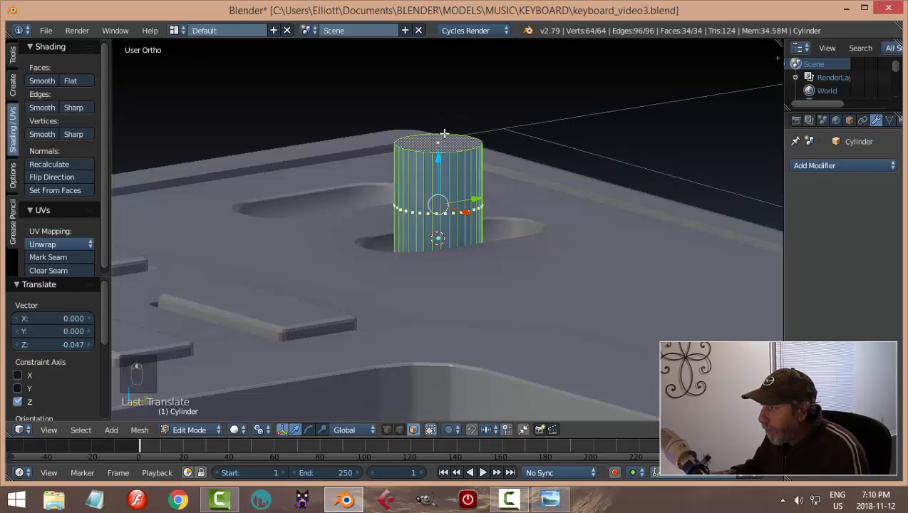
Select only the cylinder's top face and lower it about 0.024 along Z
{"action": "key", "text": "a"}
{"action": "right_click", "coordinate": [455, 142]}
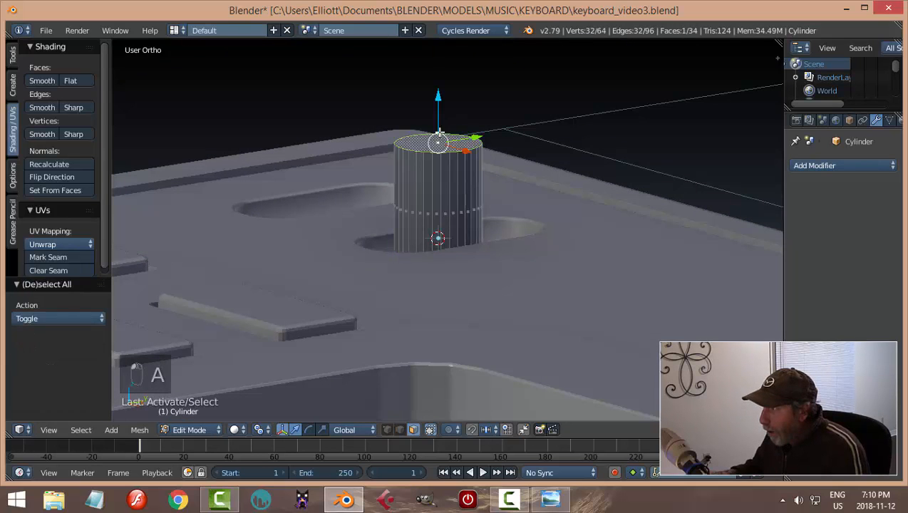
{"action": "left_click_drag", "start_coordinate": [435, 104], "coordinate": [439, 115]}
{"action": "middle_click_drag", "start_coordinate": [517, 146], "coordinate": [513, 210], "text": "shift"}
{"action": "scroll", "coordinate": [464, 170], "scroll_direction": "up", "scroll_amount": 2}
{"action": "scroll", "coordinate": [490, 203], "scroll_direction": "up", "scroll_amount": 2}
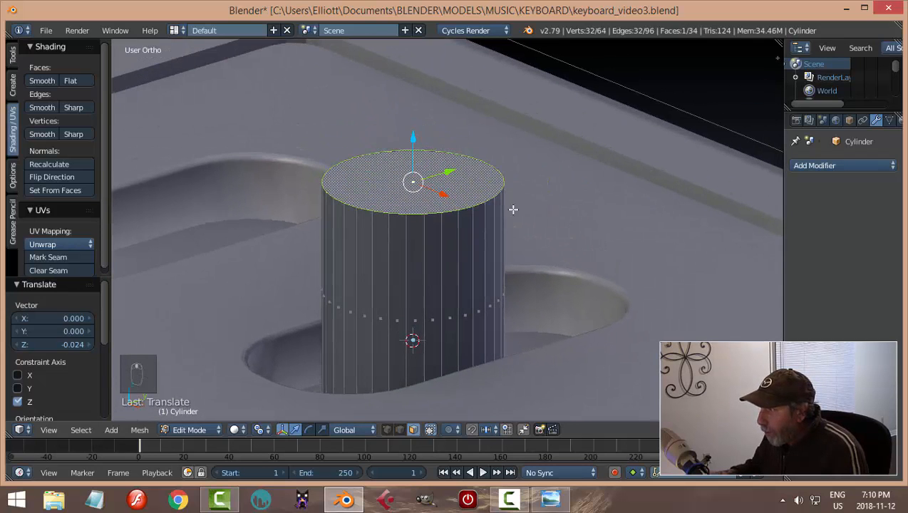
Extrude the top face in place, scale it to about 0.871, and extrude it slightly downward to form a recess
{"action": "key", "text": "e"}
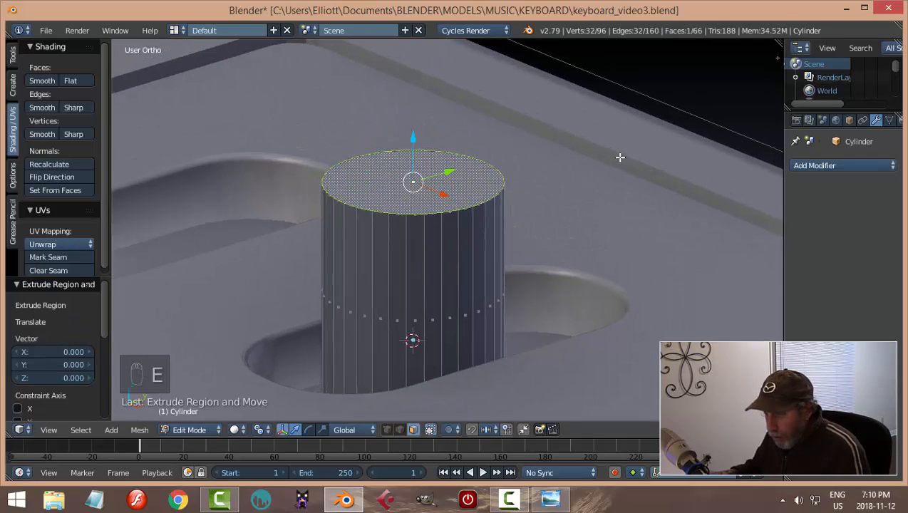
{"action": "key", "text": "s"}
{"action": "left_click", "coordinate": [594, 165]}
{"action": "key", "text": "e"}
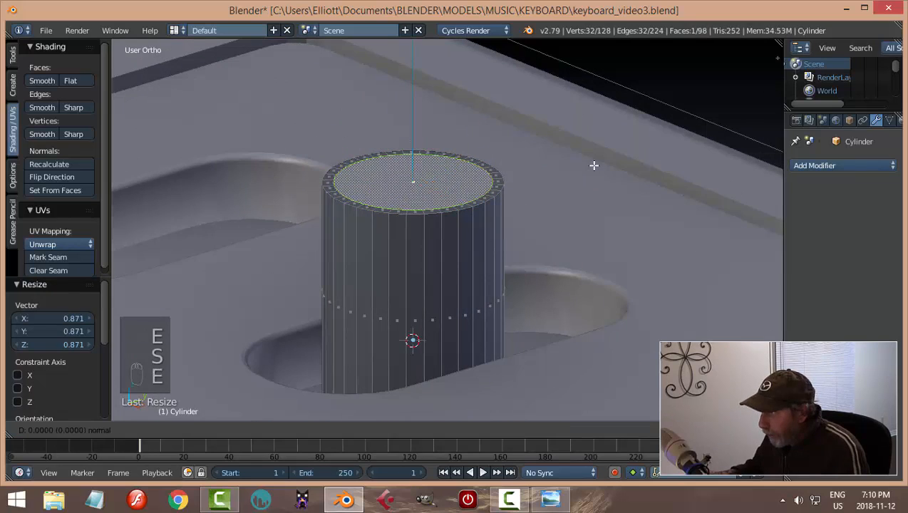
{"action": "left_click", "coordinate": [593, 172]}
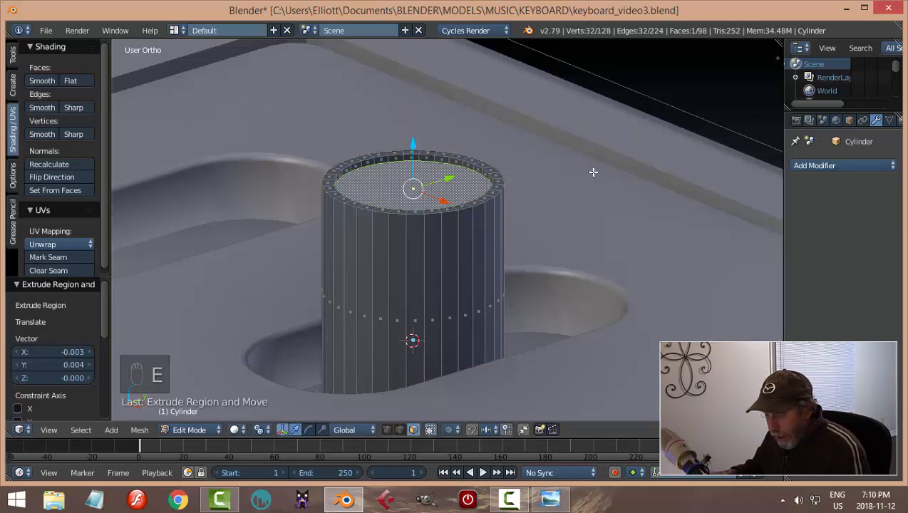
Scale the recessed top face of the cylinder slightly inward to taper the recess wall
{"action": "key", "text": "s"}
{"action": "left_click", "coordinate": [592, 174]}
{"action": "key", "text": "a"}
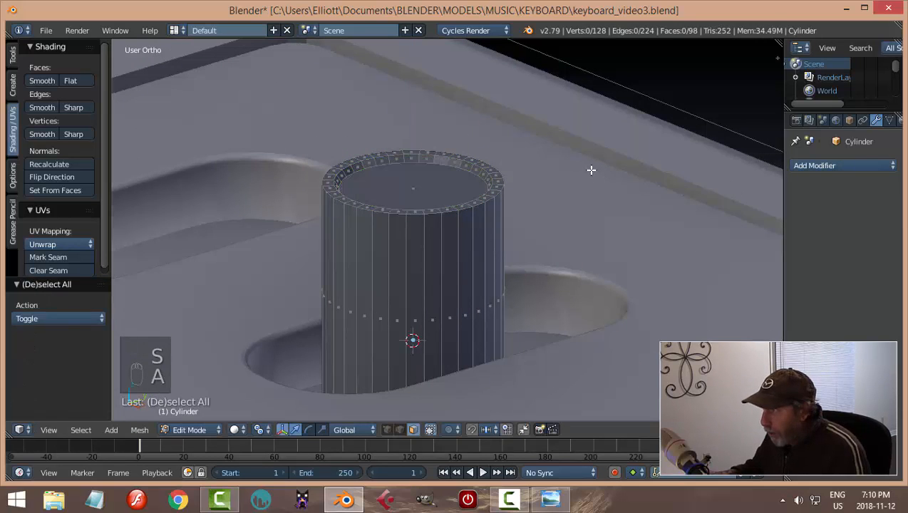
Select the outer top edge loop of the cylinder and bevel it by about 0.003 with three segments
{"action": "key", "text": "ctrl+Tab"}
{"action": "left_click", "coordinate": [582, 154]}
{"action": "scroll", "coordinate": [490, 218], "scroll_direction": "up", "scroll_amount": 4}
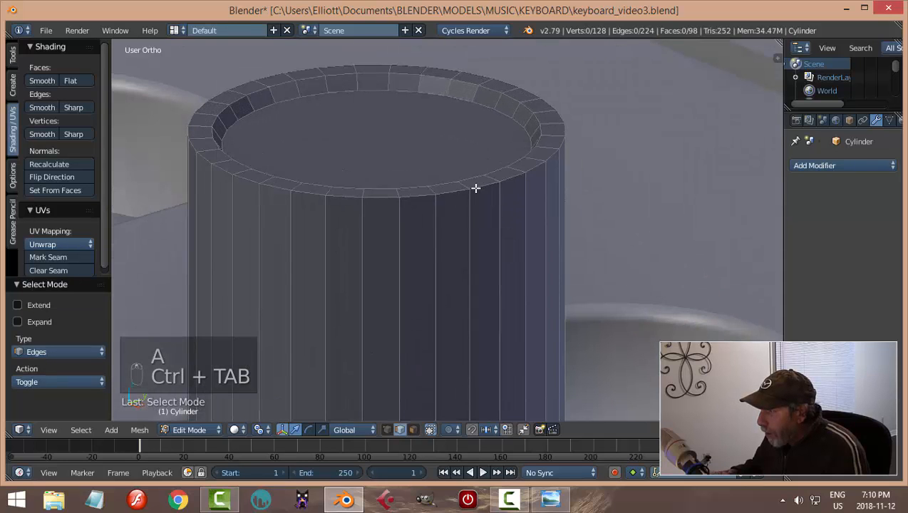
{"action": "right_click", "coordinate": [476, 187], "text": "alt"}
{"action": "scroll", "coordinate": [542, 213], "scroll_direction": "down", "scroll_amount": 3}
{"action": "middle_click_drag", "start_coordinate": [555, 225], "coordinate": [557, 209]}
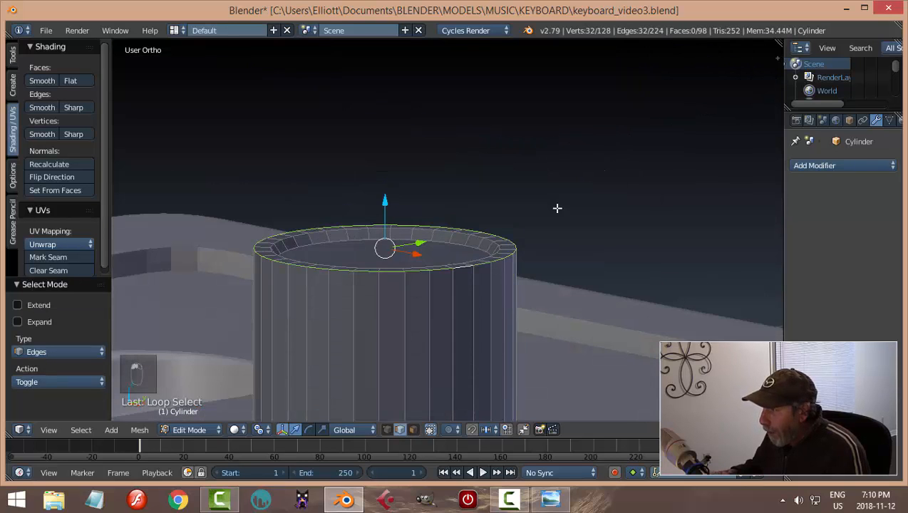
{"action": "key", "text": "ctrl+b"}
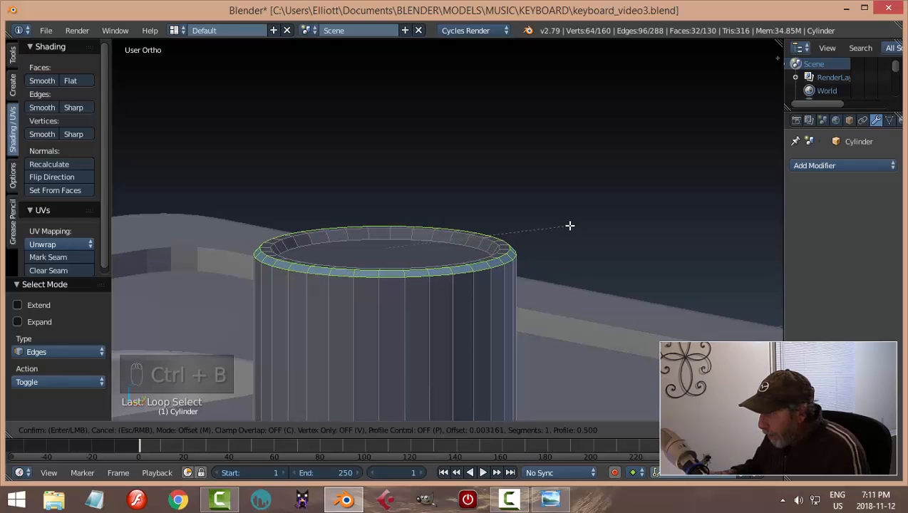
{"action": "scroll", "coordinate": [570, 225], "scroll_direction": "up", "scroll_amount": 1}
{"action": "left_click", "coordinate": [569, 225]}
{"action": "key", "text": "a"}
{"action": "scroll", "coordinate": [585, 227], "scroll_direction": "down", "scroll_amount": 2}
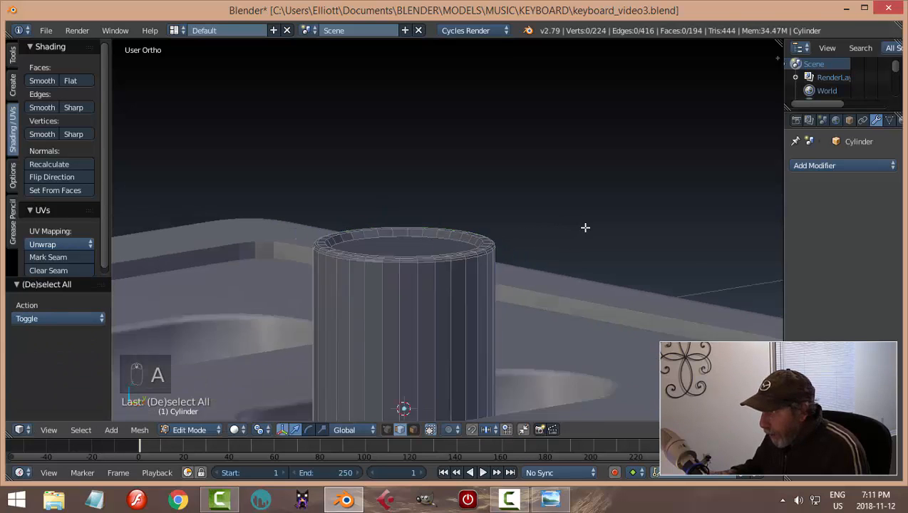
Return to Object Mode and apply smooth shading to the cylinder
{"action": "scroll", "coordinate": [586, 227], "scroll_direction": "down", "scroll_amount": 2}
{"action": "middle_click_drag", "start_coordinate": [585, 227], "coordinate": [526, 240]}
{"action": "key", "text": "Tab"}
{"action": "left_click", "coordinate": [502, 229]}
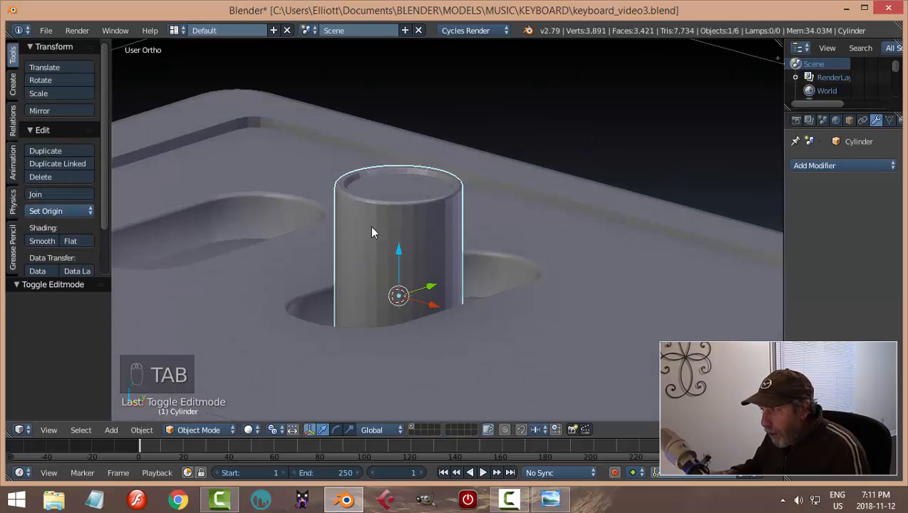
{"action": "left_click", "coordinate": [42, 241]}
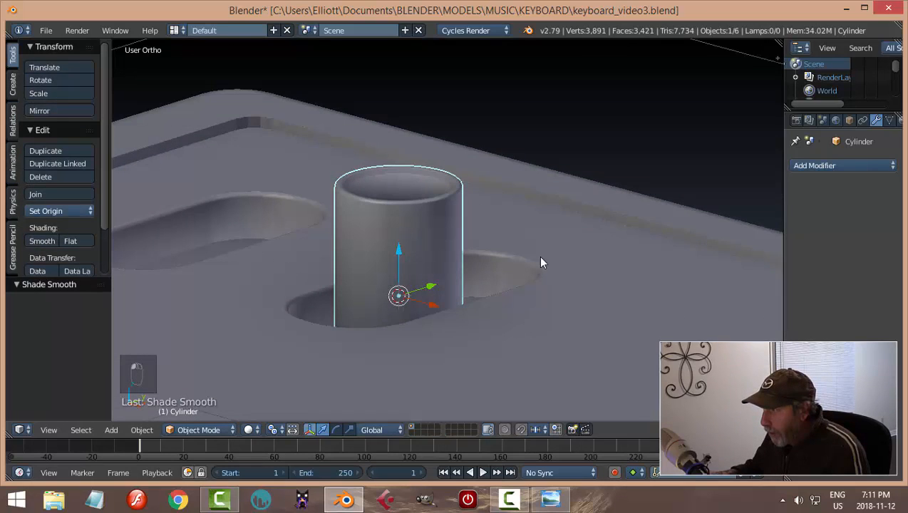
Add two edge loops around the cylinder's side, one close under the top rim and one near the base
{"action": "middle_click_drag", "start_coordinate": [537, 255], "coordinate": [497, 255]}
{"action": "key", "text": "Tab"}
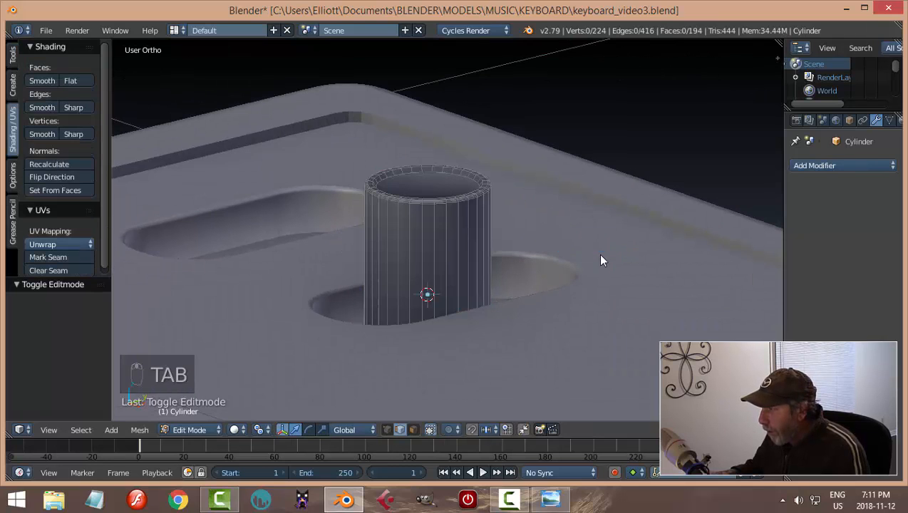
{"action": "key", "text": "ctrl+r"}
{"action": "left_click", "coordinate": [486, 258]}
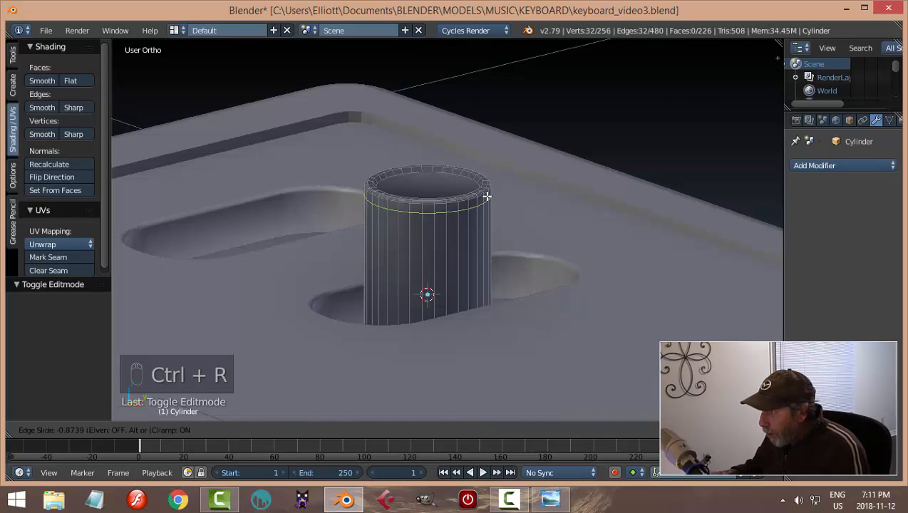
{"action": "left_click", "coordinate": [488, 191]}
{"action": "key", "text": "ctrl+r"}
{"action": "left_click", "coordinate": [483, 241]}
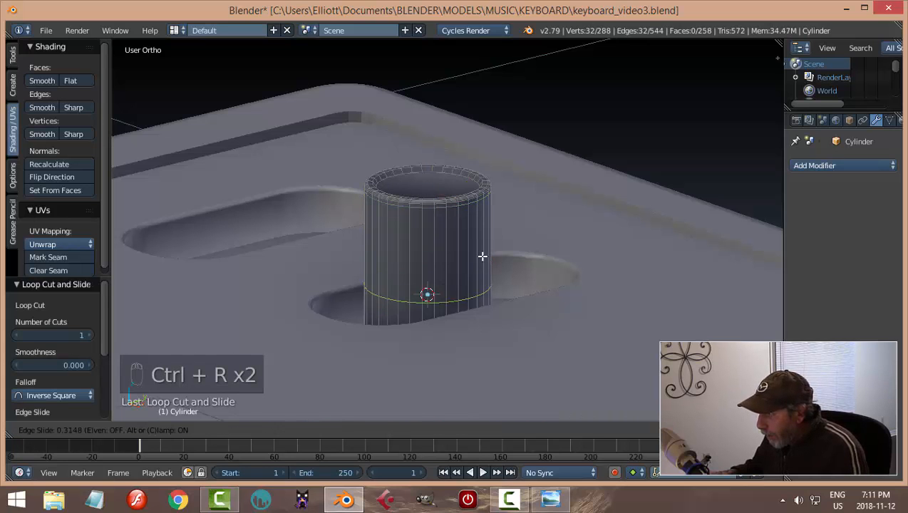
{"action": "left_click", "coordinate": [483, 285]}
Lower the new base edge loop about 0.012 along Z and return to Object Mode
{"action": "middle_click_drag", "start_coordinate": [588, 243], "coordinate": [591, 275]}
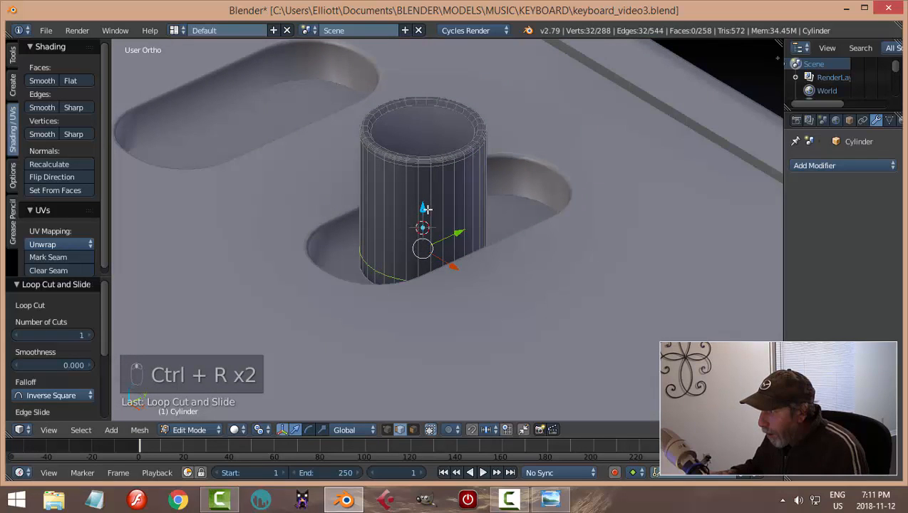
{"action": "left_click_drag", "start_coordinate": [425, 208], "coordinate": [428, 215]}
{"action": "key", "text": "Tab"}
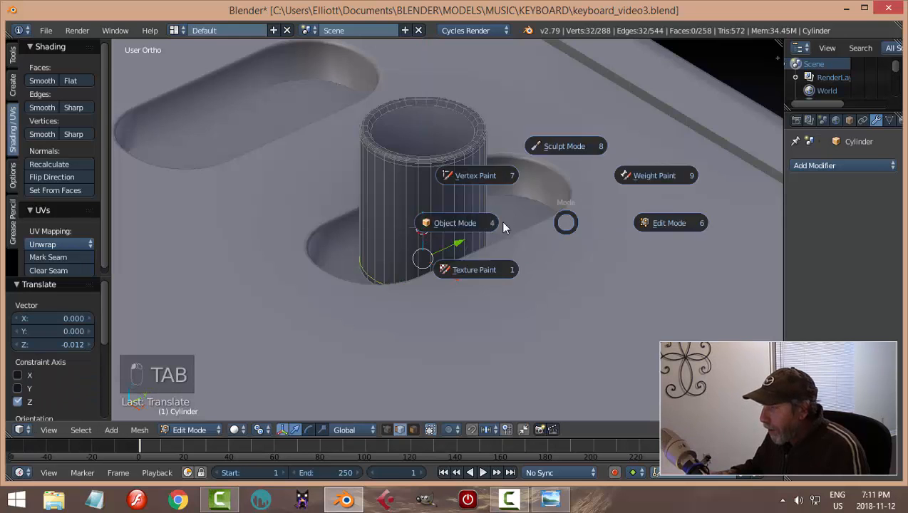
{"action": "middle_click_drag", "start_coordinate": [561, 264], "coordinate": [534, 238]}
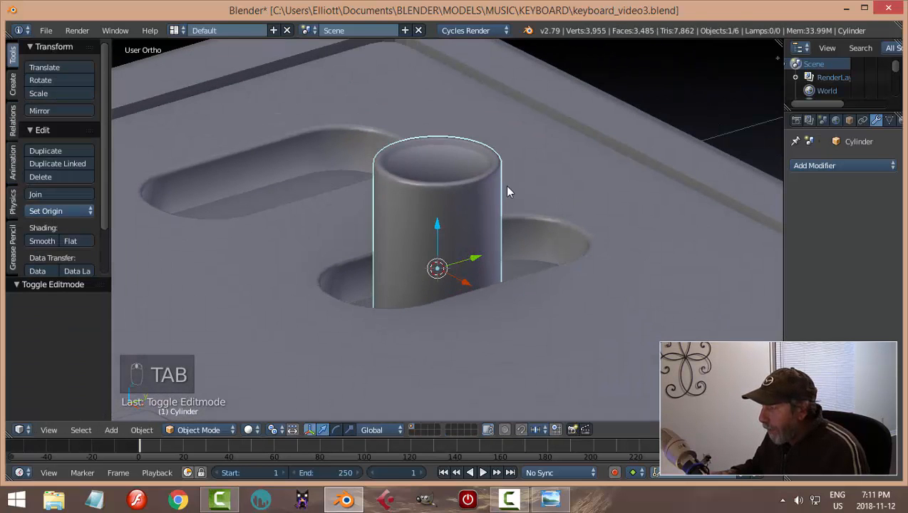
Inset the cylinder's recessed top face by about 0.01 and return to Object Mode
{"action": "key", "text": "Tab"}
{"action": "left_click", "coordinate": [614, 199]}
{"action": "scroll", "coordinate": [529, 170], "scroll_direction": "up", "scroll_amount": 3}
{"action": "middle_click_drag", "start_coordinate": [510, 153], "coordinate": [509, 171], "text": "shift"}
{"action": "key", "text": "ctrl+Tab"}
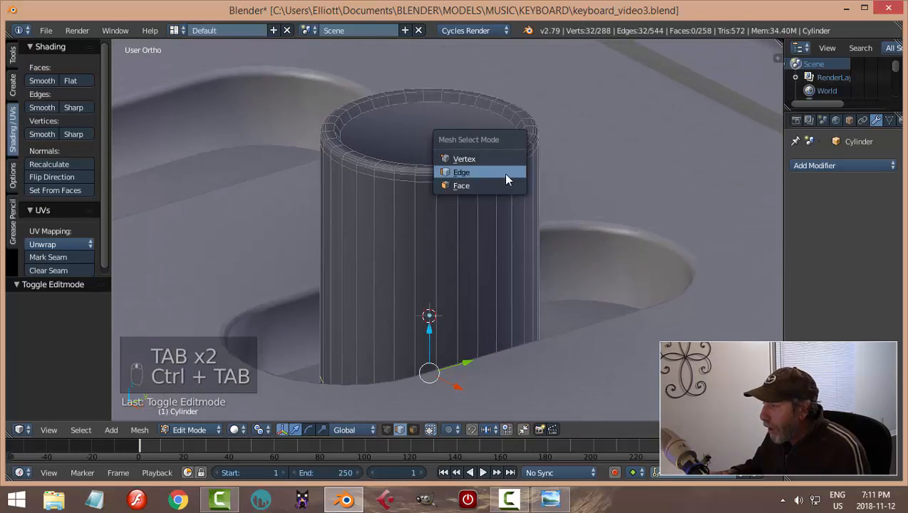
{"action": "left_click", "coordinate": [491, 185]}
{"action": "left_click", "coordinate": [456, 129]}
{"action": "key", "text": "i"}
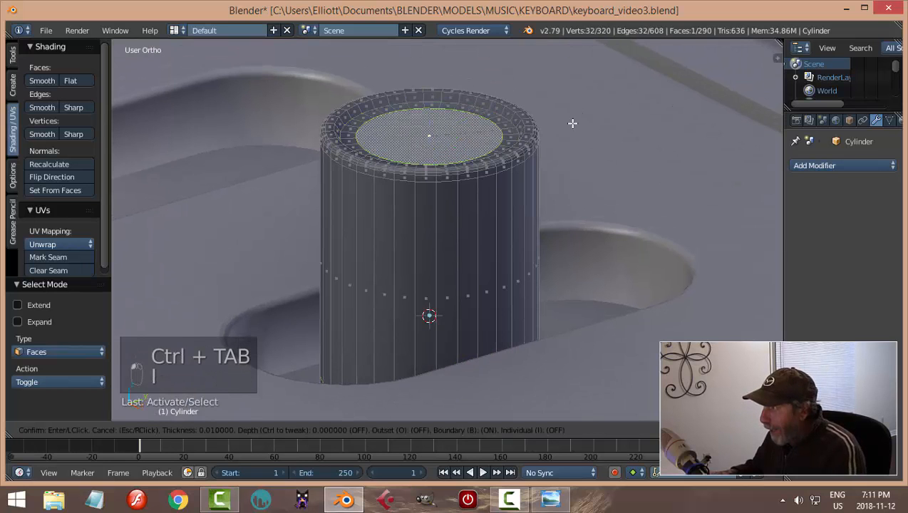
{"action": "left_click", "coordinate": [572, 123]}
{"action": "key", "text": "a"}
{"action": "key", "text": "Tab"}
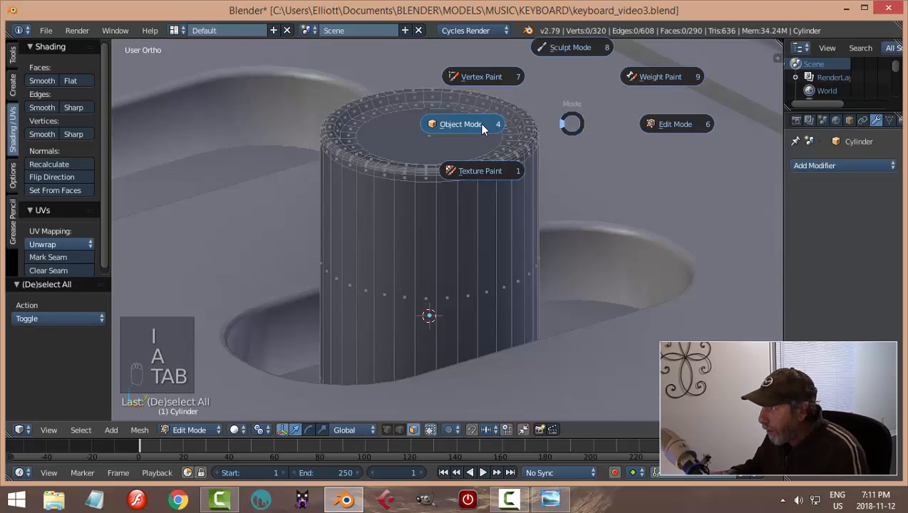
{"action": "left_click", "coordinate": [482, 127]}
Duplicate the finished switch knob into the neighbouring empty slot, position it at the slot's upper end, and save the file
{"action": "scroll", "coordinate": [547, 164], "scroll_direction": "down", "scroll_amount": 3}
{"action": "key", "text": "a"}
{"action": "scroll", "coordinate": [525, 177], "scroll_direction": "down", "scroll_amount": 4}
{"action": "middle_click_drag", "start_coordinate": [462, 203], "coordinate": [517, 208]}
{"action": "middle_click_drag", "start_coordinate": [397, 212], "coordinate": [450, 207]}
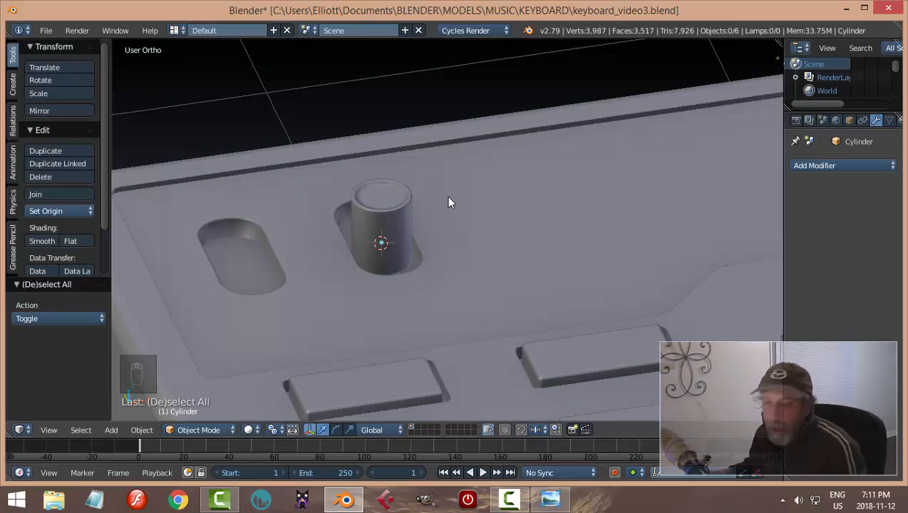
{"action": "right_click", "coordinate": [397, 209]}
{"action": "key", "text": "KP_7"}
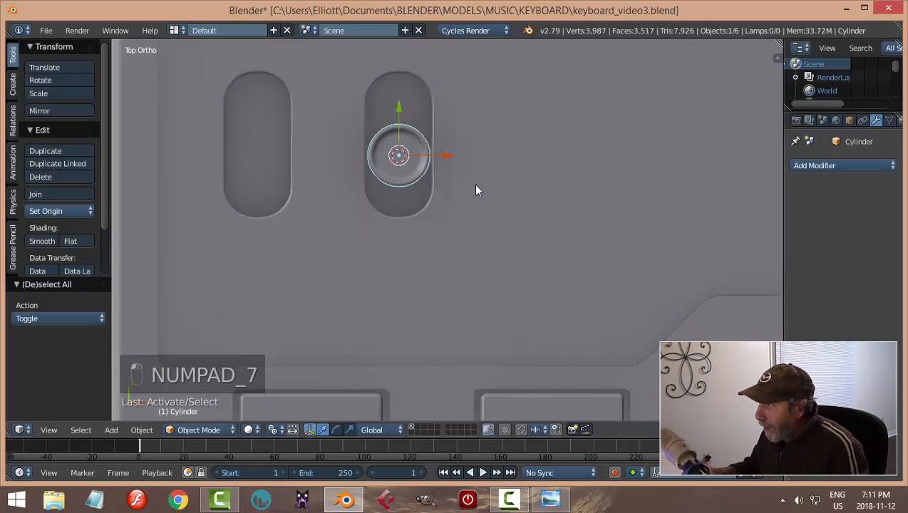
{"action": "key", "text": "shift+d"}
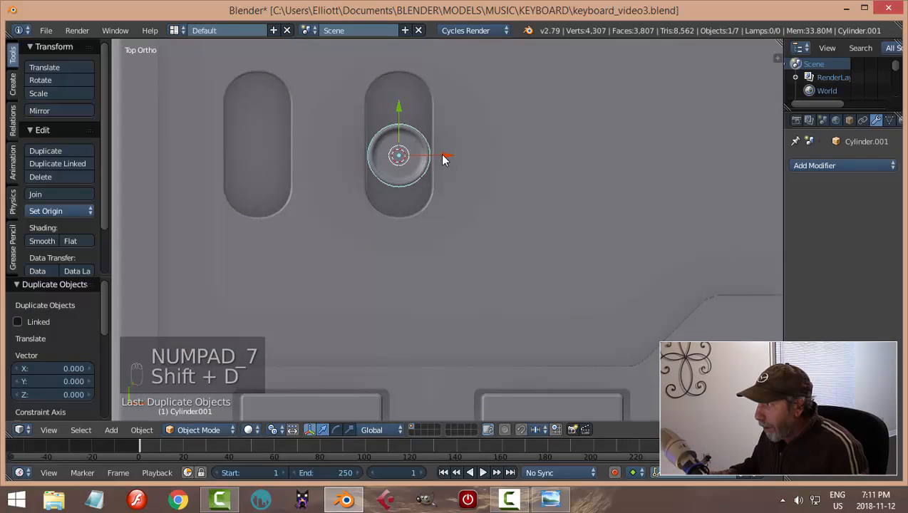
{"action": "left_click", "coordinate": [298, 167]}
{"action": "left_click_drag", "start_coordinate": [258, 113], "coordinate": [259, 73]}
{"action": "middle_click_drag", "start_coordinate": [458, 172], "coordinate": [513, 130]}
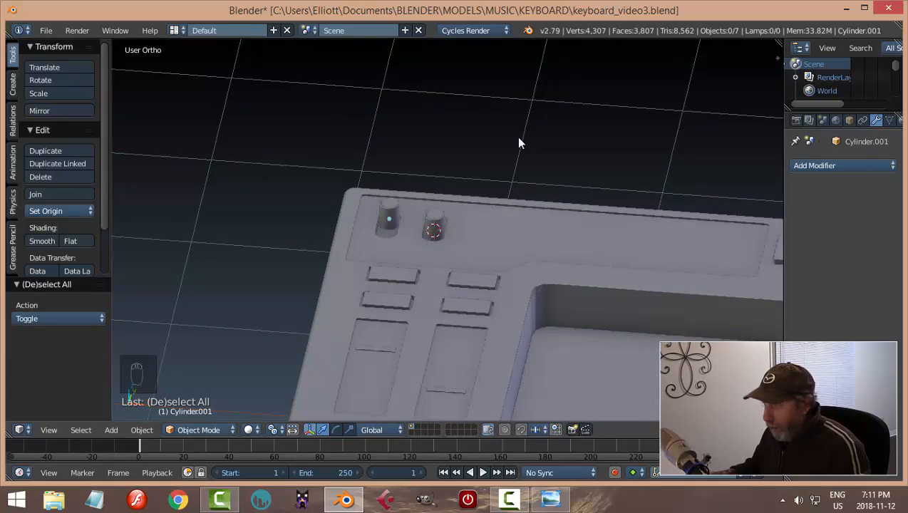
{"action": "key", "text": "ctrl+s"}
Show the reference image in a wireframe top view and place the 3D cursor at the centre of the first round knob
{"action": "mouse_move", "coordinate": [521, 164]}
{"action": "middle_mouse_down"}
{"action": "mouse_move", "coordinate": [493, 189]}
{"action": "mouse_move", "coordinate": [505, 209]}
{"action": "mouse_move", "coordinate": [481, 226]}
{"action": "mouse_move", "coordinate": [537, 185]}
{"action": "mouse_move", "coordinate": [523, 169]}
{"action": "middle_mouse_up"}
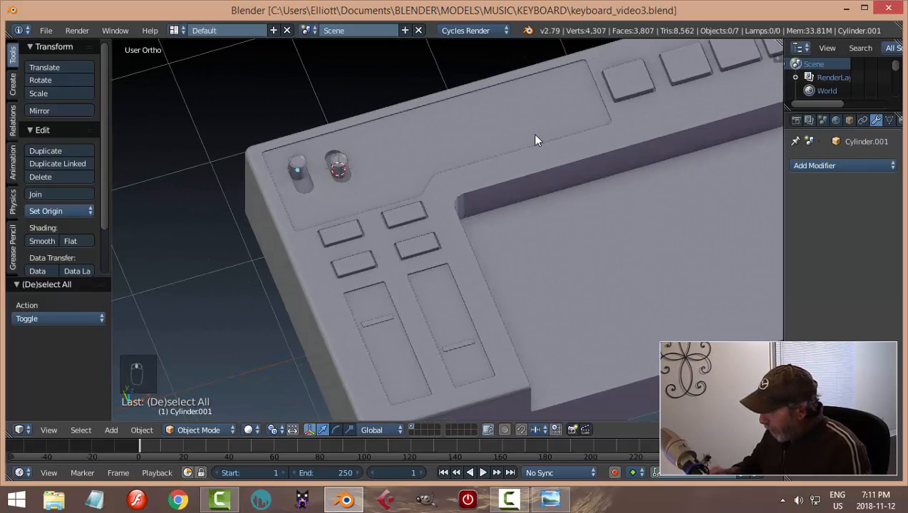
{"action": "key", "text": "KP_7"}
{"action": "middle_click_drag", "start_coordinate": [481, 202], "coordinate": [430, 169], "text": "shift"}
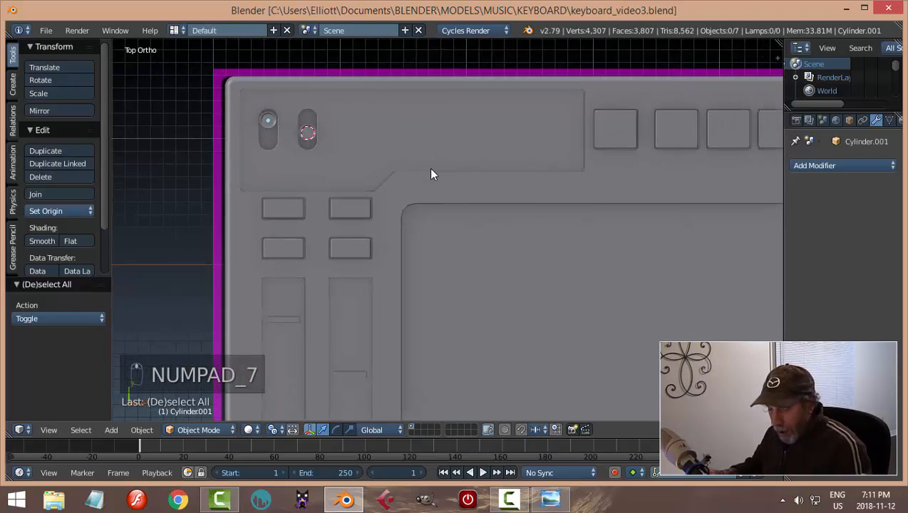
{"action": "key", "text": "z"}
{"action": "left_click", "coordinate": [525, 171]}
{"action": "scroll", "coordinate": [499, 182], "scroll_direction": "up", "scroll_amount": 3}
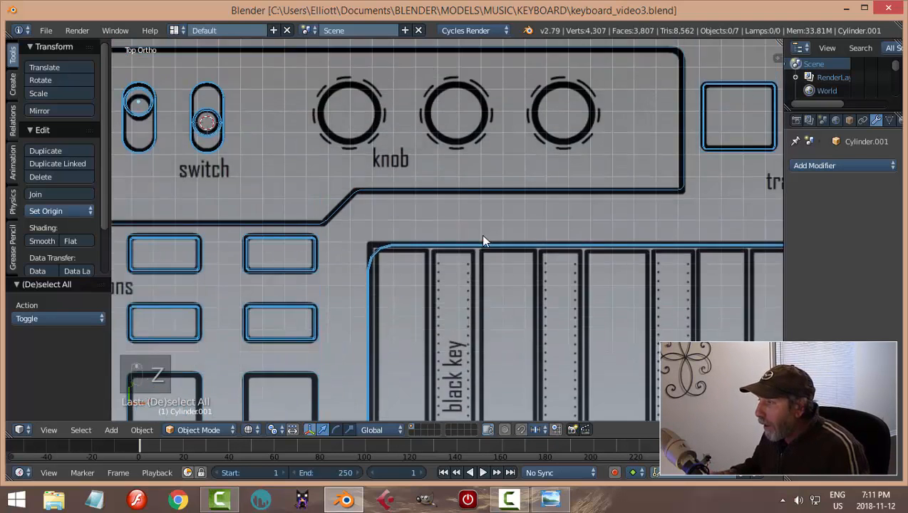
{"action": "scroll", "coordinate": [471, 240], "scroll_direction": "up", "scroll_amount": 3, "text": "shift"}
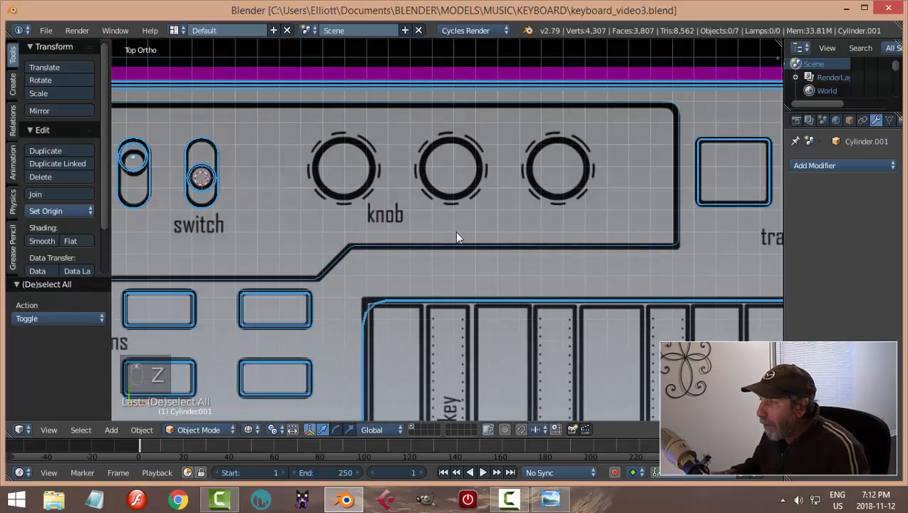
{"action": "left_click", "coordinate": [340, 166]}
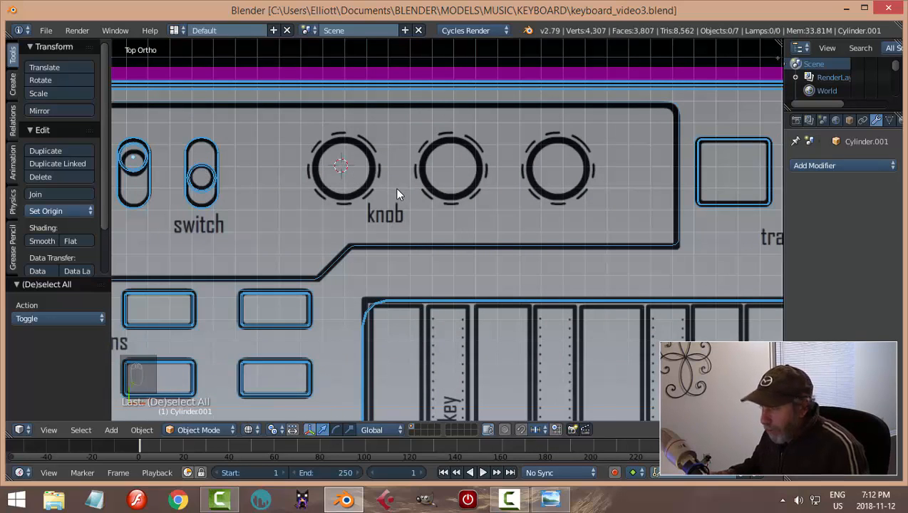
Add a mesh circle at the 3D cursor and scale it in Edit Mode to about 0.142 to match the knob's outer ring
{"action": "key", "text": "shift+a"}
{"action": "mouse_move", "coordinate": [437, 207]}
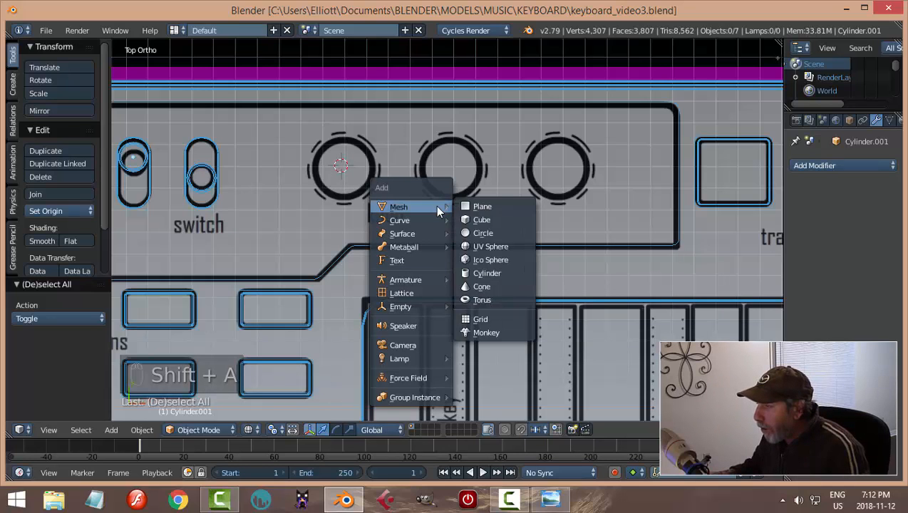
{"action": "left_click", "coordinate": [490, 235]}
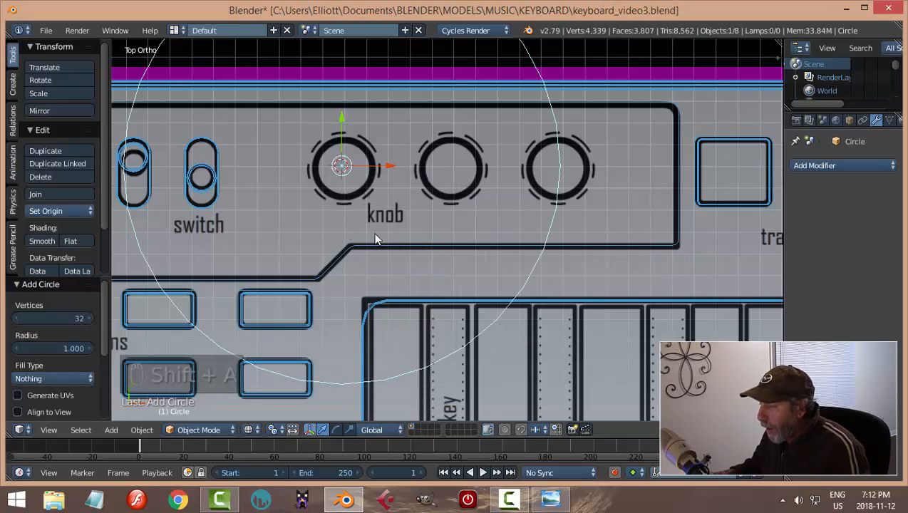
{"action": "key", "text": "Tab"}
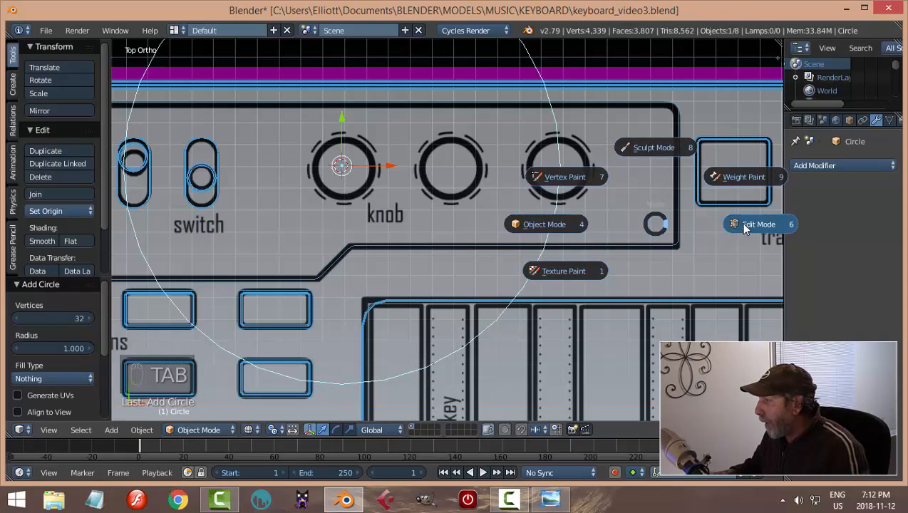
{"action": "key", "text": "s"}
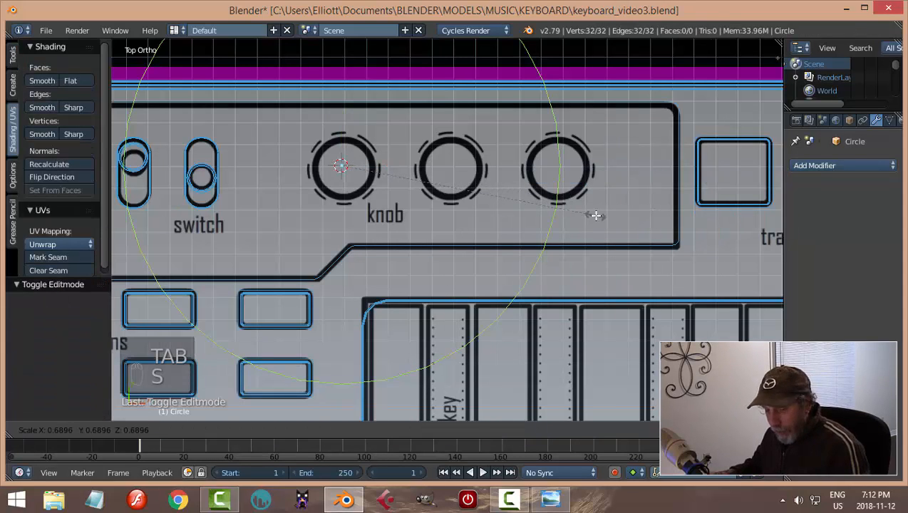
{"action": "left_click", "coordinate": [596, 215]}
{"action": "key", "text": "ctrl+Tab"}
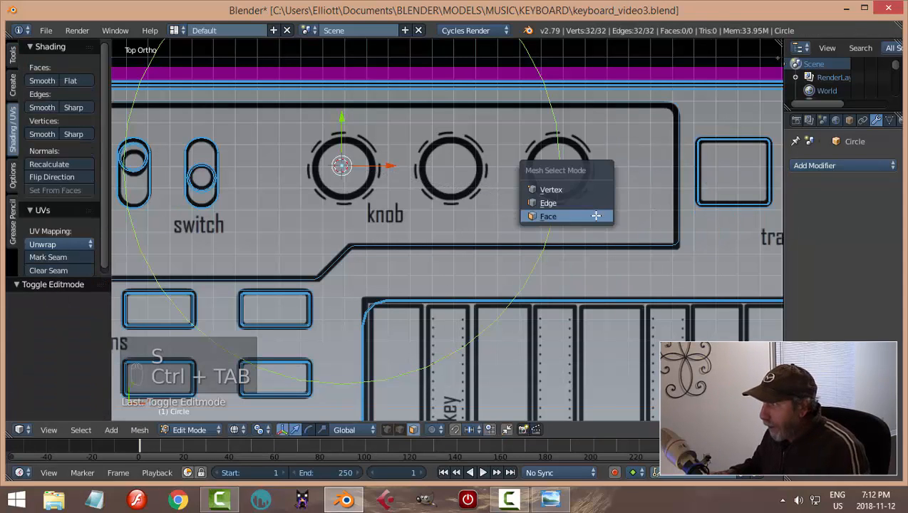
{"action": "left_click", "coordinate": [590, 197]}
{"action": "key", "text": "s"}
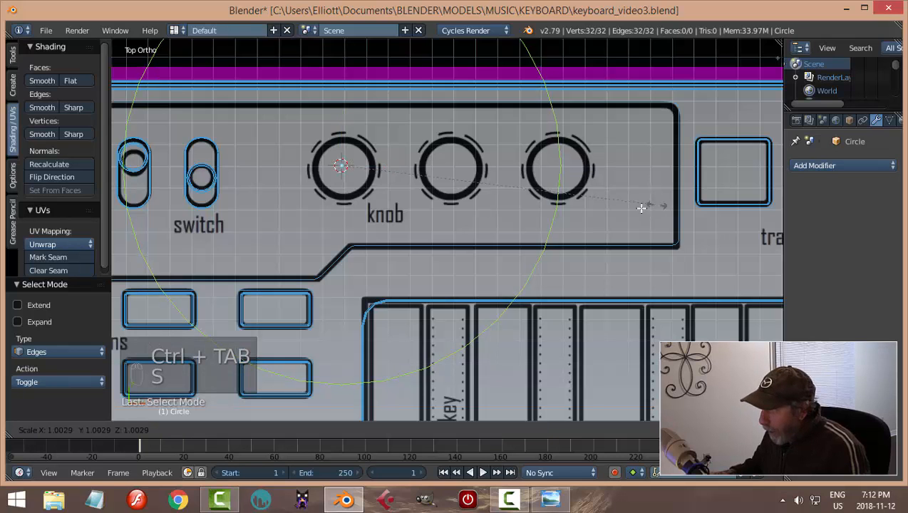
{"action": "left_click", "coordinate": [367, 203]}
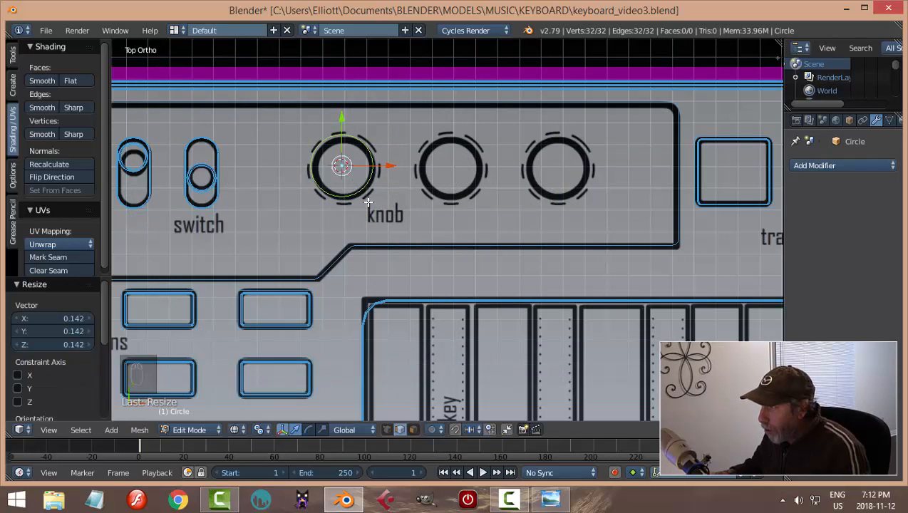
Move the circle about 0.010 along X and -0.009 along Y to align it with the first knob's outline
{"action": "scroll", "coordinate": [416, 204], "scroll_direction": "up", "scroll_amount": 6}
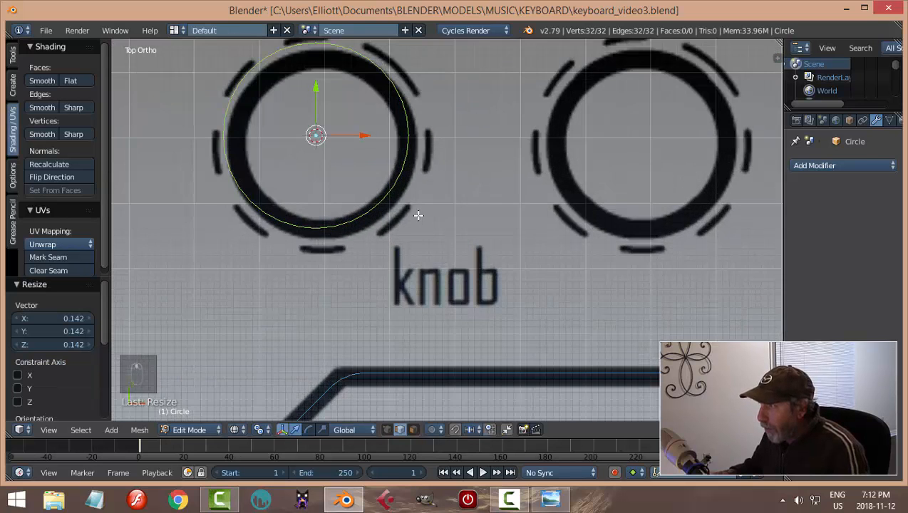
{"action": "key", "text": "g"}
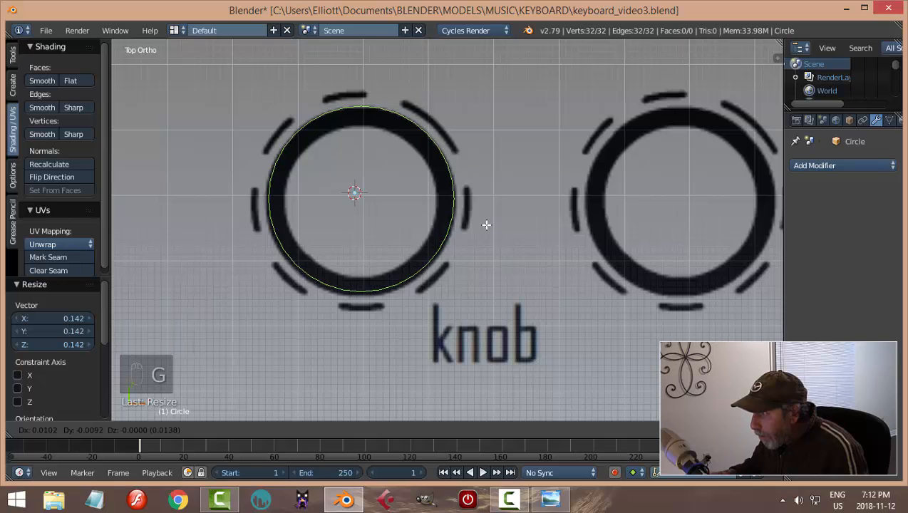
Align the circle with the knob outline in the reference image and scale it by about 1.016 to match
{"action": "left_click", "coordinate": [486, 225]}
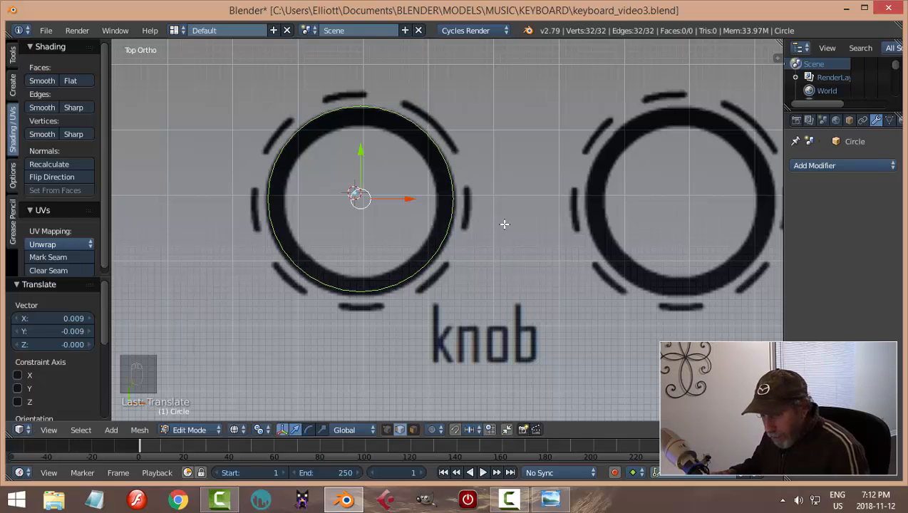
{"action": "key", "text": "s"}
{"action": "left_click", "coordinate": [507, 225]}
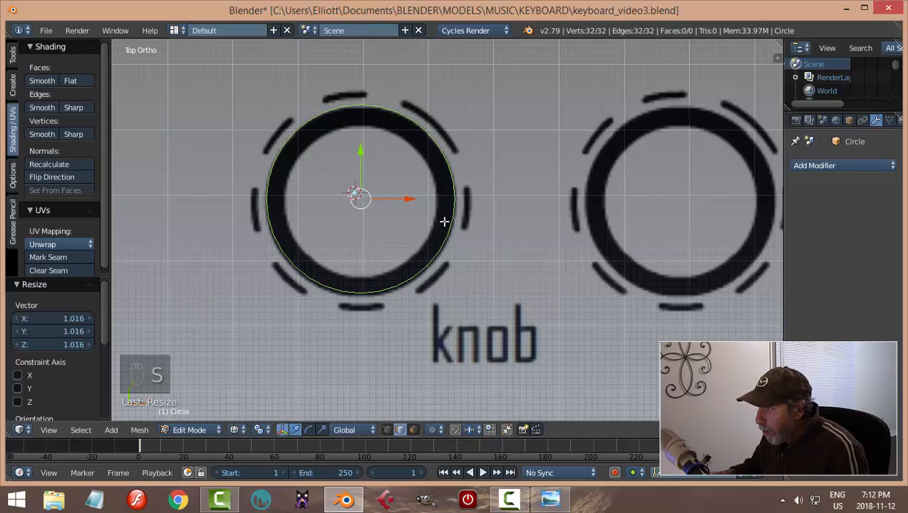
Switch to solid shading and raise the circle about 0.028 along Z above the keyboard's top surface
{"action": "mouse_move", "coordinate": [509, 281]}
{"action": "middle_mouse_down"}
{"action": "mouse_move", "coordinate": [487, 237]}
{"action": "mouse_move", "coordinate": [487, 248]}
{"action": "mouse_move", "coordinate": [541, 269]}
{"action": "mouse_move", "coordinate": [517, 193]}
{"action": "mouse_move", "coordinate": [509, 266]}
{"action": "middle_mouse_up"}
{"action": "scroll", "coordinate": [514, 218], "scroll_direction": "up", "scroll_amount": 2}
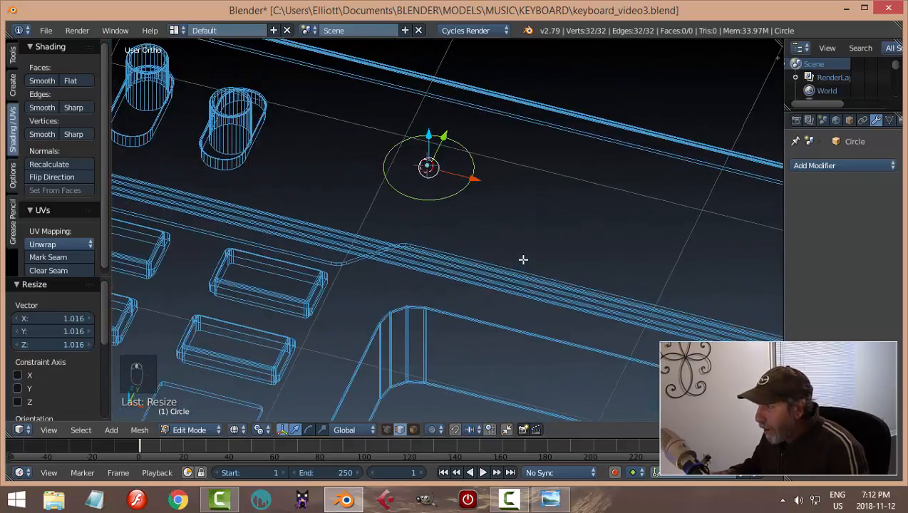
{"action": "scroll", "coordinate": [561, 245], "scroll_direction": "up", "scroll_amount": 2}
{"action": "key", "text": "z"}
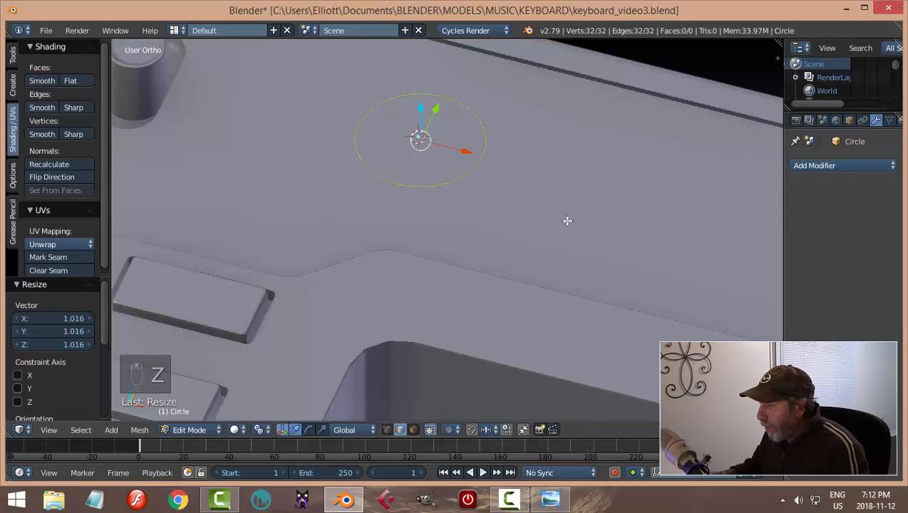
{"action": "scroll", "coordinate": [550, 255], "scroll_direction": "down", "scroll_amount": 2}
{"action": "middle_click_drag", "start_coordinate": [552, 260], "coordinate": [506, 184]}
{"action": "key", "text": "g"}
{"action": "key", "text": "z"}
{"action": "left_click", "coordinate": [531, 146]}
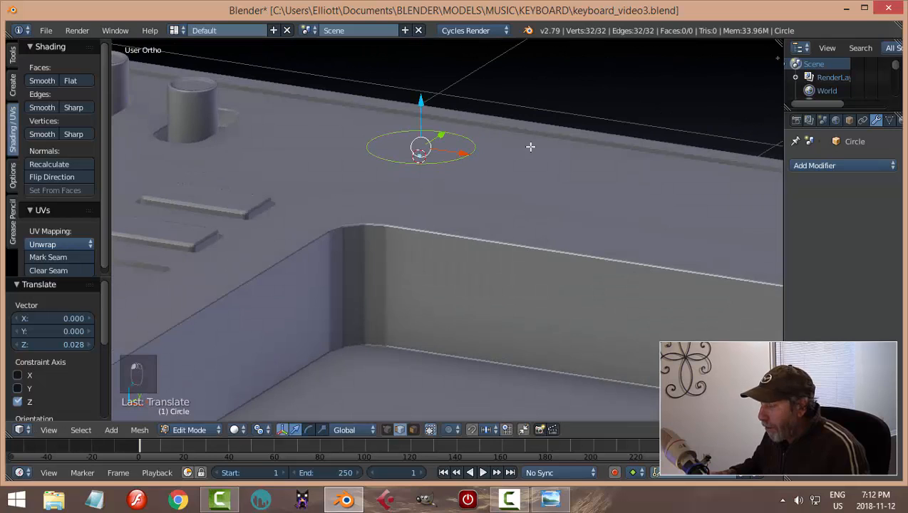
Extrude the circle inward into a ring and raise its inner edge about 0.030 along Z to form a sloped skirt
{"action": "middle_click_drag", "start_coordinate": [531, 146], "coordinate": [557, 270]}
{"action": "scroll", "coordinate": [555, 263], "scroll_direction": "up", "scroll_amount": 3}
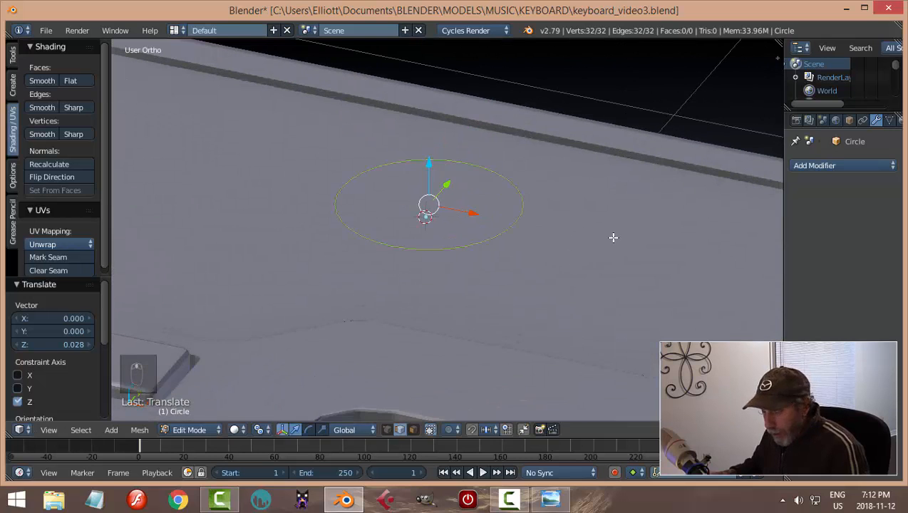
{"action": "key", "text": "e"}
{"action": "key", "text": "s"}
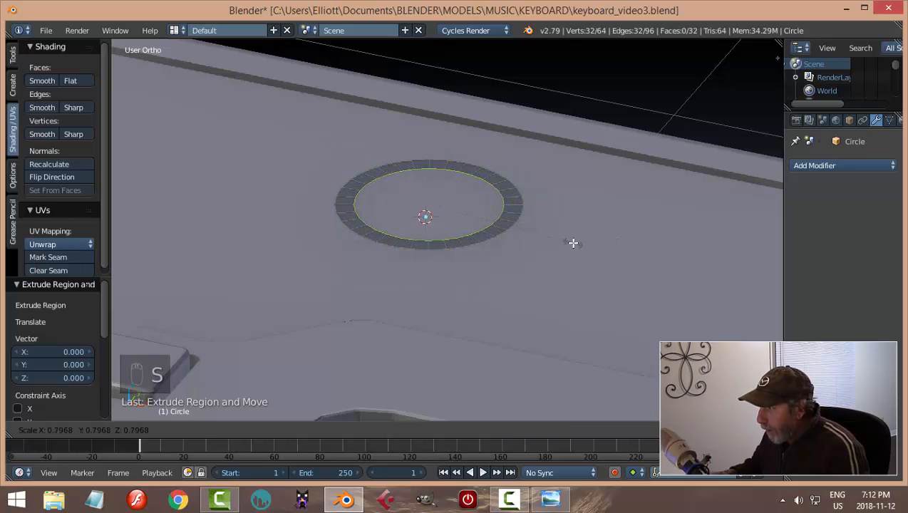
{"action": "left_click", "coordinate": [561, 232]}
{"action": "left_click_drag", "start_coordinate": [430, 166], "coordinate": [430, 150]}
{"action": "middle_click_drag", "start_coordinate": [511, 201], "coordinate": [575, 191]}
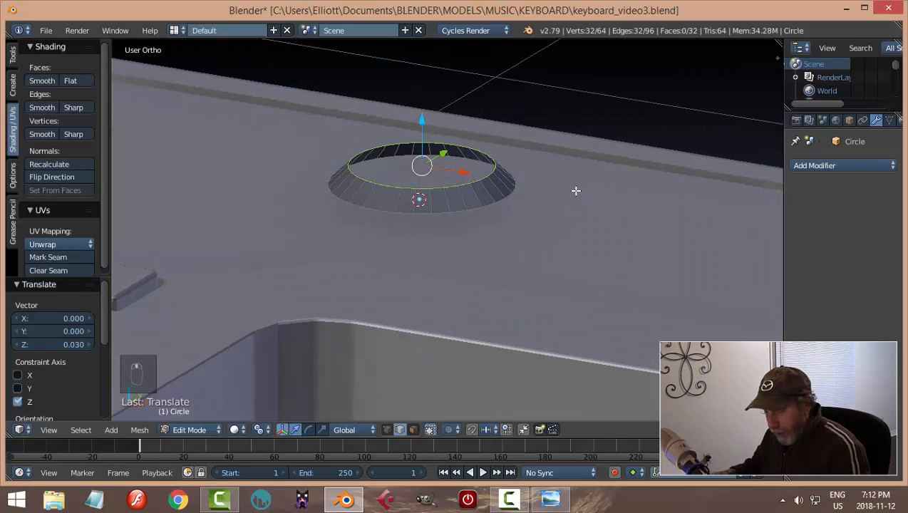
Shrink the skirt's upper edge slightly and extrude it about 0.133 upward along Z as the knob's cylindrical body
{"action": "key", "text": "s"}
{"action": "left_click", "coordinate": [565, 199]}
{"action": "key", "text": "e"}
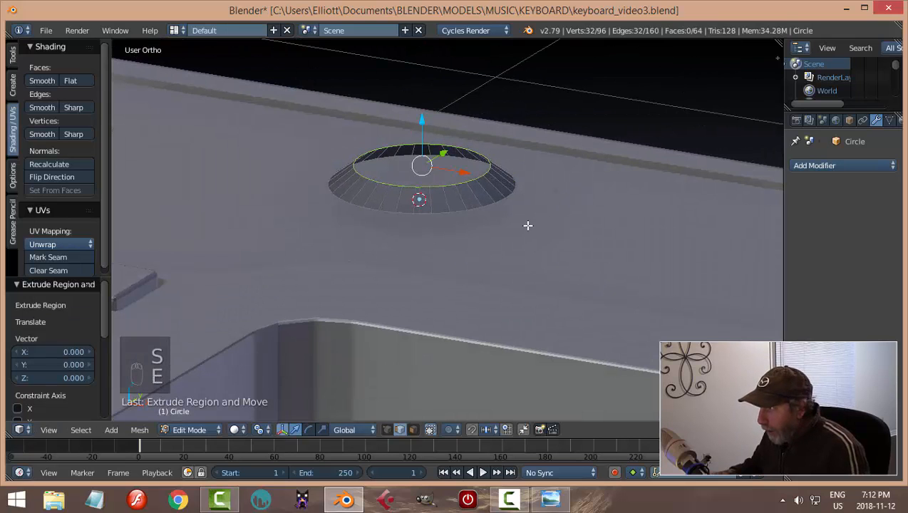
{"action": "left_click", "coordinate": [424, 40]}
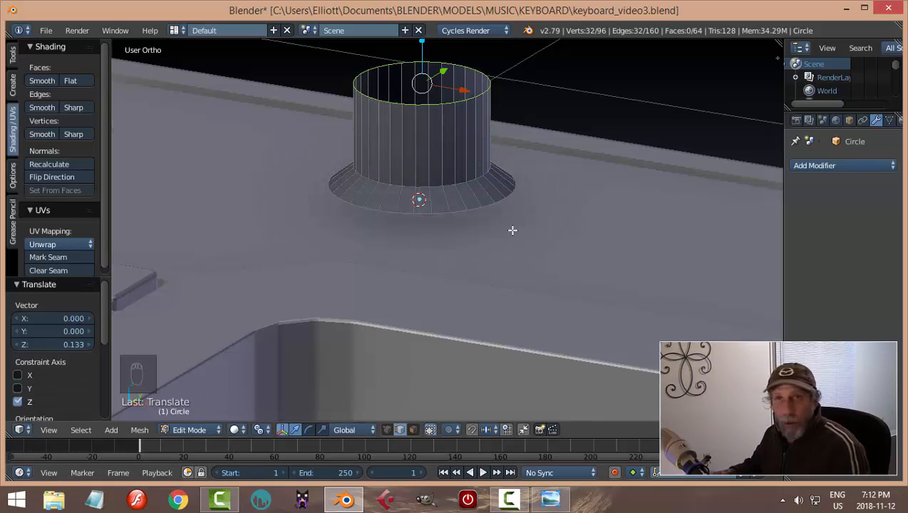
Extrude the knob's top edge inward at a scale of about 0.901, and extrude that inner edge about 0.011 down
{"action": "middle_click_drag", "start_coordinate": [532, 157], "coordinate": [530, 244], "text": "shift"}
{"action": "scroll", "coordinate": [536, 244], "scroll_direction": "up", "scroll_amount": 1}
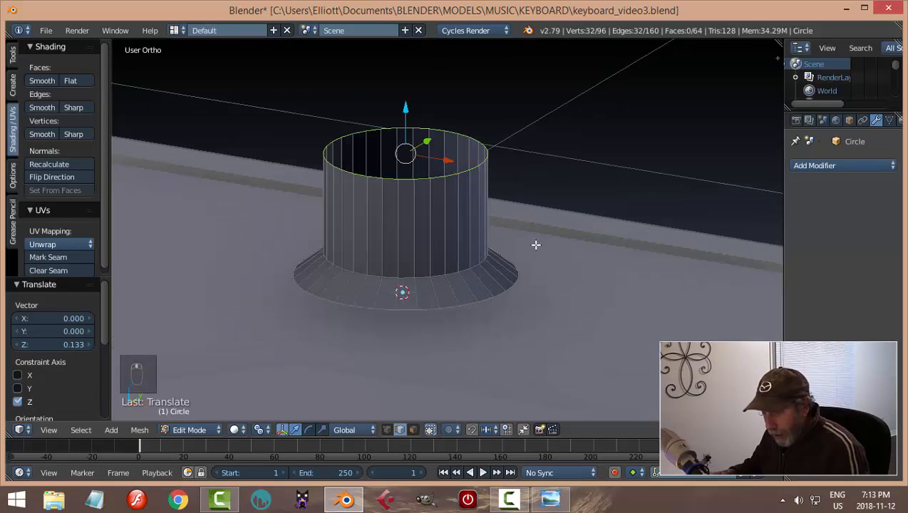
{"action": "key", "text": "e"}
{"action": "key", "text": "s"}
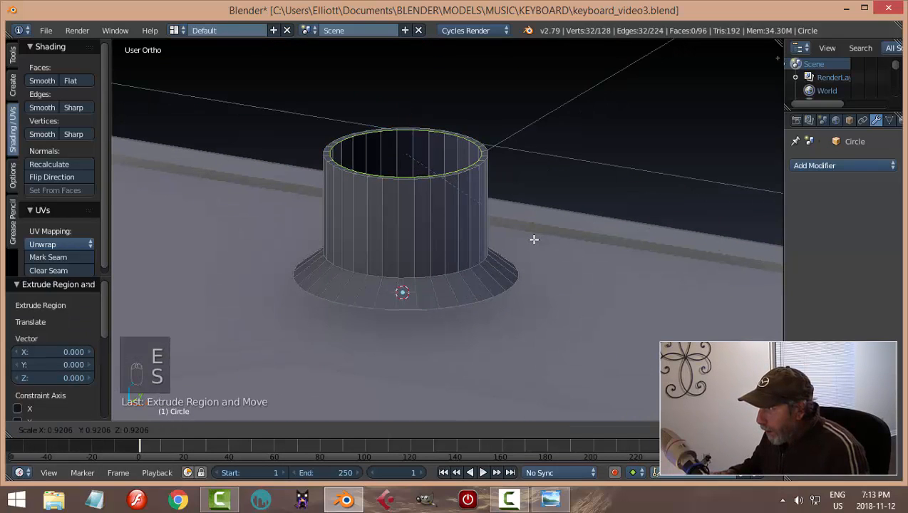
{"action": "left_click", "coordinate": [530, 239]}
{"action": "key", "text": "e"}
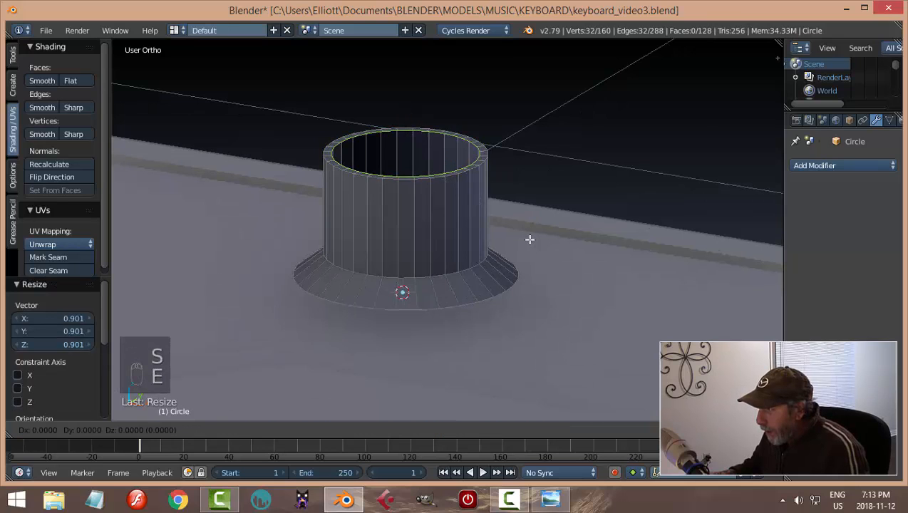
{"action": "right_click", "coordinate": [531, 240]}
{"action": "left_click_drag", "start_coordinate": [405, 114], "coordinate": [408, 119]}
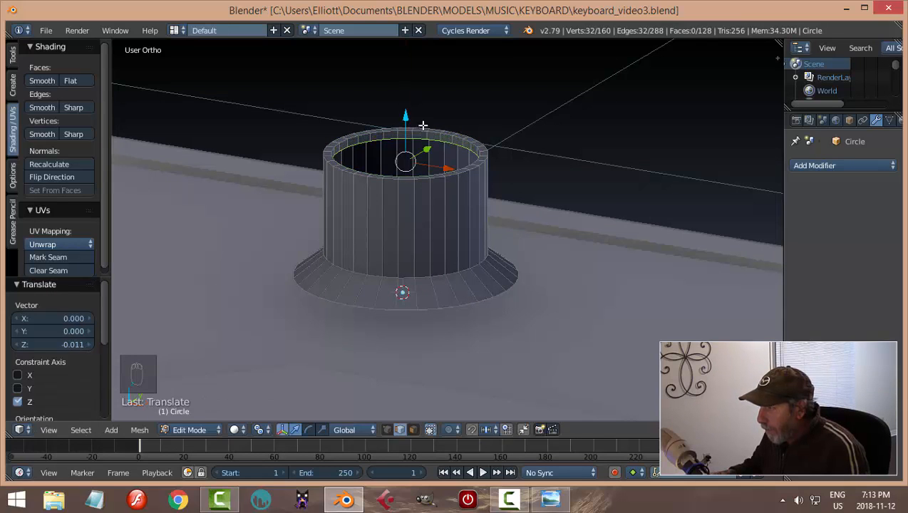
Extrude the recessed top edge inward at a scale of about 0.813 and close the cap by merging a further extrusion at center
{"action": "key", "text": "e"}
{"action": "right_click", "coordinate": [669, 217]}
{"action": "key", "text": "s"}
{"action": "left_click", "coordinate": [618, 214]}
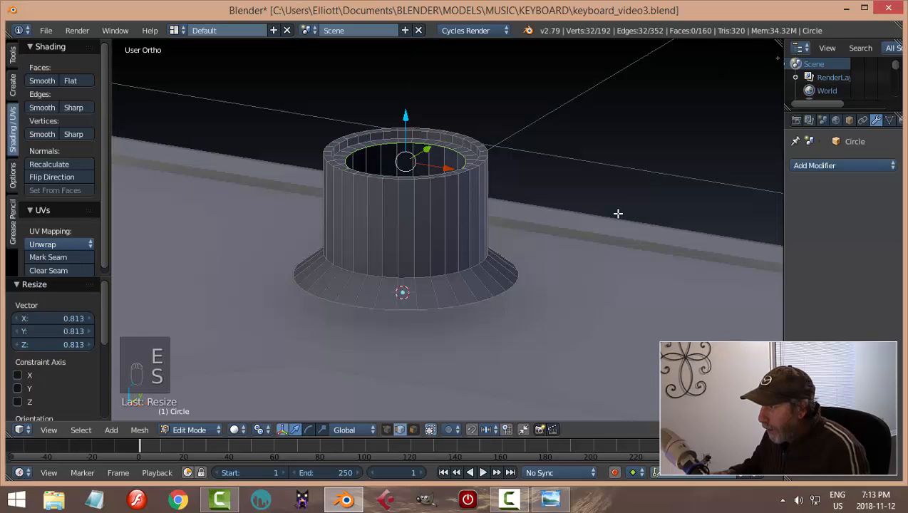
{"action": "key", "text": "e"}
{"action": "right_click", "coordinate": [618, 214]}
{"action": "key", "text": "alt+m"}
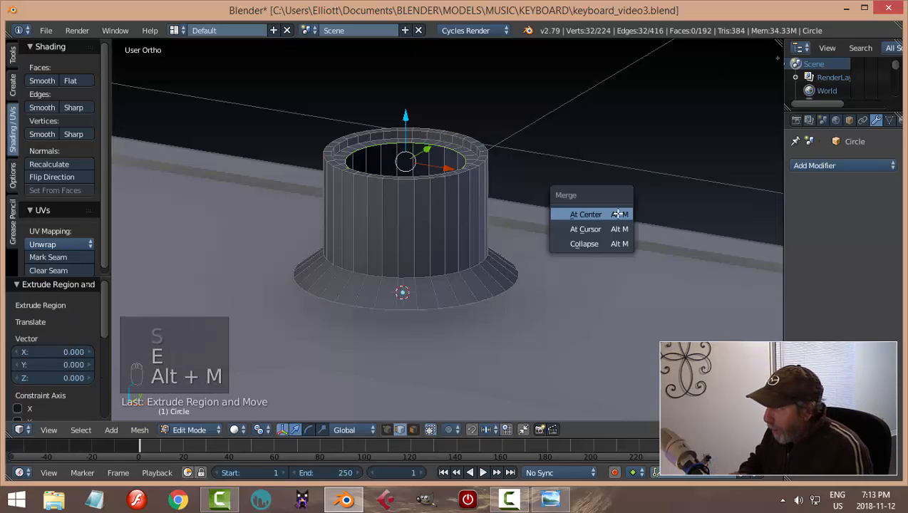
{"action": "left_click", "coordinate": [618, 214]}
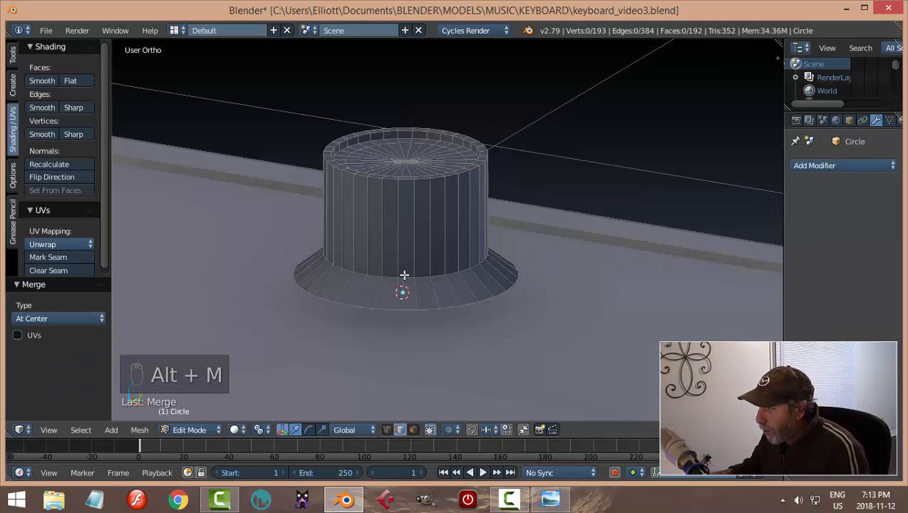
Leave Edit Mode and lift the knob about 0.213 along Z, clear of the keyboard surface
{"action": "middle_click_drag", "start_coordinate": [473, 278], "coordinate": [474, 256]}
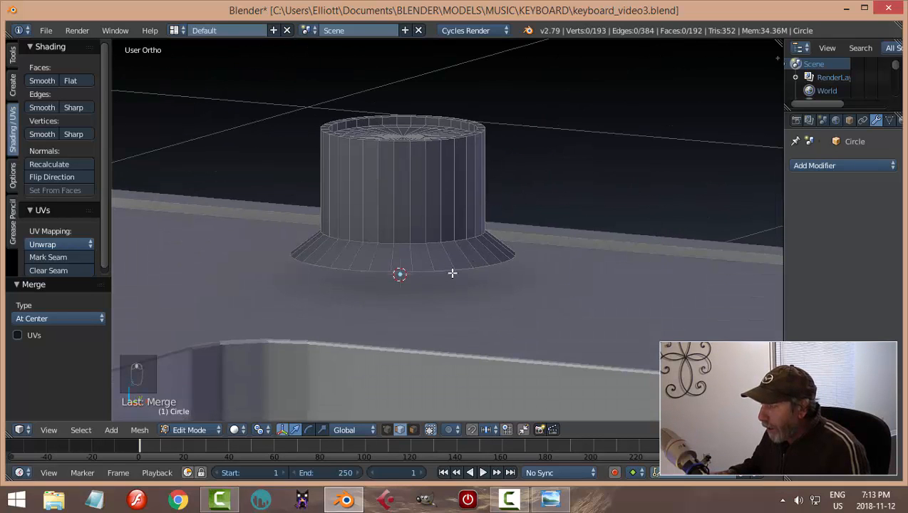
{"action": "key", "text": "Tab"}
{"action": "left_click", "coordinate": [403, 259]}
{"action": "scroll", "coordinate": [431, 232], "scroll_direction": "down", "scroll_amount": 3}
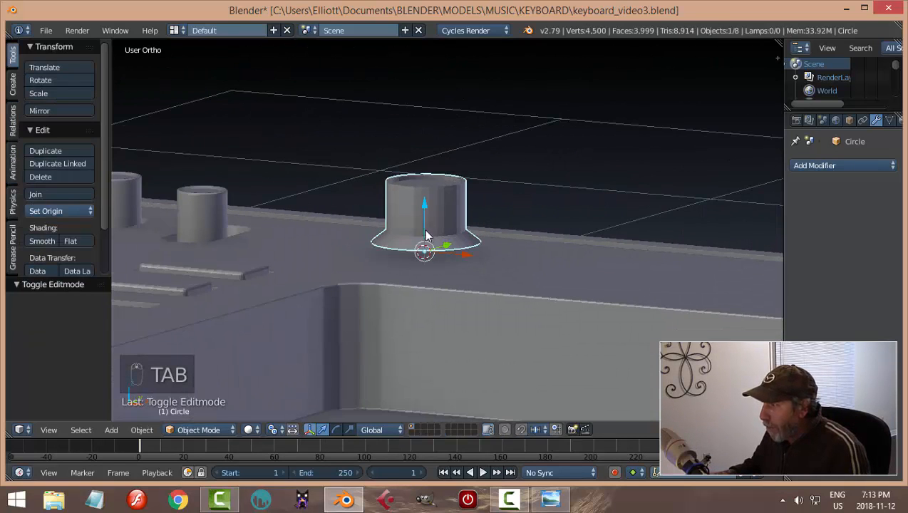
{"action": "left_click_drag", "start_coordinate": [424, 205], "coordinate": [423, 129]}
{"action": "middle_click_drag", "start_coordinate": [487, 172], "coordinate": [479, 242], "text": "shift"}
{"action": "scroll", "coordinate": [480, 260], "scroll_direction": "up", "scroll_amount": 3}
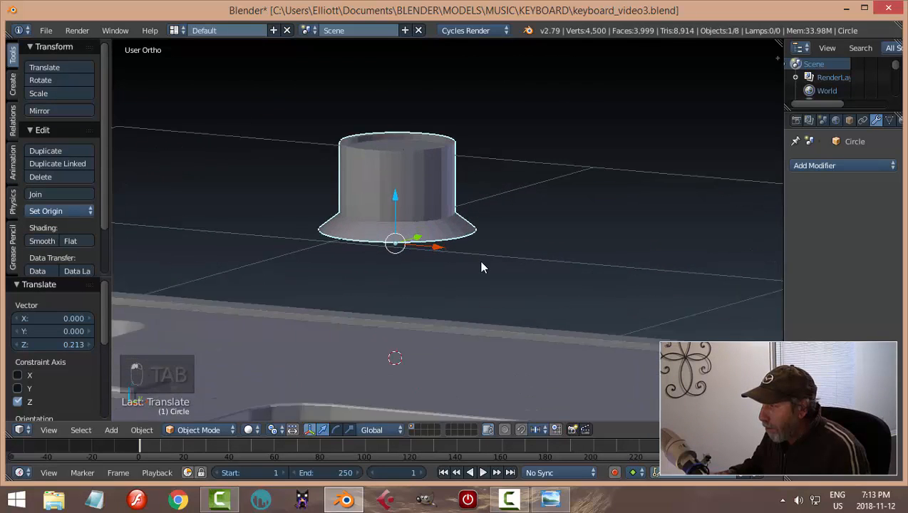
In Edit Mode, extrude the skirt's bottom edge loop about 0.020 downward along Z
{"action": "key", "text": "Tab"}
{"action": "left_click", "coordinate": [585, 249]}
{"action": "scroll", "coordinate": [466, 252], "scroll_direction": "up", "scroll_amount": 2}
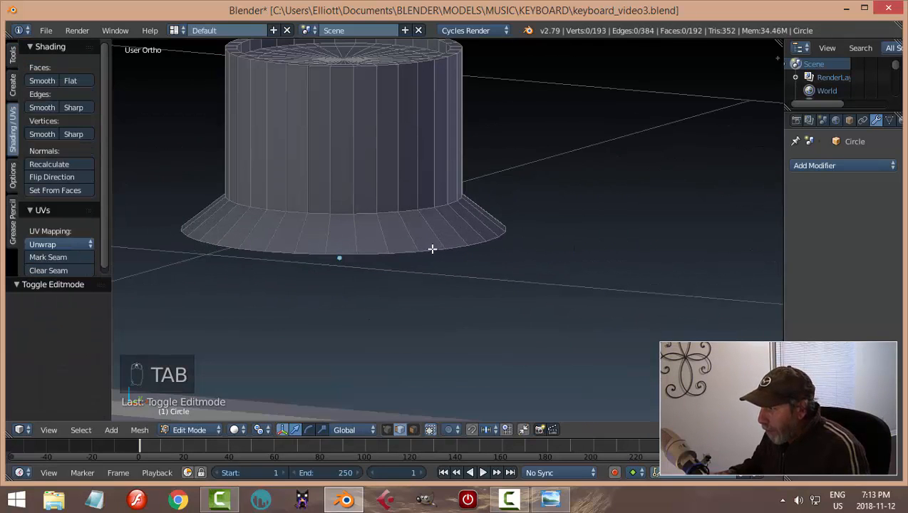
{"action": "right_click", "coordinate": [432, 249], "text": "alt"}
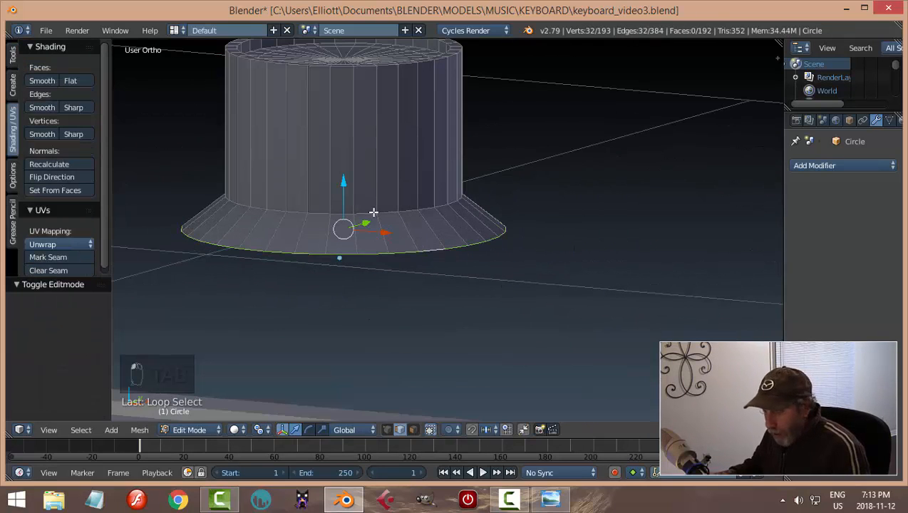
{"action": "key", "text": "e"}
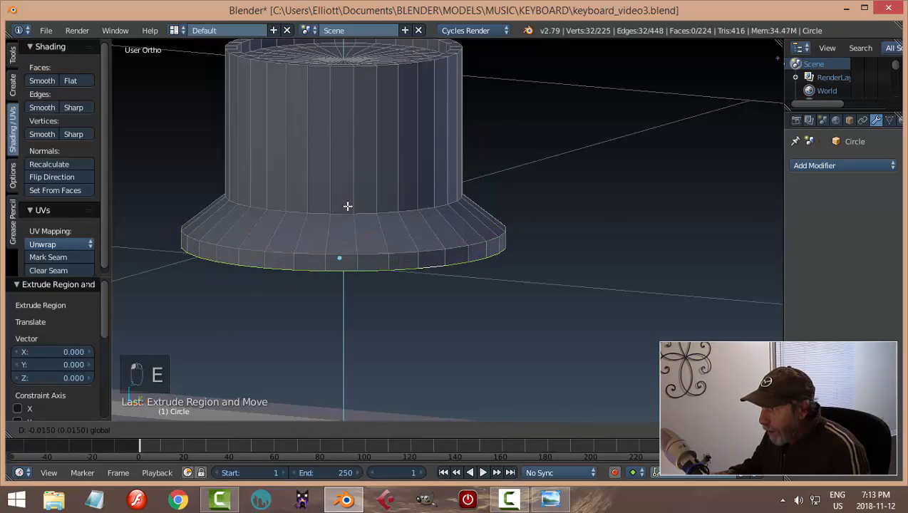
{"action": "left_click", "coordinate": [348, 209]}
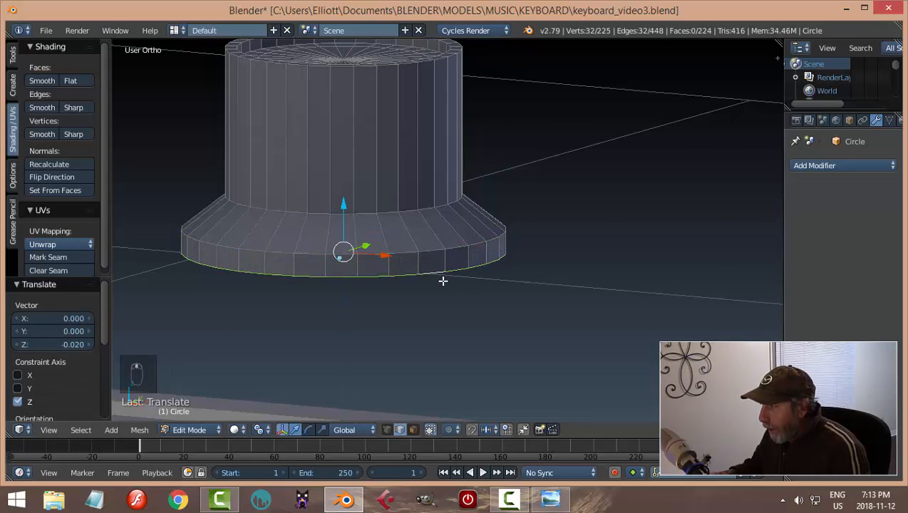
Extrude the knob's bottom edge inward at a scale of about 0.439 to form the underside
{"action": "scroll", "coordinate": [445, 242], "scroll_direction": "up", "scroll_amount": 6}
{"action": "scroll", "coordinate": [452, 241], "scroll_direction": "down", "scroll_amount": 3}
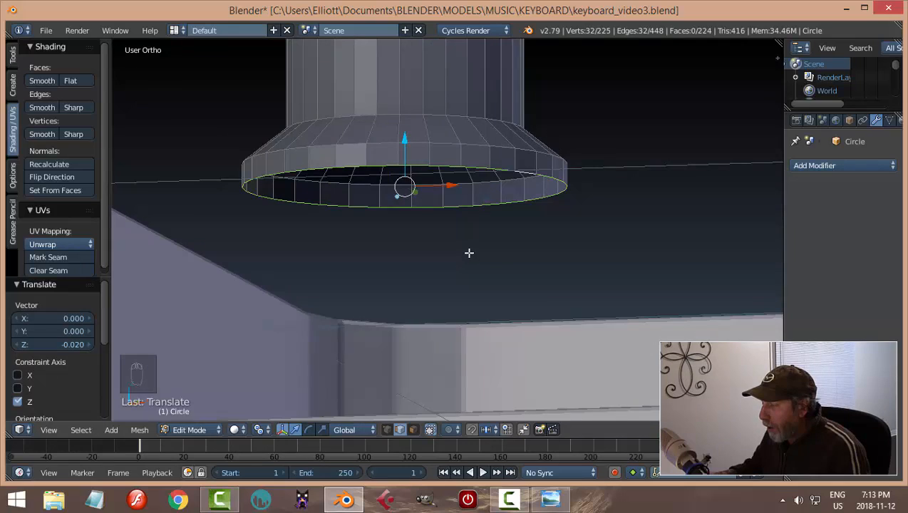
{"action": "key", "text": "e"}
{"action": "right_click", "coordinate": [563, 221]}
{"action": "key", "text": "s"}
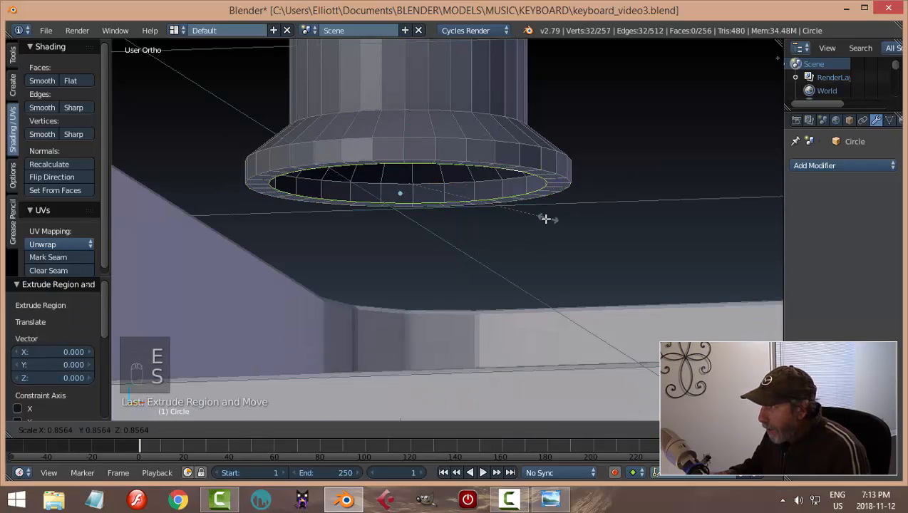
{"action": "left_click", "coordinate": [473, 217]}
Extrude the inner edge of the underside downward into a short stem and clear the selection
{"action": "middle_click_drag", "start_coordinate": [461, 249], "coordinate": [461, 256]}
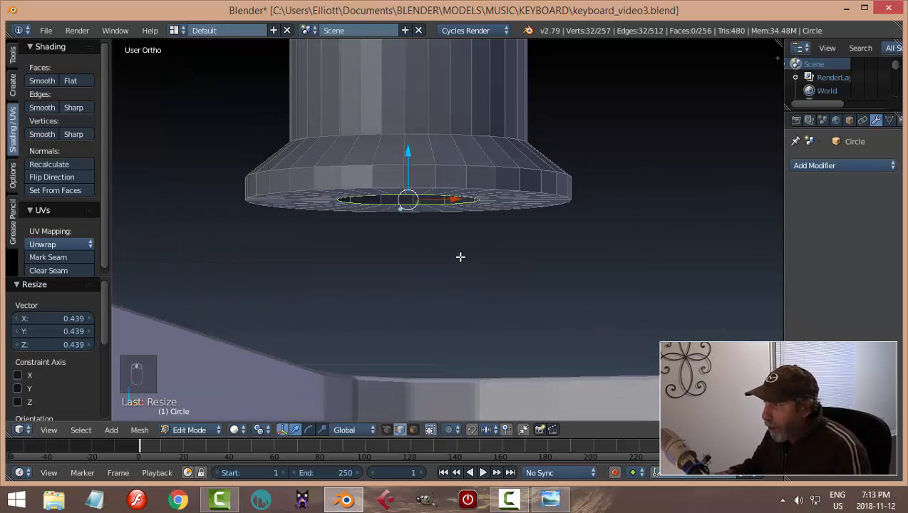
{"action": "middle_click_drag", "start_coordinate": [386, 363], "coordinate": [502, 308]}
{"action": "key", "text": "e"}
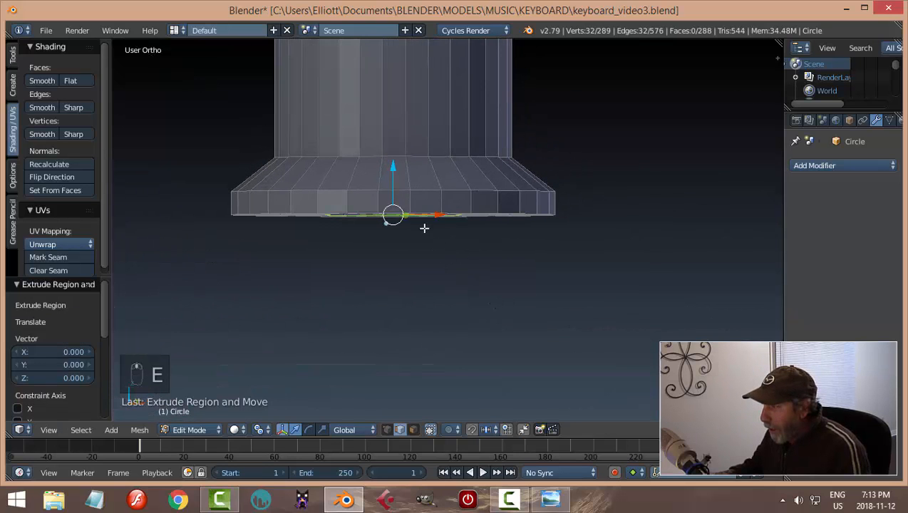
{"action": "left_click_drag", "start_coordinate": [398, 172], "coordinate": [402, 202]}
{"action": "key", "text": "a"}
Bevel the skirt rim's upper and lower edge loops and the knob's outer top loop with three segments at about 0.003 offset
{"action": "middle_click_drag", "start_coordinate": [545, 261], "coordinate": [496, 229]}
{"action": "scroll", "coordinate": [479, 258], "scroll_direction": "up", "scroll_amount": 3}
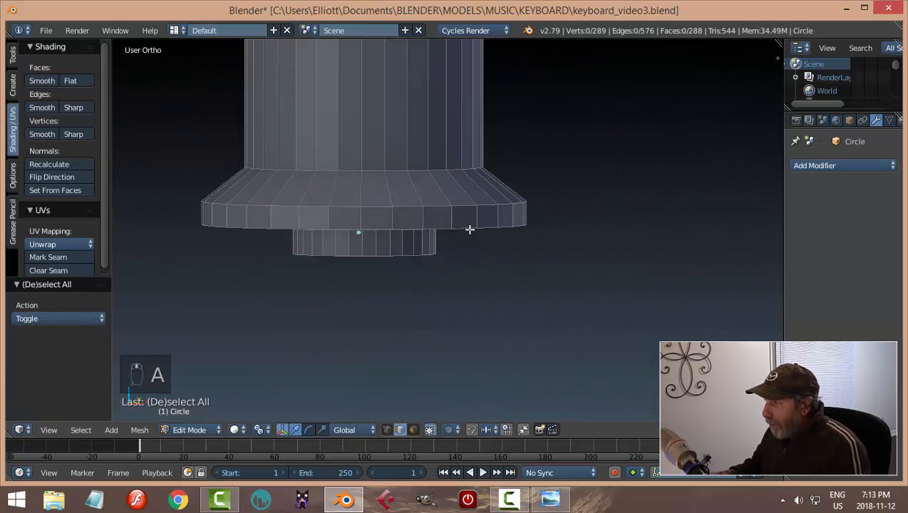
{"action": "scroll", "coordinate": [489, 243], "scroll_direction": "up", "scroll_amount": 2}
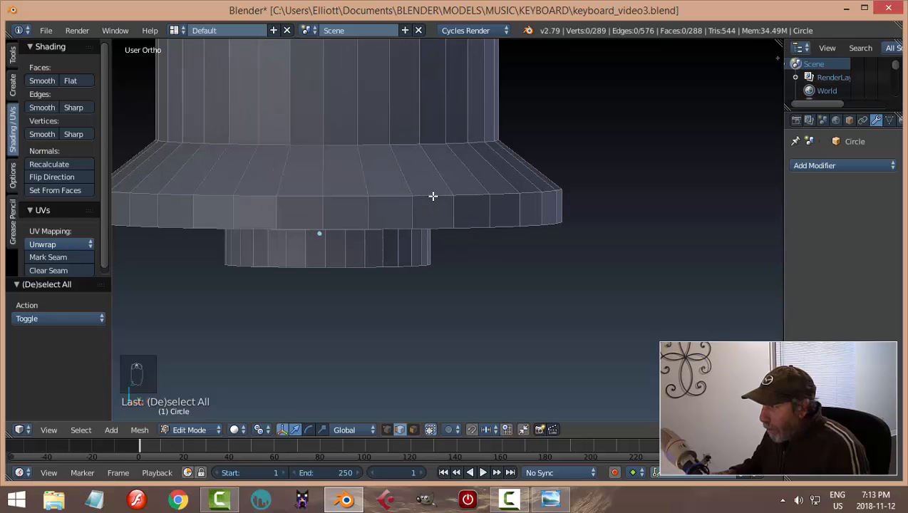
{"action": "right_click", "coordinate": [435, 196], "text": "alt"}
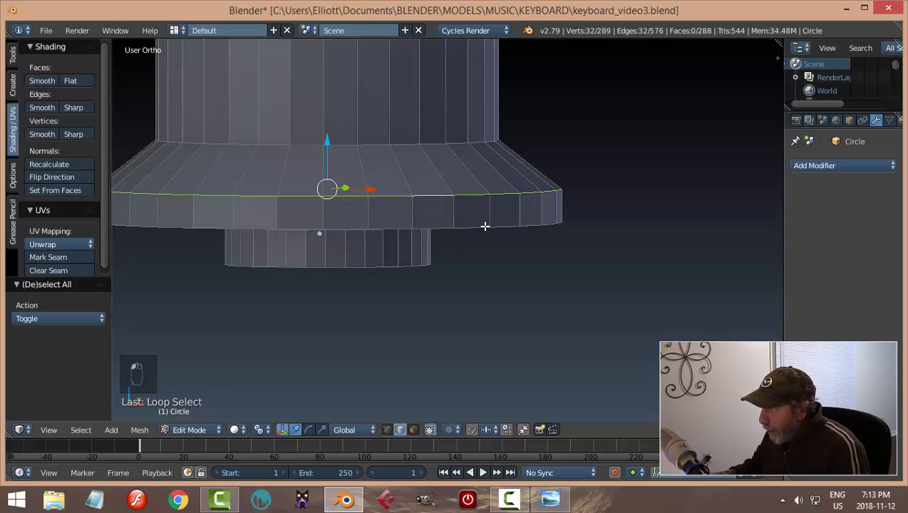
{"action": "right_click", "coordinate": [485, 226], "text": "alt+shift"}
{"action": "scroll", "coordinate": [547, 220], "scroll_direction": "down", "scroll_amount": 3}
{"action": "middle_click_drag", "start_coordinate": [531, 211], "coordinate": [538, 248]}
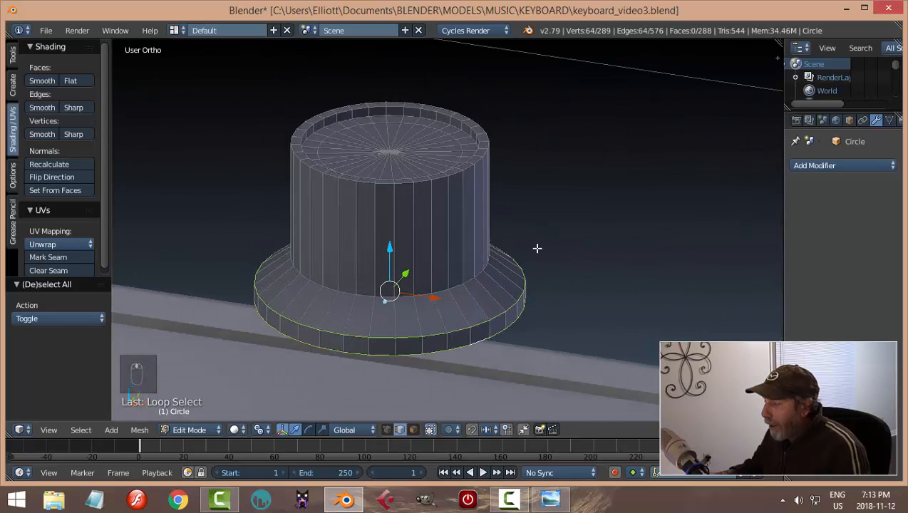
{"action": "right_click", "coordinate": [456, 176], "text": "alt+shift"}
{"action": "scroll", "coordinate": [544, 241], "scroll_direction": "up", "scroll_amount": 1}
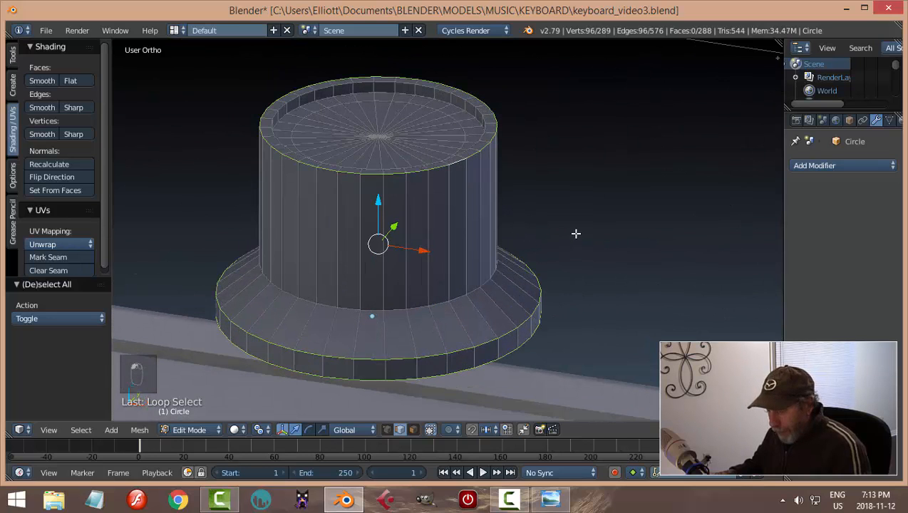
{"action": "key", "text": "ctrl+b"}
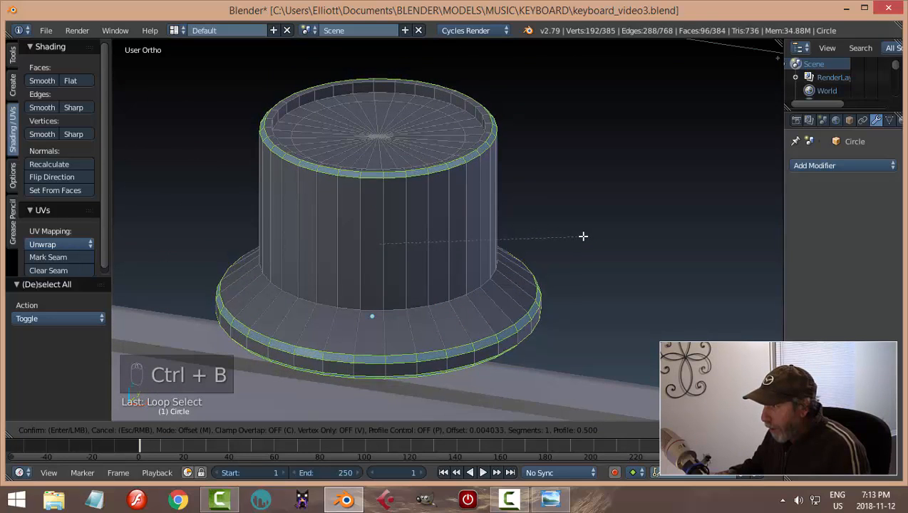
{"action": "left_click", "coordinate": [582, 237]}
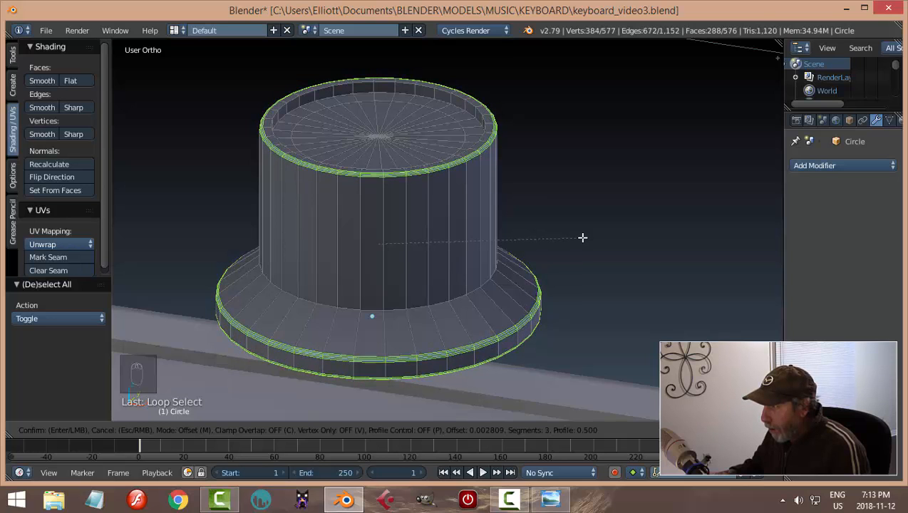
Bevel the inner edge loop of the knob's top rim with three segments at about 0.002 offset and clear the selection
{"action": "key", "text": "a"}
{"action": "scroll", "coordinate": [550, 155], "scroll_direction": "up", "scroll_amount": 2}
{"action": "middle_click_drag", "start_coordinate": [551, 154], "coordinate": [534, 245]}
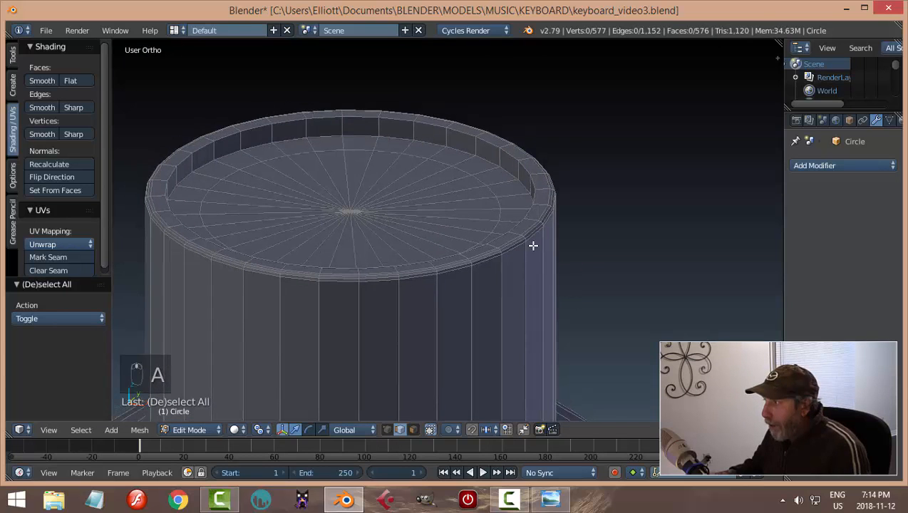
{"action": "right_click", "coordinate": [436, 126], "text": "alt"}
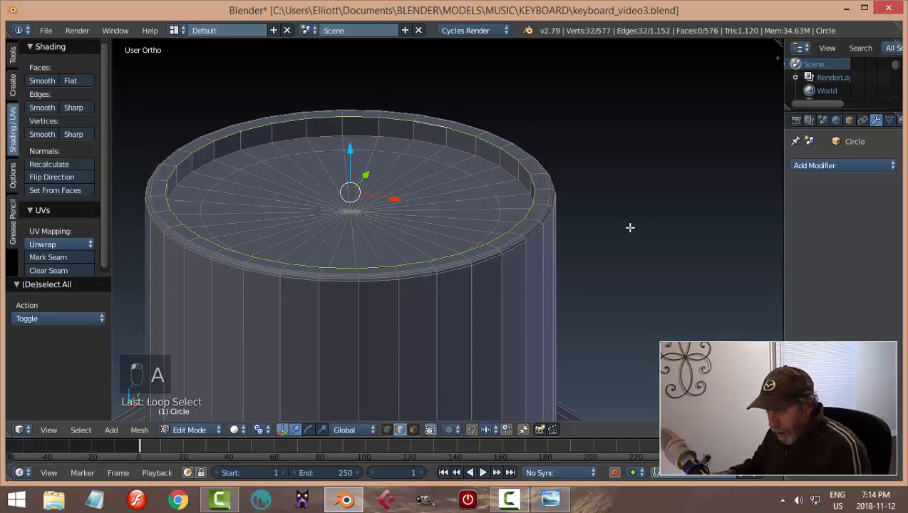
{"action": "key", "text": "ctrl+b"}
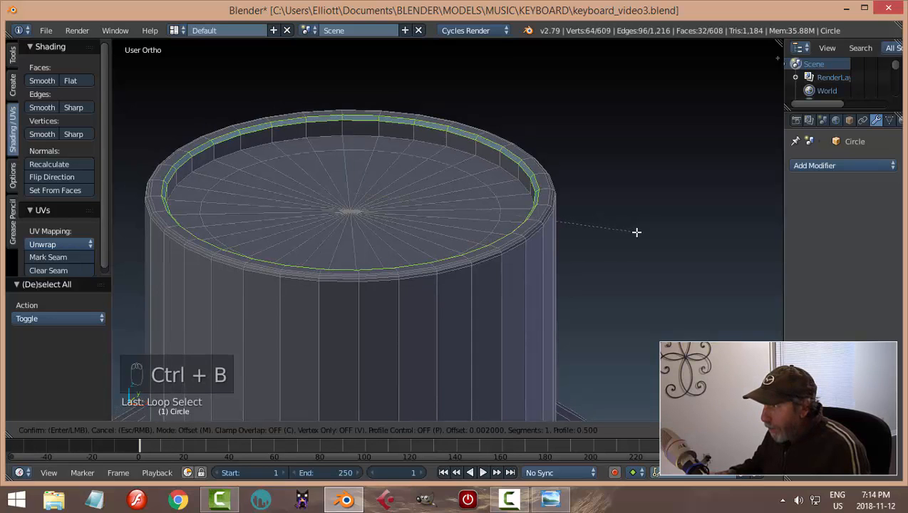
{"action": "left_click", "coordinate": [637, 232]}
{"action": "key", "text": "a"}
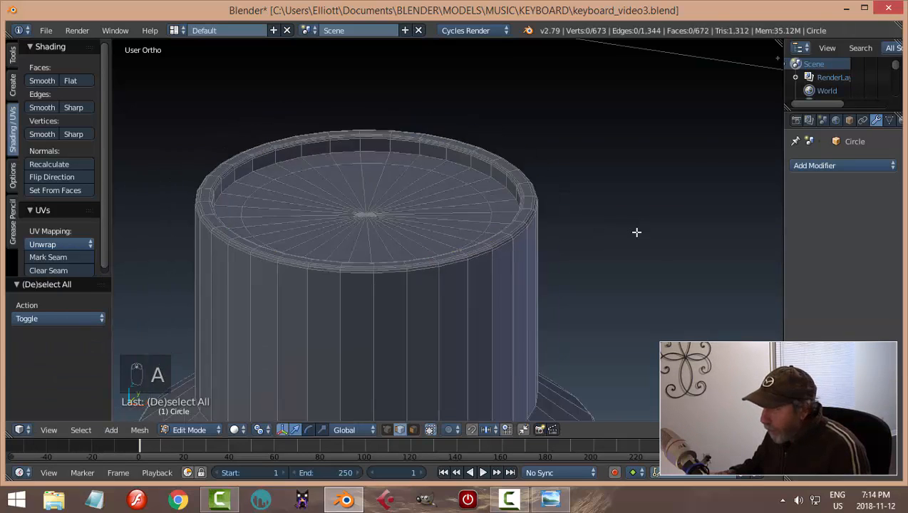
In Object Mode, move the knob about 0.195 down along Z onto the keyboard's top surface
{"action": "scroll", "coordinate": [507, 295], "scroll_direction": "down", "scroll_amount": 4}
{"action": "scroll", "coordinate": [434, 276], "scroll_direction": "up", "scroll_amount": 5}
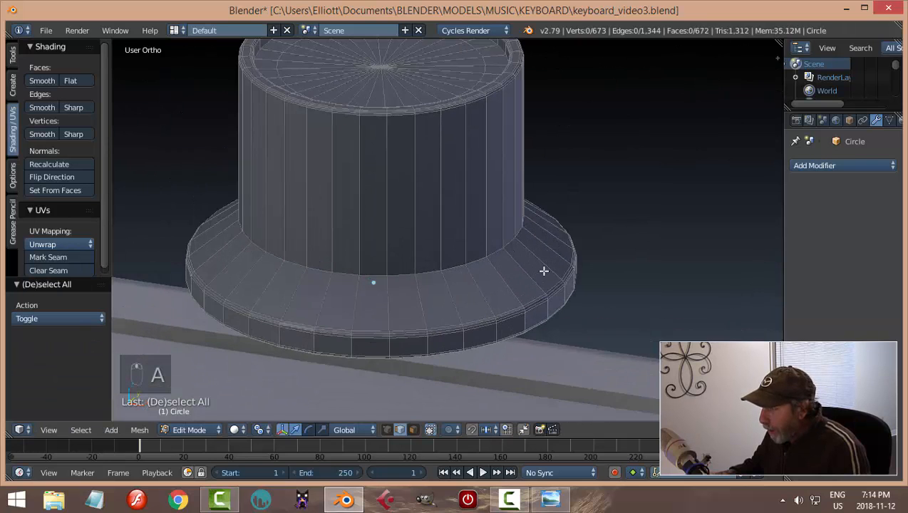
{"action": "scroll", "coordinate": [544, 271], "scroll_direction": "down", "scroll_amount": 3}
{"action": "middle_click_drag", "start_coordinate": [630, 274], "coordinate": [532, 219]}
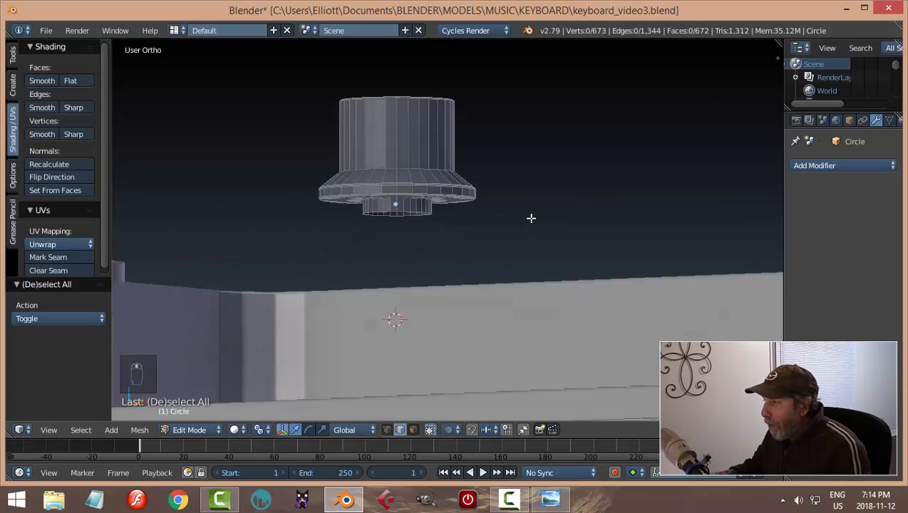
{"action": "key", "text": "Tab"}
{"action": "left_click", "coordinate": [456, 214]}
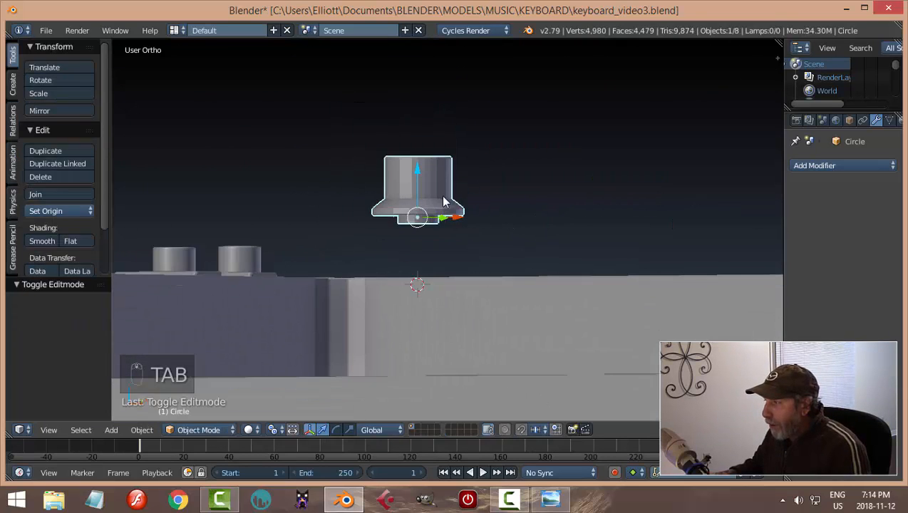
{"action": "key", "text": "g"}
{"action": "key", "text": "z"}
{"action": "left_click", "coordinate": [429, 233]}
Fine-tune the knob's height along Z so the skirt rests on the keyboard surface, and deselect it
{"action": "middle_click_drag", "start_coordinate": [428, 233], "coordinate": [478, 273]}
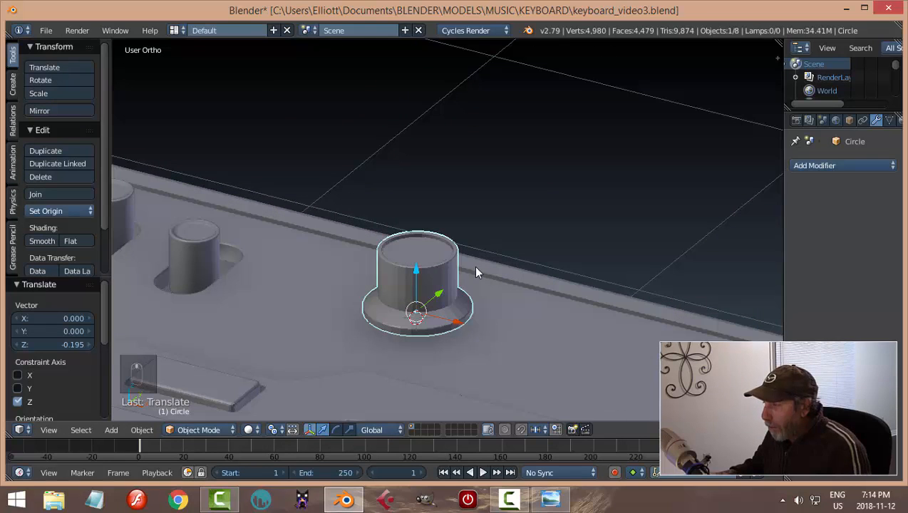
{"action": "key", "text": "g"}
{"action": "key", "text": "z"}
{"action": "left_click", "coordinate": [415, 261]}
{"action": "middle_click_drag", "start_coordinate": [415, 260], "coordinate": [481, 266]}
{"action": "key", "text": "g"}
{"action": "key", "text": "z"}
{"action": "left_click", "coordinate": [416, 244]}
{"action": "key", "text": "a"}
In Edit Mode, add an edge loop around the knob's wall and slide it down to just above the skirt
{"action": "scroll", "coordinate": [499, 270], "scroll_direction": "down", "scroll_amount": 3}
{"action": "scroll", "coordinate": [475, 282], "scroll_direction": "up", "scroll_amount": 4}
{"action": "scroll", "coordinate": [476, 289], "scroll_direction": "up", "scroll_amount": 3}
{"action": "right_click", "coordinate": [420, 301]}
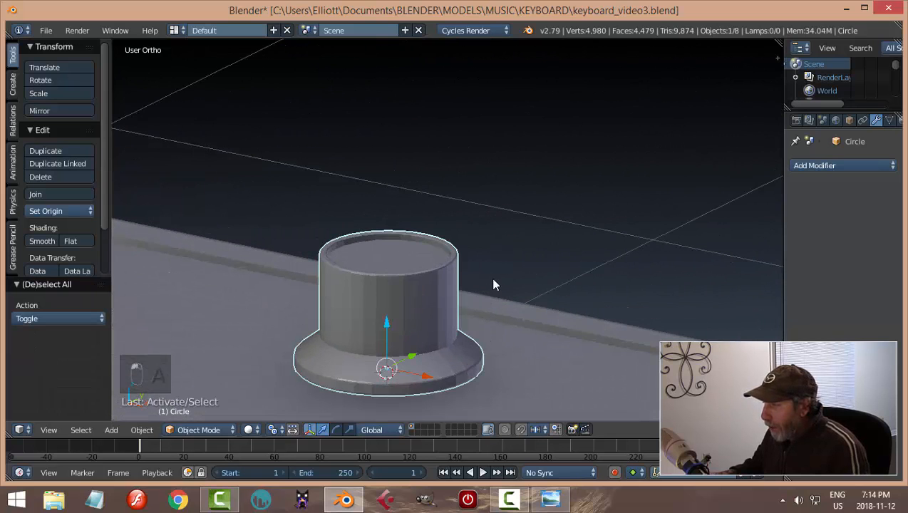
{"action": "key", "text": "Tab"}
{"action": "left_click", "coordinate": [589, 283]}
{"action": "scroll", "coordinate": [519, 308], "scroll_direction": "up", "scroll_amount": 3}
{"action": "middle_click_drag", "start_coordinate": [506, 313], "coordinate": [459, 320], "text": "shift"}
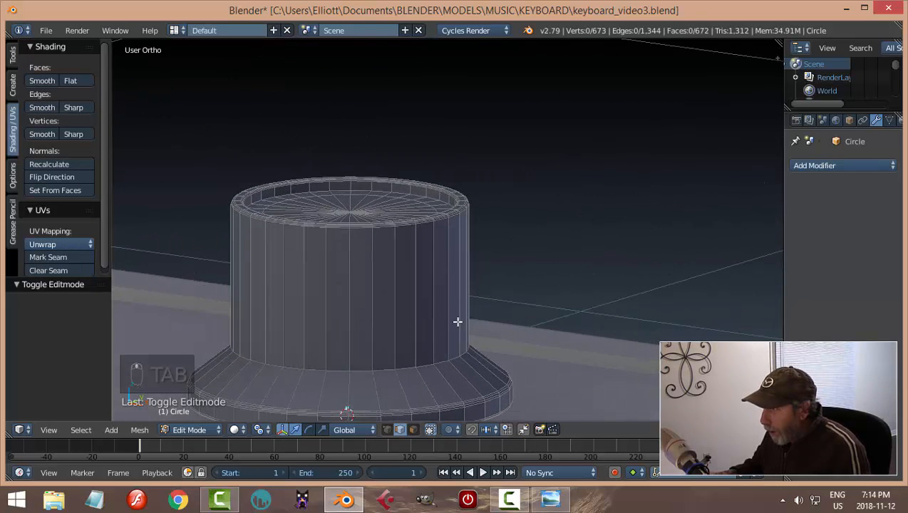
{"action": "key", "text": "ctrl+r"}
{"action": "left_click", "coordinate": [433, 285]}
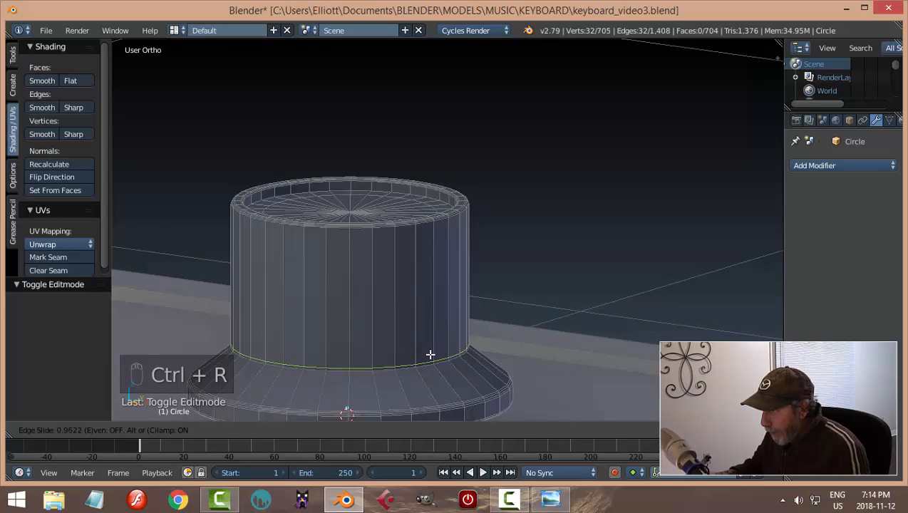
{"action": "left_click", "coordinate": [430, 355]}
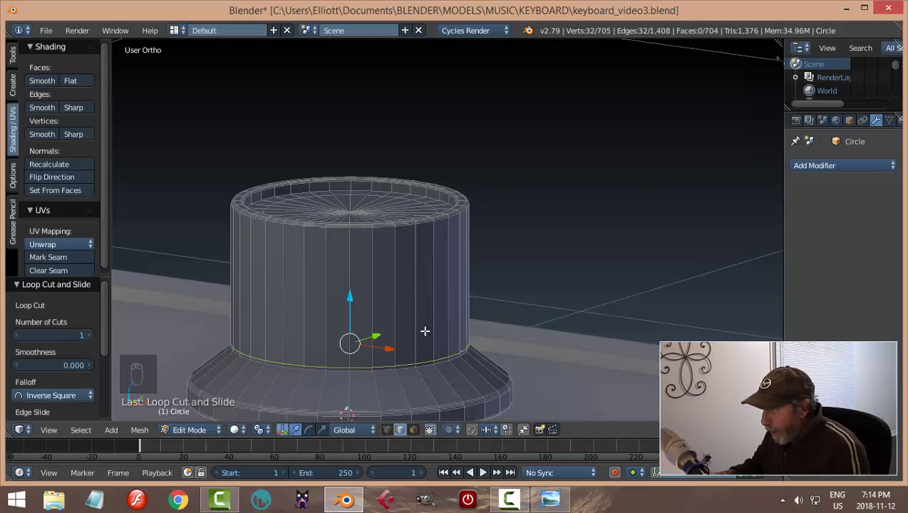
Add another edge loop around the knob's wall, slide it up to just below the top rim, and clear the selection
{"action": "key", "text": "ctrl+r"}
{"action": "left_click", "coordinate": [423, 294]}
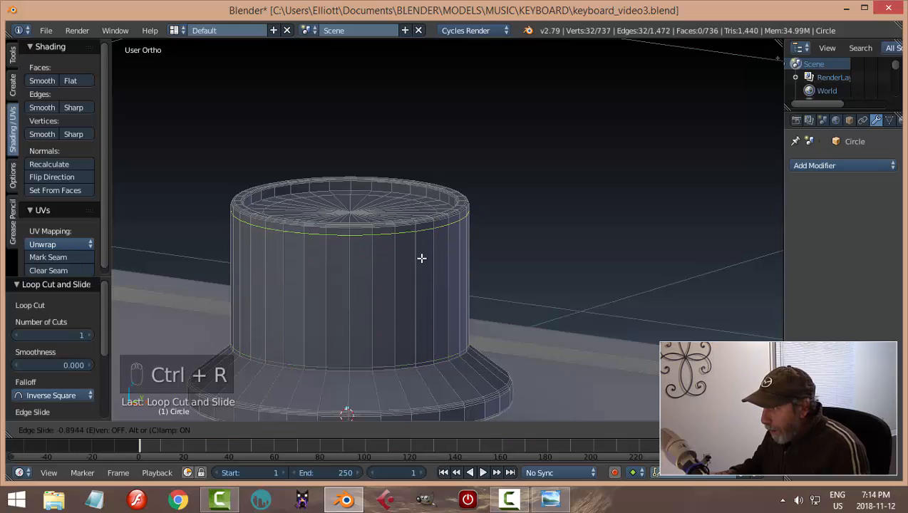
{"action": "left_click", "coordinate": [421, 256]}
{"action": "key", "text": "a"}
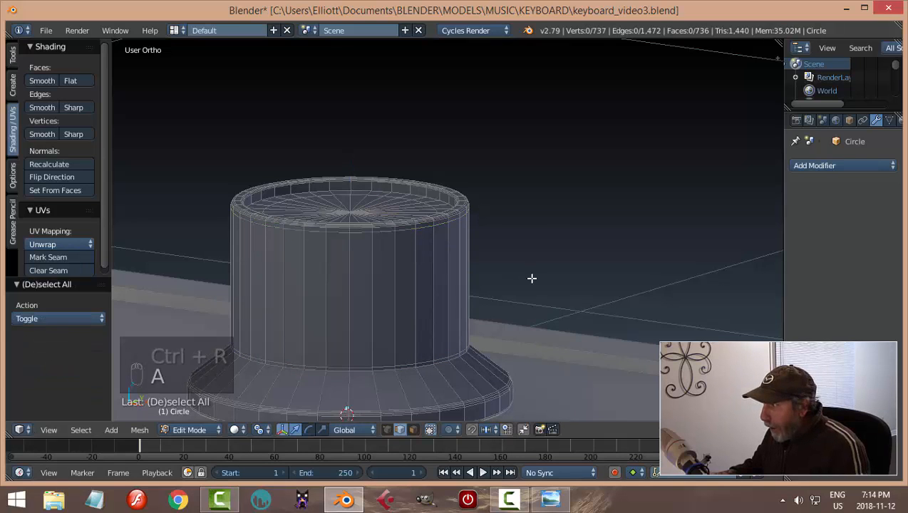
Switch the mesh to face selection mode with Median Point as the pivot
{"action": "key", "text": "ctrl+Tab"}
{"action": "left_click", "coordinate": [521, 293]}
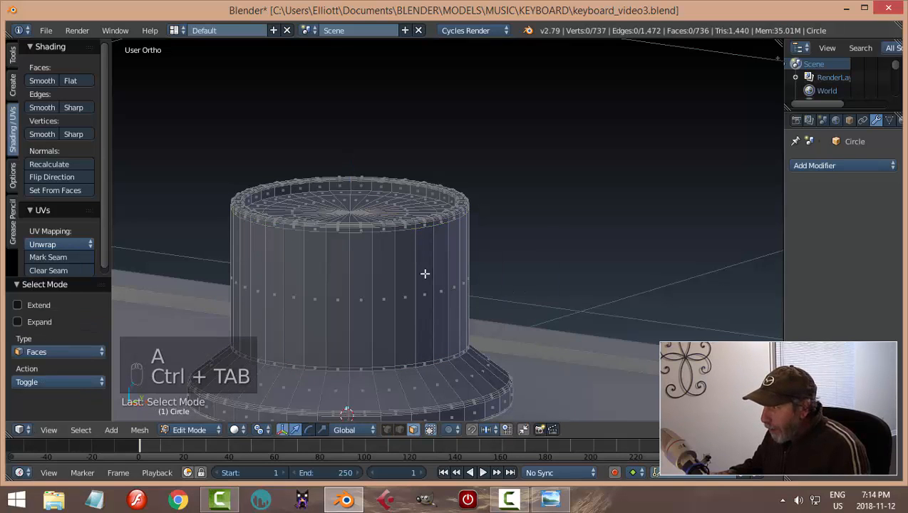
{"action": "left_click", "coordinate": [263, 430]}
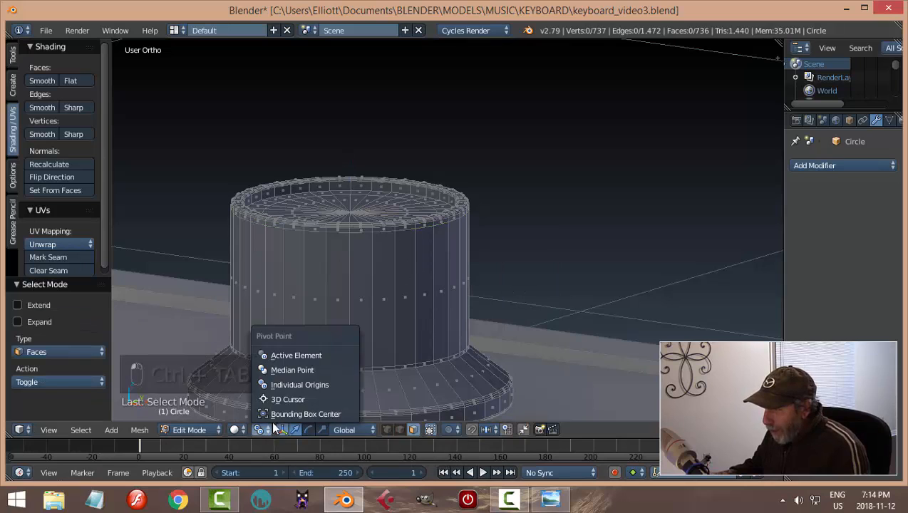
{"action": "left_click", "coordinate": [282, 371]}
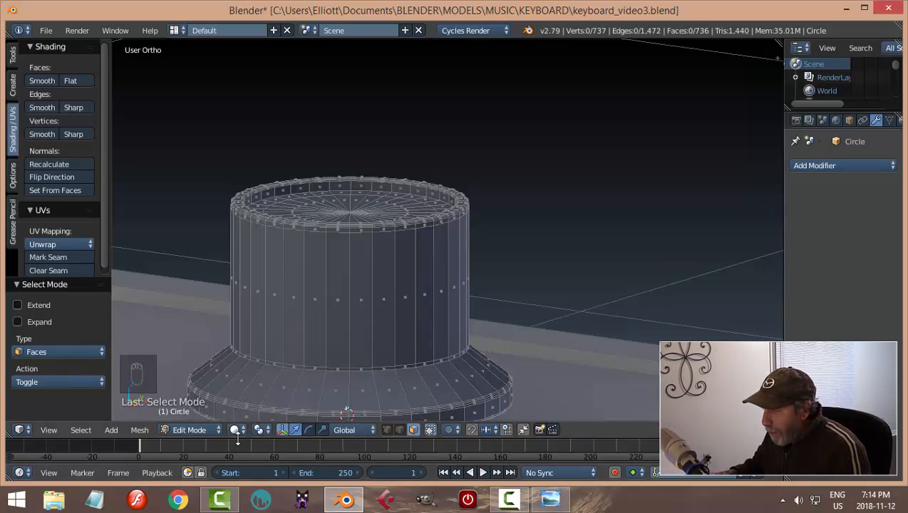
{"action": "left_click", "coordinate": [413, 430]}
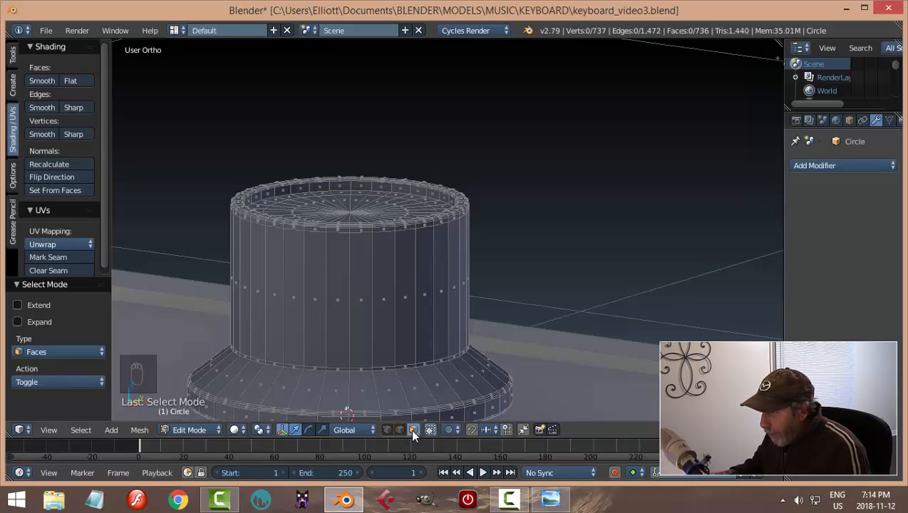
{"action": "right_click", "coordinate": [370, 304], "text": "alt"}
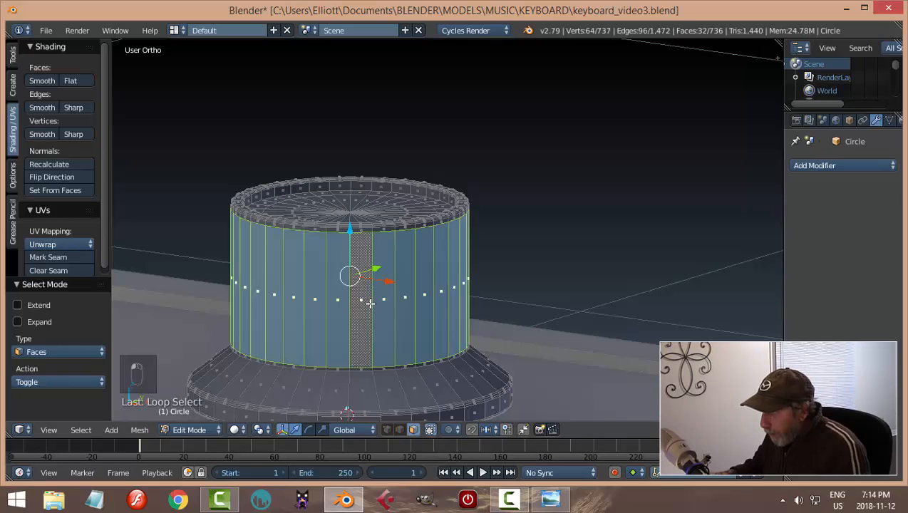
{"action": "middle_click_drag", "start_coordinate": [496, 289], "coordinate": [491, 295]}
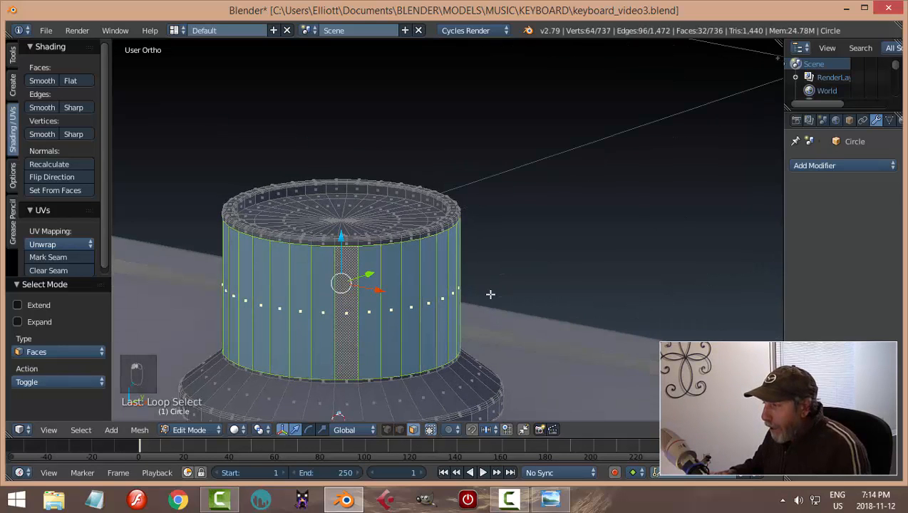
{"action": "right_click", "coordinate": [305, 280]}
{"action": "right_click", "coordinate": [348, 271], "text": "shift"}
{"action": "right_click", "coordinate": [386, 264], "text": "shift"}
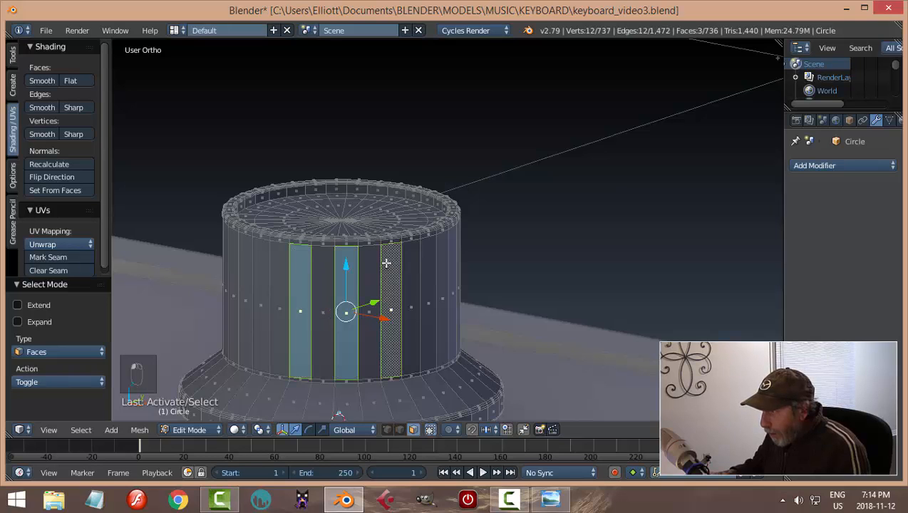
{"action": "key", "text": "a"}
Select the face loop around the knob's wall and apply Checker Deselect to leave every second face selected
{"action": "right_click", "coordinate": [397, 342], "text": "alt"}
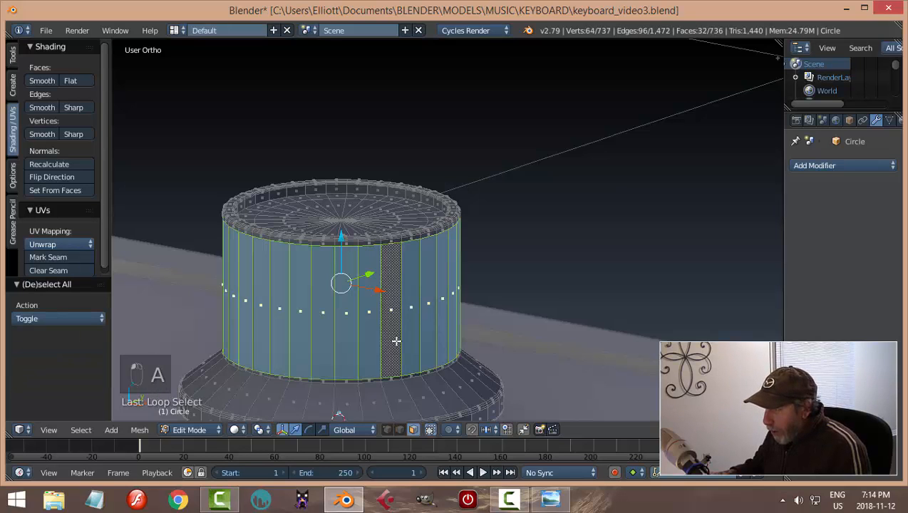
{"action": "left_click", "coordinate": [82, 430]}
{"action": "left_click", "coordinate": [112, 336]}
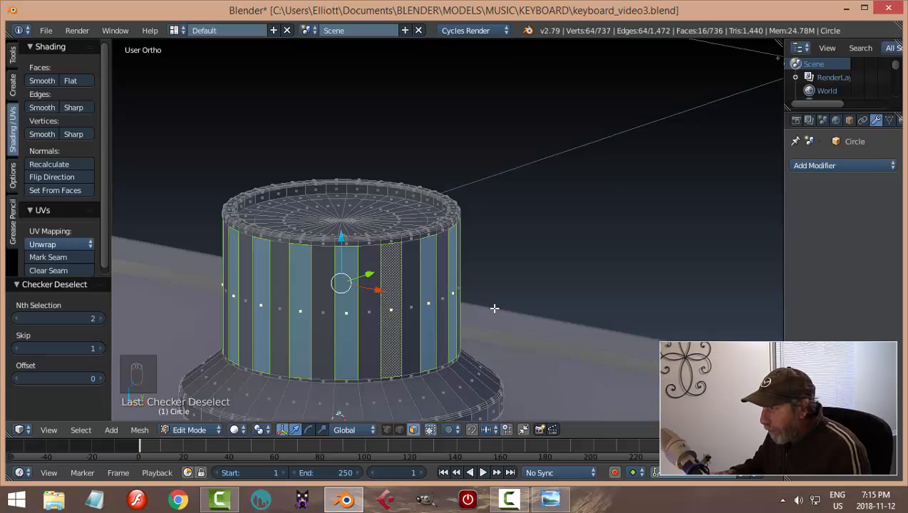
{"action": "middle_click_drag", "start_coordinate": [501, 304], "coordinate": [449, 308]}
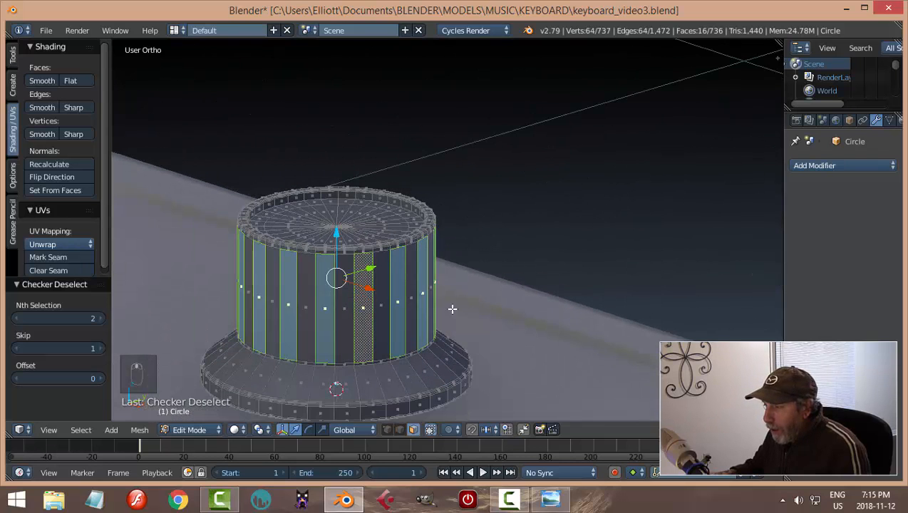
Extrude the alternating wall faces individually outward by about 0.008 to form grip ridges
{"action": "left_click", "coordinate": [12, 54]}
{"action": "scroll", "coordinate": [107, 150], "scroll_direction": "down", "scroll_amount": 4}
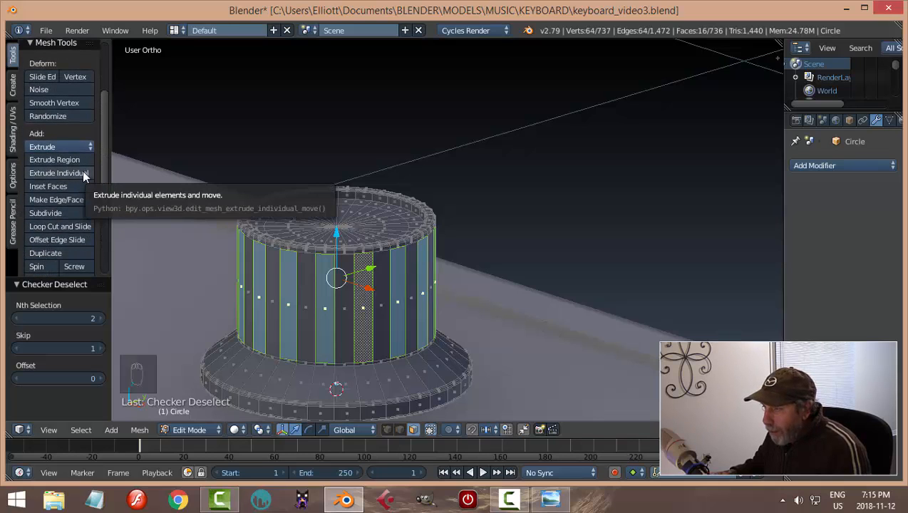
{"action": "left_click", "coordinate": [84, 173]}
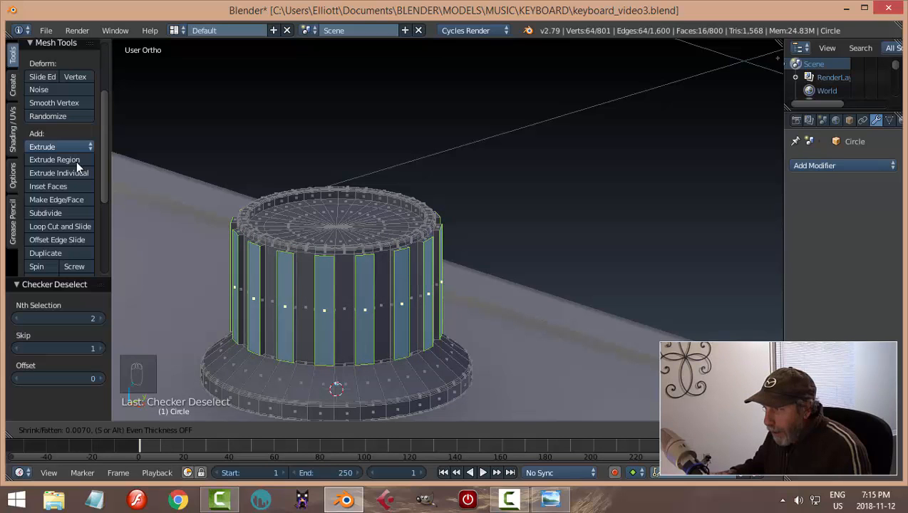
{"action": "left_click", "coordinate": [80, 174]}
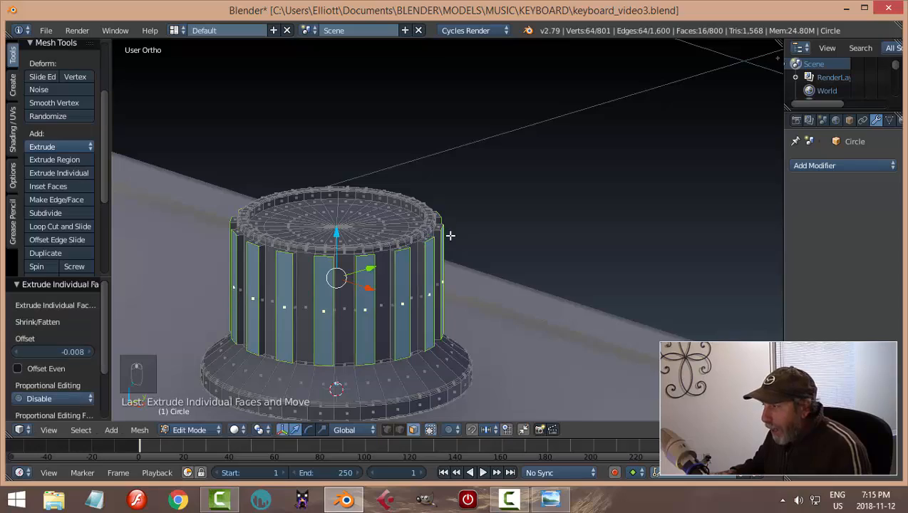
Bevel the edges of the grip ridges' outer faces with two segments at about 0.003 offset and clear the selection
{"action": "middle_click_drag", "start_coordinate": [451, 236], "coordinate": [432, 253]}
{"action": "scroll", "coordinate": [399, 268], "scroll_direction": "up", "scroll_amount": 2}
{"action": "middle_click_drag", "start_coordinate": [355, 286], "coordinate": [480, 255], "text": "shift"}
{"action": "key", "text": "ctrl+b"}
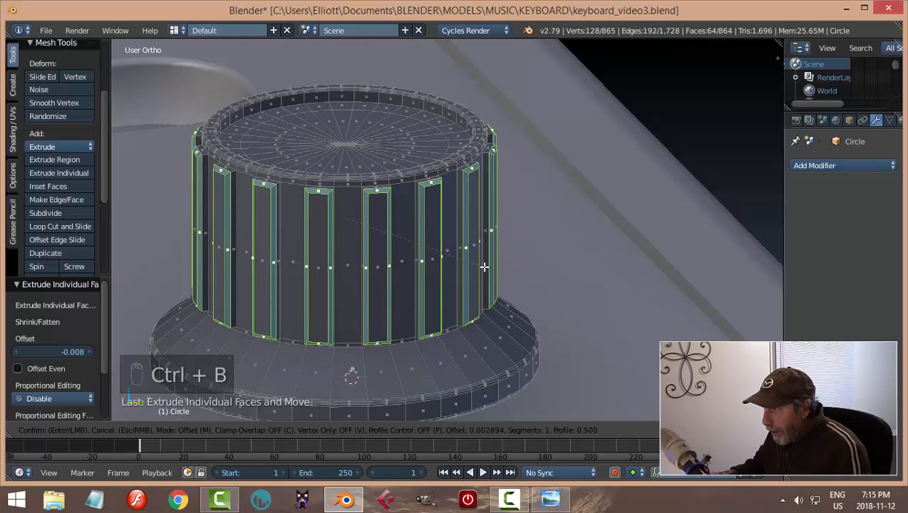
{"action": "scroll", "coordinate": [484, 267], "scroll_direction": "up", "scroll_amount": 1}
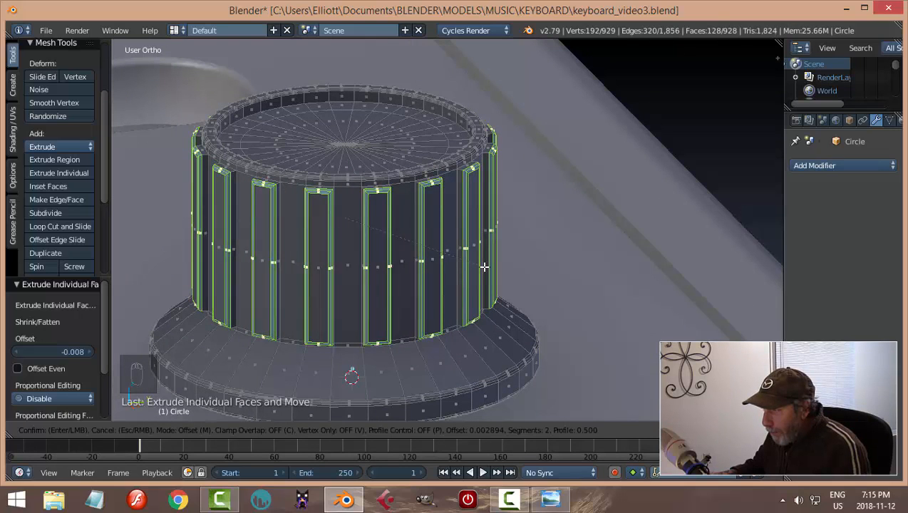
{"action": "left_click", "coordinate": [484, 266]}
{"action": "key", "text": "a"}
Return to Object Mode and apply smooth shading to the knob
{"action": "key", "text": "Tab"}
{"action": "left_click", "coordinate": [412, 266]}
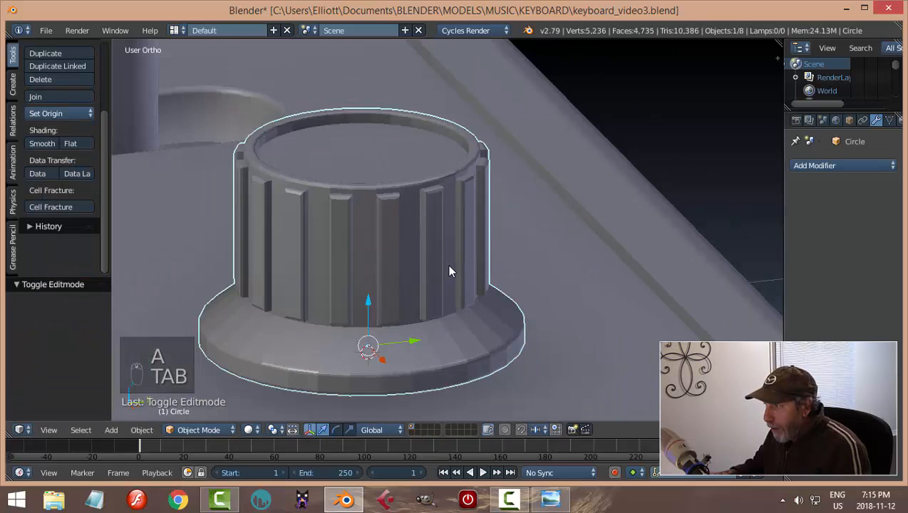
{"action": "scroll", "coordinate": [449, 266], "scroll_direction": "down", "scroll_amount": 3}
{"action": "middle_click_drag", "start_coordinate": [449, 266], "coordinate": [476, 284]}
{"action": "left_click", "coordinate": [43, 144]}
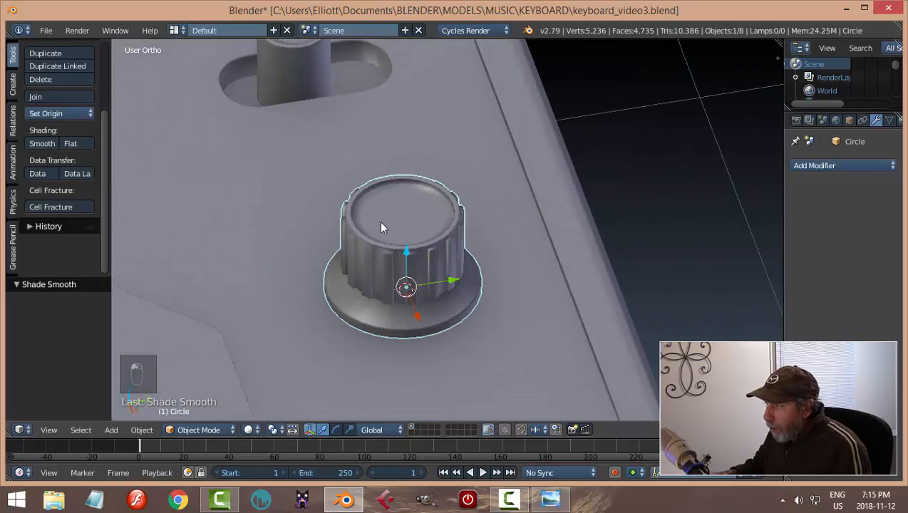
{"action": "middle_click_drag", "start_coordinate": [379, 221], "coordinate": [397, 204]}
{"action": "scroll", "coordinate": [419, 282], "scroll_direction": "up", "scroll_amount": 3}
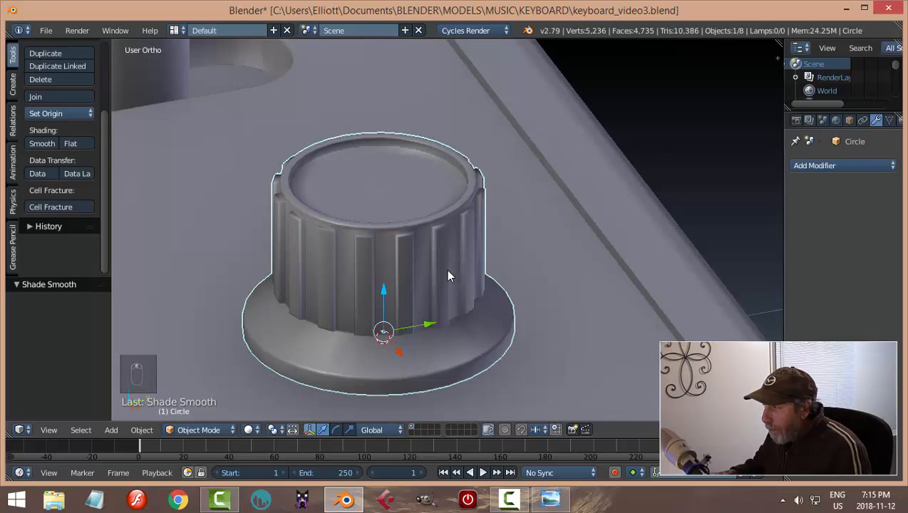
{"action": "middle_click_drag", "start_coordinate": [446, 274], "coordinate": [404, 212]}
Add an edge loop to the knob's recessed cap face close to its outer rim and return to Object Mode
{"action": "key", "text": "Tab"}
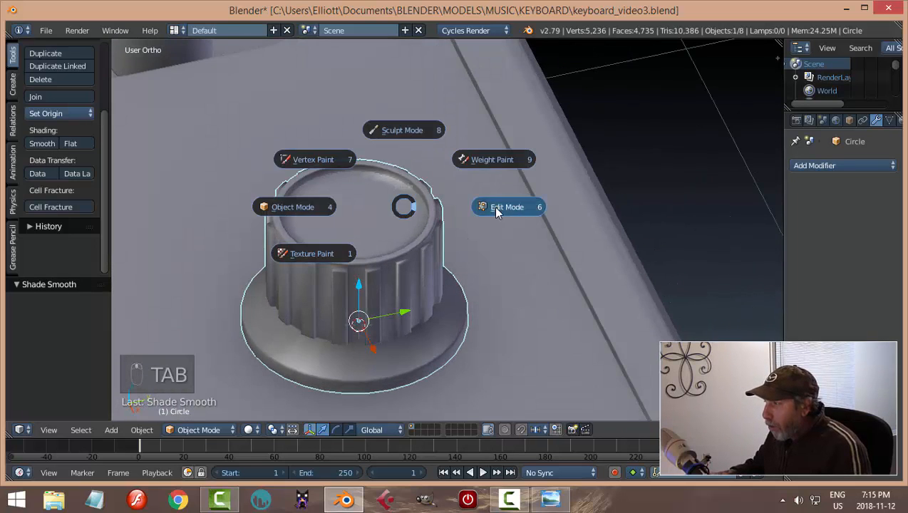
{"action": "left_click", "coordinate": [493, 206]}
{"action": "scroll", "coordinate": [429, 230], "scroll_direction": "up", "scroll_amount": 3}
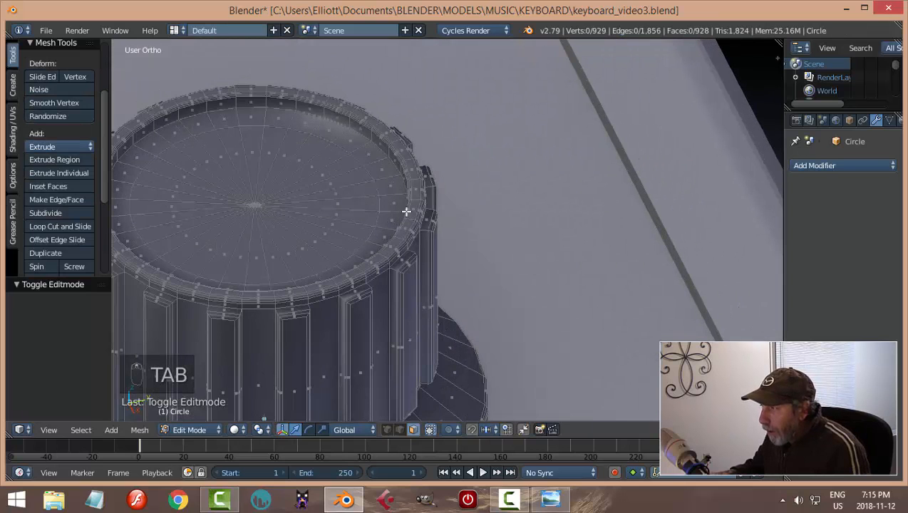
{"action": "key", "text": "ctrl+r"}
{"action": "left_click", "coordinate": [343, 135]}
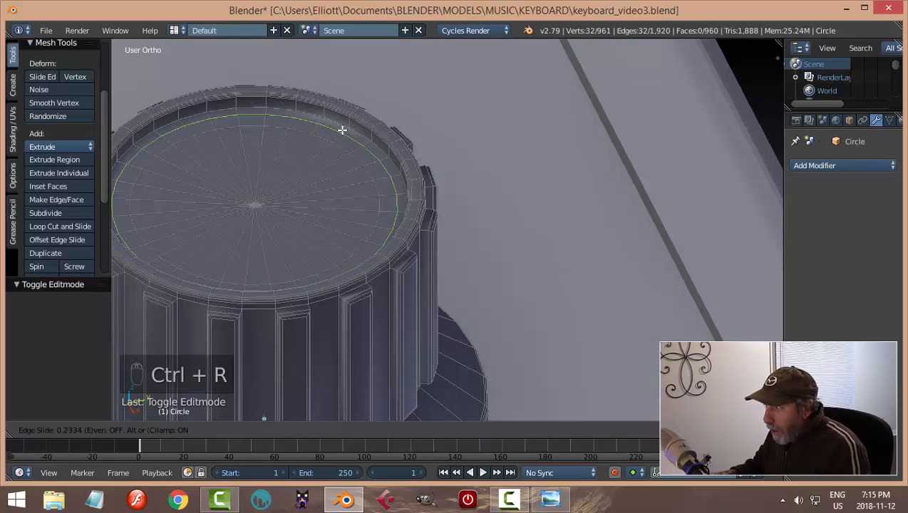
{"action": "left_click", "coordinate": [340, 125]}
{"action": "key", "text": "Tab"}
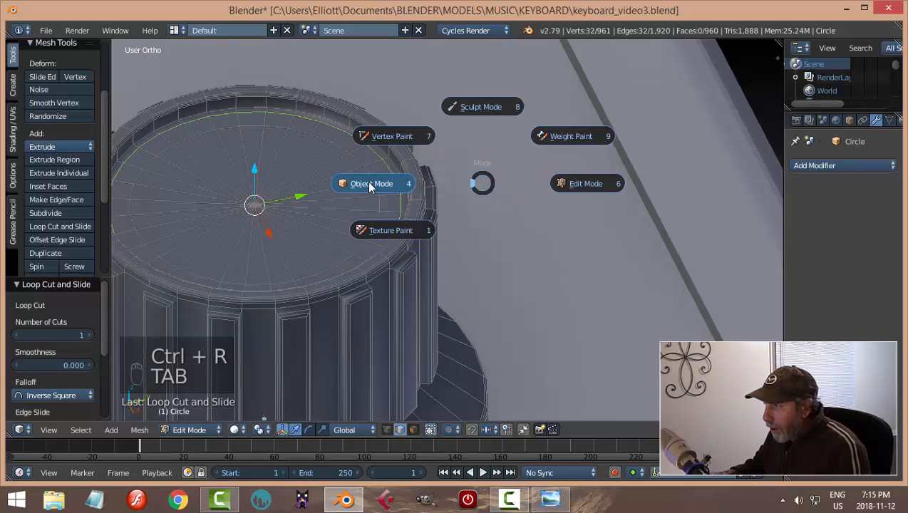
{"action": "left_click", "coordinate": [368, 181]}
{"action": "middle_click_drag", "start_coordinate": [470, 232], "coordinate": [384, 253]}
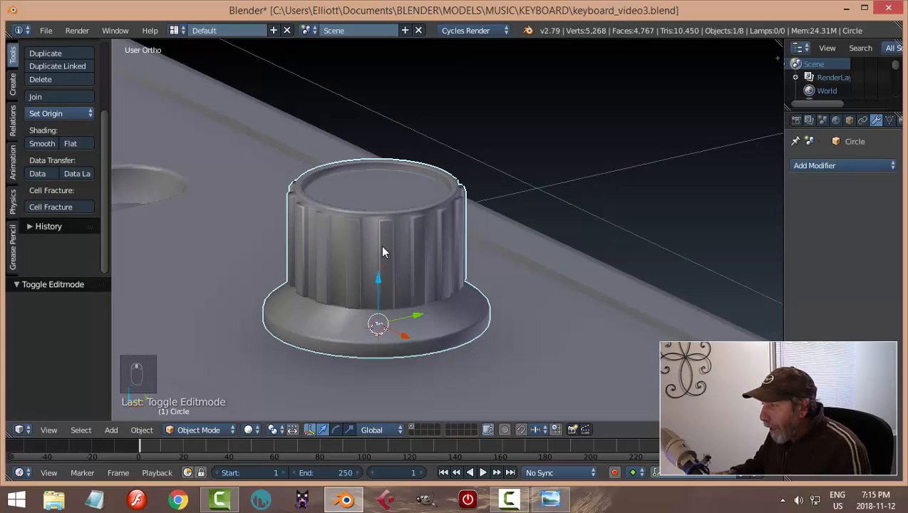
Add an Edge Split modifier to the knob, apply it and clear the selection
{"action": "left_click", "coordinate": [815, 163]}
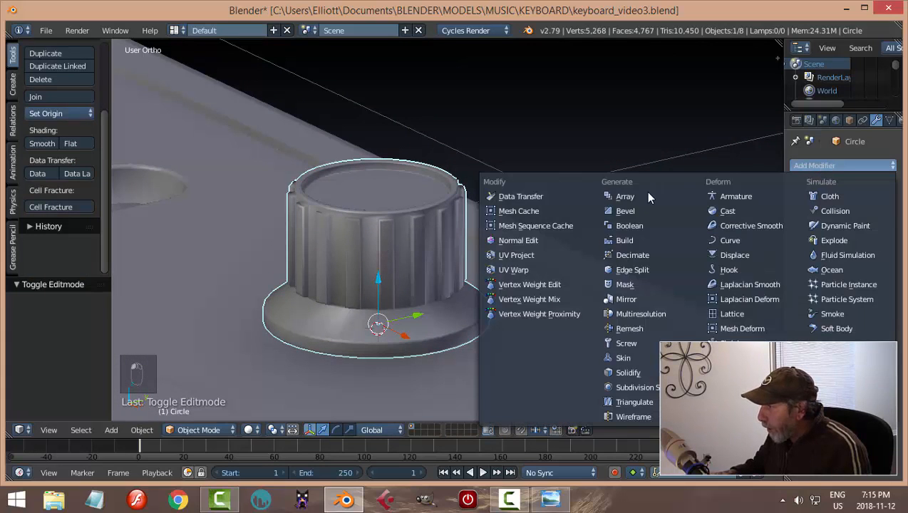
{"action": "left_click", "coordinate": [640, 270]}
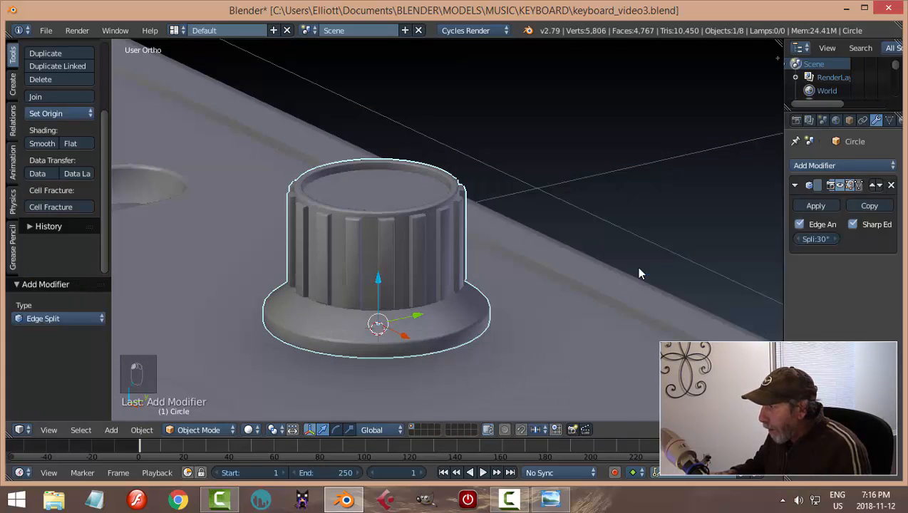
{"action": "left_click", "coordinate": [815, 207]}
{"action": "scroll", "coordinate": [544, 280], "scroll_direction": "down", "scroll_amount": 5}
{"action": "key", "text": "a"}
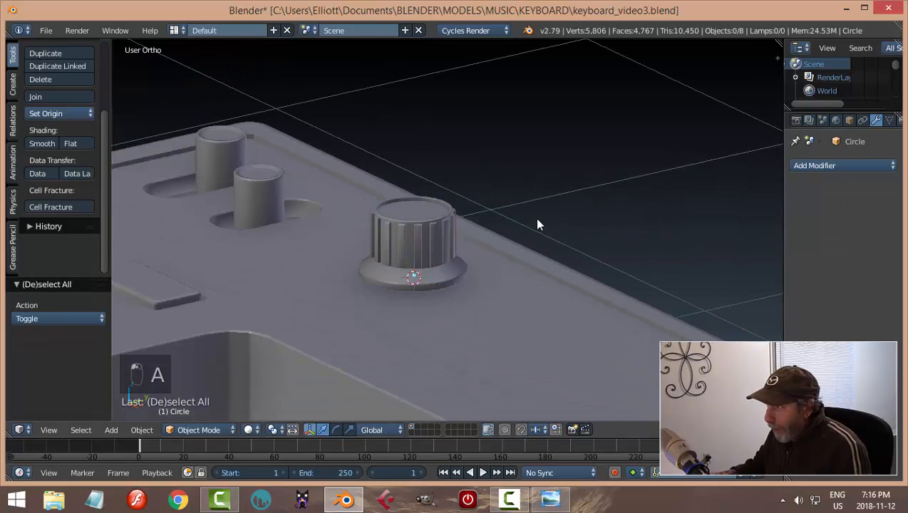
Show the knob in wireframe from the top against the reference image and save the file
{"action": "middle_click_drag", "start_coordinate": [537, 225], "coordinate": [584, 271]}
{"action": "key", "text": "KP_7"}
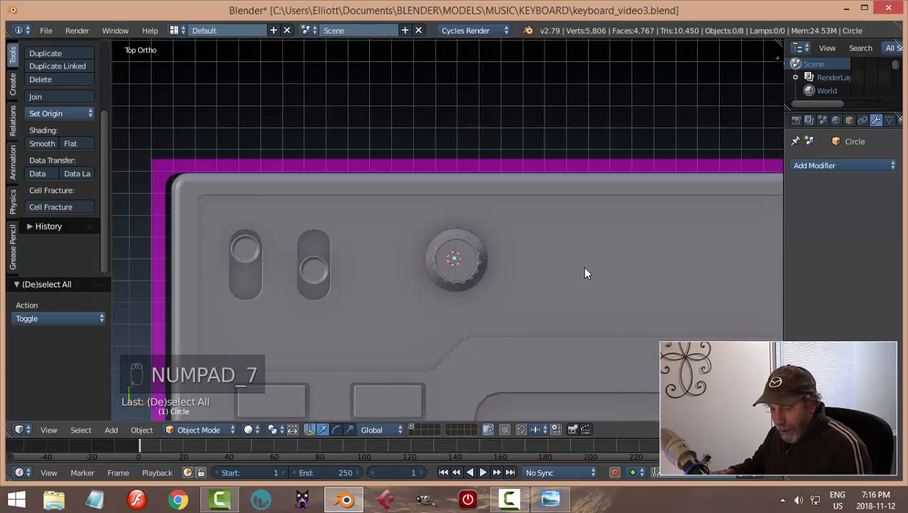
{"action": "key", "text": "z"}
{"action": "left_click", "coordinate": [689, 265]}
{"action": "scroll", "coordinate": [554, 292], "scroll_direction": "up", "scroll_amount": 4}
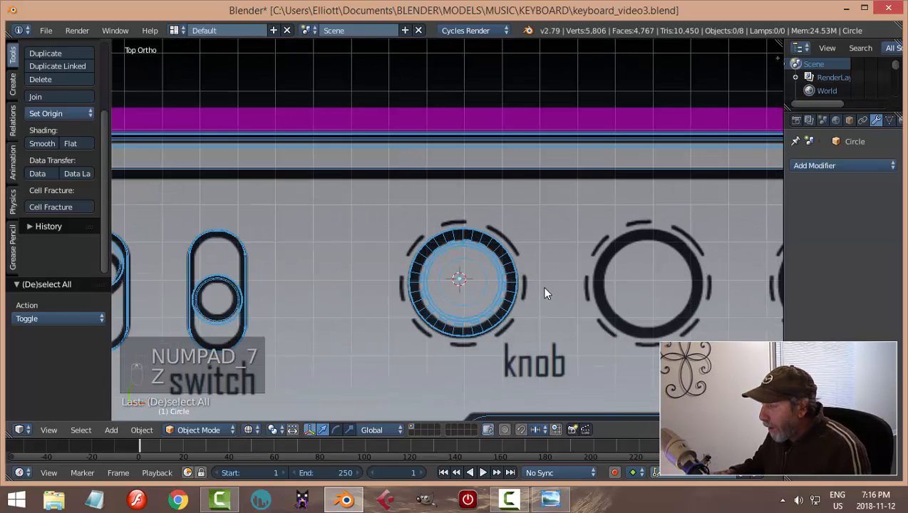
{"action": "key", "text": "ctrl+s"}
{"action": "middle_click_drag", "start_coordinate": [569, 285], "coordinate": [518, 283], "text": "shift"}
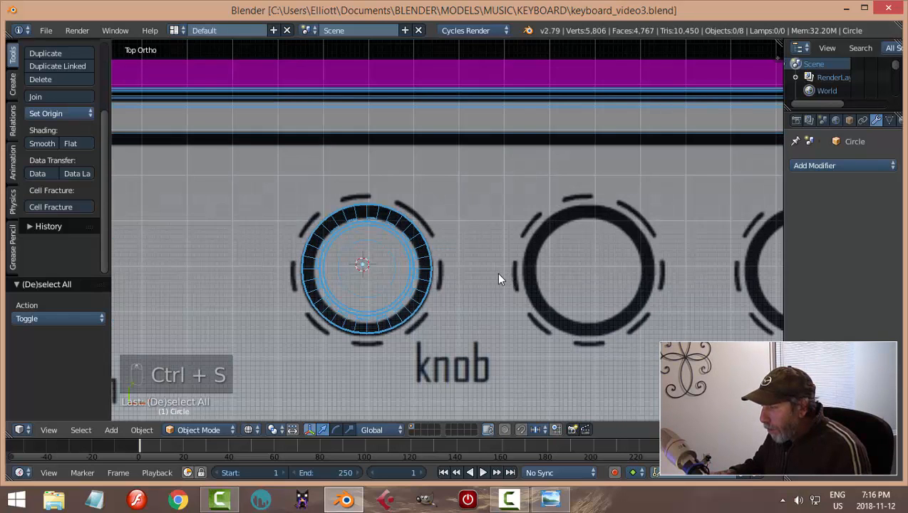
Set the knob's origin to its geometry and snap the 3D cursor to the knob
{"action": "right_click", "coordinate": [401, 263]}
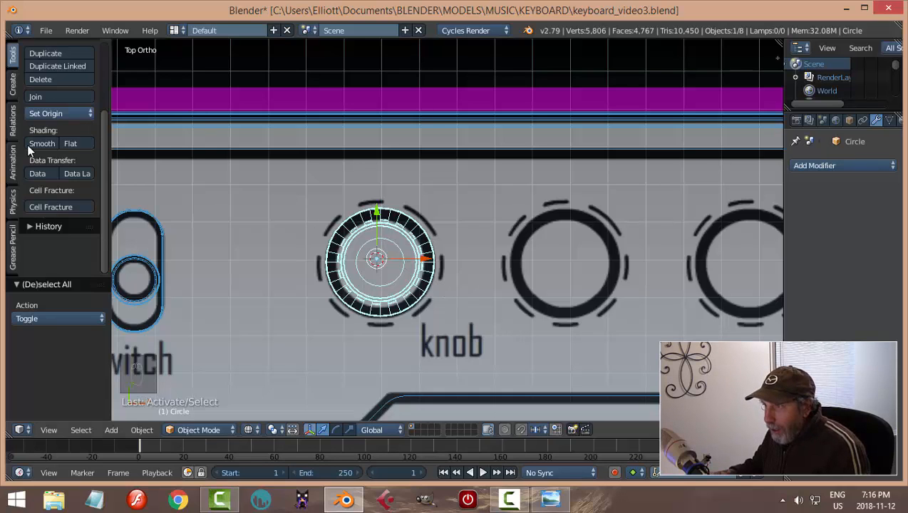
{"action": "left_click", "coordinate": [46, 113]}
{"action": "left_click", "coordinate": [54, 144]}
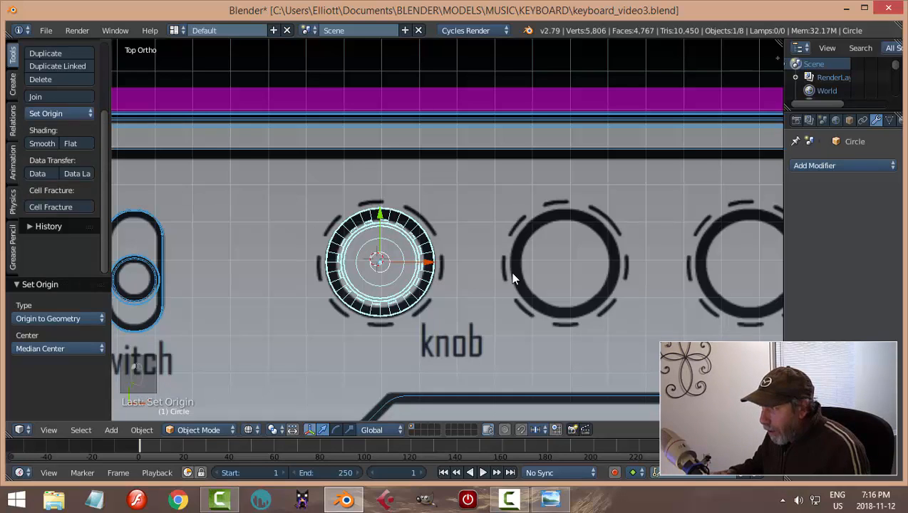
{"action": "key", "text": "shift+s"}
{"action": "left_click", "coordinate": [511, 276]}
{"action": "scroll", "coordinate": [493, 293], "scroll_direction": "up", "scroll_amount": 3}
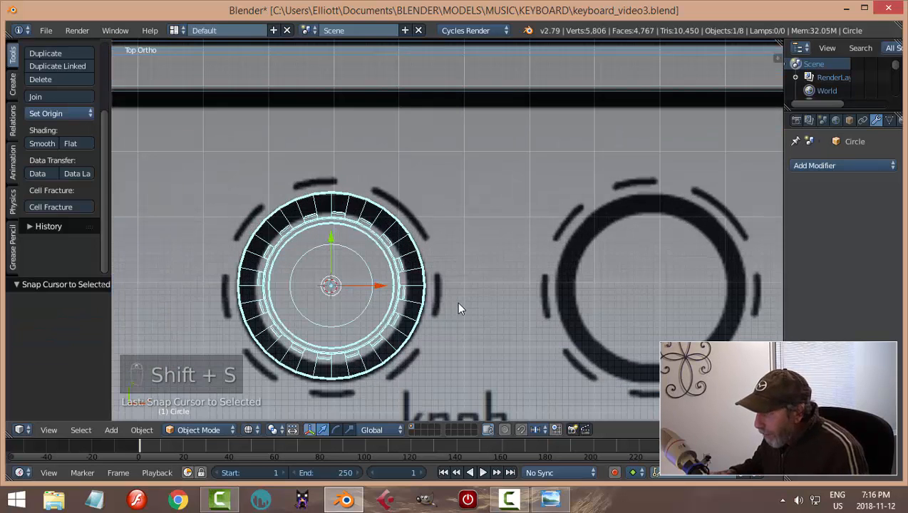
{"action": "scroll", "coordinate": [458, 307], "scroll_direction": "down", "scroll_amount": 1}
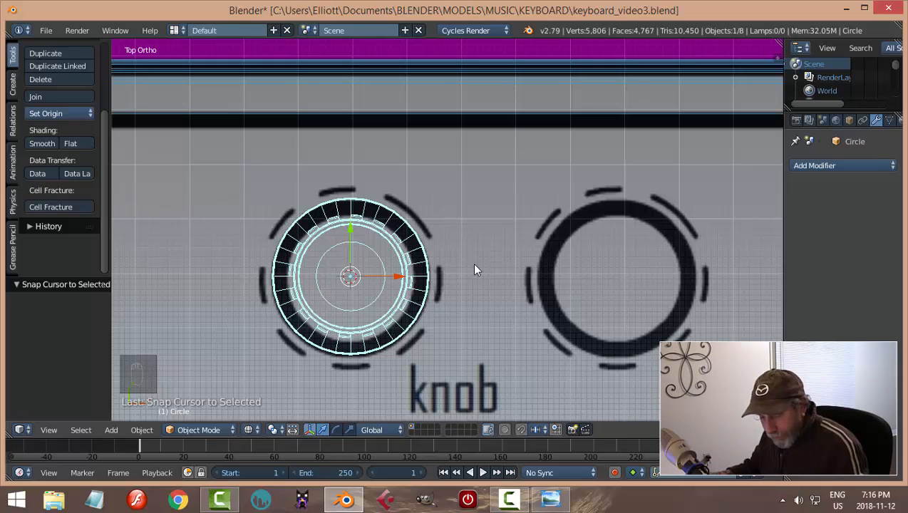
In solid shading, add a cube at the 3D cursor and scale its mesh to about 0.047 in Edit Mode
{"action": "key", "text": "z"}
{"action": "left_click", "coordinate": [472, 343]}
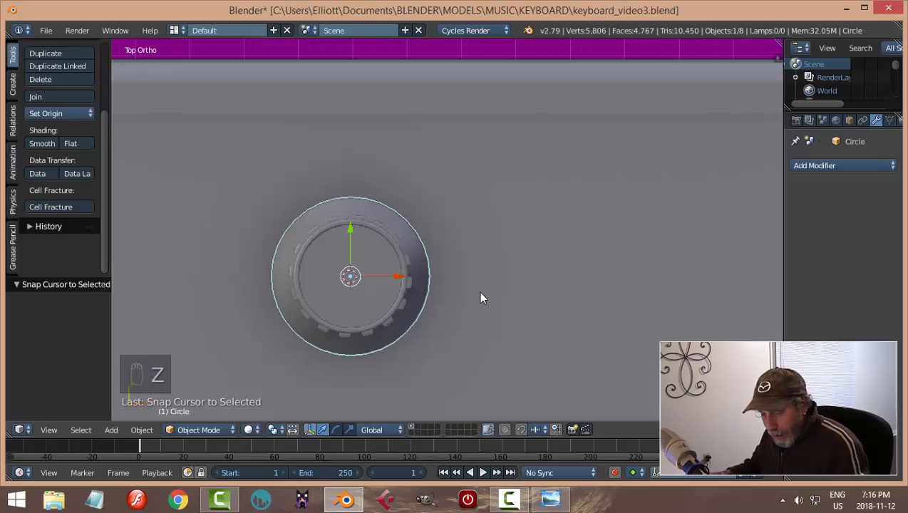
{"action": "key", "text": "shift+a"}
{"action": "mouse_move", "coordinate": [467, 275]}
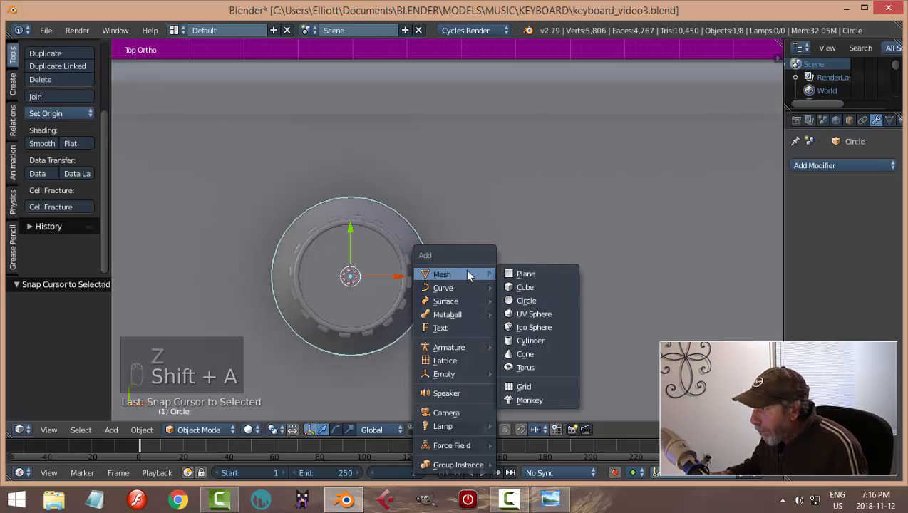
{"action": "left_click", "coordinate": [524, 287]}
{"action": "scroll", "coordinate": [562, 268], "scroll_direction": "down", "scroll_amount": 6}
{"action": "key", "text": "Tab"}
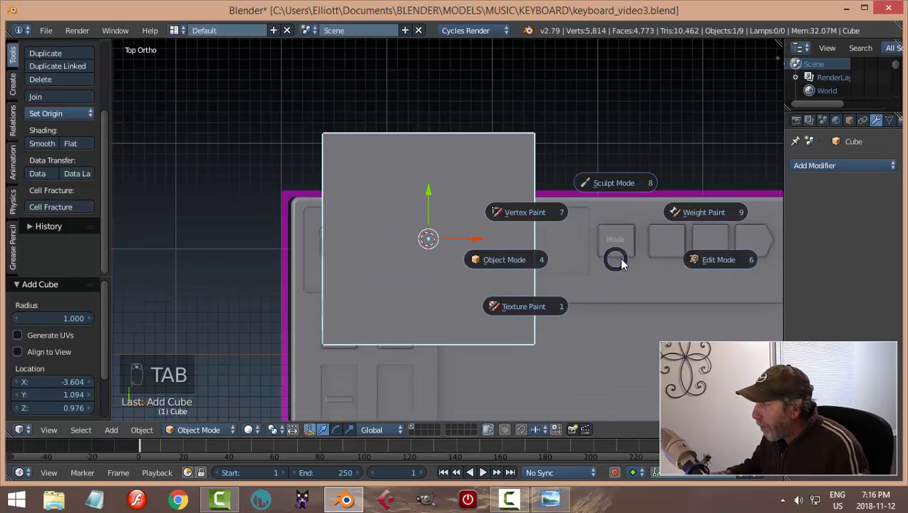
{"action": "left_click", "coordinate": [698, 258]}
{"action": "key", "text": "s"}
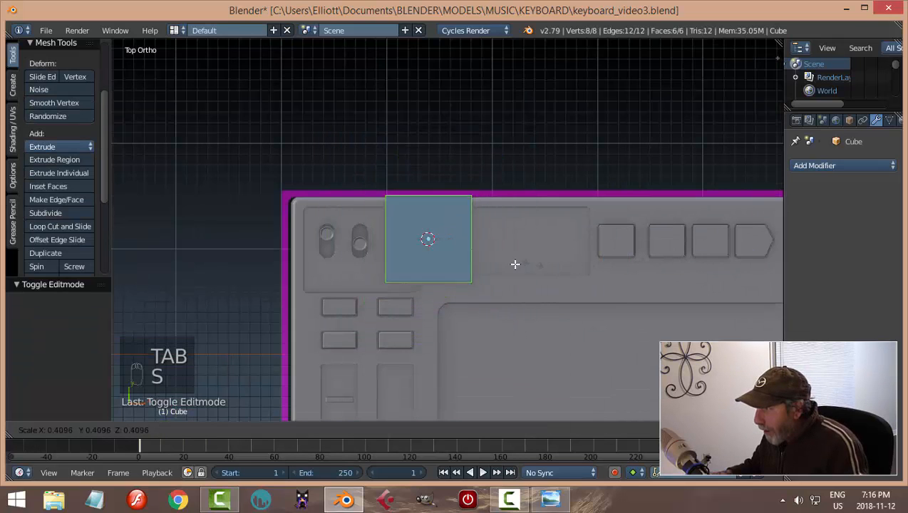
{"action": "left_click", "coordinate": [438, 246]}
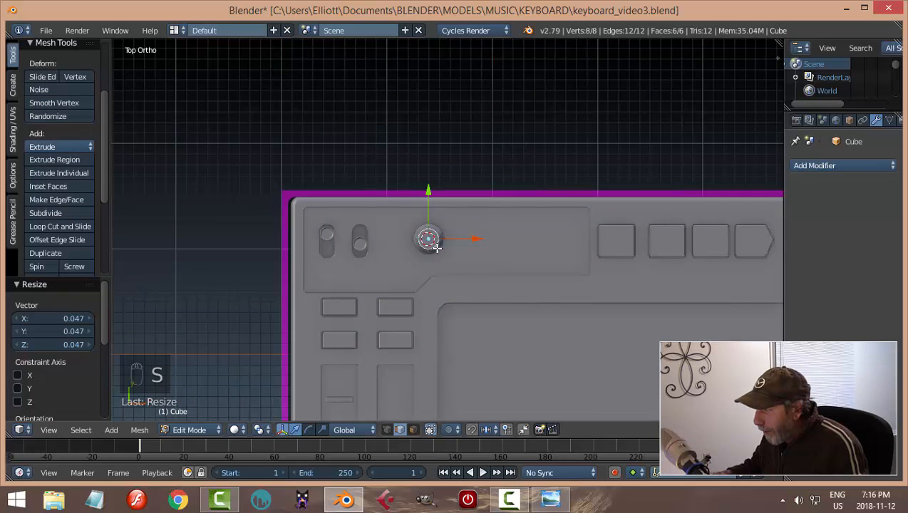
Move the cube mesh about 0.208 along Y, clear of the knob, and scale it to about 0.207
{"action": "key", "text": "KP_Decimal"}
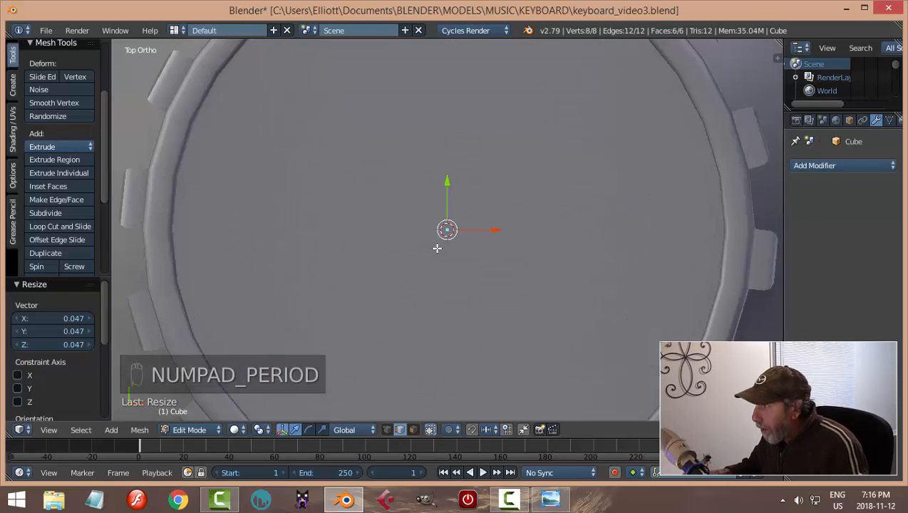
{"action": "left_click_drag", "start_coordinate": [450, 196], "coordinate": [447, 56]}
{"action": "middle_click_drag", "start_coordinate": [557, 226], "coordinate": [547, 214]}
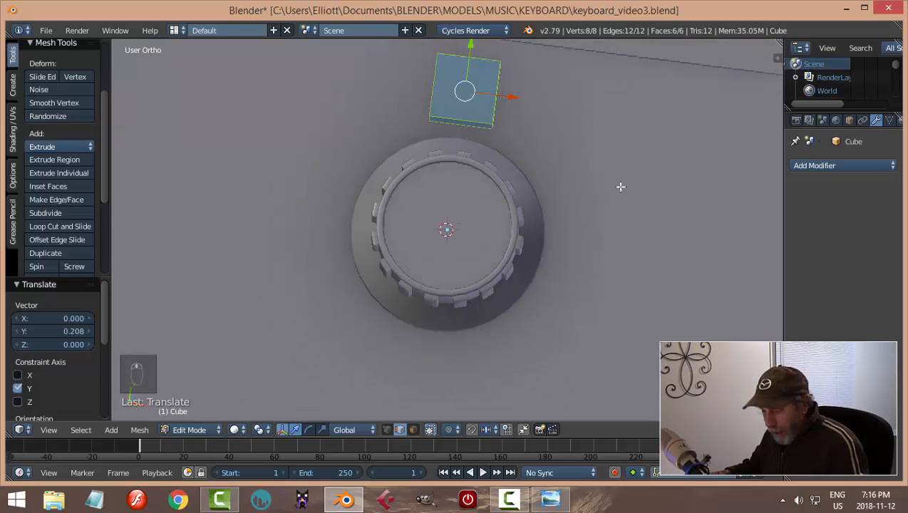
{"action": "key", "text": "s"}
{"action": "left_click", "coordinate": [471, 128]}
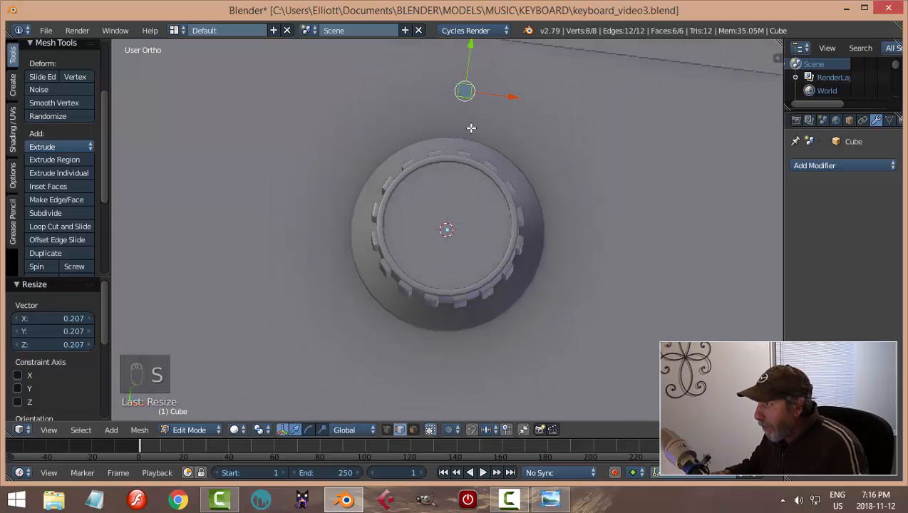
Bring the small cube close to the knob's skirt and lower it about 0.109 along Z to the panel surface
{"action": "middle_click_drag", "start_coordinate": [471, 128], "coordinate": [559, 100]}
{"action": "left_click_drag", "start_coordinate": [578, 134], "coordinate": [561, 146]}
{"action": "middle_click_drag", "start_coordinate": [634, 232], "coordinate": [603, 193]}
{"action": "left_click_drag", "start_coordinate": [566, 182], "coordinate": [572, 255]}
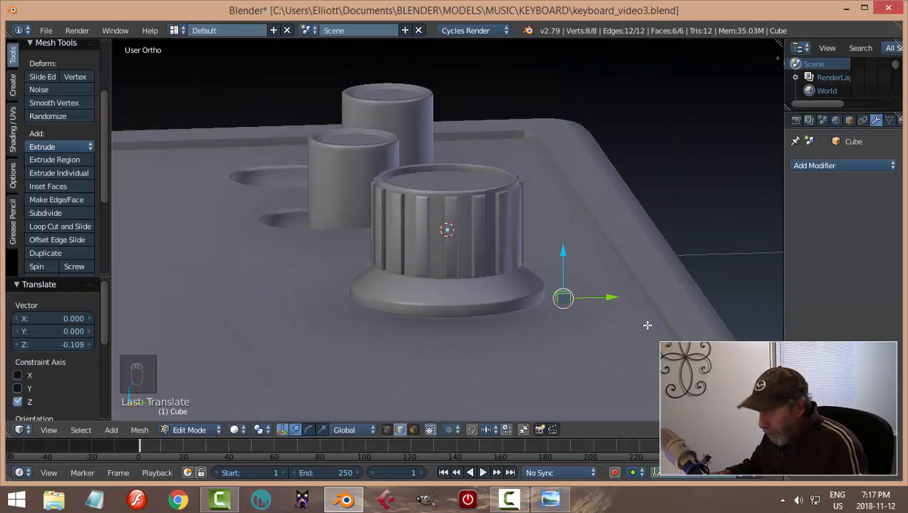
Stretch the small cube by about 1.557 along Y and flatten it to about 0.423 along Z
{"action": "key", "text": "s"}
{"action": "key", "text": "y"}
{"action": "left_click", "coordinate": [701, 316]}
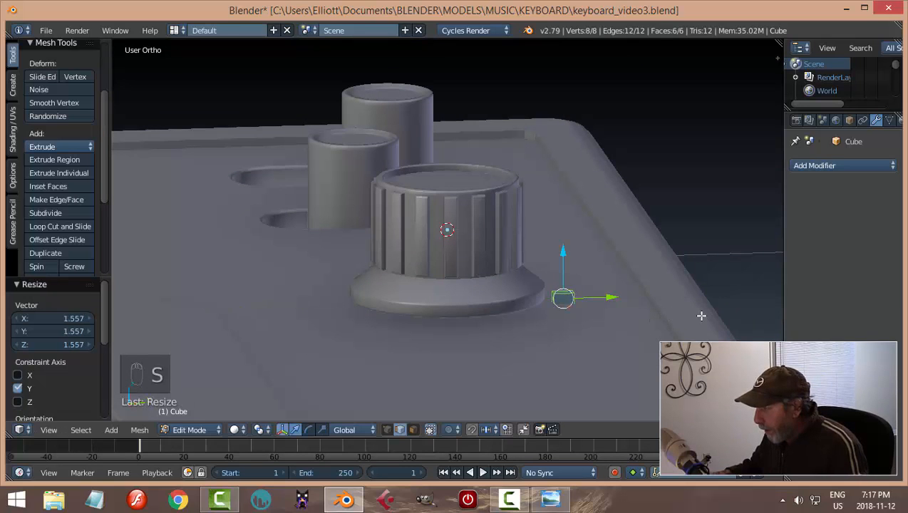
{"action": "key", "text": "KP_Decimal"}
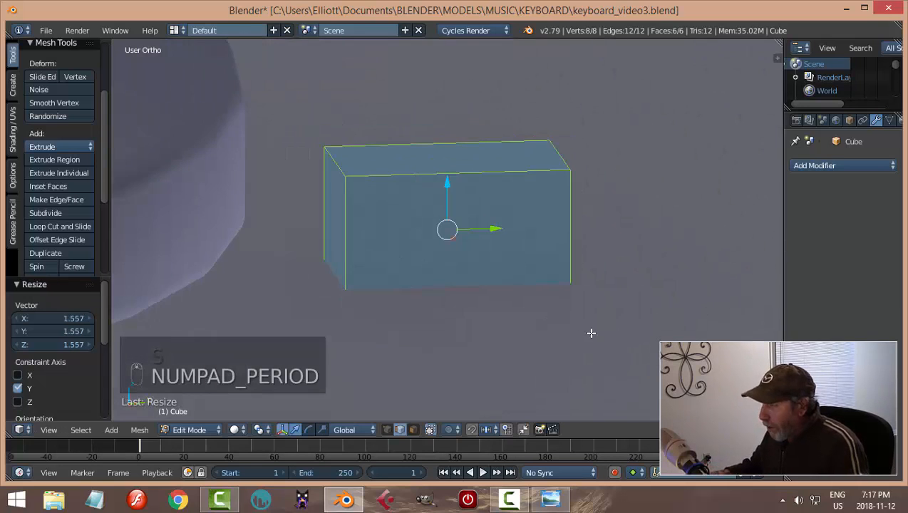
{"action": "key", "text": "s"}
{"action": "key", "text": "z"}
{"action": "left_click", "coordinate": [459, 188]}
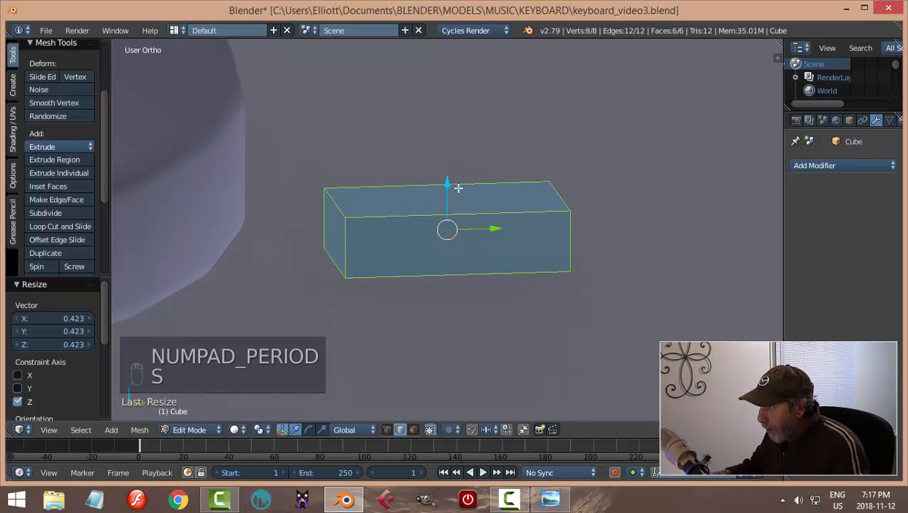
Lower the flattened block about 0.003 along Z onto the panel
{"action": "key", "text": "g"}
{"action": "key", "text": "z"}
{"action": "left_click", "coordinate": [436, 247]}
{"action": "scroll", "coordinate": [422, 246], "scroll_direction": "down", "scroll_amount": 3}
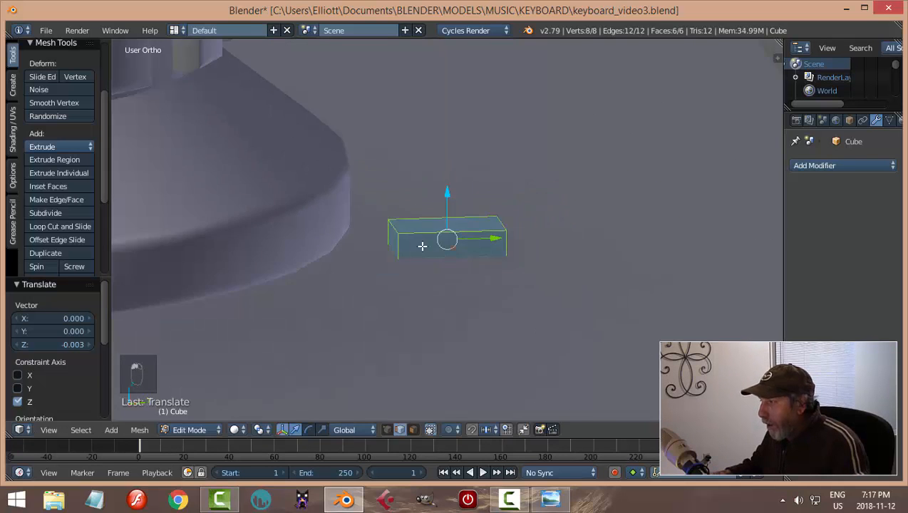
From the top view, narrow the block to about 0.74 along X and clear the mesh selection
{"action": "middle_click_drag", "start_coordinate": [422, 246], "coordinate": [516, 334]}
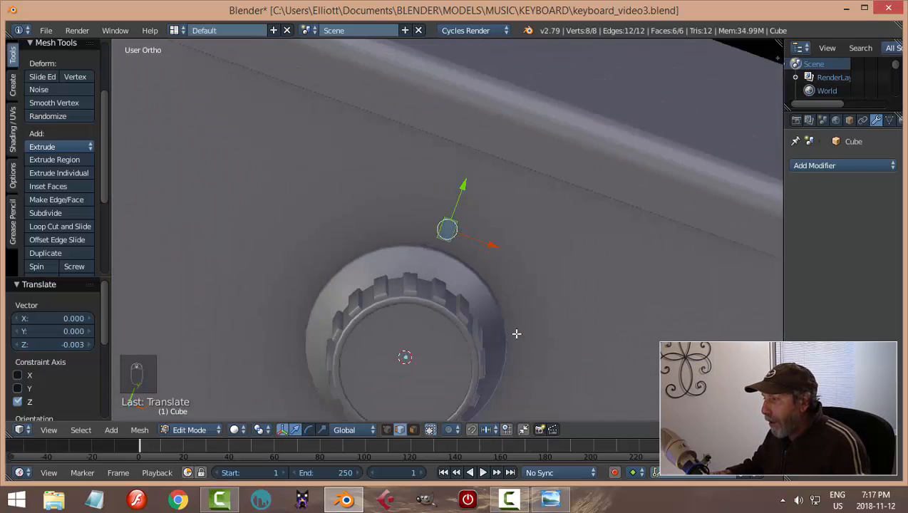
{"action": "scroll", "coordinate": [517, 334], "scroll_direction": "down", "scroll_amount": 3}
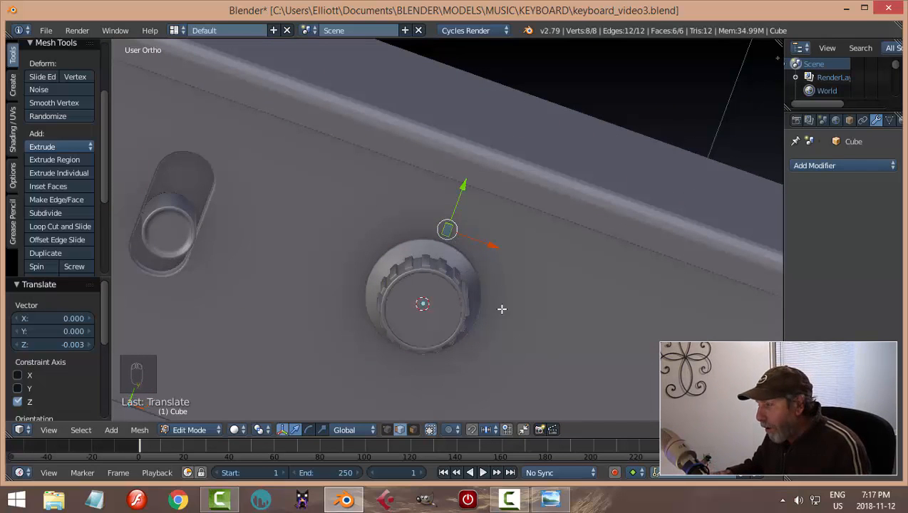
{"action": "middle_click_drag", "start_coordinate": [507, 313], "coordinate": [543, 277]}
{"action": "key", "text": "KP_7"}
{"action": "scroll", "coordinate": [542, 277], "scroll_direction": "up", "scroll_amount": 8}
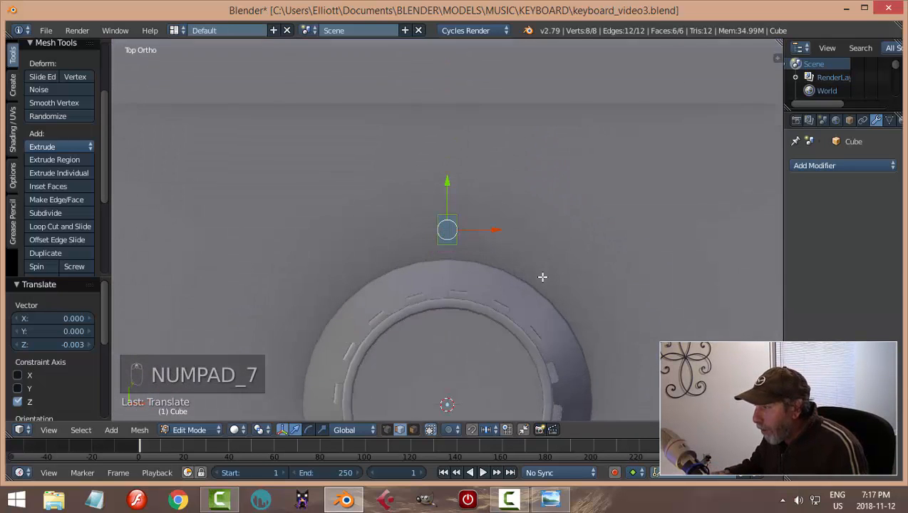
{"action": "key", "text": "s"}
{"action": "key", "text": "x"}
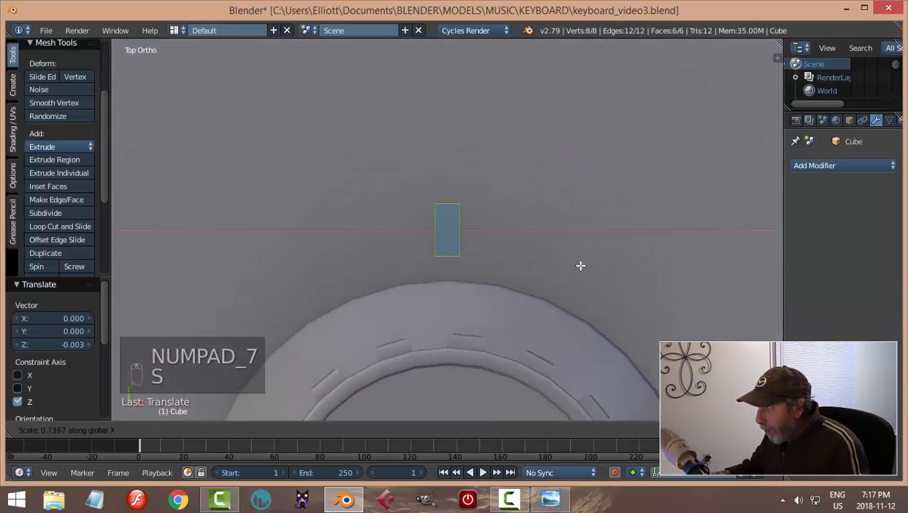
{"action": "left_click", "coordinate": [580, 264]}
{"action": "key", "text": "a"}
Return the marker block to Object Mode and inspect it beside the knob's skirt
{"action": "middle_click_drag", "start_coordinate": [631, 300], "coordinate": [538, 205]}
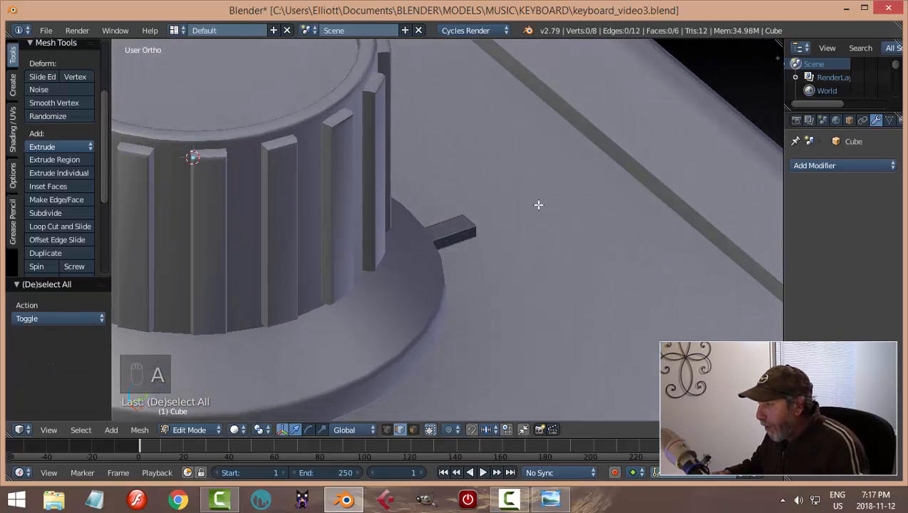
{"action": "key", "text": "Tab"}
{"action": "left_click", "coordinate": [455, 209]}
{"action": "middle_click_drag", "start_coordinate": [592, 234], "coordinate": [545, 223]}
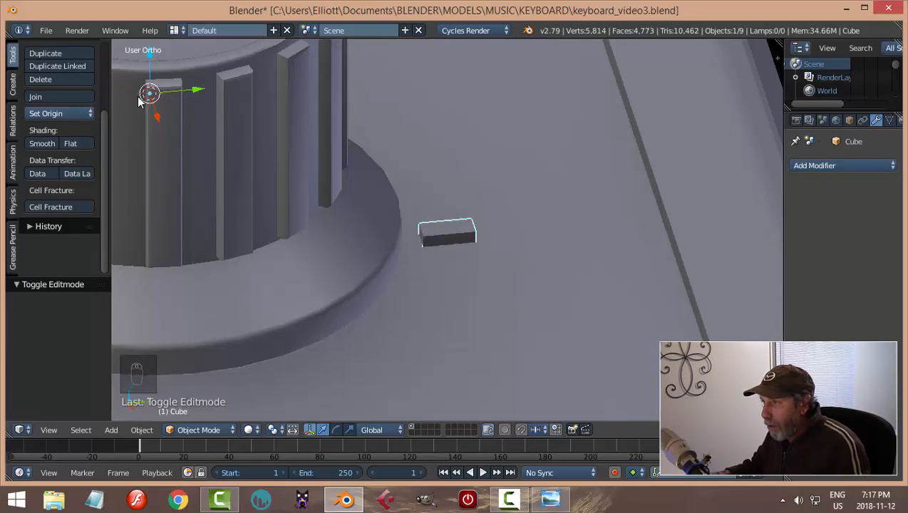
{"action": "scroll", "coordinate": [193, 110], "scroll_direction": "down", "scroll_amount": 3}
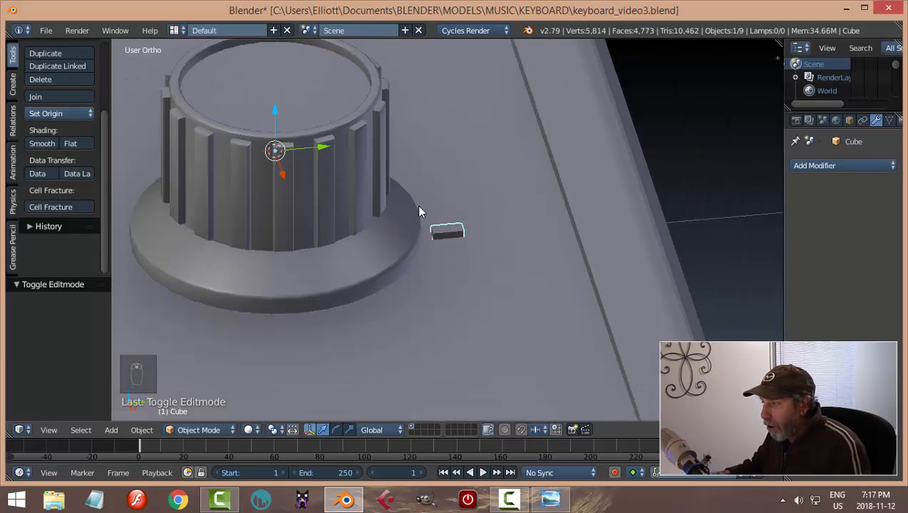
Set the marker block's origin to its own geometry
{"action": "left_click", "coordinate": [82, 113]}
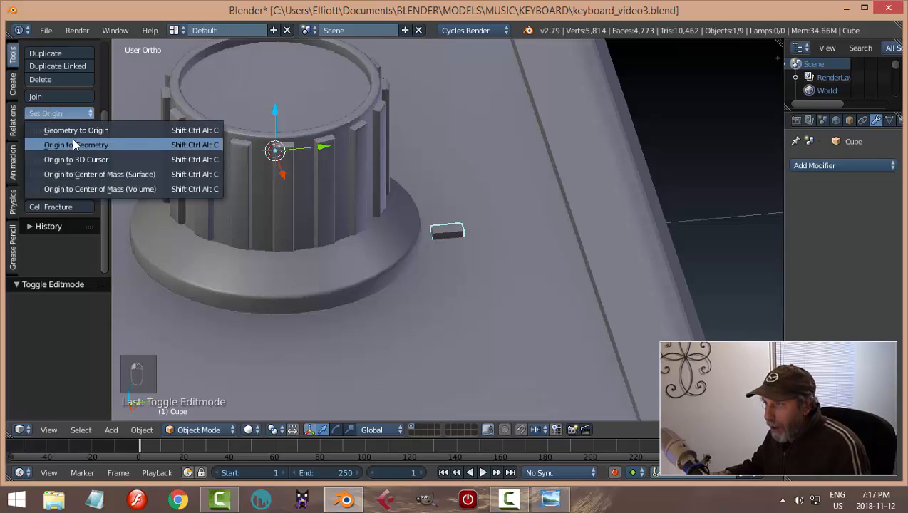
{"action": "left_click", "coordinate": [73, 138]}
{"action": "middle_click_drag", "start_coordinate": [420, 185], "coordinate": [393, 191], "text": "shift"}
{"action": "scroll", "coordinate": [394, 196], "scroll_direction": "up", "scroll_amount": 2}
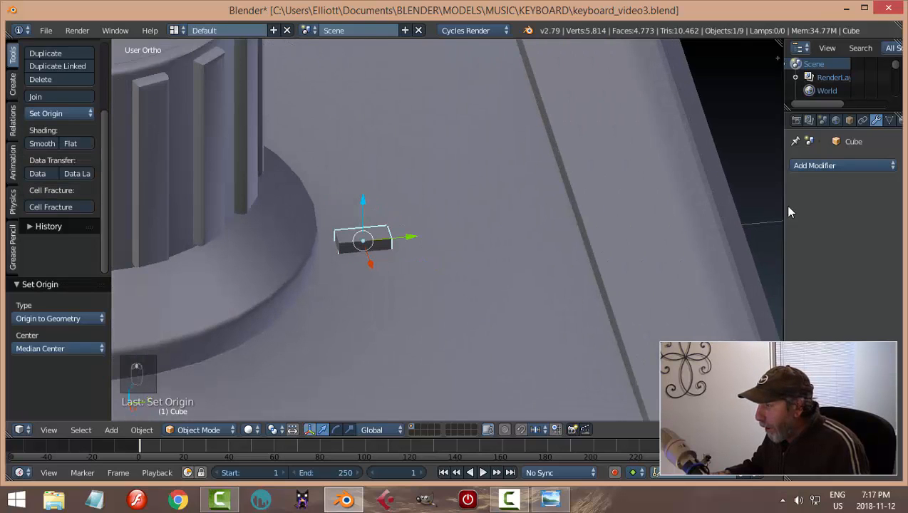
Add a Bevel modifier to the marker block with a width of 0.0010
{"action": "left_click", "coordinate": [836, 165]}
{"action": "left_click", "coordinate": [650, 210]}
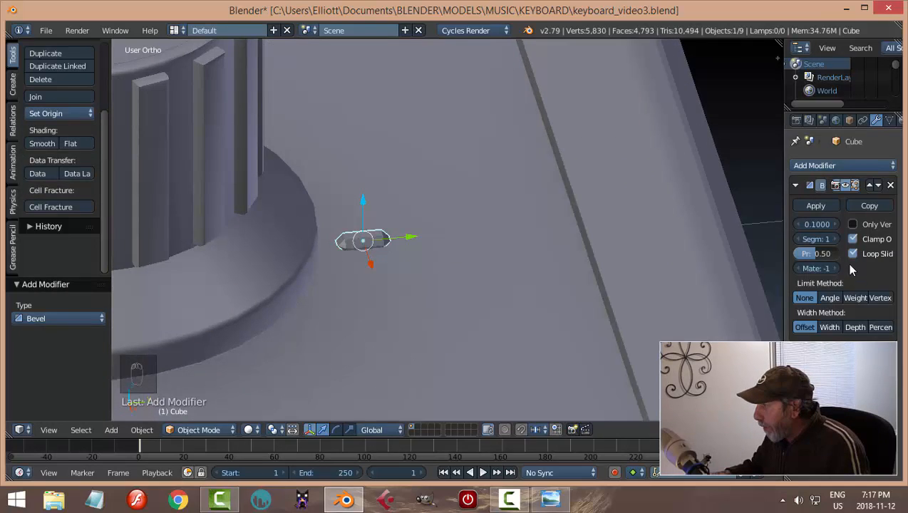
{"action": "left_click_drag", "start_coordinate": [816, 224], "coordinate": [806, 223]}
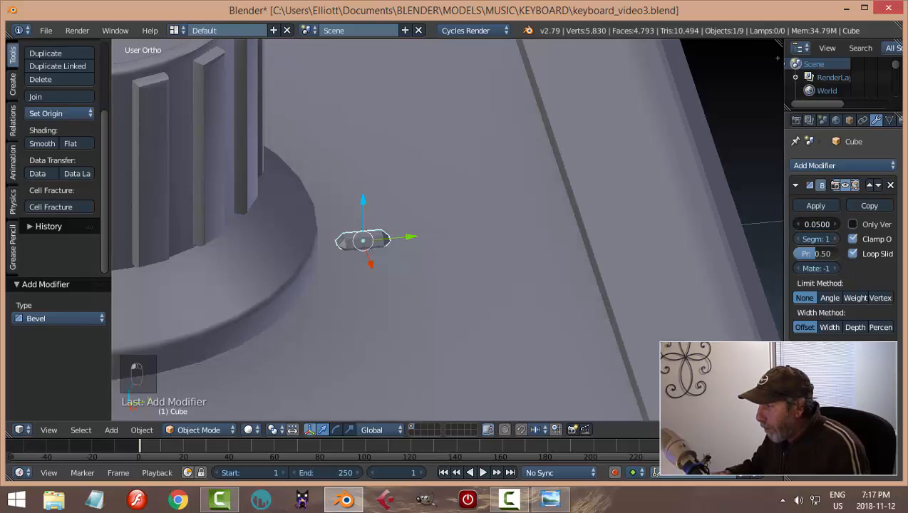
{"action": "left_click_drag", "start_coordinate": [816, 223], "coordinate": [811, 224]}
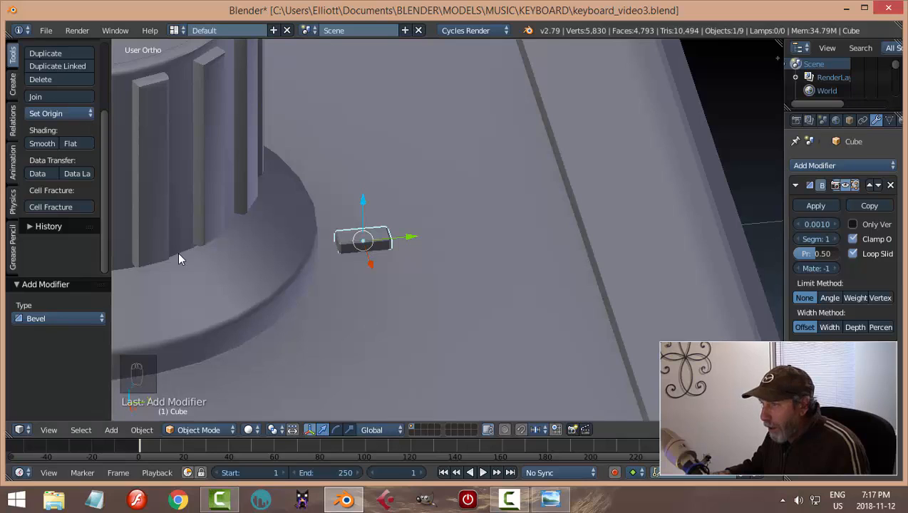
Shade the marker block smooth and set its bevel to 2 segments
{"action": "left_click", "coordinate": [41, 144]}
{"action": "key", "text": "a"}
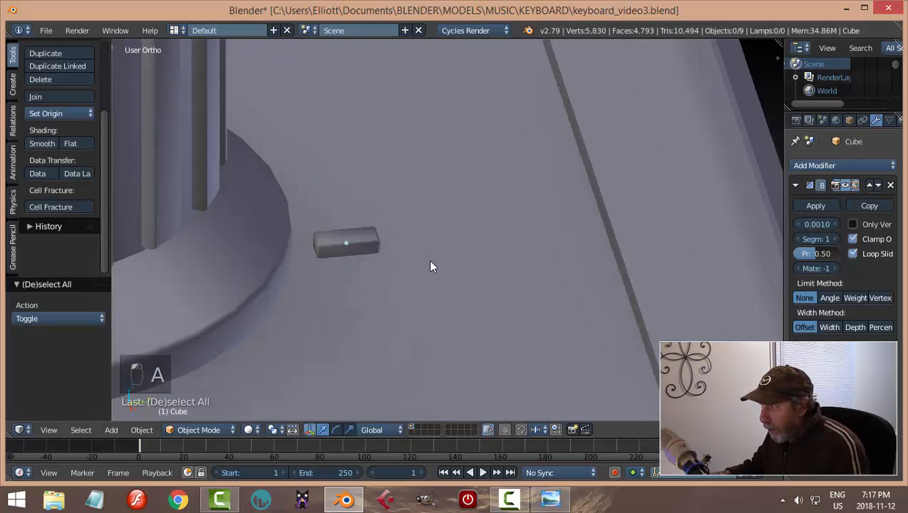
{"action": "scroll", "coordinate": [318, 270], "scroll_direction": "up", "scroll_amount": 4}
{"action": "right_click", "coordinate": [265, 262]}
{"action": "key", "text": "Tab"}
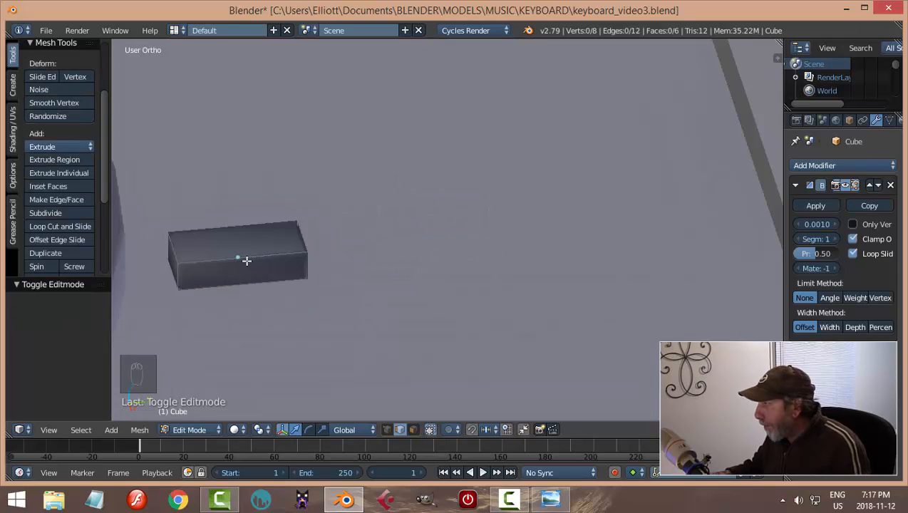
{"action": "key", "text": "Tab"}
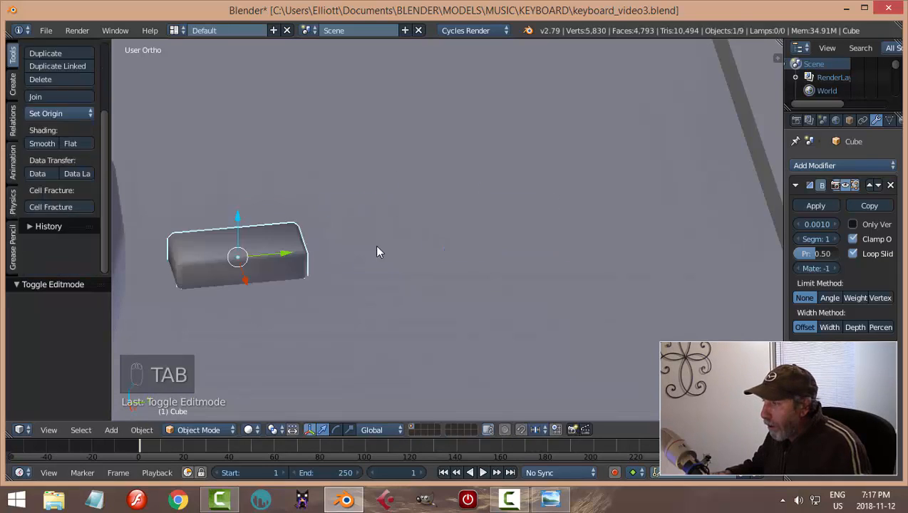
{"action": "left_click", "coordinate": [831, 239]}
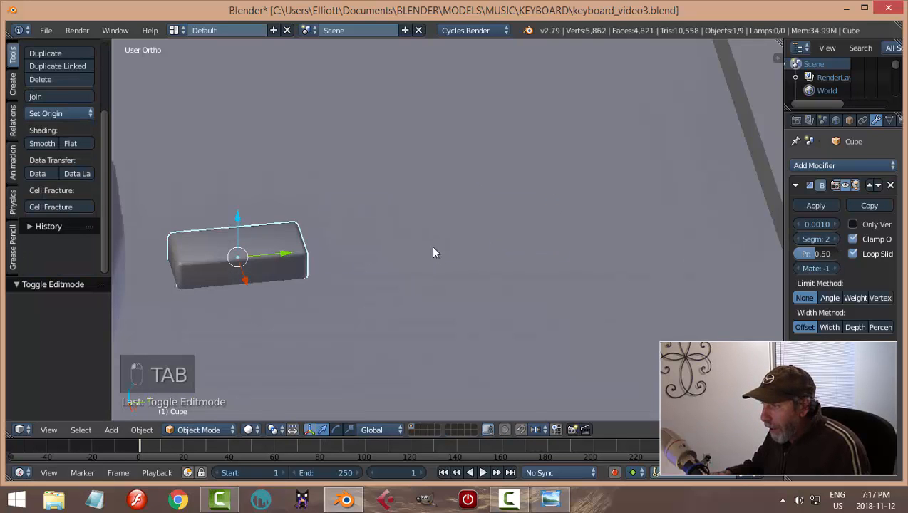
{"action": "mouse_move", "coordinate": [430, 245]}
{"action": "middle_mouse_down"}
{"action": "mouse_move", "coordinate": [505, 254]}
{"action": "mouse_move", "coordinate": [474, 266]}
{"action": "middle_mouse_up"}
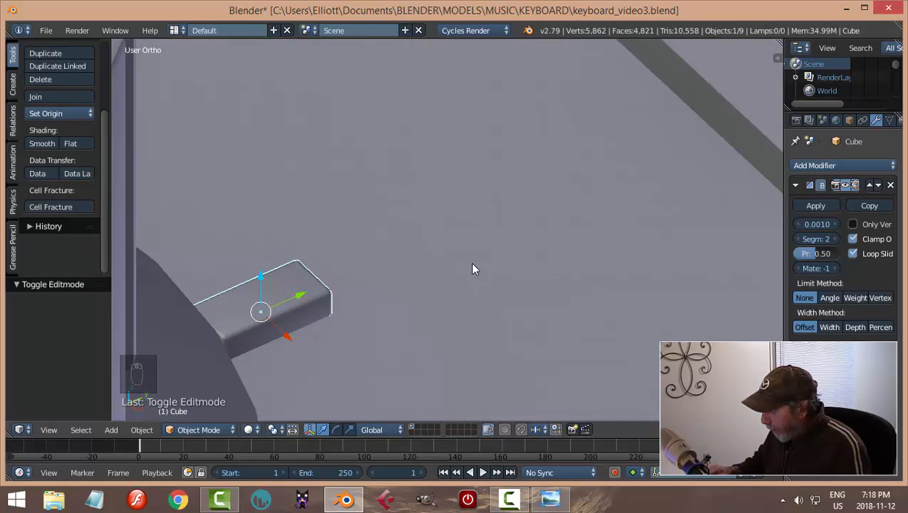
From the top view, spin the marker block's whole mesh through 360° around the 3D cursor at the knob's centre
{"action": "key", "text": "KP_7"}
{"action": "scroll", "coordinate": [472, 264], "scroll_direction": "down", "scroll_amount": 4}
{"action": "middle_click_drag", "start_coordinate": [428, 230], "coordinate": [345, 71], "text": "shift"}
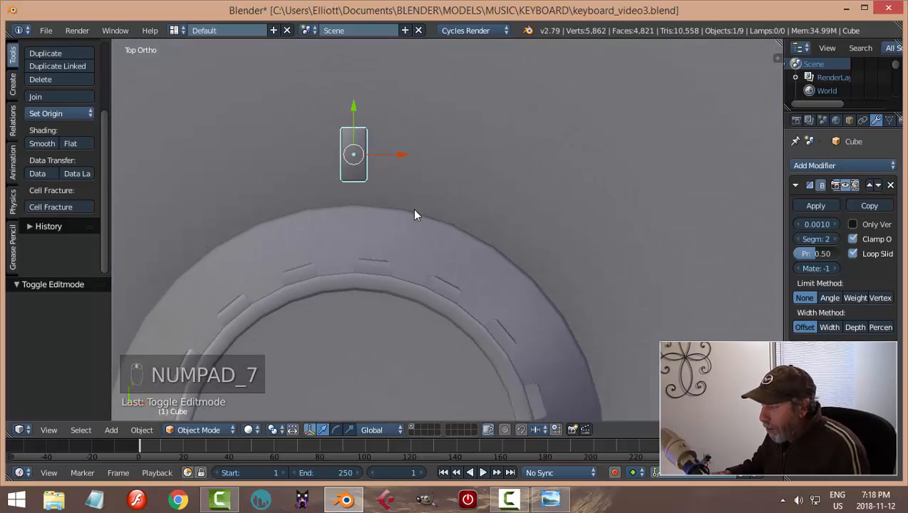
{"action": "scroll", "coordinate": [454, 201], "scroll_direction": "down", "scroll_amount": 3}
{"action": "middle_click_drag", "start_coordinate": [453, 202], "coordinate": [444, 97], "text": "shift"}
{"action": "middle_click_drag", "start_coordinate": [453, 226], "coordinate": [449, 259], "text": "shift"}
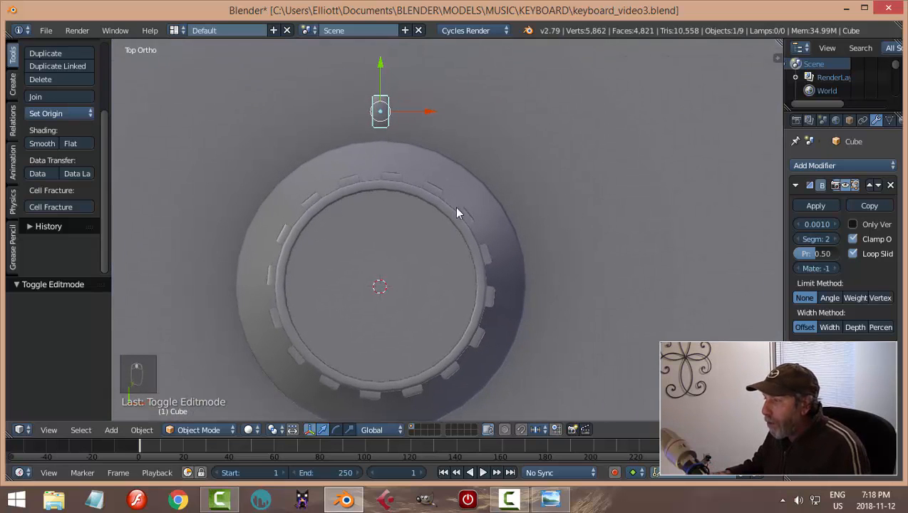
{"action": "scroll", "coordinate": [537, 318], "scroll_direction": "down", "scroll_amount": 2}
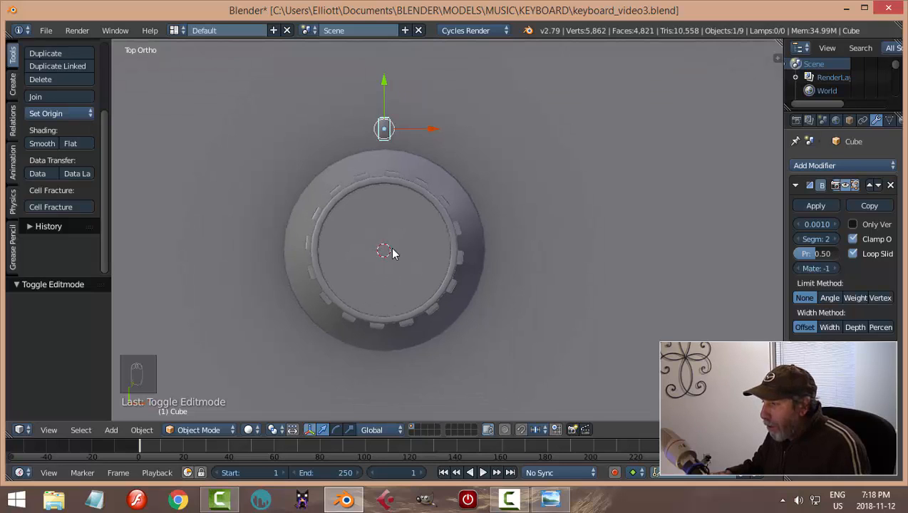
{"action": "key", "text": "Tab"}
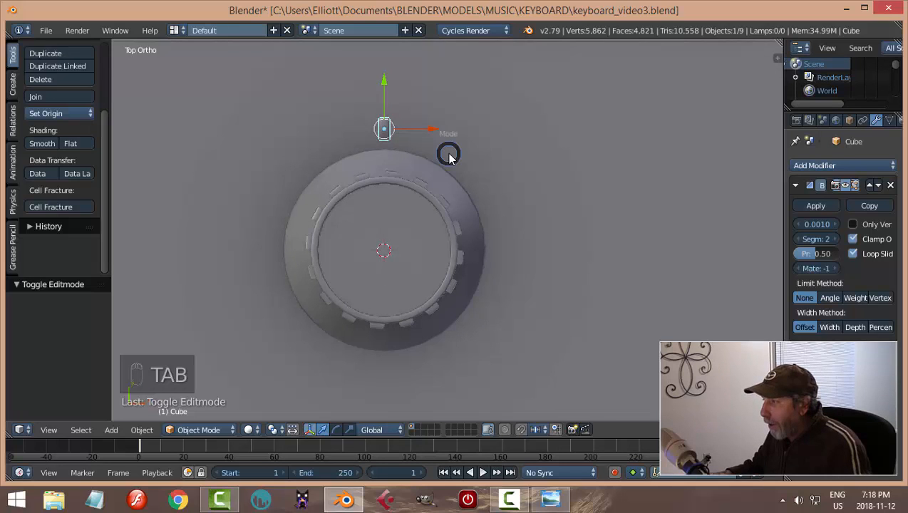
{"action": "left_click", "coordinate": [507, 158]}
{"action": "key", "text": "a"}
{"action": "key", "text": "a"}
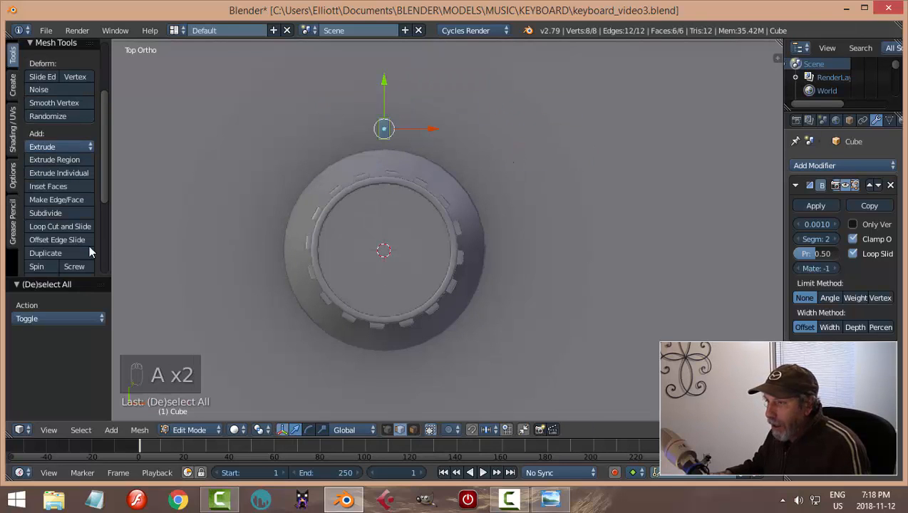
{"action": "left_click", "coordinate": [37, 267]}
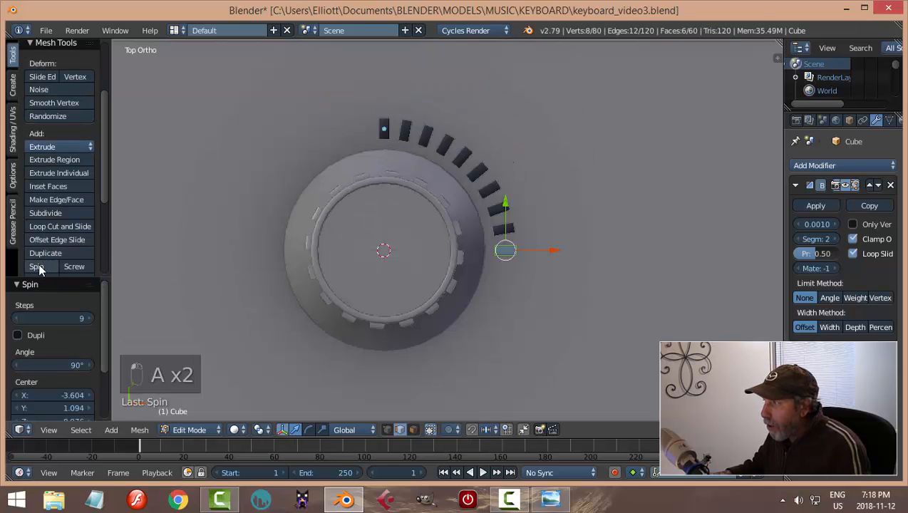
{"action": "left_click", "coordinate": [78, 365]}
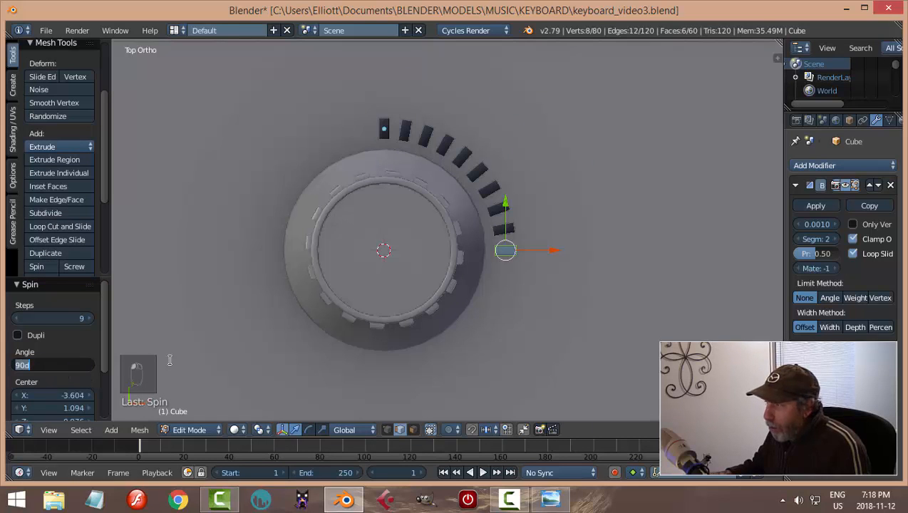
{"action": "type", "text": "360"}
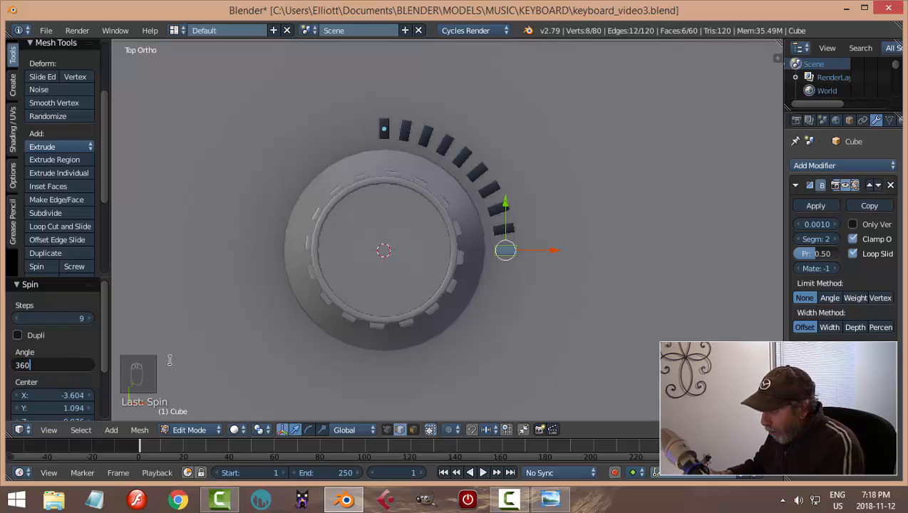
{"action": "key", "text": "Return"}
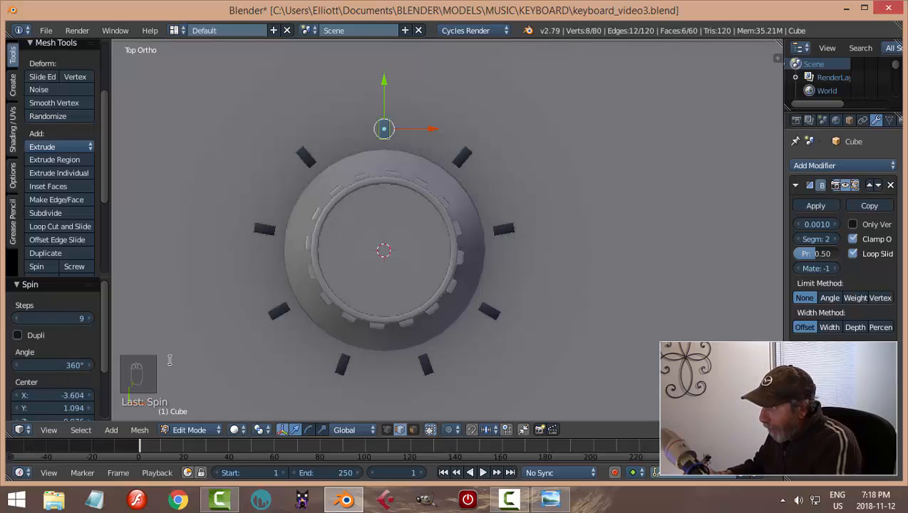
Set the spin's steps to 15 for the markers around the knob
{"action": "left_click", "coordinate": [91, 319]}
{"action": "left_click", "coordinate": [92, 319]}
{"action": "left_click", "coordinate": [92, 319]}
{"action": "left_click", "coordinate": [91, 319]}
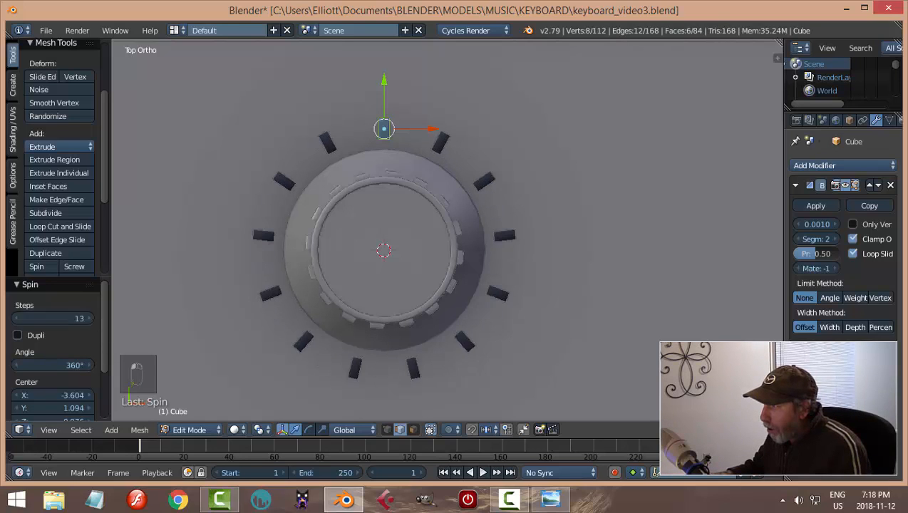
{"action": "left_click", "coordinate": [91, 318]}
{"action": "left_click", "coordinate": [91, 319]}
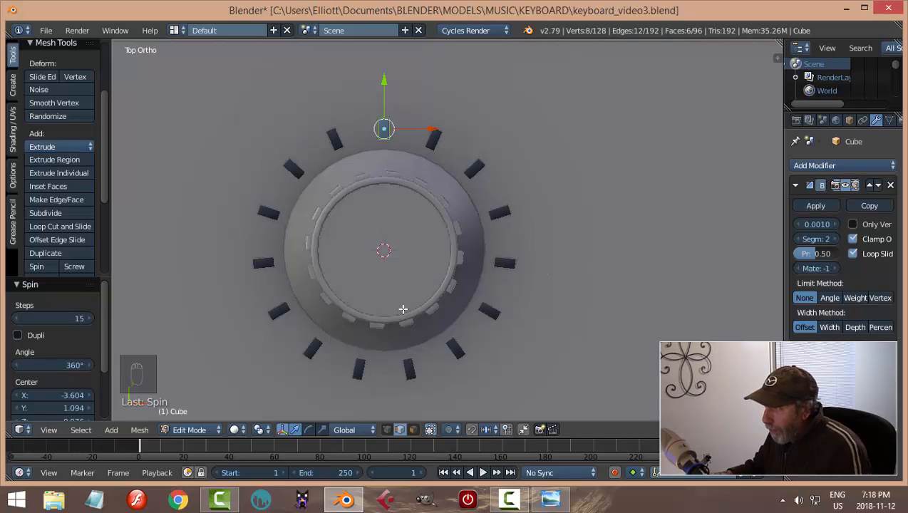
Remove doubles from all the markers, make their normals consistent and return to Object Mode
{"action": "key", "text": "a"}
{"action": "key", "text": "a"}
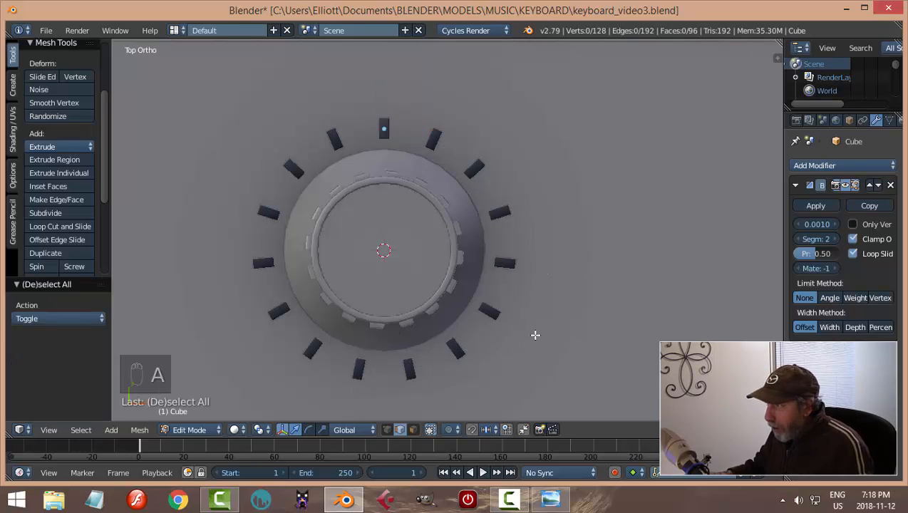
{"action": "key", "text": "w"}
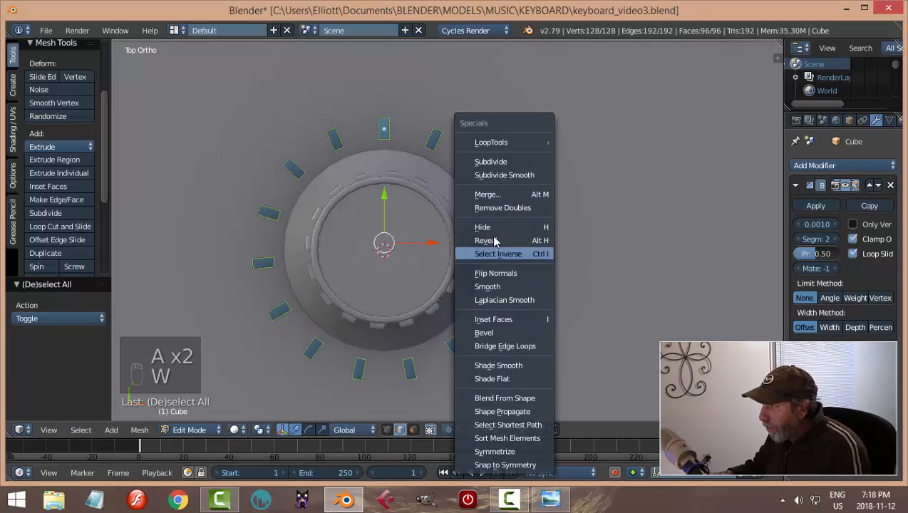
{"action": "left_click", "coordinate": [490, 211]}
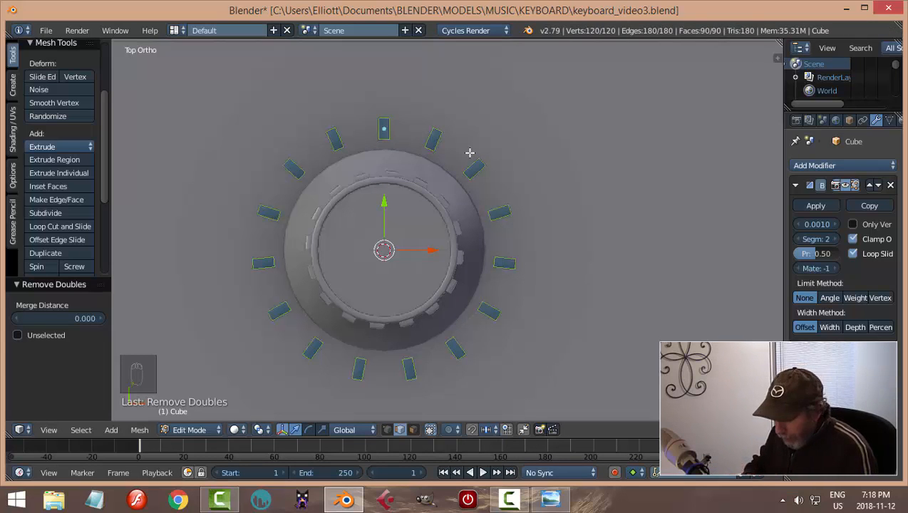
{"action": "key", "text": "ctrl+n"}
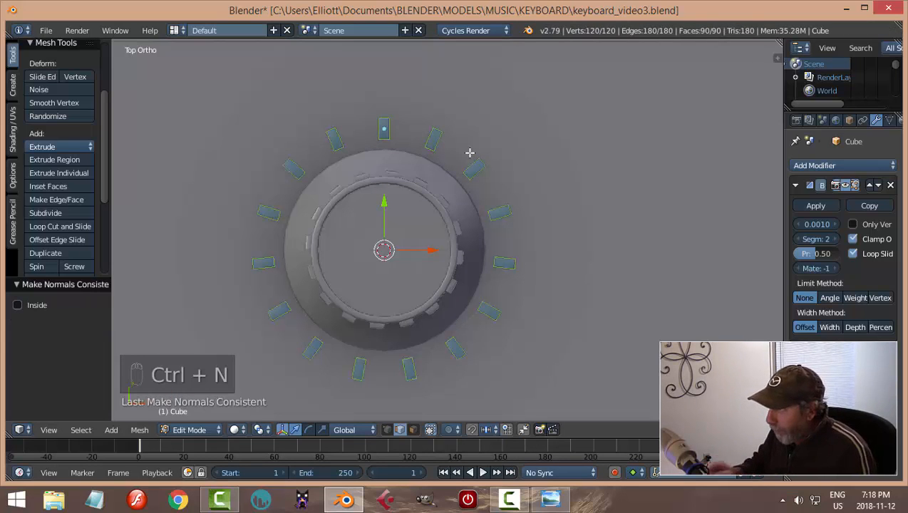
{"action": "key", "text": "a"}
{"action": "key", "text": "Tab"}
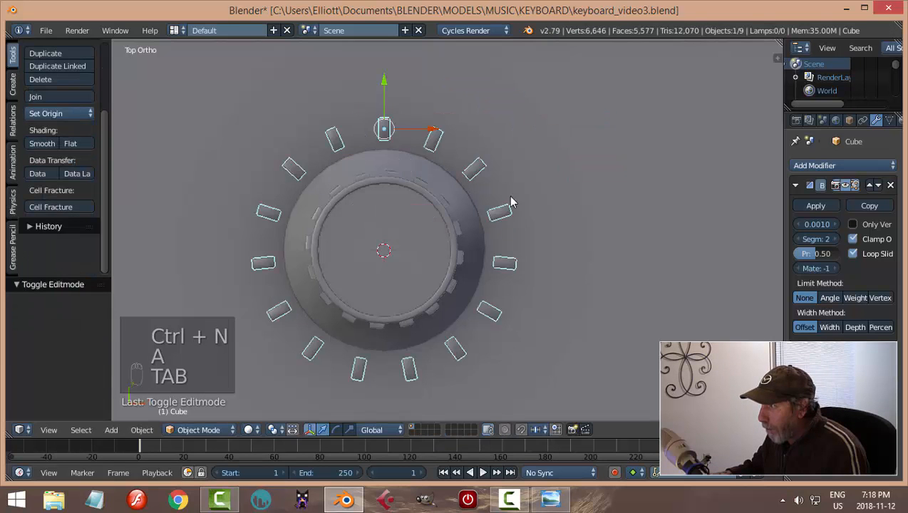
Lower the ring of markers slightly along Z into the panel and clear the selection
{"action": "scroll", "coordinate": [560, 219], "scroll_direction": "down", "scroll_amount": 2}
{"action": "key", "text": "a"}
{"action": "middle_click_drag", "start_coordinate": [560, 219], "coordinate": [536, 268]}
{"action": "scroll", "coordinate": [472, 192], "scroll_direction": "up", "scroll_amount": 3}
{"action": "right_click", "coordinate": [547, 241]}
{"action": "key", "text": "g"}
{"action": "key", "text": "z"}
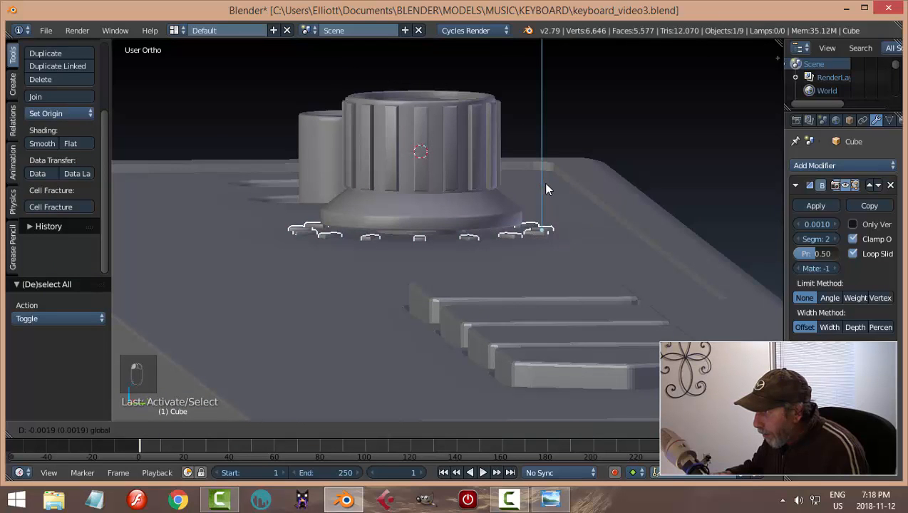
{"action": "left_click", "coordinate": [464, 230]}
{"action": "middle_click_drag", "start_coordinate": [465, 230], "coordinate": [502, 271]}
{"action": "key", "text": "a"}
{"action": "scroll", "coordinate": [474, 238], "scroll_direction": "down", "scroll_amount": 4}
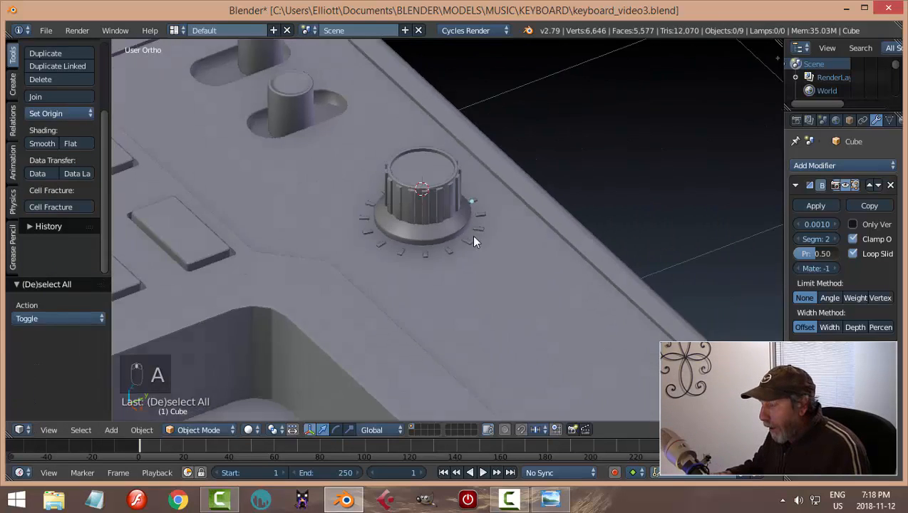
Apply the Bevel modifier on the ring of markers
{"action": "middle_click_drag", "start_coordinate": [475, 239], "coordinate": [431, 251]}
{"action": "middle_click_drag", "start_coordinate": [432, 294], "coordinate": [493, 236]}
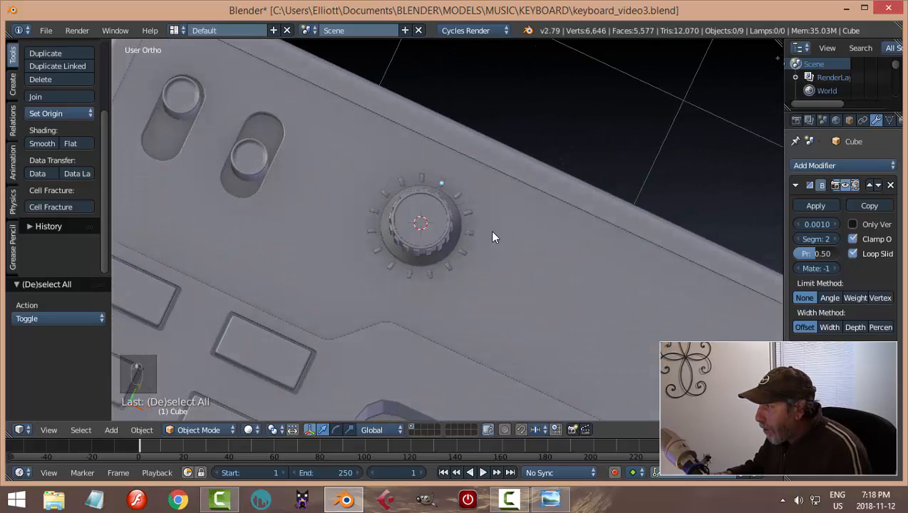
{"action": "right_click", "coordinate": [462, 216]}
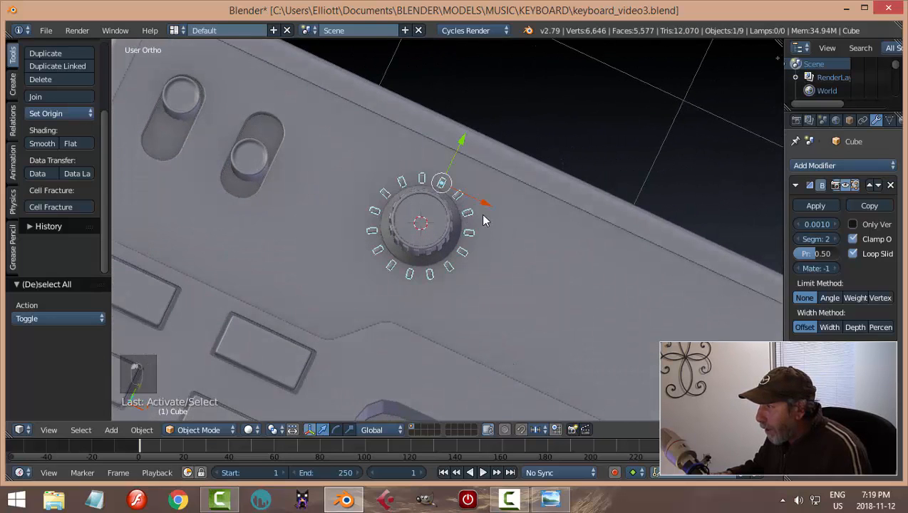
{"action": "left_click", "coordinate": [815, 206]}
{"action": "scroll", "coordinate": [525, 248], "scroll_direction": "up", "scroll_amount": 3}
Join the knob and the surrounding ring of markers into one object
{"action": "right_click", "coordinate": [426, 223]}
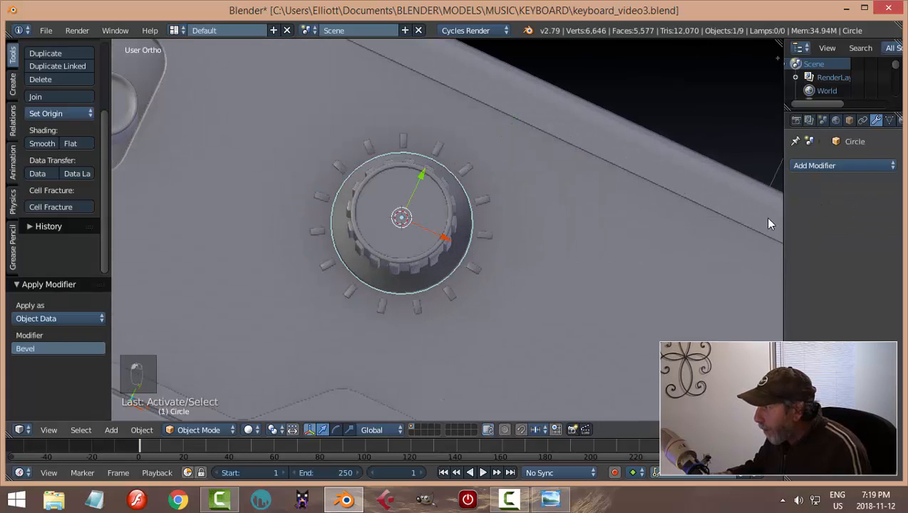
{"action": "middle_click_drag", "start_coordinate": [538, 261], "coordinate": [514, 205]}
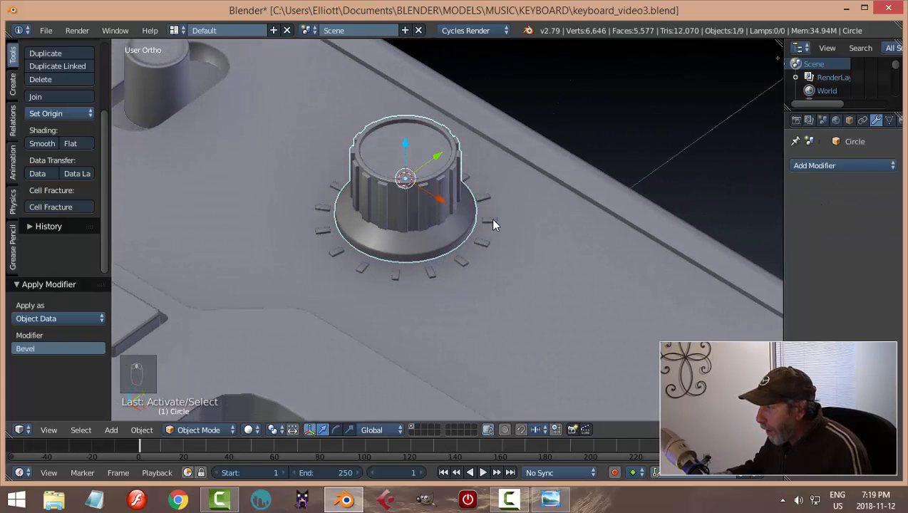
{"action": "right_click", "coordinate": [490, 219], "text": "shift"}
{"action": "key", "text": "ctrl+j"}
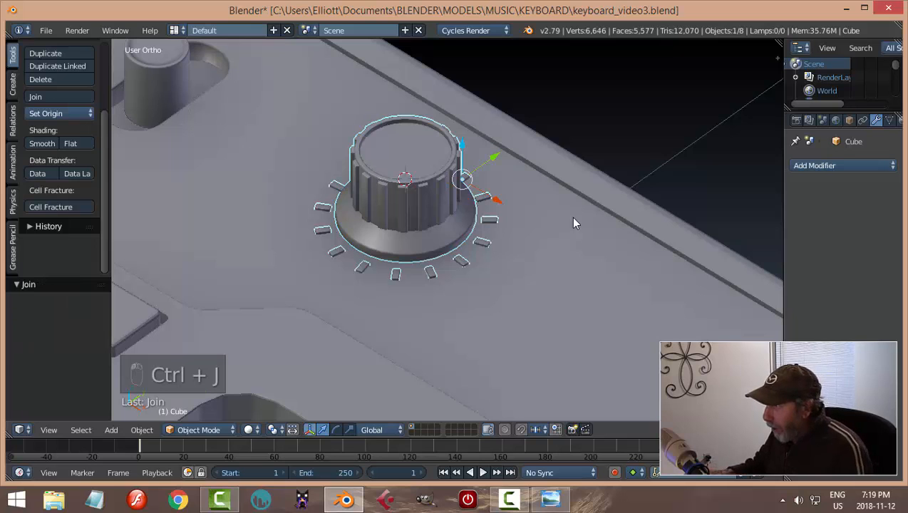
In a wireframe top view, set the joined knob's origin to its geometry
{"action": "key", "text": "KP_7"}
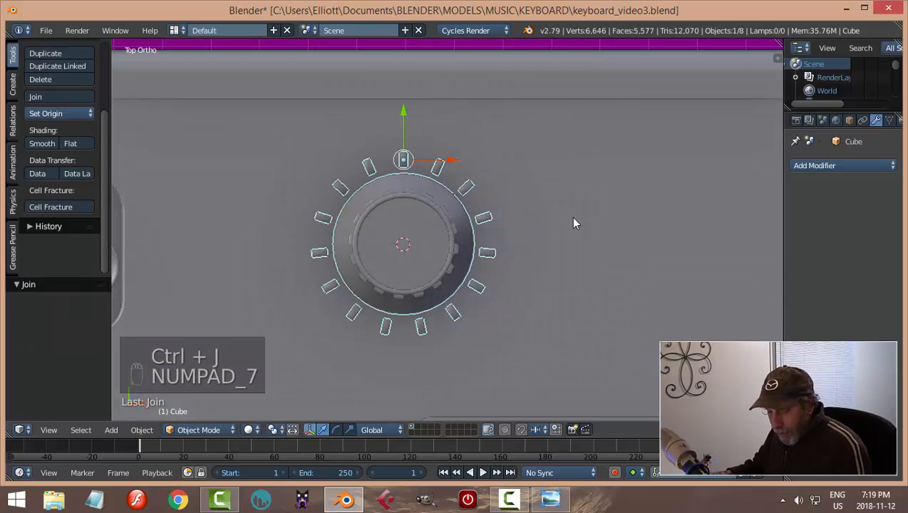
{"action": "key", "text": "z"}
{"action": "left_click", "coordinate": [663, 218]}
{"action": "scroll", "coordinate": [539, 246], "scroll_direction": "down", "scroll_amount": 3}
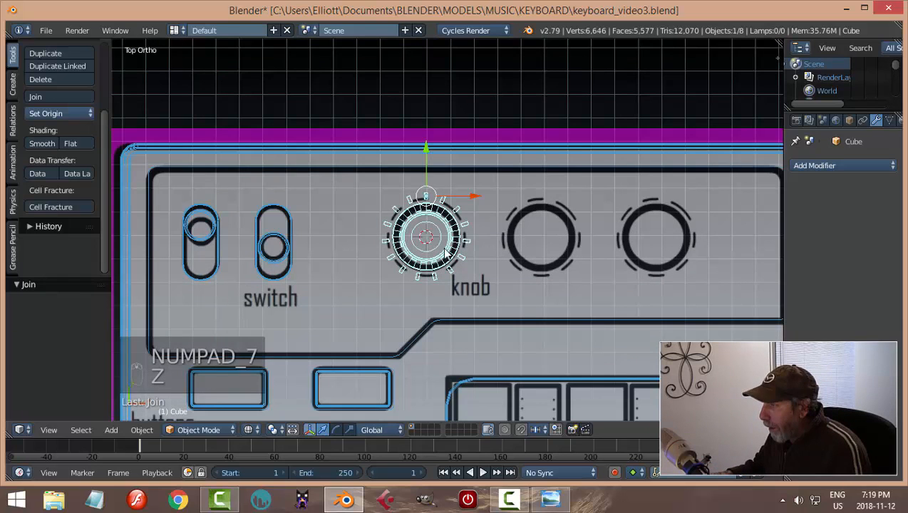
{"action": "left_click", "coordinate": [60, 113]}
{"action": "left_click", "coordinate": [95, 145]}
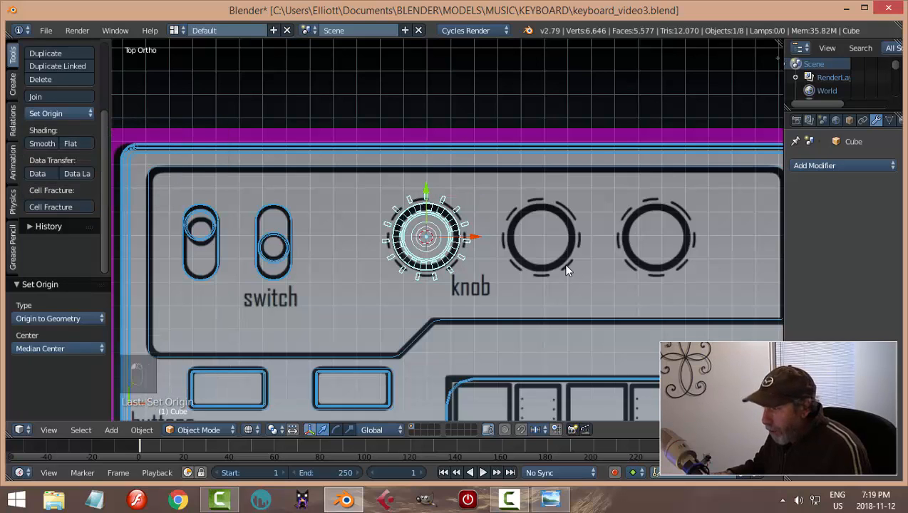
Duplicate the knob twice along X, about 0.49 units apart, onto the two remaining knob circles of the reference, and clear the selection
{"action": "key", "text": "shift+d"}
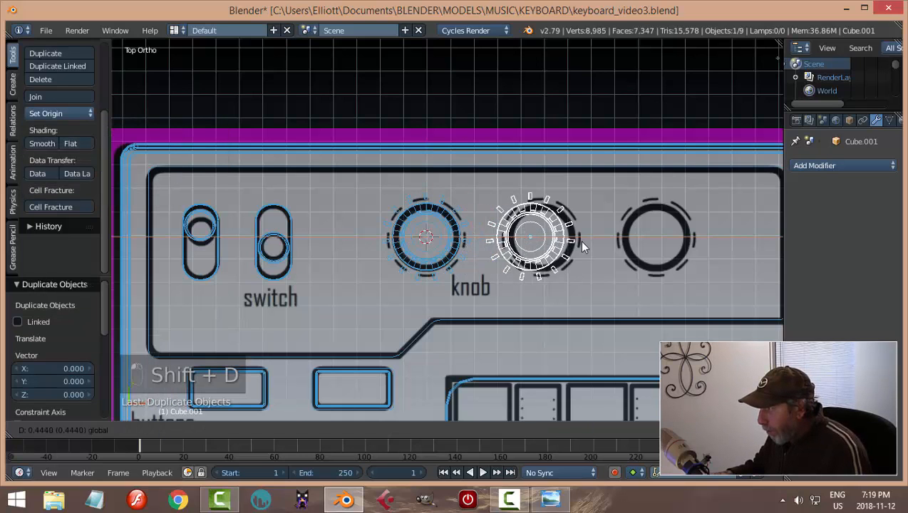
{"action": "left_click", "coordinate": [588, 241]}
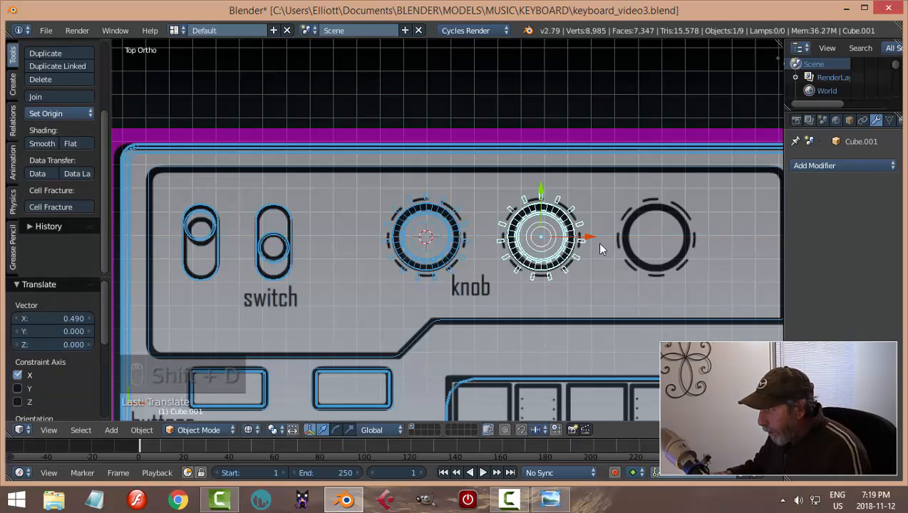
{"action": "key", "text": "shift+d"}
{"action": "key", "text": "x"}
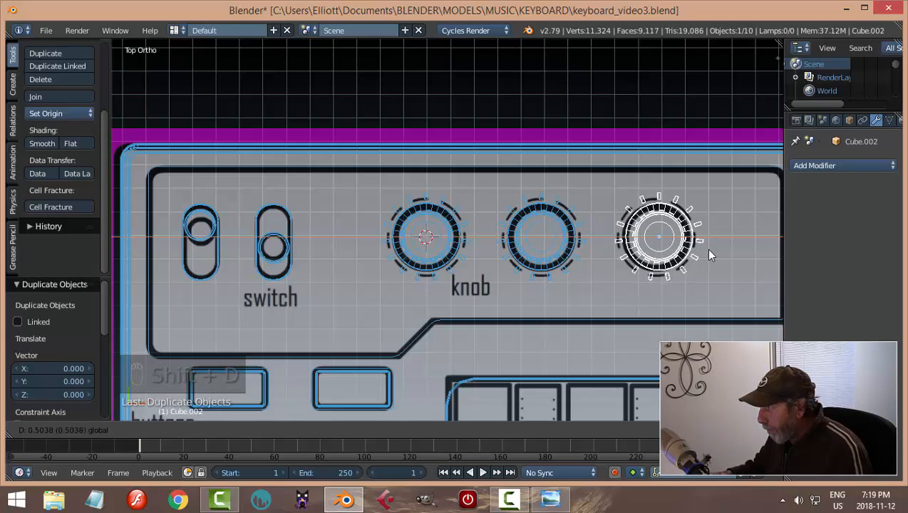
{"action": "left_click", "coordinate": [706, 250]}
{"action": "key", "text": "a"}
Show the keyboard in solid shading and save the file
{"action": "key", "text": "z"}
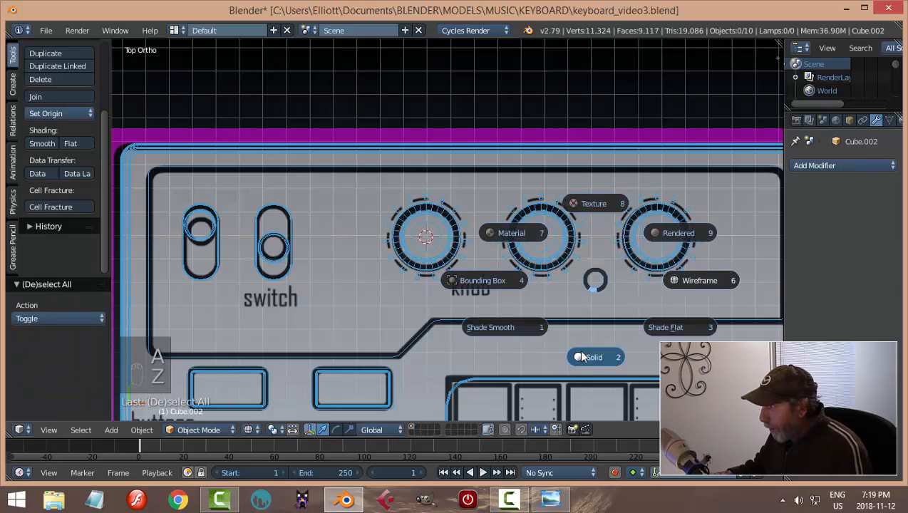
{"action": "left_click", "coordinate": [579, 354]}
{"action": "middle_click_drag", "start_coordinate": [567, 347], "coordinate": [606, 300]}
{"action": "scroll", "coordinate": [574, 312], "scroll_direction": "down", "scroll_amount": 2}
{"action": "key", "text": "ctrl+s"}
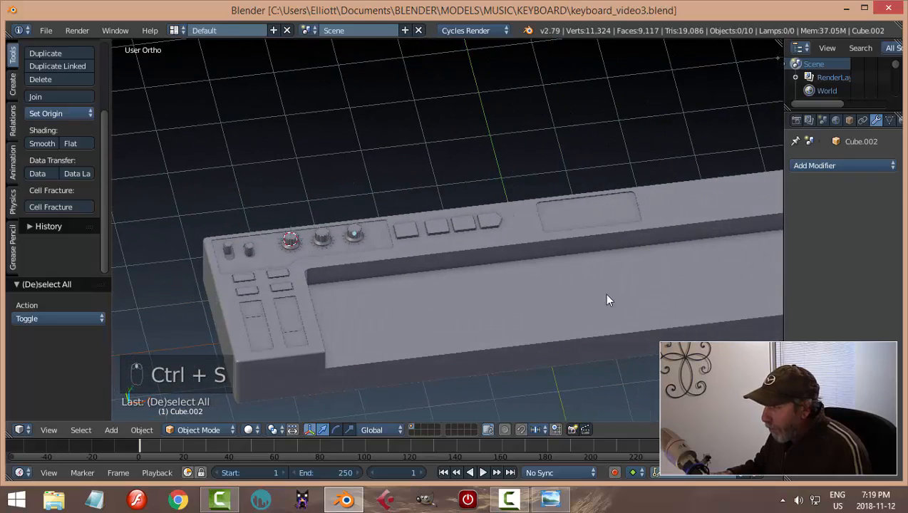
In a wireframe top view, place the 3D cursor at the centre of the left speaker outline and add a mesh circle there
{"action": "scroll", "coordinate": [462, 312], "scroll_direction": "up", "scroll_amount": 3}
{"action": "middle_click_drag", "start_coordinate": [462, 307], "coordinate": [557, 305], "text": "shift"}
{"action": "mouse_move", "coordinate": [428, 305]}
{"action": "middle_mouse_down"}
{"action": "mouse_move", "coordinate": [417, 339]}
{"action": "mouse_move", "coordinate": [416, 300]}
{"action": "middle_mouse_up"}
{"action": "middle_click_drag", "start_coordinate": [510, 293], "coordinate": [400, 310], "text": "shift"}
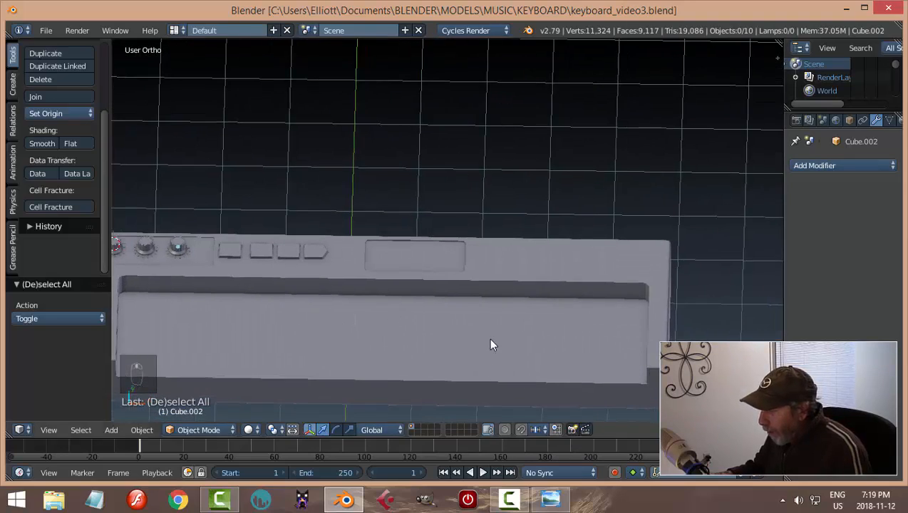
{"action": "key", "text": "KP_7"}
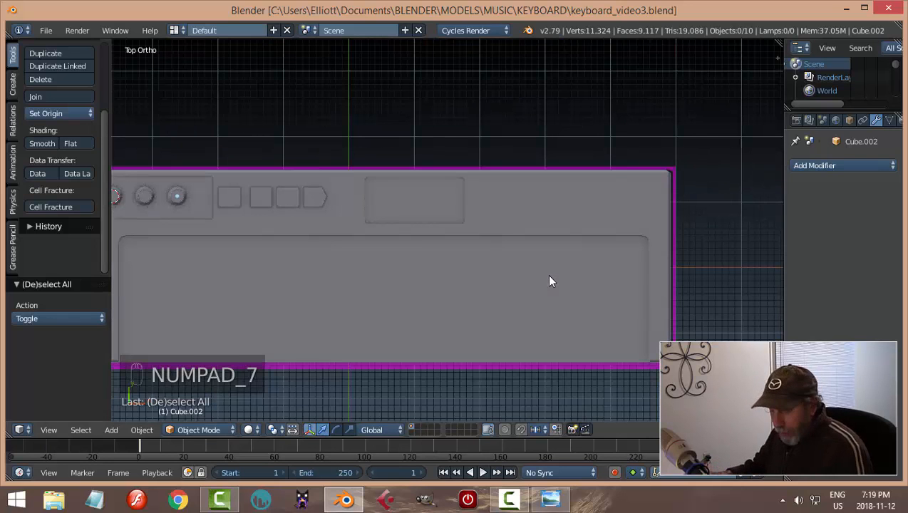
{"action": "key", "text": "z"}
{"action": "left_click", "coordinate": [637, 281]}
{"action": "scroll", "coordinate": [636, 257], "scroll_direction": "up", "scroll_amount": 4}
{"action": "middle_click_drag", "start_coordinate": [635, 228], "coordinate": [432, 249], "text": "shift"}
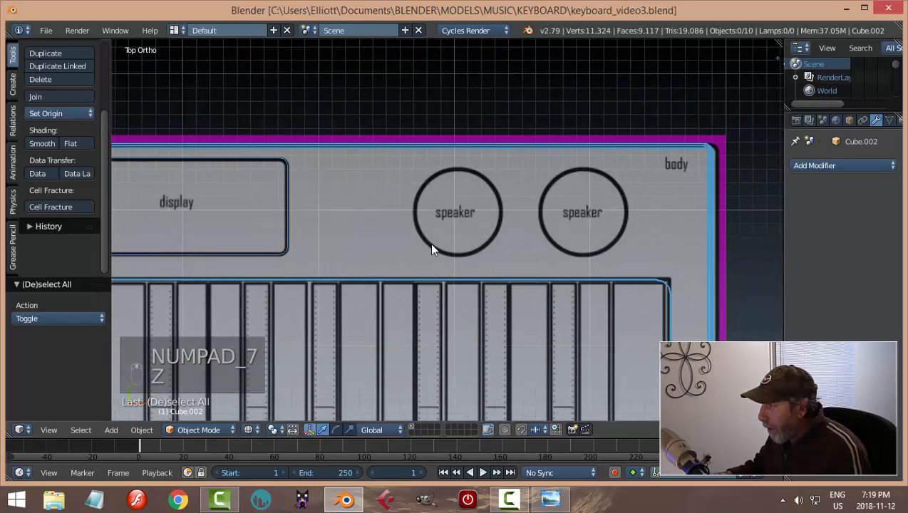
{"action": "left_click", "coordinate": [454, 208]}
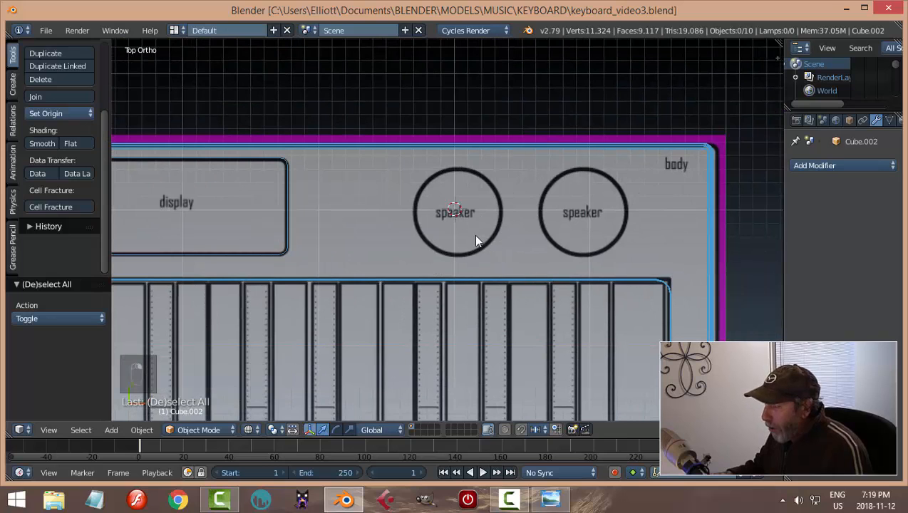
{"action": "key", "text": "shift+a"}
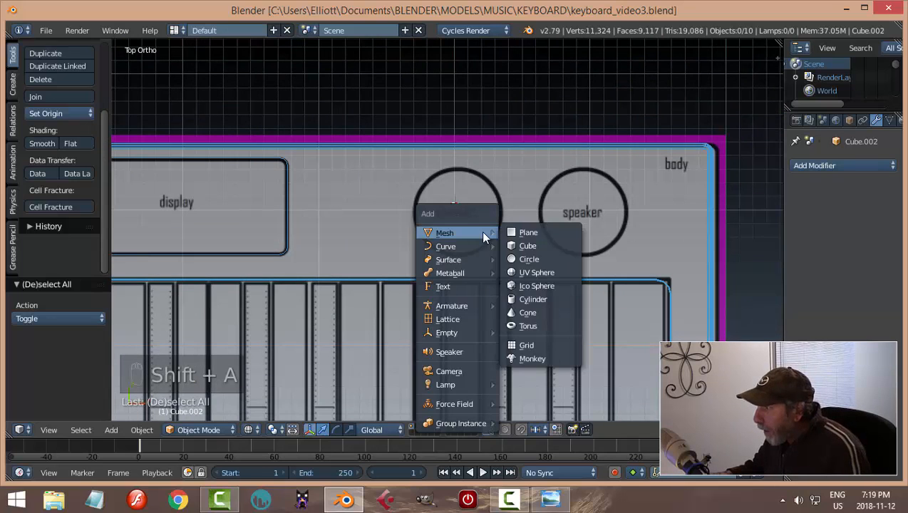
{"action": "left_click", "coordinate": [549, 256]}
Scale the circle in Edit Mode to about 0.312, close to the size of the left speaker outline
{"action": "key", "text": "Tab"}
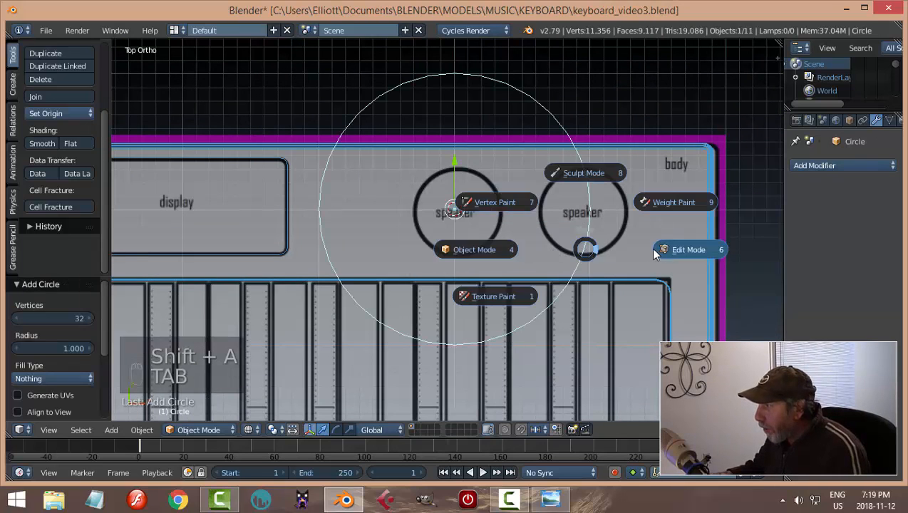
{"action": "key", "text": "s"}
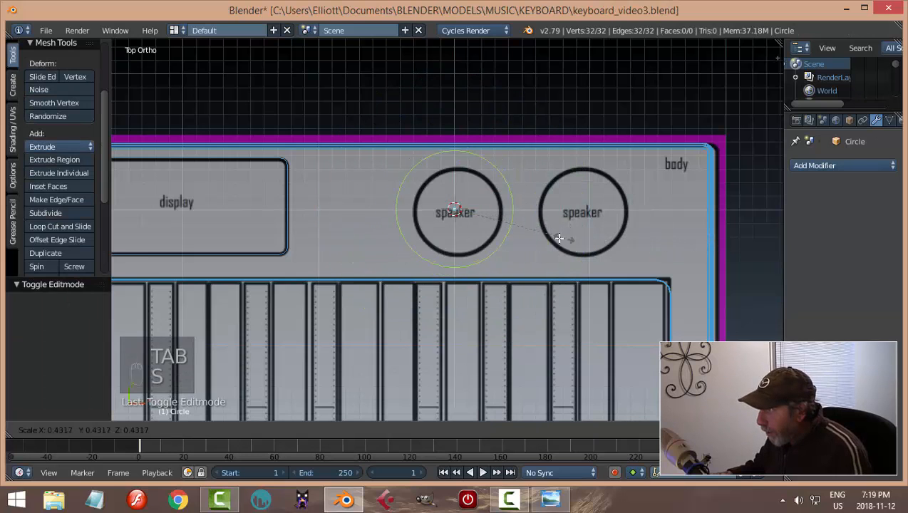
{"action": "left_click", "coordinate": [531, 235]}
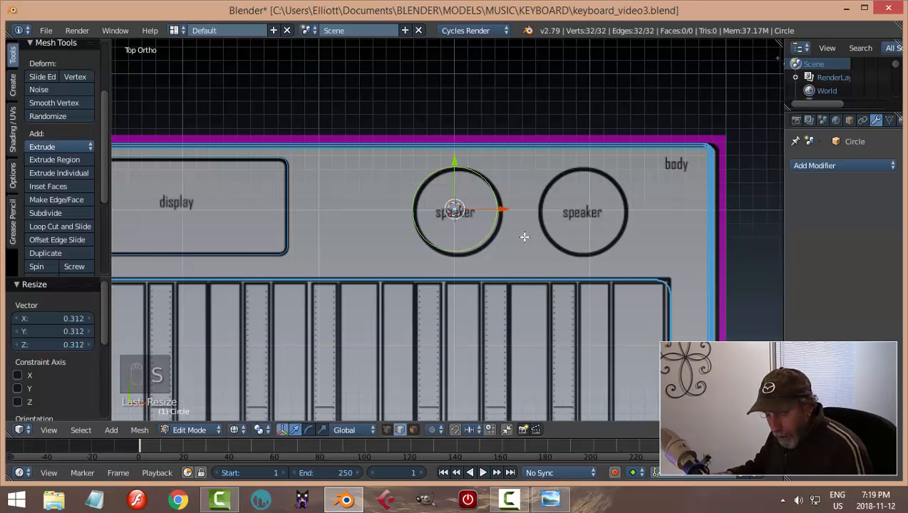
{"action": "key", "text": "ctrl+Tab"}
{"action": "left_click", "coordinate": [525, 237]}
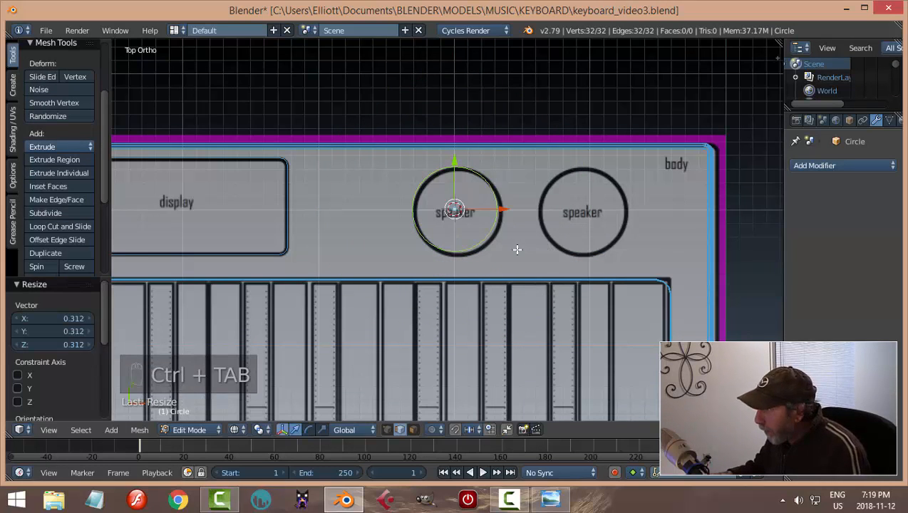
Align the circle with the outer edge of the left speaker outline, nudging it in X and Y and enlarging it by about 1.047
{"action": "scroll", "coordinate": [519, 251], "scroll_direction": "up", "scroll_amount": 4}
{"action": "key", "text": "g"}
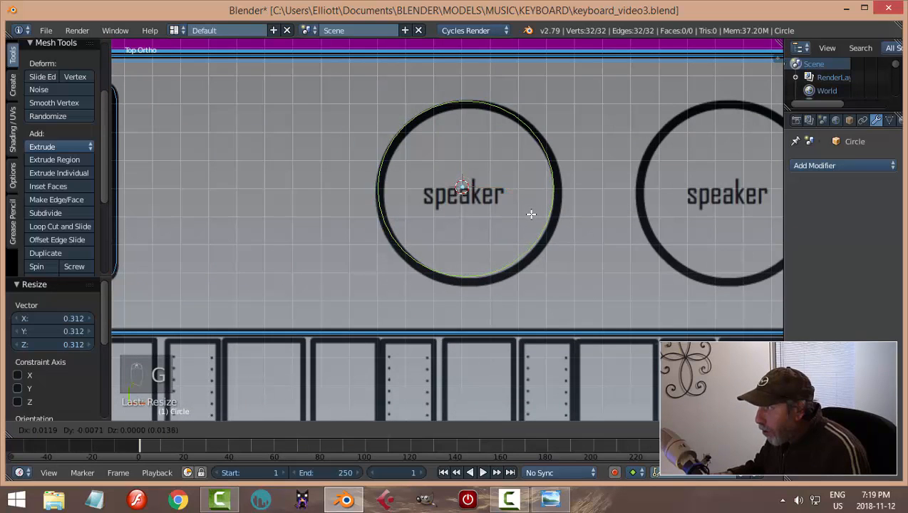
{"action": "left_click", "coordinate": [533, 217]}
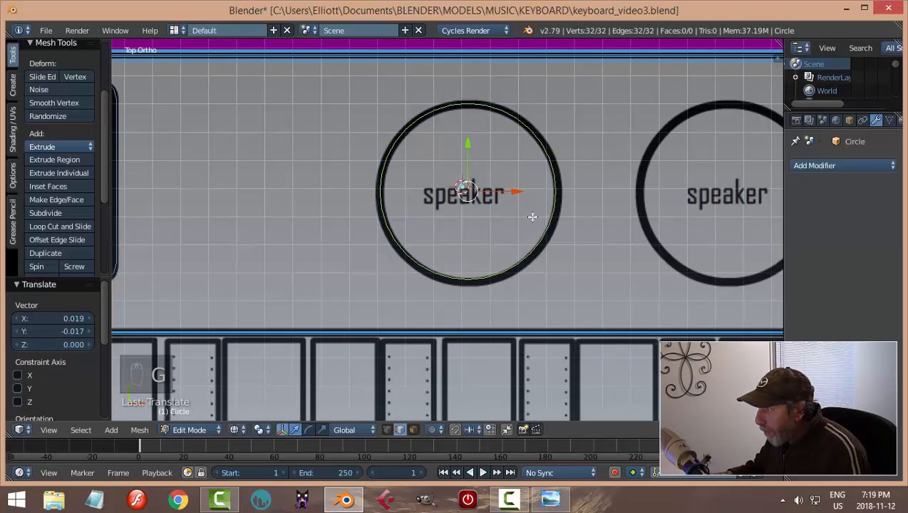
{"action": "key", "text": "s"}
{"action": "left_click", "coordinate": [533, 217]}
{"action": "key", "text": "g"}
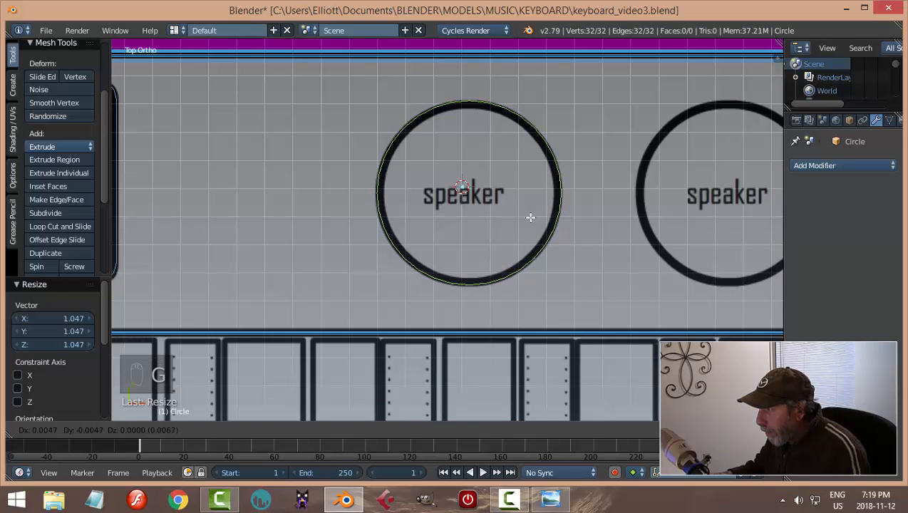
{"action": "left_click", "coordinate": [529, 217]}
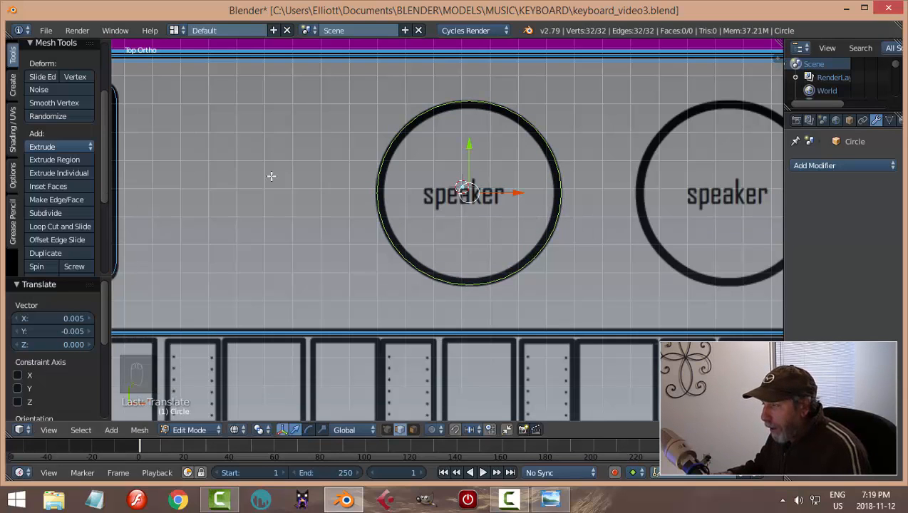
In Object Mode, set the speaker circle's origin to its geometry and snap the 3D cursor to it
{"action": "key", "text": "Tab"}
{"action": "left_click", "coordinate": [179, 176]}
{"action": "left_click", "coordinate": [45, 115]}
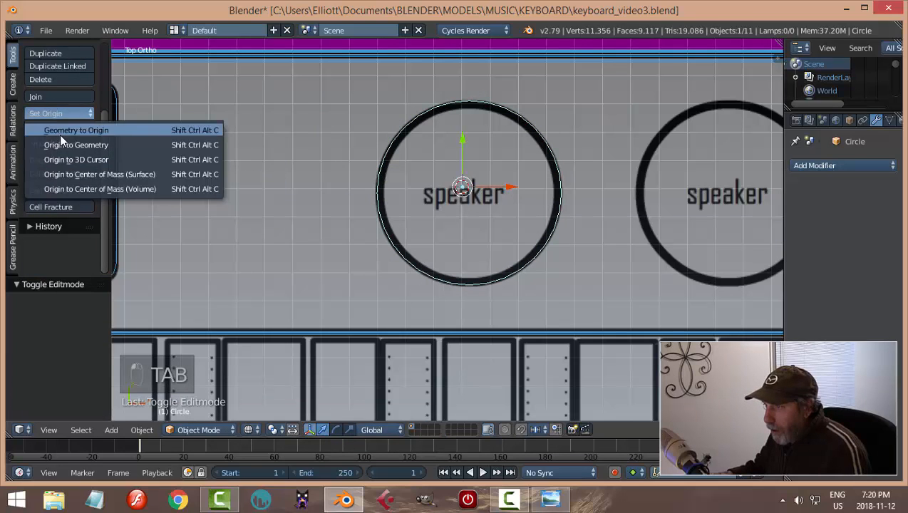
{"action": "left_click", "coordinate": [60, 142]}
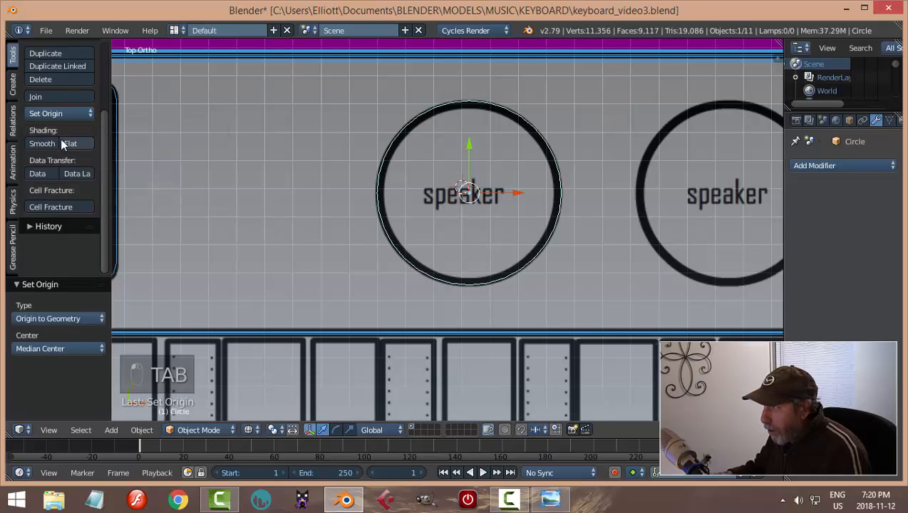
{"action": "key", "text": "shift+s"}
{"action": "left_click", "coordinate": [491, 230]}
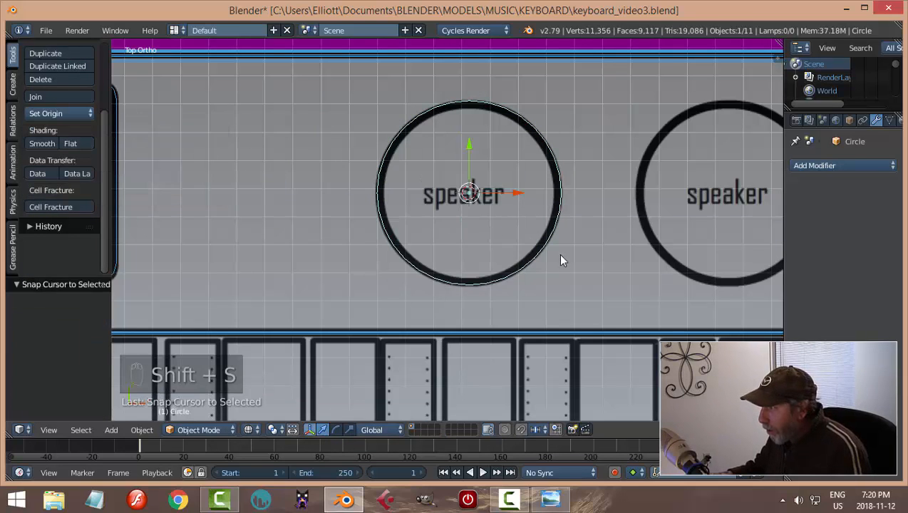
Fill the speaker circle with a face and extrude it up about 0.318, leaving the cylinder deselected in solid shading
{"action": "middle_click_drag", "start_coordinate": [557, 253], "coordinate": [584, 352]}
{"action": "key", "text": "KP_Decimal"}
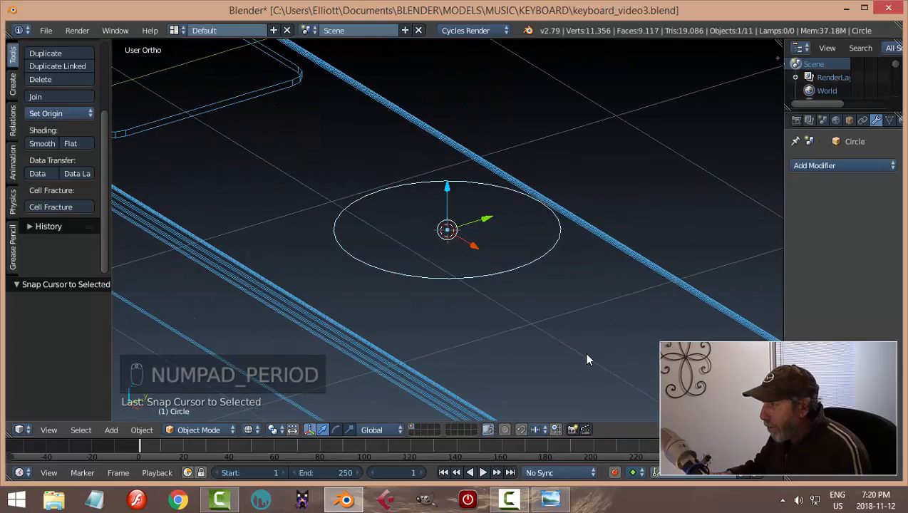
{"action": "key", "text": "Tab"}
{"action": "left_click", "coordinate": [656, 349]}
{"action": "middle_click_drag", "start_coordinate": [512, 323], "coordinate": [627, 314]}
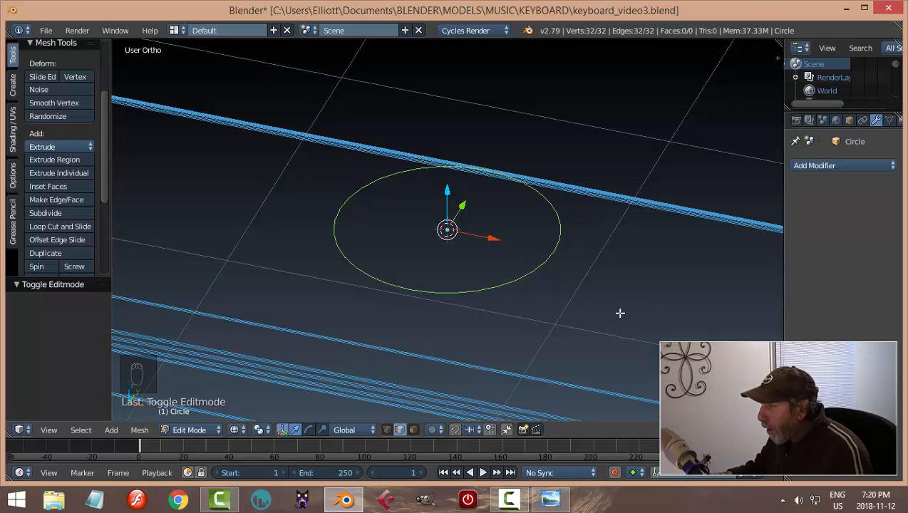
{"action": "key", "text": "f"}
{"action": "middle_click_drag", "start_coordinate": [622, 340], "coordinate": [596, 322]}
{"action": "key", "text": "e"}
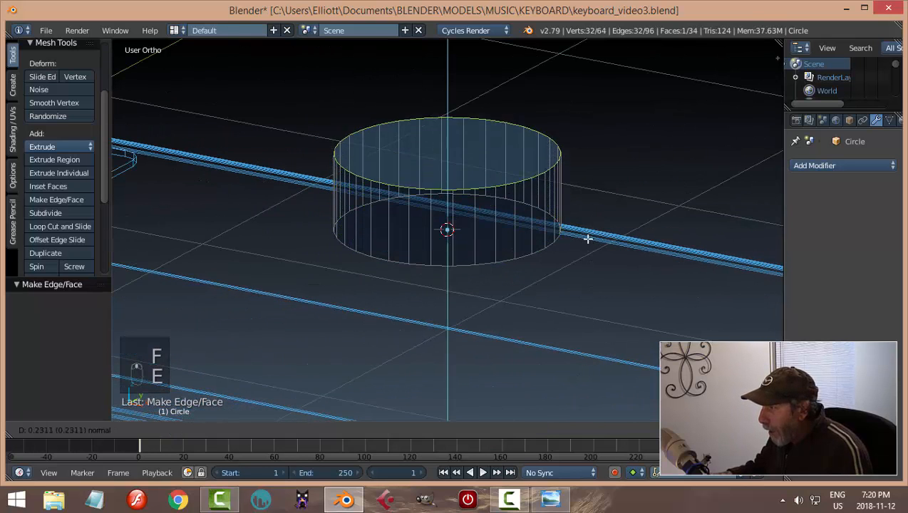
{"action": "left_click", "coordinate": [588, 217]}
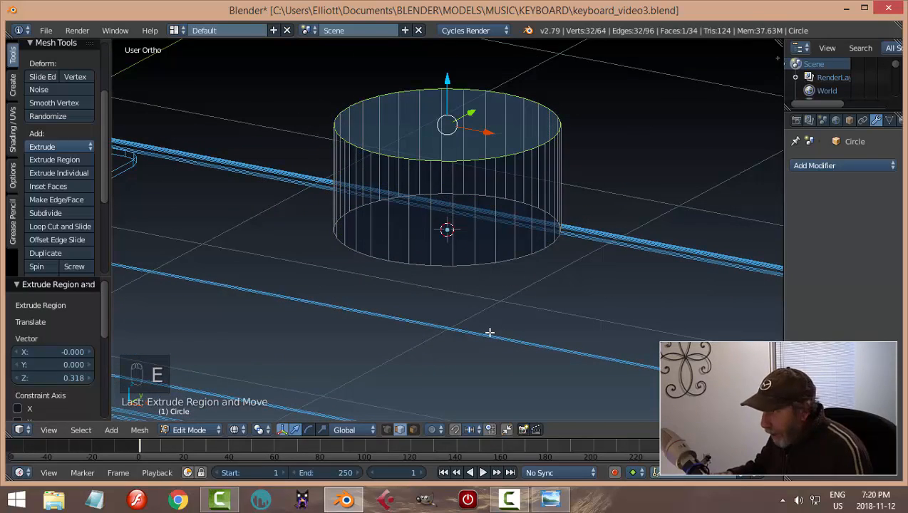
{"action": "key", "text": "a"}
{"action": "key", "text": "z"}
{"action": "left_click", "coordinate": [487, 423]}
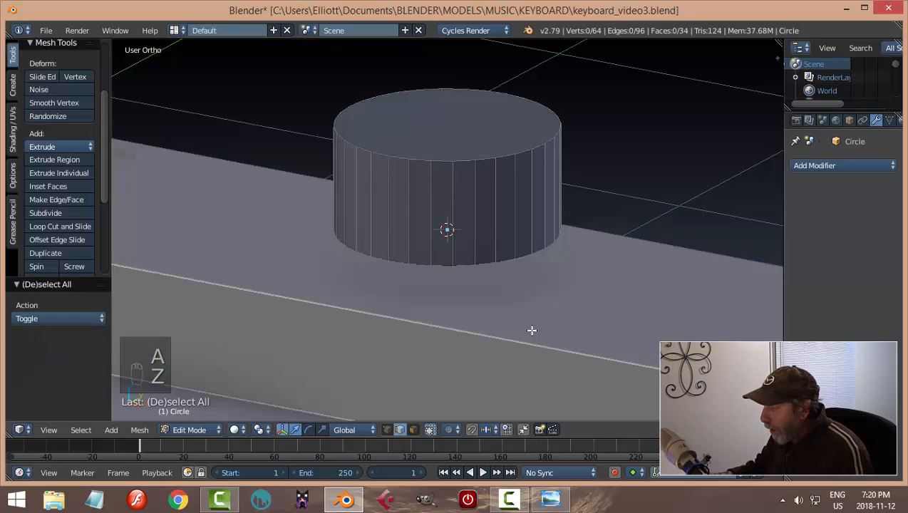
Try to bevel the cylinder's bottom edge loop with 5 segments and an amount of about 0.041
{"action": "scroll", "coordinate": [531, 330], "scroll_direction": "down", "scroll_amount": 3}
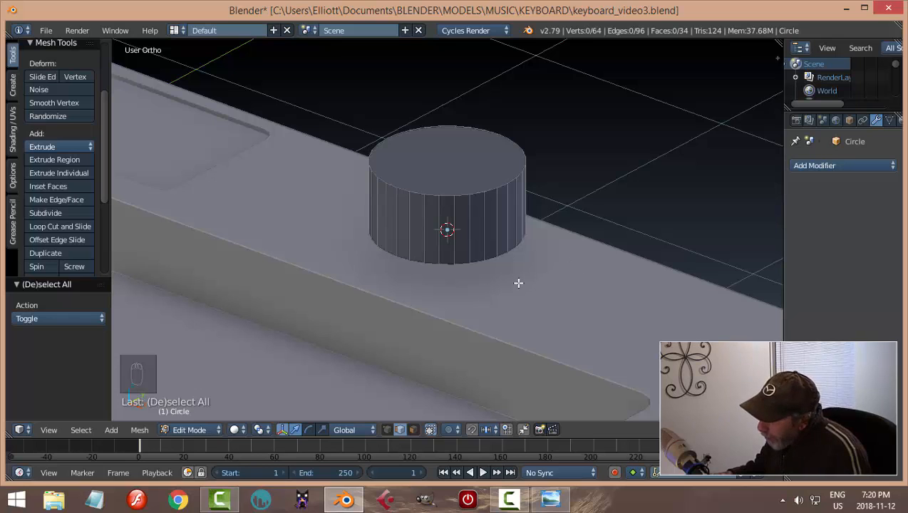
{"action": "scroll", "coordinate": [509, 296], "scroll_direction": "up", "scroll_amount": 3}
{"action": "right_click", "coordinate": [491, 274], "text": "alt"}
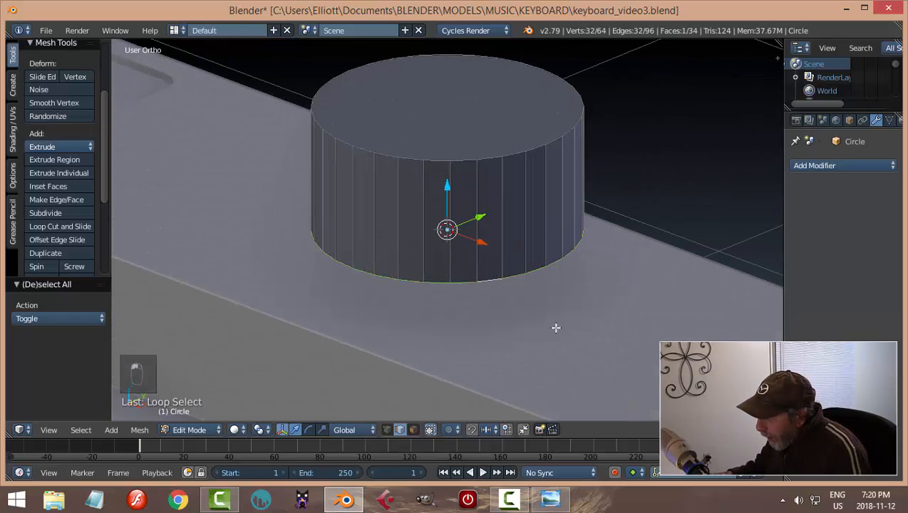
{"action": "key", "text": "ctrl+b"}
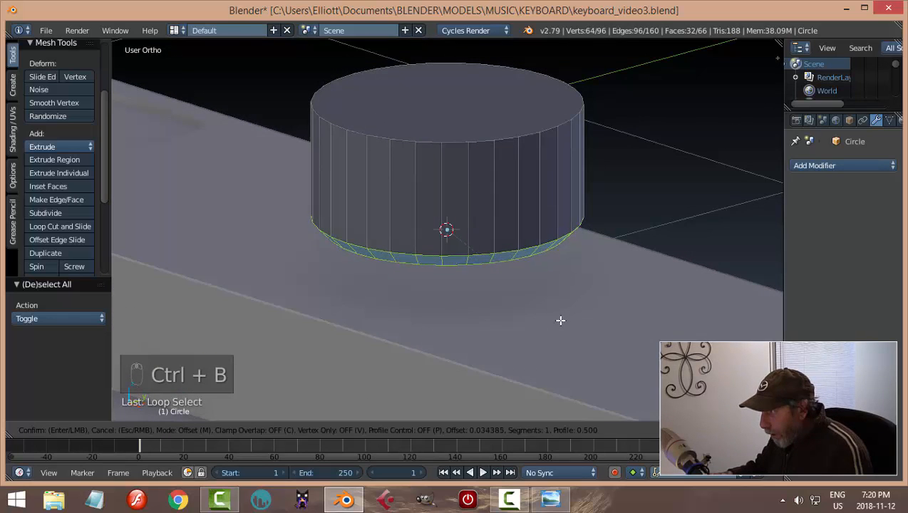
{"action": "scroll", "coordinate": [563, 322], "scroll_direction": "up", "scroll_amount": 1}
{"action": "left_click", "coordinate": [562, 322]}
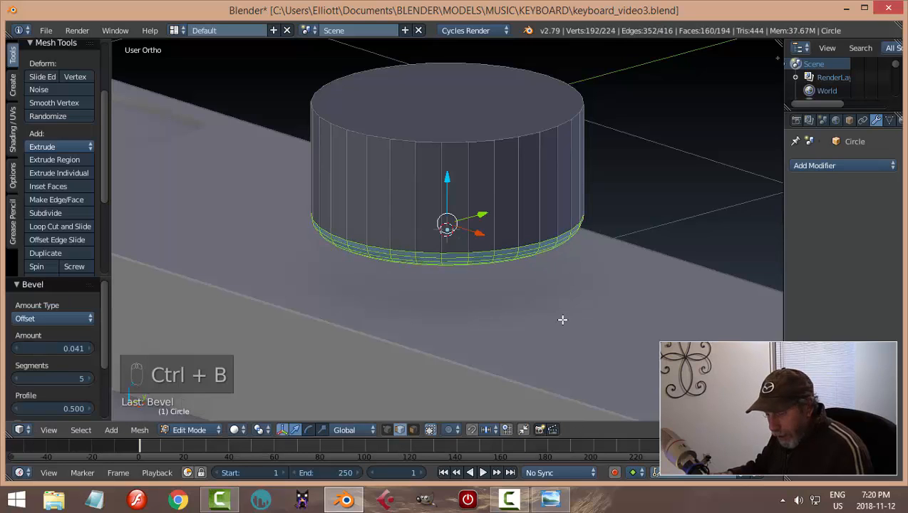
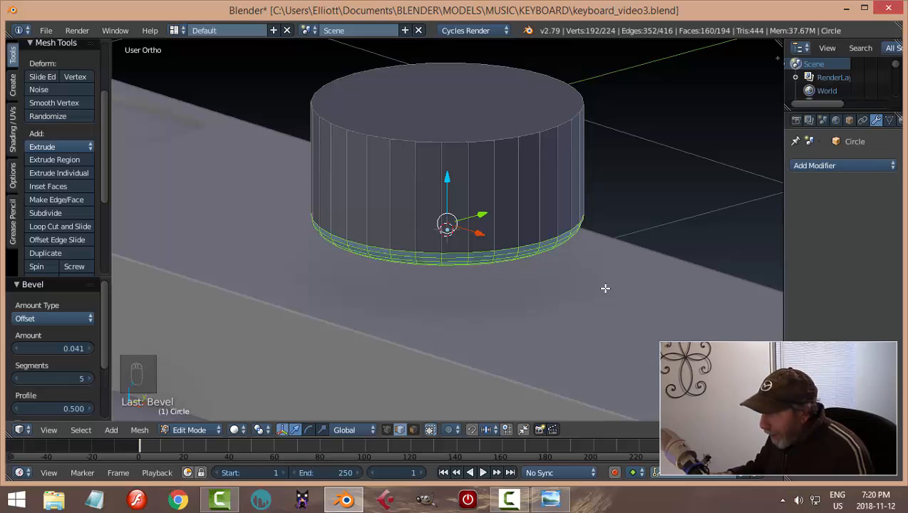
{"action": "key", "text": "ctrl+z"}
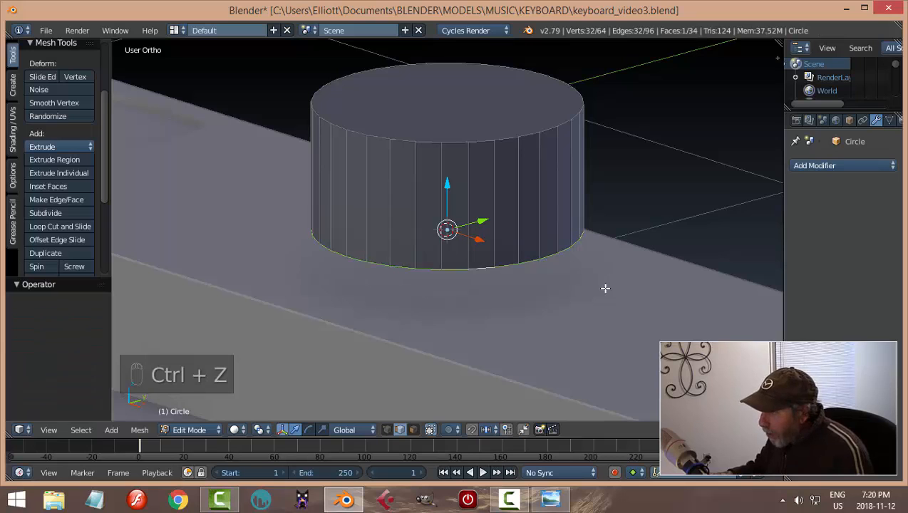
Return to Object Mode and lower the speaker cylinder about 0.198 along Z so its base sinks into the keyboard body
{"action": "key", "text": "a"}
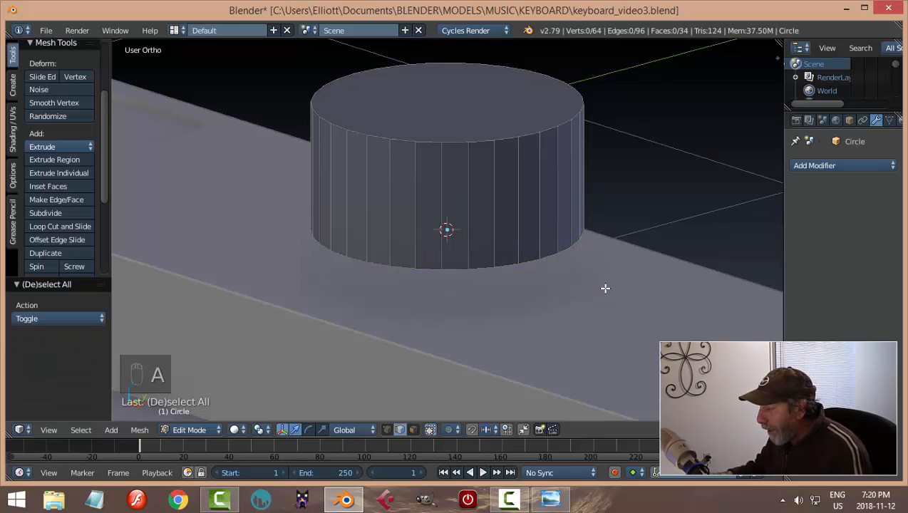
{"action": "key", "text": "Tab"}
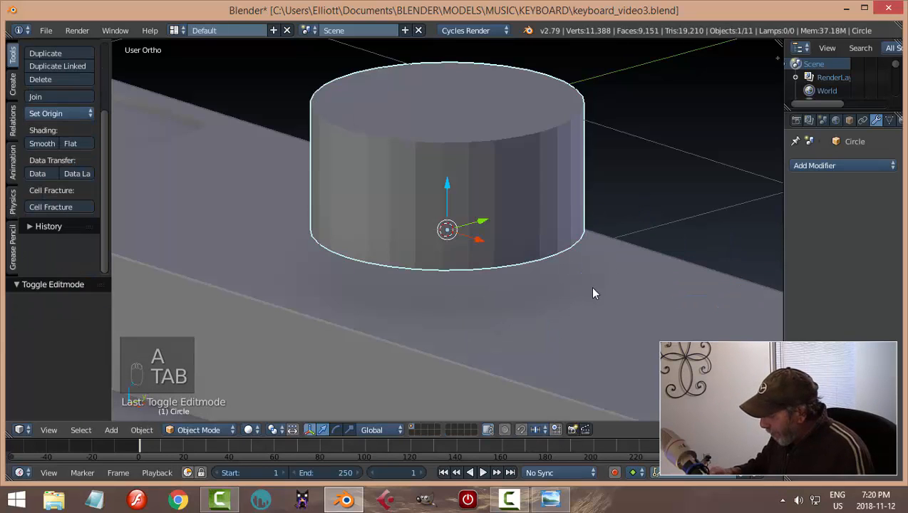
{"action": "key", "text": "KP_7"}
{"action": "scroll", "coordinate": [593, 293], "scroll_direction": "down", "scroll_amount": 4}
{"action": "scroll", "coordinate": [593, 293], "scroll_direction": "down", "scroll_amount": 1}
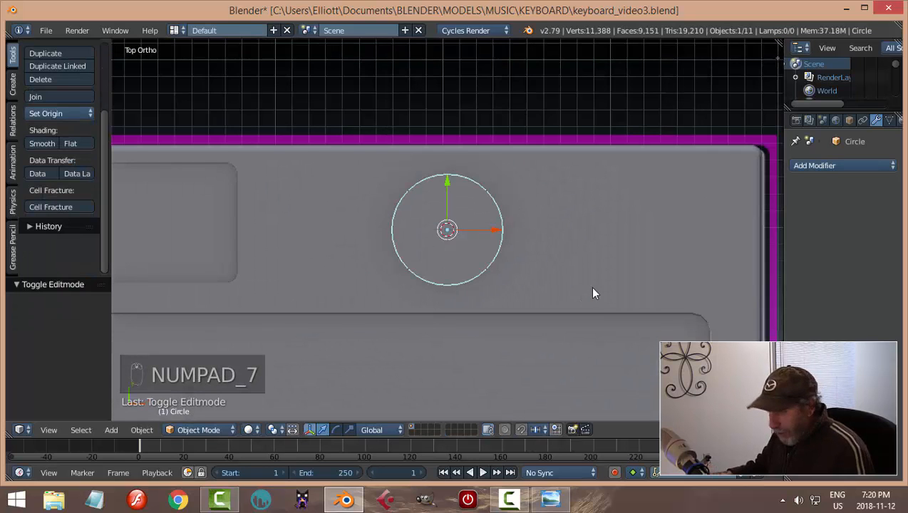
{"action": "key", "text": "KP_3"}
{"action": "key", "text": "z"}
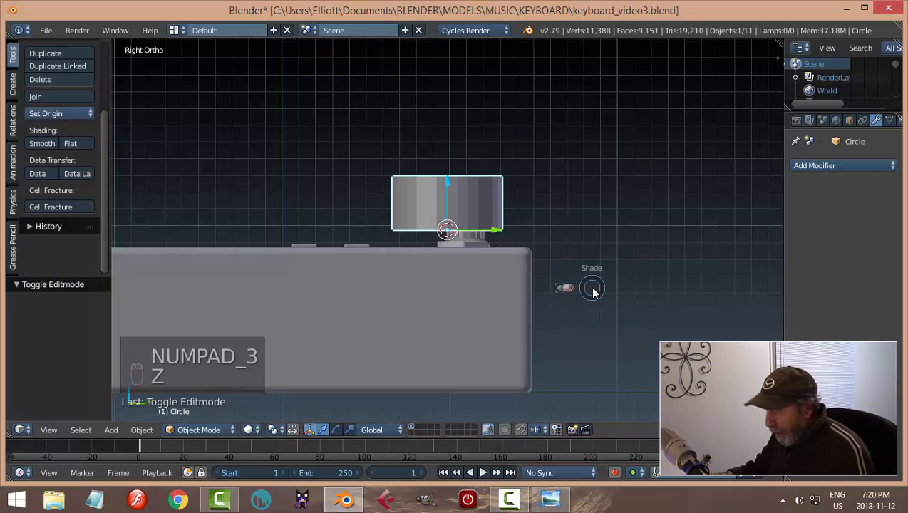
{"action": "left_click", "coordinate": [674, 298]}
{"action": "scroll", "coordinate": [467, 203], "scroll_direction": "up", "scroll_amount": 3}
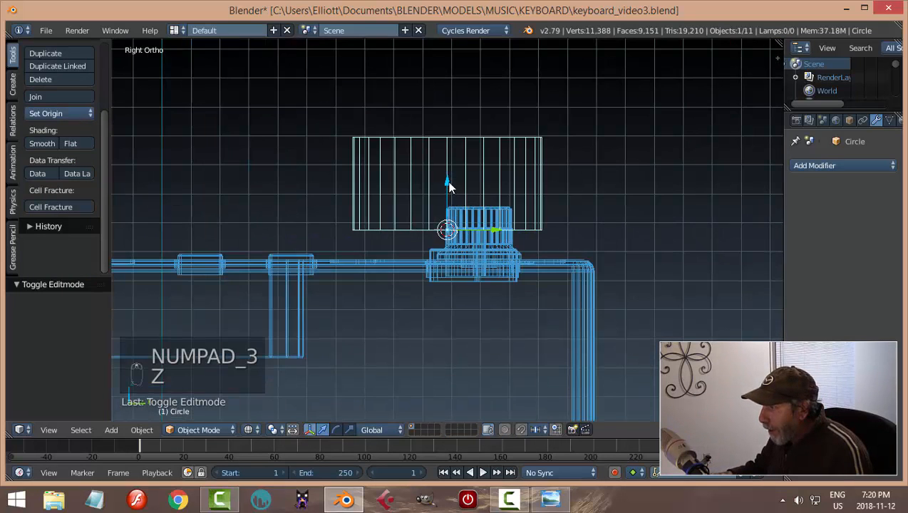
{"action": "left_click_drag", "start_coordinate": [449, 186], "coordinate": [455, 243]}
{"action": "scroll", "coordinate": [487, 282], "scroll_direction": "up", "scroll_amount": 2}
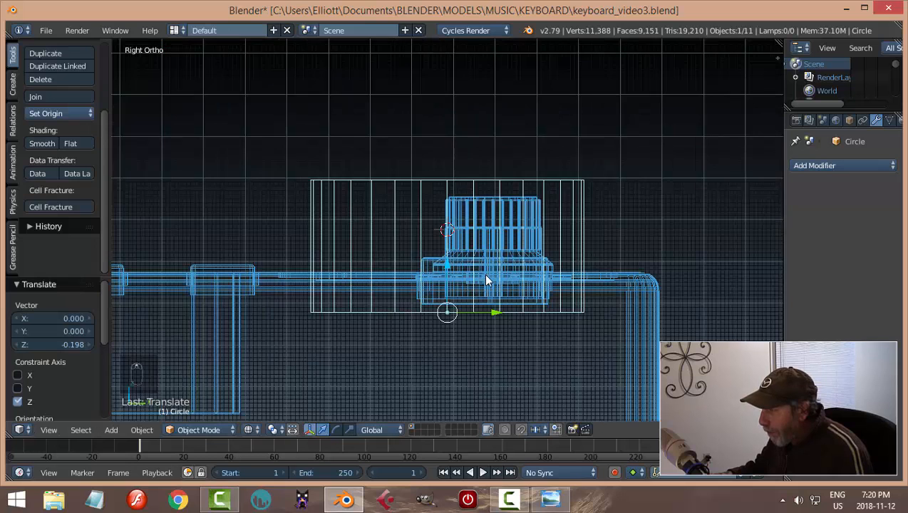
Duplicate the cylinder and move the copy about 0.927 along X onto the right speaker outline
{"action": "scroll", "coordinate": [502, 296], "scroll_direction": "down", "scroll_amount": 1}
{"action": "key", "text": "KP_7"}
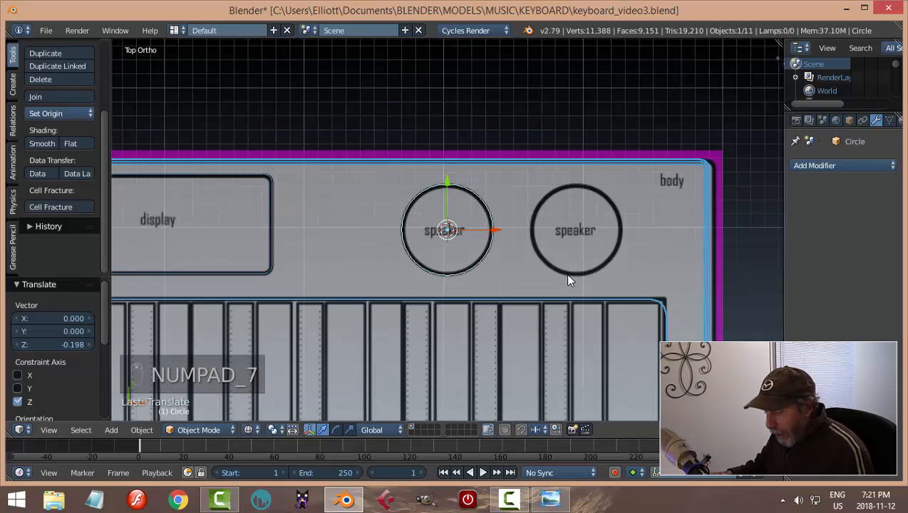
{"action": "key", "text": "shift+d"}
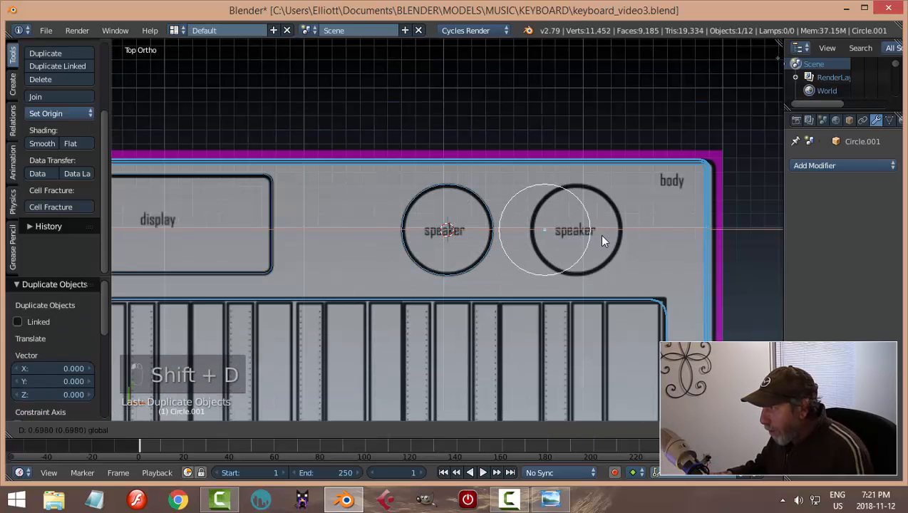
{"action": "key", "text": "x"}
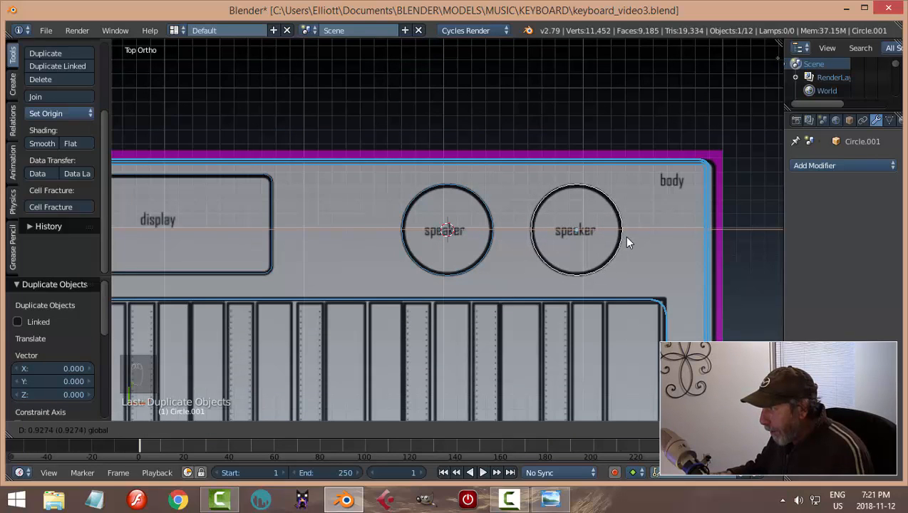
{"action": "left_click", "coordinate": [624, 235]}
Join the two speaker cylinders, set the joined object's origin to its geometry, and show the scene in solid shading
{"action": "right_click", "coordinate": [487, 204], "text": "shift"}
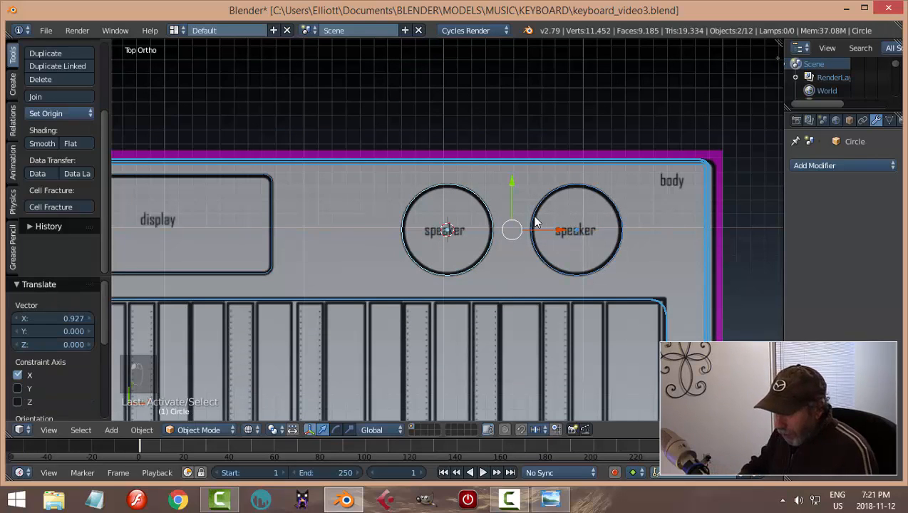
{"action": "key", "text": "ctrl+j"}
{"action": "left_click", "coordinate": [61, 113]}
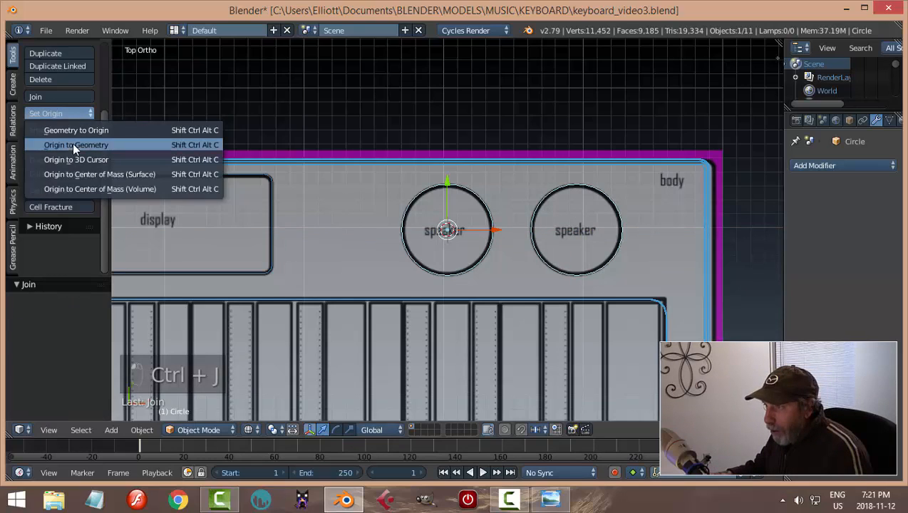
{"action": "left_click", "coordinate": [72, 142]}
{"action": "key", "text": "z"}
{"action": "middle_click_drag", "start_coordinate": [646, 349], "coordinate": [523, 251]}
{"action": "key", "text": "z"}
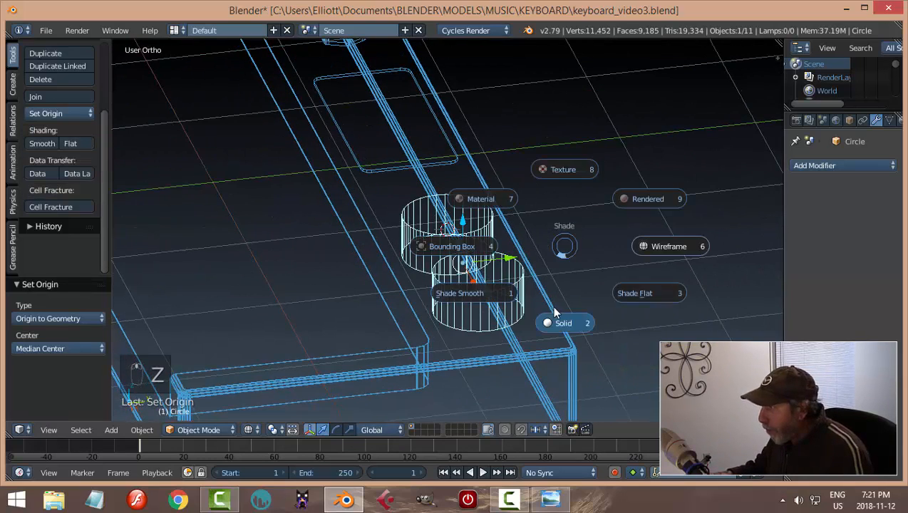
{"action": "left_click", "coordinate": [553, 313]}
Add a Boolean modifier to the keyboard body, set to Difference with the Circle object, and apply it
{"action": "mouse_move", "coordinate": [524, 314]}
{"action": "middle_mouse_down"}
{"action": "mouse_move", "coordinate": [535, 285]}
{"action": "mouse_move", "coordinate": [431, 177]}
{"action": "middle_mouse_up"}
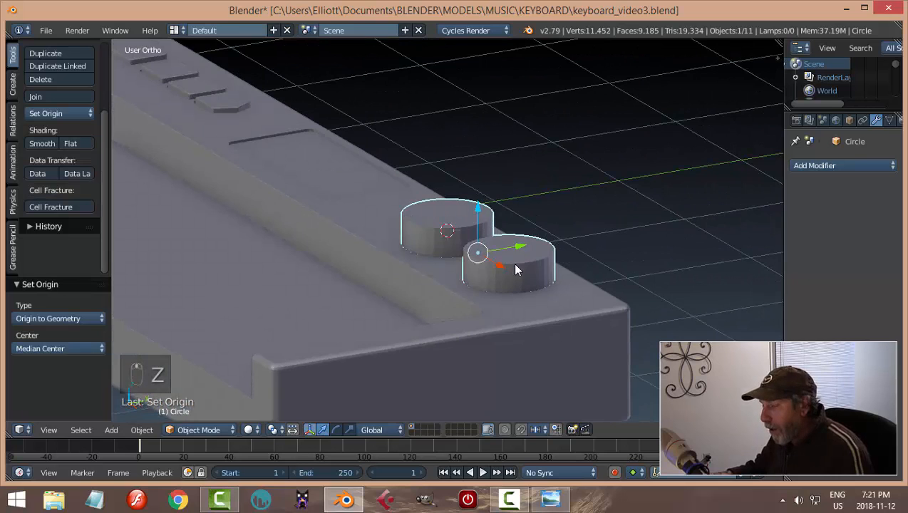
{"action": "middle_click_drag", "start_coordinate": [517, 269], "coordinate": [563, 317]}
{"action": "right_click", "coordinate": [562, 318]}
{"action": "left_click", "coordinate": [829, 167]}
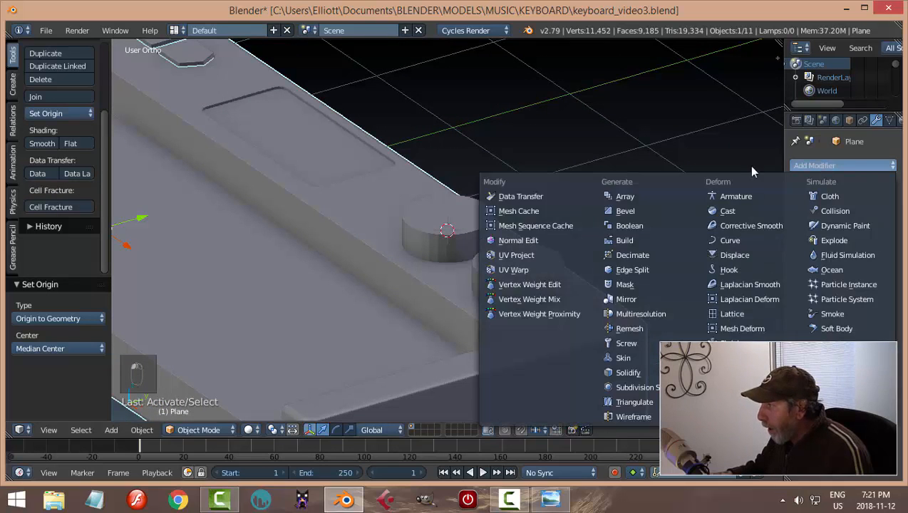
{"action": "left_click", "coordinate": [638, 226]}
{"action": "left_click", "coordinate": [813, 239]}
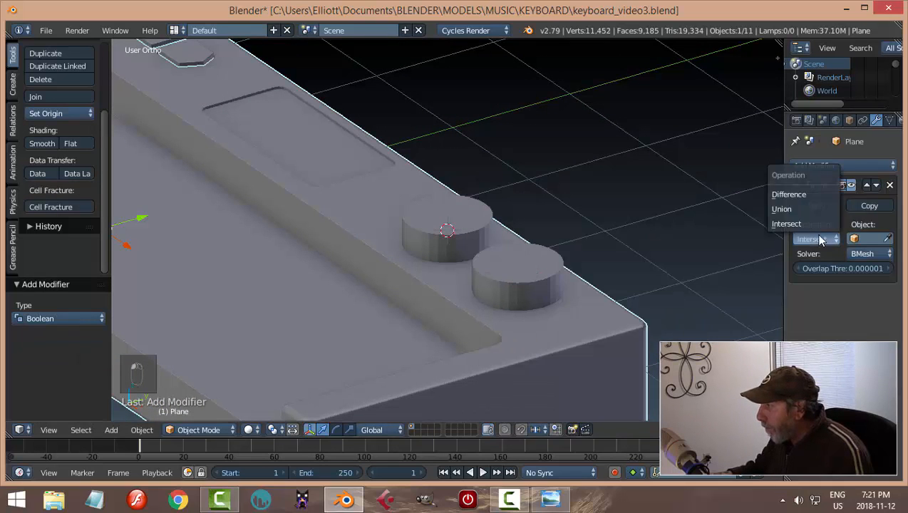
{"action": "left_click", "coordinate": [790, 194]}
{"action": "left_click", "coordinate": [535, 246]}
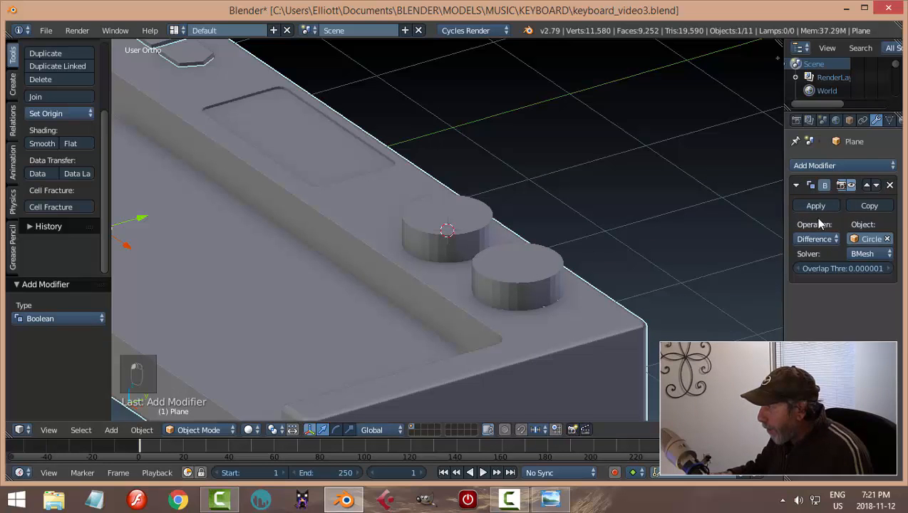
{"action": "left_click", "coordinate": [815, 206]}
Delete the joined cylinders used to cut the speaker recesses
{"action": "right_click", "coordinate": [559, 266]}
{"action": "key", "text": "x"}
{"action": "left_click", "coordinate": [585, 270]}
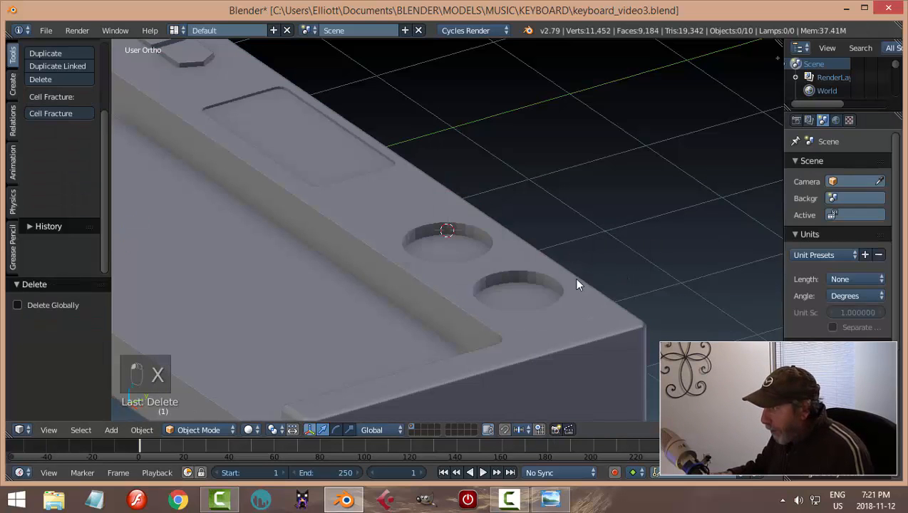
Examine the two round speaker recesses in the keyboard body from several angles
{"action": "middle_click_drag", "start_coordinate": [577, 284], "coordinate": [496, 247]}
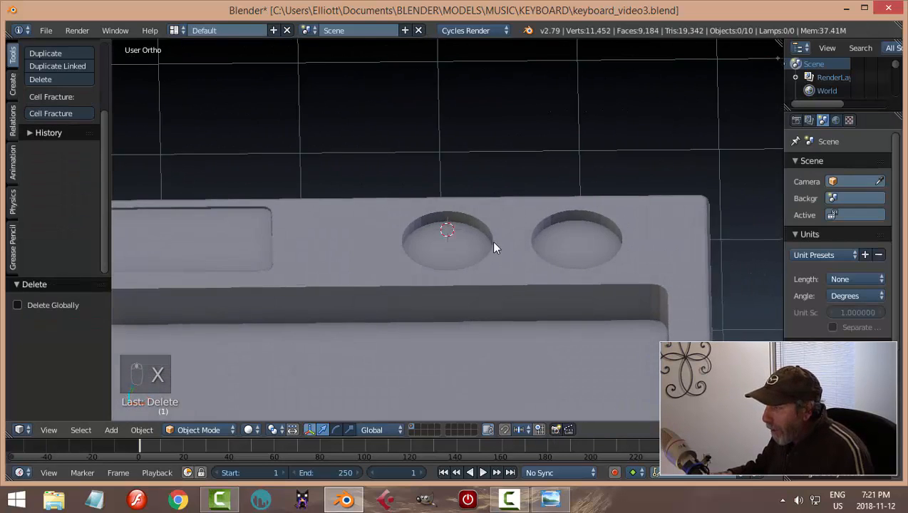
{"action": "middle_click_drag", "start_coordinate": [508, 290], "coordinate": [515, 262]}
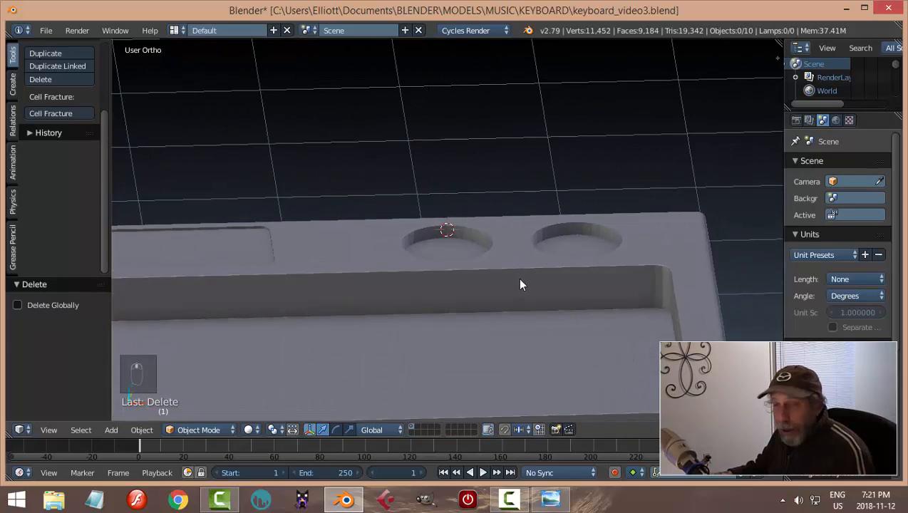
{"action": "scroll", "coordinate": [528, 278], "scroll_direction": "down", "scroll_amount": 3}
{"action": "middle_click_drag", "start_coordinate": [345, 264], "coordinate": [430, 287], "text": "shift"}
{"action": "scroll", "coordinate": [508, 276], "scroll_direction": "up", "scroll_amount": 3}
{"action": "middle_click_drag", "start_coordinate": [578, 237], "coordinate": [418, 284], "text": "shift"}
{"action": "scroll", "coordinate": [453, 306], "scroll_direction": "up", "scroll_amount": 2}
{"action": "scroll", "coordinate": [543, 314], "scroll_direction": "down", "scroll_amount": 1}
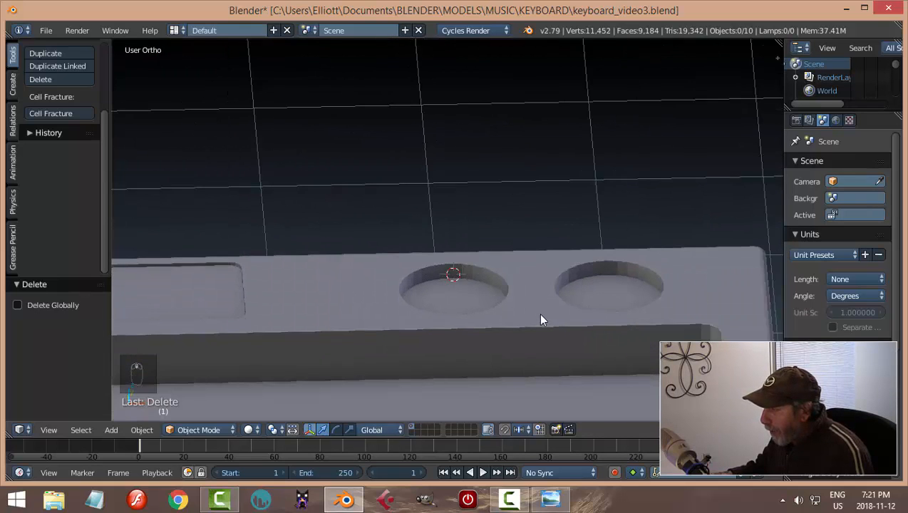
In Edit Mode, bevel the upper rim loops of both speaker recesses with 3 segments and an amount of about 0.012
{"action": "middle_click_drag", "start_coordinate": [542, 315], "coordinate": [559, 323]}
{"action": "right_click", "coordinate": [513, 267]}
{"action": "key", "text": "Tab"}
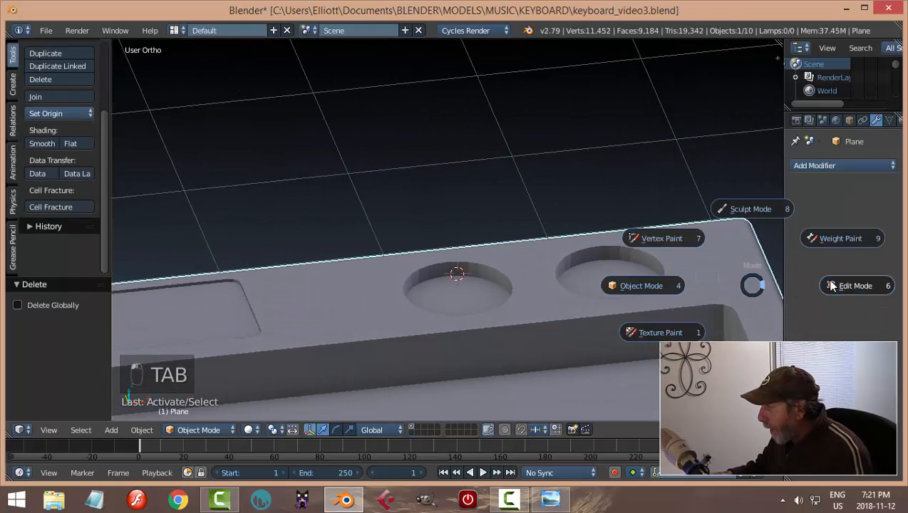
{"action": "scroll", "coordinate": [610, 285], "scroll_direction": "up", "scroll_amount": 2}
{"action": "right_click", "coordinate": [637, 257], "text": "alt"}
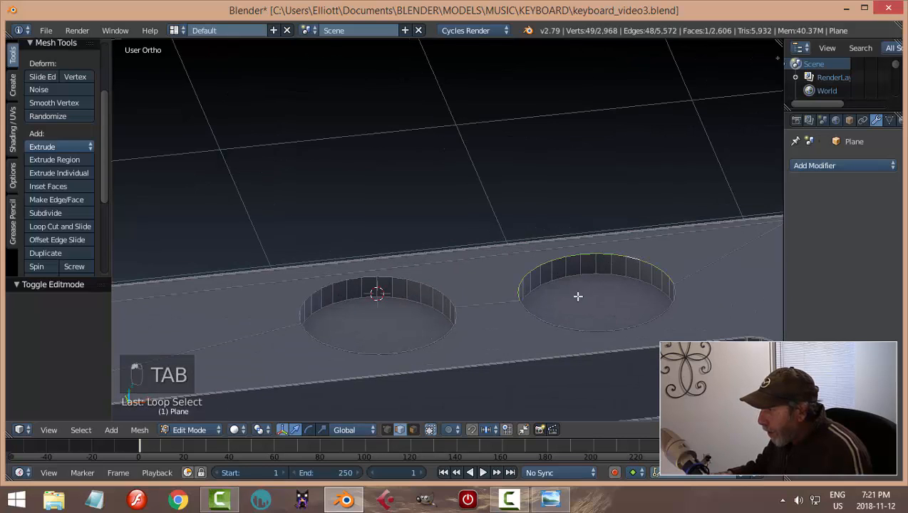
{"action": "right_click", "coordinate": [547, 325], "text": "alt+shift"}
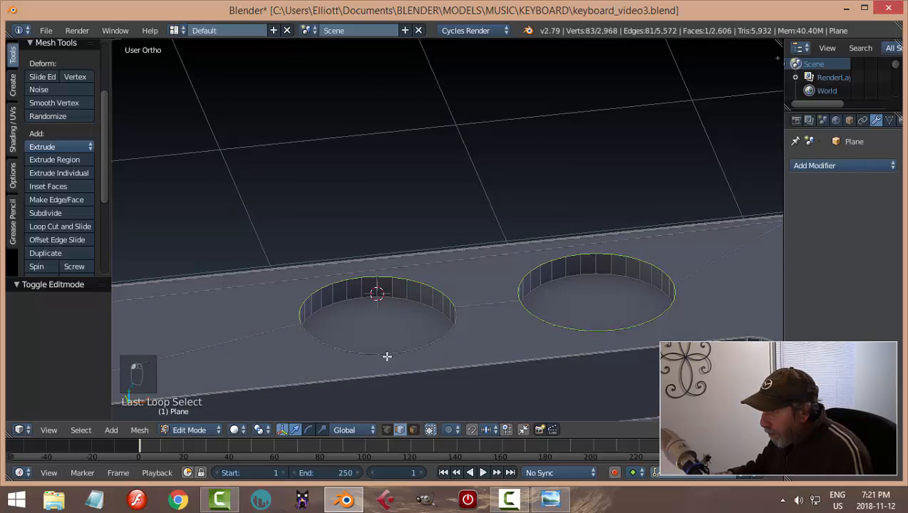
{"action": "key", "text": "ctrl+z"}
{"action": "right_click", "coordinate": [400, 354], "text": "alt+shift"}
{"action": "middle_click_drag", "start_coordinate": [495, 355], "coordinate": [437, 342]}
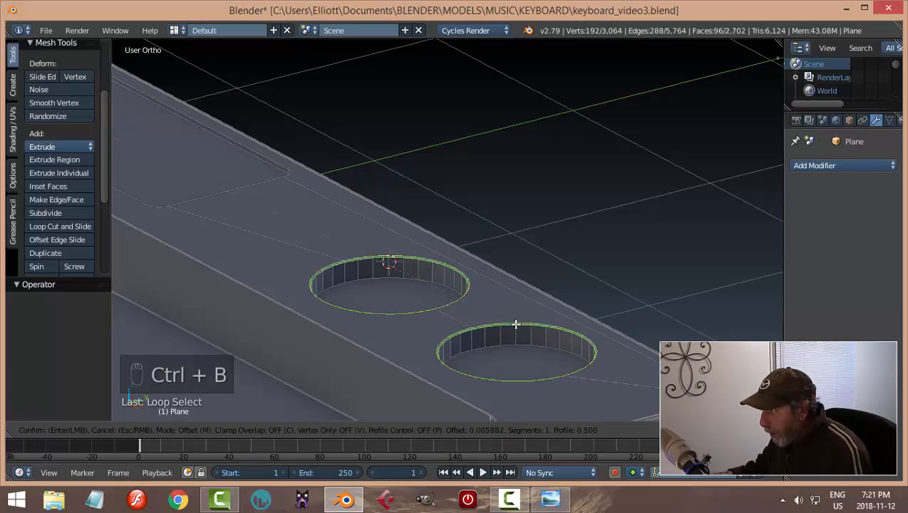
{"action": "scroll", "coordinate": [517, 326], "scroll_direction": "up", "scroll_amount": 1}
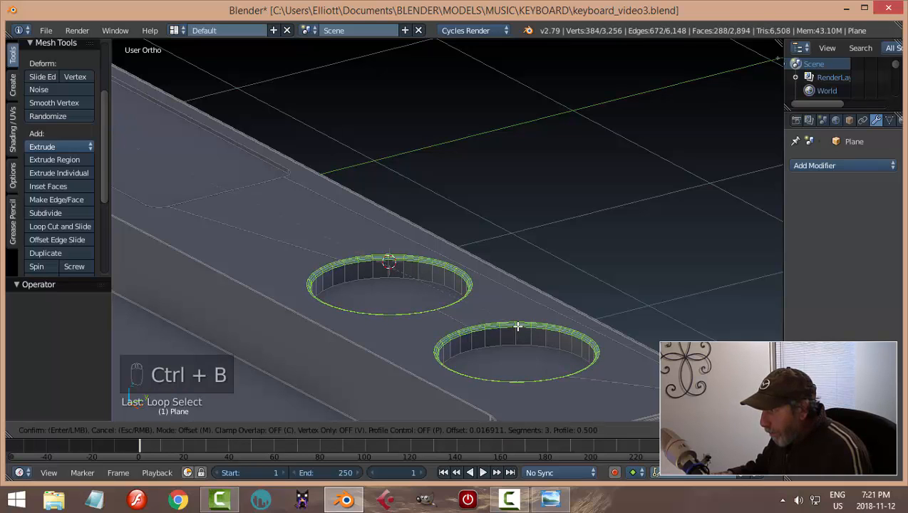
{"action": "scroll", "coordinate": [517, 326], "scroll_direction": "up", "scroll_amount": 1}
{"action": "left_click", "coordinate": [567, 295]}
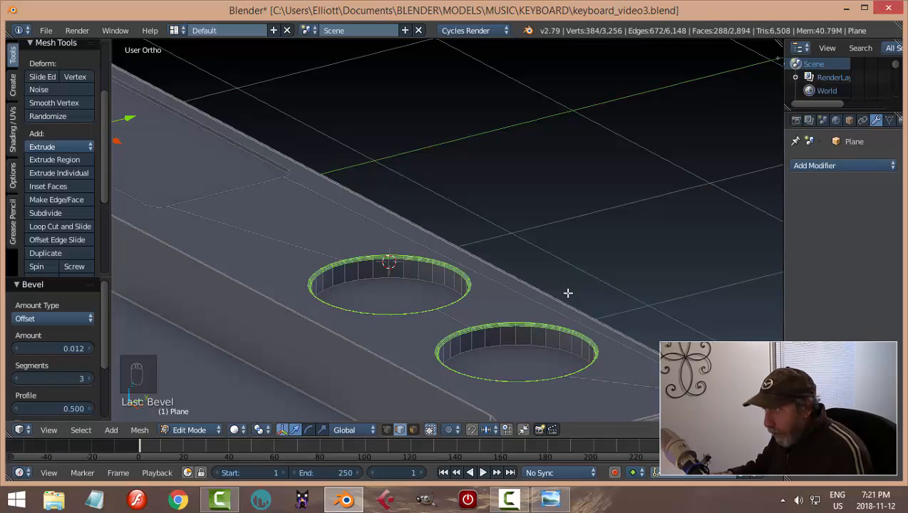
Deselect the rims, return the body to Object Mode, and save the file over keyboard_video3.blend
{"action": "key", "text": "a"}
{"action": "key", "text": "Tab"}
{"action": "left_click", "coordinate": [456, 293]}
{"action": "middle_click_drag", "start_coordinate": [442, 278], "coordinate": [549, 288]}
{"action": "key", "text": "ctrl+s"}
{"action": "left_click", "coordinate": [546, 288]}
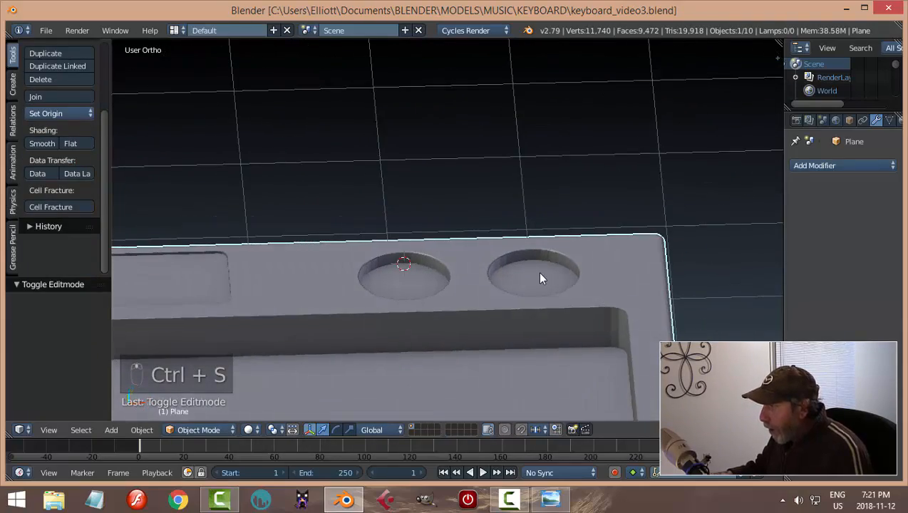
In face select mode, snap the 3D cursor to the right speaker recess's floor face, then deselect and return to Object Mode
{"action": "key", "text": "Tab"}
{"action": "left_click", "coordinate": [578, 308]}
{"action": "key", "text": "ctrl+Tab"}
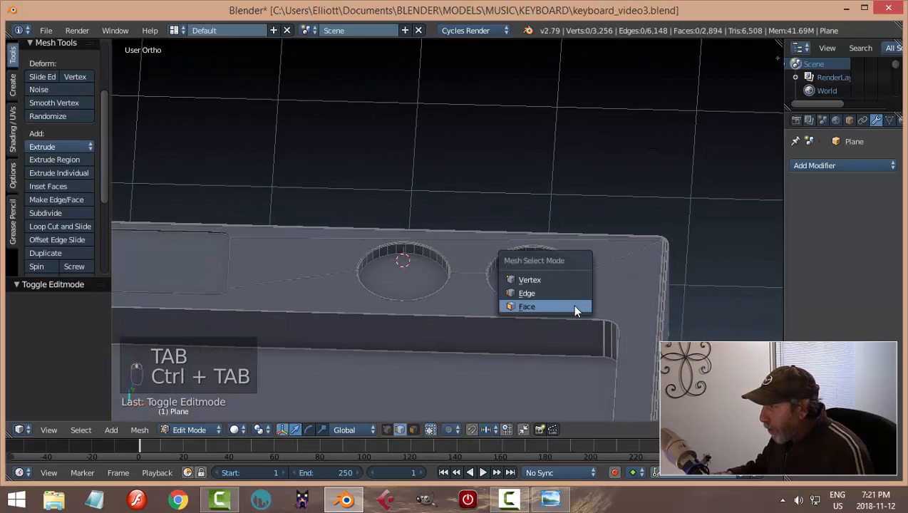
{"action": "left_click", "coordinate": [574, 307]}
{"action": "right_click", "coordinate": [533, 279]}
{"action": "middle_click_drag", "start_coordinate": [647, 283], "coordinate": [633, 298]}
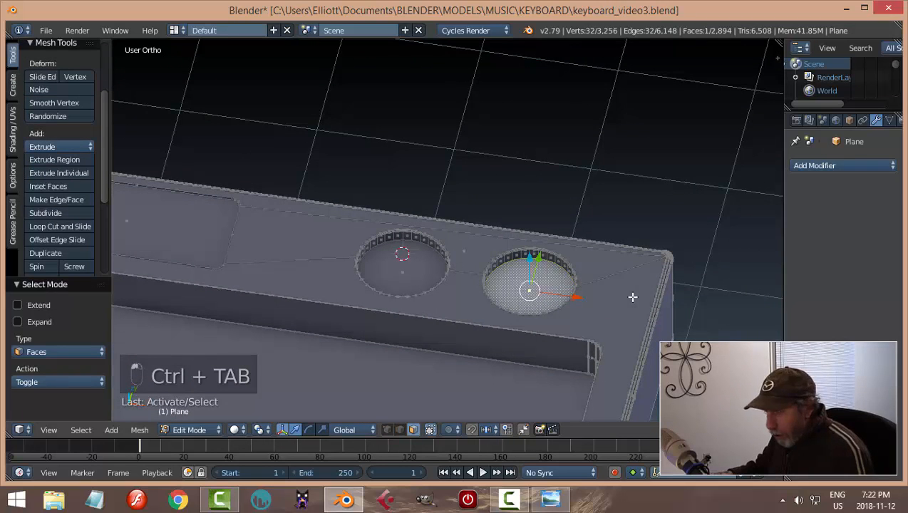
{"action": "key", "text": "shift+s"}
{"action": "left_click", "coordinate": [629, 295]}
{"action": "key", "text": "a"}
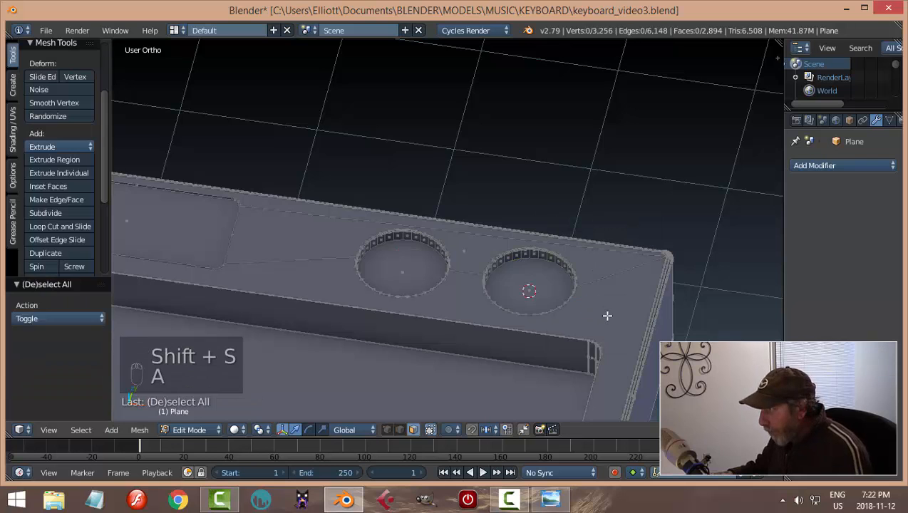
{"action": "key", "text": "Tab"}
{"action": "left_click", "coordinate": [510, 320]}
Add a plane with radius 1 at the right speaker recess and raise it about 0.105 along Z
{"action": "mouse_move", "coordinate": [591, 321]}
{"action": "middle_mouse_down"}
{"action": "mouse_move", "coordinate": [546, 315]}
{"action": "mouse_move", "coordinate": [538, 294]}
{"action": "middle_mouse_up"}
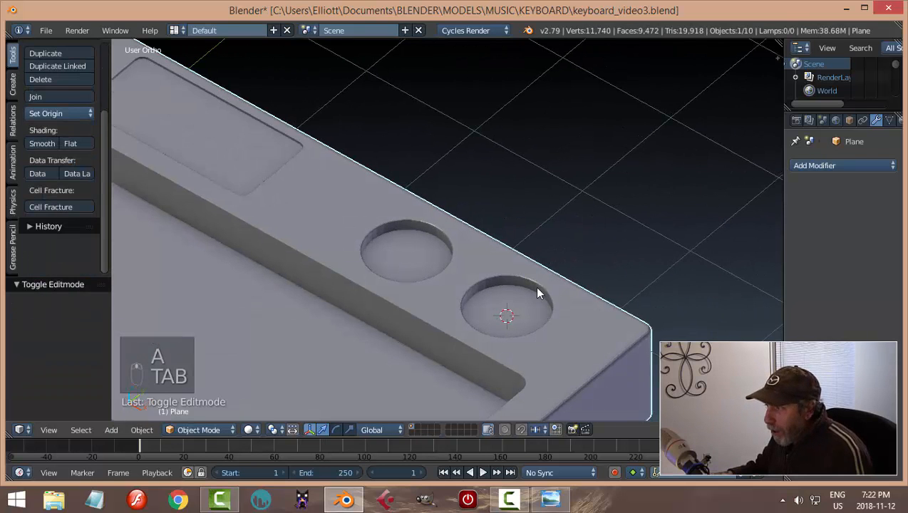
{"action": "middle_click_drag", "start_coordinate": [549, 331], "coordinate": [606, 349]}
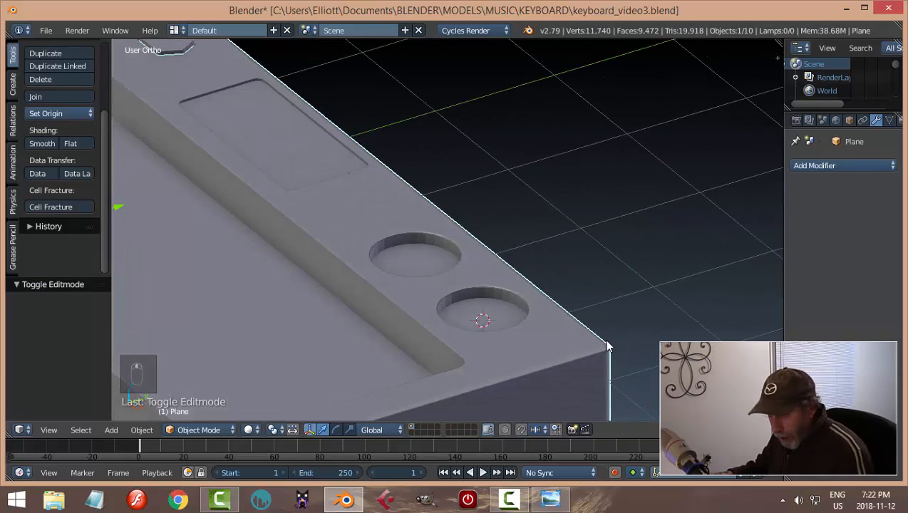
{"action": "key", "text": "shift+a"}
{"action": "mouse_move", "coordinate": [599, 275]}
{"action": "left_click", "coordinate": [637, 275]}
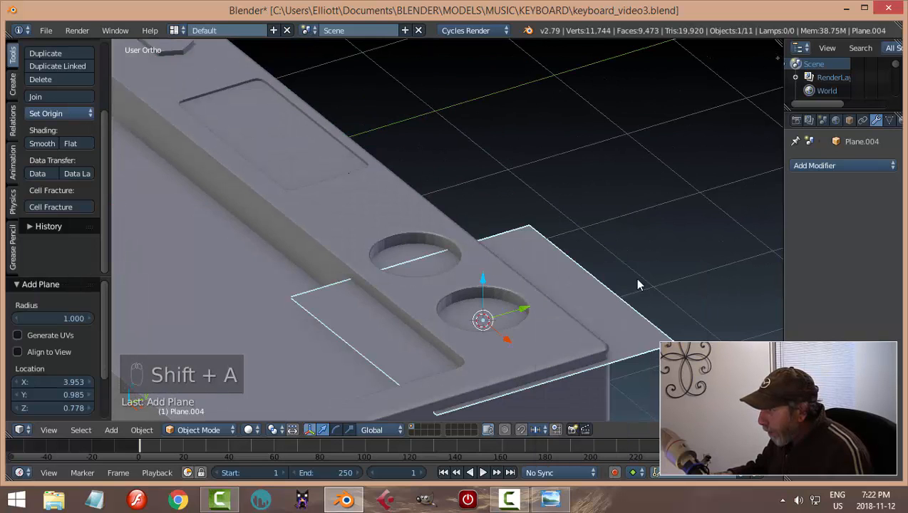
{"action": "middle_click_drag", "start_coordinate": [634, 277], "coordinate": [470, 278]}
{"action": "left_click_drag", "start_coordinate": [470, 278], "coordinate": [468, 258]}
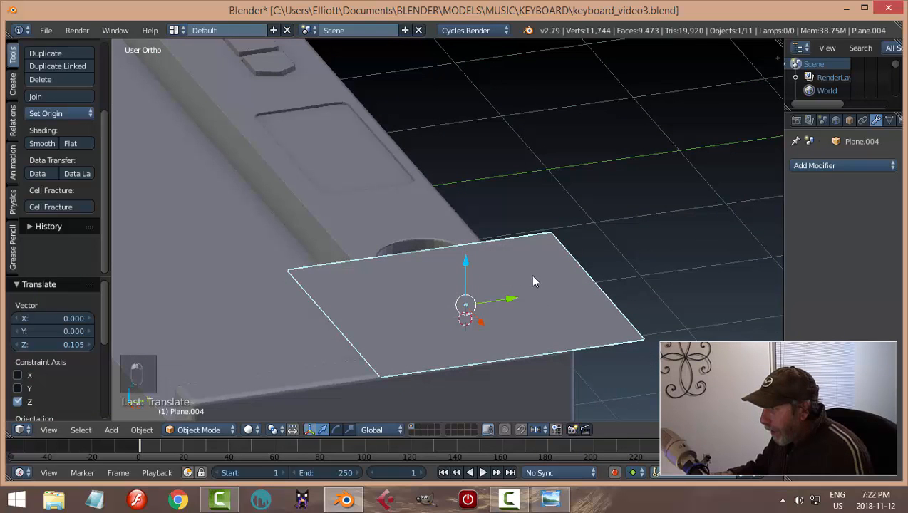
In Edit Mode, scale the plane to about 0.35 overall and to about 0.04 along Y to form a thin strip
{"action": "key", "text": "Tab"}
{"action": "left_click", "coordinate": [662, 294]}
{"action": "middle_click_drag", "start_coordinate": [661, 296], "coordinate": [614, 330]}
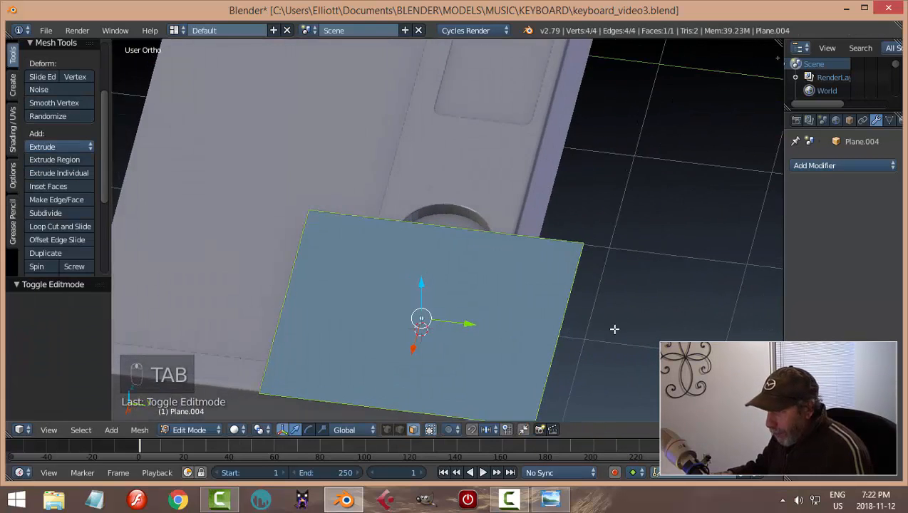
{"action": "key", "text": "s"}
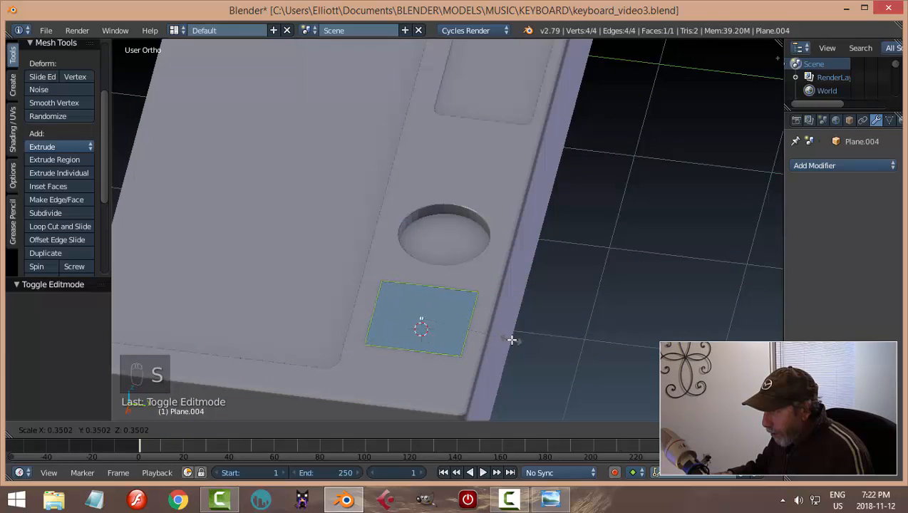
{"action": "left_click", "coordinate": [512, 340]}
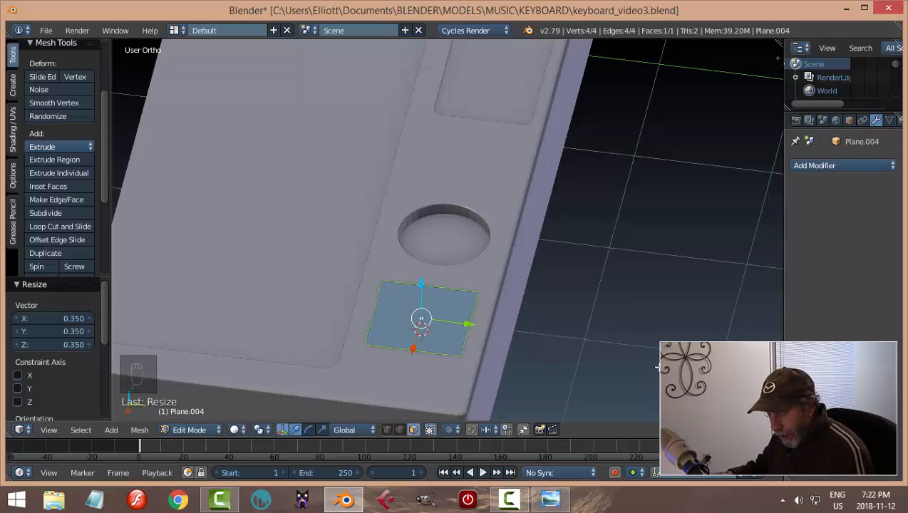
{"action": "key", "text": "s"}
{"action": "key", "text": "y"}
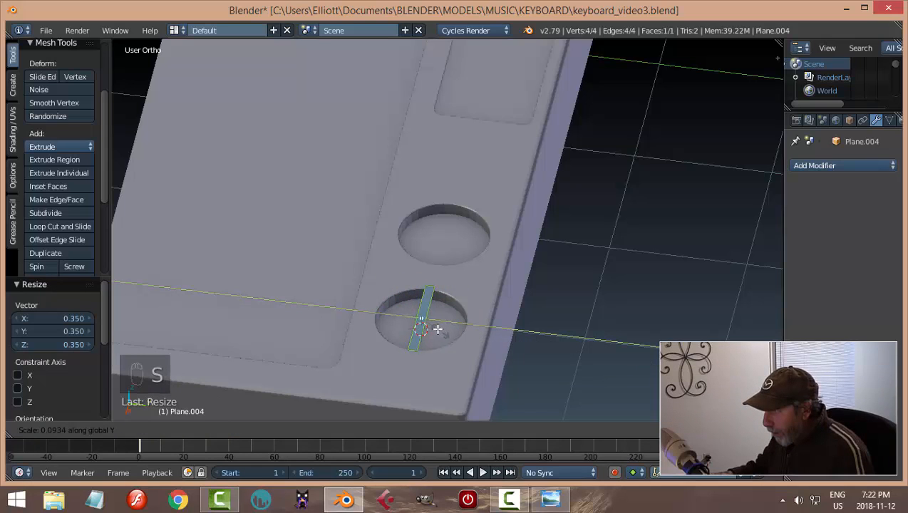
{"action": "left_click", "coordinate": [423, 328]}
{"action": "scroll", "coordinate": [456, 343], "scroll_direction": "up", "scroll_amount": 4}
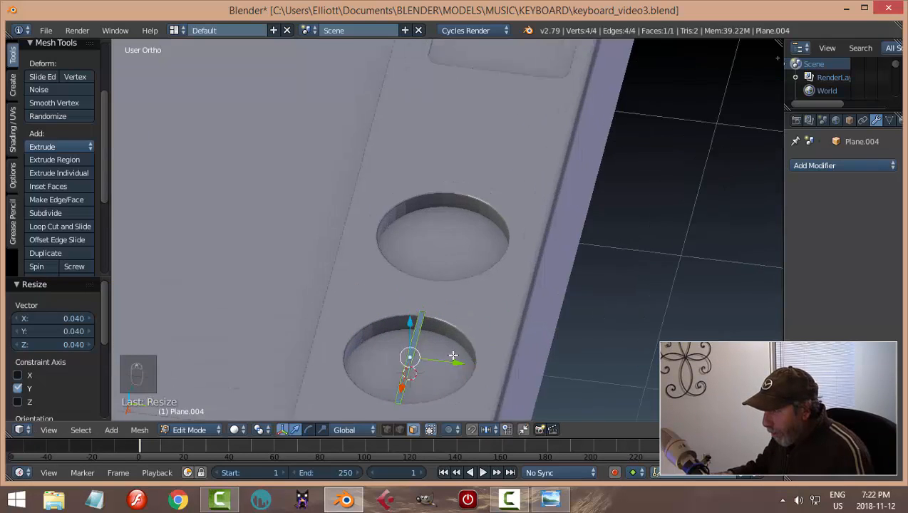
Shrink the strip slightly and extrude it upward about 0.012 into a thin bar
{"action": "key", "text": "s"}
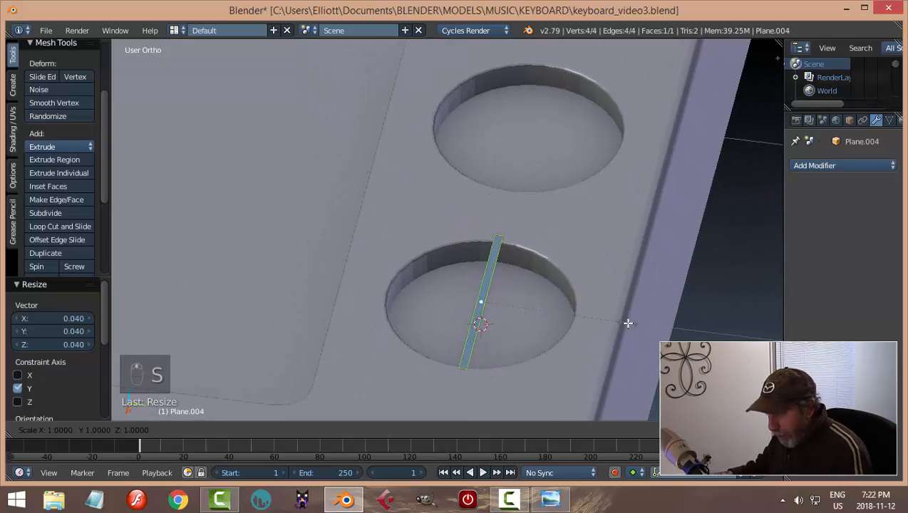
{"action": "left_click", "coordinate": [598, 322]}
{"action": "middle_click_drag", "start_coordinate": [598, 323], "coordinate": [568, 335]}
{"action": "key", "text": "e"}
{"action": "left_click", "coordinate": [560, 311]}
{"action": "scroll", "coordinate": [568, 334], "scroll_direction": "up", "scroll_amount": 4}
{"action": "middle_click_drag", "start_coordinate": [671, 329], "coordinate": [458, 310], "text": "shift"}
{"action": "scroll", "coordinate": [458, 310], "scroll_direction": "up", "scroll_amount": 3}
{"action": "middle_click_drag", "start_coordinate": [396, 320], "coordinate": [427, 316]}
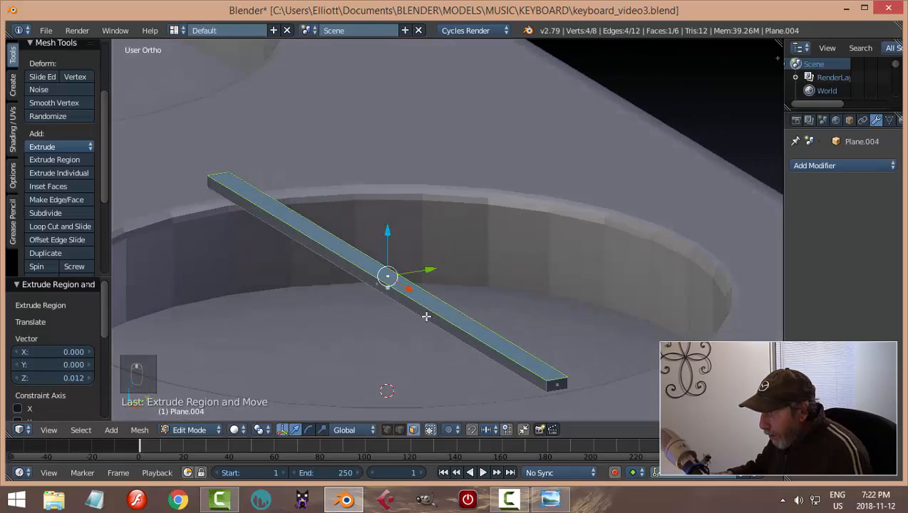
Bevel the bar's two long upper edges with 2 segments and an offset of about 0.003, and return to Object Mode
{"action": "key", "text": "a"}
{"action": "key", "text": "ctrl+Tab"}
{"action": "left_click", "coordinate": [391, 305]}
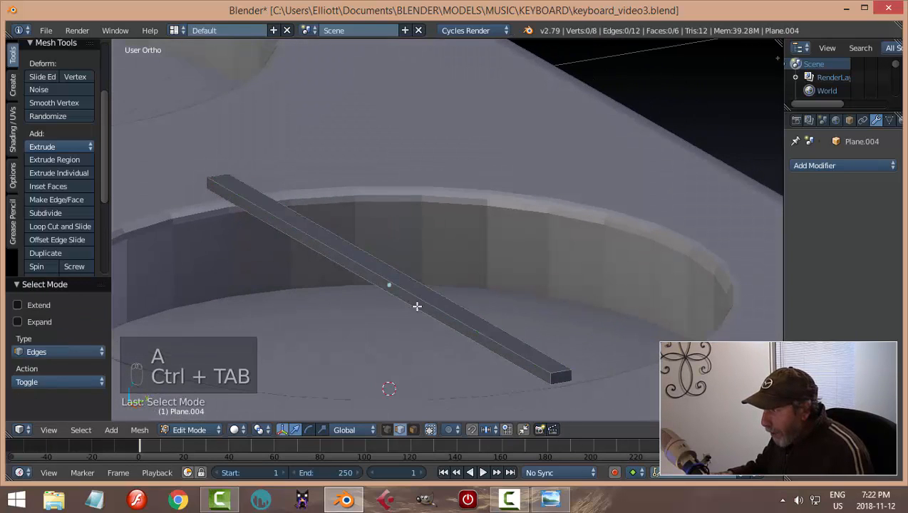
{"action": "right_click", "coordinate": [425, 293]}
{"action": "right_click", "coordinate": [438, 293], "text": "shift"}
{"action": "middle_click_drag", "start_coordinate": [523, 319], "coordinate": [521, 319]}
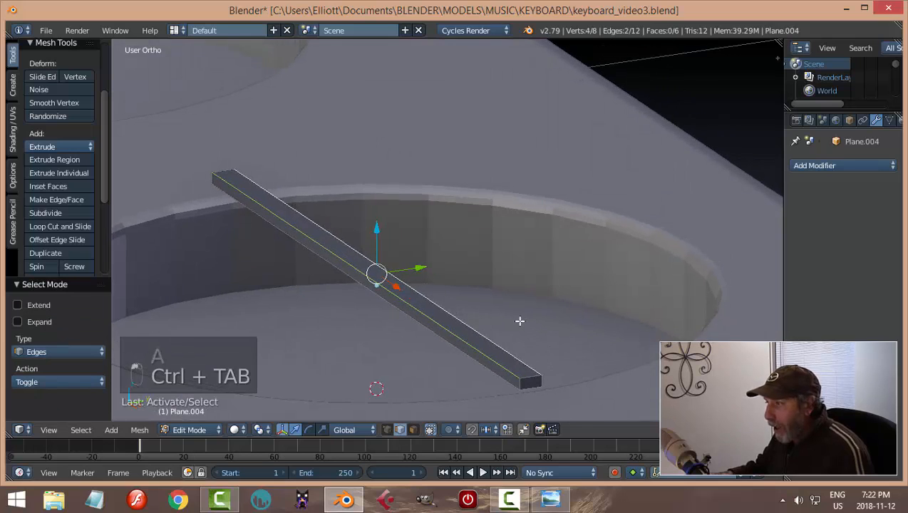
{"action": "key", "text": "ctrl+b"}
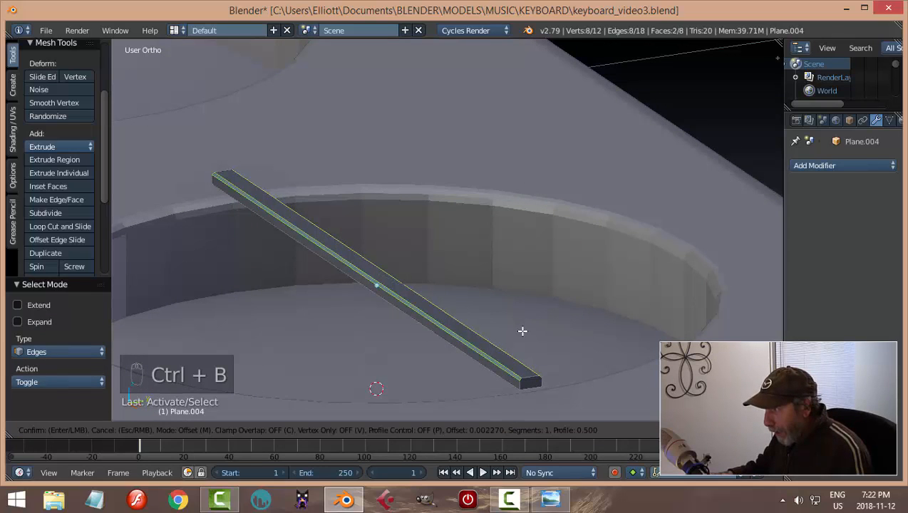
{"action": "scroll", "coordinate": [523, 332], "scroll_direction": "up", "scroll_amount": 1}
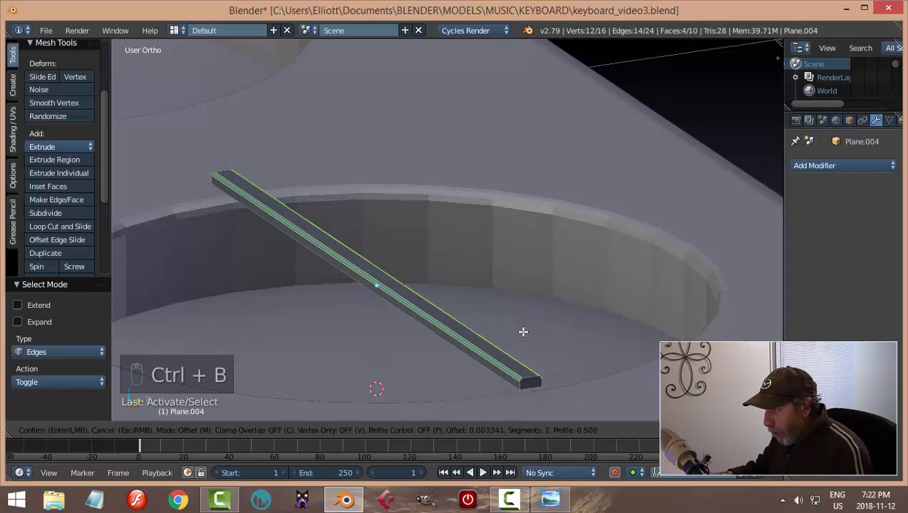
{"action": "left_click", "coordinate": [523, 332]}
{"action": "key", "text": "a"}
{"action": "key", "text": "Tab"}
{"action": "left_click", "coordinate": [466, 329]}
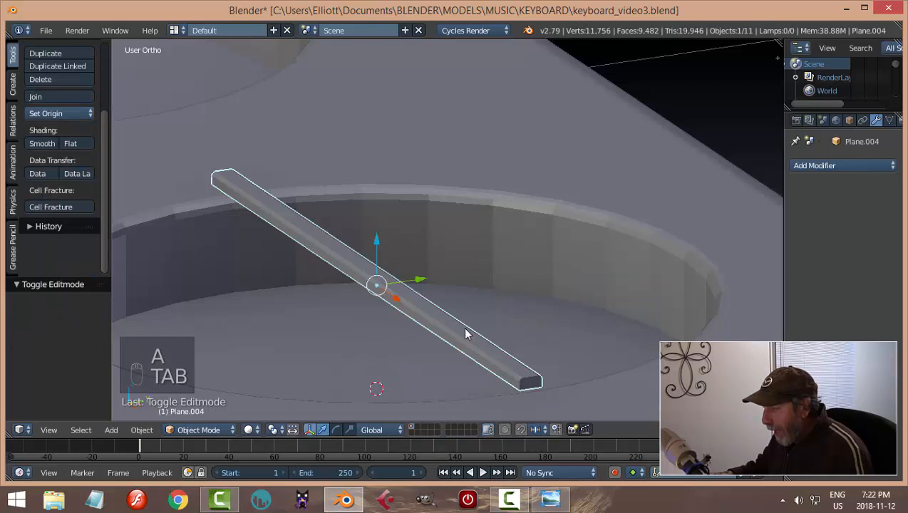
Lower the bar slightly into the recess and move it about 0.302 along Y to the recess's outer edge
{"action": "scroll", "coordinate": [471, 333], "scroll_direction": "down", "scroll_amount": 3}
{"action": "middle_click_drag", "start_coordinate": [472, 334], "coordinate": [443, 305]}
{"action": "left_click_drag", "start_coordinate": [380, 207], "coordinate": [385, 231]}
{"action": "middle_click_drag", "start_coordinate": [398, 243], "coordinate": [388, 306]}
{"action": "left_click_drag", "start_coordinate": [404, 314], "coordinate": [584, 346]}
{"action": "scroll", "coordinate": [581, 345], "scroll_direction": "down", "scroll_amount": 3}
{"action": "middle_click_drag", "start_coordinate": [572, 344], "coordinate": [524, 247]}
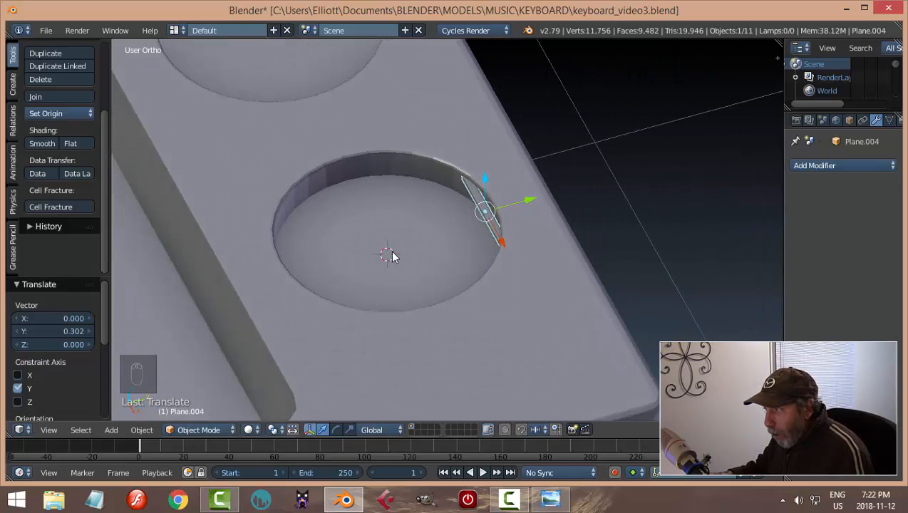
Add an Array modifier to the bar with relative offsets of 0 in X and -2.5 in Y and a count of 10
{"action": "left_click", "coordinate": [816, 165]}
{"action": "left_click", "coordinate": [645, 197]}
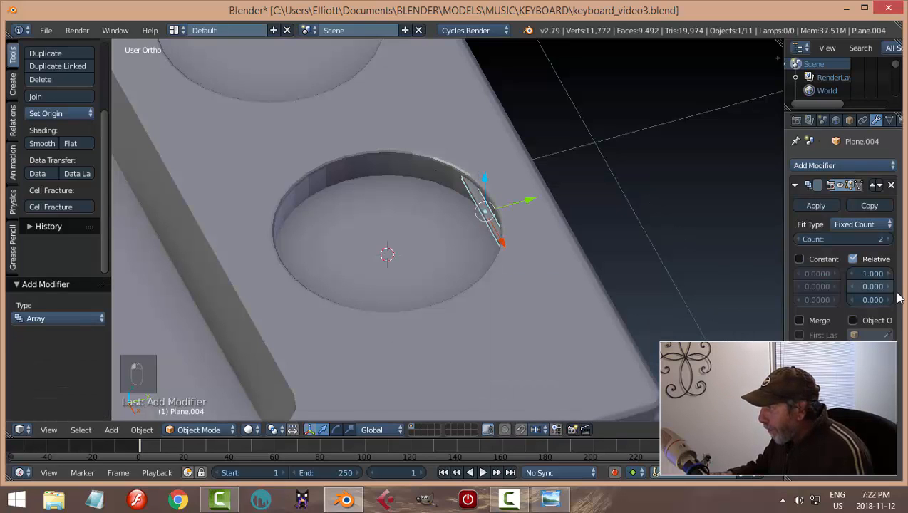
{"action": "left_click", "coordinate": [873, 274]}
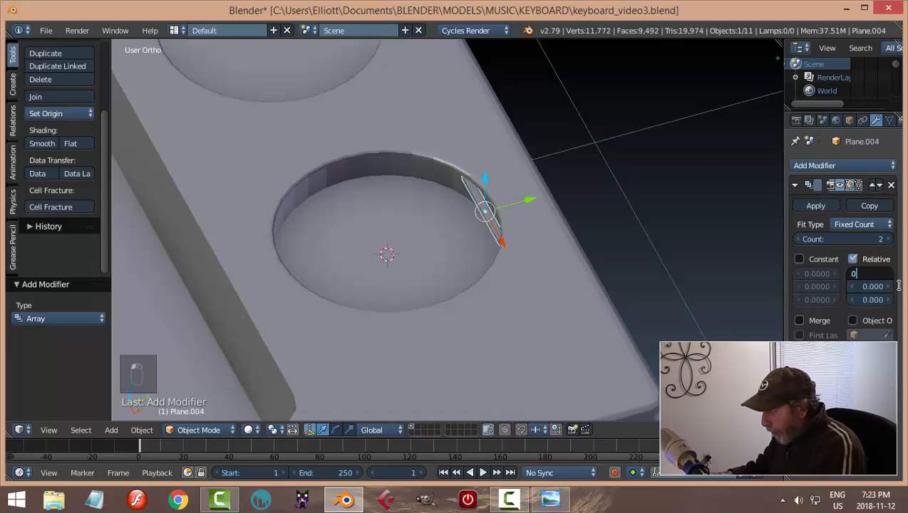
{"action": "key", "text": "Return"}
{"action": "left_click_drag", "start_coordinate": [879, 287], "coordinate": [862, 287]}
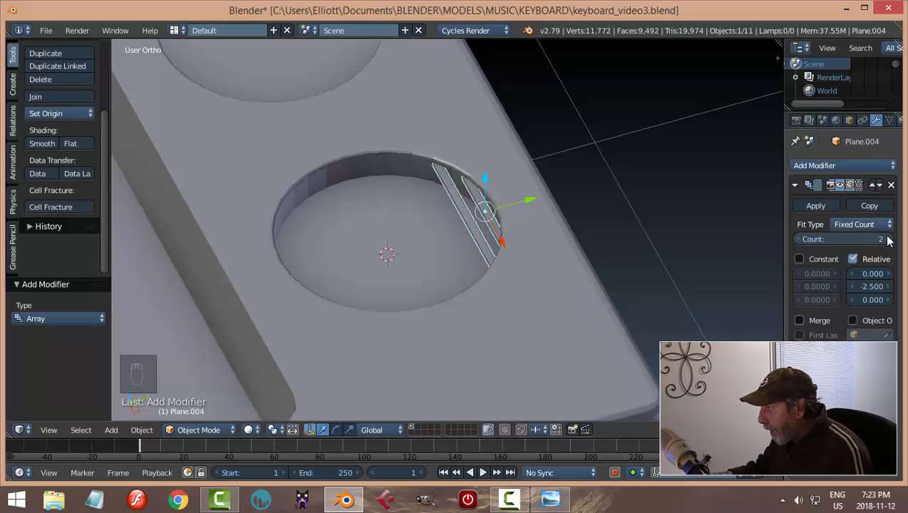
{"action": "left_click_drag", "start_coordinate": [890, 244], "coordinate": [903, 244]}
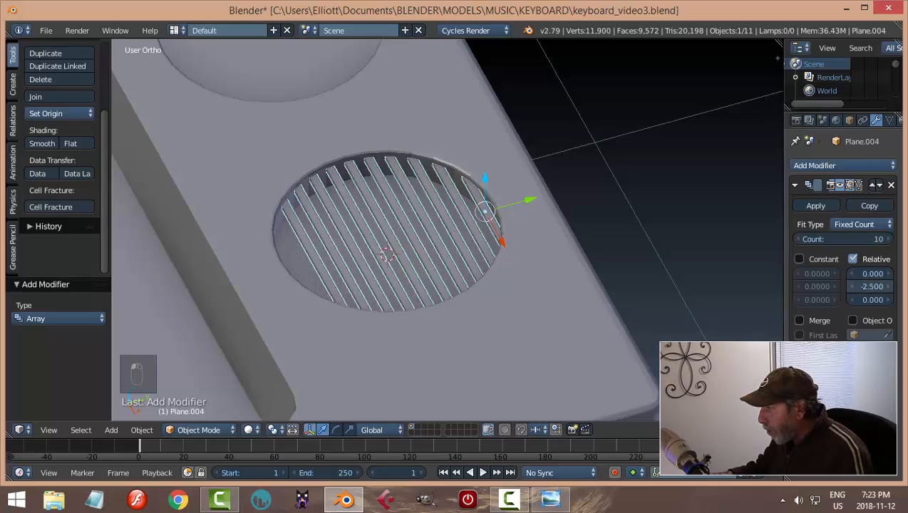
Set the array's relative Y offset to -2.2 and its count to 13
{"action": "left_click_drag", "start_coordinate": [873, 286], "coordinate": [882, 286]}
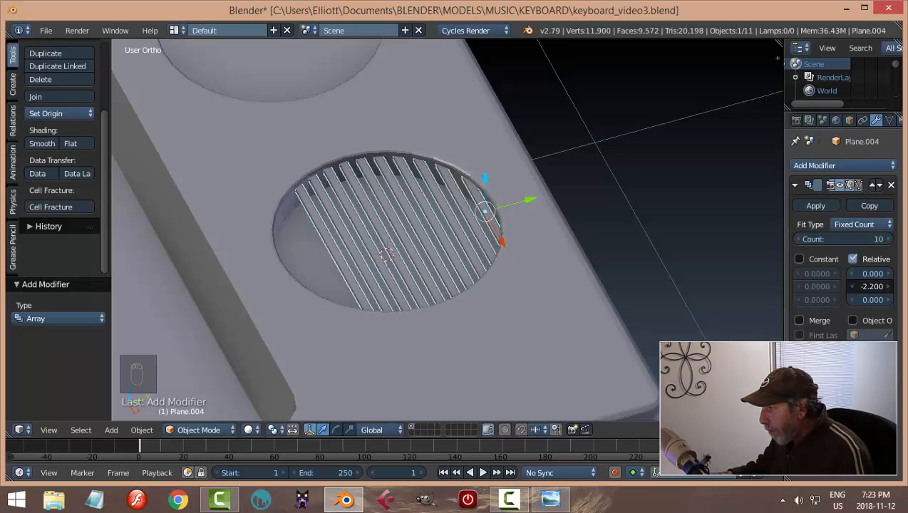
{"action": "left_click", "coordinate": [889, 241]}
{"action": "left_click", "coordinate": [888, 240]}
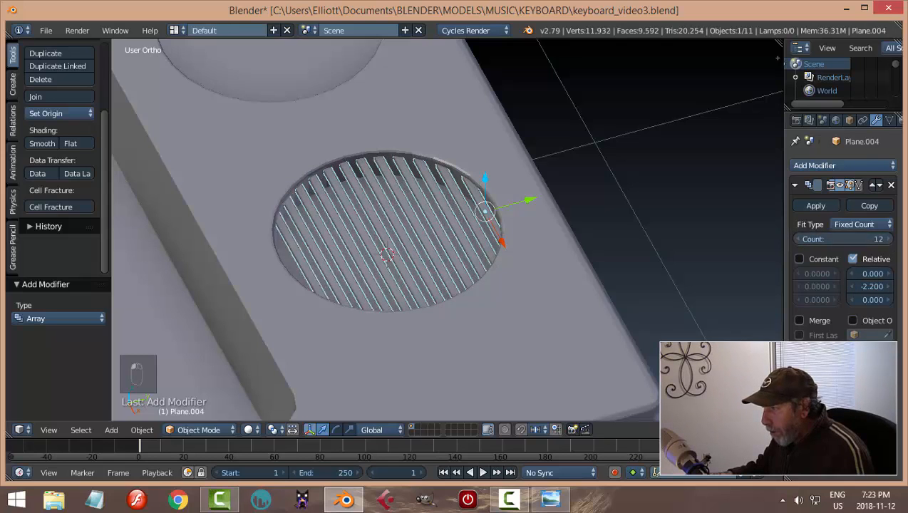
{"action": "left_click", "coordinate": [889, 240]}
{"action": "middle_click_drag", "start_coordinate": [646, 249], "coordinate": [562, 217]}
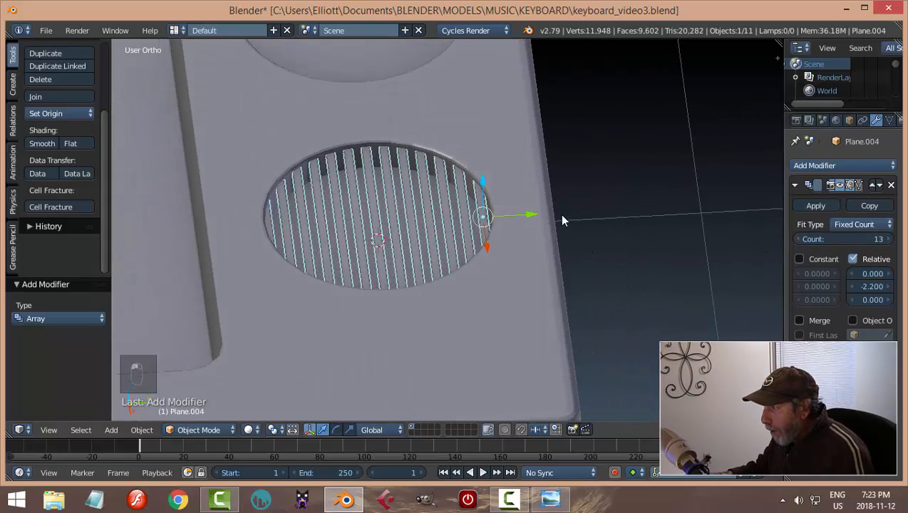
Shift the bar array about 0.008 along Y and inspect its fit across the recess
{"action": "left_click_drag", "start_coordinate": [535, 215], "coordinate": [534, 212]}
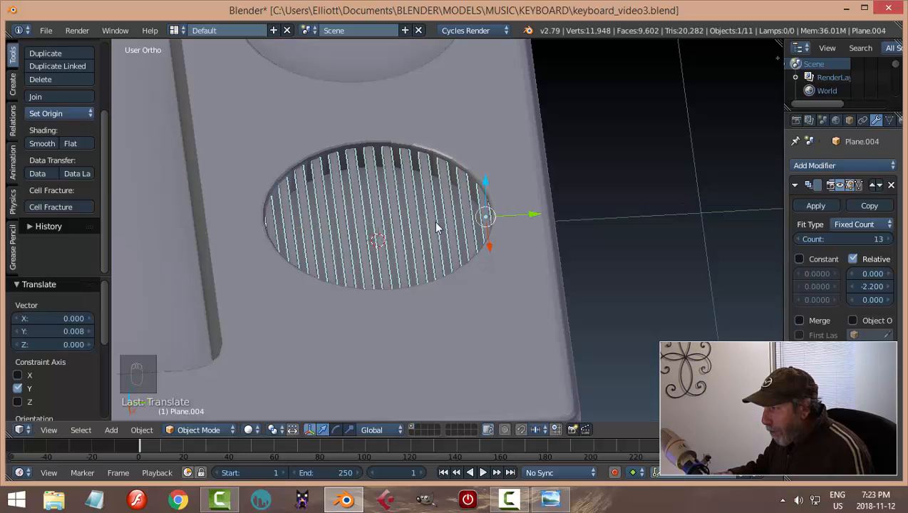
{"action": "key", "text": "a"}
{"action": "middle_click_drag", "start_coordinate": [380, 256], "coordinate": [512, 285]}
{"action": "right_click", "coordinate": [512, 284]}
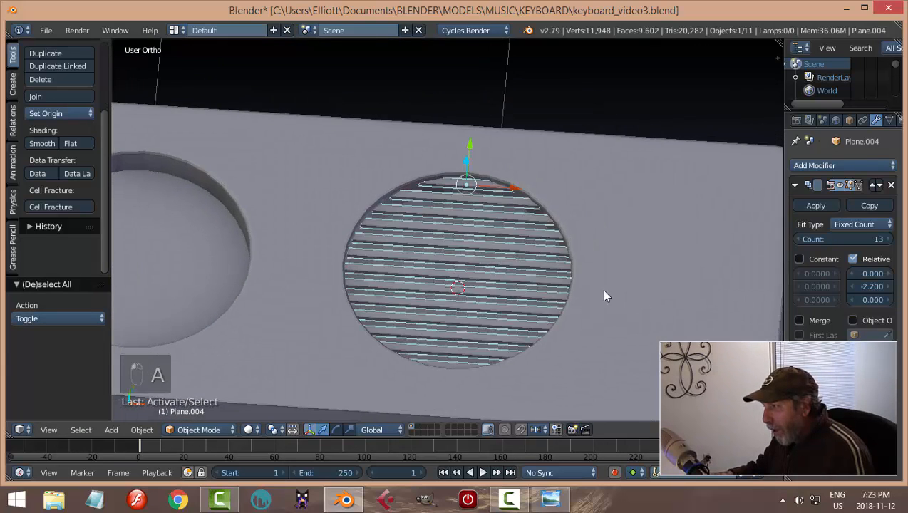
{"action": "middle_click_drag", "start_coordinate": [601, 289], "coordinate": [539, 285]}
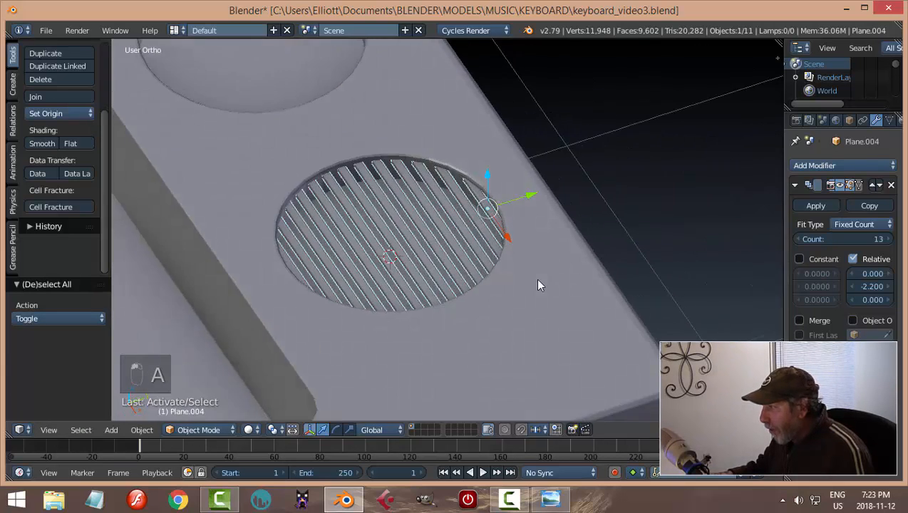
Tighten the array's relative Y offset to -2.0 and raise its count to 14
{"action": "left_click", "coordinate": [854, 286]}
{"action": "left_click", "coordinate": [889, 287]}
{"action": "left_click", "coordinate": [889, 286]}
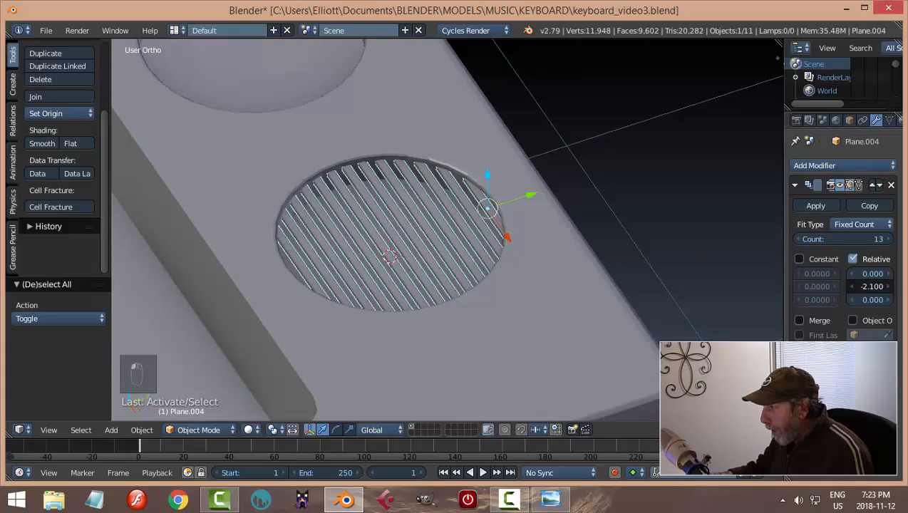
{"action": "left_click", "coordinate": [889, 287]}
{"action": "left_click", "coordinate": [889, 239]}
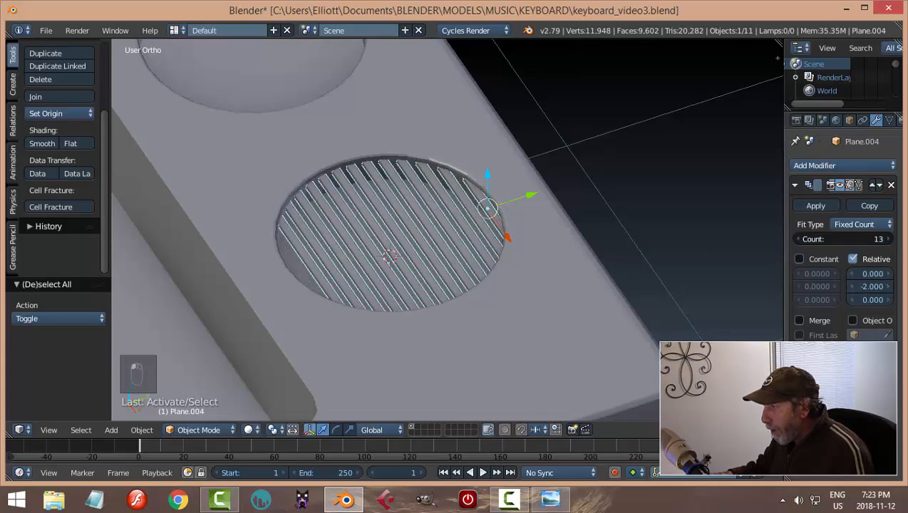
Nudge the bar array about -0.002 along Y and apply the Array modifier
{"action": "middle_click_drag", "start_coordinate": [682, 282], "coordinate": [536, 301]}
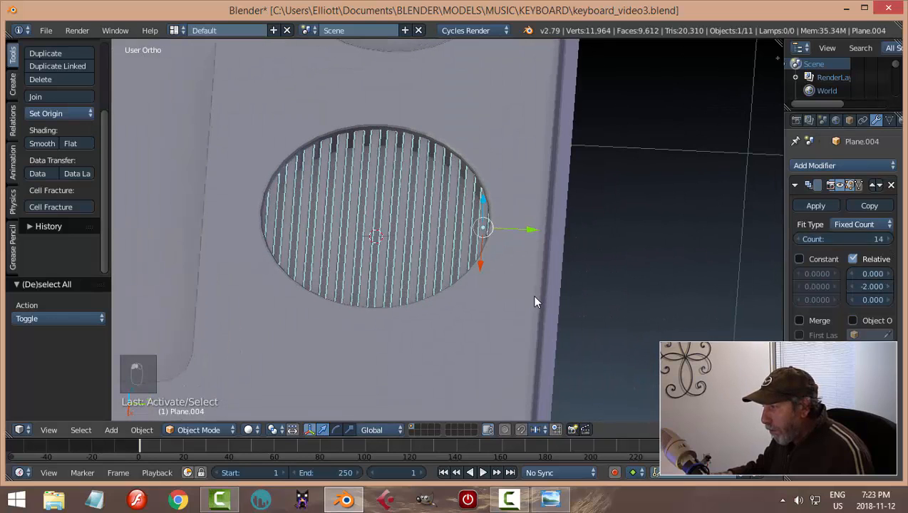
{"action": "left_click", "coordinate": [527, 231]}
{"action": "left_click", "coordinate": [526, 229]}
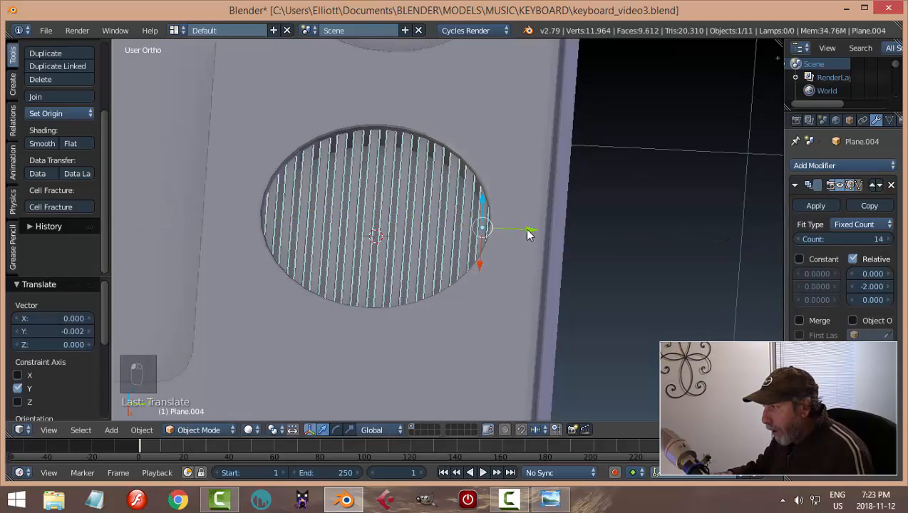
{"action": "middle_click_drag", "start_coordinate": [527, 230], "coordinate": [679, 249]}
{"action": "left_click", "coordinate": [816, 206]}
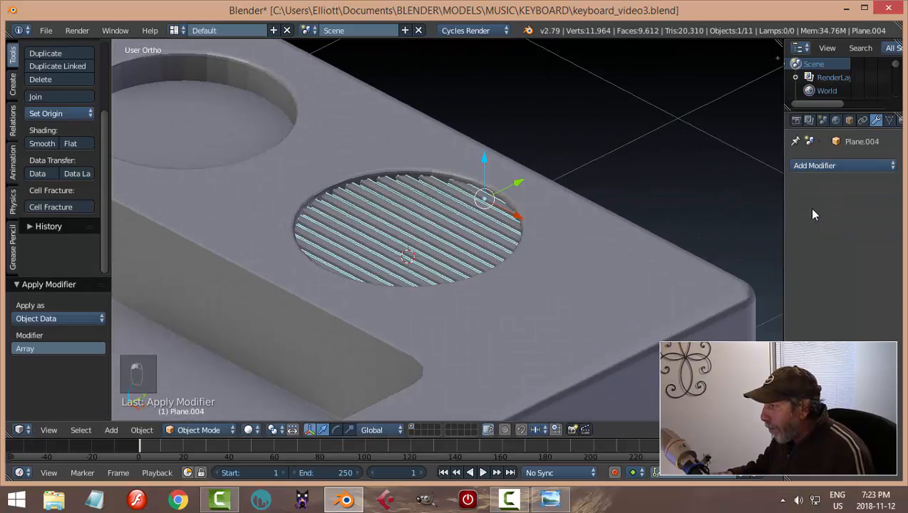
Set the bar grille's origin to its geometry
{"action": "left_click", "coordinate": [46, 113]}
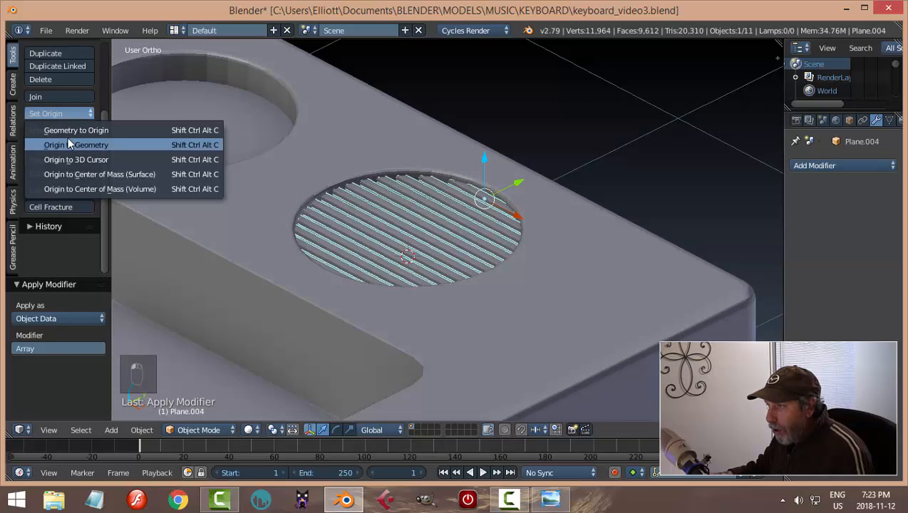
{"action": "left_click", "coordinate": [71, 142]}
{"action": "middle_click_drag", "start_coordinate": [428, 221], "coordinate": [362, 248]}
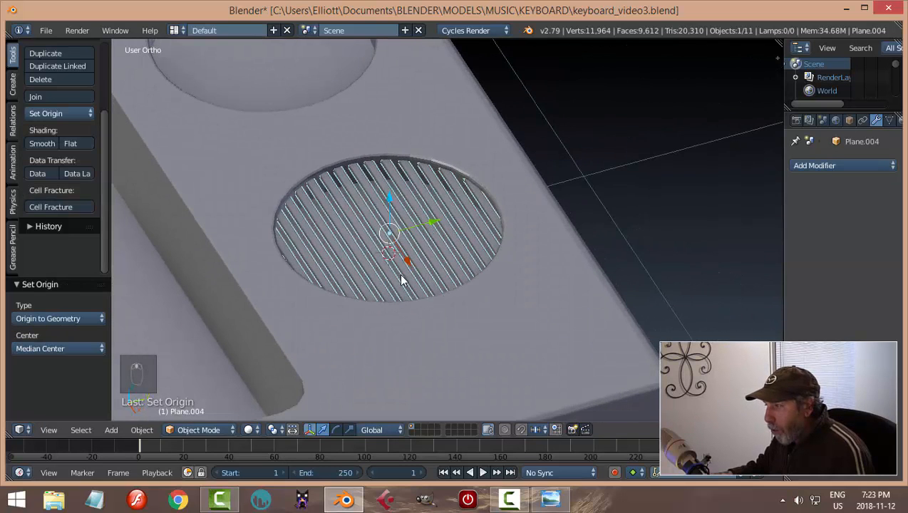
Duplicate the bar grille in place and rotate the copy 90 degrees about Z to form a crossed mesh
{"action": "middle_click_drag", "start_coordinate": [401, 280], "coordinate": [515, 253]}
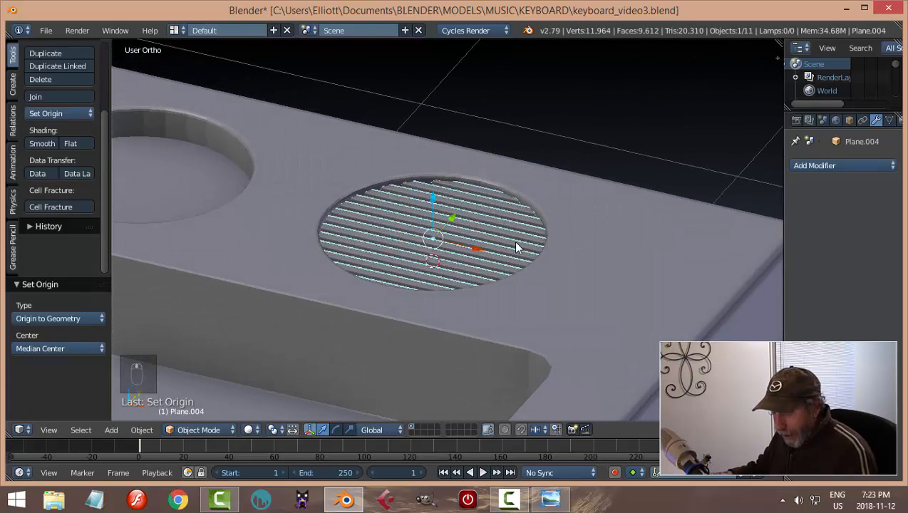
{"action": "key", "text": "shift+d"}
{"action": "type", "text": "r"}
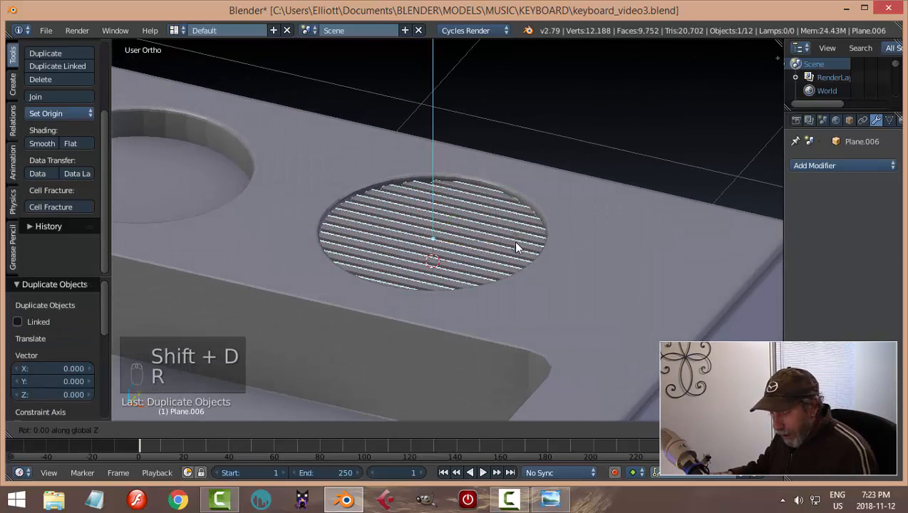
{"action": "type", "text": "90"}
{"action": "key", "text": "Return"}
{"action": "middle_click_drag", "start_coordinate": [594, 293], "coordinate": [579, 294]}
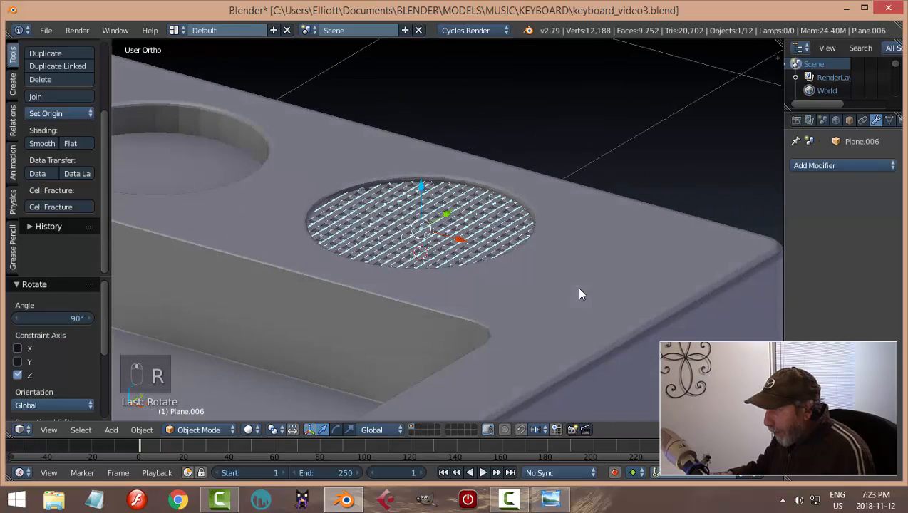
Raise the rotated set of bars about 0.003 along Z above the original set
{"action": "scroll", "coordinate": [487, 279], "scroll_direction": "up", "scroll_amount": 6}
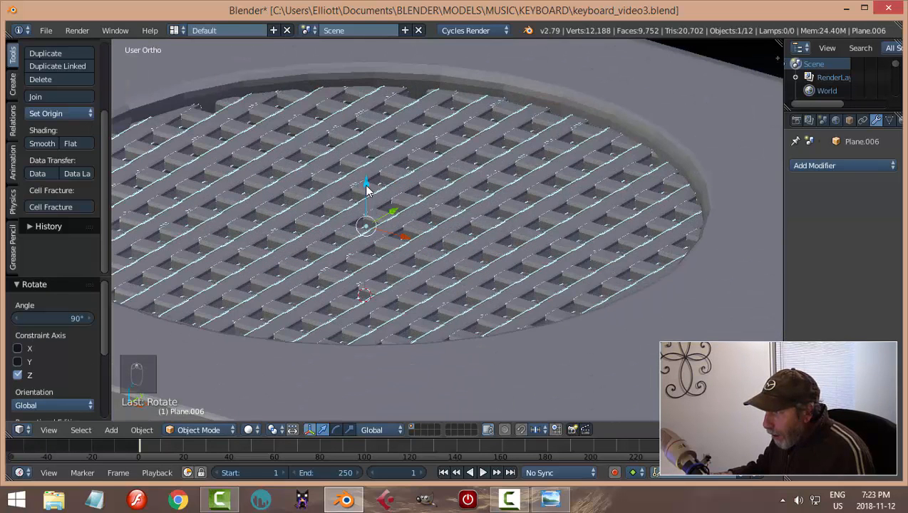
{"action": "left_click", "coordinate": [366, 187]}
{"action": "left_click_drag", "start_coordinate": [366, 186], "coordinate": [366, 187]}
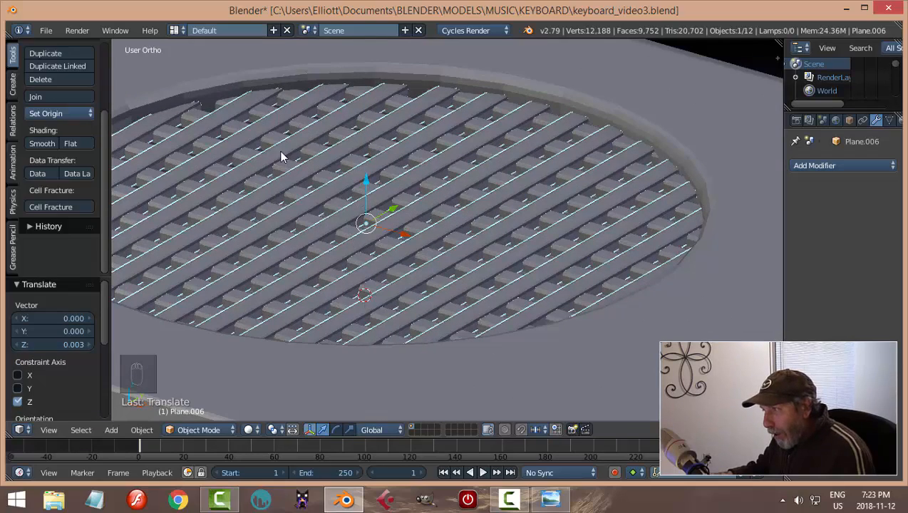
Join the two crossed sets of bars into a single grille object and deselect it
{"action": "middle_click_drag", "start_coordinate": [446, 241], "coordinate": [477, 263]}
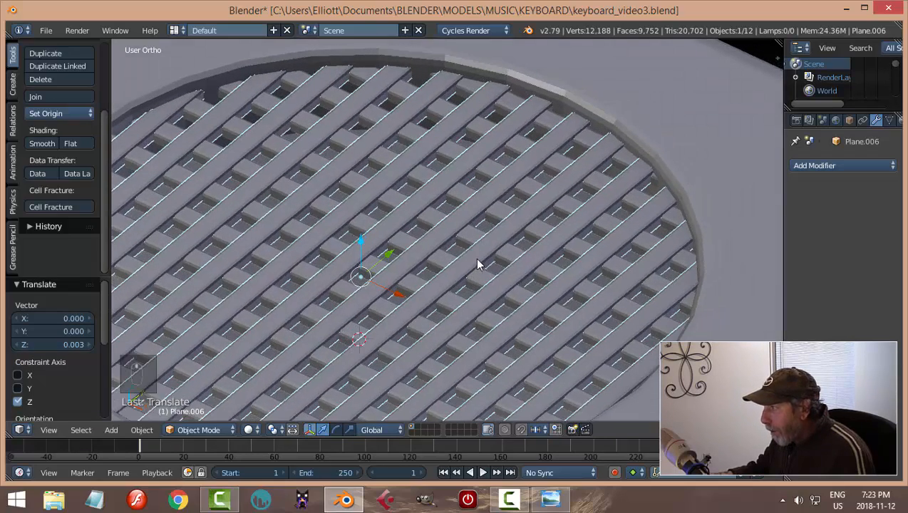
{"action": "right_click", "coordinate": [489, 173], "text": "shift"}
{"action": "key", "text": "ctrl+j"}
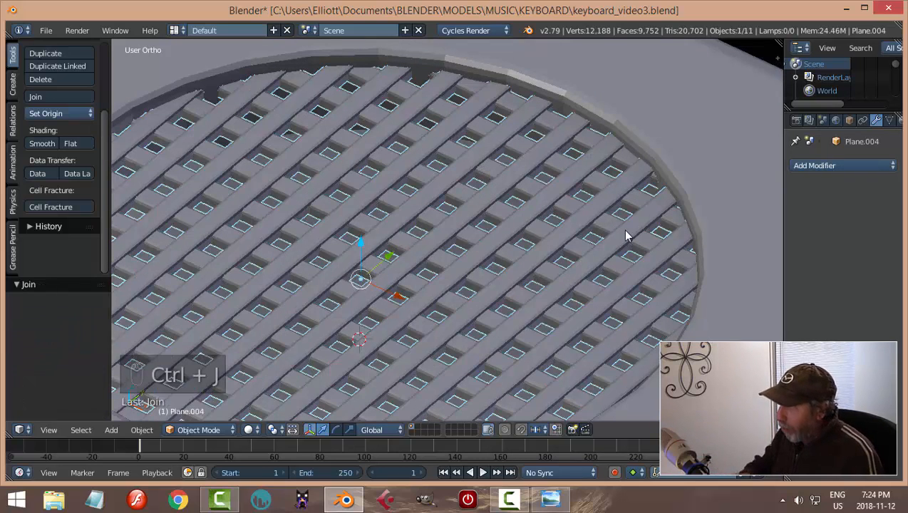
{"action": "key", "text": "a"}
{"action": "scroll", "coordinate": [616, 253], "scroll_direction": "down", "scroll_amount": 5}
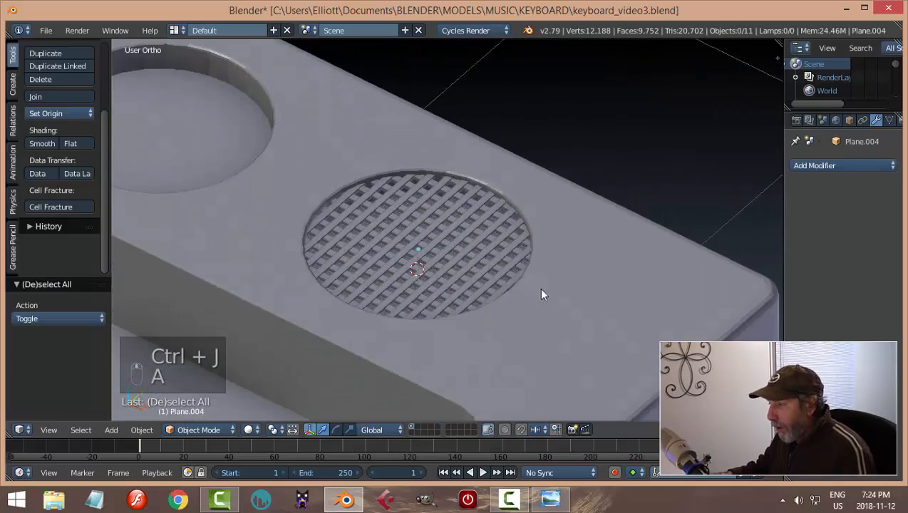
Rotate the joined grille slightly about the global Z axis within its round recess
{"action": "middle_click_drag", "start_coordinate": [543, 296], "coordinate": [499, 279]}
{"action": "scroll", "coordinate": [510, 317], "scroll_direction": "up", "scroll_amount": 3}
{"action": "right_click", "coordinate": [527, 289]}
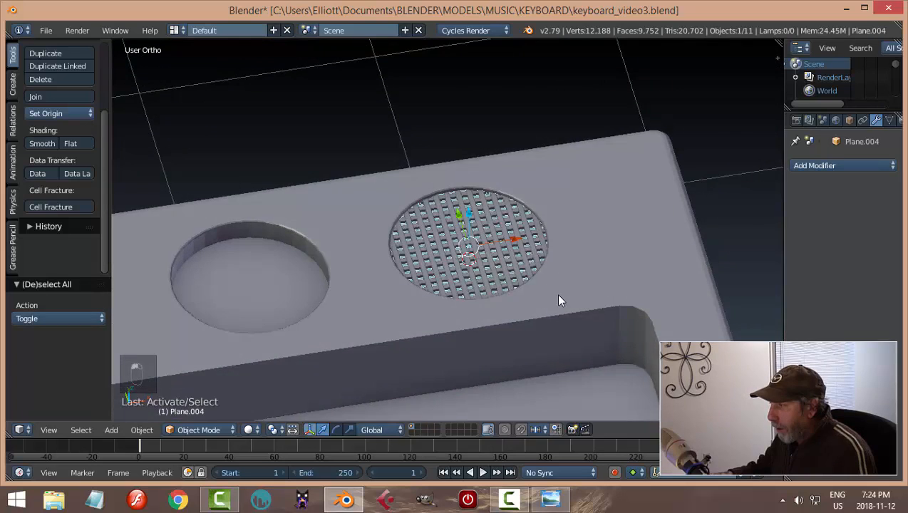
{"action": "middle_click_drag", "start_coordinate": [560, 301], "coordinate": [527, 296]}
{"action": "key", "text": "r"}
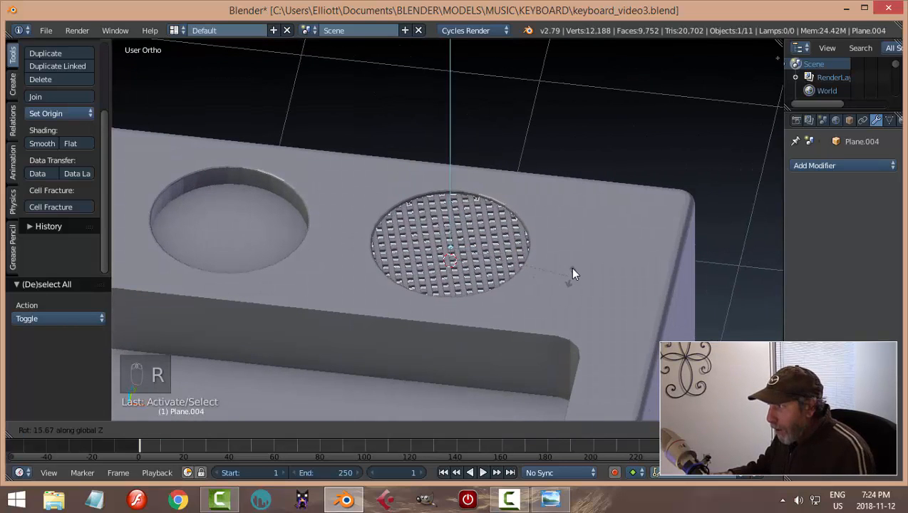
{"action": "left_click", "coordinate": [581, 268]}
{"action": "key", "text": "a"}
Duplicate the grille about -0.966 along X into the empty round recess and nudge the copy slightly along X to fit
{"action": "middle_click_drag", "start_coordinate": [589, 283], "coordinate": [484, 249]}
{"action": "right_click", "coordinate": [485, 249]}
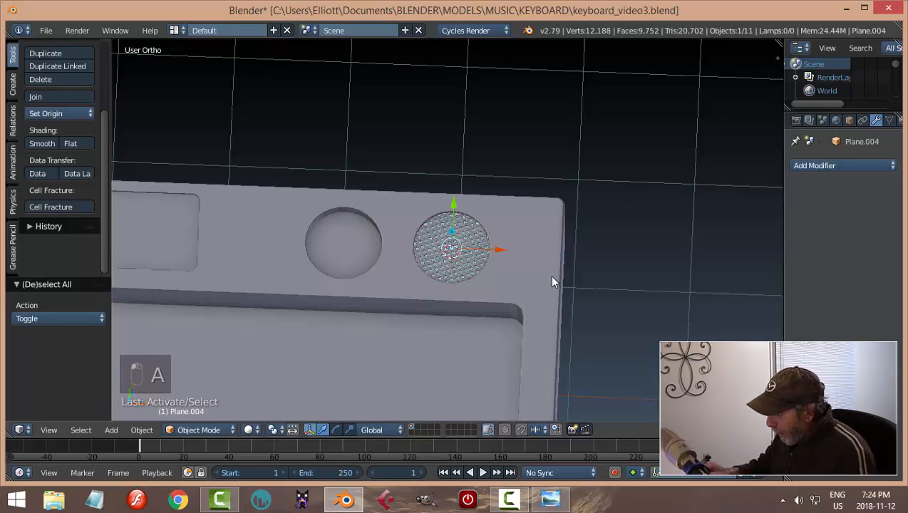
{"action": "key", "text": "KP_7"}
{"action": "scroll", "coordinate": [548, 290], "scroll_direction": "up", "scroll_amount": 3}
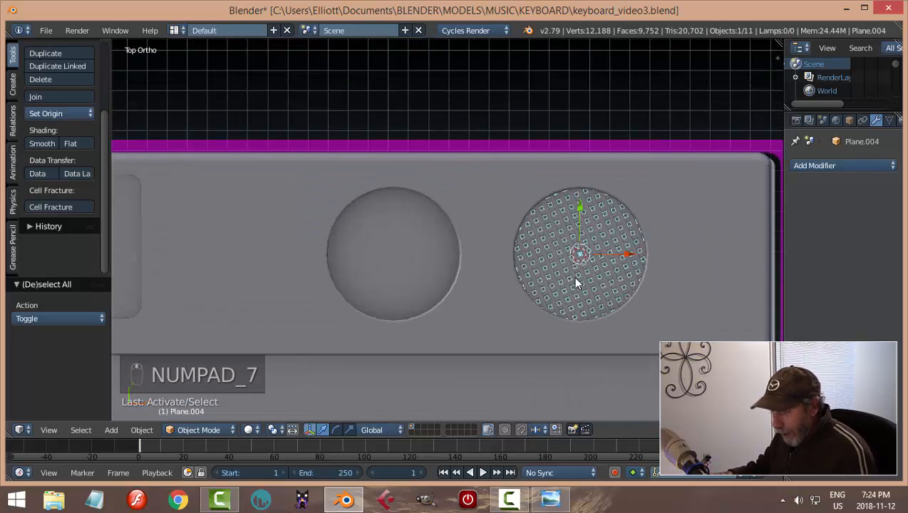
{"action": "key", "text": "shift+d"}
{"action": "key", "text": "x"}
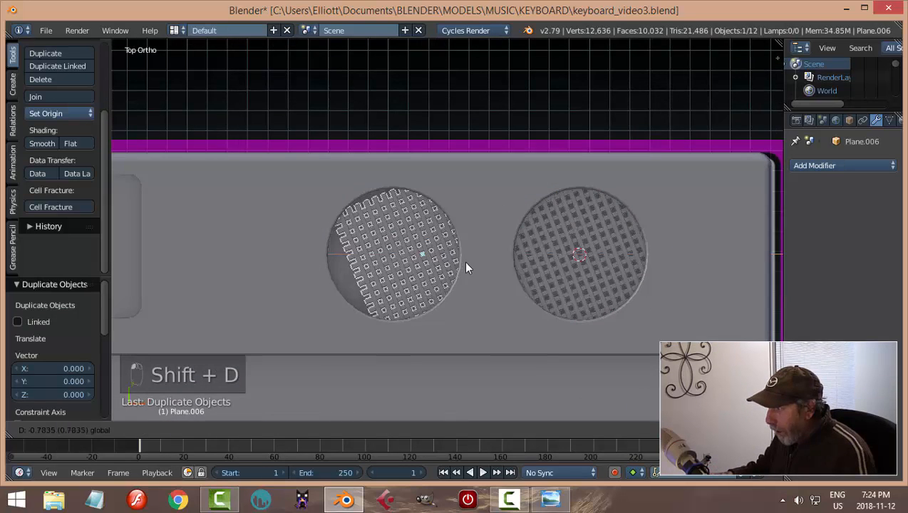
{"action": "left_click", "coordinate": [430, 267]}
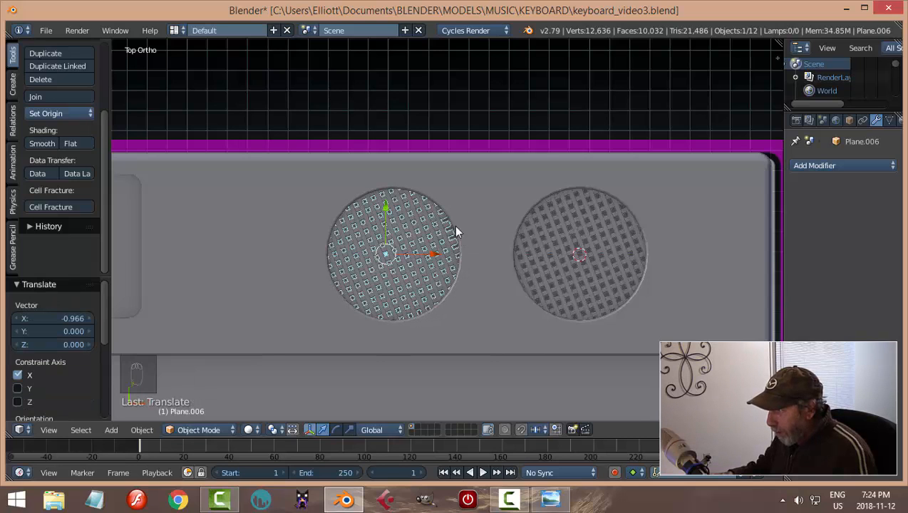
{"action": "left_click_drag", "start_coordinate": [440, 254], "coordinate": [449, 254]}
{"action": "key", "text": "a"}
{"action": "scroll", "coordinate": [484, 272], "scroll_direction": "down", "scroll_amount": 3}
{"action": "middle_click_drag", "start_coordinate": [484, 271], "coordinate": [459, 259]}
{"action": "scroll", "coordinate": [457, 251], "scroll_direction": "up", "scroll_amount": 5}
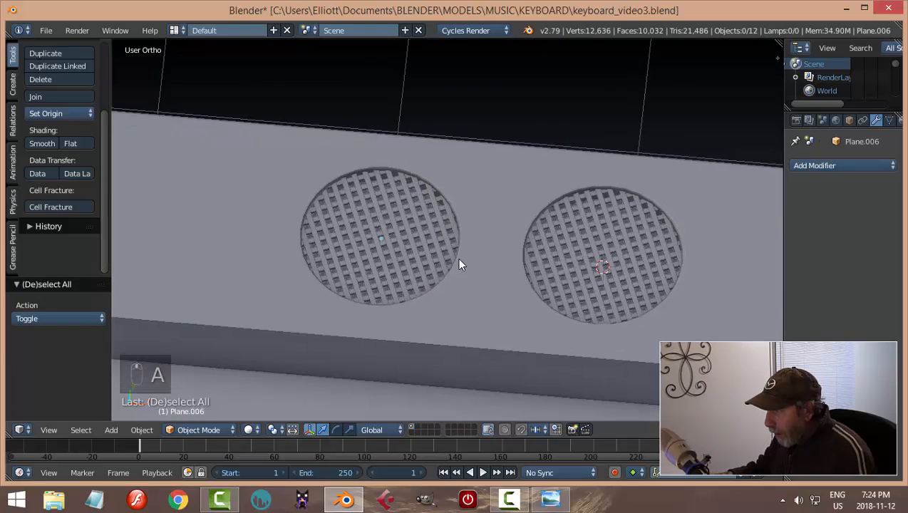
Rotate the copied grille about 31.3 degrees around Z so its bars run at a different angle
{"action": "right_click", "coordinate": [449, 256]}
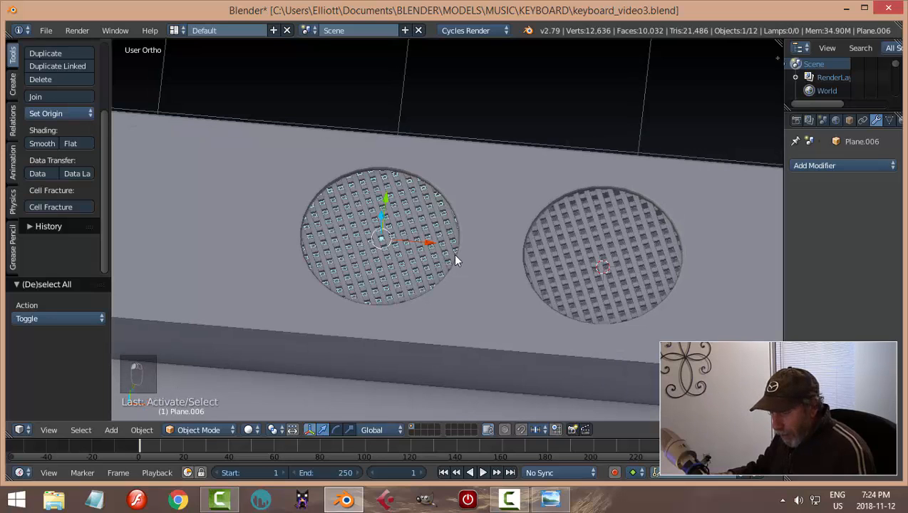
{"action": "key", "text": "r"}
{"action": "key", "text": "z"}
{"action": "left_click", "coordinate": [452, 218]}
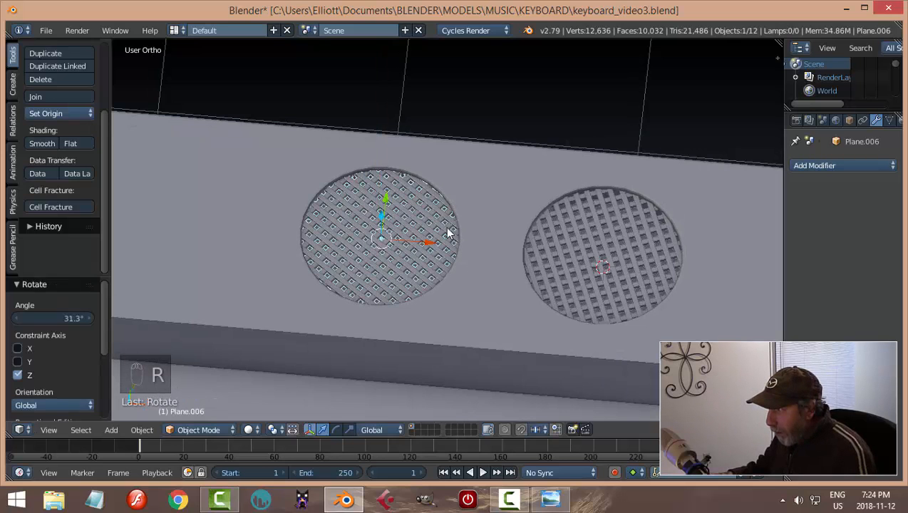
{"action": "middle_click_drag", "start_coordinate": [476, 283], "coordinate": [450, 264]}
{"action": "key", "text": "s"}
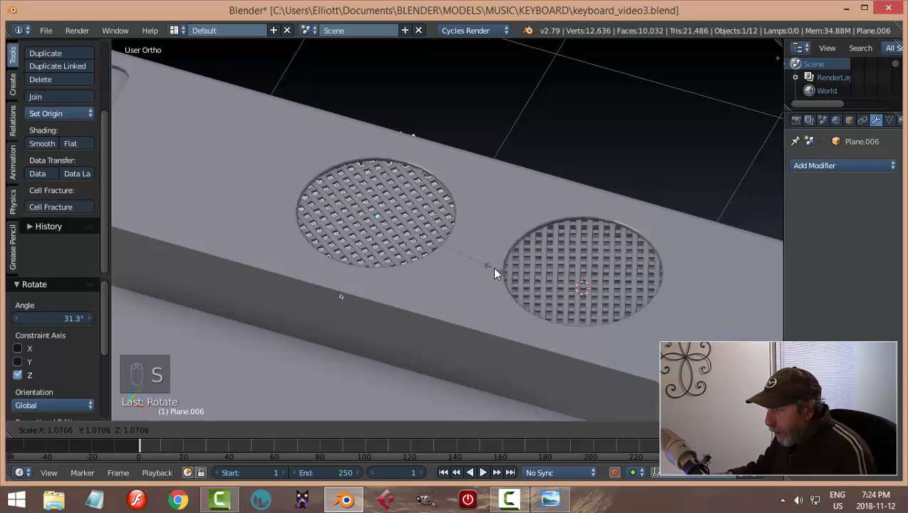
{"action": "right_click", "coordinate": [494, 268]}
Deselect everything, inspect both speaker grilles and the whole keyboard body, and save the file
{"action": "middle_click_drag", "start_coordinate": [493, 266], "coordinate": [471, 277]}
{"action": "key", "text": "a"}
{"action": "scroll", "coordinate": [474, 258], "scroll_direction": "down", "scroll_amount": 4}
{"action": "scroll", "coordinate": [471, 271], "scroll_direction": "down", "scroll_amount": 3}
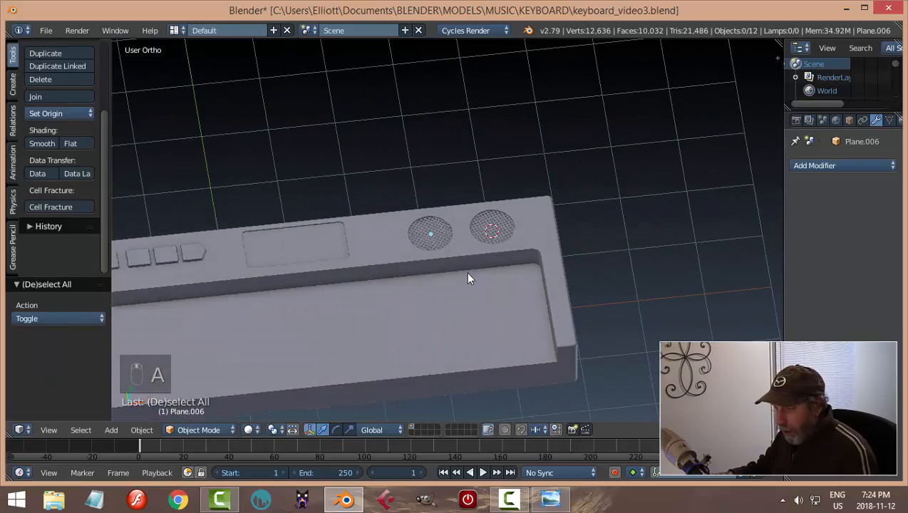
{"action": "key", "text": "ctrl+s"}
{"action": "middle_click_drag", "start_coordinate": [435, 306], "coordinate": [394, 285]}
{"action": "scroll", "coordinate": [394, 258], "scroll_direction": "up", "scroll_amount": 3}
{"action": "scroll", "coordinate": [463, 213], "scroll_direction": "up", "scroll_amount": 3}
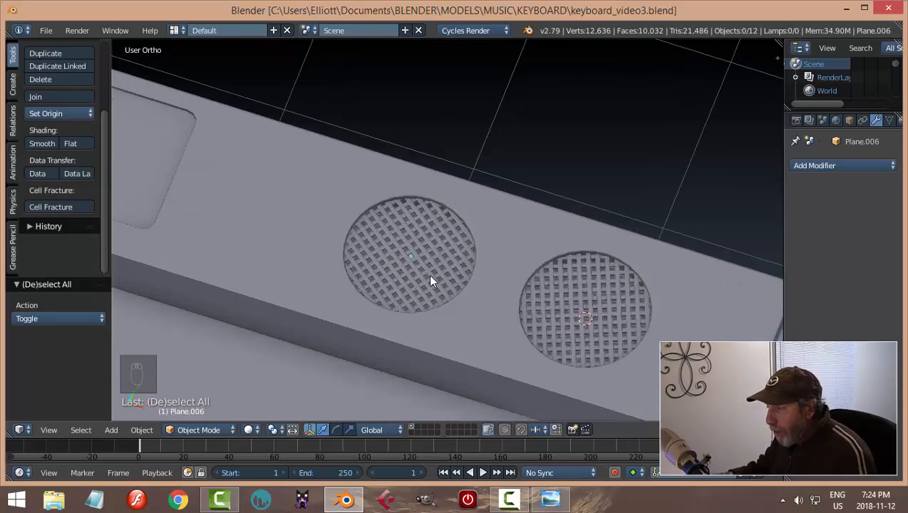
{"action": "scroll", "coordinate": [430, 280], "scroll_direction": "down", "scroll_amount": 5}
{"action": "middle_click_drag", "start_coordinate": [429, 280], "coordinate": [577, 250]}
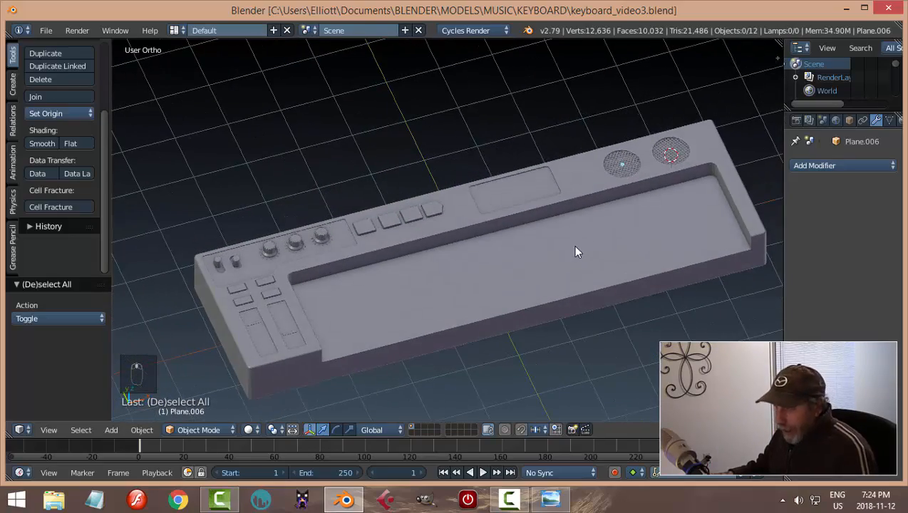
{"action": "key", "text": "ctrl+s"}
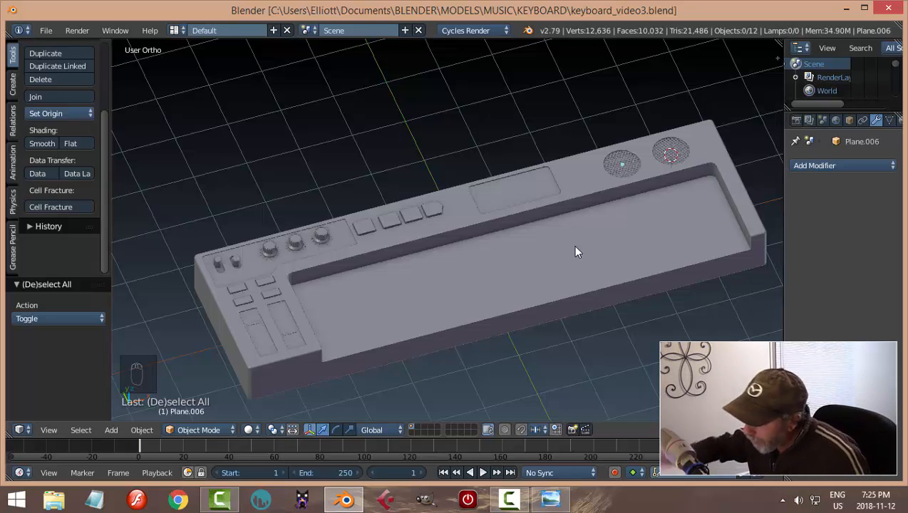
Show the model in wireframe from the top and place the 3D cursor on the reference's first white key
{"action": "key", "text": "KP_7"}
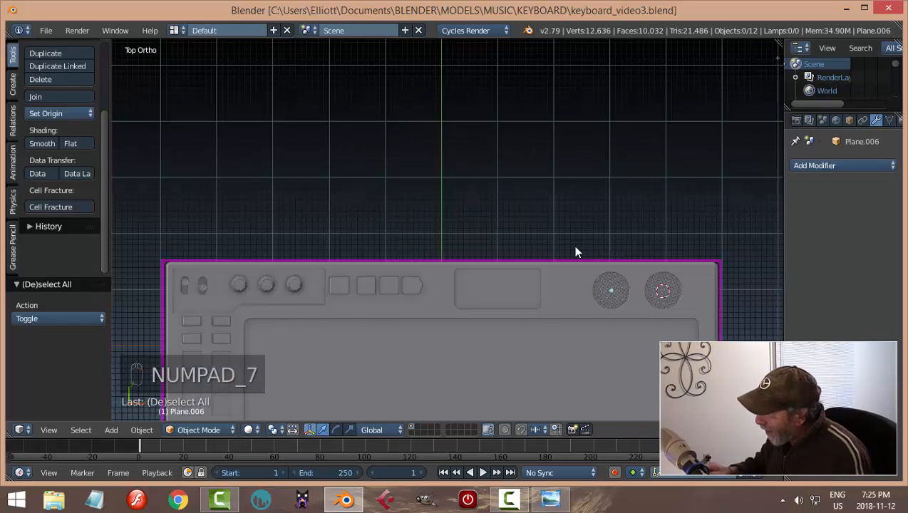
{"action": "middle_click_drag", "start_coordinate": [484, 340], "coordinate": [455, 203], "text": "shift"}
{"action": "key", "text": "z"}
{"action": "left_click", "coordinate": [550, 201]}
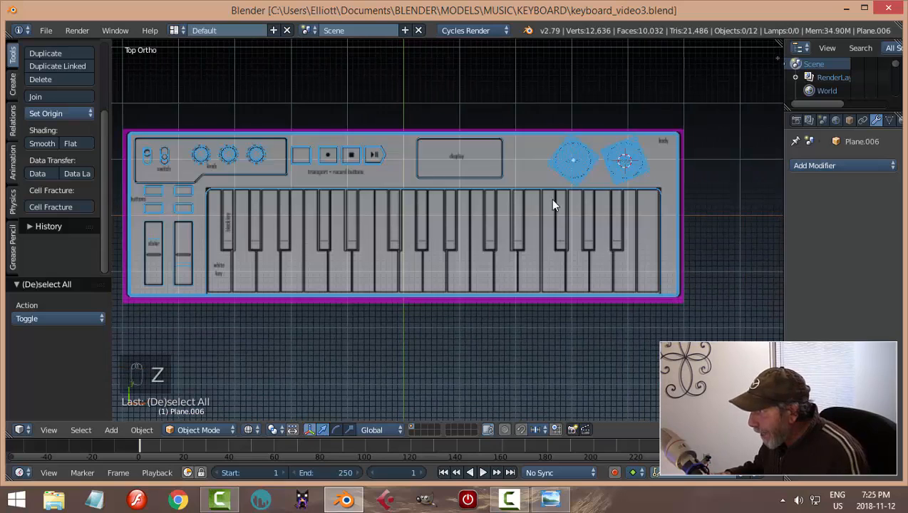
{"action": "scroll", "coordinate": [388, 277], "scroll_direction": "up", "scroll_amount": 6}
{"action": "scroll", "coordinate": [434, 239], "scroll_direction": "down", "scroll_amount": 3}
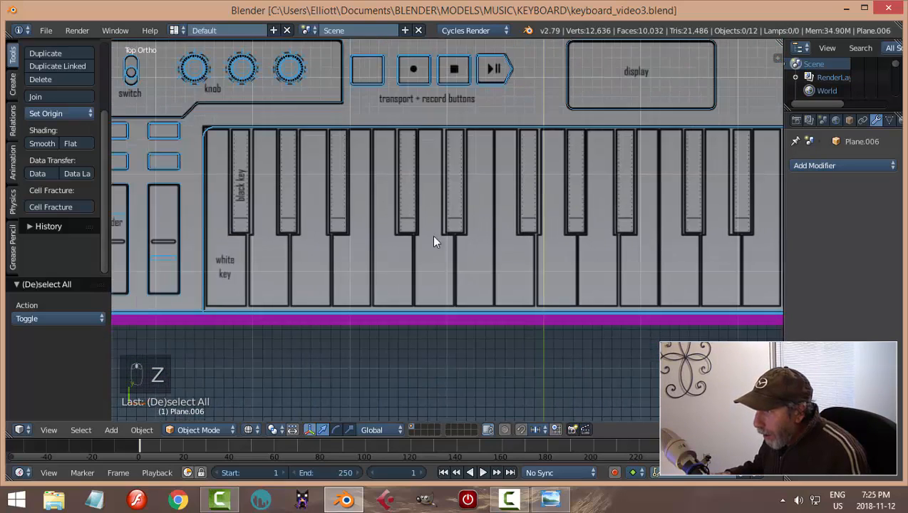
{"action": "scroll", "coordinate": [494, 247], "scroll_direction": "up", "scroll_amount": 2}
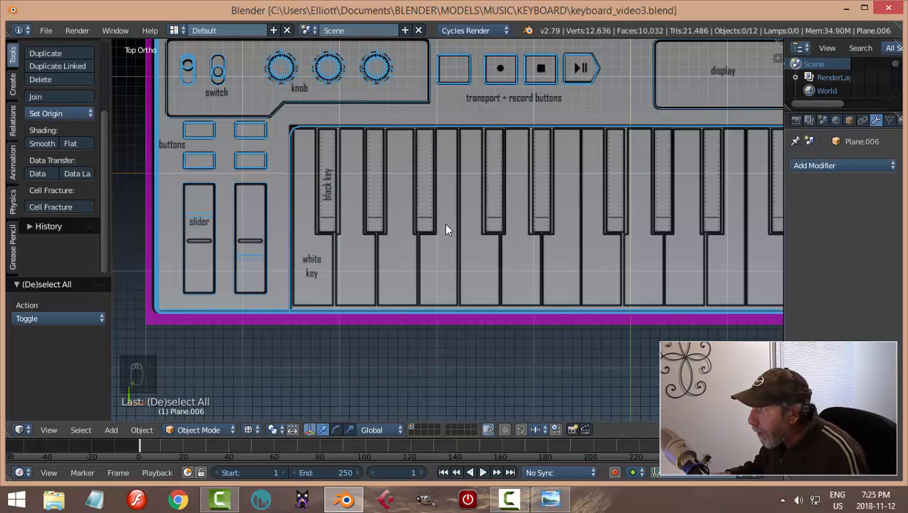
{"action": "scroll", "coordinate": [443, 221], "scroll_direction": "down", "scroll_amount": 1}
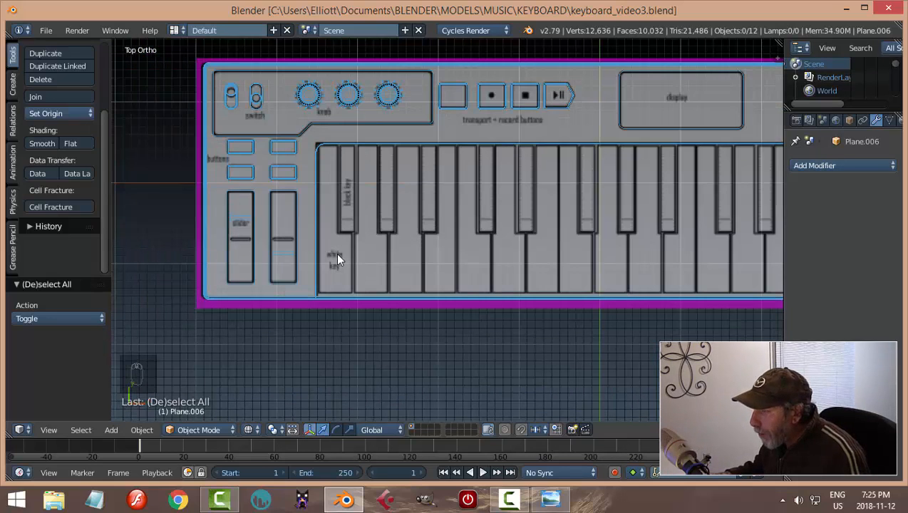
{"action": "scroll", "coordinate": [437, 273], "scroll_direction": "up", "scroll_amount": 3}
{"action": "middle_click_drag", "start_coordinate": [427, 257], "coordinate": [488, 239], "text": "shift"}
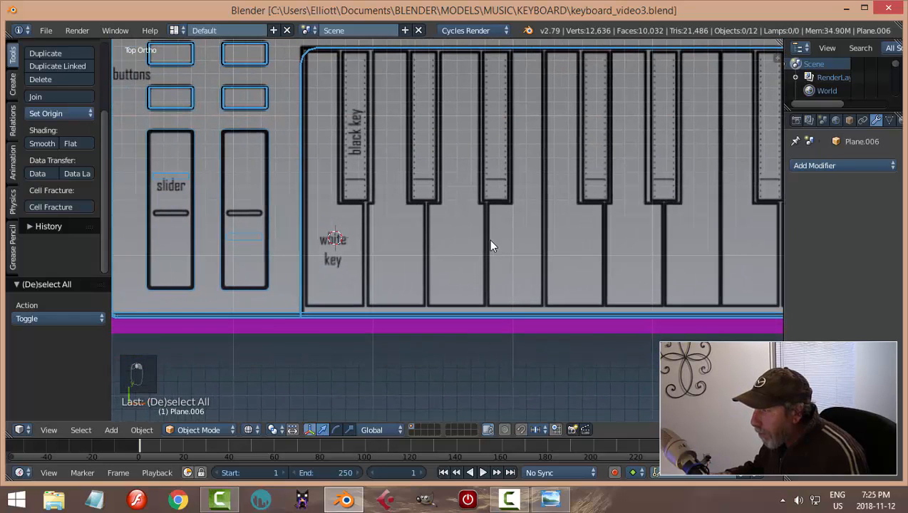
Add a plane at the 3D cursor and enter Edit Mode on it
{"action": "key", "text": "shift+a"}
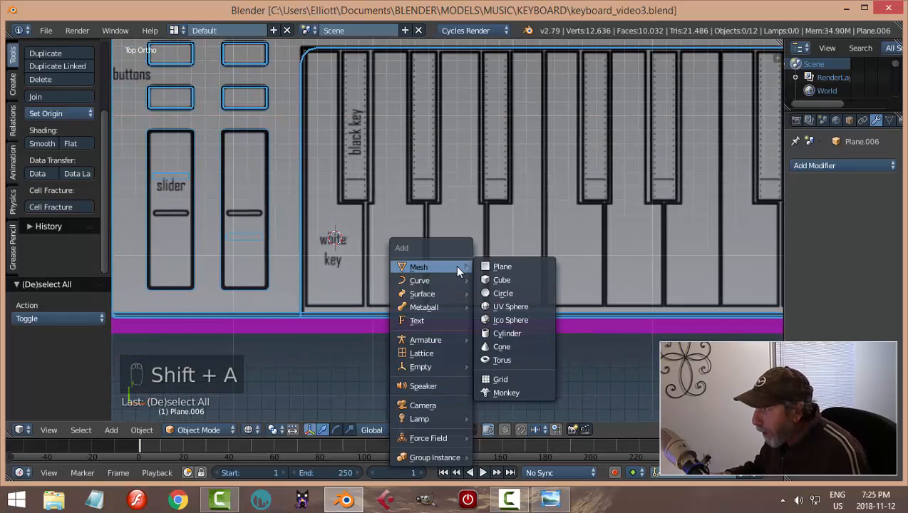
{"action": "left_click", "coordinate": [497, 265]}
{"action": "key", "text": "Tab"}
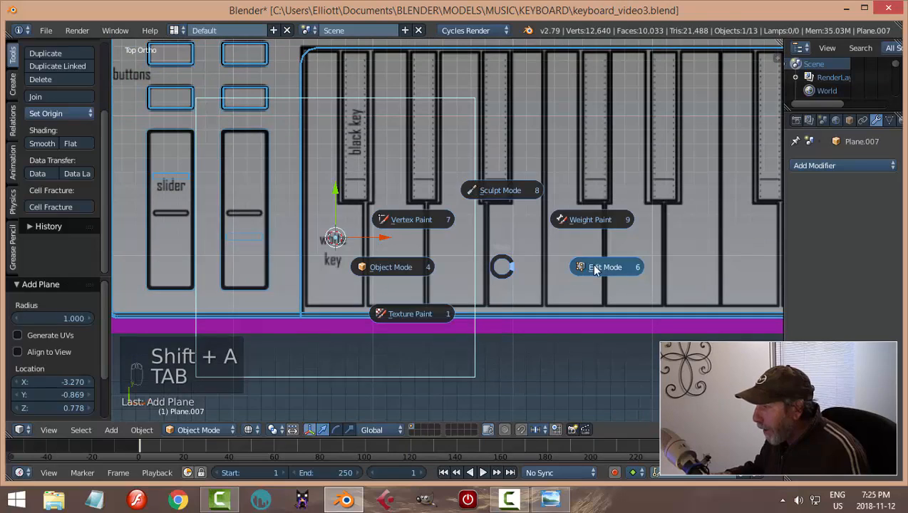
{"action": "left_click", "coordinate": [581, 263]}
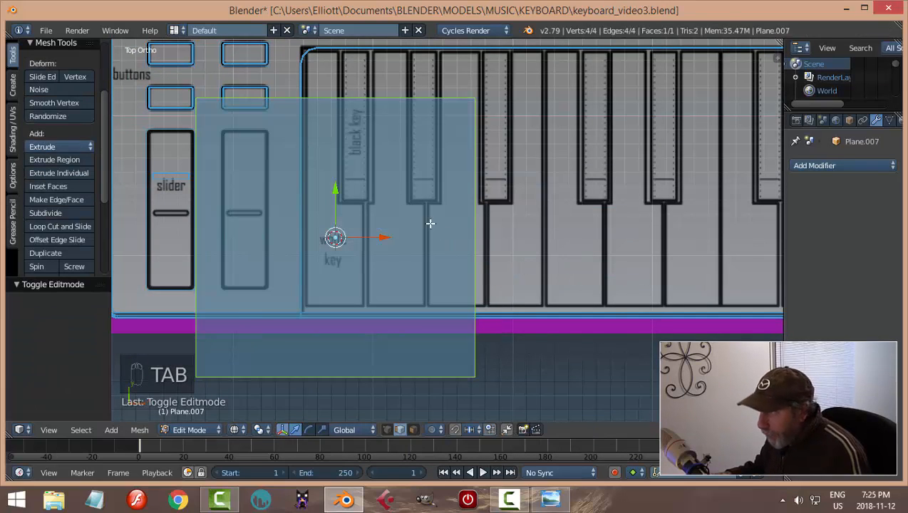
Move the plane's upper edge about 0.320 and its lower edge about 0.502 along Y to match the white key's ends
{"action": "right_click", "coordinate": [326, 100]}
{"action": "key", "text": "g"}
{"action": "key", "text": "y"}
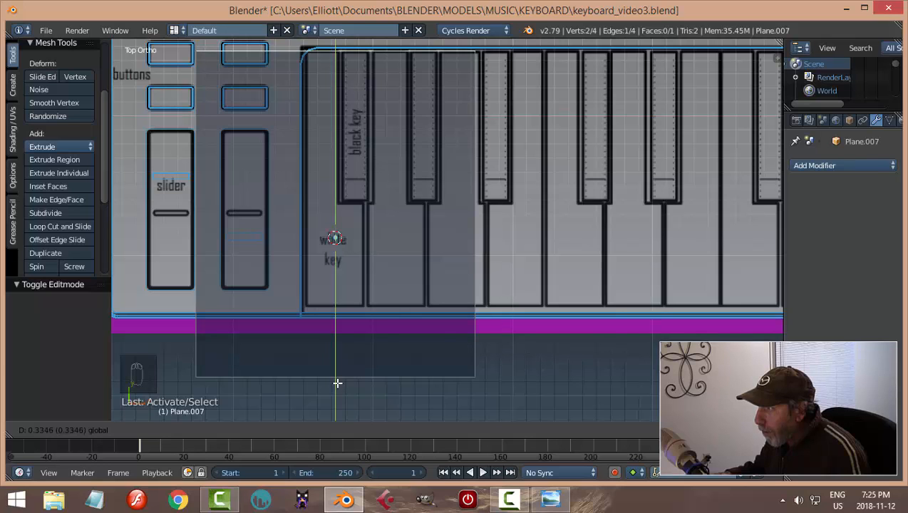
{"action": "left_click", "coordinate": [336, 382]}
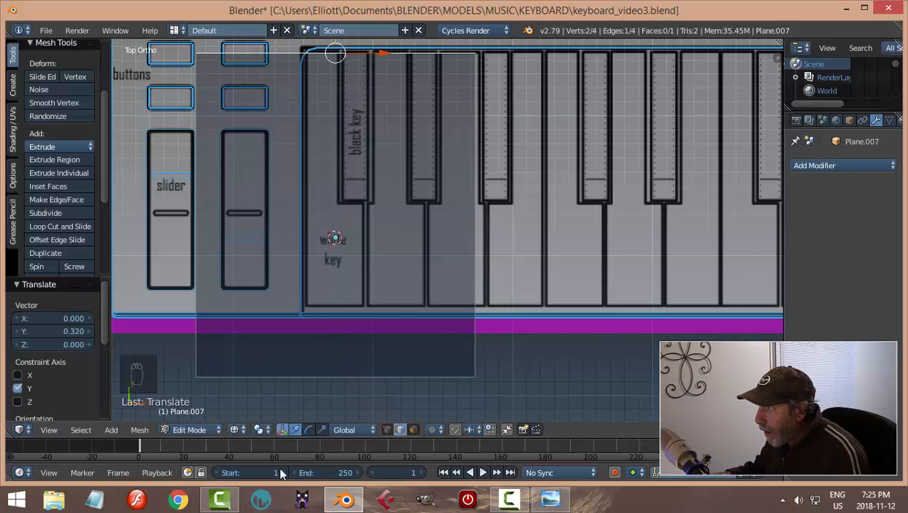
{"action": "right_click", "coordinate": [335, 378]}
{"action": "key", "text": "g"}
{"action": "key", "text": "y"}
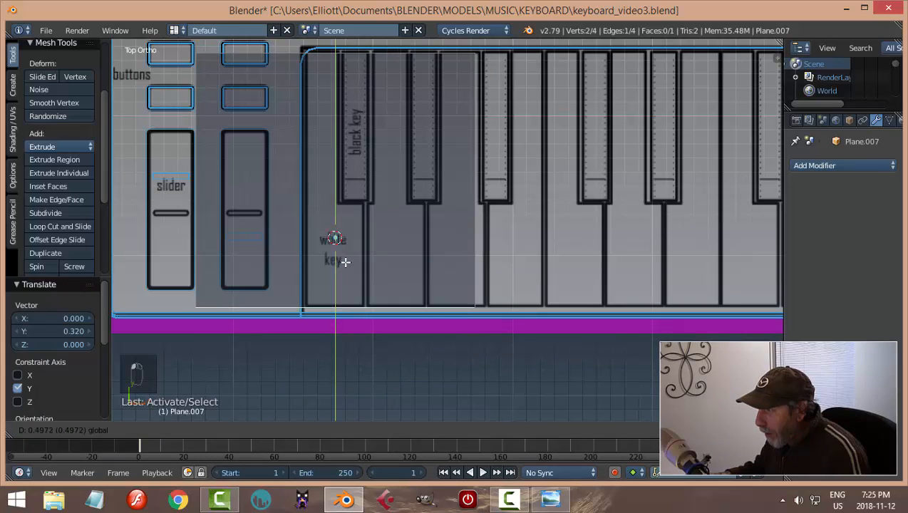
{"action": "left_click", "coordinate": [345, 263]}
Move the plane's left edge about 0.789 and its right edge about -0.798 along X to match the white key's width
{"action": "right_click", "coordinate": [198, 225]}
{"action": "key", "text": "g"}
{"action": "key", "text": "x"}
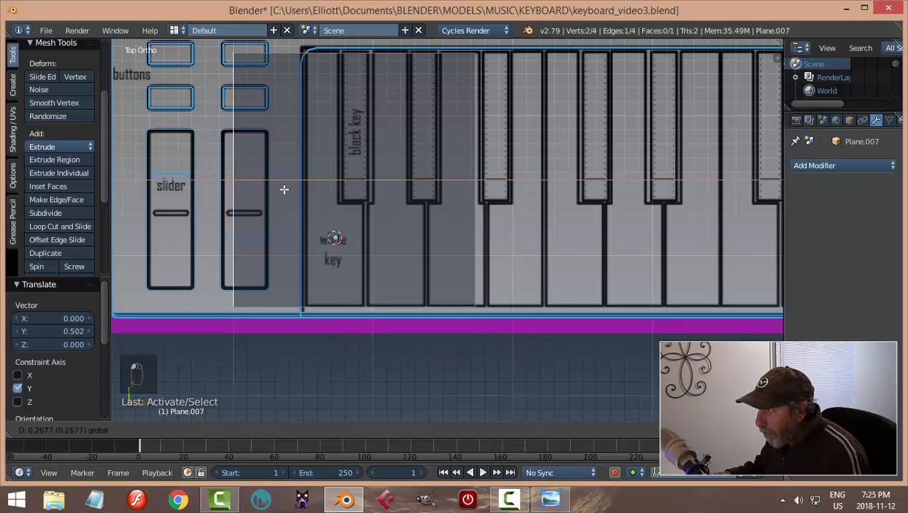
{"action": "left_click", "coordinate": [346, 209]}
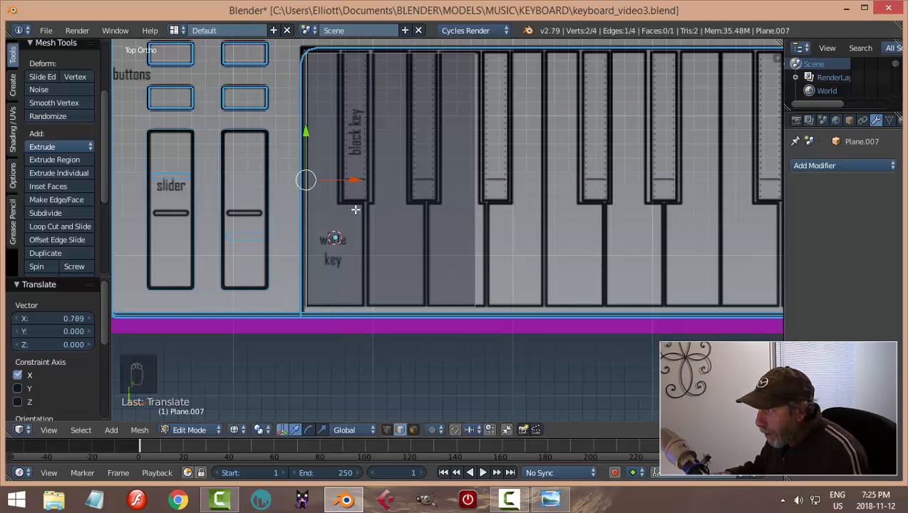
{"action": "right_click", "coordinate": [473, 207]}
{"action": "key", "text": "g"}
{"action": "key", "text": "x"}
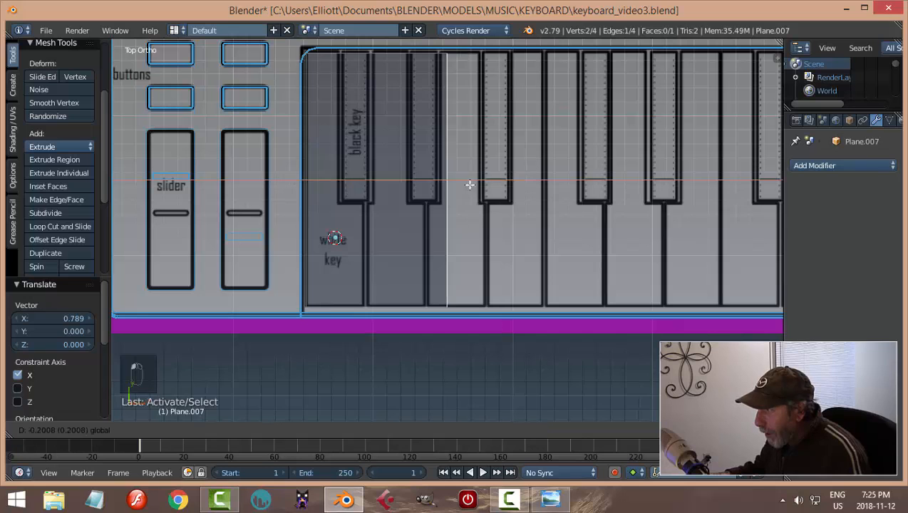
{"action": "left_click", "coordinate": [410, 191]}
Add loop cuts to the first white key: crosswise at the black key's lower end, slide about 0.175, and lengthwise at its left side, about -0.118
{"action": "scroll", "coordinate": [371, 242], "scroll_direction": "up", "scroll_amount": 3}
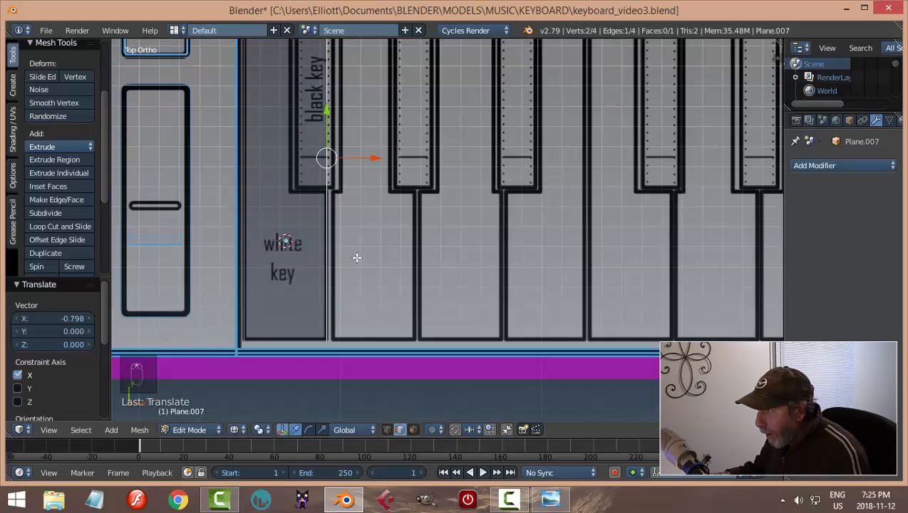
{"action": "scroll", "coordinate": [418, 297], "scroll_direction": "down", "scroll_amount": 2}
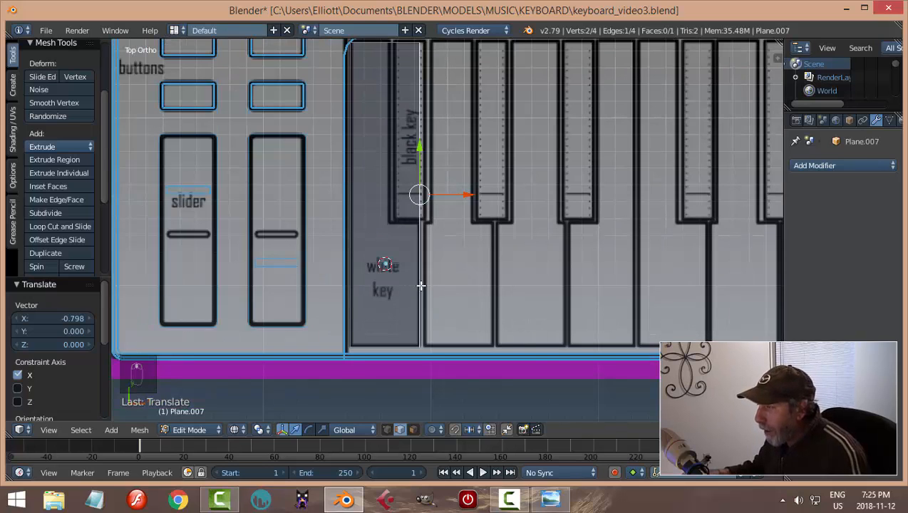
{"action": "key", "text": "ctrl+r"}
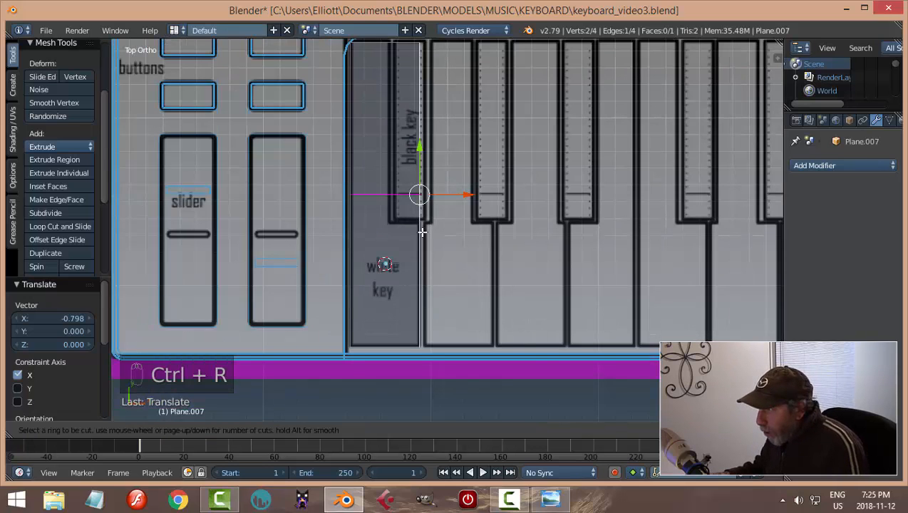
{"action": "left_click", "coordinate": [422, 233]}
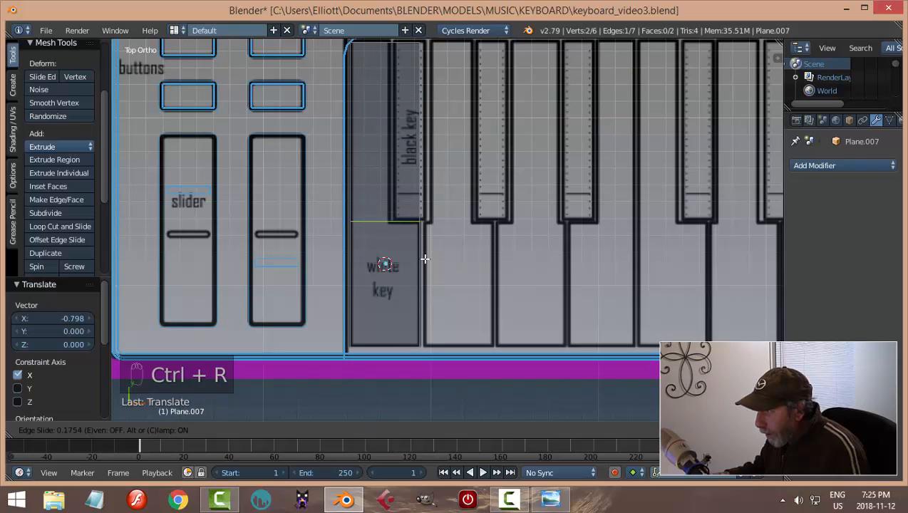
{"action": "left_click", "coordinate": [426, 259]}
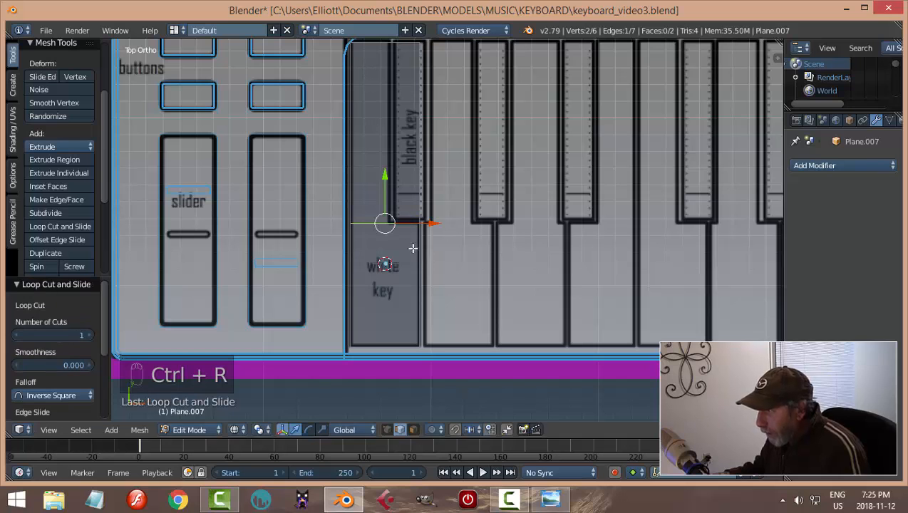
{"action": "key", "text": "ctrl+r"}
{"action": "left_click", "coordinate": [389, 48]}
{"action": "left_click", "coordinate": [391, 50]}
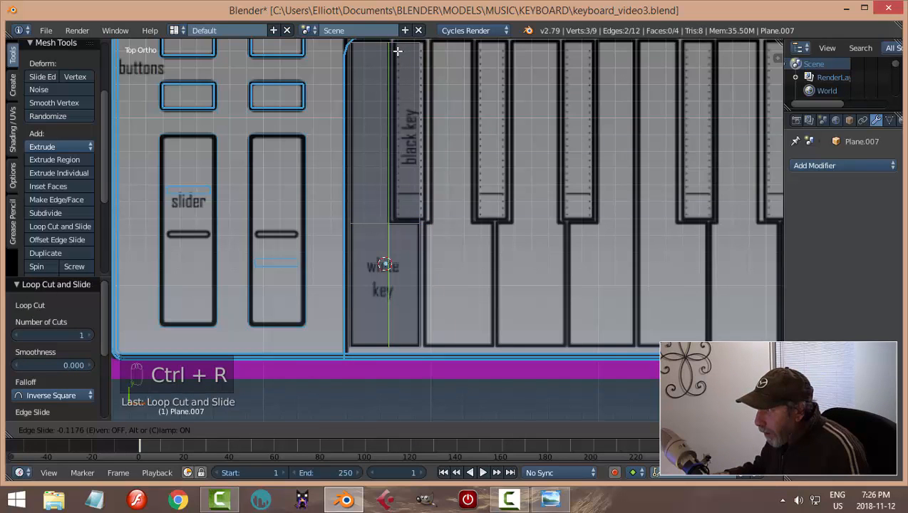
Delete the outer edges of the first white key's face that overlaps the first black key
{"action": "scroll", "coordinate": [420, 175], "scroll_direction": "up", "scroll_amount": 3}
{"action": "scroll", "coordinate": [443, 212], "scroll_direction": "up", "scroll_amount": 1, "text": "shift"}
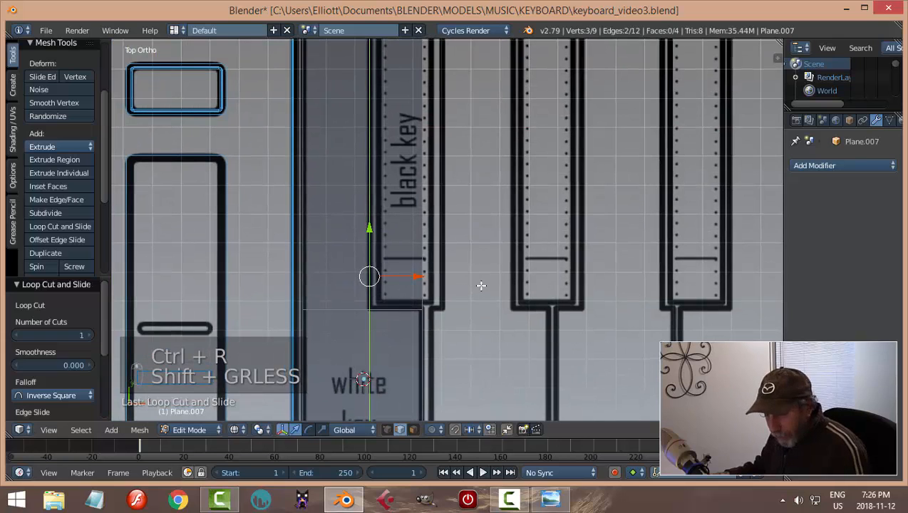
{"action": "key", "text": "a"}
{"action": "right_click", "coordinate": [419, 181]}
{"action": "scroll", "coordinate": [497, 210], "scroll_direction": "down", "scroll_amount": 3}
{"action": "middle_click_drag", "start_coordinate": [511, 168], "coordinate": [524, 285], "text": "shift"}
{"action": "scroll", "coordinate": [500, 267], "scroll_direction": "up", "scroll_amount": 4}
{"action": "right_click", "coordinate": [408, 189], "text": "shift"}
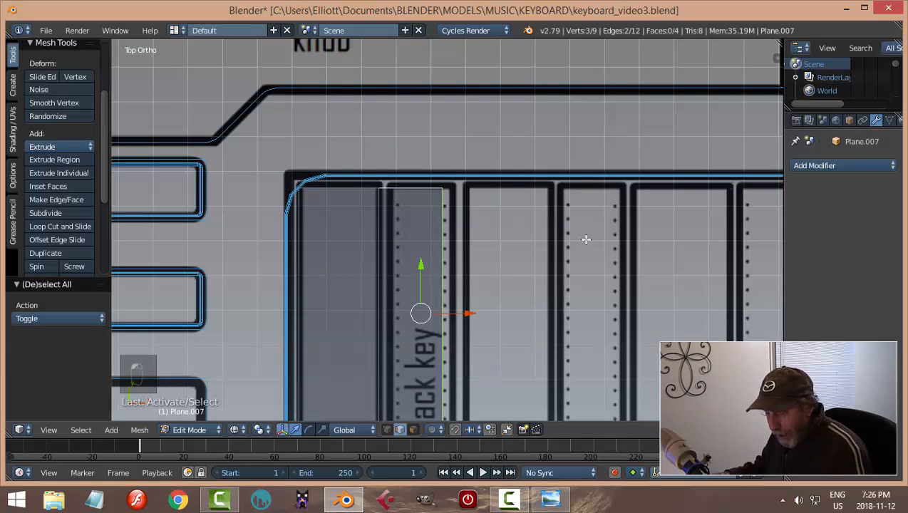
{"action": "key", "text": "x"}
{"action": "left_click", "coordinate": [586, 245]}
{"action": "scroll", "coordinate": [524, 307], "scroll_direction": "down", "scroll_amount": 4}
{"action": "scroll", "coordinate": [532, 355], "scroll_direction": "up", "scroll_amount": 1}
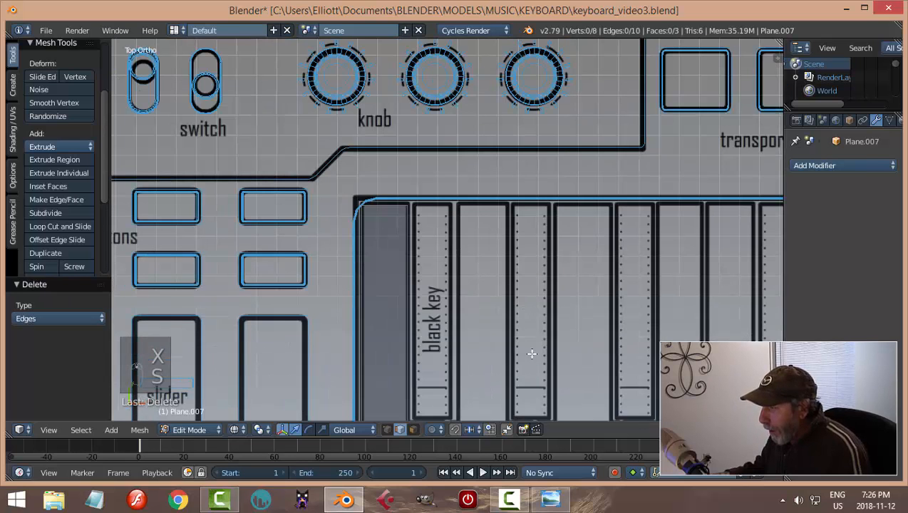
Deselect the first key's mesh, place the 3D cursor on the second white key and add a plane there
{"action": "key", "text": "a"}
{"action": "scroll", "coordinate": [507, 389], "scroll_direction": "down", "scroll_amount": 3}
{"action": "scroll", "coordinate": [492, 318], "scroll_direction": "up", "scroll_amount": 5}
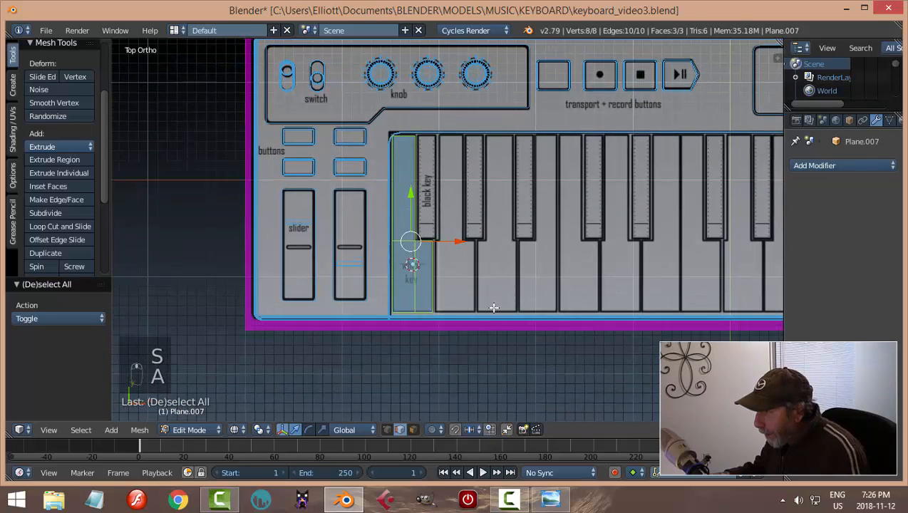
{"action": "scroll", "coordinate": [494, 312], "scroll_direction": "down", "scroll_amount": 2, "text": "shift"}
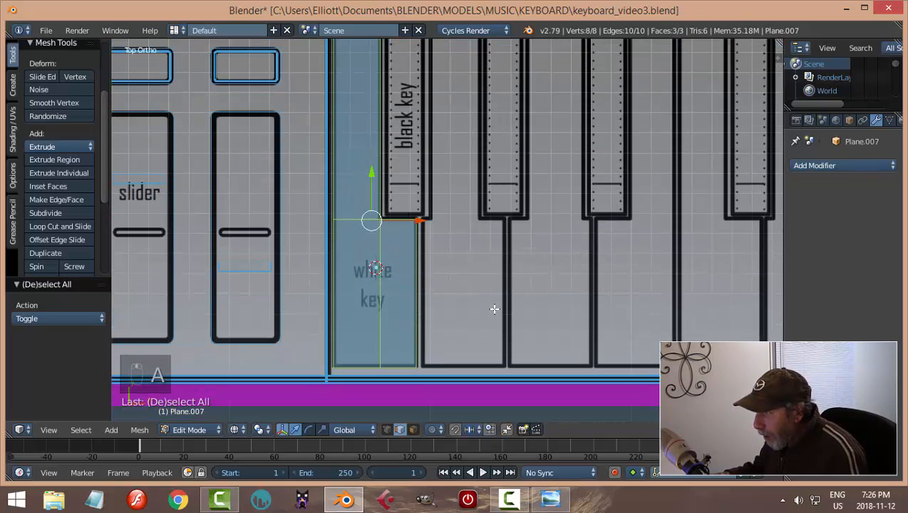
{"action": "key", "text": "a"}
{"action": "middle_click_drag", "start_coordinate": [503, 255], "coordinate": [446, 279], "text": "shift"}
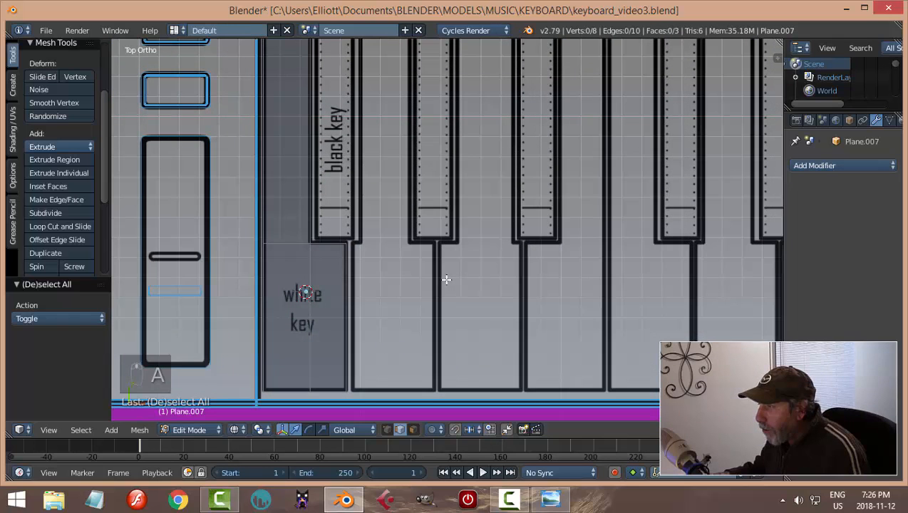
{"action": "left_click", "coordinate": [389, 280]}
{"action": "key", "text": "shift+a"}
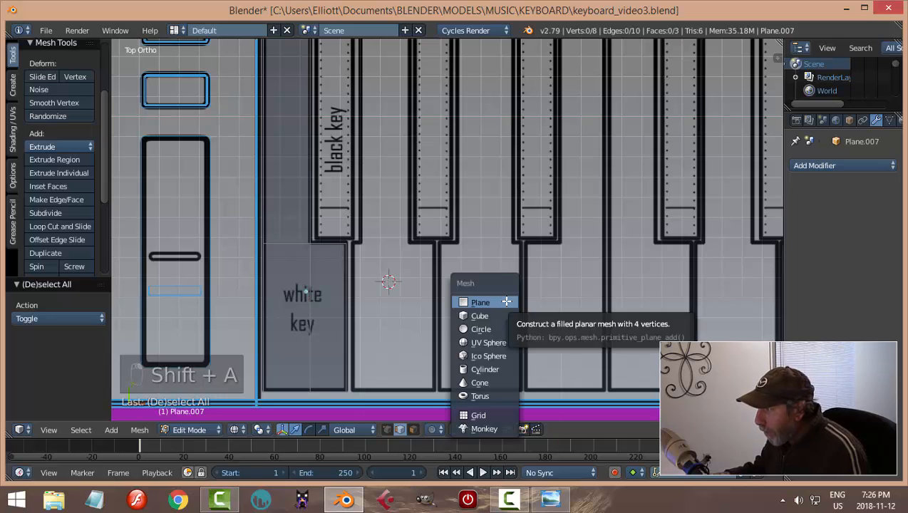
{"action": "left_click", "coordinate": [480, 302]}
Move the new plane about -0.029 in X and 0.349 in Y, and scale it to about 0.119 to fit between the first two black keys
{"action": "scroll", "coordinate": [508, 272], "scroll_direction": "down", "scroll_amount": 2}
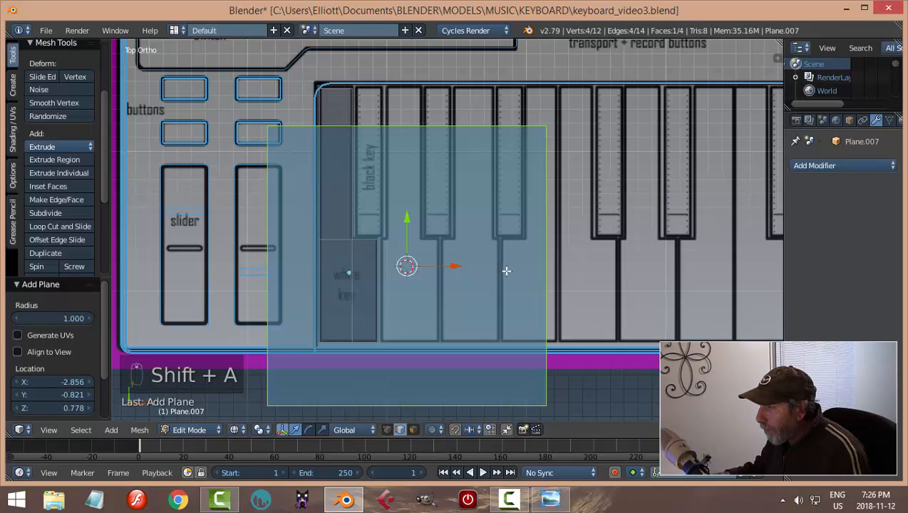
{"action": "key", "text": "g"}
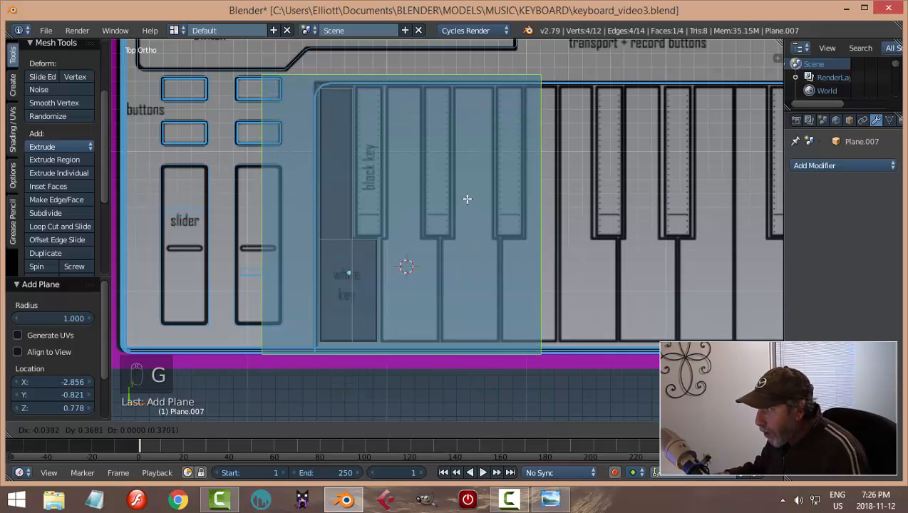
{"action": "left_click", "coordinate": [484, 201]}
{"action": "key", "text": "s"}
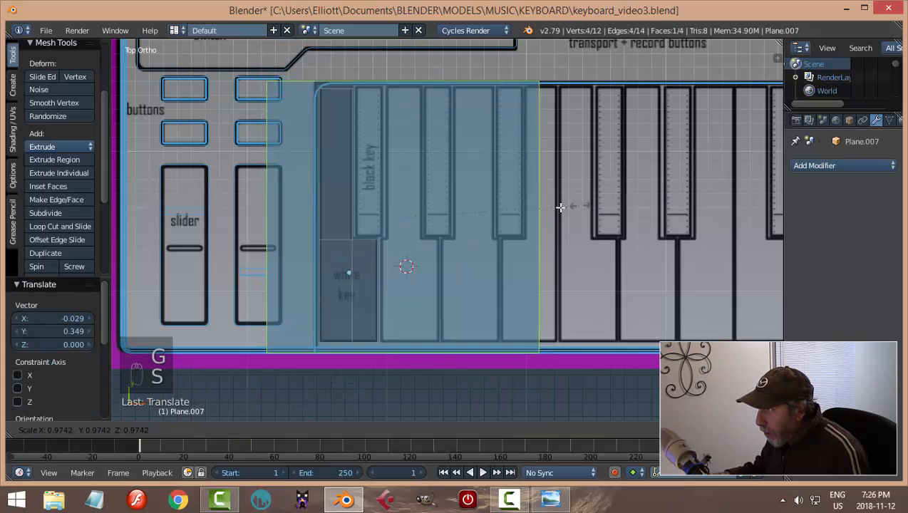
{"action": "left_click", "coordinate": [430, 237]}
{"action": "scroll", "coordinate": [445, 241], "scroll_direction": "up", "scroll_amount": 6}
{"action": "middle_click_drag", "start_coordinate": [475, 264], "coordinate": [475, 266], "text": "shift"}
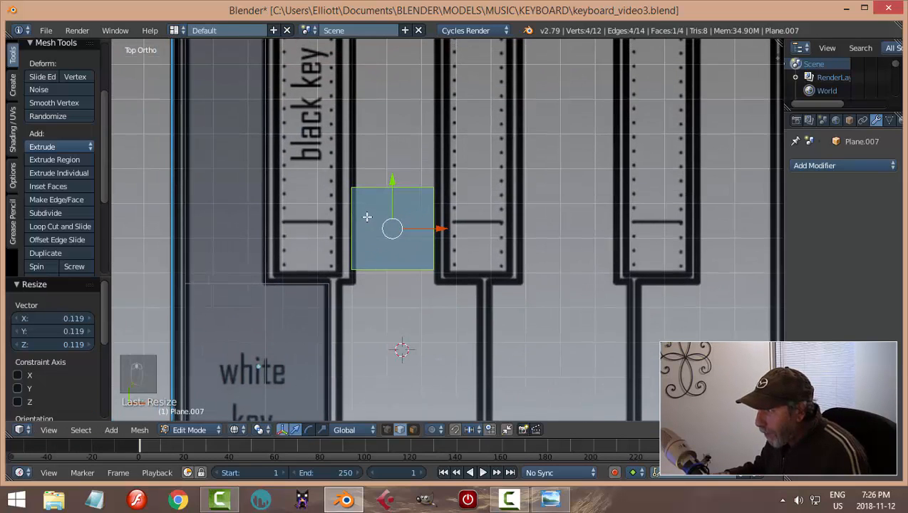
Move the plane's right edge about 0.012 along X and its upper edge about 0.801 and another 0.016 along Y to the key's upper end
{"action": "key", "text": "a"}
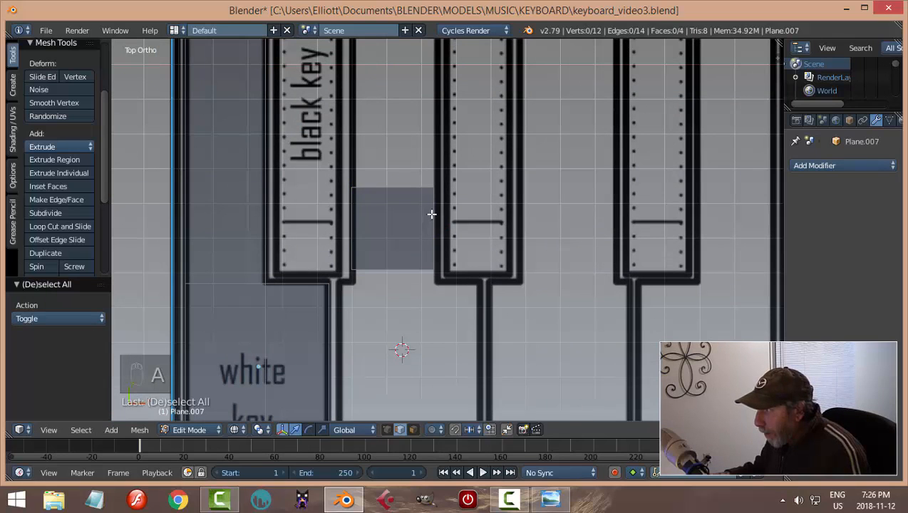
{"action": "right_click", "coordinate": [432, 214]}
{"action": "left_click_drag", "start_coordinate": [473, 227], "coordinate": [476, 228]}
{"action": "right_click", "coordinate": [403, 188]}
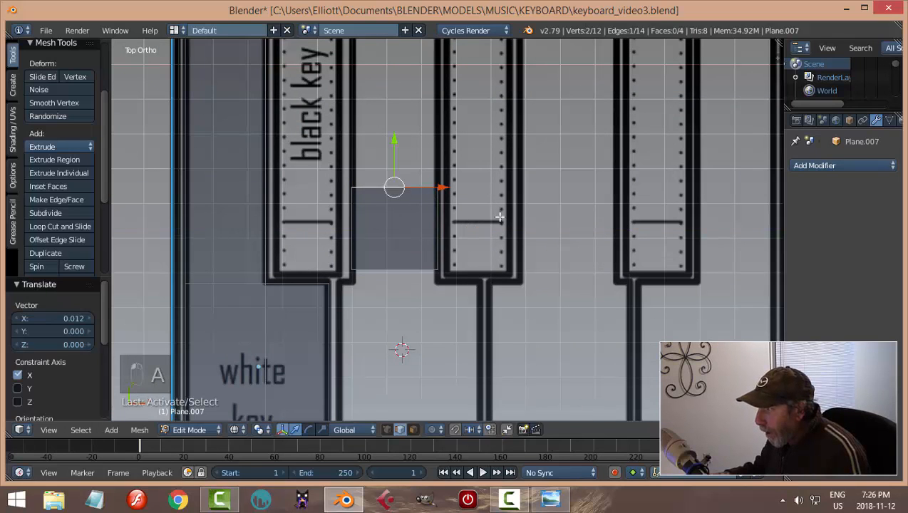
{"action": "scroll", "coordinate": [499, 216], "scroll_direction": "down", "scroll_amount": 4}
{"action": "left_click_drag", "start_coordinate": [423, 161], "coordinate": [443, 409]}
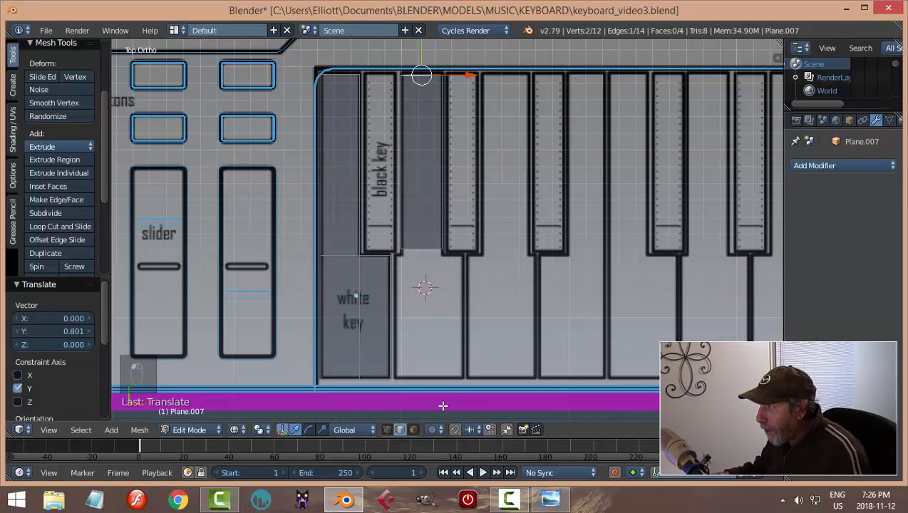
{"action": "scroll", "coordinate": [511, 324], "scroll_direction": "up", "scroll_amount": 3}
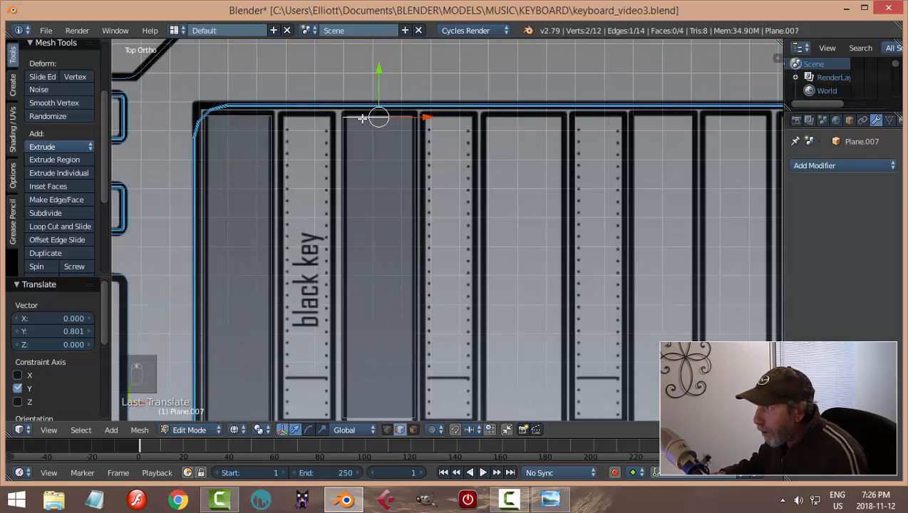
{"action": "left_click_drag", "start_coordinate": [379, 72], "coordinate": [380, 67]}
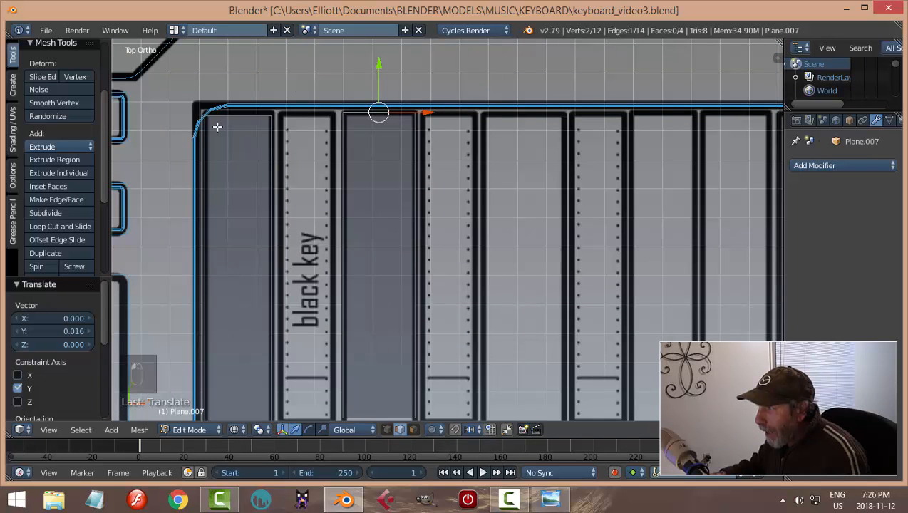
Move the plane's lower edge to the second white key's front end and its side edges out to the key's full width, the right edge about 0.131
{"action": "scroll", "coordinate": [345, 347], "scroll_direction": "down", "scroll_amount": 3}
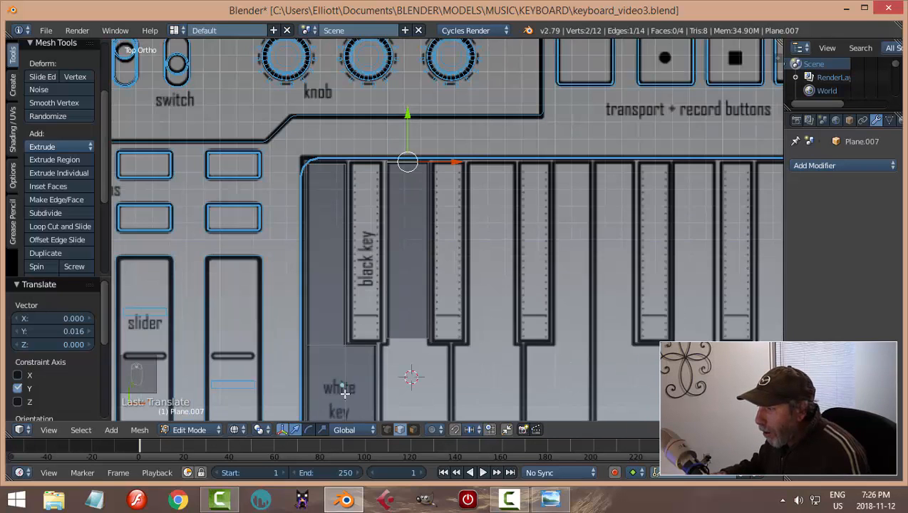
{"action": "scroll", "coordinate": [344, 392], "scroll_direction": "up", "scroll_amount": 3}
{"action": "right_click", "coordinate": [399, 185]}
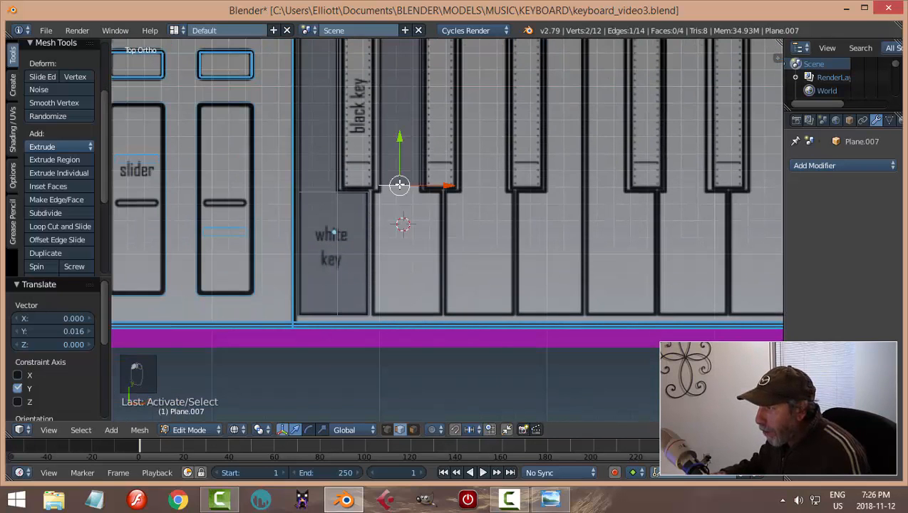
{"action": "left_click_drag", "start_coordinate": [399, 140], "coordinate": [408, 271]}
{"action": "right_click", "coordinate": [384, 237]}
{"action": "left_click_drag", "start_coordinate": [418, 162], "coordinate": [412, 164]}
{"action": "right_click", "coordinate": [420, 206]}
{"action": "left_click_drag", "start_coordinate": [467, 167], "coordinate": [487, 173]}
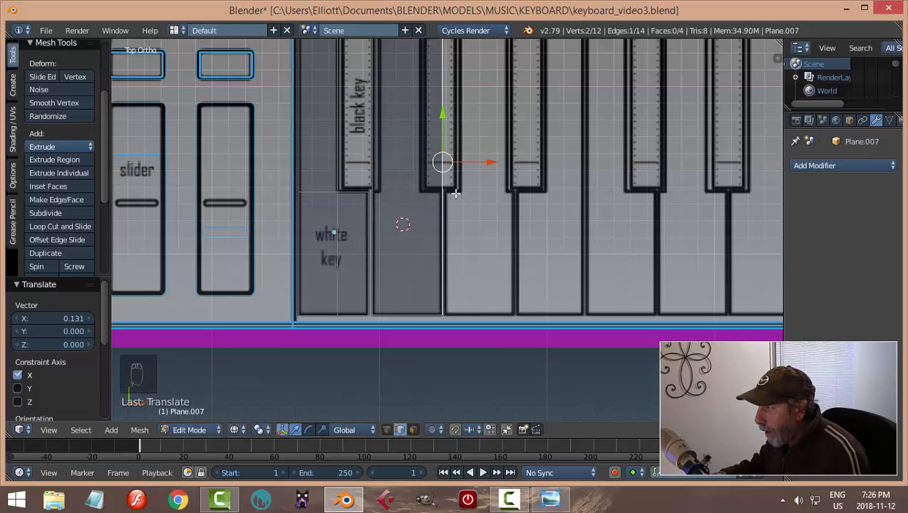
Add a crosswise loop cut to the second white key, slid about 0.175 to line up with the black keys' lower ends
{"action": "key", "text": "ctrl+r"}
{"action": "left_click", "coordinate": [441, 191]}
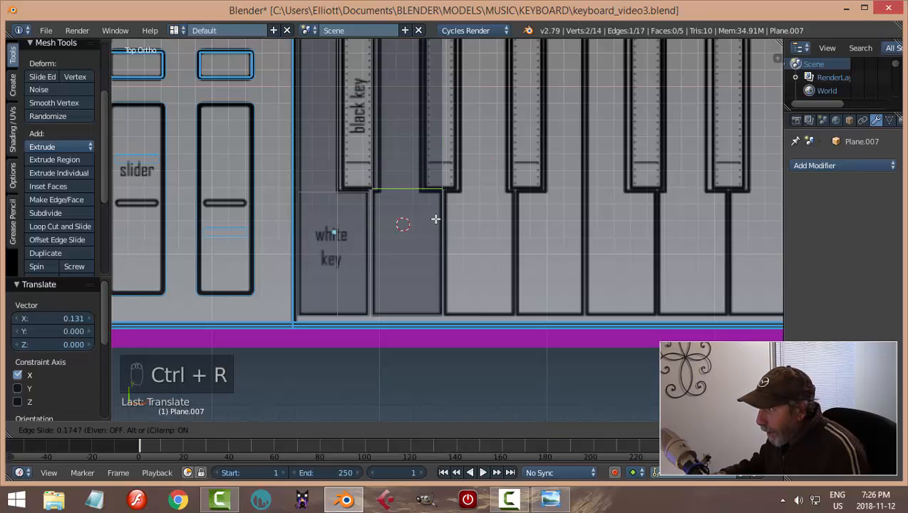
{"action": "left_click", "coordinate": [433, 222]}
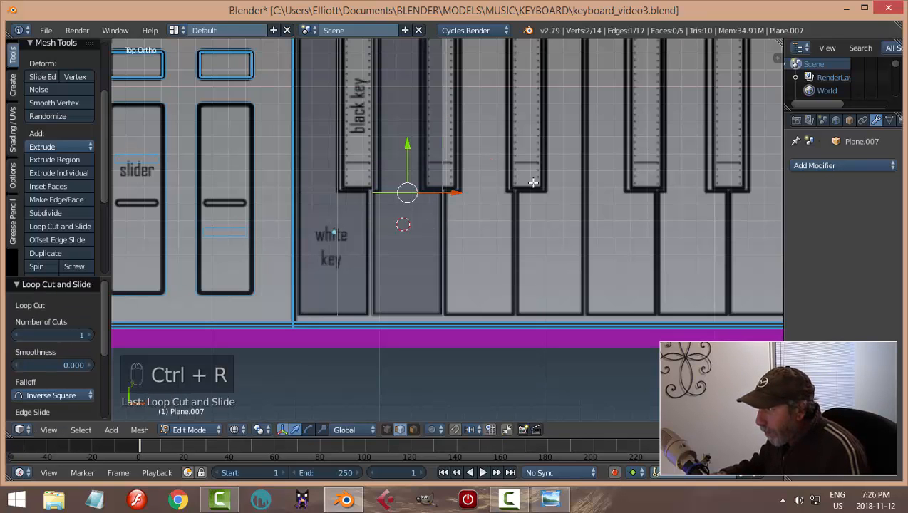
Add two lengthwise loop cuts to the second white key beside the adjacent black keys, with edge slides of about 0.750 and -0.261
{"action": "scroll", "coordinate": [531, 182], "scroll_direction": "up", "scroll_amount": 4, "text": "shift"}
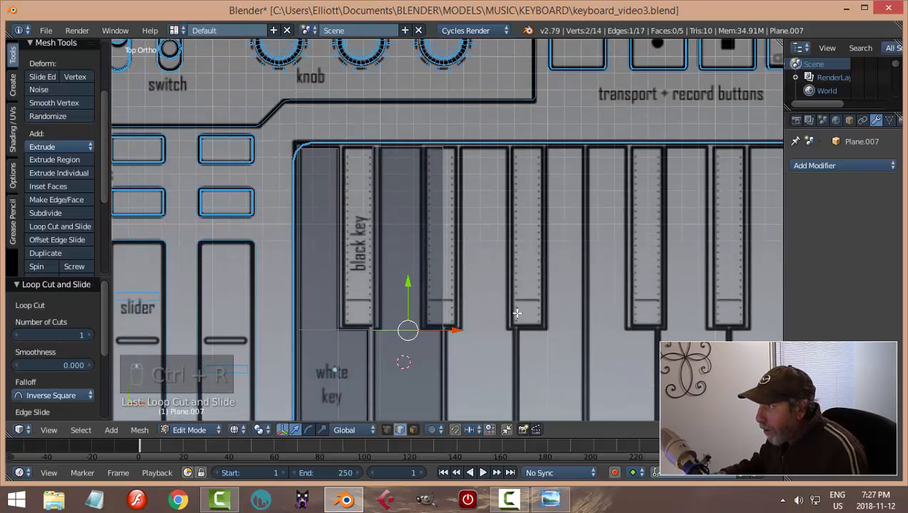
{"action": "key", "text": "ctrl+r"}
{"action": "left_click", "coordinate": [377, 151]}
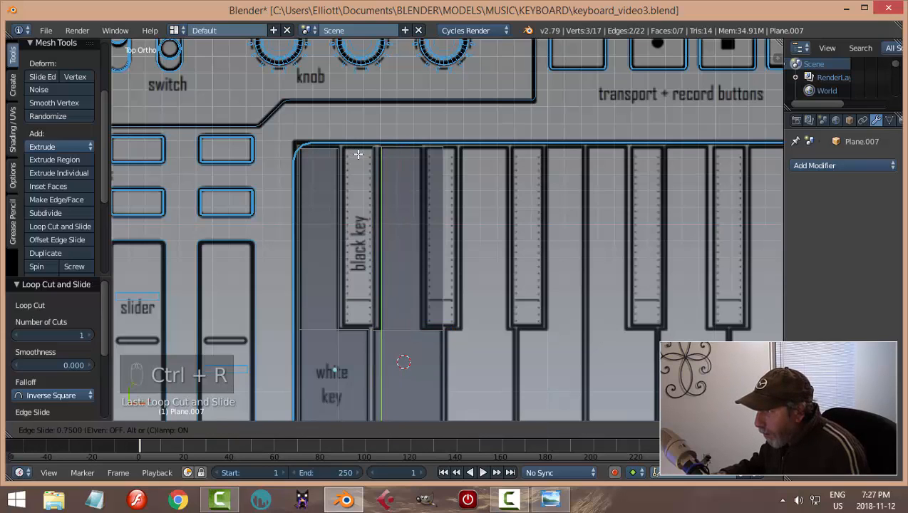
{"action": "left_click", "coordinate": [358, 154]}
{"action": "key", "text": "ctrl+r"}
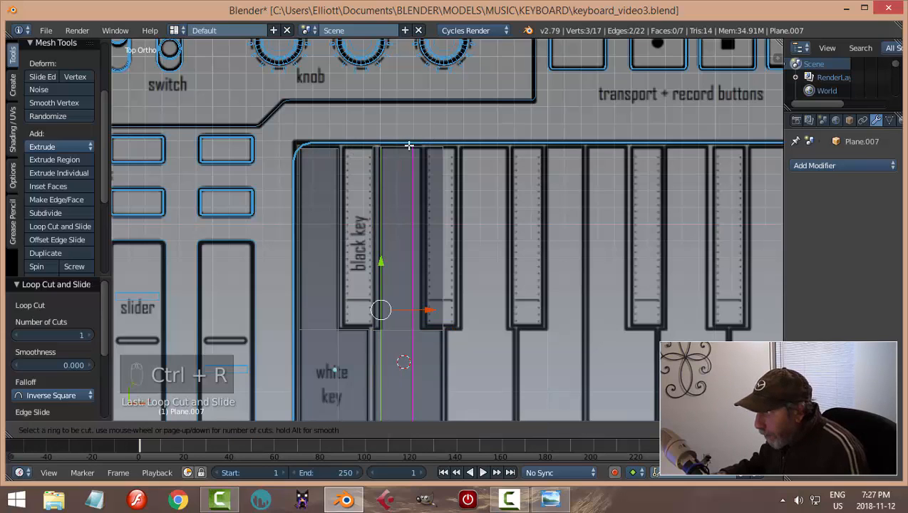
{"action": "left_click", "coordinate": [409, 146]}
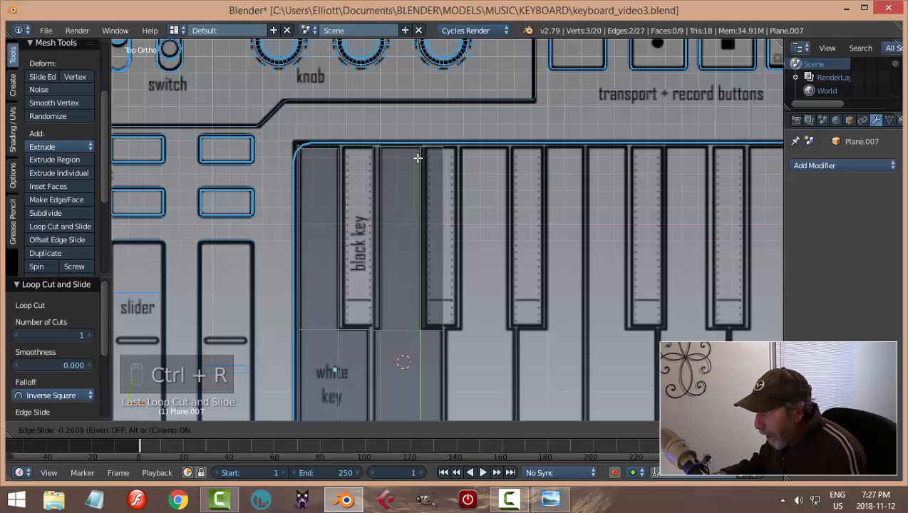
{"action": "left_click", "coordinate": [418, 158]}
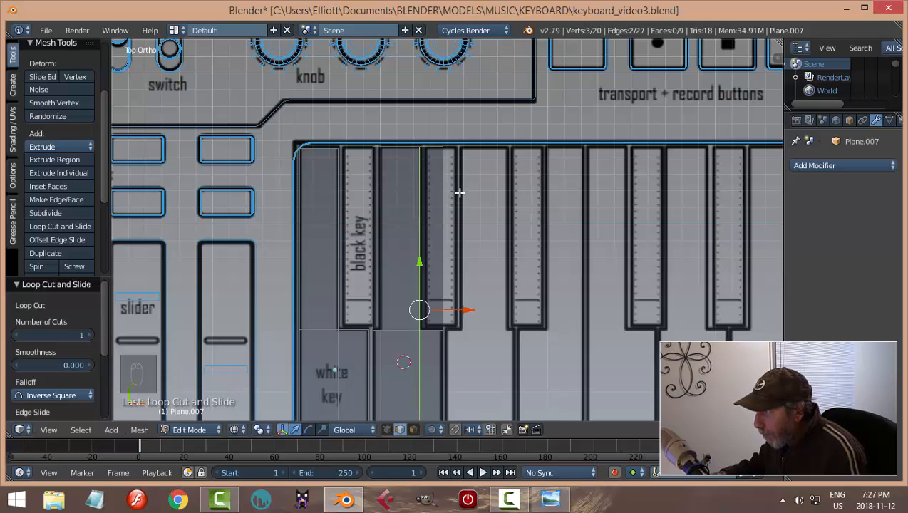
Delete the outer edges of the second white key's face that overlaps the second black key
{"action": "right_click", "coordinate": [450, 189]}
{"action": "right_click", "coordinate": [439, 151], "text": "shift"}
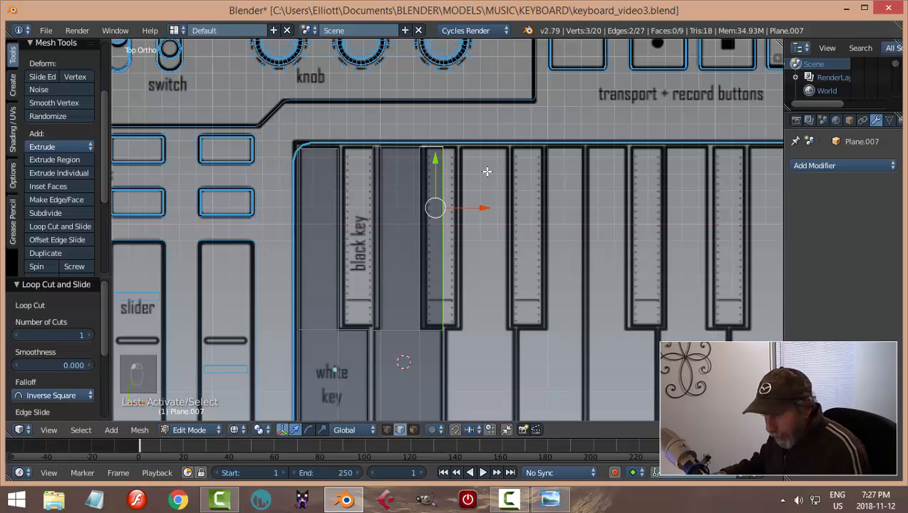
{"action": "key", "text": "x"}
{"action": "left_click", "coordinate": [466, 176]}
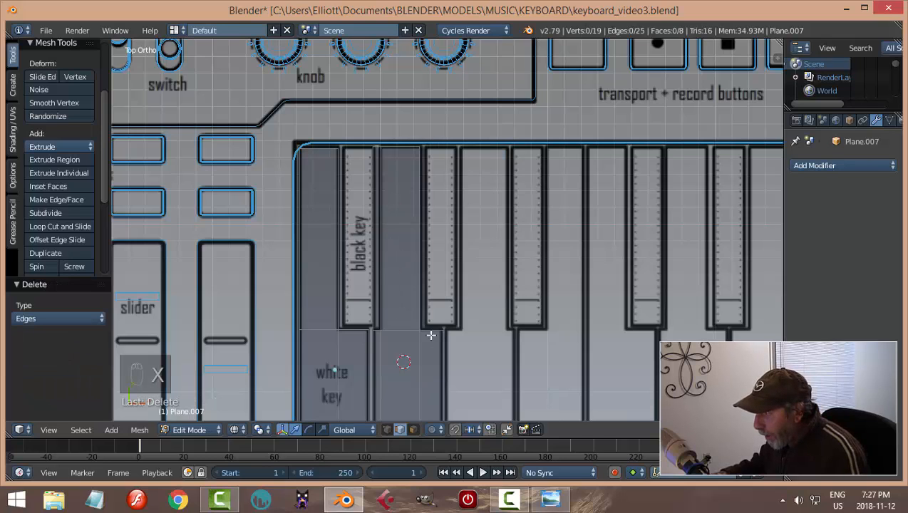
Delete the surplus left and top edges of the second white key's narrow strip beside the first black key, leaving the mesh deselected
{"action": "right_click", "coordinate": [373, 286]}
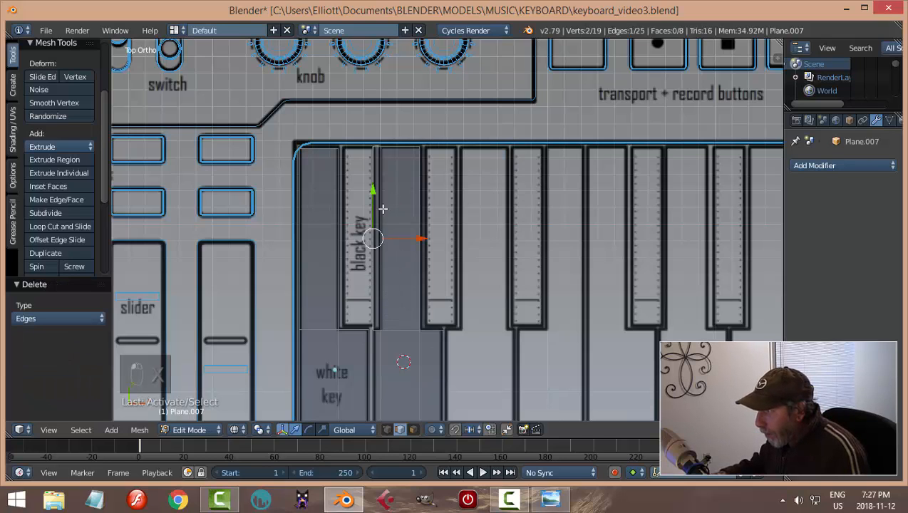
{"action": "right_click", "coordinate": [376, 147], "text": "shift"}
{"action": "key", "text": "x"}
{"action": "left_click", "coordinate": [482, 175]}
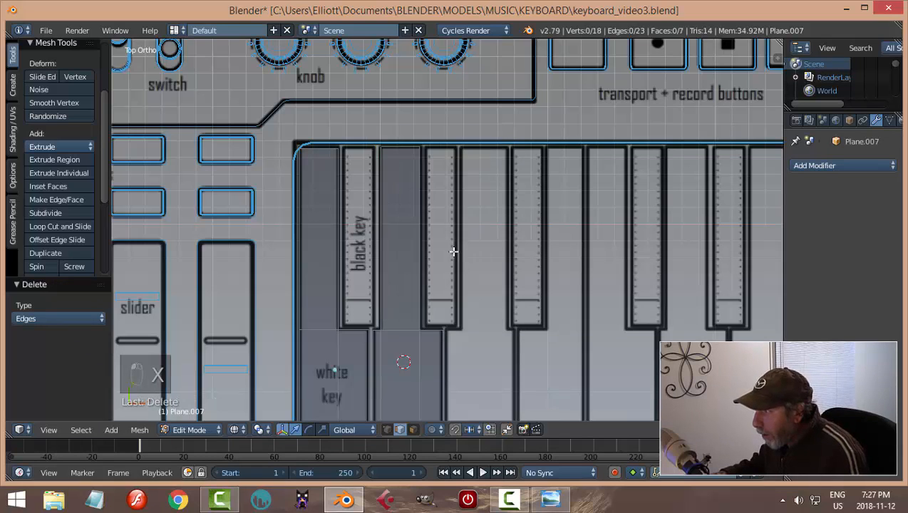
{"action": "scroll", "coordinate": [422, 320], "scroll_direction": "up", "scroll_amount": 3}
{"action": "key", "text": "a"}
{"action": "scroll", "coordinate": [540, 295], "scroll_direction": "down", "scroll_amount": 4}
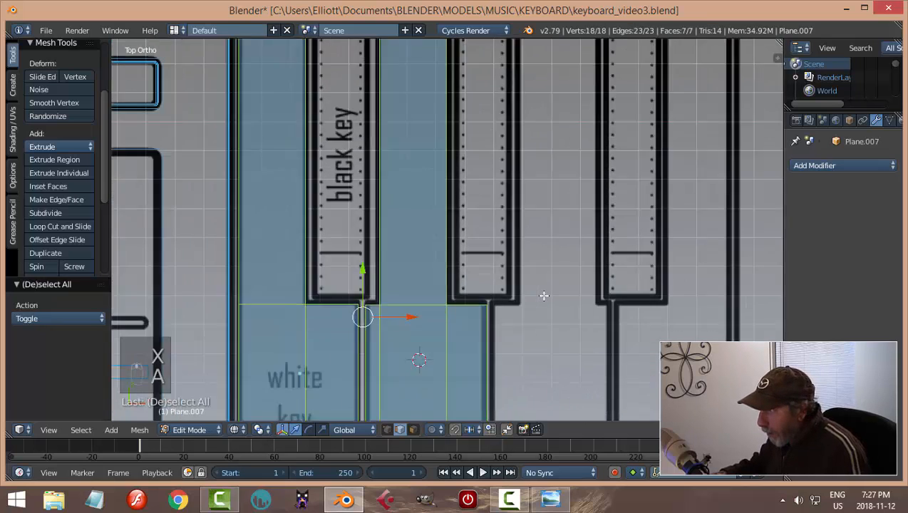
{"action": "scroll", "coordinate": [538, 298], "scroll_direction": "up", "scroll_amount": 3}
{"action": "scroll", "coordinate": [530, 307], "scroll_direction": "down", "scroll_amount": 4}
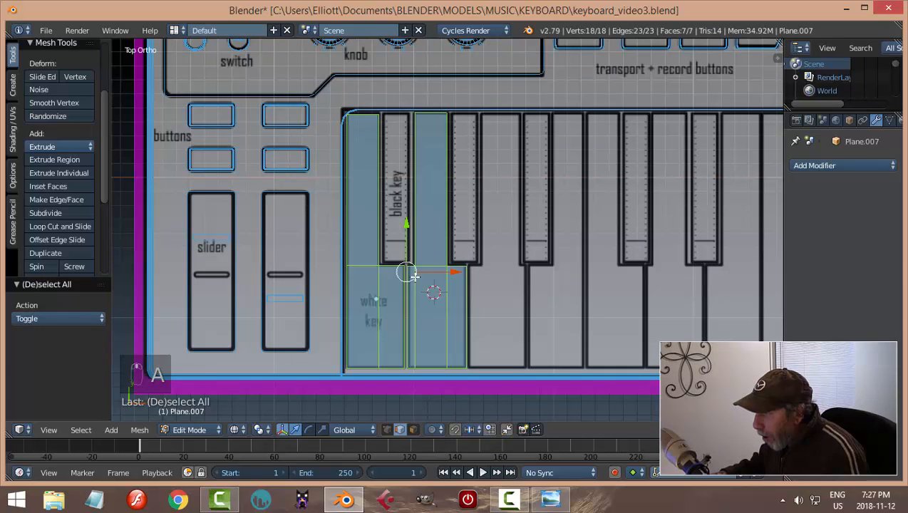
{"action": "middle_click_drag", "start_coordinate": [506, 319], "coordinate": [432, 298], "text": "shift"}
{"action": "key", "text": "a"}
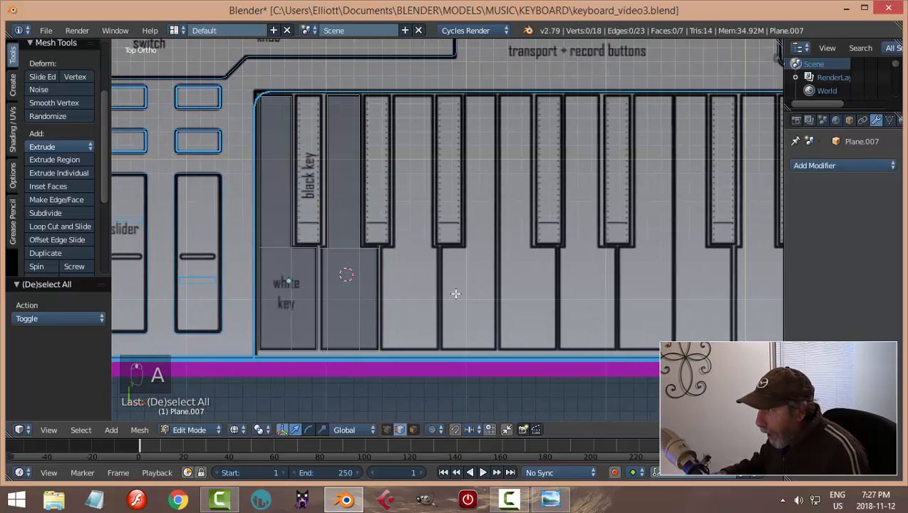
Add a plane centred over the third white key and scale it along X to about 0.248
{"action": "left_click", "coordinate": [416, 255]}
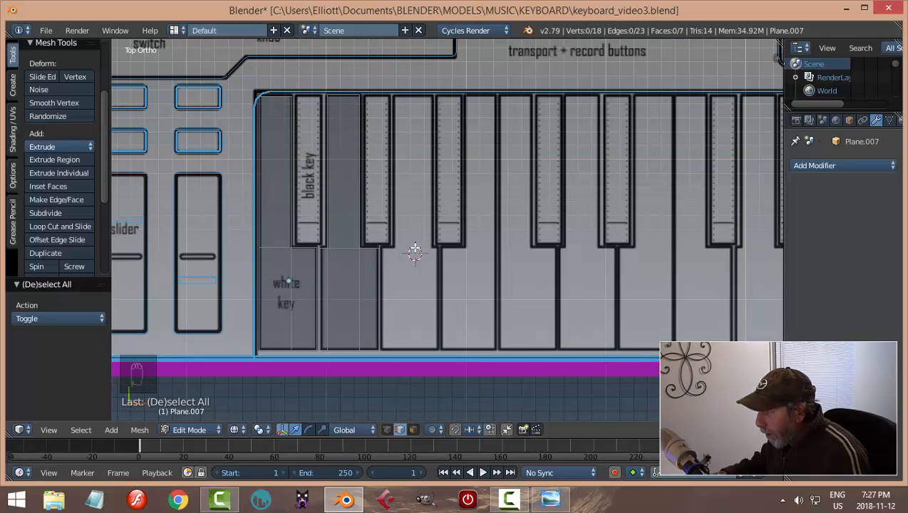
{"action": "key", "text": "shift+a"}
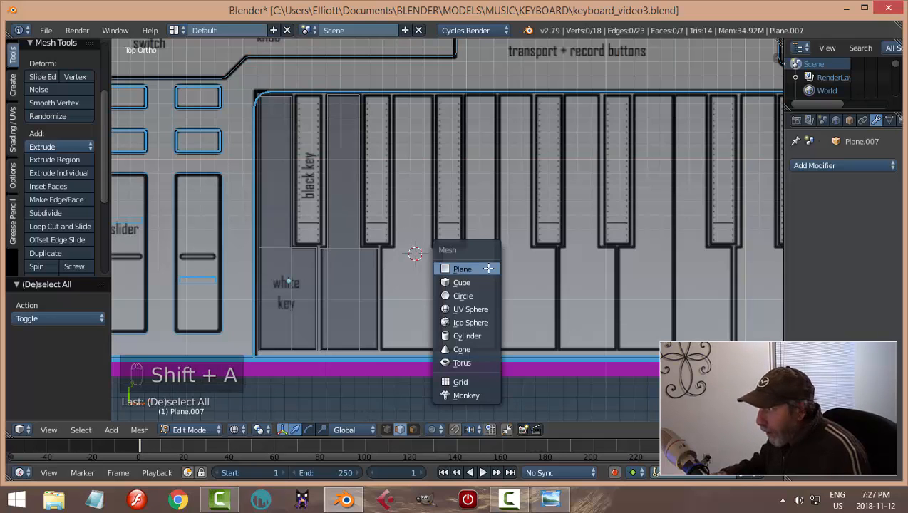
{"action": "left_click", "coordinate": [488, 268]}
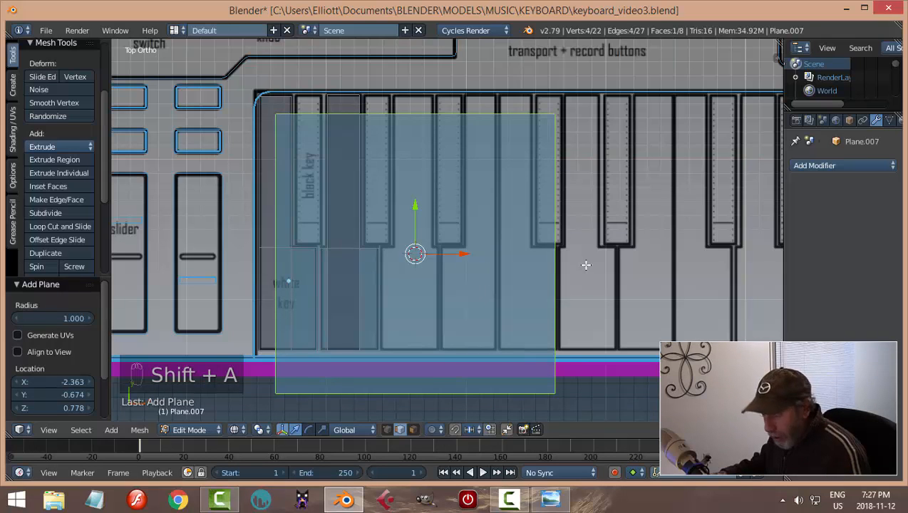
{"action": "key", "text": "s"}
{"action": "key", "text": "x"}
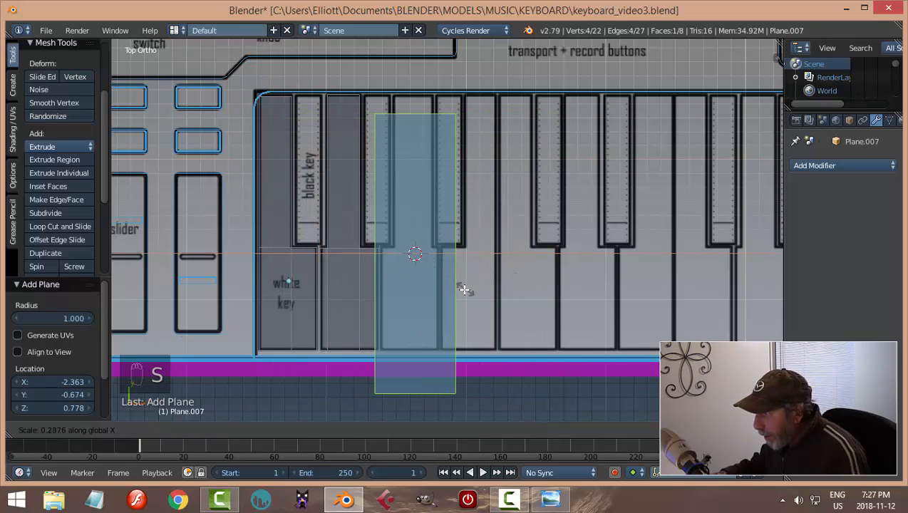
{"action": "left_click", "coordinate": [454, 291]}
Move the new plane's right edge about -0.083 along X to the third white key's right outline
{"action": "scroll", "coordinate": [487, 288], "scroll_direction": "up", "scroll_amount": 3}
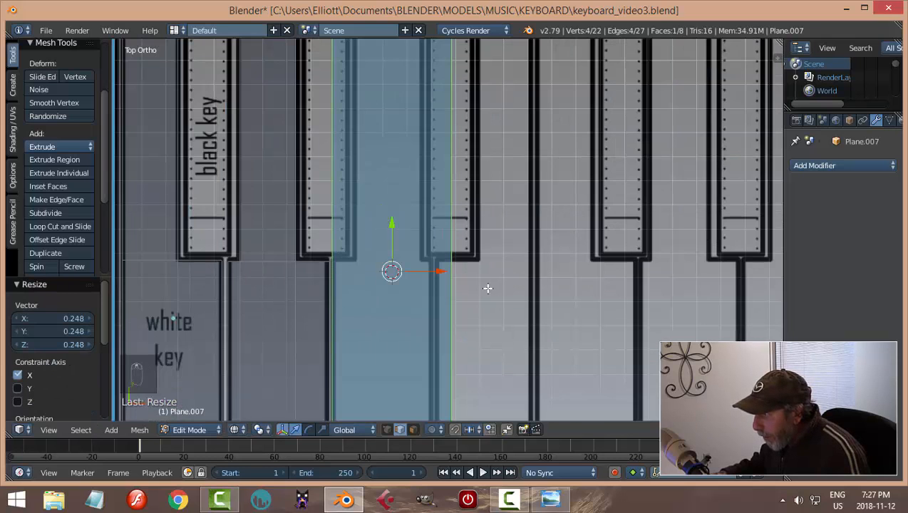
{"action": "right_click", "coordinate": [451, 301]}
{"action": "key", "text": "g"}
{"action": "key", "text": "x"}
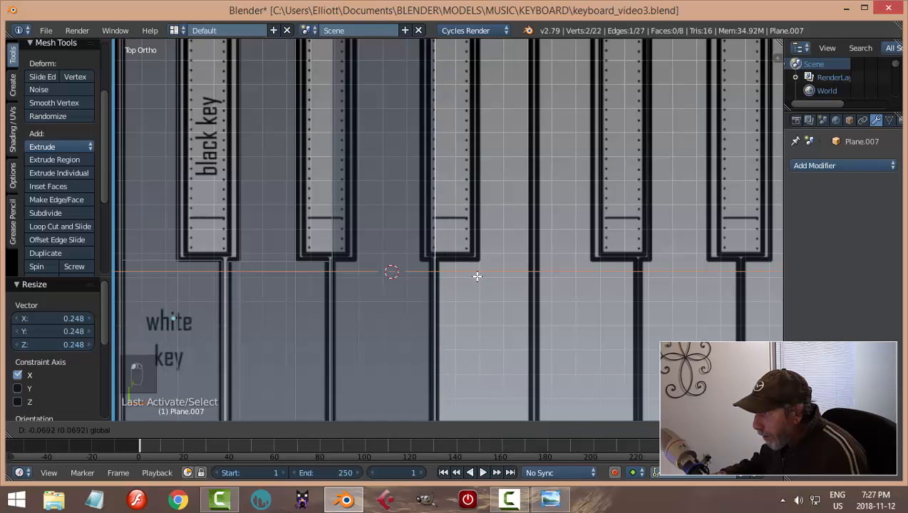
{"action": "left_click", "coordinate": [527, 242]}
Move the new plane's top edge about 0.136 along Y to the top of the third white key
{"action": "scroll", "coordinate": [656, 280], "scroll_direction": "down", "scroll_amount": 3}
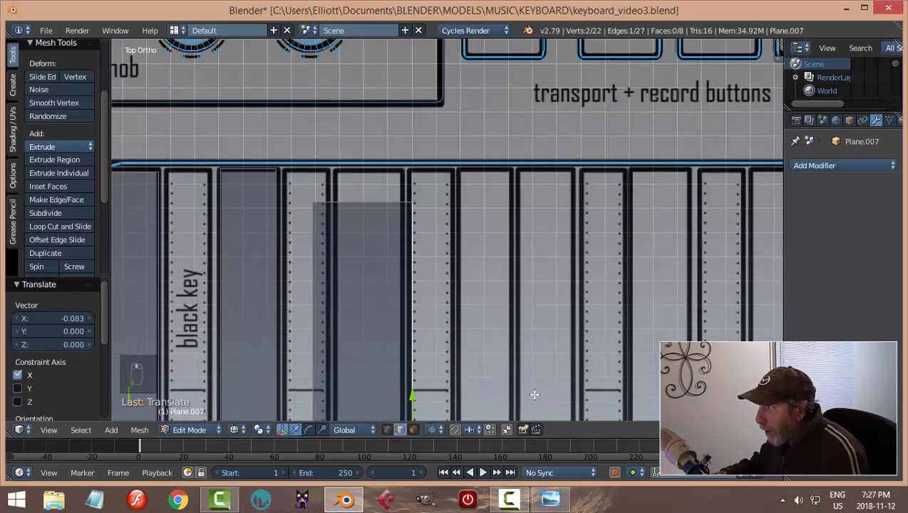
{"action": "right_click", "coordinate": [361, 203]}
{"action": "key", "text": "g"}
{"action": "key", "text": "y"}
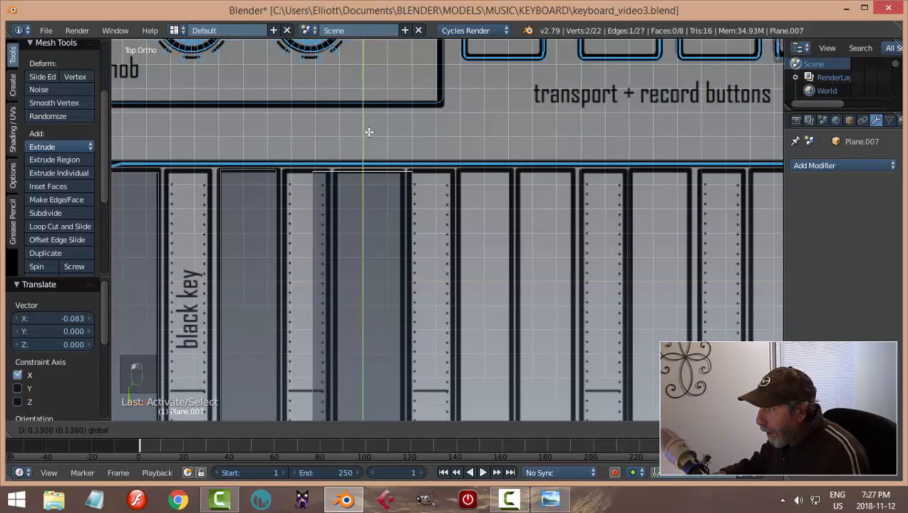
{"action": "left_click", "coordinate": [368, 131]}
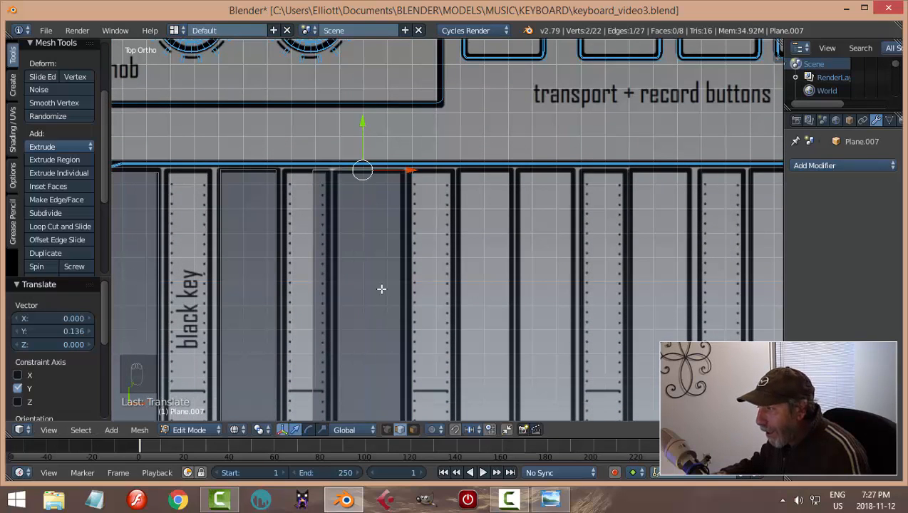
Move the new plane's bottom edge about 0.310 along Y to the bottom outline of the third white key
{"action": "scroll", "coordinate": [457, 300], "scroll_direction": "down", "scroll_amount": 2}
{"action": "scroll", "coordinate": [457, 301], "scroll_direction": "down", "scroll_amount": 2}
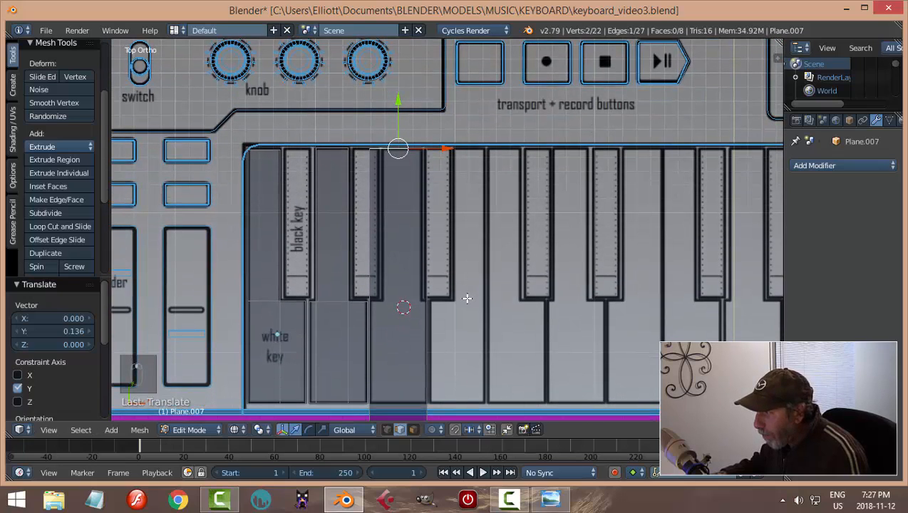
{"action": "scroll", "coordinate": [467, 298], "scroll_direction": "down", "scroll_amount": 1}
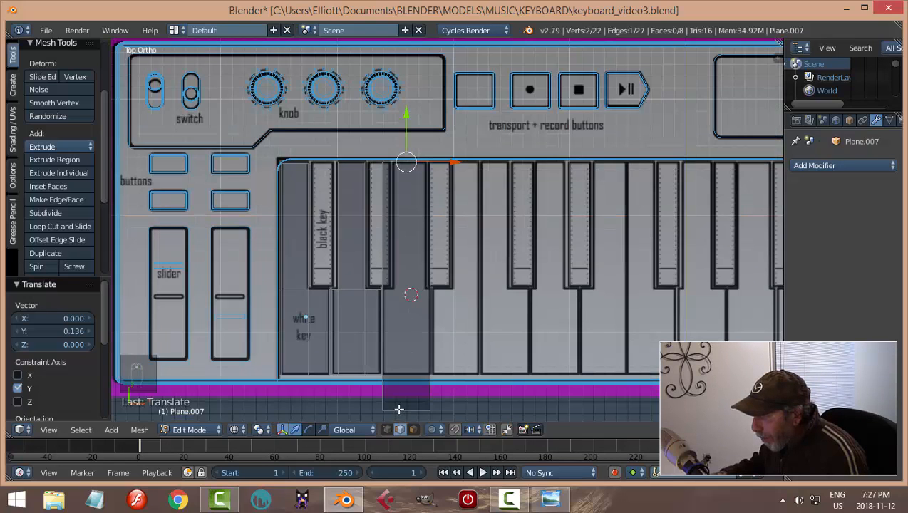
{"action": "right_click", "coordinate": [398, 410]}
{"action": "key", "text": "g"}
{"action": "key", "text": "y"}
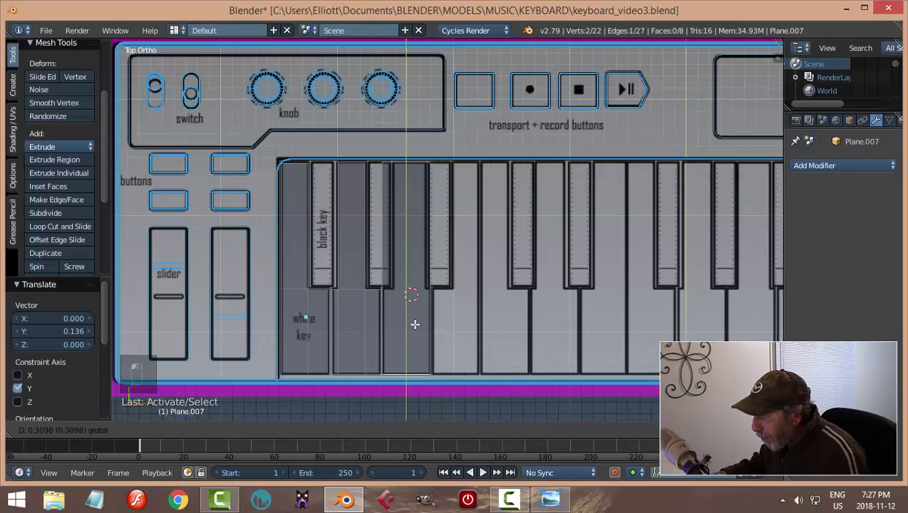
{"action": "left_click", "coordinate": [415, 324]}
Add a horizontal loop cut across the third white key, aligned with the lower ends of the black keys
{"action": "scroll", "coordinate": [481, 333], "scroll_direction": "up", "scroll_amount": 4}
{"action": "scroll", "coordinate": [399, 290], "scroll_direction": "up", "scroll_amount": 1}
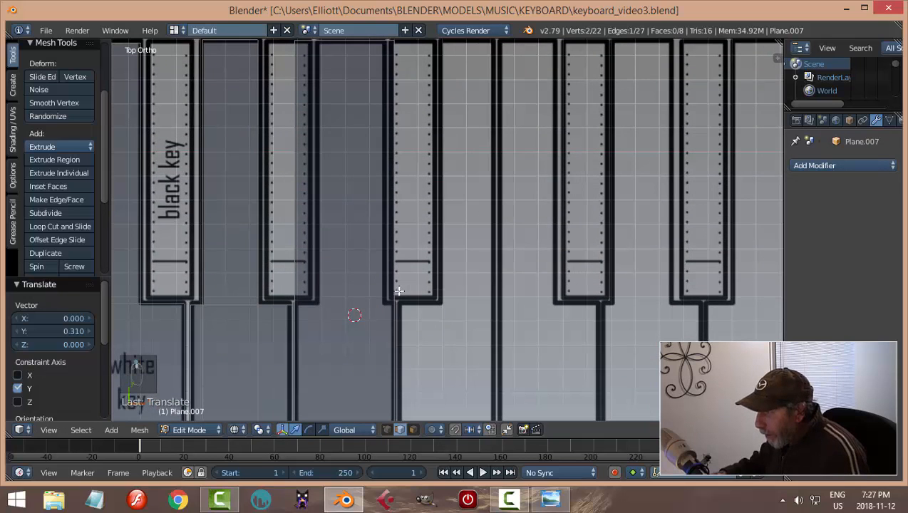
{"action": "key", "text": "ctrl+r"}
{"action": "left_click", "coordinate": [395, 303]}
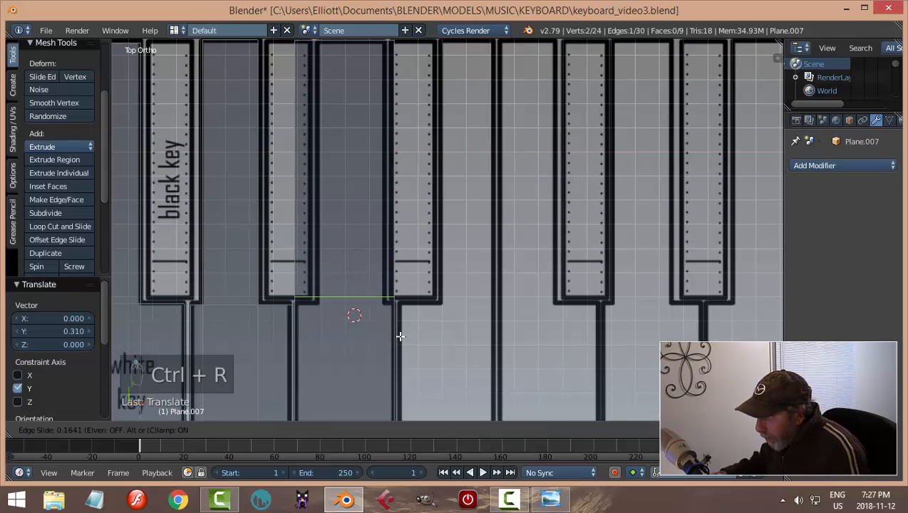
{"action": "left_click", "coordinate": [400, 342]}
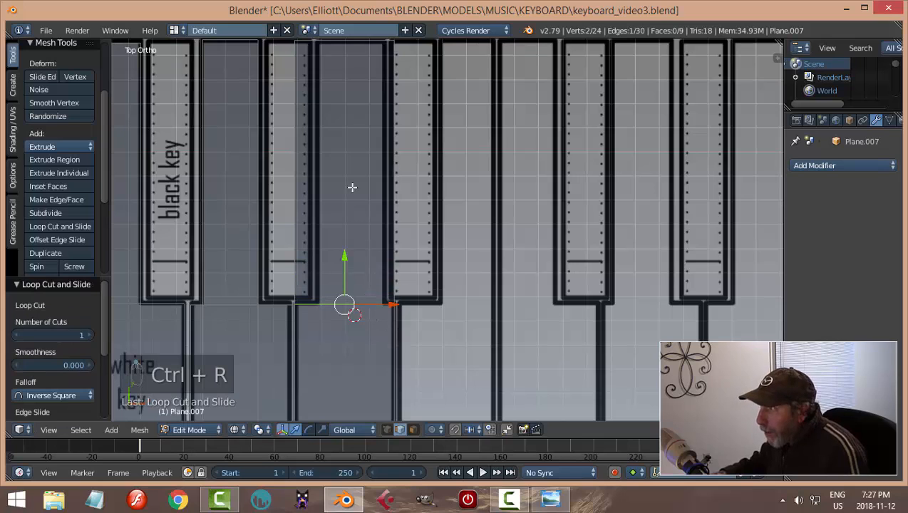
Add two vertical loop cuts to the third white key, aligned with the outlines of its neighbouring black keys
{"action": "key", "text": "ctrl+r"}
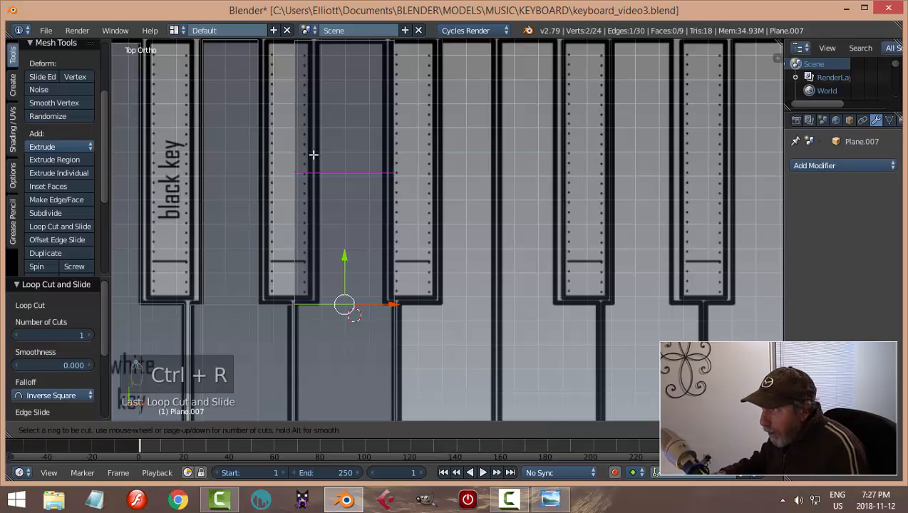
{"action": "left_click", "coordinate": [306, 49]}
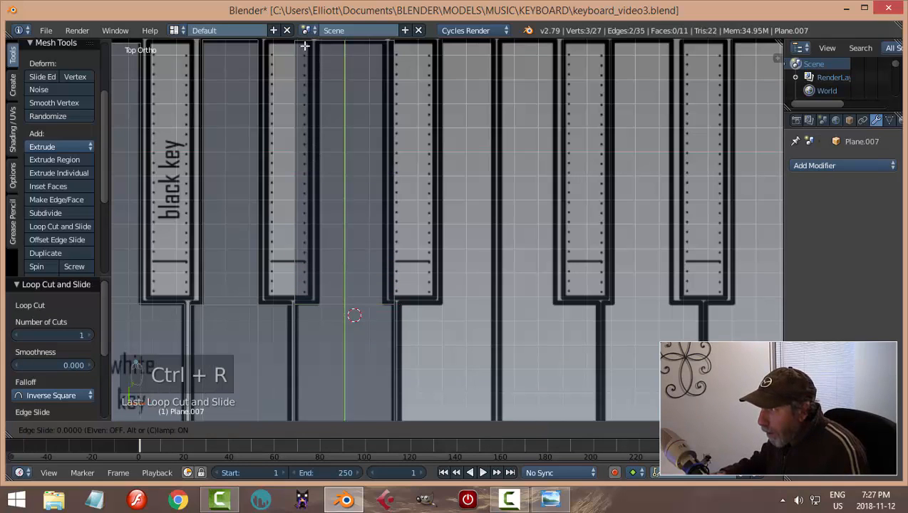
{"action": "left_click", "coordinate": [281, 43]}
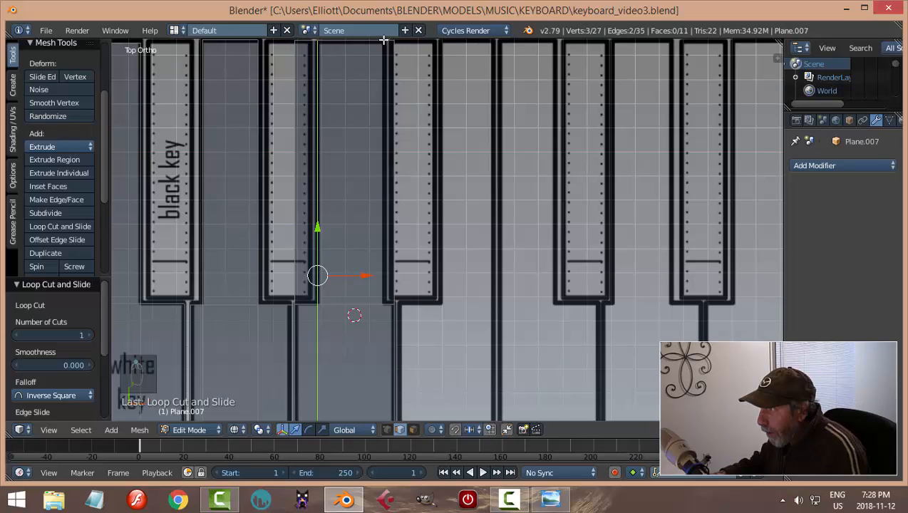
{"action": "key", "text": "ctrl+r"}
{"action": "left_click", "coordinate": [378, 44]}
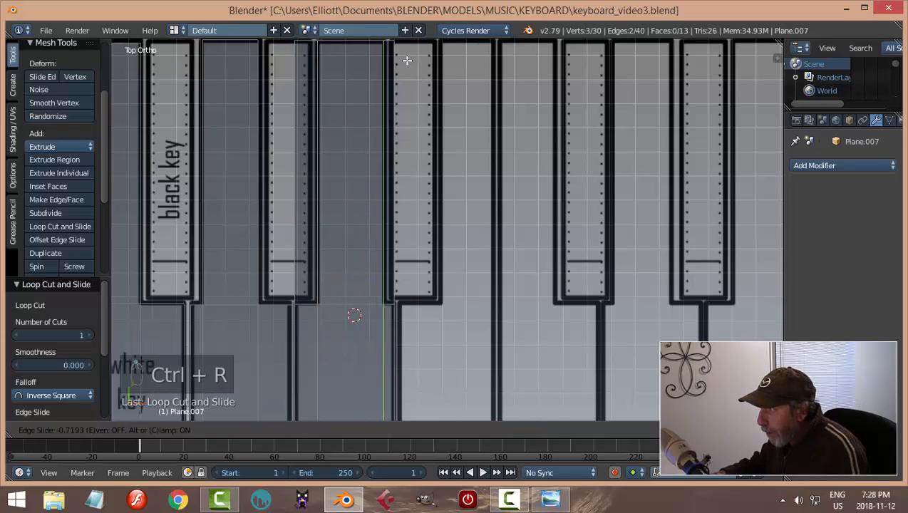
{"action": "left_click", "coordinate": [399, 71]}
Delete the outer side and top edges of the third white key's two upper strips that overlap the black keys
{"action": "right_click", "coordinate": [394, 73]}
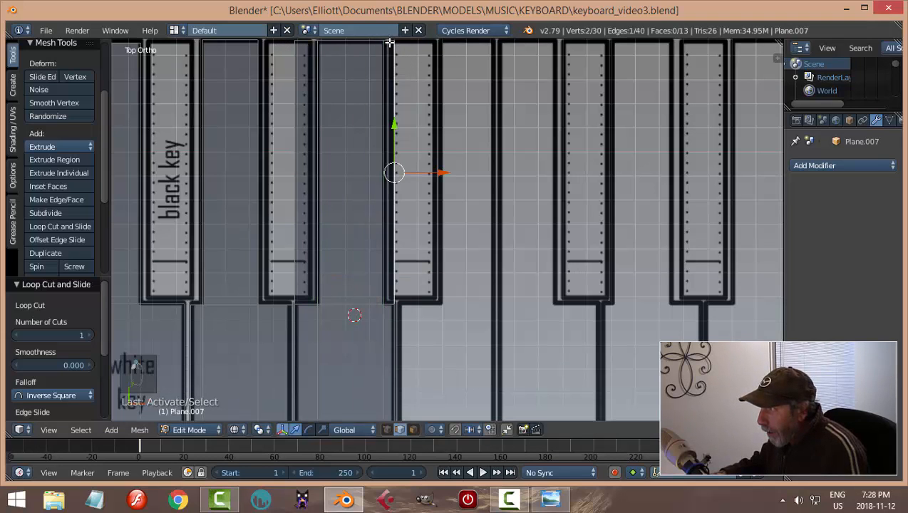
{"action": "right_click", "coordinate": [390, 43], "text": "shift"}
{"action": "key", "text": "x"}
{"action": "left_click", "coordinate": [456, 121]}
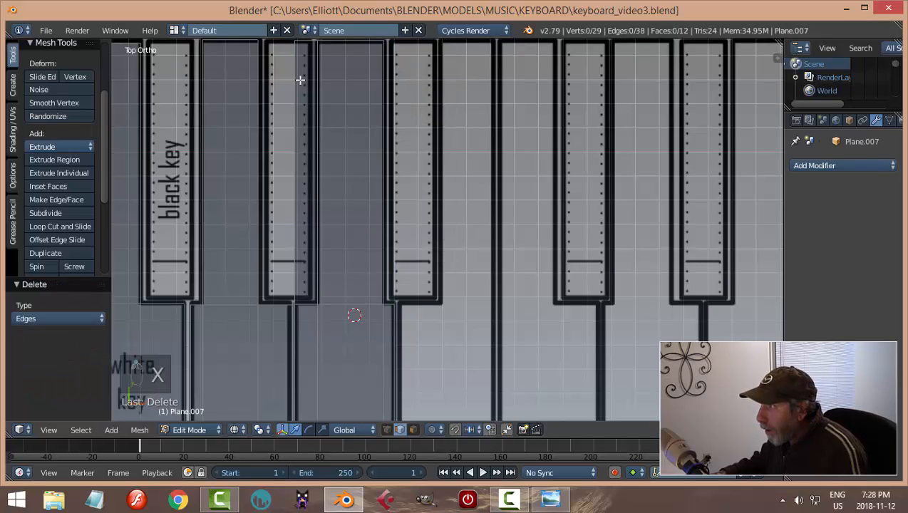
{"action": "right_click", "coordinate": [303, 42]}
{"action": "right_click", "coordinate": [296, 67], "text": "shift"}
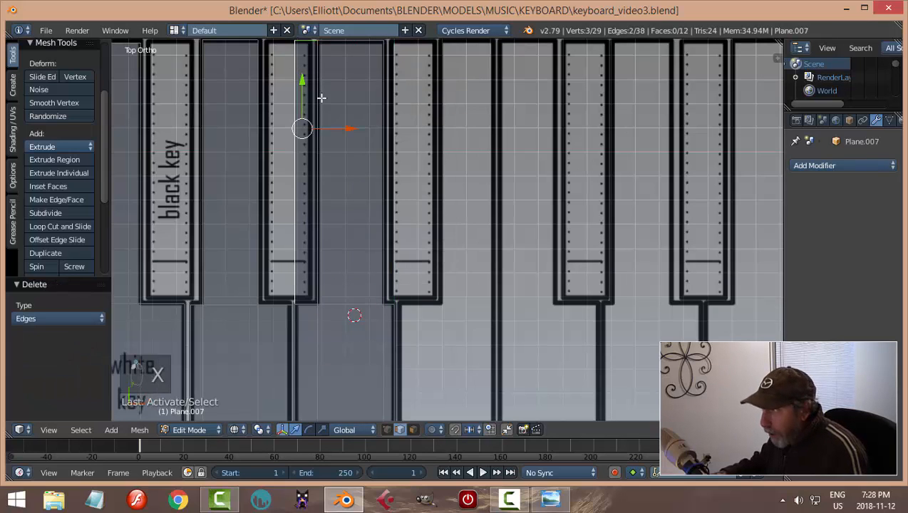
{"action": "key", "text": "x"}
{"action": "left_click", "coordinate": [322, 96]}
{"action": "key", "text": "a"}
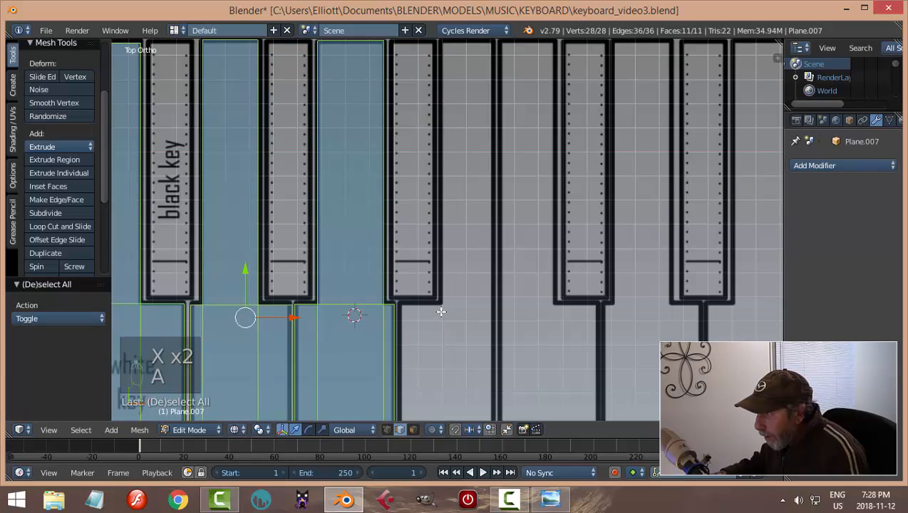
{"action": "key", "text": "a"}
{"action": "scroll", "coordinate": [457, 321], "scroll_direction": "down", "scroll_amount": 2}
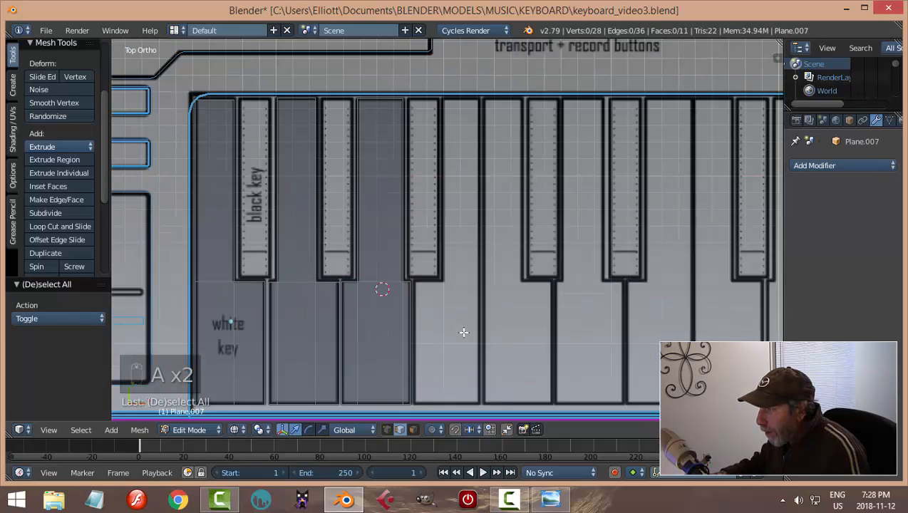
In face select mode, duplicate the first white key's three faces and move the copy about 1.302 along X onto the fourth white key
{"action": "scroll", "coordinate": [442, 271], "scroll_direction": "up", "scroll_amount": 1}
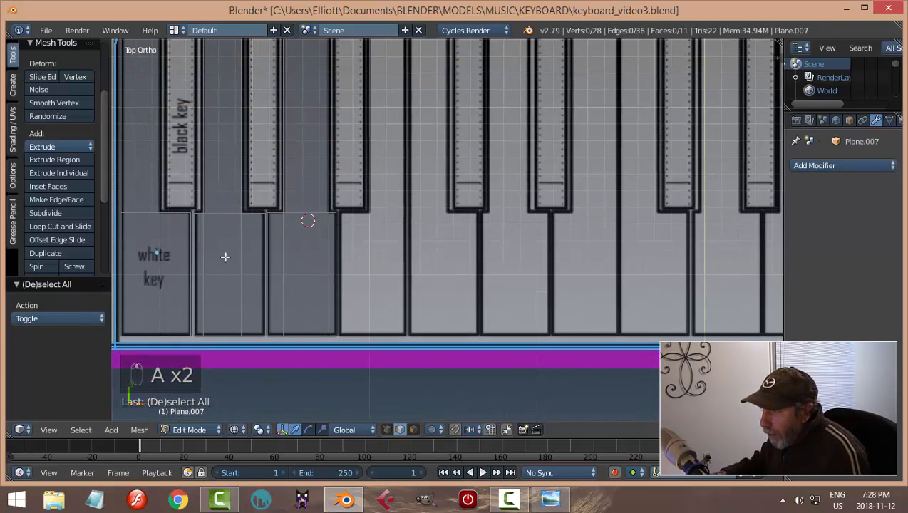
{"action": "key", "text": "ctrl+Tab"}
{"action": "left_click", "coordinate": [374, 270]}
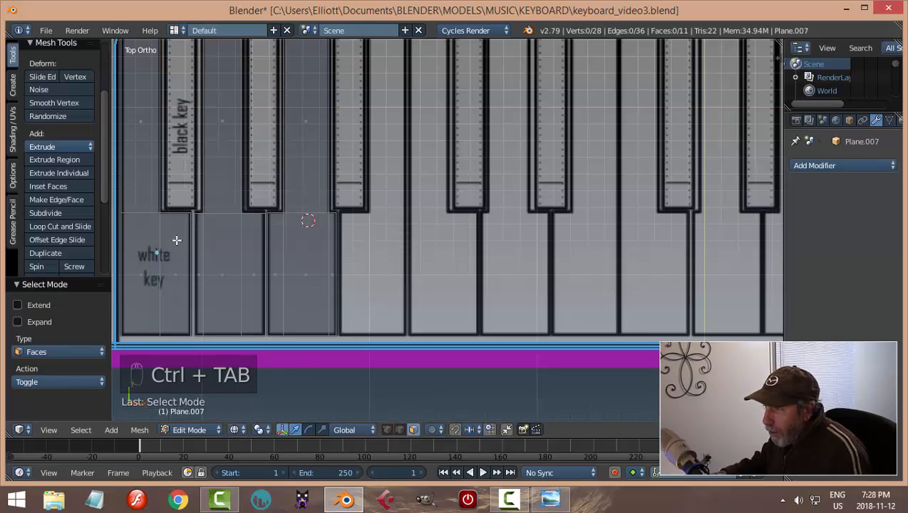
{"action": "right_click", "coordinate": [175, 239]}
{"action": "right_click", "coordinate": [151, 238], "text": "shift"}
{"action": "right_click", "coordinate": [151, 161], "text": "shift"}
{"action": "scroll", "coordinate": [253, 209], "scroll_direction": "down", "scroll_amount": 2}
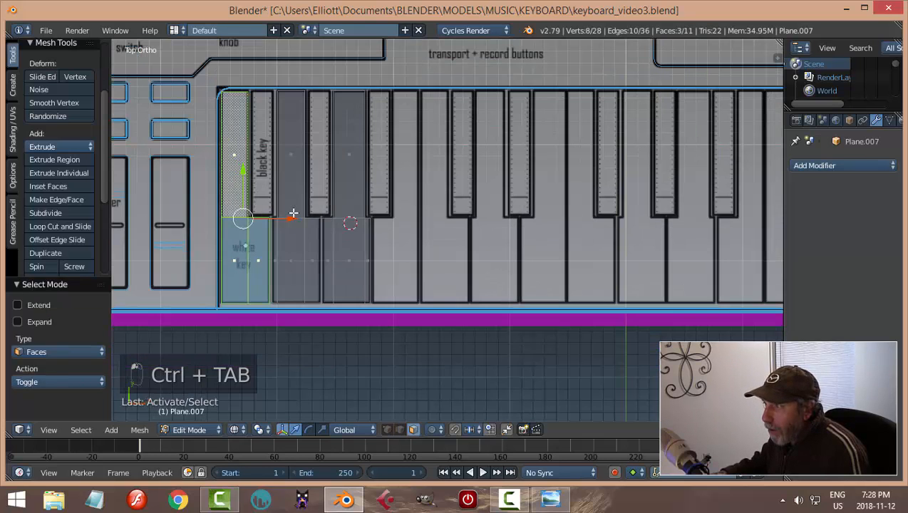
{"action": "key", "text": "shift+d"}
{"action": "right_click", "coordinate": [331, 223]}
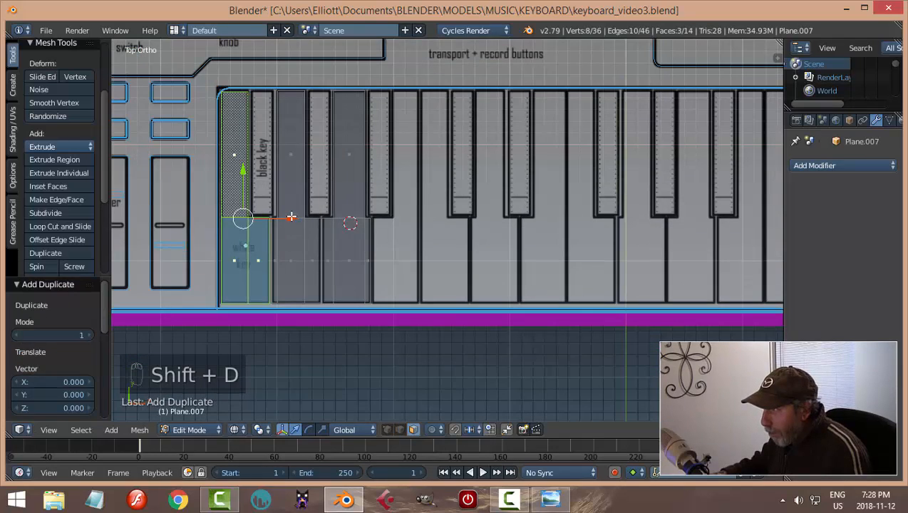
{"action": "left_click_drag", "start_coordinate": [292, 216], "coordinate": [443, 238]}
{"action": "scroll", "coordinate": [456, 242], "scroll_direction": "up", "scroll_amount": 3}
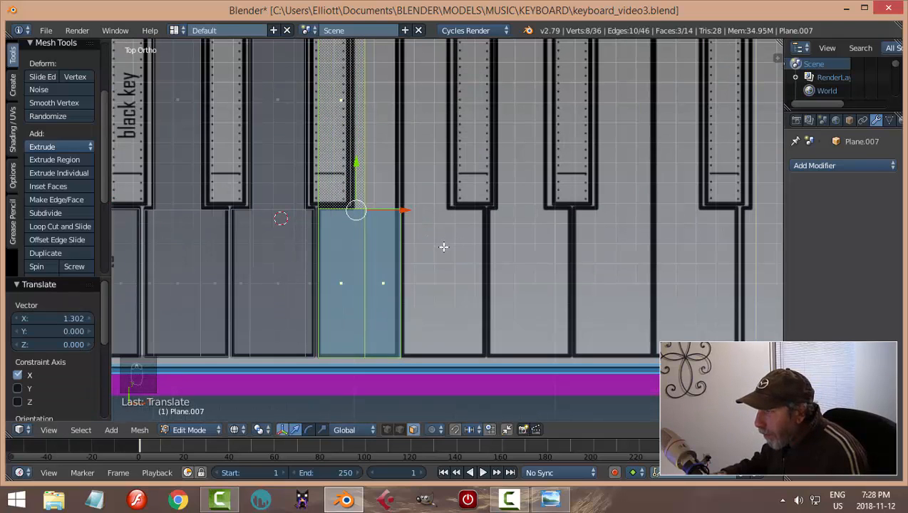
{"action": "key", "text": "r"}
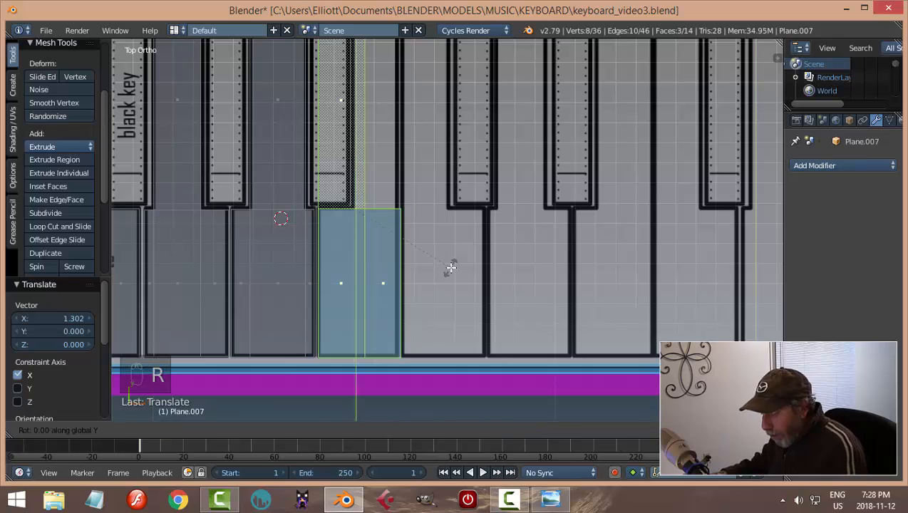
{"action": "key", "text": "y"}
{"action": "key", "text": "9"}
{"action": "key", "text": "Escape"}
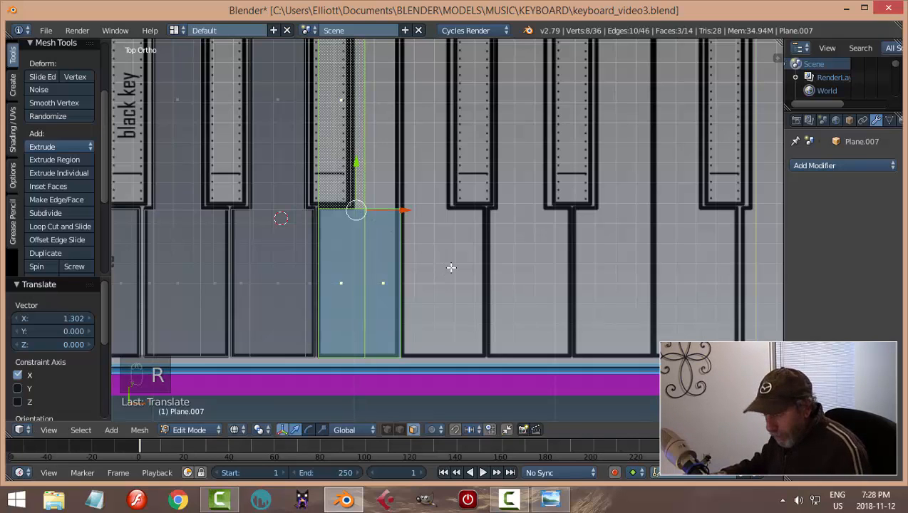
Rotate the fourth white key's copied faces 180° around Y and shift them about 0.030 along X onto the key outline
{"action": "key", "text": "r"}
{"action": "key", "text": "y"}
{"action": "key", "text": "1"}
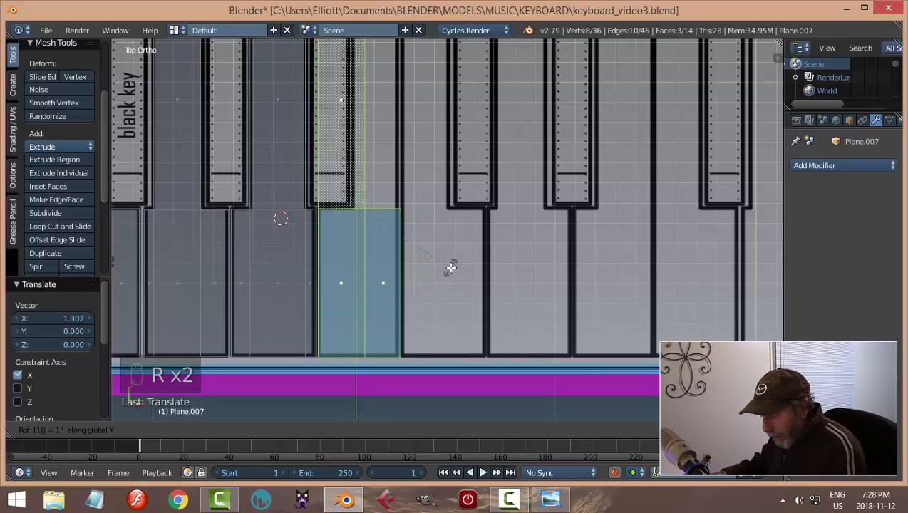
{"action": "key", "text": "8"}
{"action": "key", "text": "0"}
{"action": "key", "text": "Return"}
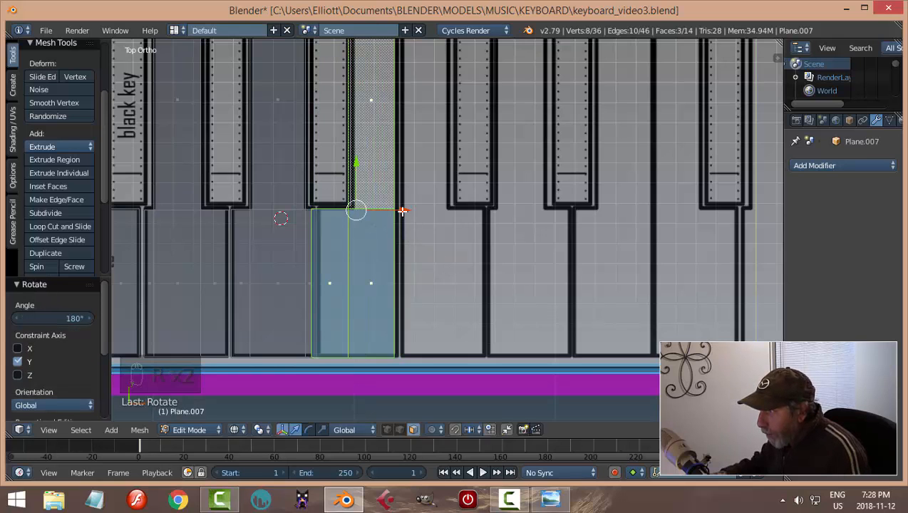
{"action": "key", "text": "g"}
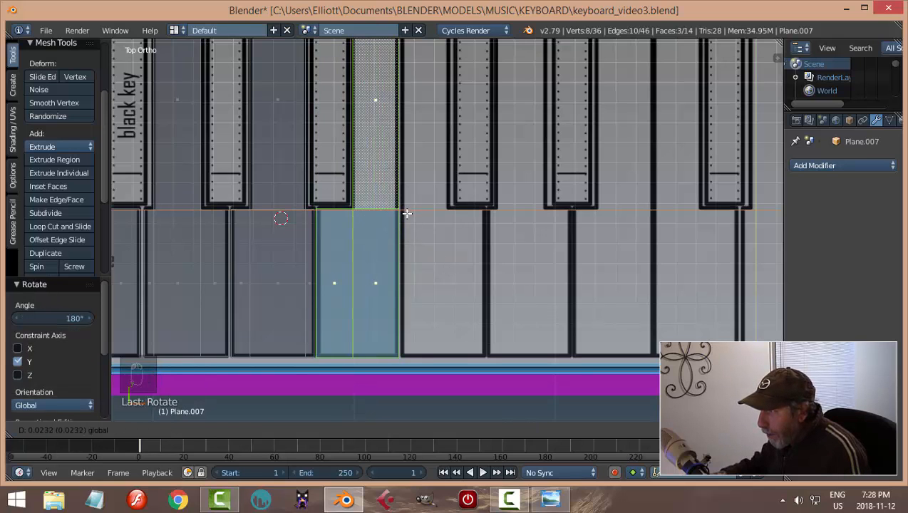
{"action": "left_click", "coordinate": [408, 214]}
{"action": "scroll", "coordinate": [435, 236], "scroll_direction": "down", "scroll_amount": 5}
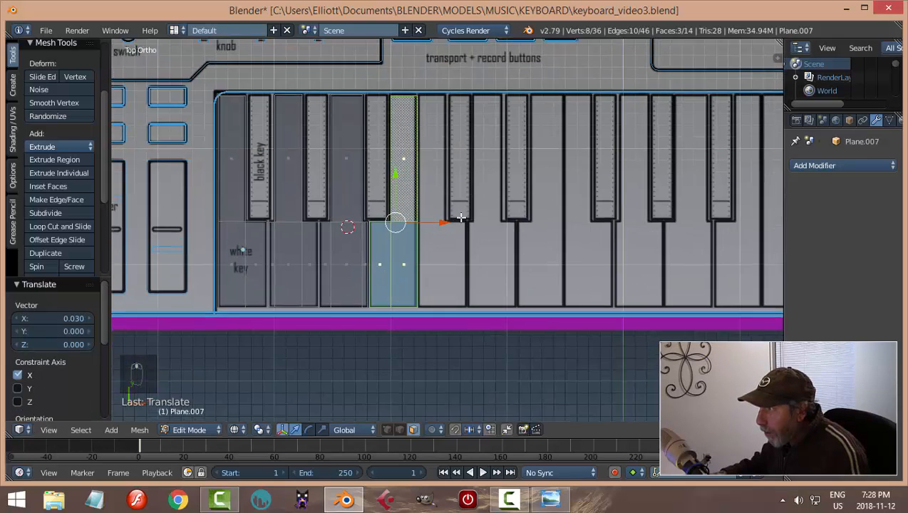
In edge select mode, move the fourth white key's inner vertical edges about -0.008 along X to match the neighbouring black key's outline
{"action": "scroll", "coordinate": [449, 251], "scroll_direction": "up", "scroll_amount": 6}
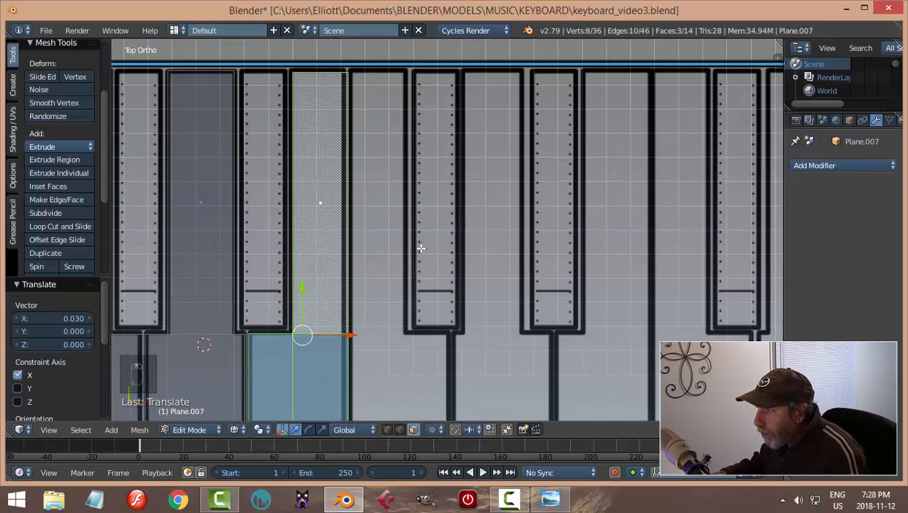
{"action": "key", "text": "a"}
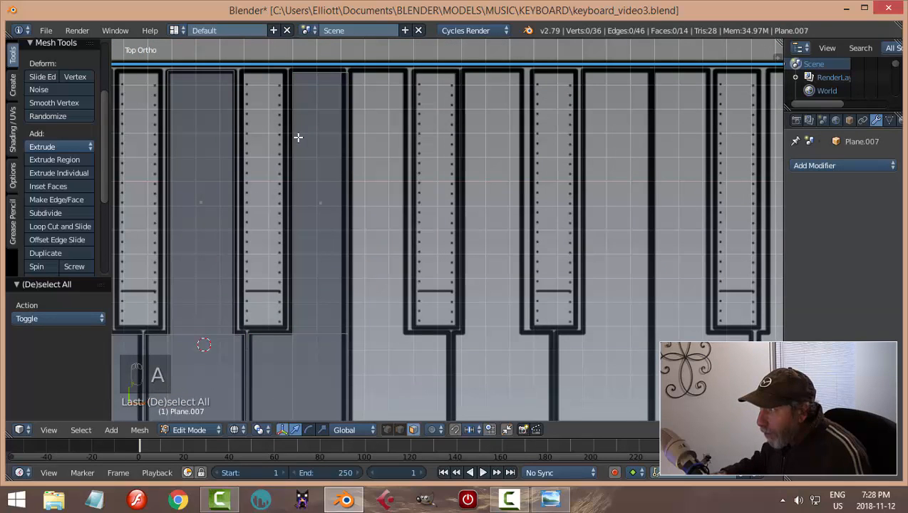
{"action": "key", "text": "ctrl+Tab"}
{"action": "left_click", "coordinate": [270, 126]}
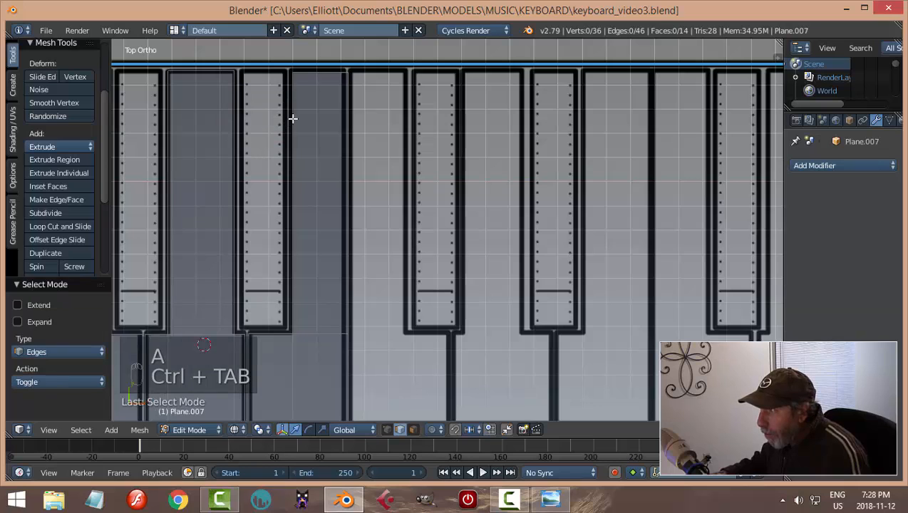
{"action": "right_click", "coordinate": [295, 232]}
{"action": "right_click", "coordinate": [295, 347], "text": "shift"}
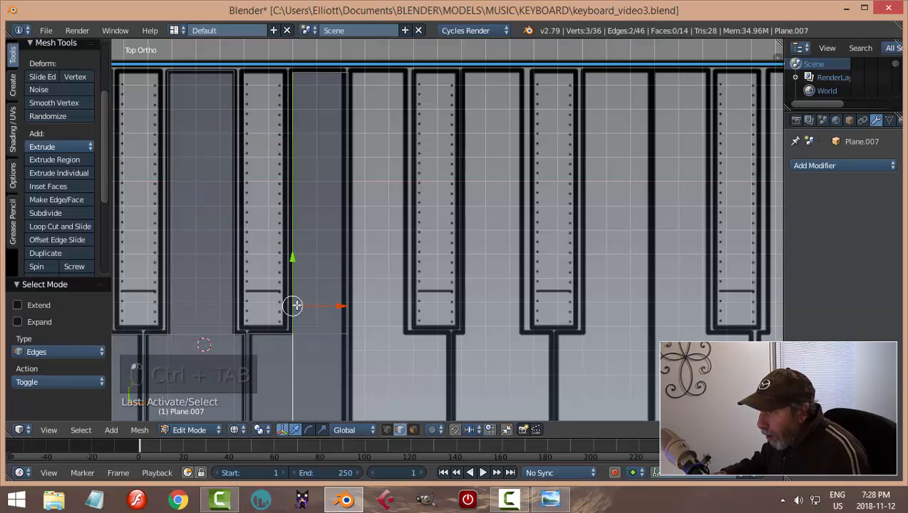
{"action": "key", "text": "g"}
{"action": "key", "text": "x"}
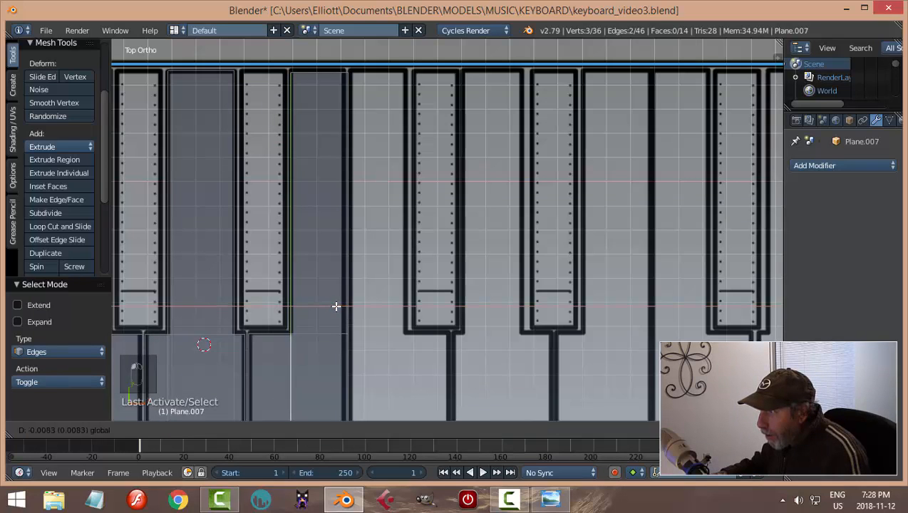
{"action": "left_click", "coordinate": [336, 306]}
Adjust the fourth white key's right-hand vertical edges along X to match the reference outline, and clear the selection
{"action": "right_click", "coordinate": [346, 298]}
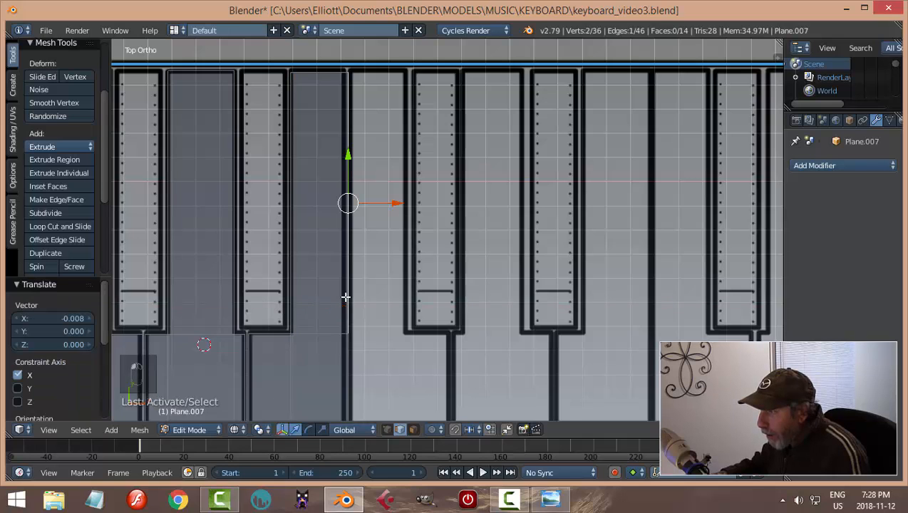
{"action": "right_click", "coordinate": [349, 360], "text": "shift"}
{"action": "left_click_drag", "start_coordinate": [399, 305], "coordinate": [396, 305]}
{"action": "key", "text": "a"}
In face select mode, duplicate the fourth white key's three faces and move the copy about 0.430 along X onto the fifth white key
{"action": "scroll", "coordinate": [423, 298], "scroll_direction": "down", "scroll_amount": 2}
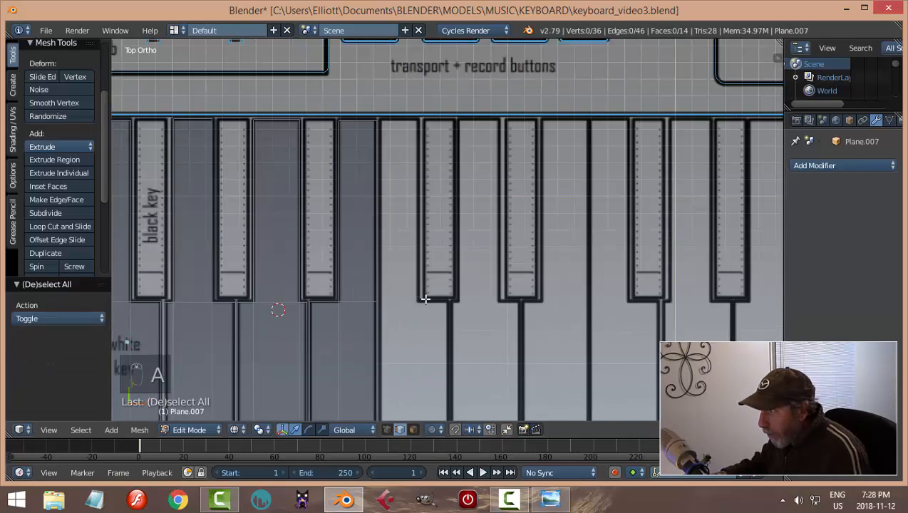
{"action": "middle_click_drag", "start_coordinate": [461, 319], "coordinate": [489, 243], "text": "shift"}
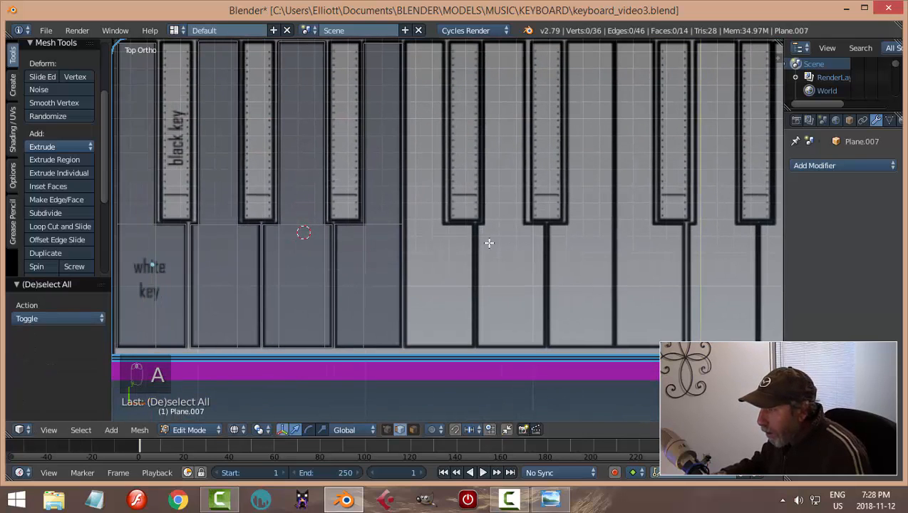
{"action": "key", "text": "ctrl+Tab"}
{"action": "left_click", "coordinate": [442, 257]}
{"action": "right_click", "coordinate": [357, 255]}
{"action": "right_click", "coordinate": [373, 250], "text": "shift"}
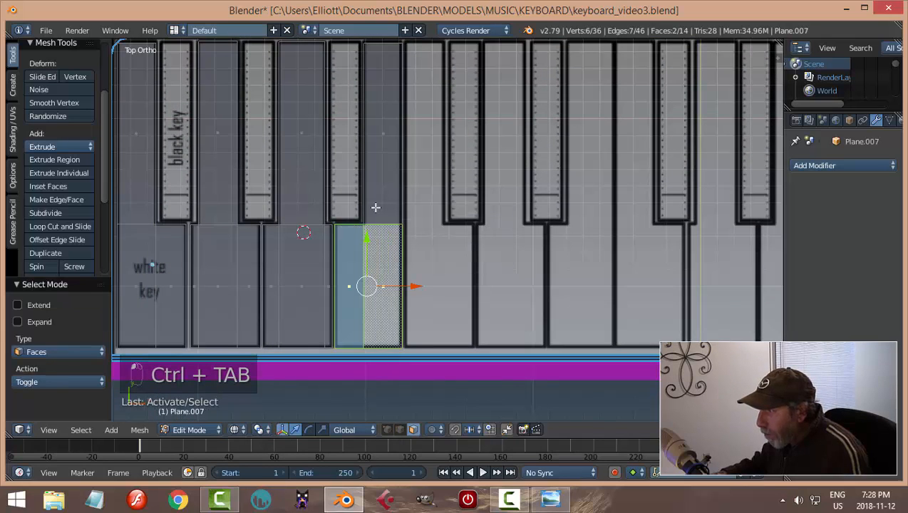
{"action": "right_click", "coordinate": [385, 127], "text": "shift"}
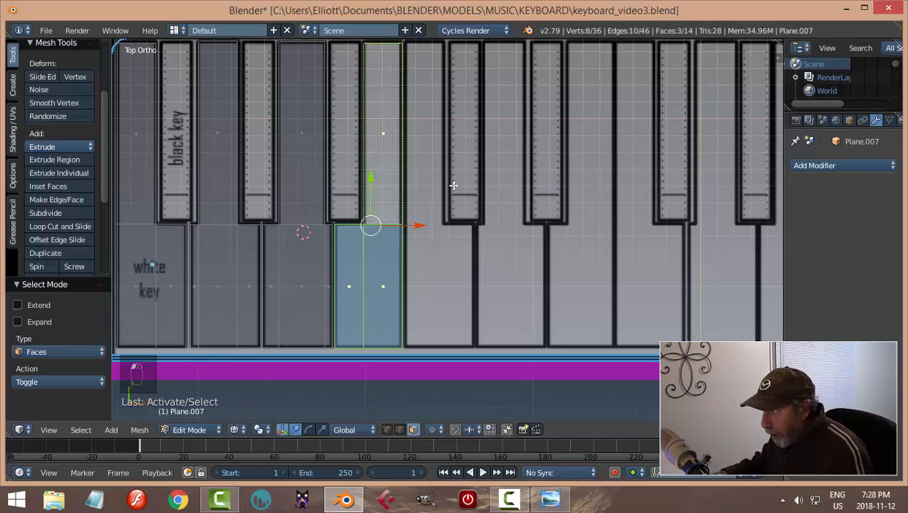
{"action": "key", "text": "shift+d"}
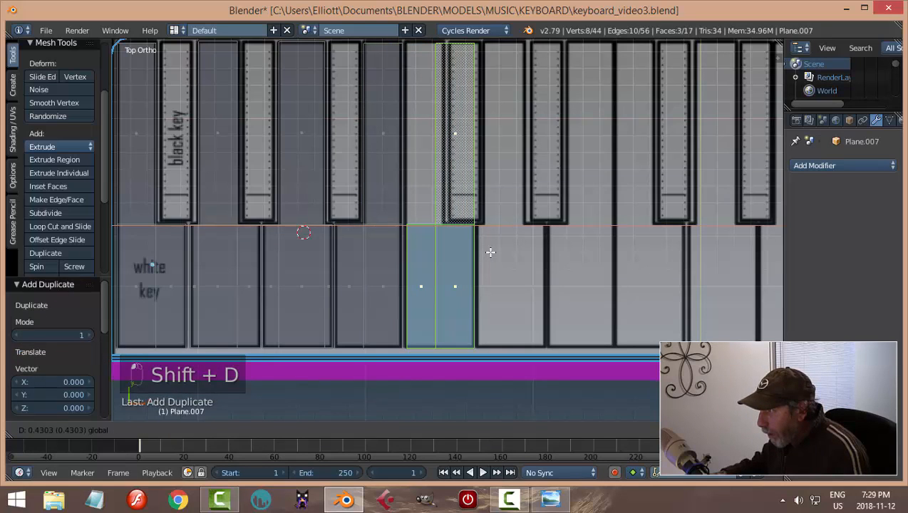
{"action": "left_click", "coordinate": [491, 252]}
Rotate the fifth white key's faces 180° around Y and shift them about -0.044 along X into the key outline
{"action": "type", "text": "ry"}
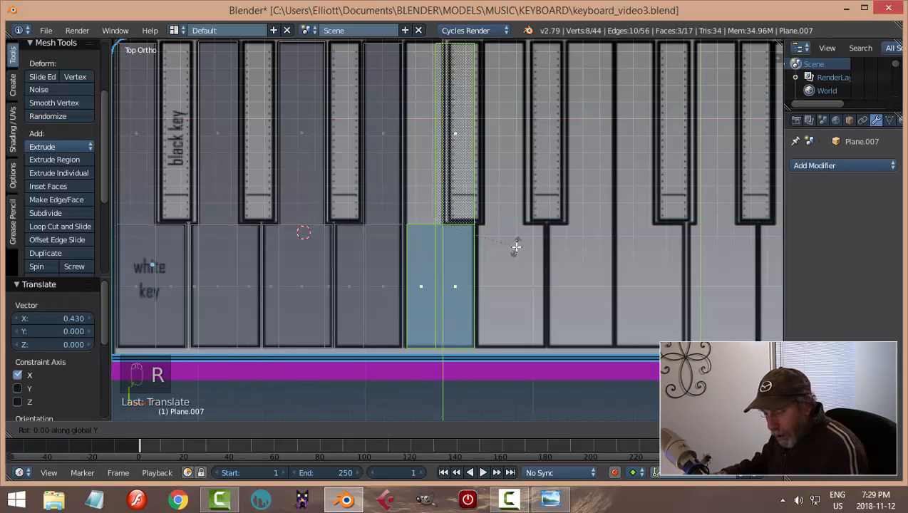
{"action": "type", "text": "18"}
{"action": "type", "text": "0"}
{"action": "key", "text": "Return"}
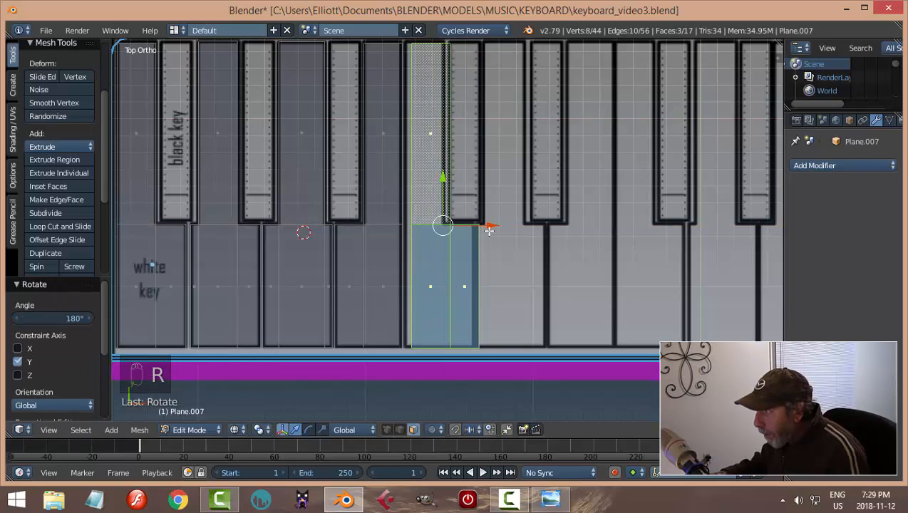
{"action": "key", "text": "g"}
{"action": "key", "text": "x"}
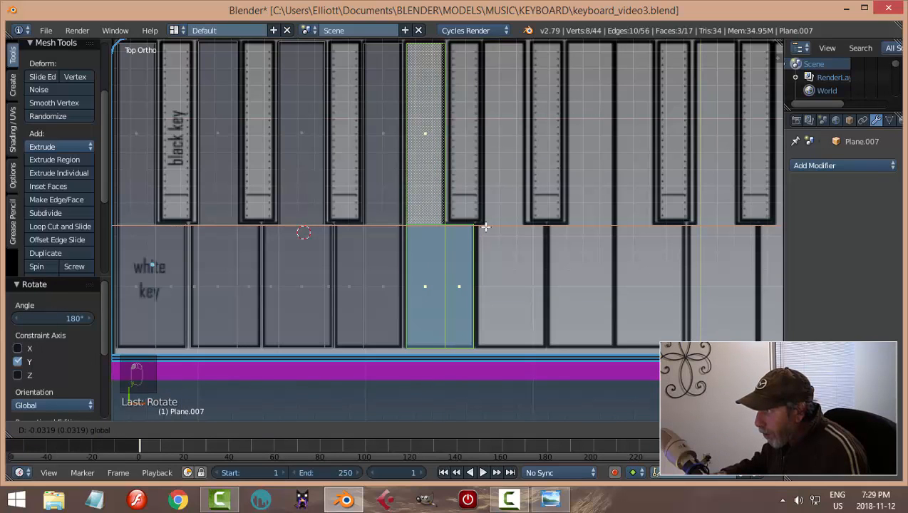
{"action": "left_click", "coordinate": [492, 230]}
In edge select mode, move the fifth white key's inner vertical edges about 0.007 along X toward the neighbouring black key's outline
{"action": "scroll", "coordinate": [517, 250], "scroll_direction": "up", "scroll_amount": 3}
{"action": "middle_click_drag", "start_coordinate": [521, 256], "coordinate": [512, 255], "text": "shift"}
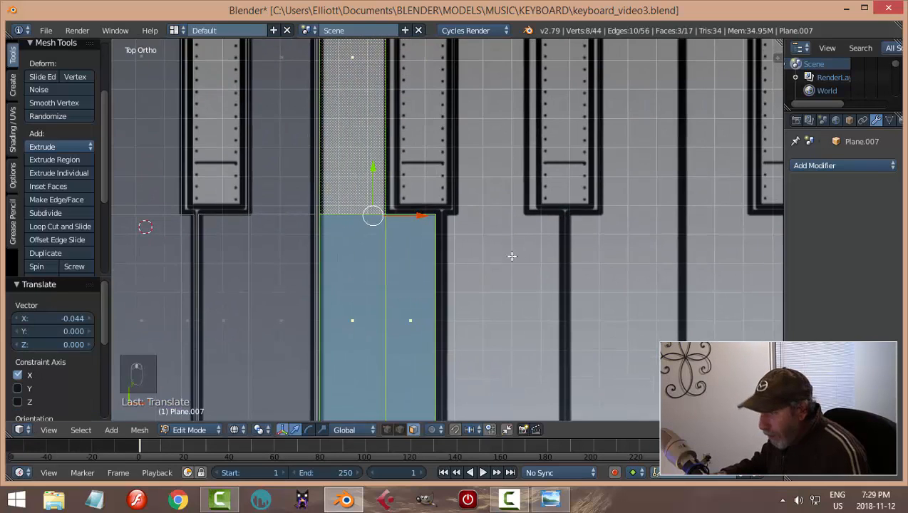
{"action": "key", "text": "a"}
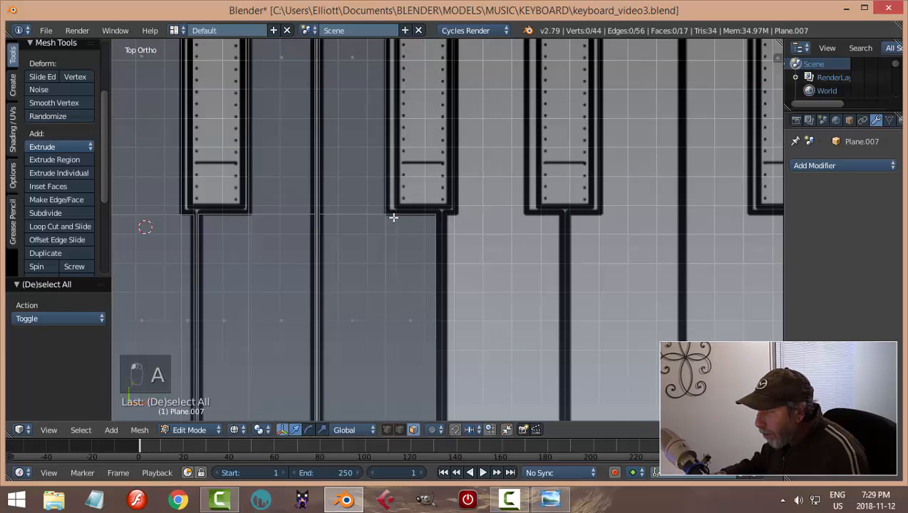
{"action": "key", "text": "ctrl+Tab"}
{"action": "left_click", "coordinate": [362, 239]}
{"action": "right_click", "coordinate": [381, 147]}
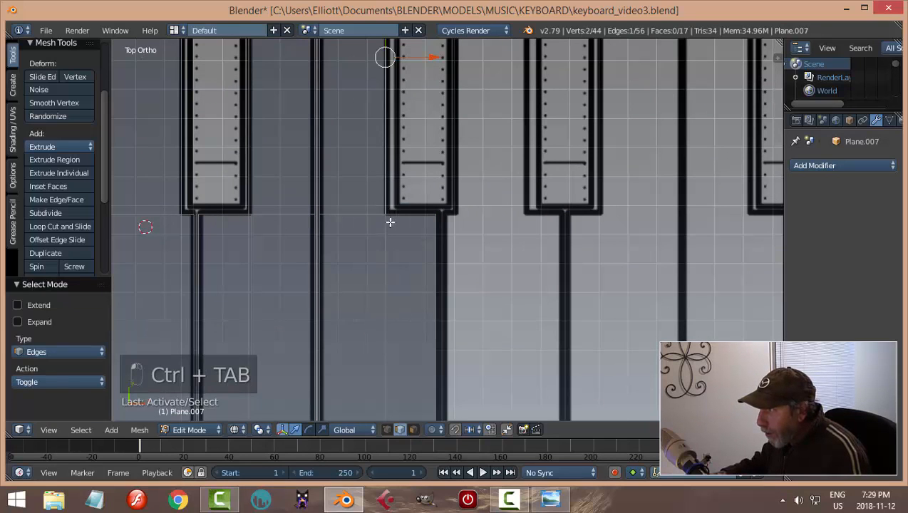
{"action": "right_click", "coordinate": [425, 186]}
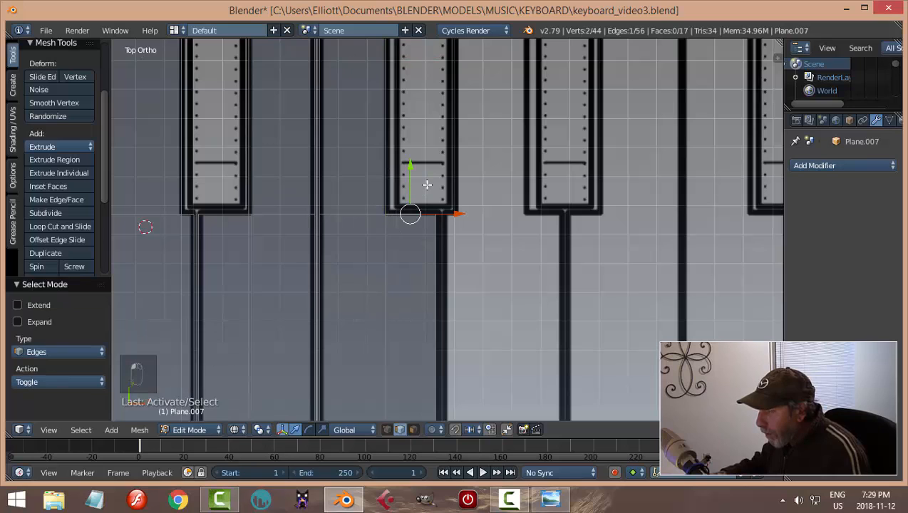
{"action": "key", "text": "ctrl+z"}
{"action": "left_click_drag", "start_coordinate": [433, 182], "coordinate": [435, 179]}
Move the fifth white key's lower right-hand edge about 0.016 along X to the reference outline and clear the selection
{"action": "right_click", "coordinate": [439, 245]}
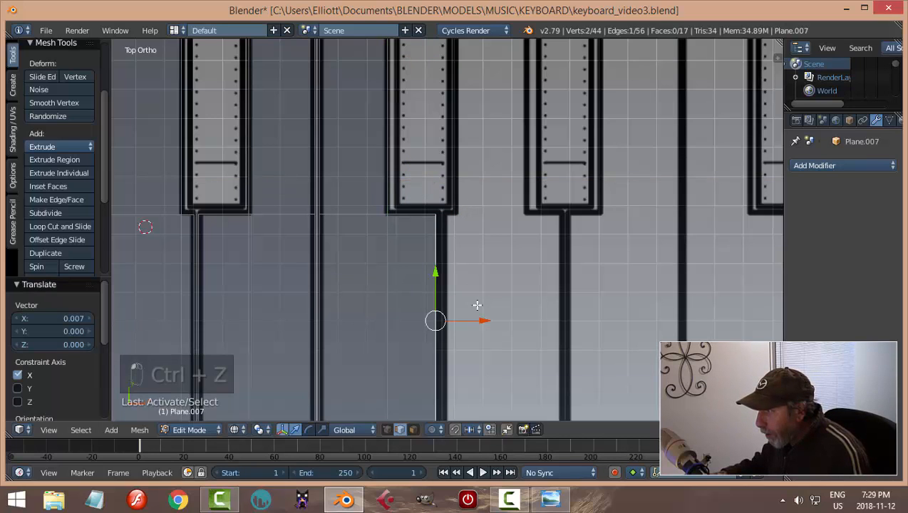
{"action": "left_click_drag", "start_coordinate": [493, 322], "coordinate": [497, 321]}
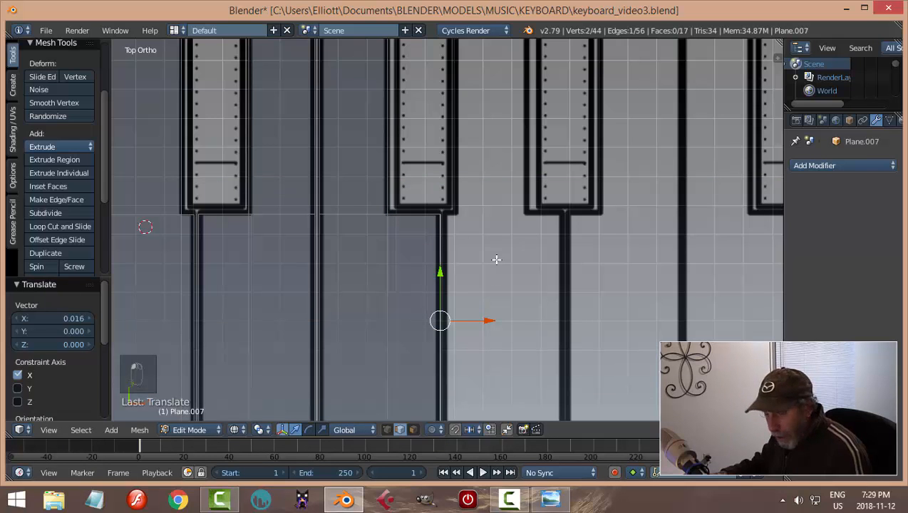
{"action": "key", "text": "a"}
In face select mode, duplicate the second white key's four faces and move the copy about 1.707 along X onto the sixth white key
{"action": "scroll", "coordinate": [496, 258], "scroll_direction": "down", "scroll_amount": 6}
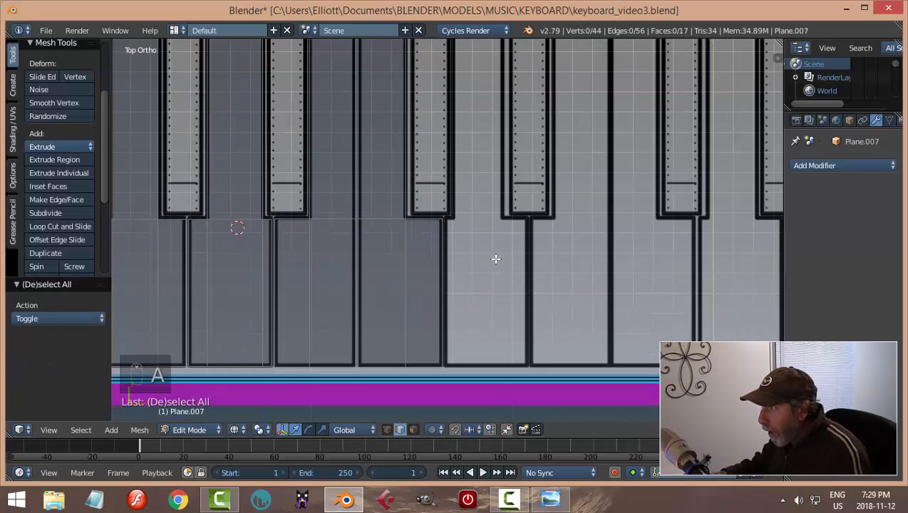
{"action": "middle_click_drag", "start_coordinate": [449, 234], "coordinate": [465, 215], "text": "shift"}
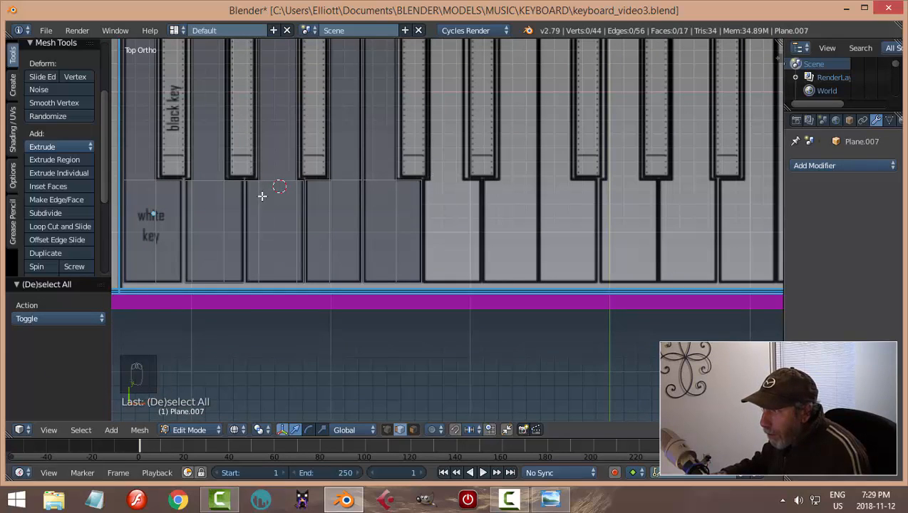
{"action": "key", "text": "ctrl+Tab"}
{"action": "left_click", "coordinate": [237, 205]}
{"action": "right_click", "coordinate": [205, 214]}
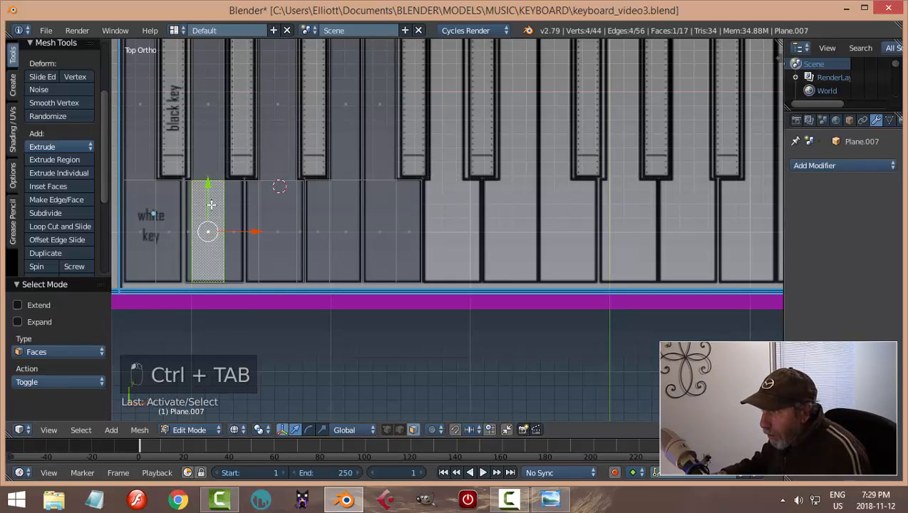
{"action": "right_click", "coordinate": [233, 197], "text": "shift"}
{"action": "right_click", "coordinate": [189, 193], "text": "shift"}
{"action": "right_click", "coordinate": [205, 148], "text": "shift"}
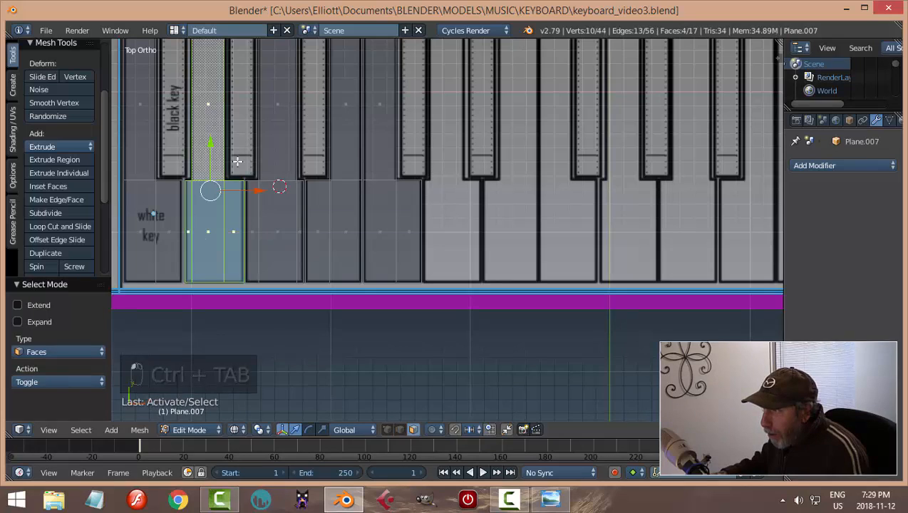
{"action": "key", "text": "shift+d"}
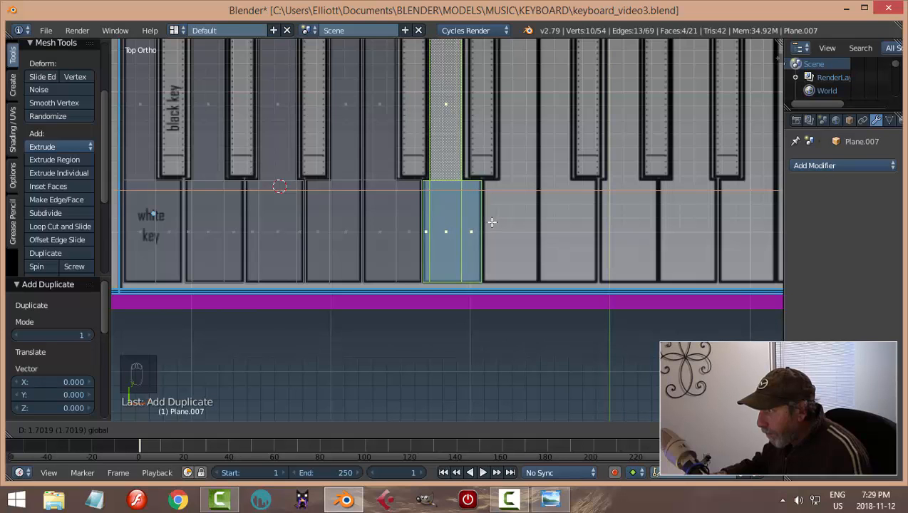
{"action": "left_click", "coordinate": [492, 223]}
{"action": "scroll", "coordinate": [541, 243], "scroll_direction": "up", "scroll_amount": 4}
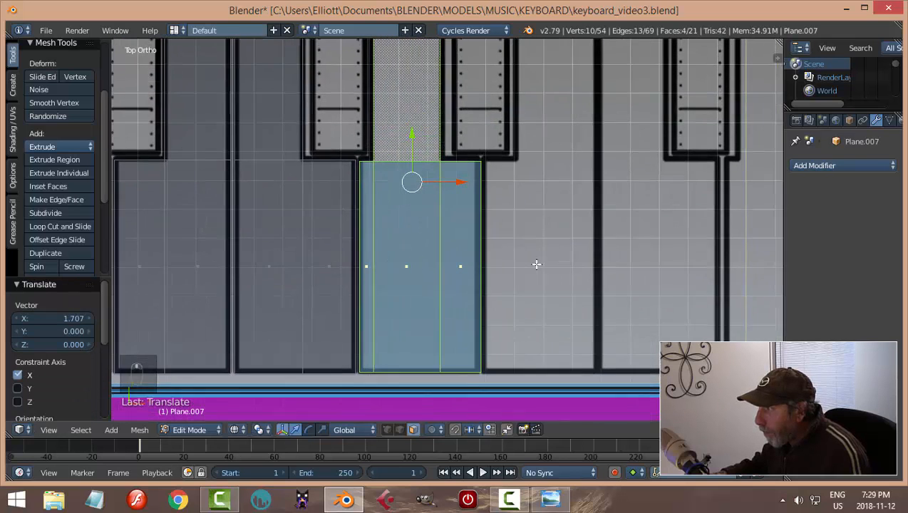
{"action": "scroll", "coordinate": [536, 259], "scroll_direction": "down", "scroll_amount": 3}
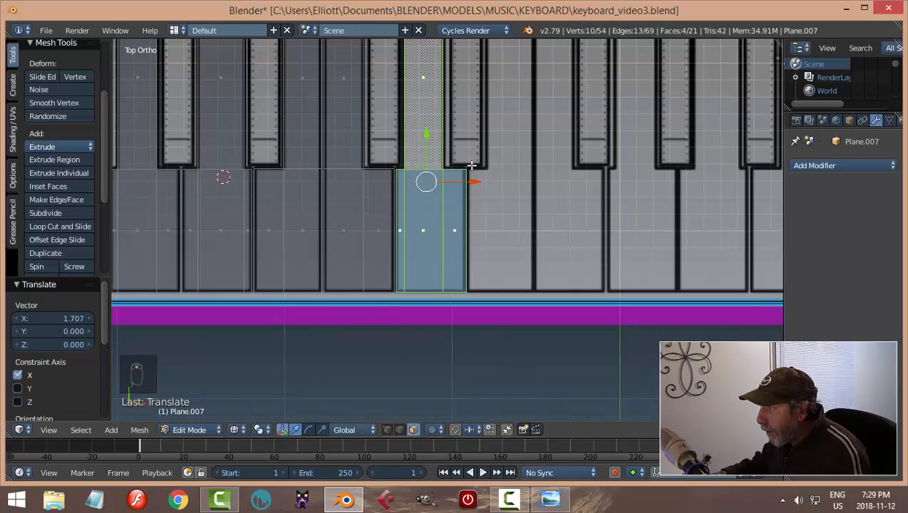
Duplicate the fourth white key's three faces and move the copy about 1.283 along X onto the seventh white key
{"action": "right_click", "coordinate": [203, 175]}
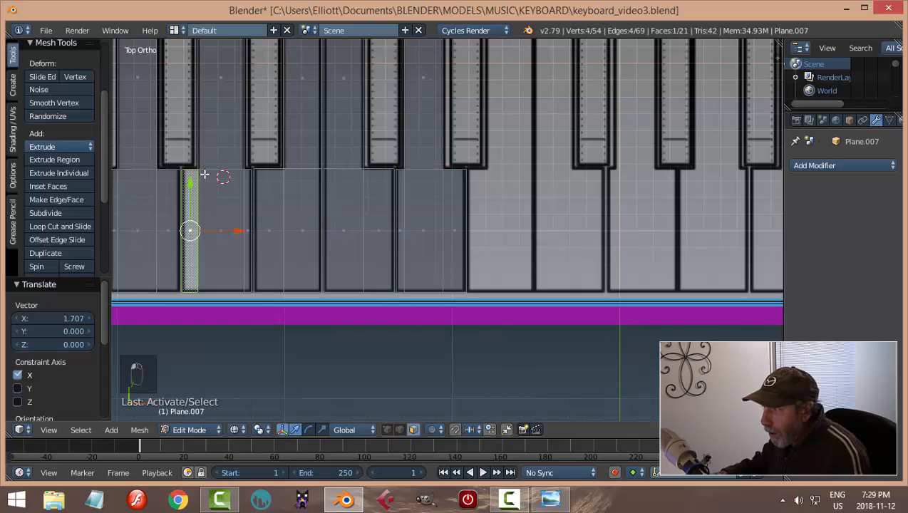
{"action": "key", "text": "a"}
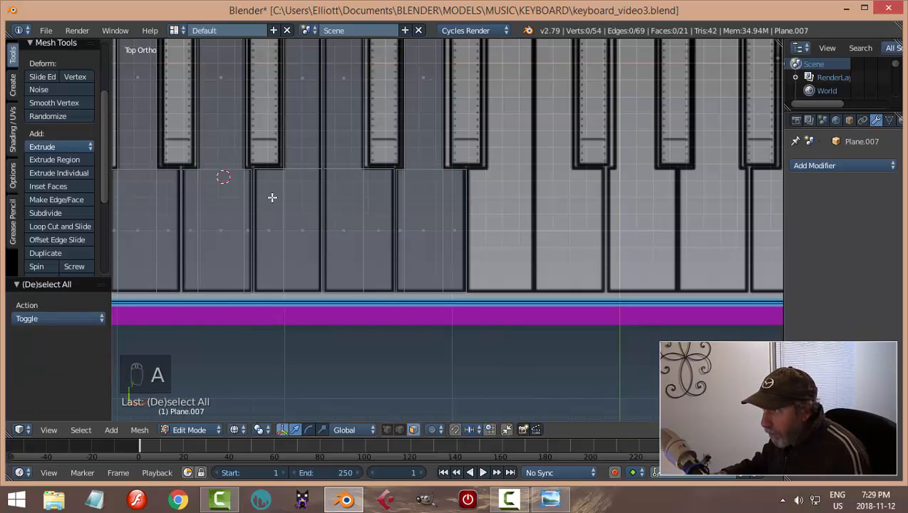
{"action": "right_click", "coordinate": [292, 169]}
{"action": "right_click", "coordinate": [296, 108], "text": "shift"}
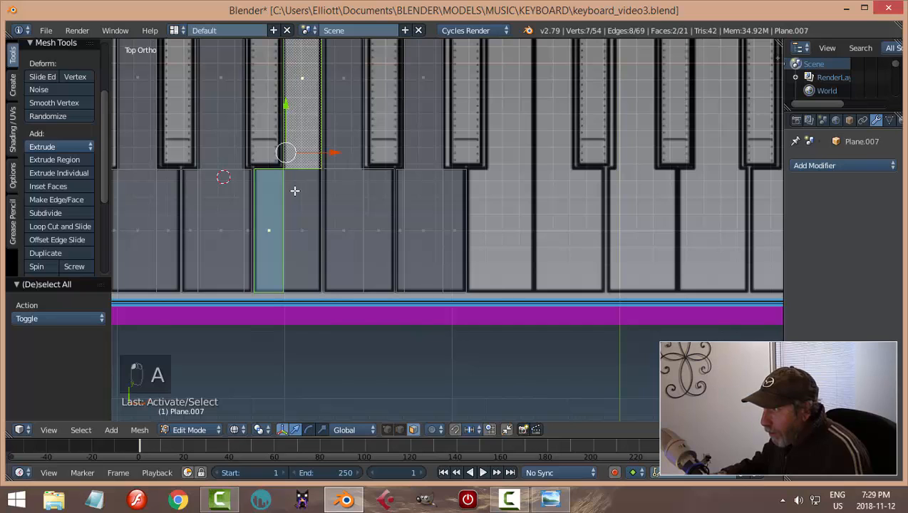
{"action": "right_click", "coordinate": [294, 190], "text": "shift"}
{"action": "key", "text": "shift+d"}
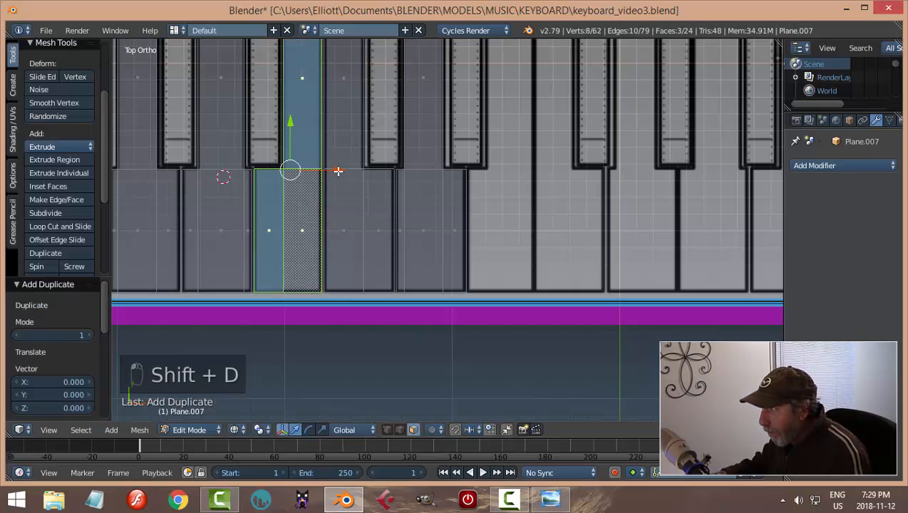
{"action": "left_click", "coordinate": [552, 207]}
{"action": "scroll", "coordinate": [590, 232], "scroll_direction": "up", "scroll_amount": 3}
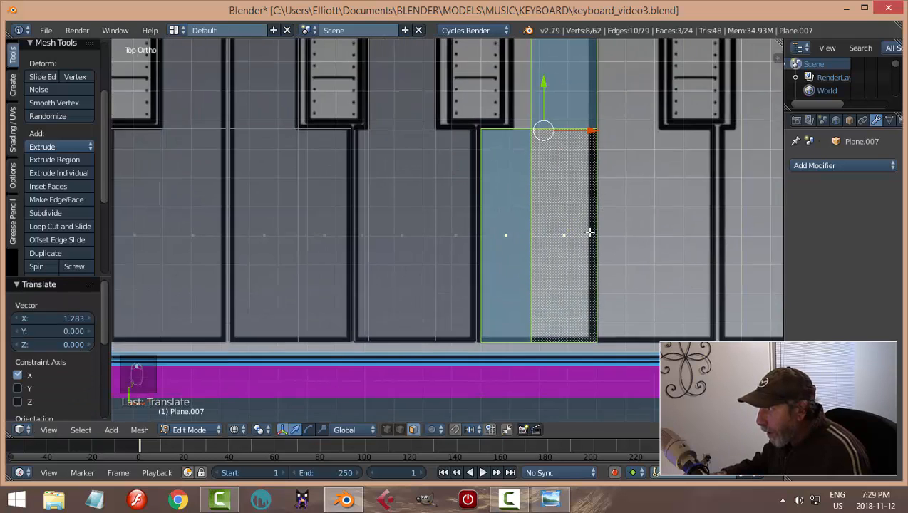
In edge select mode, move the seventh white key's inner vertical edges about -0.062 along X to the neighbouring black key's outline
{"action": "scroll", "coordinate": [590, 233], "scroll_direction": "up", "scroll_amount": 5}
{"action": "key", "text": "a"}
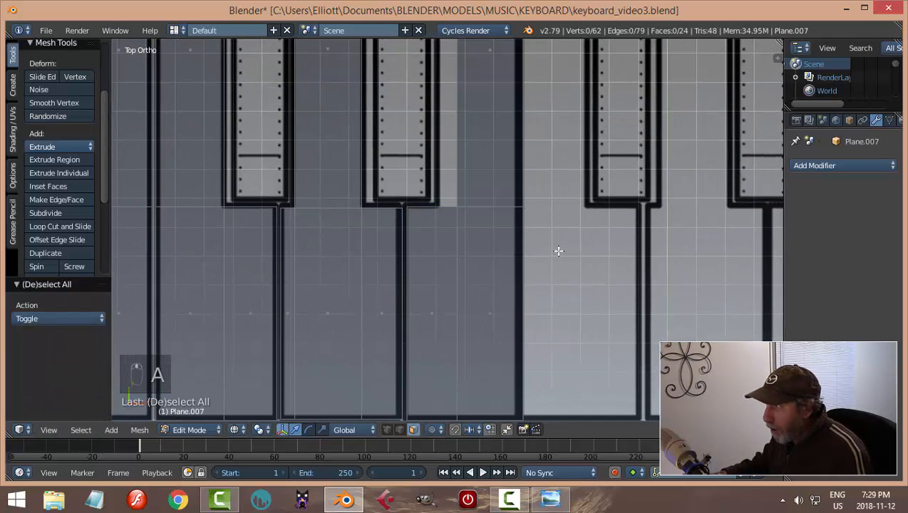
{"action": "key", "text": "ctrl+Tab"}
{"action": "left_click", "coordinate": [505, 234]}
{"action": "right_click", "coordinate": [457, 142]}
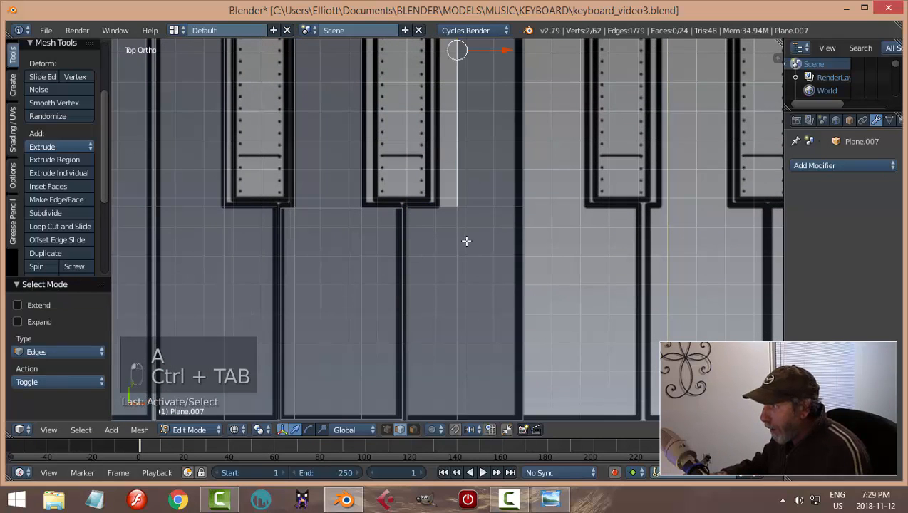
{"action": "right_click", "coordinate": [462, 242], "text": "shift"}
{"action": "left_click_drag", "start_coordinate": [504, 179], "coordinate": [486, 182]}
Move the seventh white key's outer right-hand edges about -0.014 along X onto the reference outline and clear the selection
{"action": "right_click", "coordinate": [526, 182]}
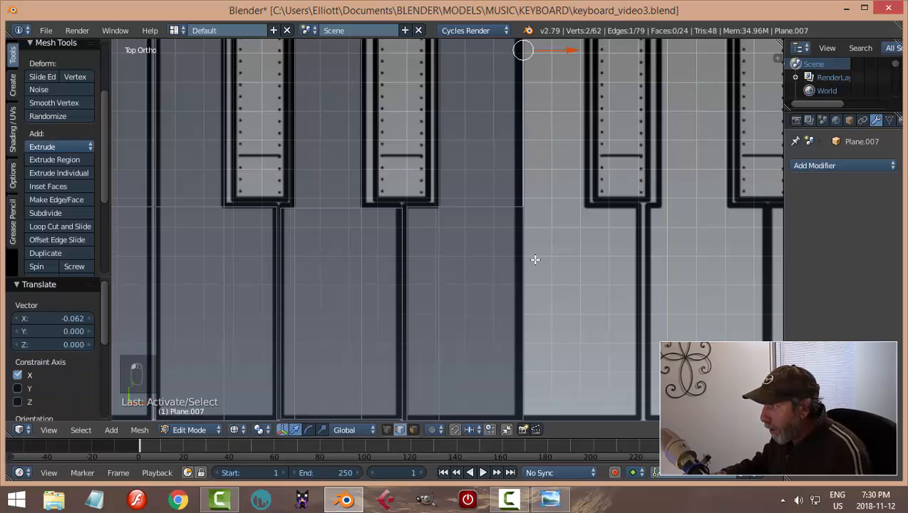
{"action": "right_click", "coordinate": [535, 258], "text": "shift"}
{"action": "left_click_drag", "start_coordinate": [567, 176], "coordinate": [562, 177]}
{"action": "scroll", "coordinate": [591, 195], "scroll_direction": "down", "scroll_amount": 3}
{"action": "middle_click_drag", "start_coordinate": [589, 173], "coordinate": [564, 287], "text": "shift"}
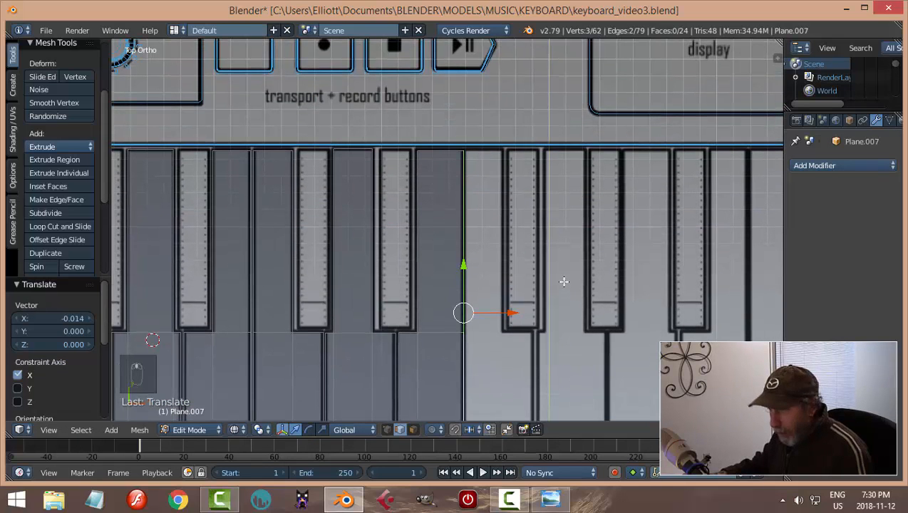
{"action": "key", "text": "a"}
In face select mode, duplicate the fifth white key's three faces and move the copy about 1.262 along X onto the eighth white key
{"action": "scroll", "coordinate": [554, 290], "scroll_direction": "down", "scroll_amount": 2}
{"action": "middle_click_drag", "start_coordinate": [496, 253], "coordinate": [453, 143], "text": "shift"}
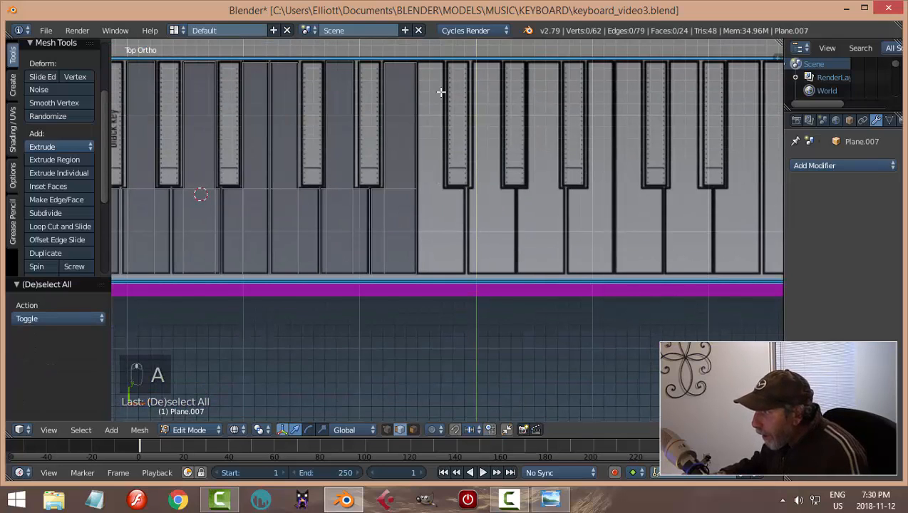
{"action": "key", "text": "ctrl+Tab"}
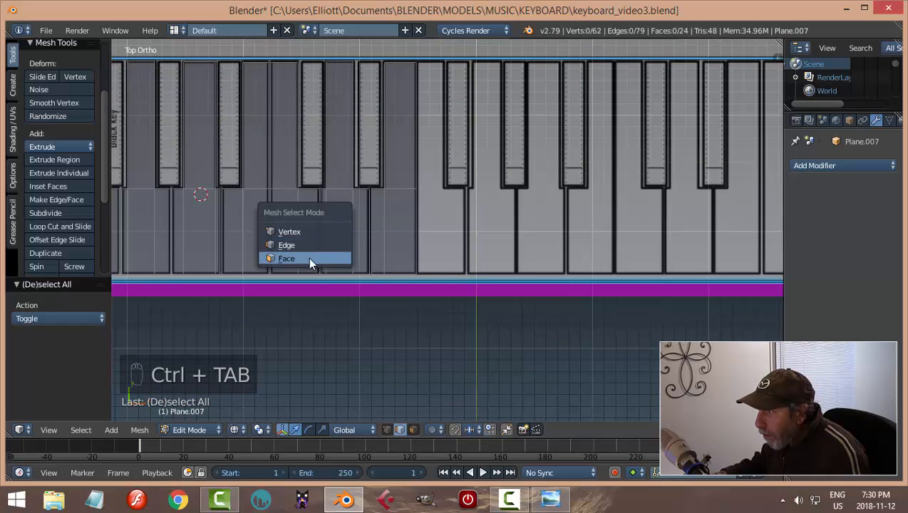
{"action": "left_click", "coordinate": [308, 256]}
{"action": "left_click", "coordinate": [302, 219]}
{"action": "left_click", "coordinate": [286, 209], "text": "shift"}
{"action": "left_click", "coordinate": [281, 147], "text": "shift"}
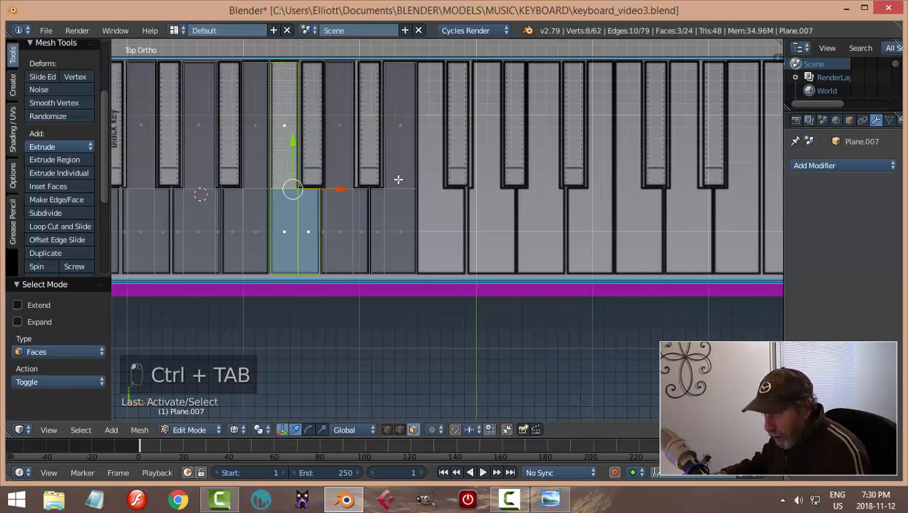
{"action": "key", "text": "shift+d"}
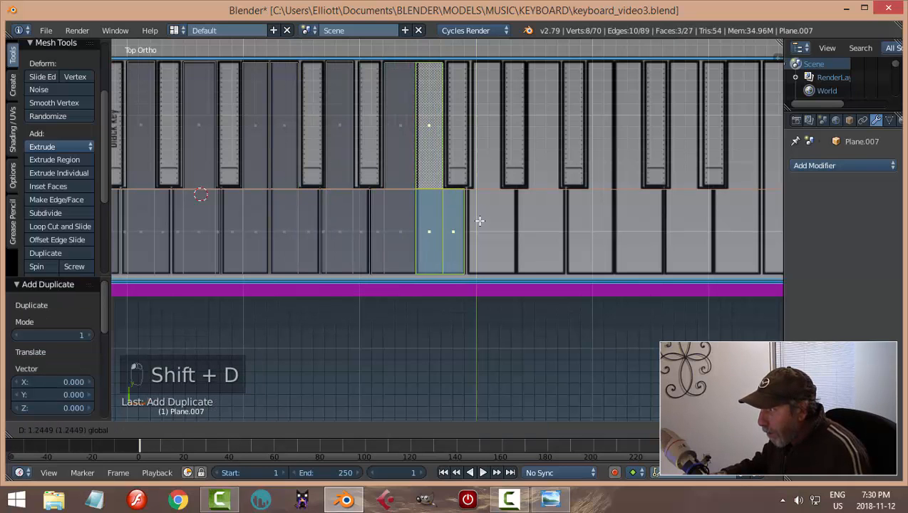
{"action": "left_click", "coordinate": [479, 222]}
{"action": "scroll", "coordinate": [528, 230], "scroll_direction": "up", "scroll_amount": 4}
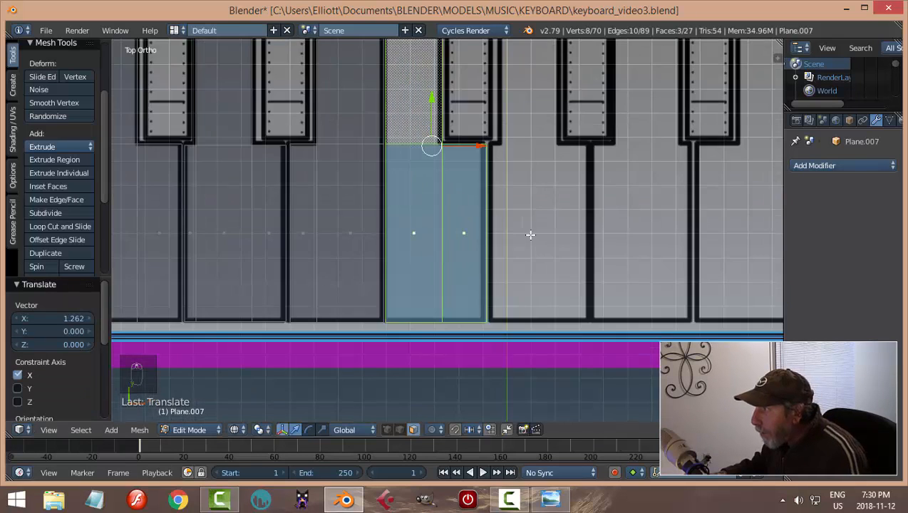
{"action": "middle_click_drag", "start_coordinate": [530, 234], "coordinate": [521, 272], "text": "shift"}
{"action": "key", "text": "a"}
Duplicate the sixth white key's four faces and move the copy about 1.256 along X onto the ninth white key
{"action": "scroll", "coordinate": [523, 260], "scroll_direction": "up", "scroll_amount": 3}
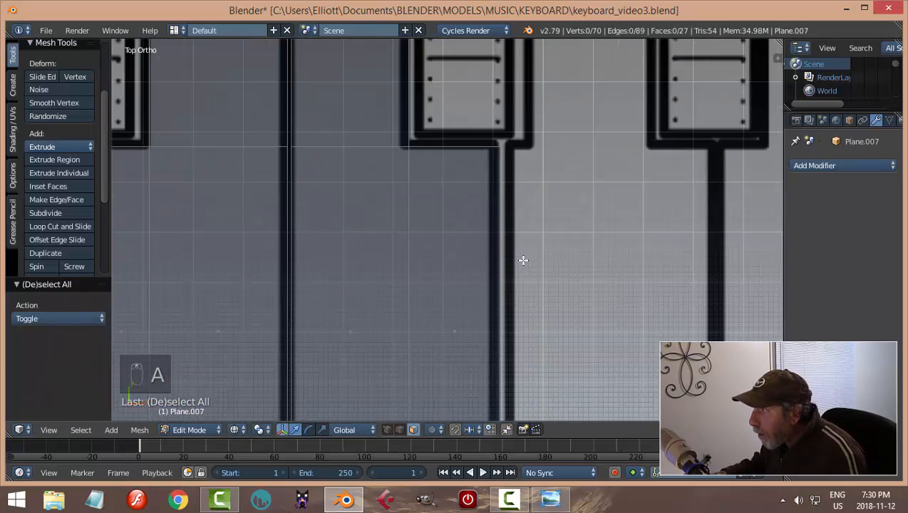
{"action": "scroll", "coordinate": [522, 260], "scroll_direction": "down", "scroll_amount": 4}
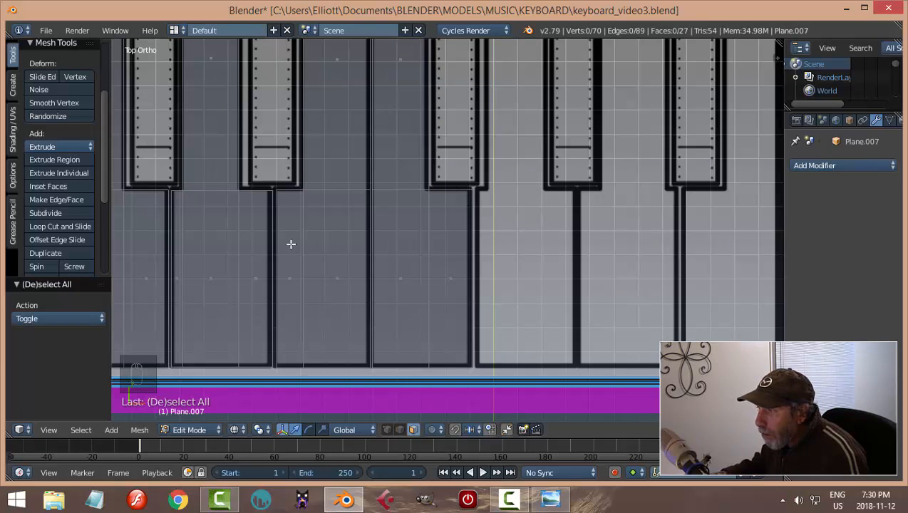
{"action": "key", "text": "ctrl+Tab"}
{"action": "left_click", "coordinate": [222, 238]}
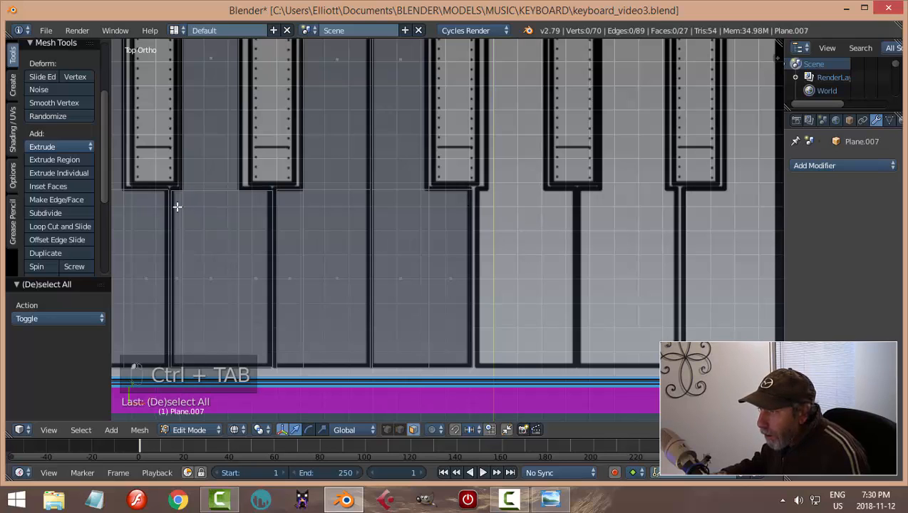
{"action": "right_click", "coordinate": [177, 278]}
{"action": "right_click", "coordinate": [209, 262], "text": "shift"}
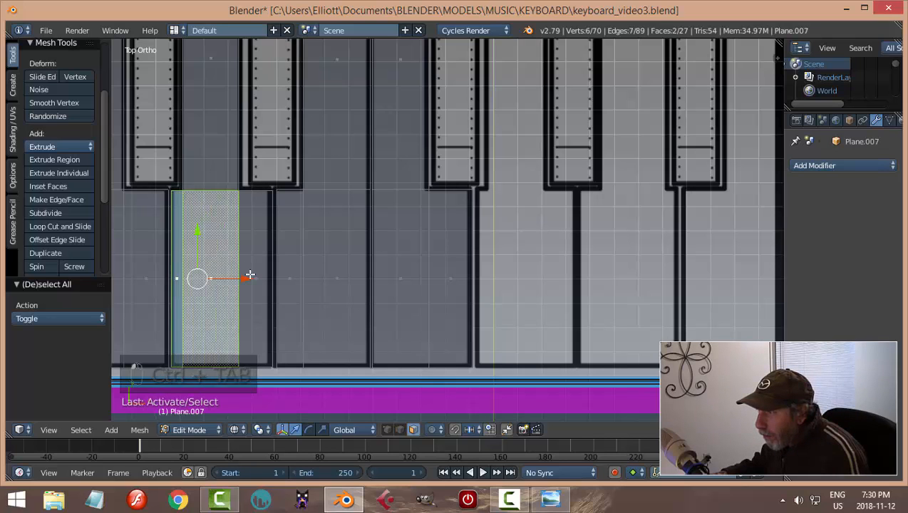
{"action": "right_click", "coordinate": [255, 282], "text": "shift"}
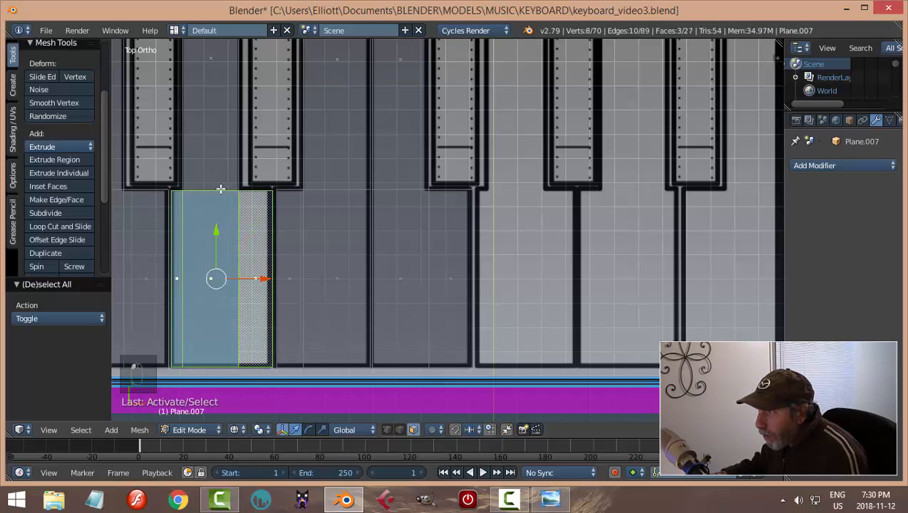
{"action": "right_click", "coordinate": [211, 63], "text": "shift"}
{"action": "key", "text": "shift+d"}
{"action": "key", "text": "x"}
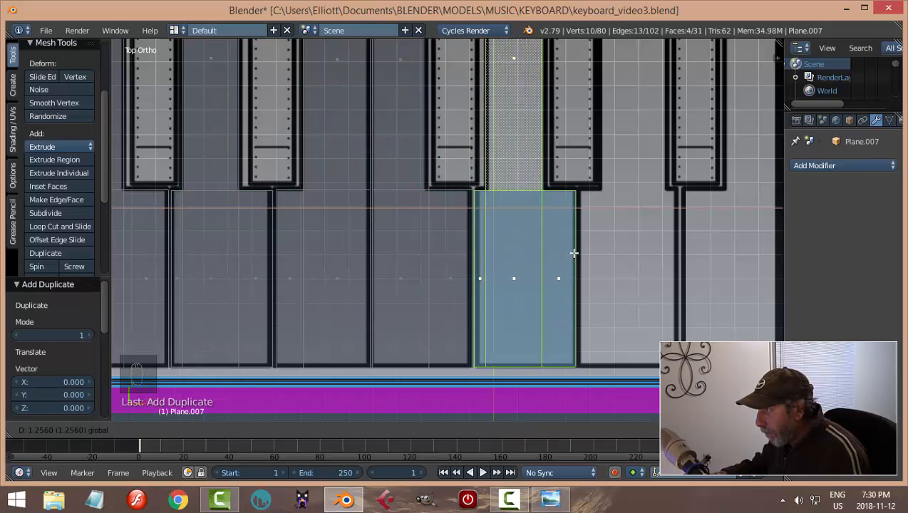
{"action": "left_click", "coordinate": [574, 253]}
{"action": "scroll", "coordinate": [519, 220], "scroll_direction": "up", "scroll_amount": 3}
{"action": "scroll", "coordinate": [519, 220], "scroll_direction": "down", "scroll_amount": 1}
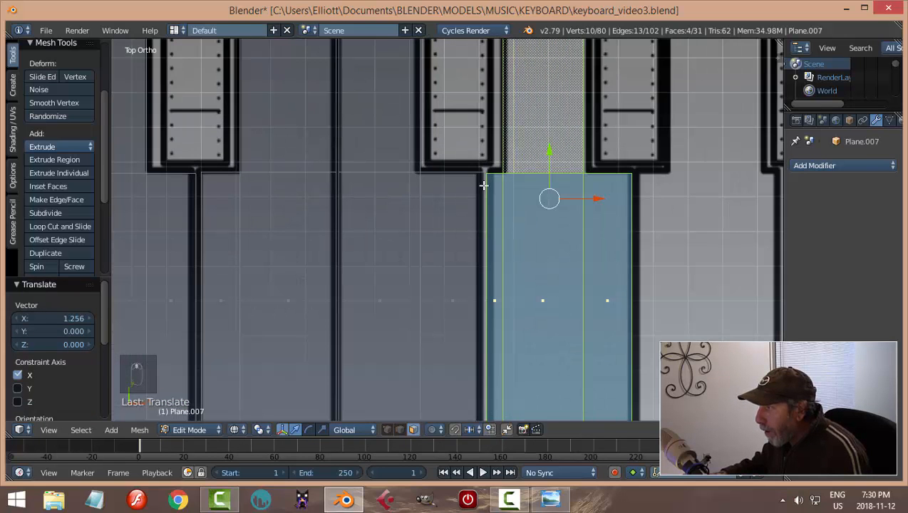
Duplicate the ninth white key's four faces and move the copy about 0.448 along X onto the tenth white key
{"action": "scroll", "coordinate": [489, 191], "scroll_direction": "down", "scroll_amount": 3}
{"action": "middle_click_drag", "start_coordinate": [549, 221], "coordinate": [492, 211], "text": "shift"}
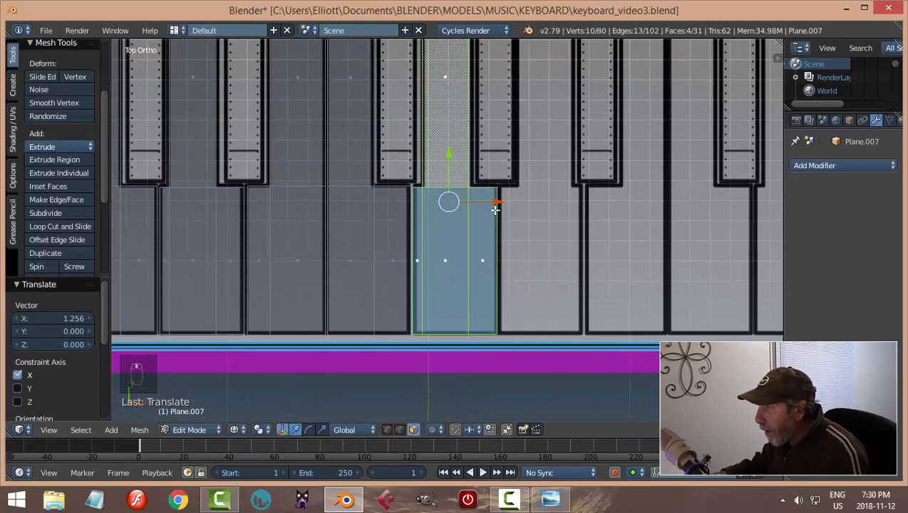
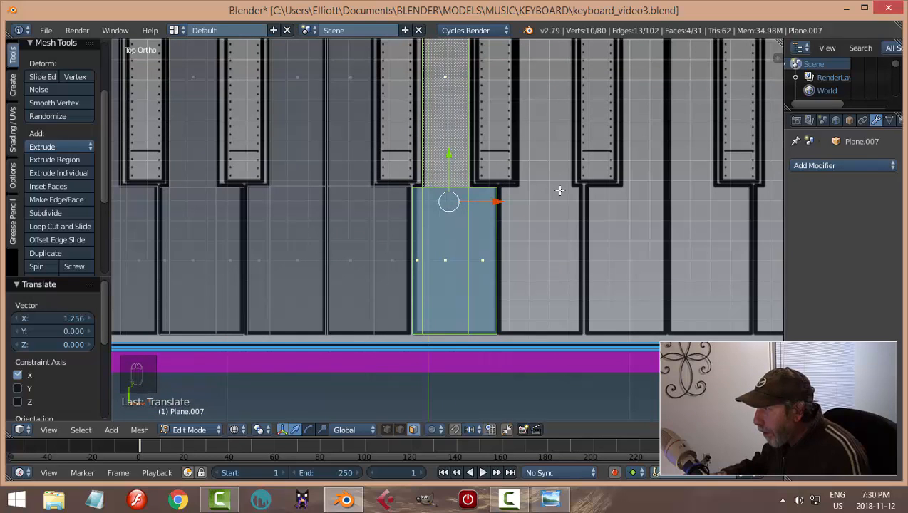
{"action": "key", "text": "shift+d"}
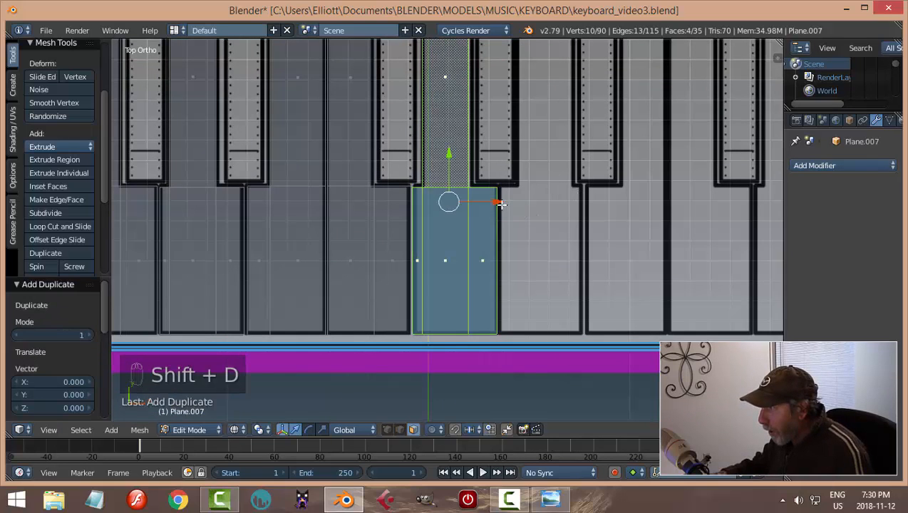
{"action": "key", "text": "x"}
{"action": "left_click", "coordinate": [591, 220]}
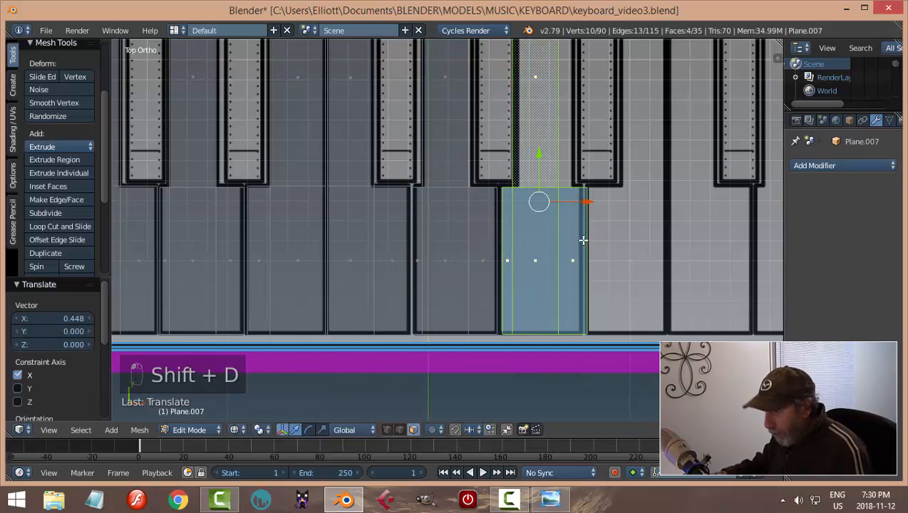
Rotate the tenth white key's faces 180° around Y and shift them about 0.046 along X into the key outline
{"action": "type", "text": "ry180"}
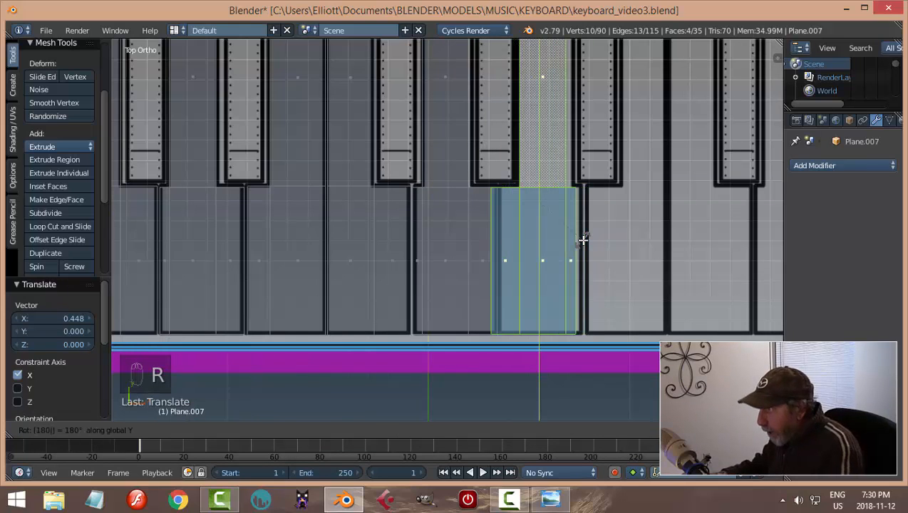
{"action": "key", "text": "Return"}
{"action": "key", "text": "g"}
{"action": "key", "text": "x"}
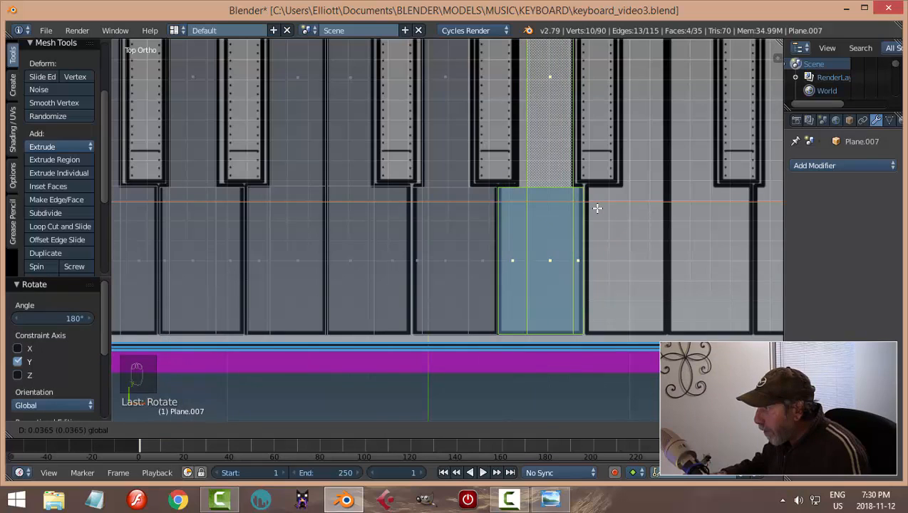
{"action": "left_click", "coordinate": [600, 208]}
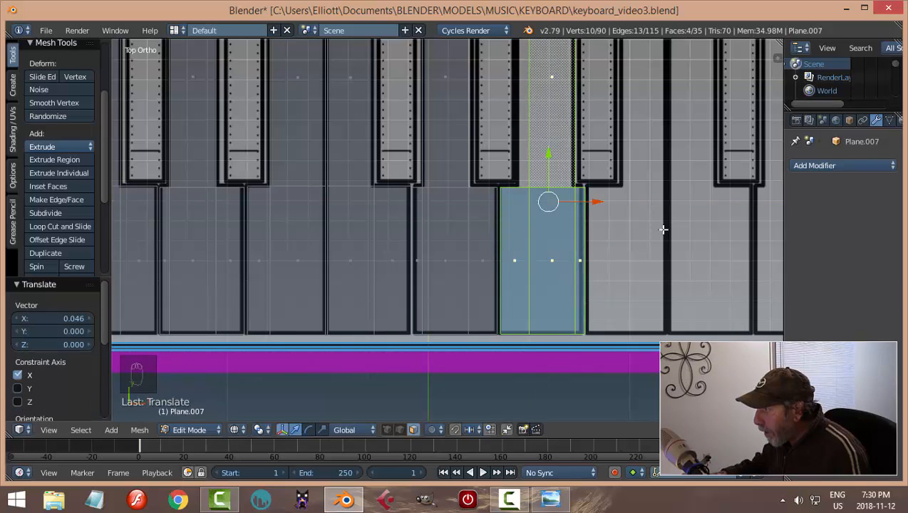
In edge select mode, move the tenth white key's left inner vertical edges about -0.052 along X to the black key's outline and deselect
{"action": "scroll", "coordinate": [603, 263], "scroll_direction": "up", "scroll_amount": 3}
{"action": "key", "text": "a"}
{"action": "key", "text": "ctrl+Tab"}
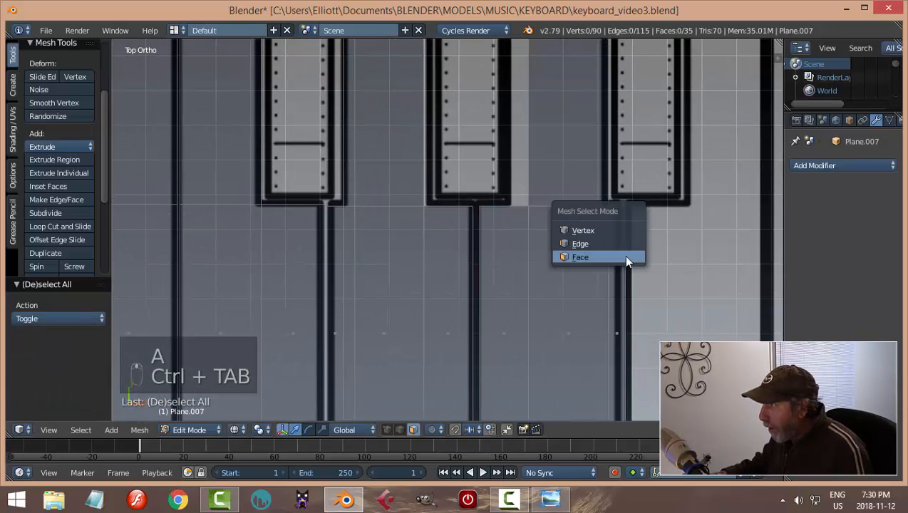
{"action": "left_click", "coordinate": [590, 242]}
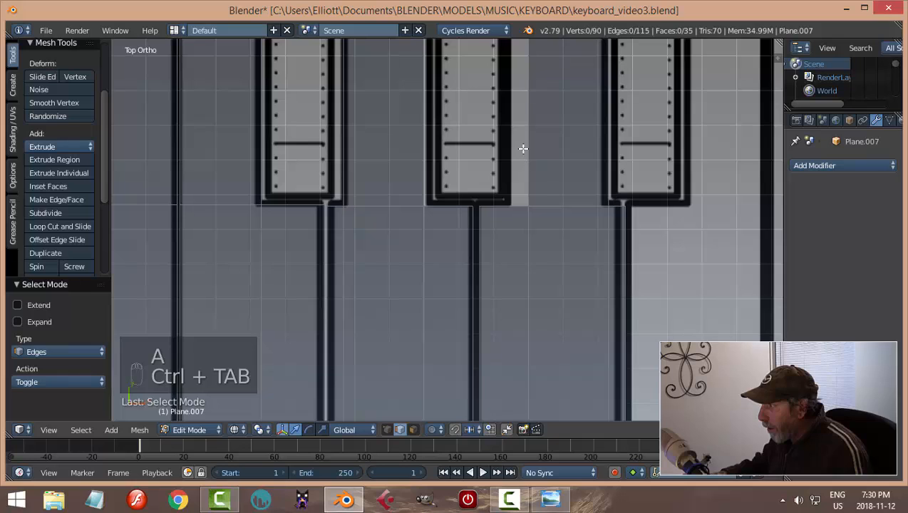
{"action": "right_click", "coordinate": [532, 230], "text": "shift"}
{"action": "key", "text": "g"}
{"action": "key", "text": "x"}
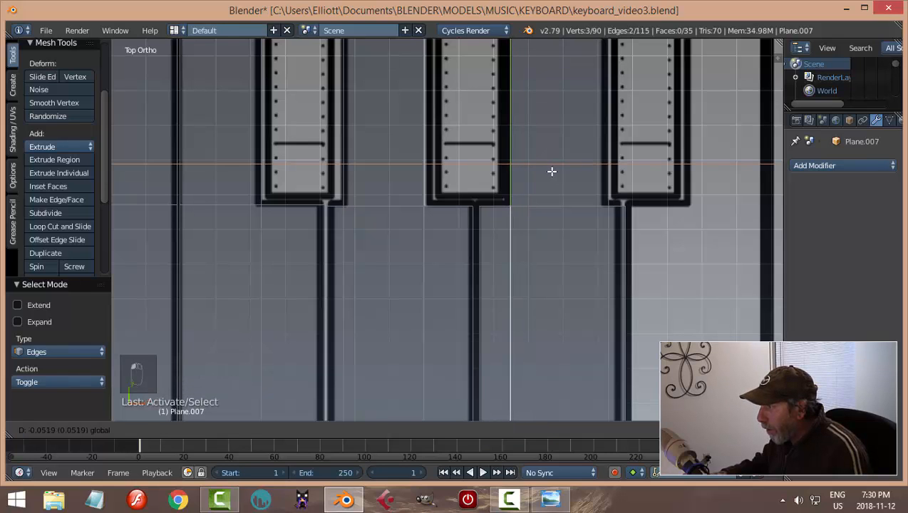
{"action": "left_click", "coordinate": [551, 171]}
{"action": "key", "text": "a"}
Move the tenth white key's right inner vertical edges about -0.012 along X to the neighbouring black key's outline
{"action": "right_click", "coordinate": [602, 141]}
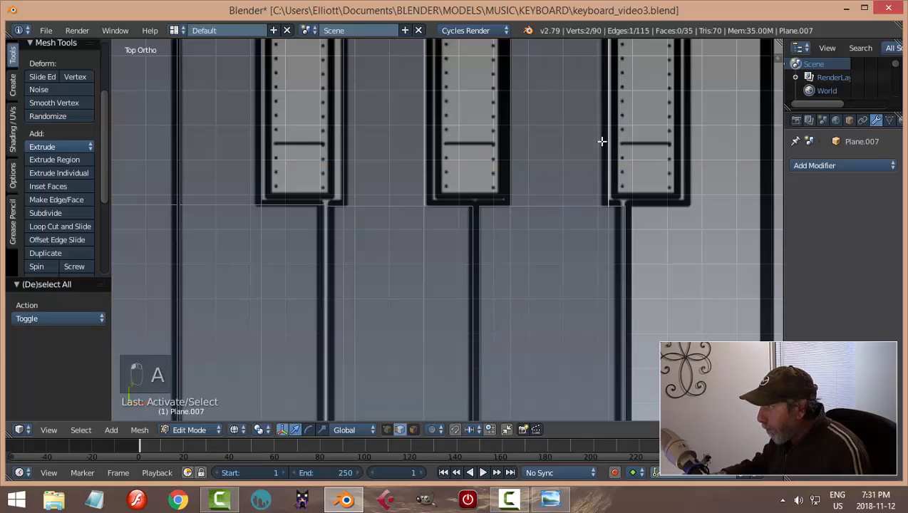
{"action": "right_click", "coordinate": [642, 171]}
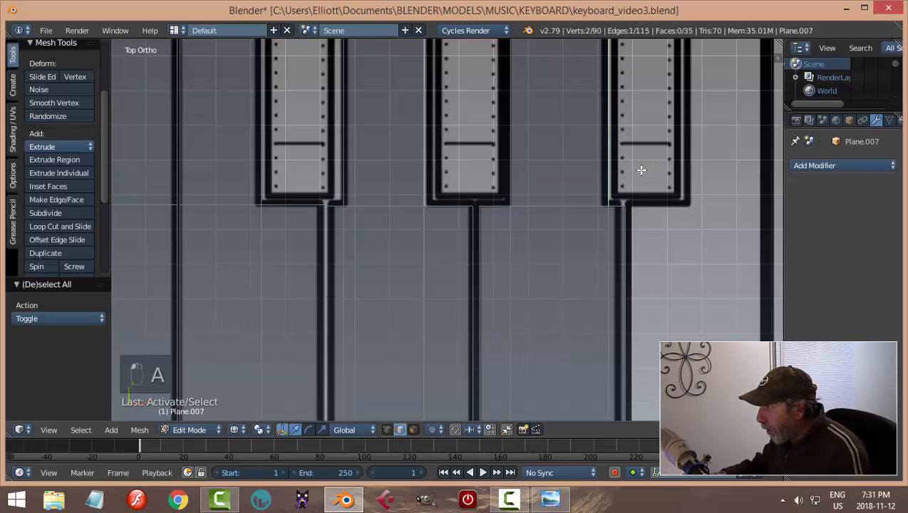
{"action": "right_click", "coordinate": [610, 225], "text": "shift"}
{"action": "key", "text": "g"}
{"action": "key", "text": "x"}
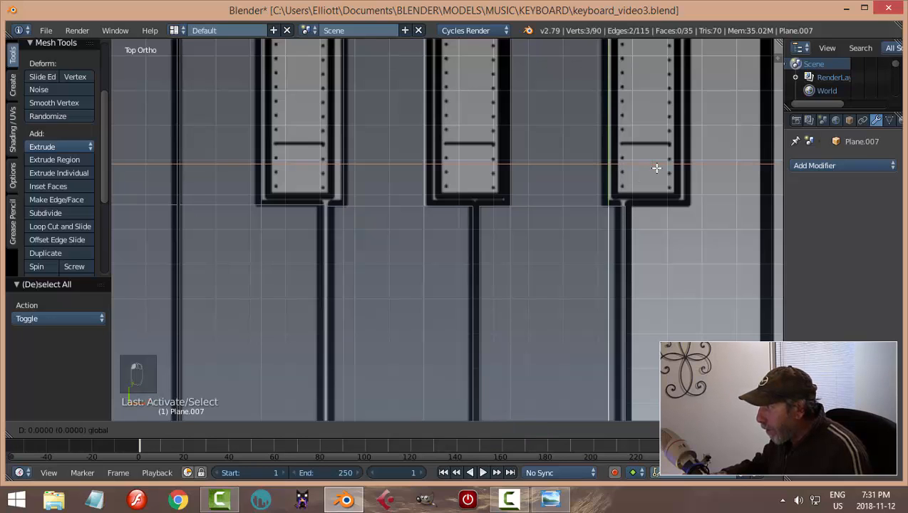
{"action": "left_click", "coordinate": [653, 168]}
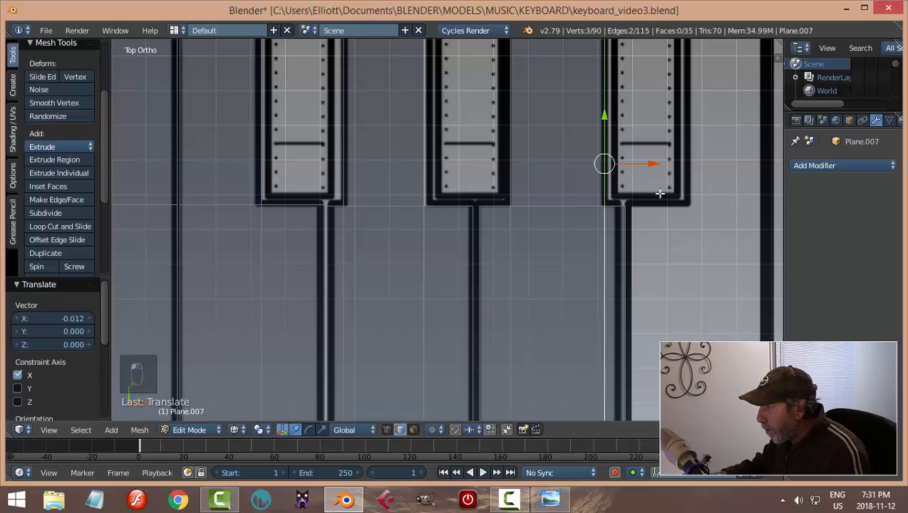
Move the tenth white key's right outer edge along X onto the reference key line, deselect everything and save the file
{"action": "right_click", "coordinate": [630, 249]}
{"action": "left_click_drag", "start_coordinate": [678, 332], "coordinate": [673, 331]}
{"action": "key", "text": "a"}
{"action": "scroll", "coordinate": [663, 313], "scroll_direction": "down", "scroll_amount": 5}
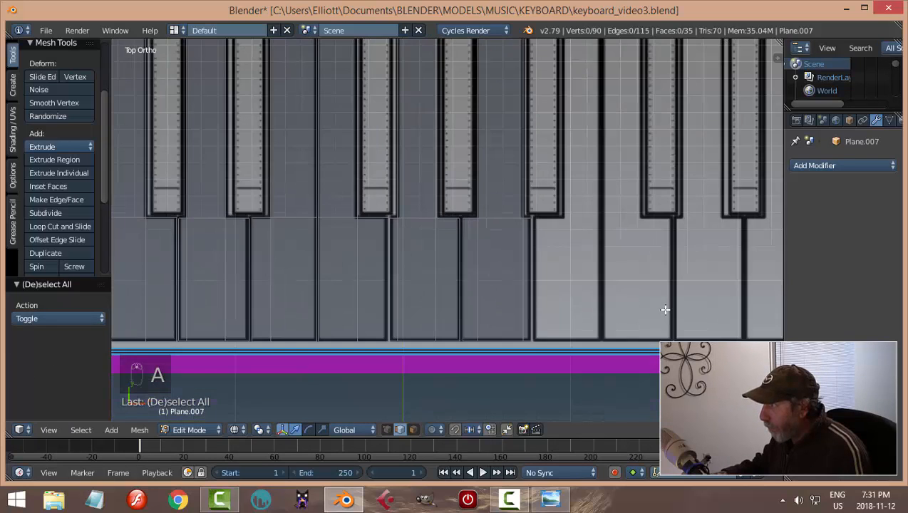
{"action": "scroll", "coordinate": [572, 300], "scroll_direction": "up", "scroll_amount": 3}
{"action": "key", "text": "ctrl+s"}
{"action": "scroll", "coordinate": [564, 305], "scroll_direction": "down", "scroll_amount": 3}
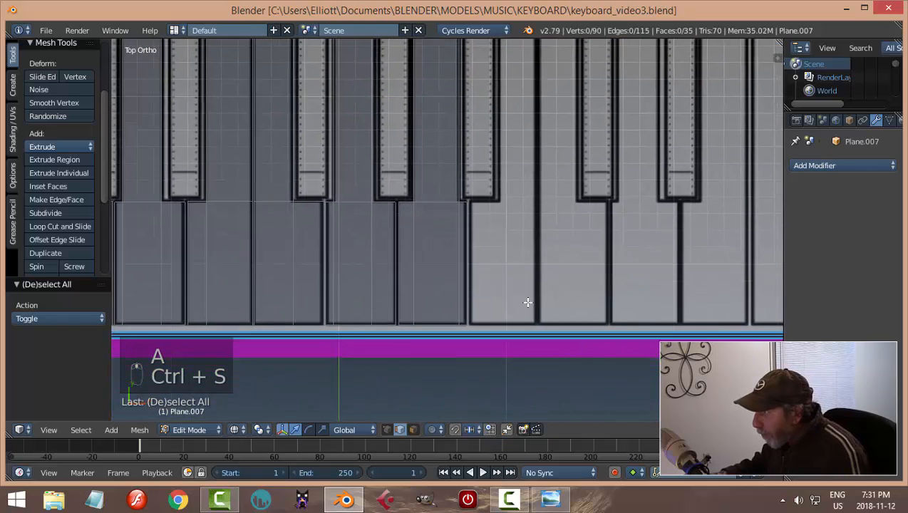
In face select mode, duplicate the seventh white key's three faces and move the copy about 1.693 along X onto the eleventh white key
{"action": "scroll", "coordinate": [527, 304], "scroll_direction": "up", "scroll_amount": 3}
{"action": "key", "text": "ctrl+Tab"}
{"action": "left_click", "coordinate": [343, 291]}
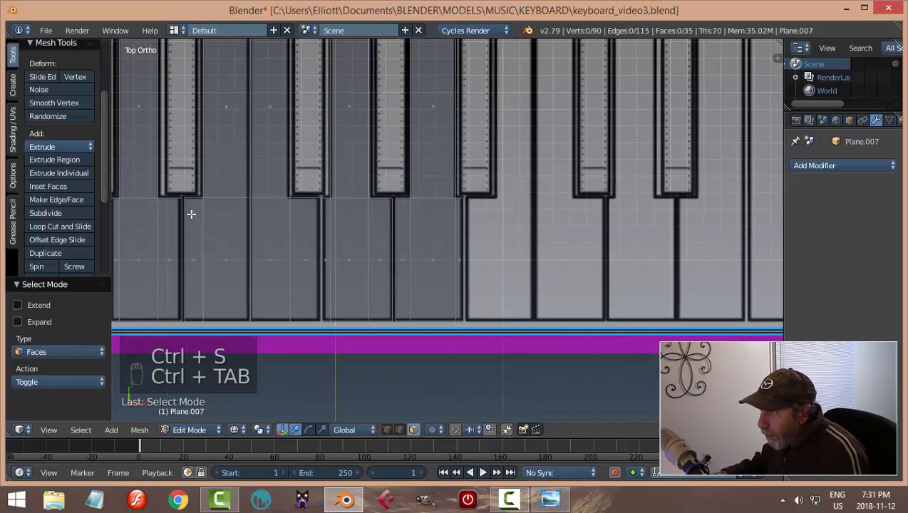
{"action": "right_click", "coordinate": [212, 257]}
{"action": "right_click", "coordinate": [226, 100], "text": "shift"}
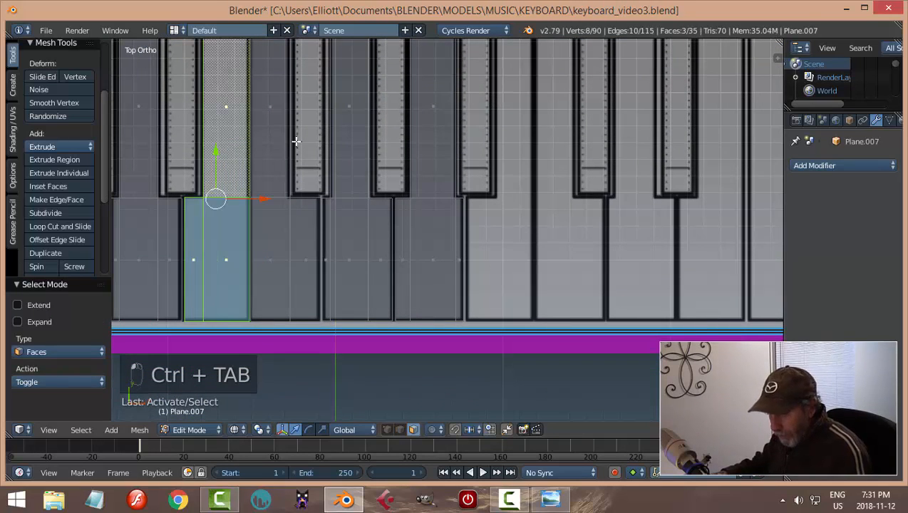
{"action": "key", "text": "shift+d"}
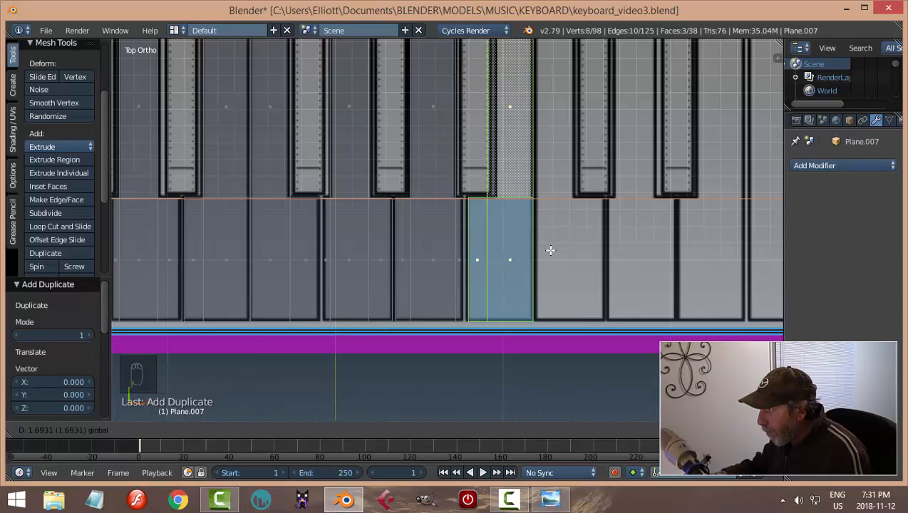
{"action": "left_click", "coordinate": [550, 250]}
Shift the eleventh white key's faces about 0.048 along X to meet the black key's outline, and deselect
{"action": "scroll", "coordinate": [553, 253], "scroll_direction": "up", "scroll_amount": 6}
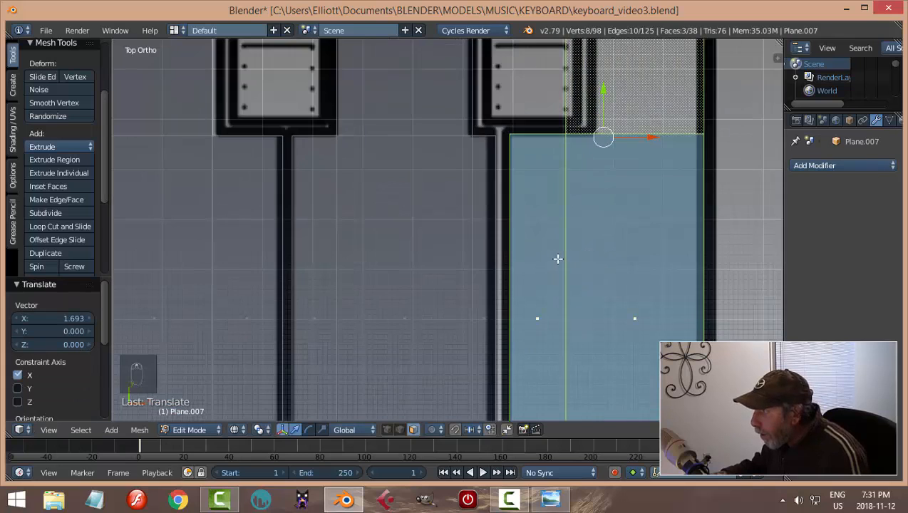
{"action": "key", "text": "g"}
{"action": "key", "text": "x"}
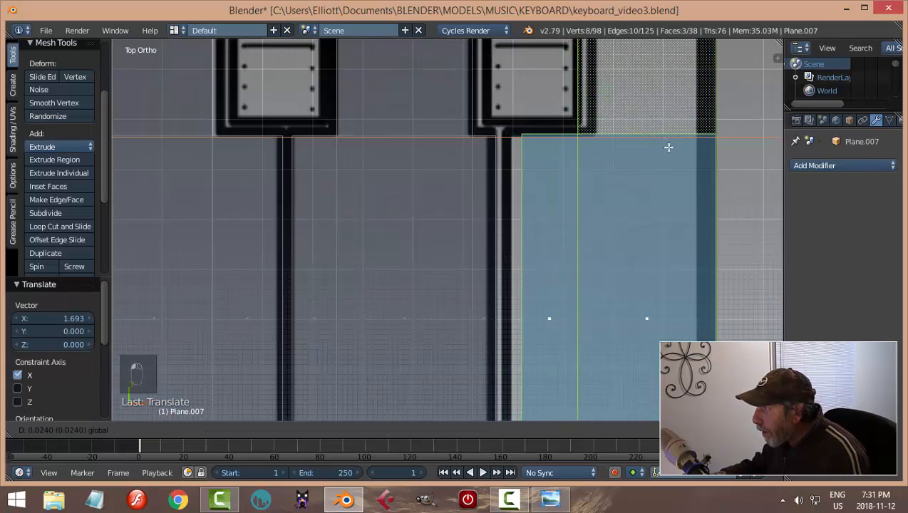
{"action": "left_click", "coordinate": [679, 155]}
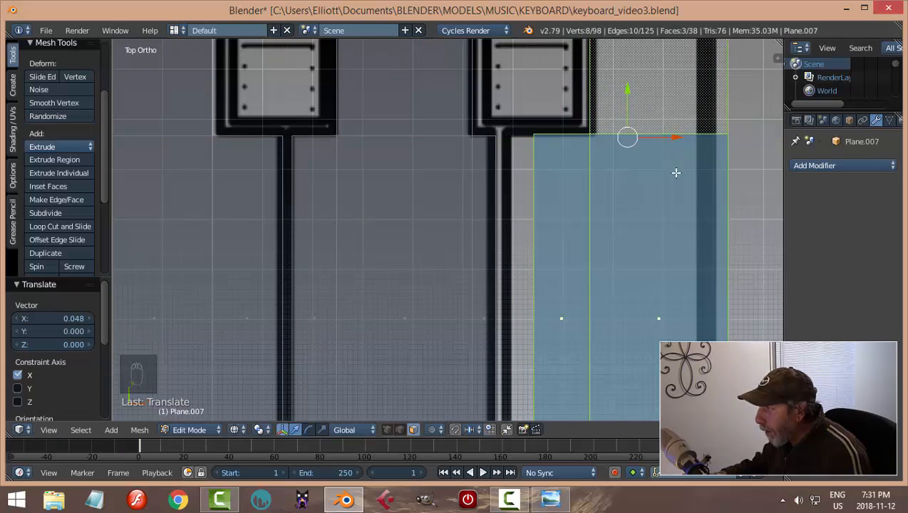
{"action": "key", "text": "a"}
In edge select mode, move the eleventh white key's left outer edge about -0.053 and a further -0.007 along X to the key line
{"action": "key", "text": "ctrl+Tab"}
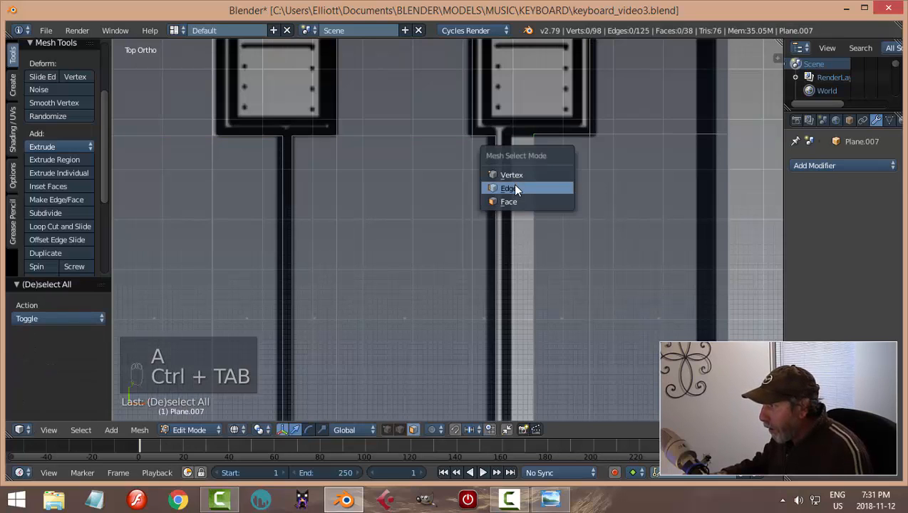
{"action": "left_click", "coordinate": [521, 188]}
{"action": "right_click", "coordinate": [535, 201]}
{"action": "left_click_drag", "start_coordinate": [585, 319], "coordinate": [559, 327]}
{"action": "scroll", "coordinate": [640, 308], "scroll_direction": "down", "scroll_amount": 3}
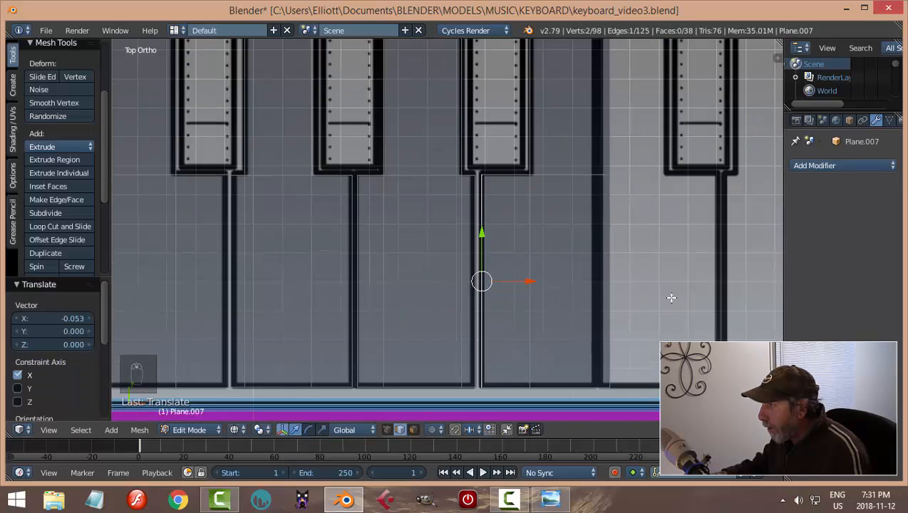
{"action": "middle_click_drag", "start_coordinate": [569, 298], "coordinate": [502, 303], "text": "shift"}
{"action": "left_click_drag", "start_coordinate": [466, 289], "coordinate": [464, 289]}
Move the eleventh white key's two right vertical edges about -0.041 along X onto the key line, deselect and save the file
{"action": "right_click", "coordinate": [542, 241]}
{"action": "right_click", "coordinate": [546, 132], "text": "shift"}
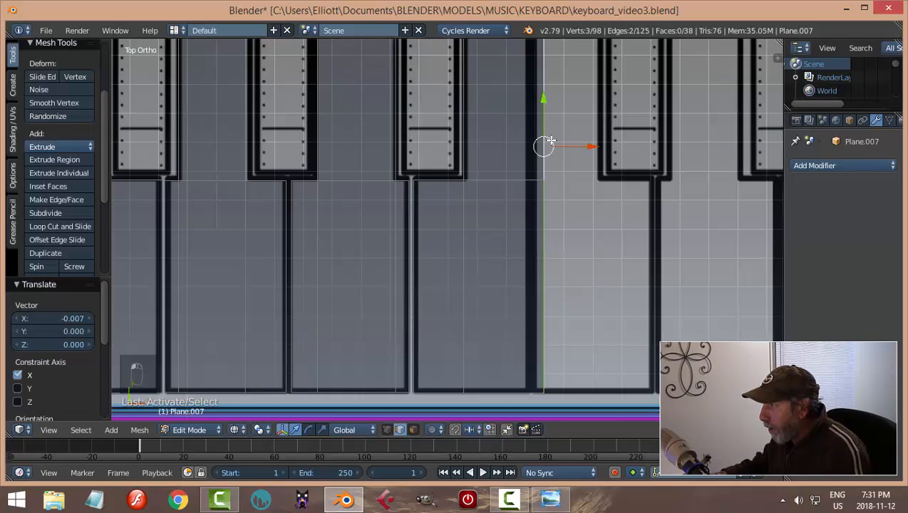
{"action": "left_click_drag", "start_coordinate": [594, 159], "coordinate": [583, 151]}
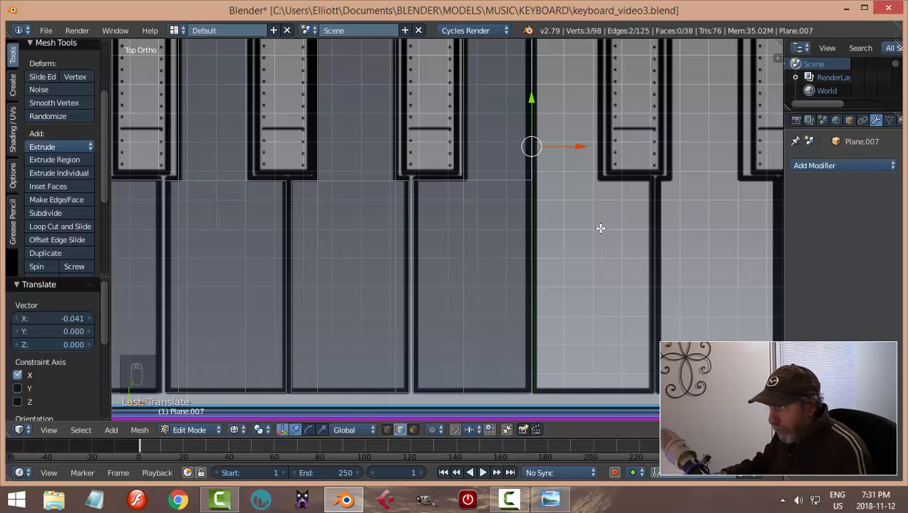
{"action": "key", "text": "a"}
{"action": "scroll", "coordinate": [602, 231], "scroll_direction": "down", "scroll_amount": 3}
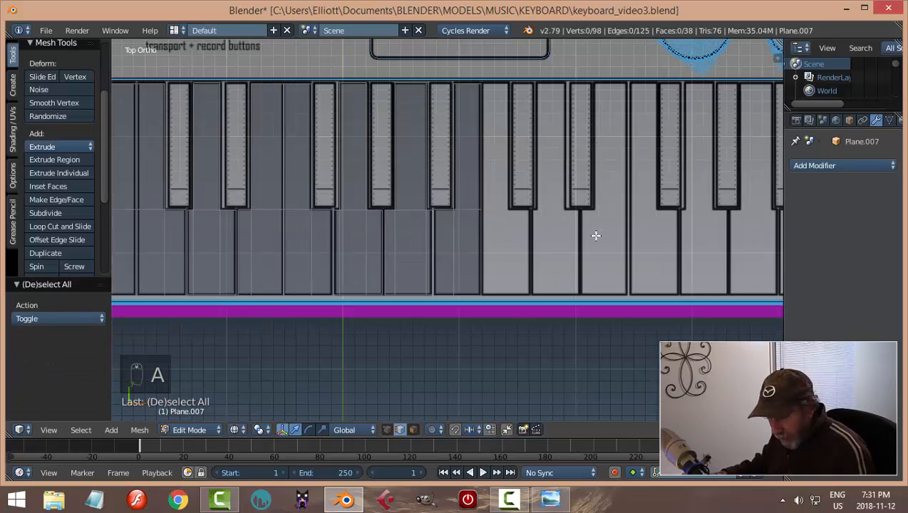
{"action": "key", "text": "ctrl+s"}
{"action": "left_click", "coordinate": [593, 234]}
In face select mode, duplicate the eighth white key's three faces, move the copy about 1.698 along X onto the twelfth white key and deselect
{"action": "key", "text": "ctrl+Tab"}
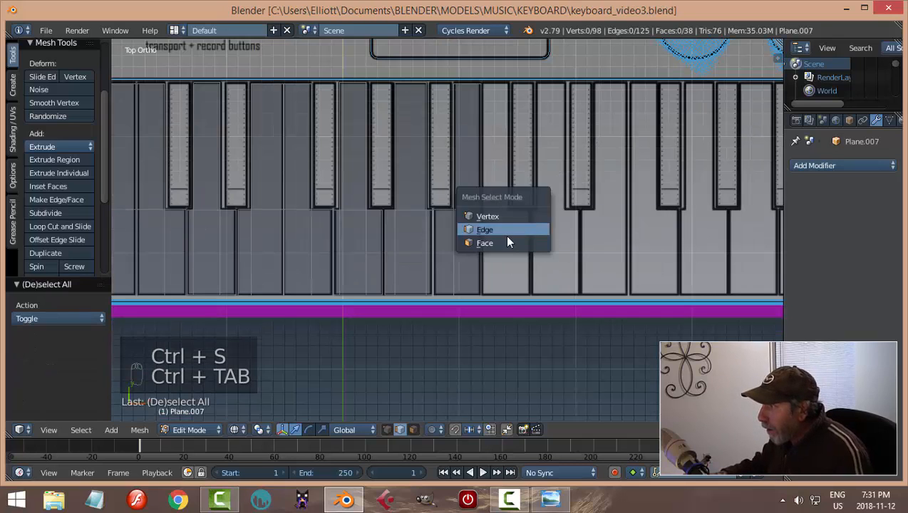
{"action": "left_click", "coordinate": [499, 244]}
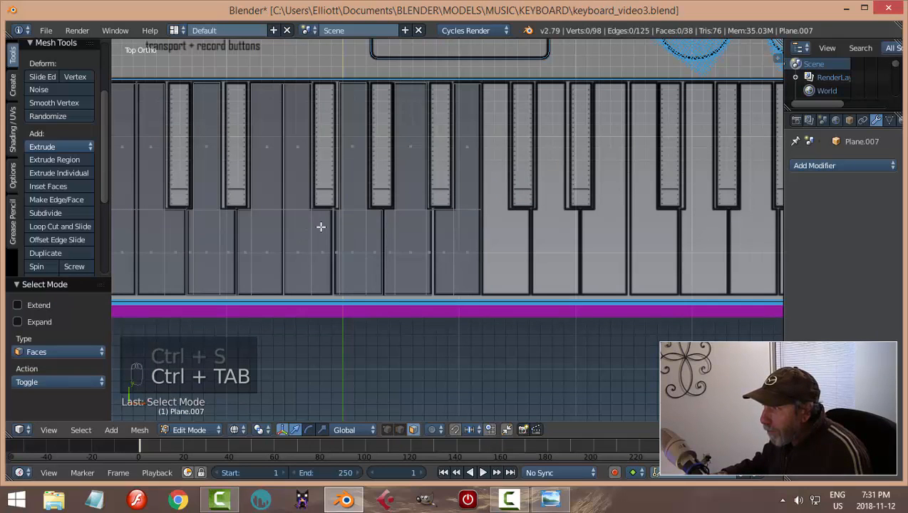
{"action": "right_click", "coordinate": [320, 249]}
{"action": "right_click", "coordinate": [288, 235], "text": "shift"}
{"action": "right_click", "coordinate": [294, 174], "text": "shift"}
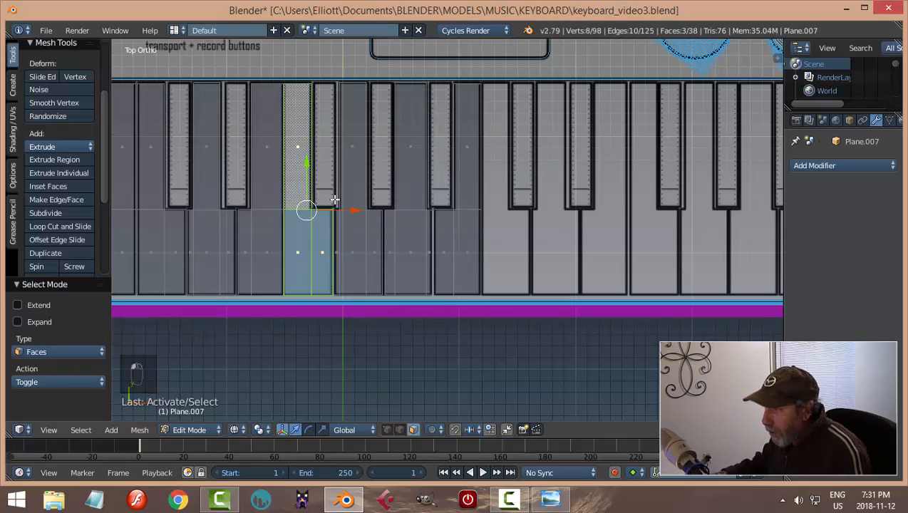
{"action": "key", "text": "shift+d"}
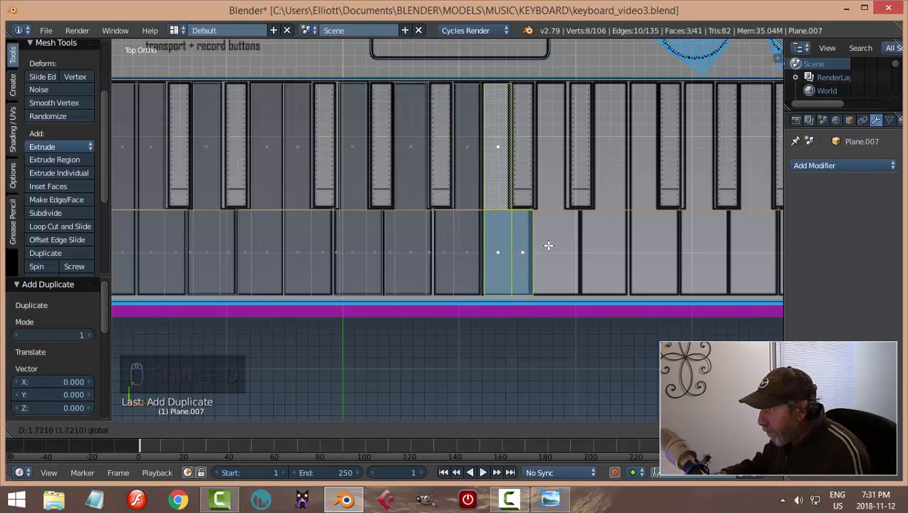
{"action": "left_click", "coordinate": [546, 246]}
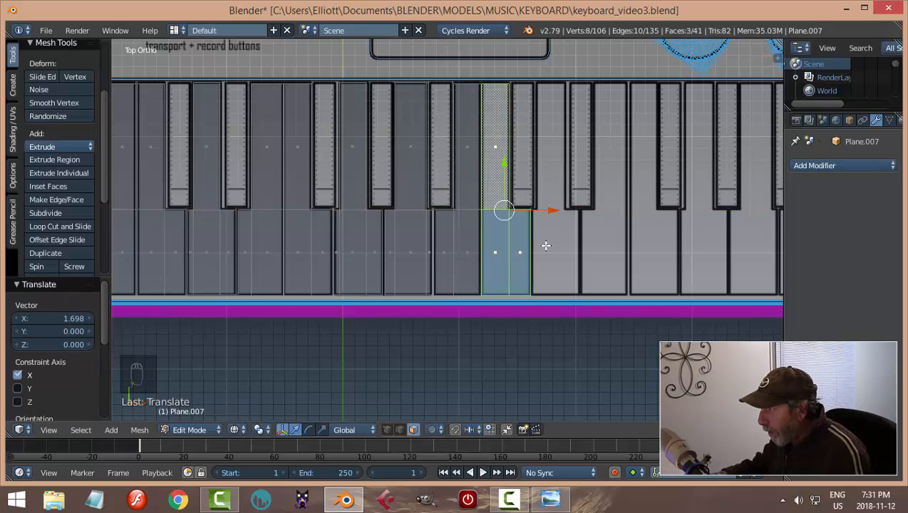
{"action": "scroll", "coordinate": [544, 244], "scroll_direction": "up", "scroll_amount": 6}
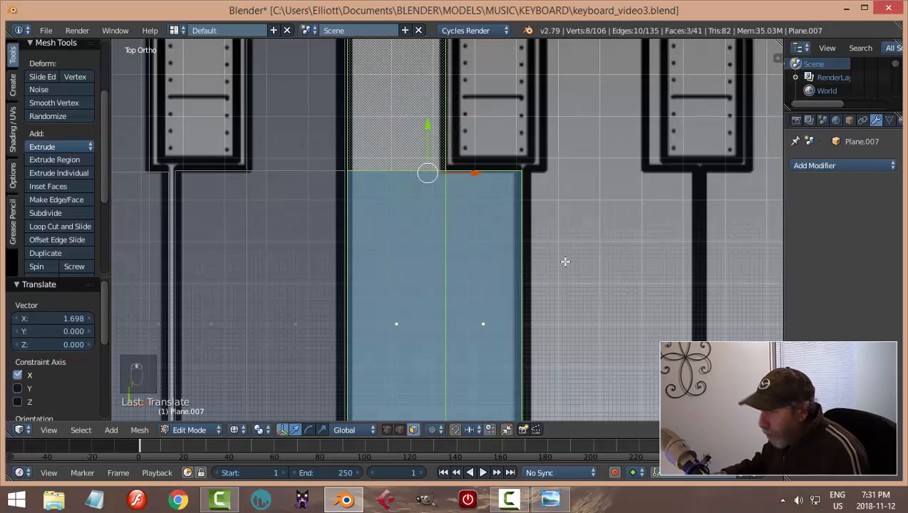
{"action": "key", "text": "a"}
{"action": "scroll", "coordinate": [565, 262], "scroll_direction": "down", "scroll_amount": 2}
{"action": "scroll", "coordinate": [566, 262], "scroll_direction": "down", "scroll_amount": 3}
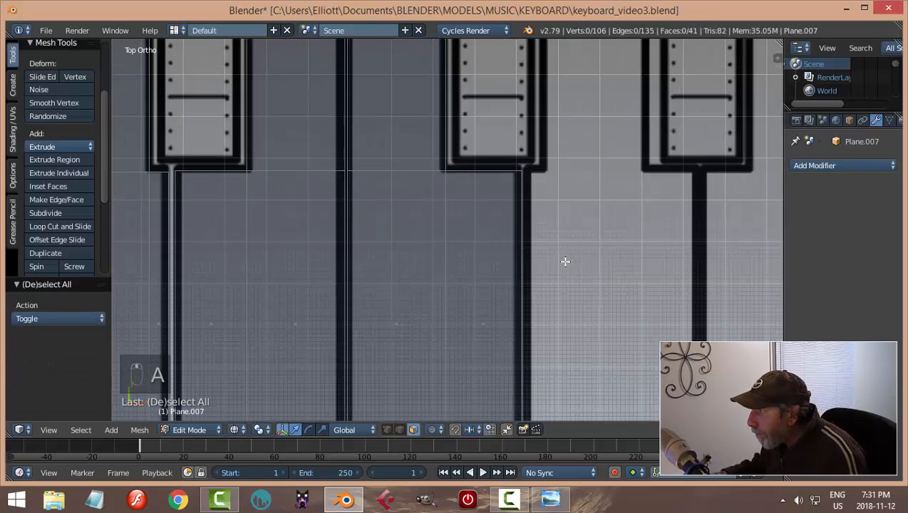
Duplicate the ninth white key's four faces and move the copy about 1.703 along X onto the thirteenth white key
{"action": "key", "text": "ctrl+Tab"}
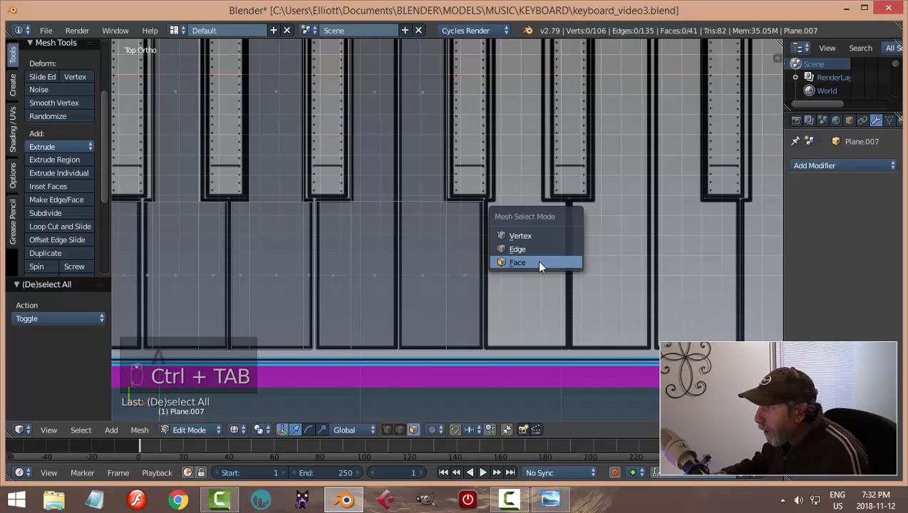
{"action": "left_click", "coordinate": [535, 261]}
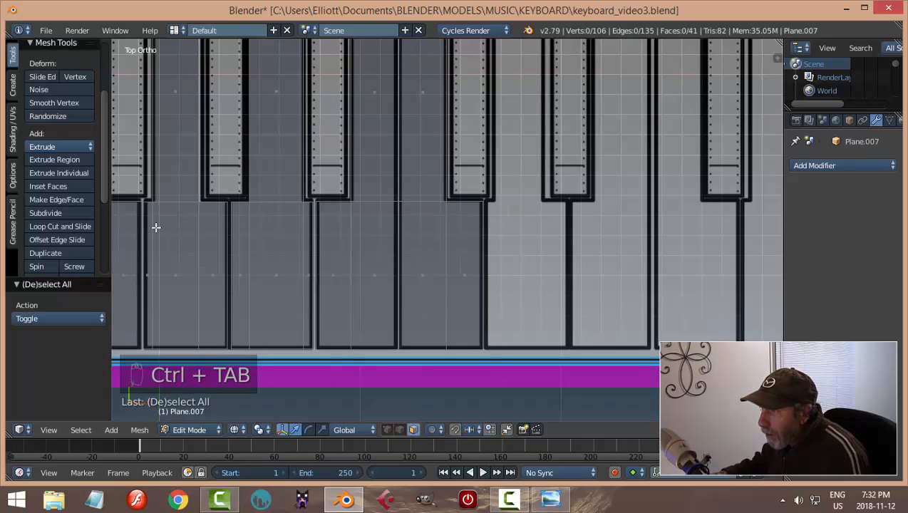
{"action": "right_click", "coordinate": [151, 275]}
{"action": "left_click", "coordinate": [187, 273], "text": "shift"}
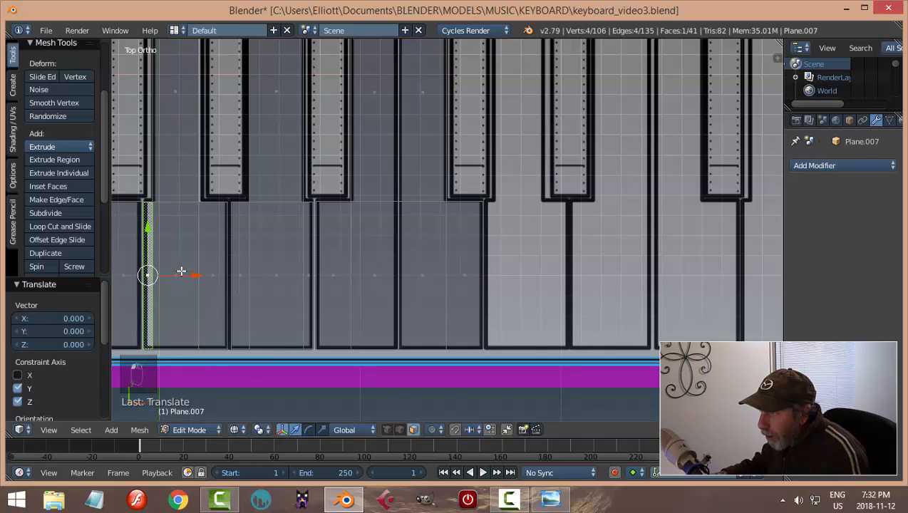
{"action": "right_click", "coordinate": [181, 285], "text": "shift"}
{"action": "right_click", "coordinate": [217, 273], "text": "shift"}
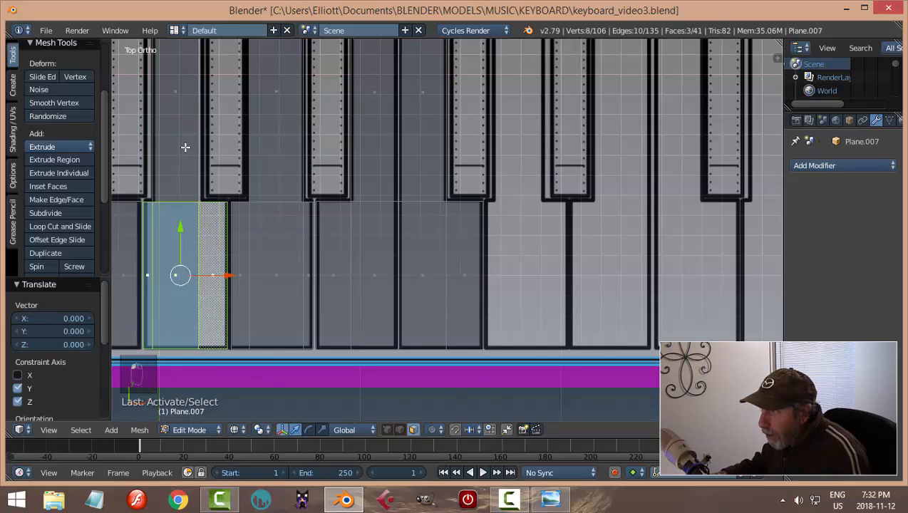
{"action": "right_click", "coordinate": [188, 102], "text": "shift"}
{"action": "key", "text": "shift+d"}
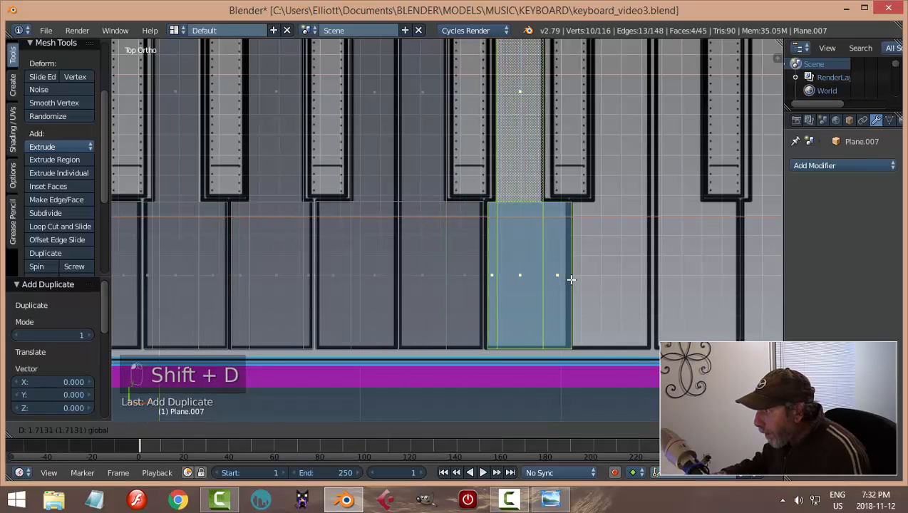
{"action": "left_click", "coordinate": [571, 279]}
{"action": "scroll", "coordinate": [571, 280], "scroll_direction": "up", "scroll_amount": 3}
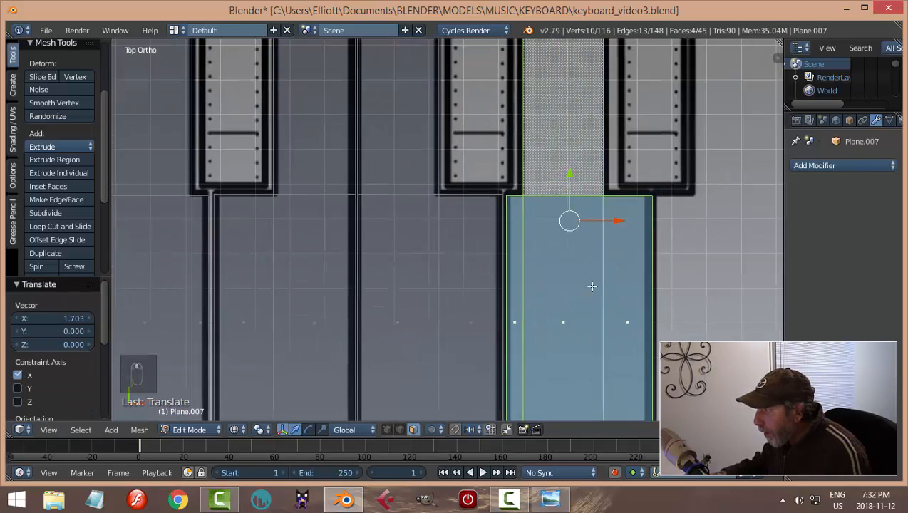
{"action": "middle_click_drag", "start_coordinate": [618, 252], "coordinate": [580, 301], "text": "shift"}
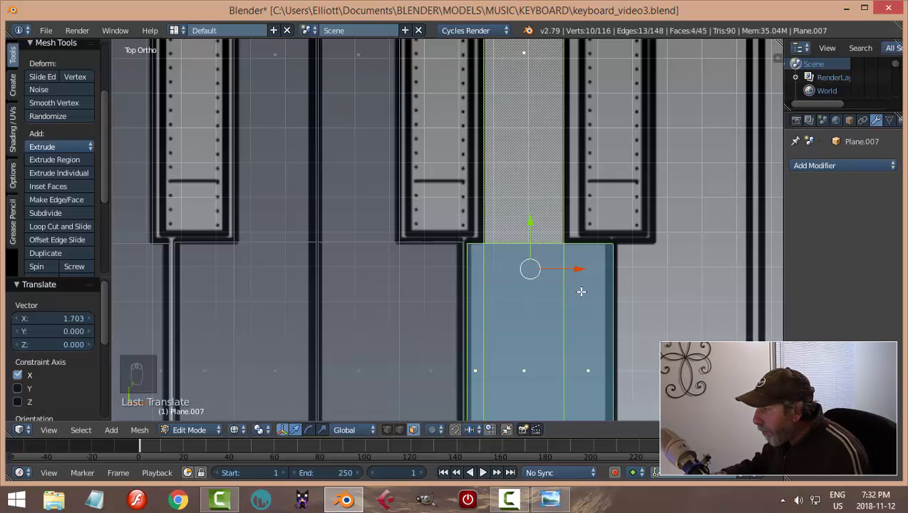
In edge select mode, align the thirteenth white key's right inner edges to the black key's outline, move its right outer edge about -0.006 along X and deselect
{"action": "key", "text": "a"}
{"action": "key", "text": "ctrl+Tab"}
{"action": "left_click", "coordinate": [579, 278]}
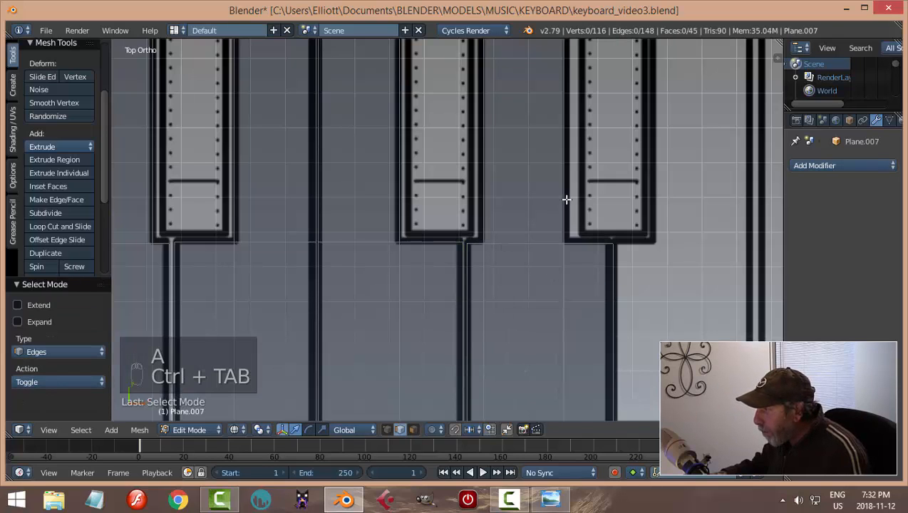
{"action": "right_click", "coordinate": [569, 278], "text": "shift"}
{"action": "left_click_drag", "start_coordinate": [613, 204], "coordinate": [619, 204]}
{"action": "right_click", "coordinate": [614, 275]}
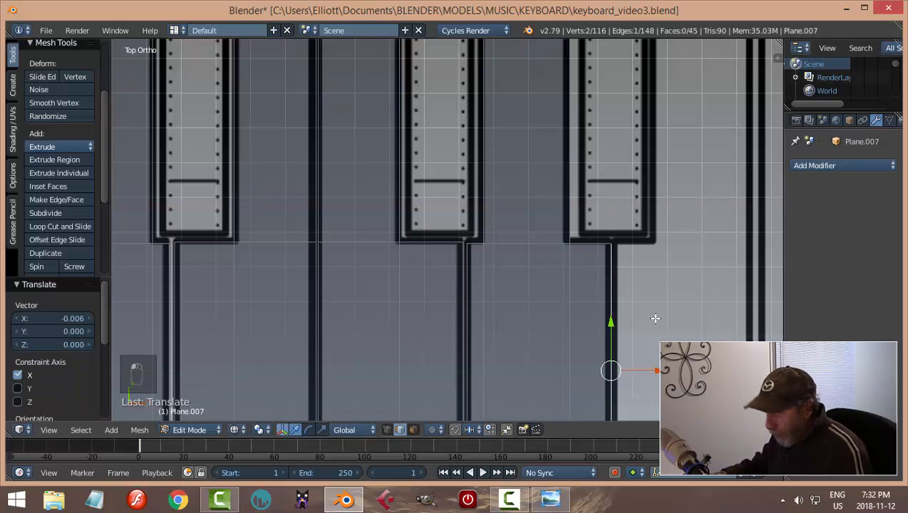
{"action": "key", "text": "a"}
{"action": "scroll", "coordinate": [655, 319], "scroll_direction": "down", "scroll_amount": 4}
In face select mode, duplicate the eleventh white key's three faces and move the copy about 1.271 along X onto the fourteenth white key
{"action": "key", "text": "ctrl+Tab"}
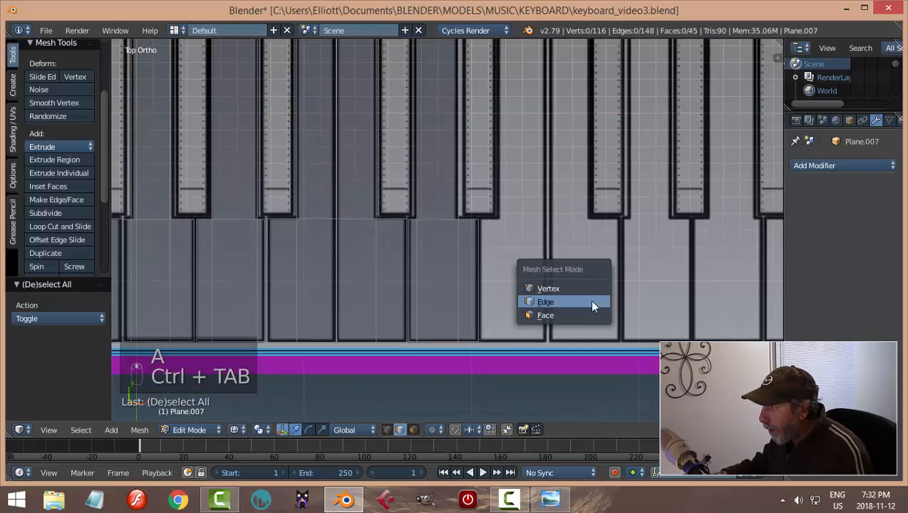
{"action": "left_click", "coordinate": [577, 316]}
{"action": "right_click", "coordinate": [284, 237]}
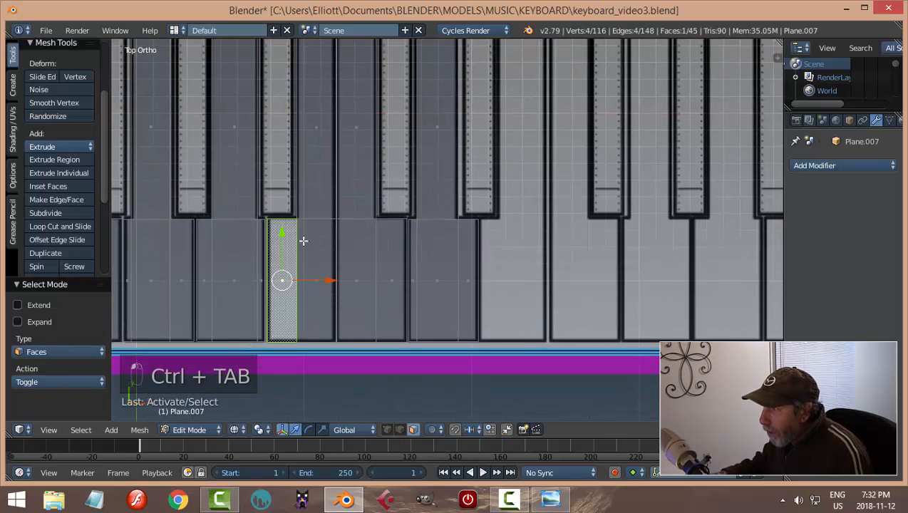
{"action": "right_click", "coordinate": [316, 124], "text": "shift"}
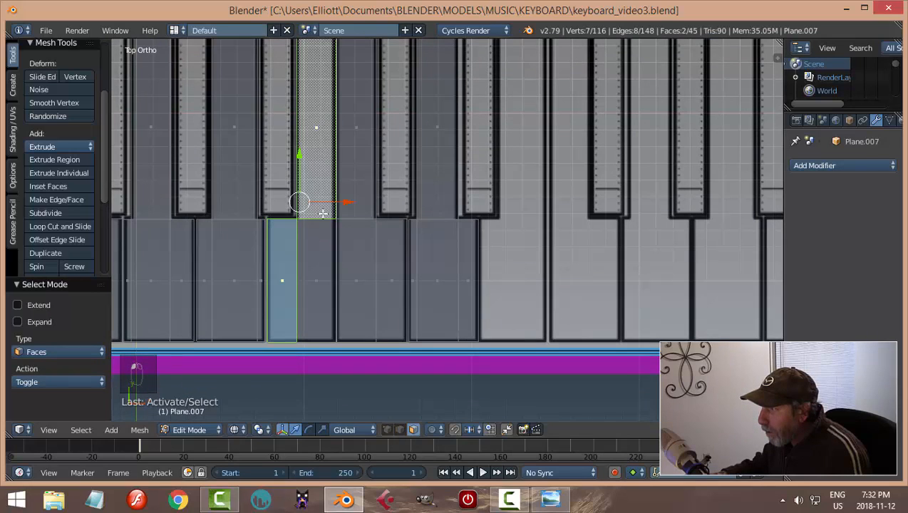
{"action": "right_click", "coordinate": [318, 269], "text": "shift"}
{"action": "key", "text": "shift+d"}
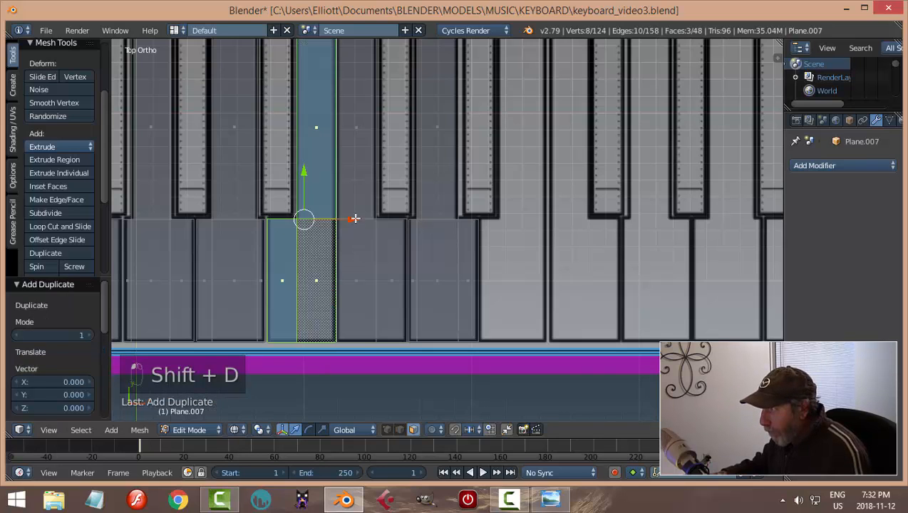
{"action": "left_click", "coordinate": [568, 253]}
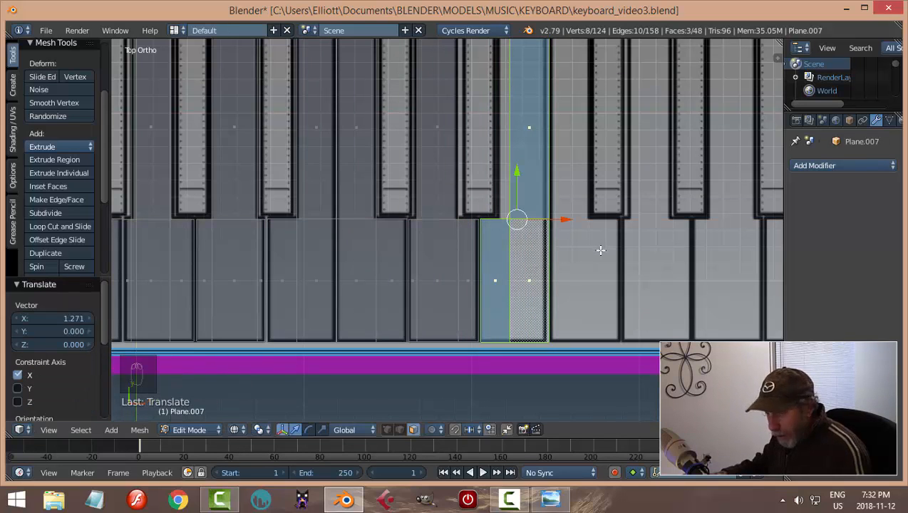
In edge select mode, align the fourteenth white key's left inner edges to the adjacent black key's outline along X and deselect
{"action": "key", "text": "a"}
{"action": "key", "text": "ctrl+Tab"}
{"action": "left_click", "coordinate": [585, 239]}
{"action": "right_click", "coordinate": [510, 162]}
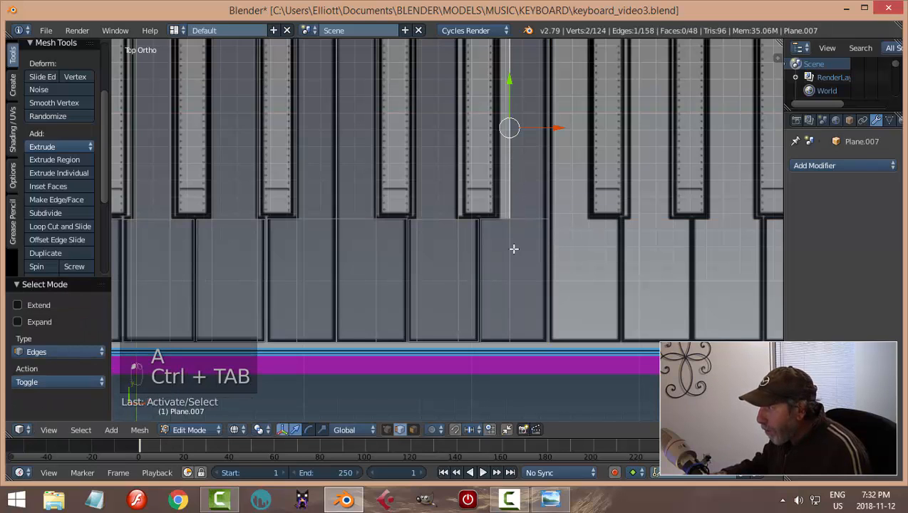
{"action": "right_click", "coordinate": [514, 249], "text": "shift"}
{"action": "left_click_drag", "start_coordinate": [556, 198], "coordinate": [547, 200]}
{"action": "key", "text": "a"}
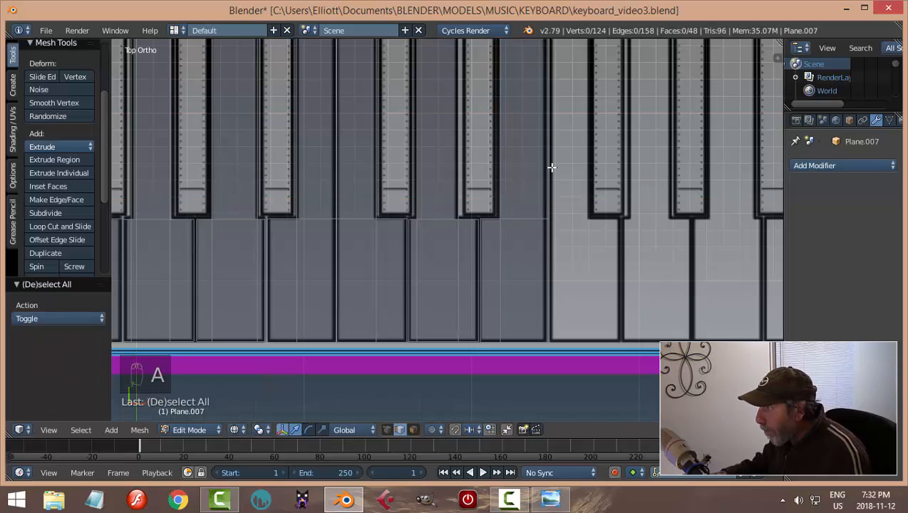
Move the fourteenth white key's right outer edges slightly inward along X onto the key's outline and deselect
{"action": "right_click", "coordinate": [549, 167]}
{"action": "right_click", "coordinate": [548, 243], "text": "shift"}
{"action": "scroll", "coordinate": [603, 252], "scroll_direction": "up", "scroll_amount": 3}
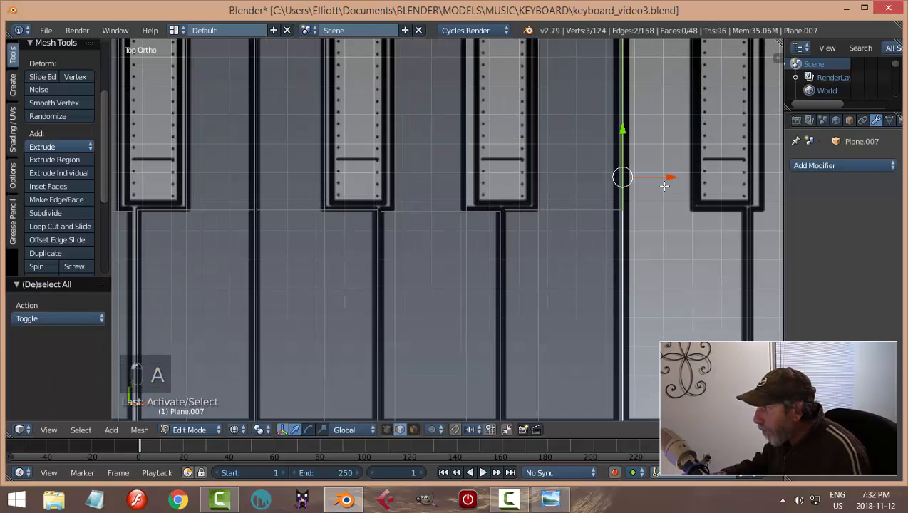
{"action": "left_click_drag", "start_coordinate": [665, 175], "coordinate": [658, 176]}
{"action": "middle_click_drag", "start_coordinate": [643, 281], "coordinate": [544, 251], "text": "shift"}
{"action": "key", "text": "a"}
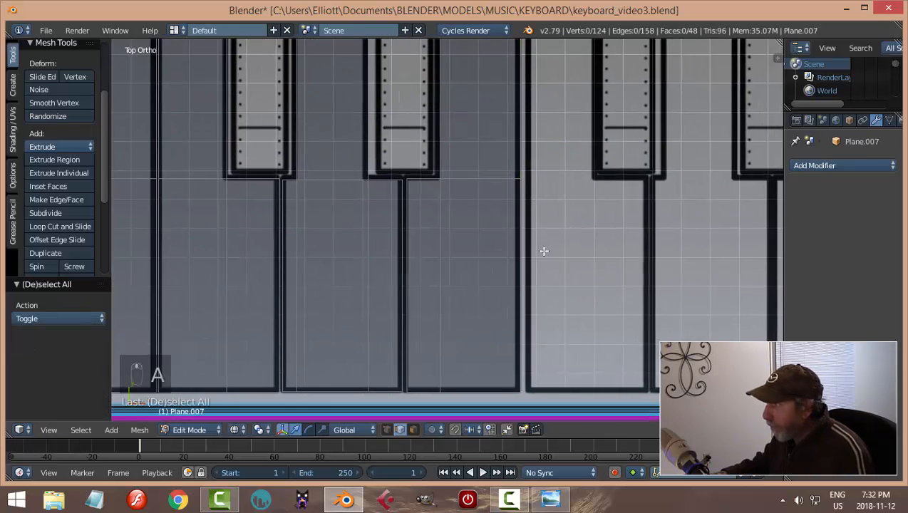
In face select mode, duplicate the eleven faces of the eighth to tenth white keys and move the copy about 2.966 along X onto keys fifteen to seventeen
{"action": "scroll", "coordinate": [544, 251], "scroll_direction": "down", "scroll_amount": 3}
{"action": "key", "text": "ctrl+Tab"}
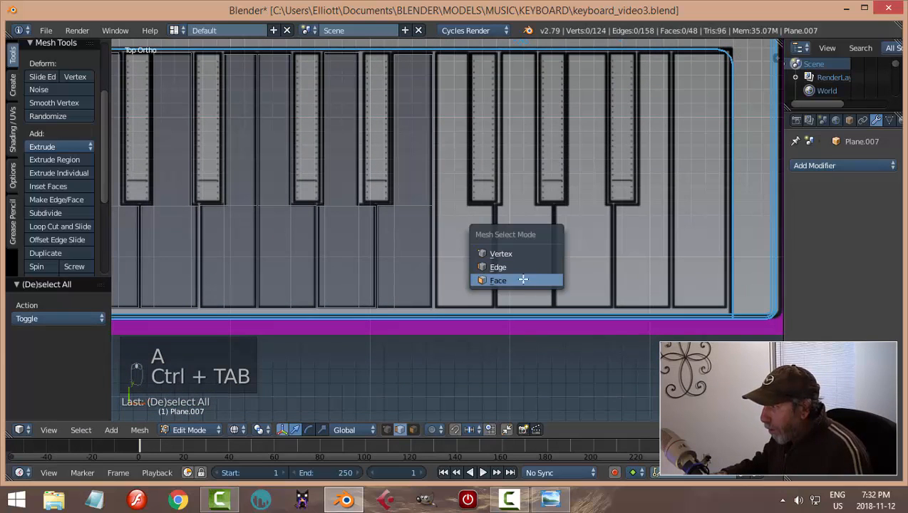
{"action": "left_click", "coordinate": [523, 280]}
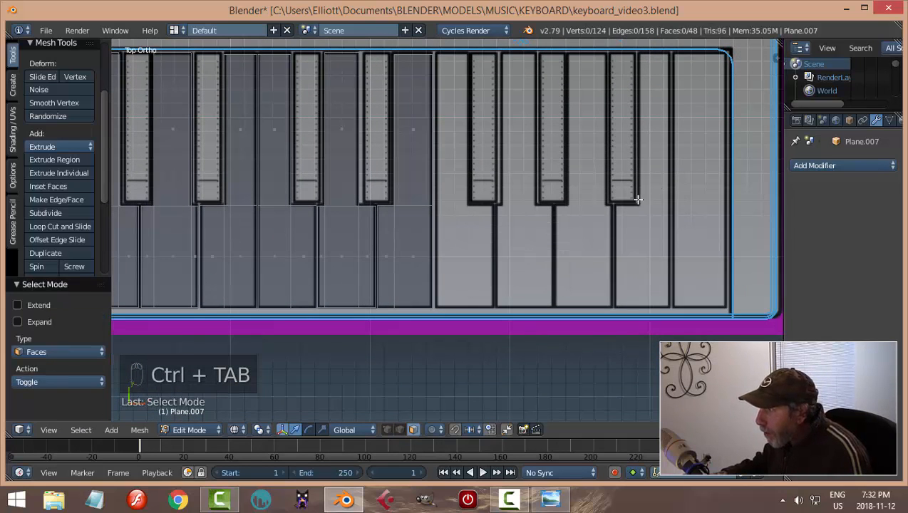
{"action": "scroll", "coordinate": [638, 200], "scroll_direction": "down", "scroll_amount": 3}
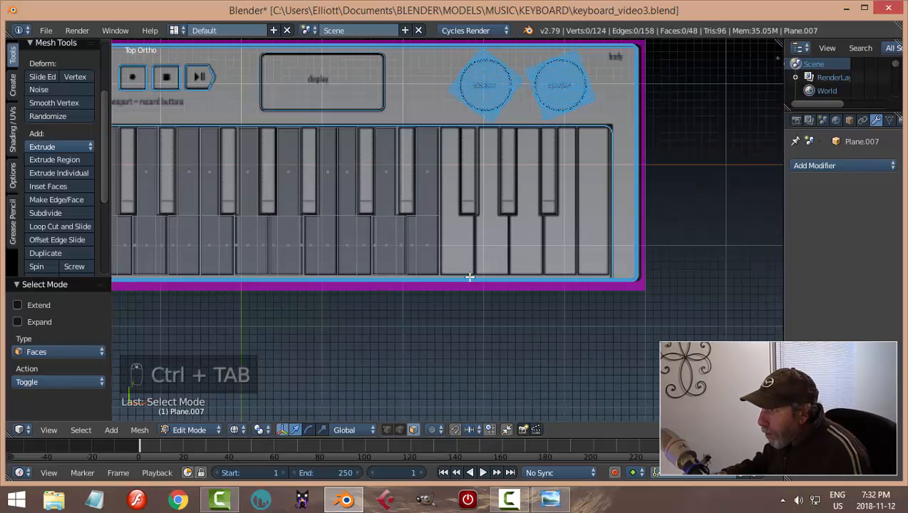
{"action": "right_click", "coordinate": [209, 223]}
{"action": "right_click", "coordinate": [226, 227], "text": "shift"}
{"action": "right_click", "coordinate": [207, 170], "text": "shift"}
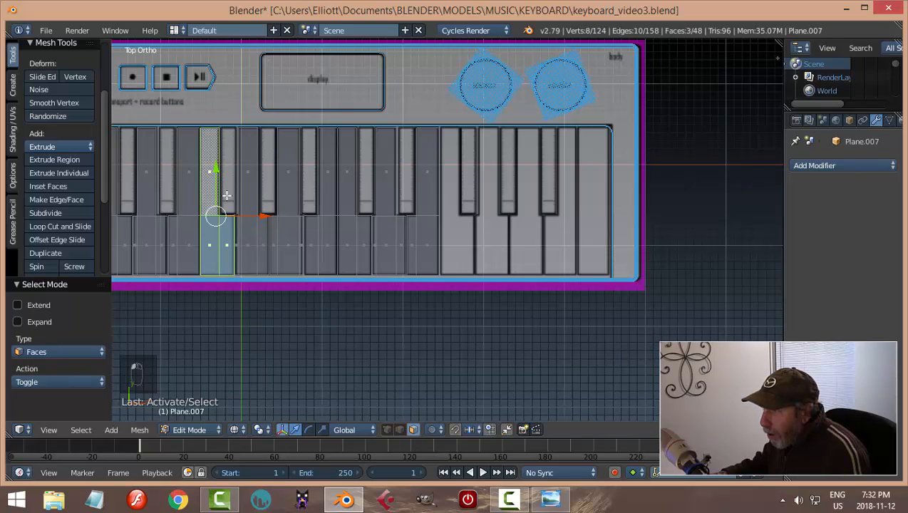
{"action": "right_click", "coordinate": [247, 182], "text": "shift"}
{"action": "right_click", "coordinate": [240, 235], "text": "shift"}
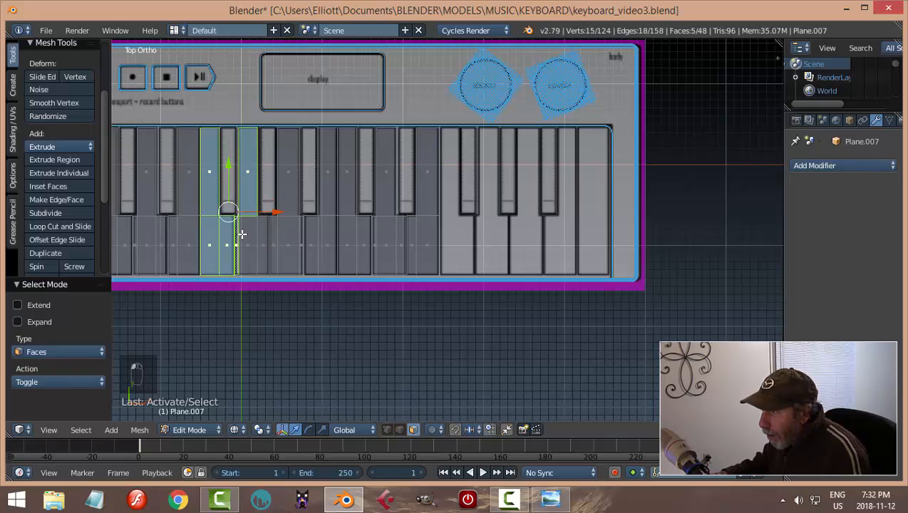
{"action": "right_click", "coordinate": [248, 234], "text": "shift"}
{"action": "right_click", "coordinate": [261, 233], "text": "shift"}
{"action": "right_click", "coordinate": [275, 240], "text": "shift"}
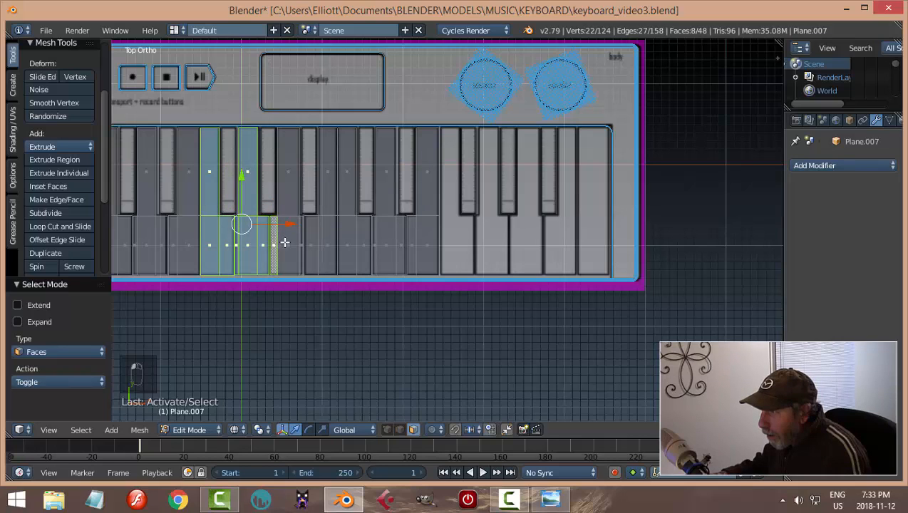
{"action": "right_click", "coordinate": [284, 243], "text": "shift"}
{"action": "right_click", "coordinate": [283, 188], "text": "shift"}
{"action": "right_click", "coordinate": [301, 239], "text": "shift"}
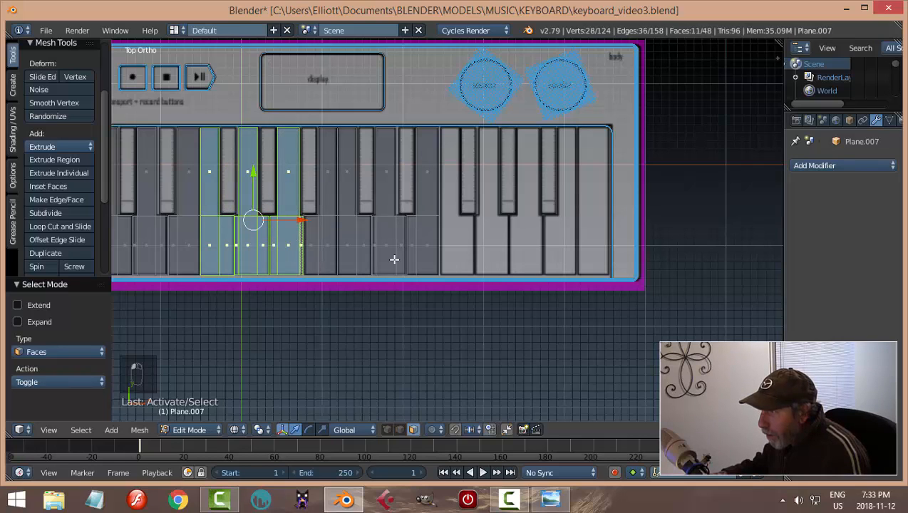
{"action": "key", "text": "shift+d"}
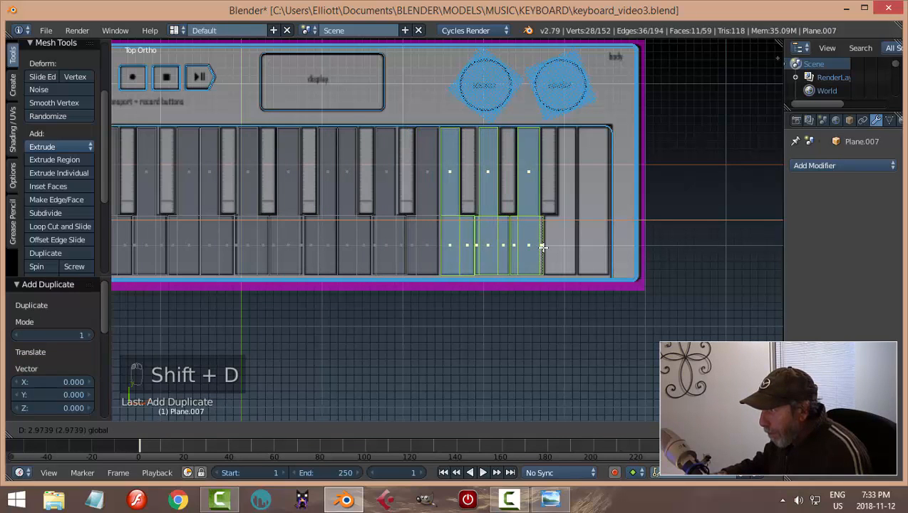
{"action": "left_click", "coordinate": [541, 247]}
In edge select mode, align the sixteenth white key's left inner edges to the black key's outline and move its right inner edges about 0.019 along X
{"action": "scroll", "coordinate": [585, 249], "scroll_direction": "up", "scroll_amount": 5}
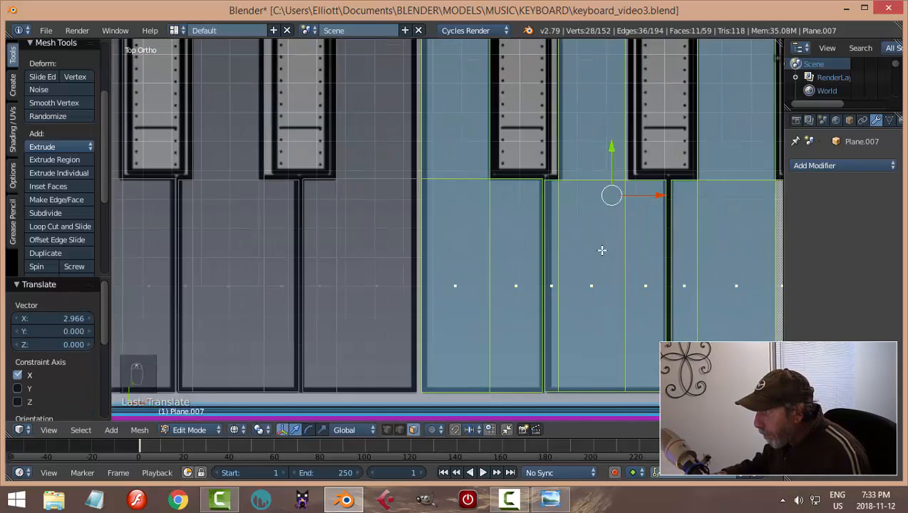
{"action": "middle_click_drag", "start_coordinate": [602, 251], "coordinate": [470, 300], "text": "shift"}
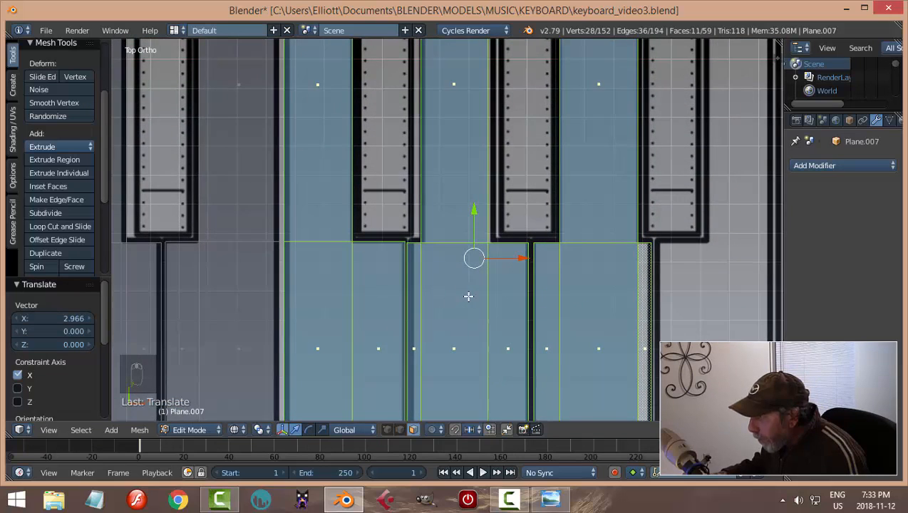
{"action": "scroll", "coordinate": [469, 297], "scroll_direction": "up", "scroll_amount": 1}
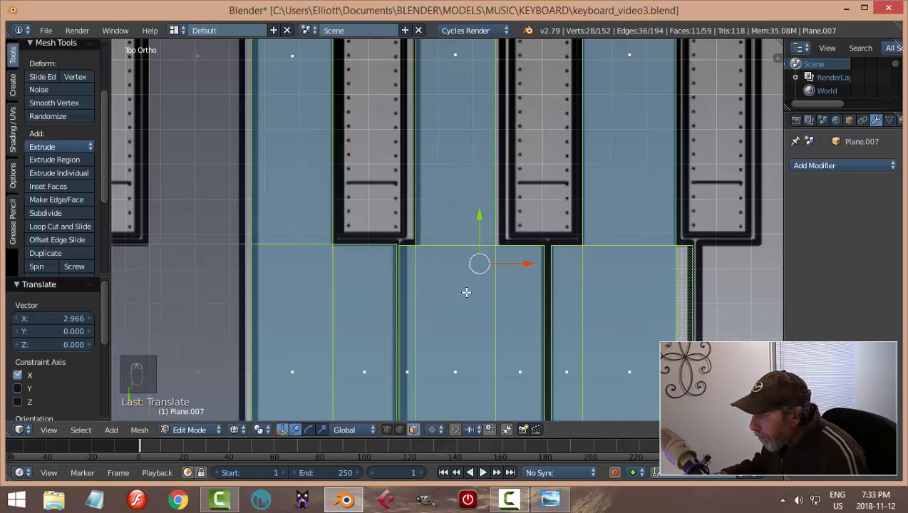
{"action": "key", "text": "a"}
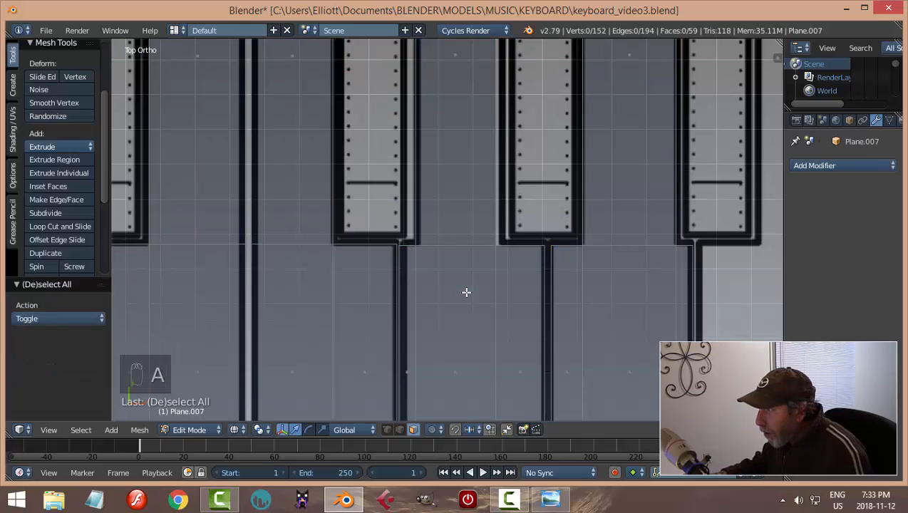
{"action": "key", "text": "ctrl+Tab"}
{"action": "left_click", "coordinate": [448, 282]}
{"action": "right_click", "coordinate": [431, 214]}
{"action": "right_click", "coordinate": [419, 275], "text": "shift"}
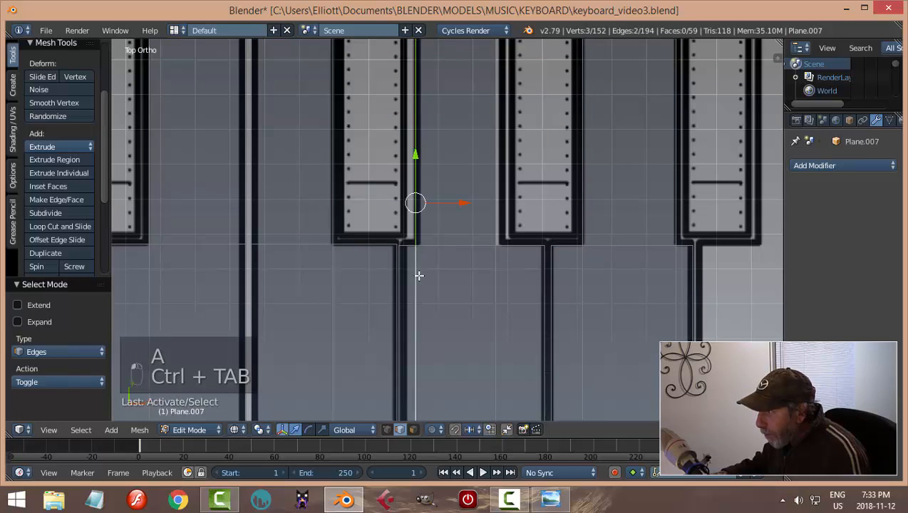
{"action": "left_click_drag", "start_coordinate": [464, 204], "coordinate": [461, 204]}
{"action": "key", "text": "a"}
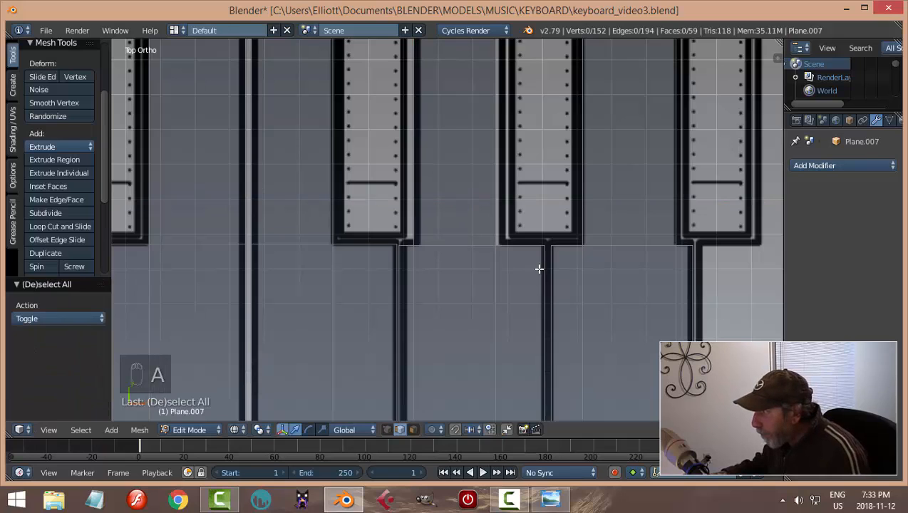
{"action": "right_click", "coordinate": [497, 212]}
{"action": "right_click", "coordinate": [502, 277], "text": "shift"}
{"action": "left_click_drag", "start_coordinate": [531, 203], "coordinate": [550, 208]}
Move the seventeenth white key's left inner edges about -0.002 along X, align its right inner edges to the black key's outline and deselect
{"action": "right_click", "coordinate": [581, 218]}
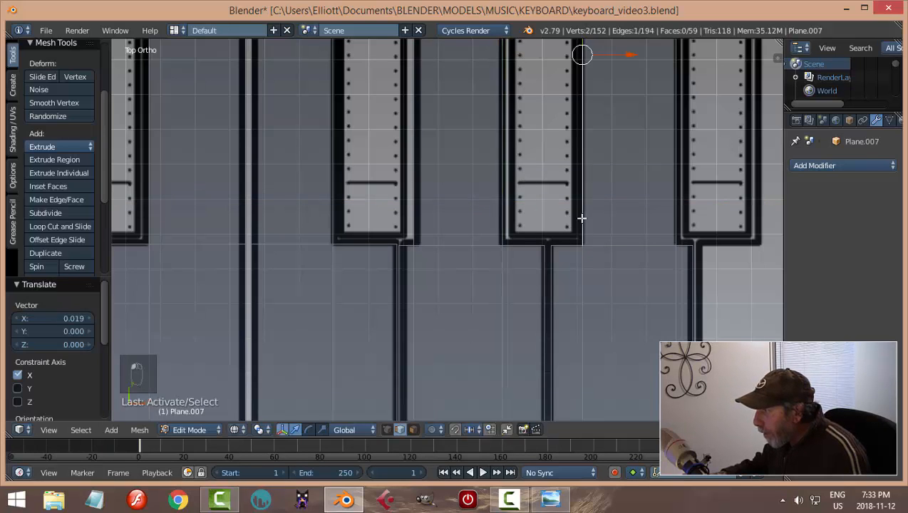
{"action": "right_click", "coordinate": [586, 269], "text": "shift"}
{"action": "left_click_drag", "start_coordinate": [621, 203], "coordinate": [624, 212]}
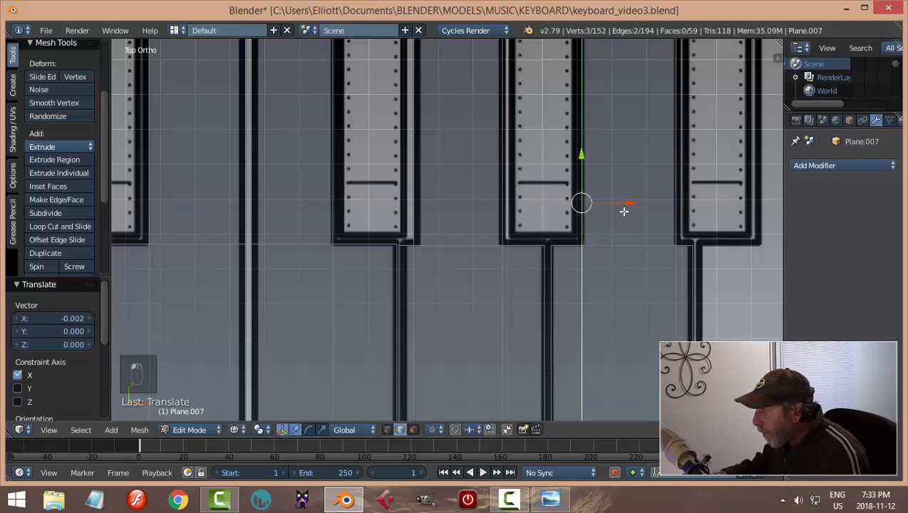
{"action": "right_click", "coordinate": [675, 211]}
{"action": "right_click", "coordinate": [680, 253], "text": "shift"}
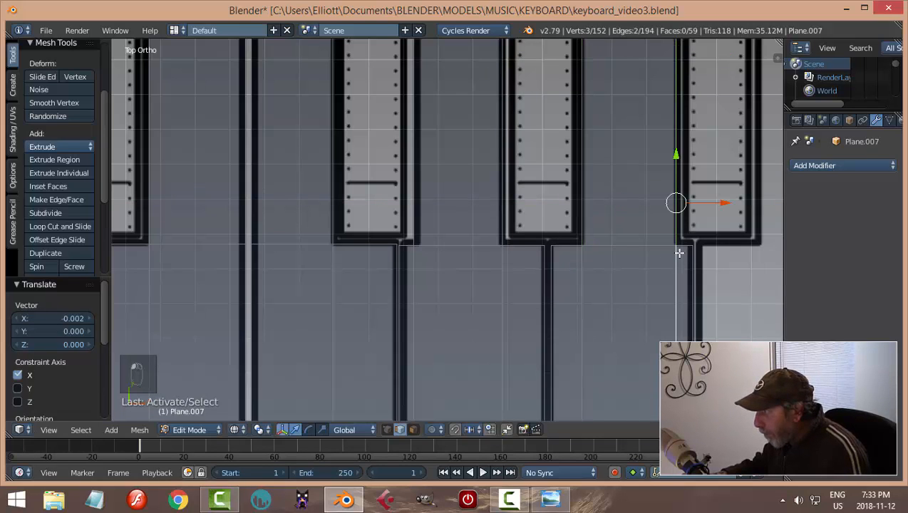
{"action": "left_click_drag", "start_coordinate": [708, 205], "coordinate": [713, 202]}
{"action": "scroll", "coordinate": [677, 246], "scroll_direction": "down", "scroll_amount": 3}
{"action": "key", "text": "a"}
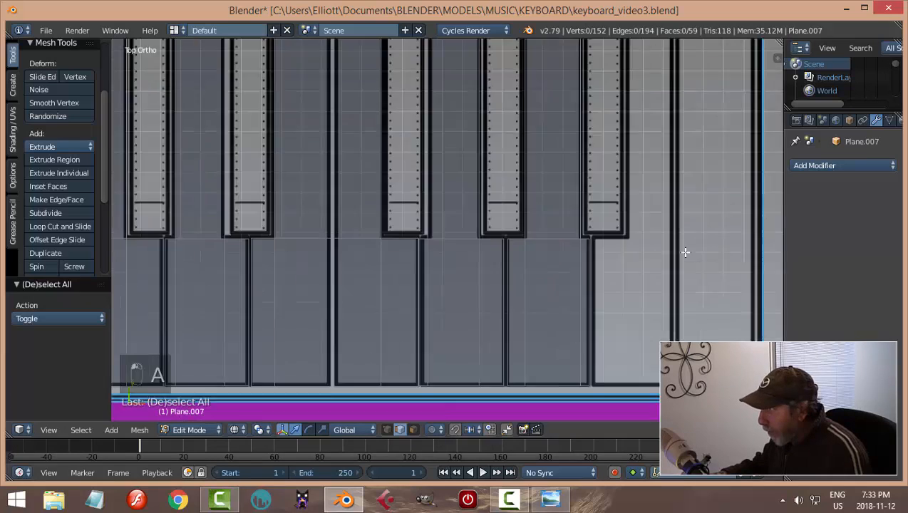
In face select mode, duplicate the fourteenth white key's three faces and move the copy about 1.709 along X onto the eighteenth white key
{"action": "middle_click_drag", "start_coordinate": [614, 260], "coordinate": [588, 243], "text": "shift"}
{"action": "key", "text": "ctrl+Tab"}
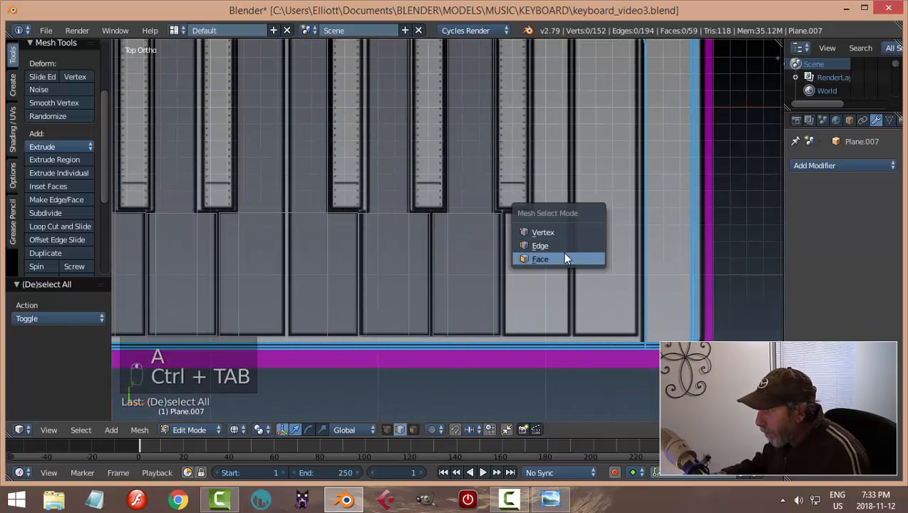
{"action": "left_click", "coordinate": [564, 255]}
{"action": "right_click", "coordinate": [231, 237]}
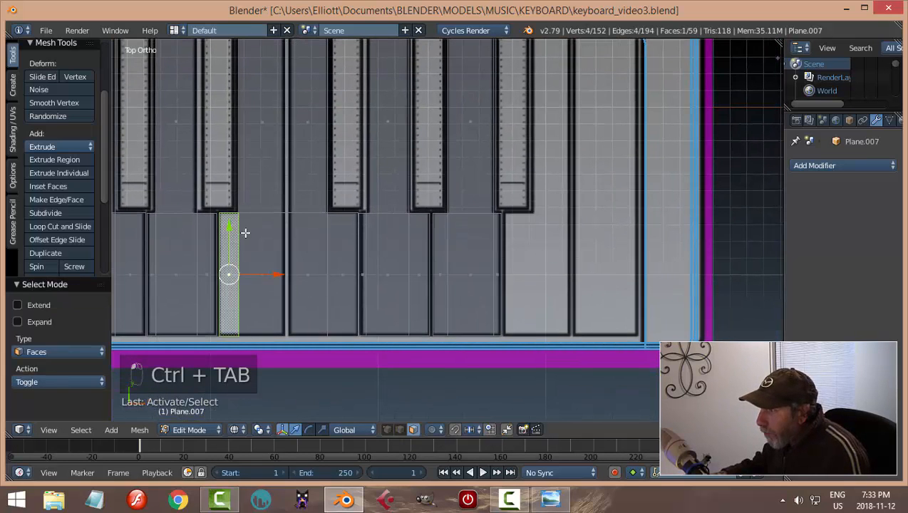
{"action": "right_click", "coordinate": [261, 227], "text": "shift"}
{"action": "right_click", "coordinate": [265, 153], "text": "shift"}
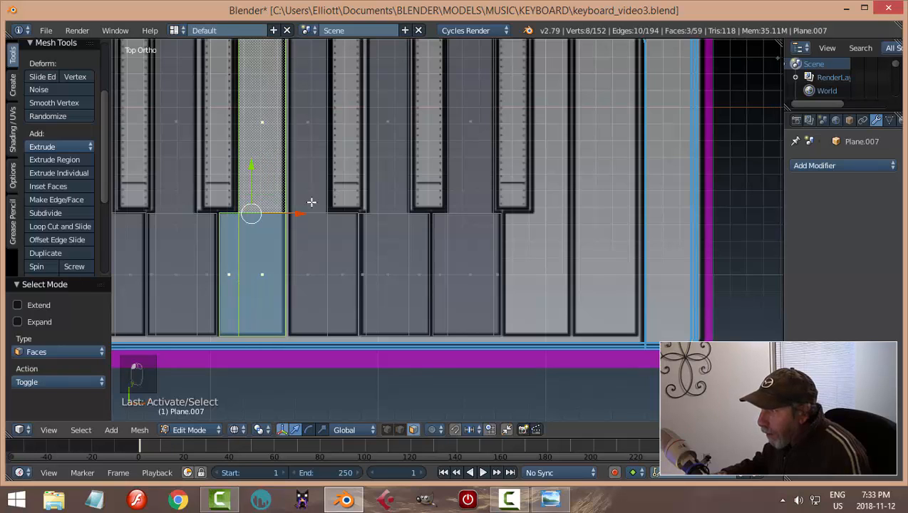
{"action": "key", "text": "shift+d"}
{"action": "left_click_drag", "start_coordinate": [292, 212], "coordinate": [578, 256]}
{"action": "left_click", "coordinate": [579, 256]}
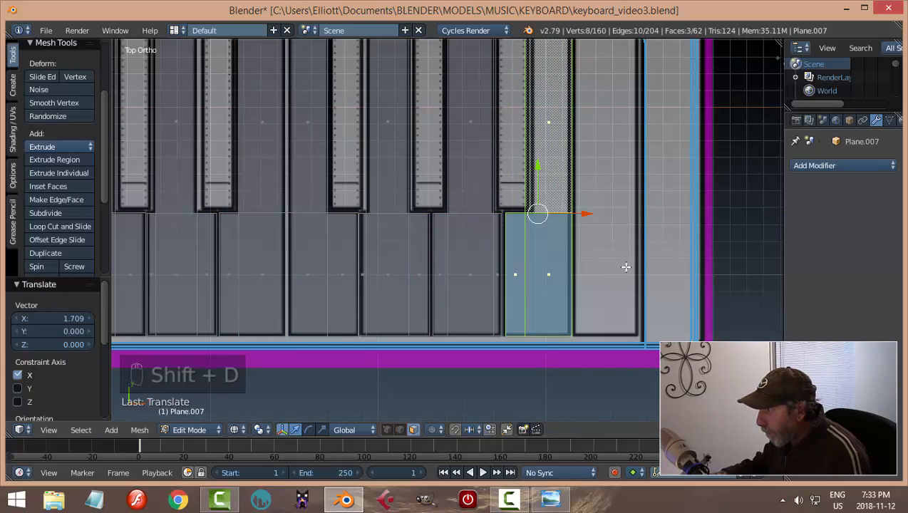
In edge select mode, move the eighteenth white key's left inner edges about 0.04 along X onto the black key's outline and deselect
{"action": "scroll", "coordinate": [512, 272], "scroll_direction": "up", "scroll_amount": 3}
{"action": "key", "text": "a"}
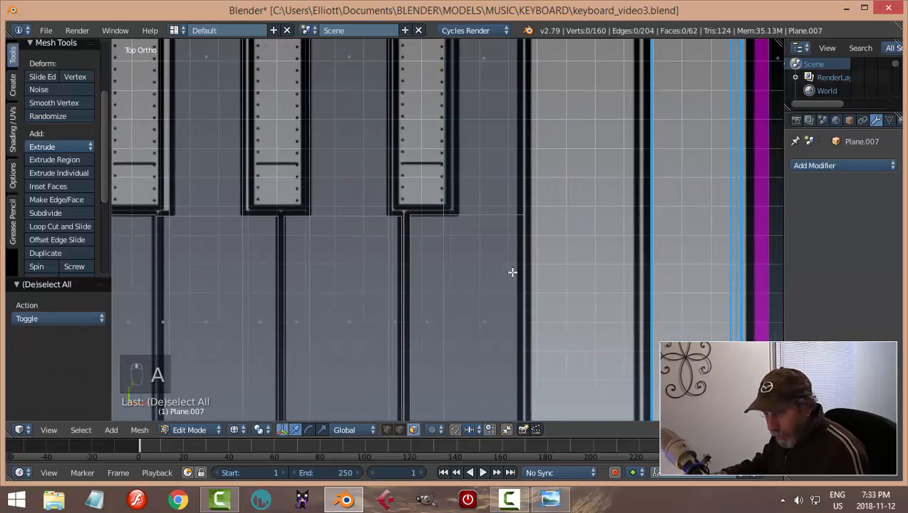
{"action": "key", "text": "ctrl+Tab"}
{"action": "left_click", "coordinate": [466, 258]}
{"action": "right_click", "coordinate": [444, 164]}
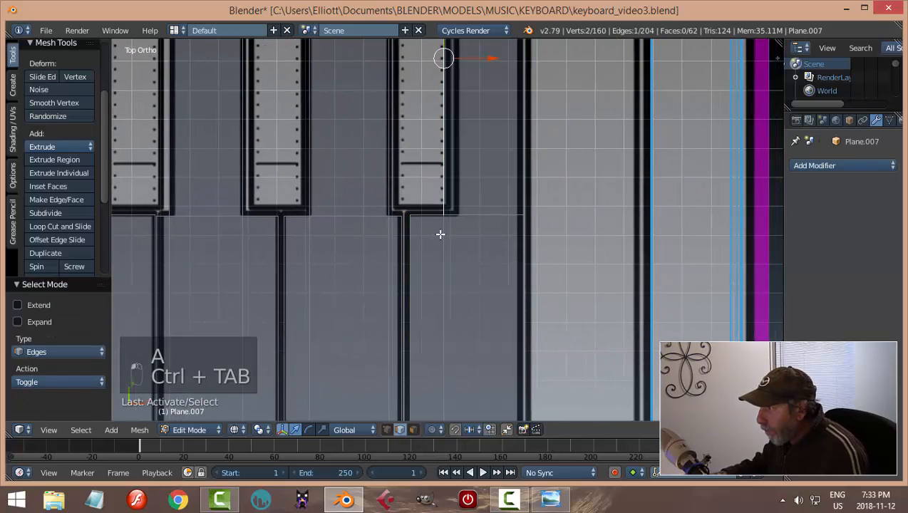
{"action": "right_click", "coordinate": [440, 231], "text": "shift"}
{"action": "key", "text": "g"}
{"action": "key", "text": "x"}
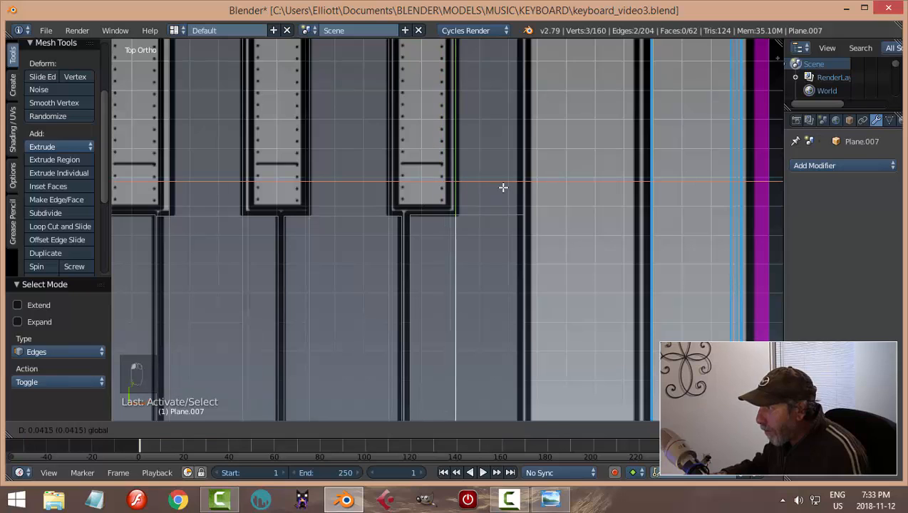
{"action": "left_click", "coordinate": [505, 187]}
{"action": "key", "text": "a"}
Move the eighteenth white key's right outer edges about -0.005 along X onto the key's outline and deselect
{"action": "right_click", "coordinate": [524, 231]}
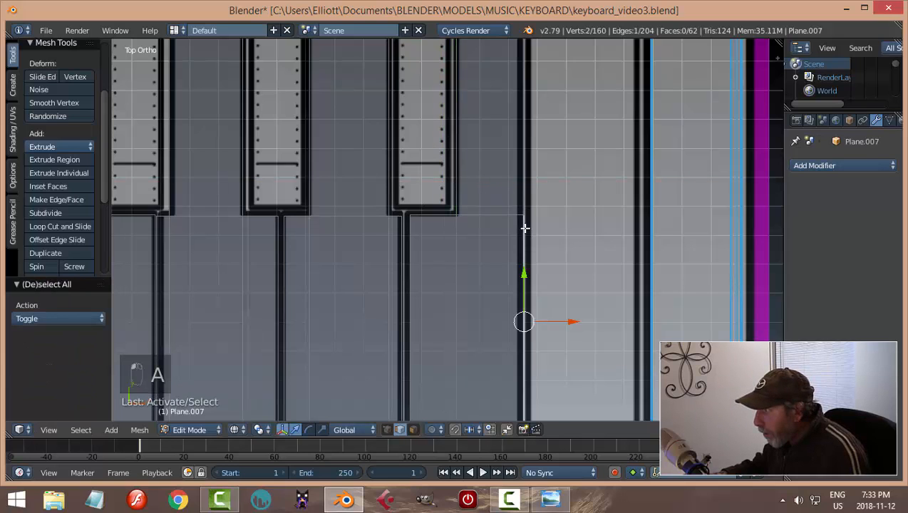
{"action": "right_click", "coordinate": [523, 179], "text": "shift"}
{"action": "key", "text": "g"}
{"action": "key", "text": "x"}
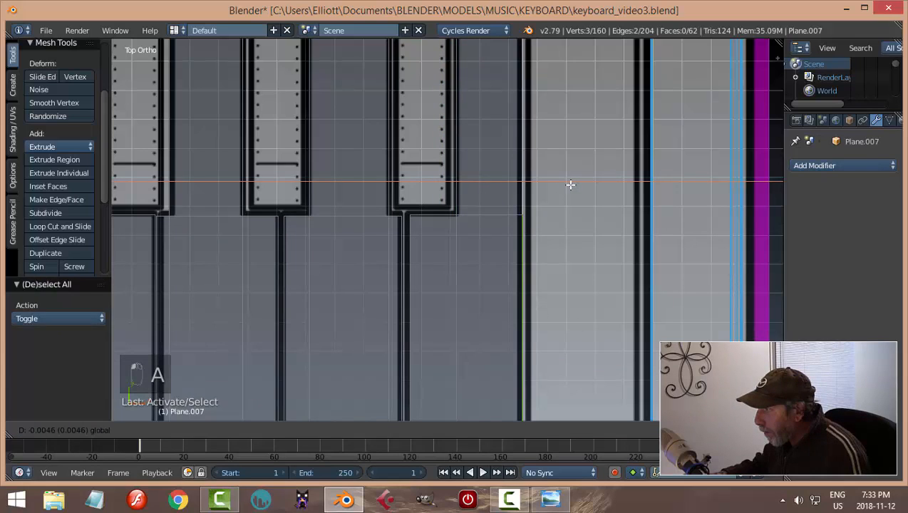
{"action": "left_click", "coordinate": [569, 186]}
{"action": "scroll", "coordinate": [599, 253], "scroll_direction": "down", "scroll_amount": 3}
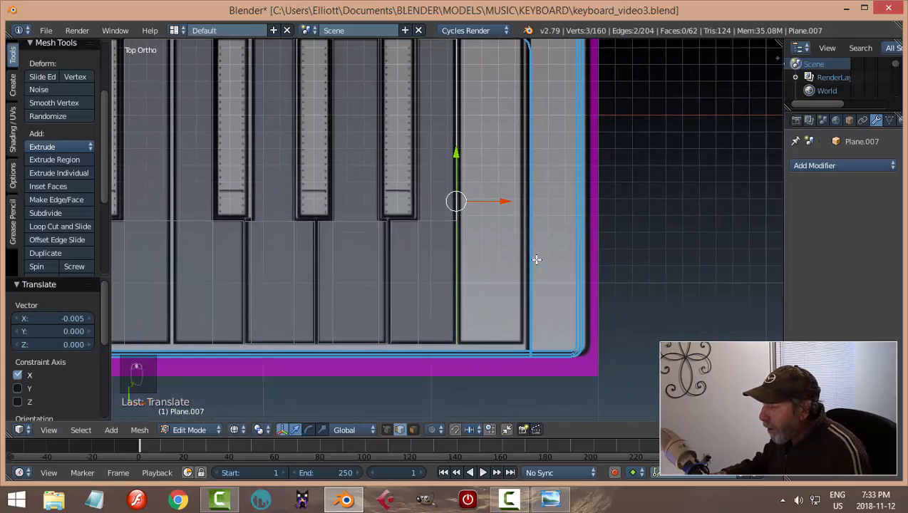
{"action": "key", "text": "a"}
Place the 3D cursor on the last white key at about X 4.320, Y -0.518 and add a plane there
{"action": "key", "text": "ctrl+Tab"}
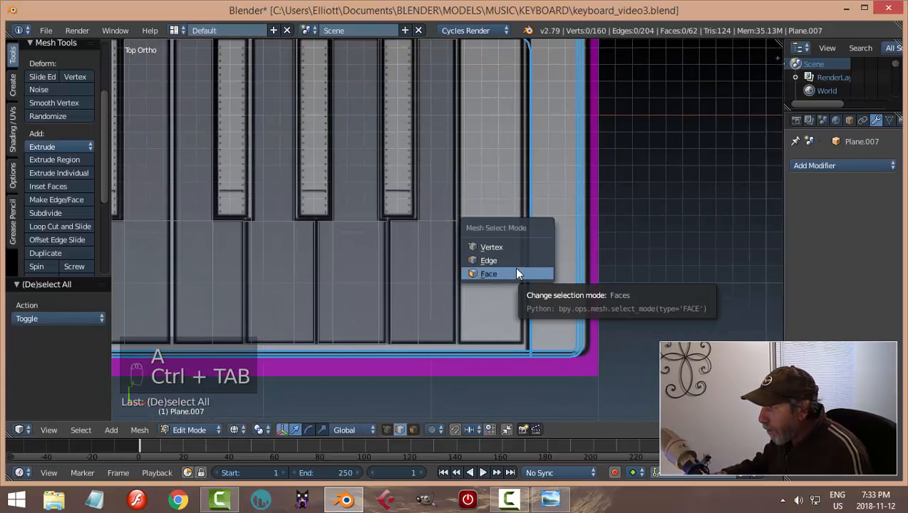
{"action": "left_click", "coordinate": [517, 259]}
{"action": "left_click", "coordinate": [483, 199]}
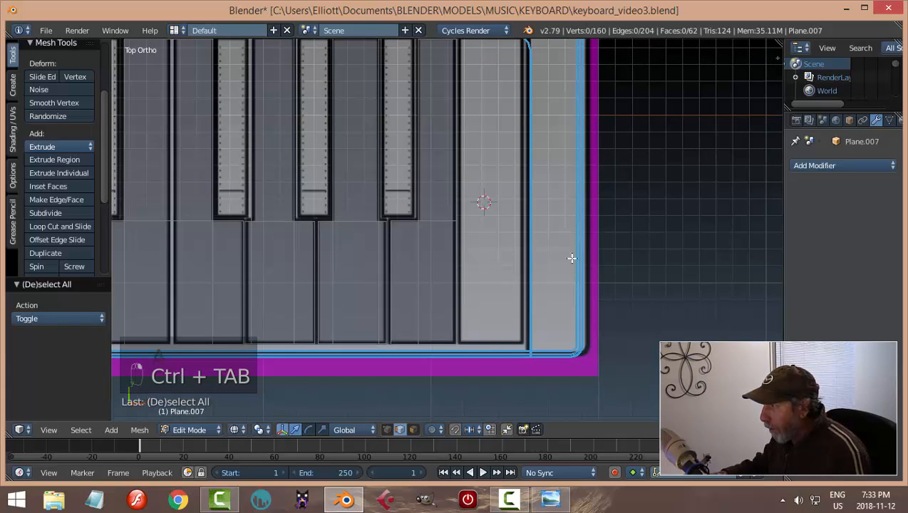
{"action": "middle_click_drag", "start_coordinate": [572, 258], "coordinate": [513, 248], "text": "shift"}
{"action": "key", "text": "shift+a"}
{"action": "left_click", "coordinate": [513, 250]}
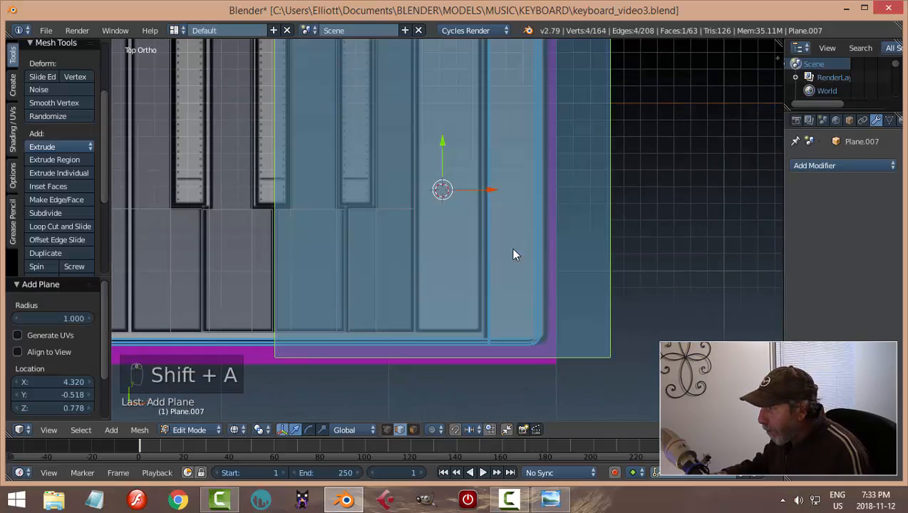
Scale the new plane to about 0.154 along X and move its right edge about 0.074 along X onto the last white key's outline
{"action": "scroll", "coordinate": [504, 210], "scroll_direction": "down", "scroll_amount": 2}
{"action": "key", "text": "s"}
{"action": "key", "text": "x"}
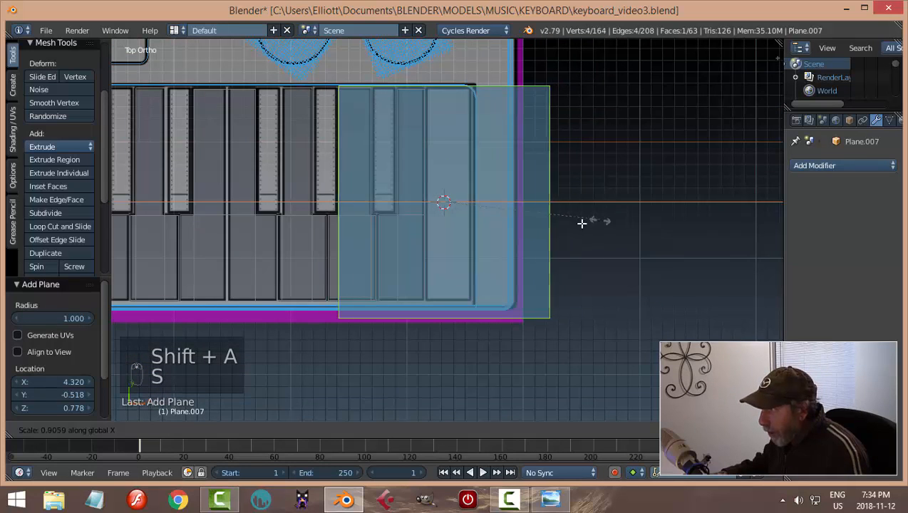
{"action": "left_click", "coordinate": [465, 218]}
{"action": "scroll", "coordinate": [475, 222], "scroll_direction": "up", "scroll_amount": 4}
{"action": "right_click", "coordinate": [489, 191]}
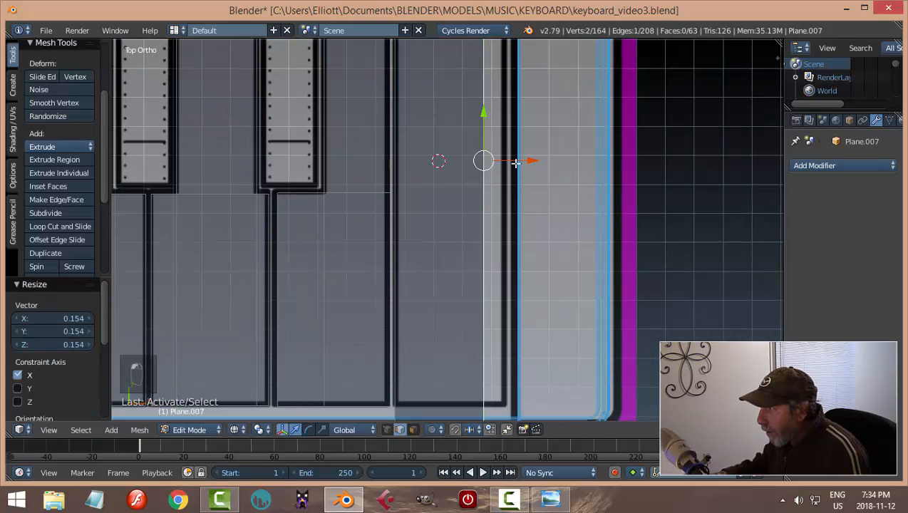
{"action": "left_click_drag", "start_coordinate": [516, 163], "coordinate": [546, 171]}
Move the last white key's top edge about -0.035 along Y onto the key's outline
{"action": "middle_click_drag", "start_coordinate": [568, 153], "coordinate": [570, 296], "text": "shift"}
{"action": "scroll", "coordinate": [564, 285], "scroll_direction": "down", "scroll_amount": 3}
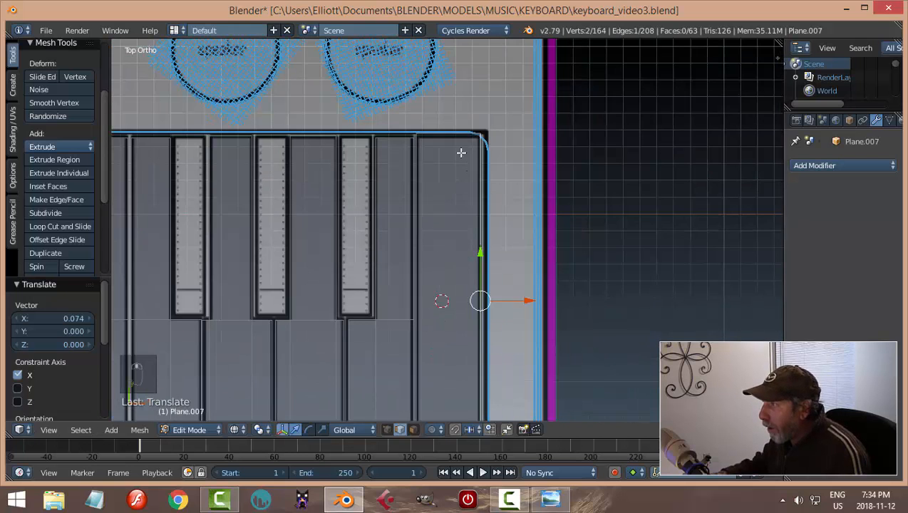
{"action": "right_click", "coordinate": [455, 136]}
{"action": "scroll", "coordinate": [482, 95], "scroll_direction": "up", "scroll_amount": 3}
{"action": "middle_click_drag", "start_coordinate": [519, 120], "coordinate": [487, 225], "text": "shift"}
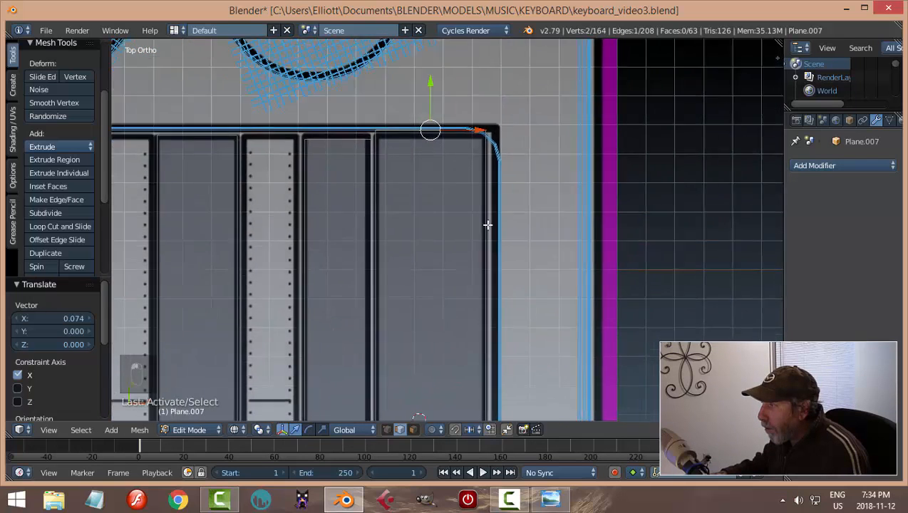
{"action": "left_click_drag", "start_coordinate": [416, 117], "coordinate": [419, 127]}
Move the last white key's bottom edge about 0.158 along Y onto the key's outline and deselect
{"action": "scroll", "coordinate": [464, 214], "scroll_direction": "down", "scroll_amount": 5}
{"action": "scroll", "coordinate": [503, 285], "scroll_direction": "up", "scroll_amount": 5}
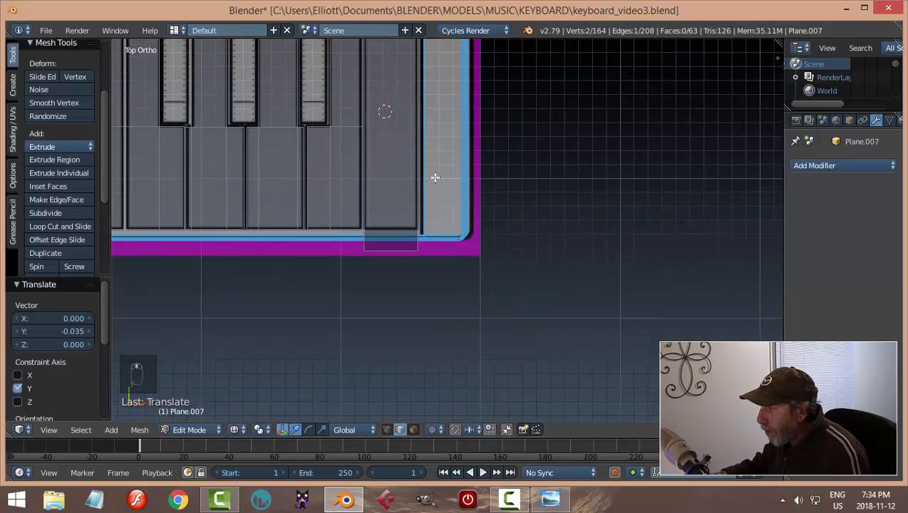
{"action": "left_click", "coordinate": [399, 251]}
{"action": "left_click_drag", "start_coordinate": [392, 207], "coordinate": [401, 186]}
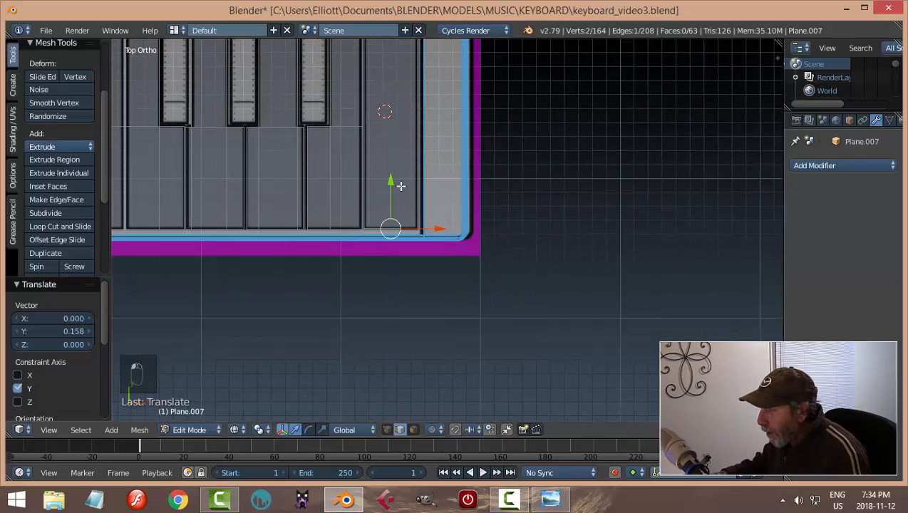
{"action": "key", "text": "a"}
Box-select the top edges of all white keys and flatten them into one line by scaling to 0 along Y
{"action": "scroll", "coordinate": [513, 211], "scroll_direction": "down", "scroll_amount": 5}
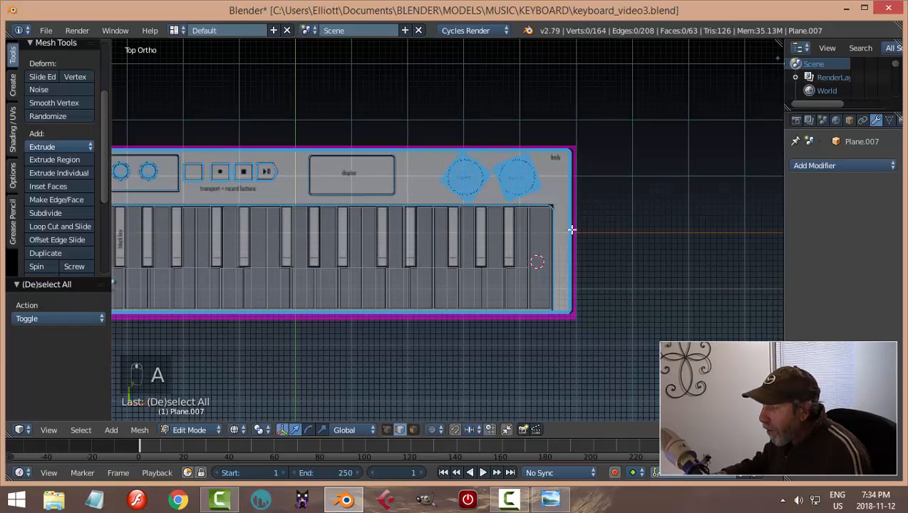
{"action": "middle_click_drag", "start_coordinate": [612, 218], "coordinate": [626, 225], "text": "shift"}
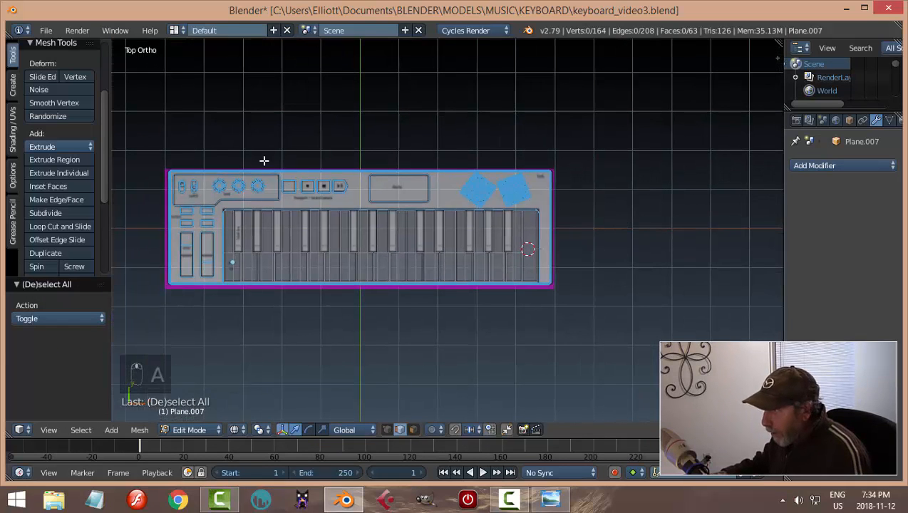
{"action": "key", "text": "b"}
{"action": "left_click_drag", "start_coordinate": [188, 177], "coordinate": [560, 243]}
{"action": "scroll", "coordinate": [560, 242], "scroll_direction": "up", "scroll_amount": 5}
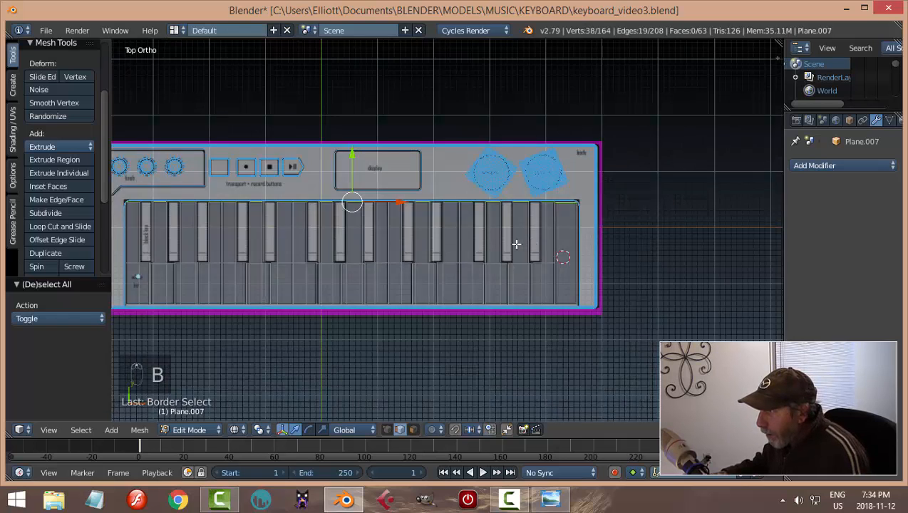
{"action": "key", "text": "s"}
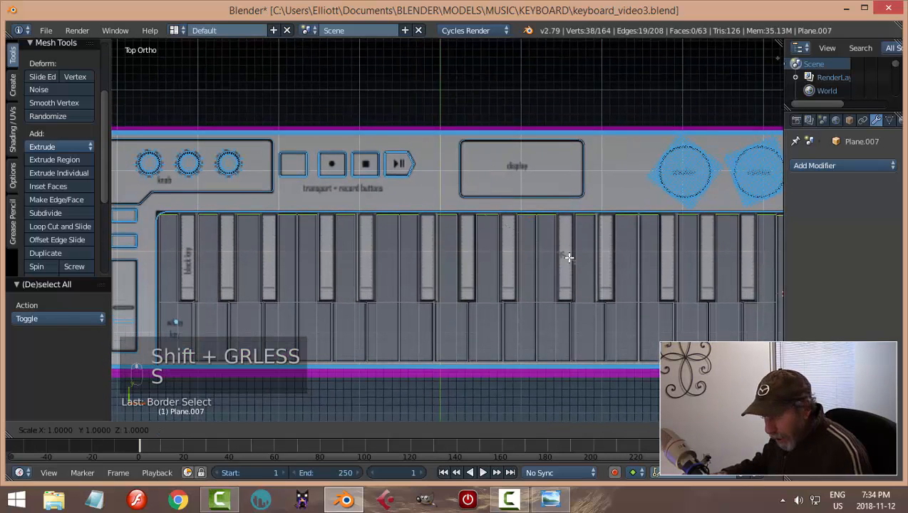
{"action": "key", "text": "y"}
{"action": "key", "text": "0"}
{"action": "key", "text": "Return"}
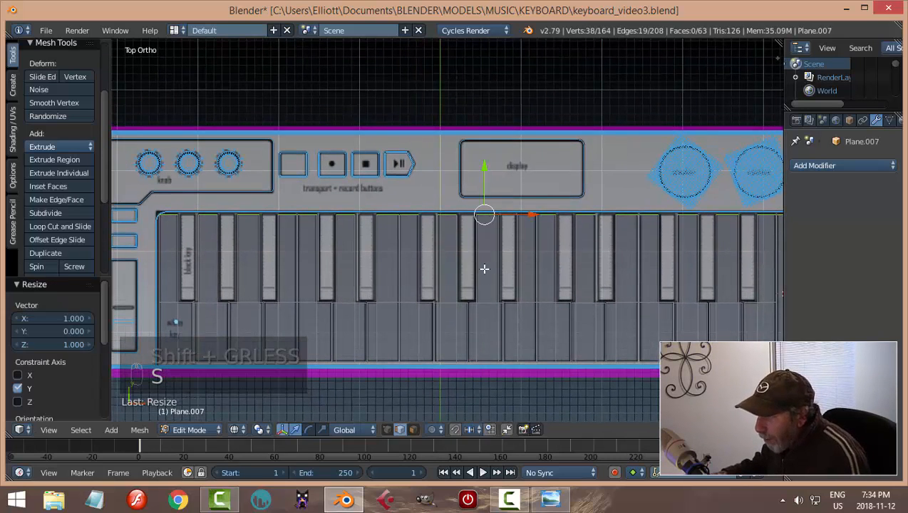
Move the aligned top edges of all white keys about -0.008 along Y and deselect
{"action": "scroll", "coordinate": [432, 265], "scroll_direction": "up", "scroll_amount": 4}
{"action": "scroll", "coordinate": [646, 254], "scroll_direction": "up", "scroll_amount": 1, "text": "ctrl"}
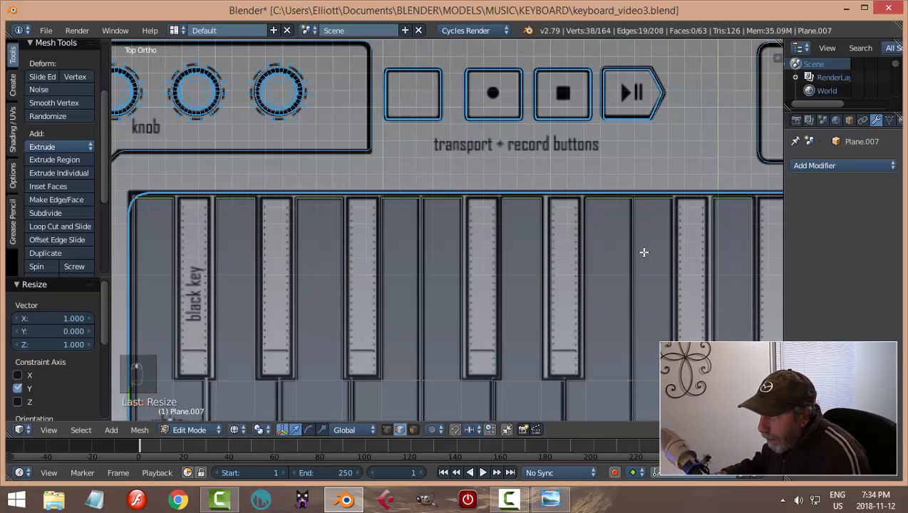
{"action": "scroll", "coordinate": [644, 252], "scroll_direction": "up", "scroll_amount": 8, "text": "ctrl"}
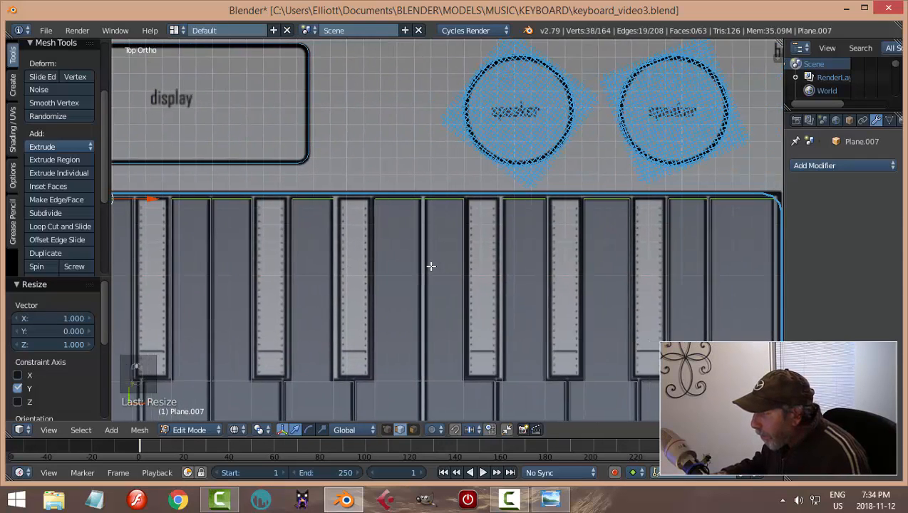
{"action": "scroll", "coordinate": [511, 275], "scroll_direction": "down", "scroll_amount": 3, "text": "ctrl"}
{"action": "scroll", "coordinate": [275, 206], "scroll_direction": "down", "scroll_amount": 2}
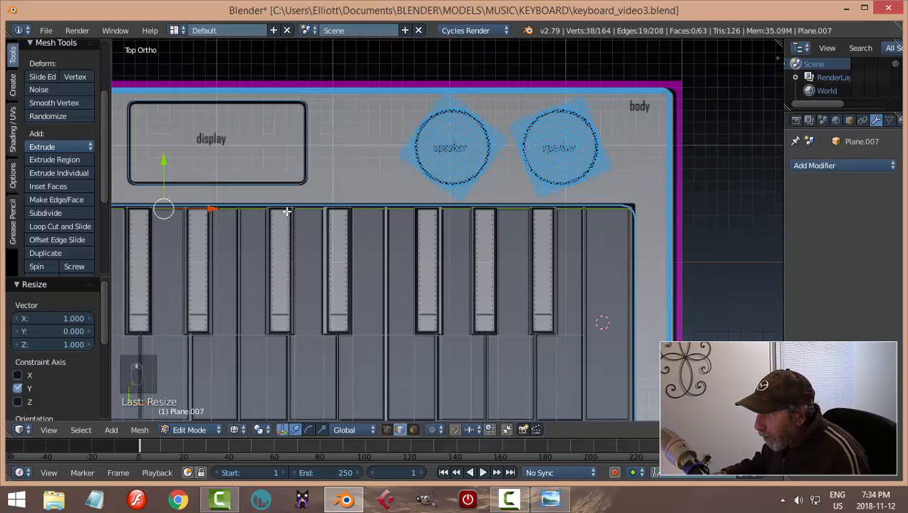
{"action": "scroll", "coordinate": [520, 271], "scroll_direction": "up", "scroll_amount": 3}
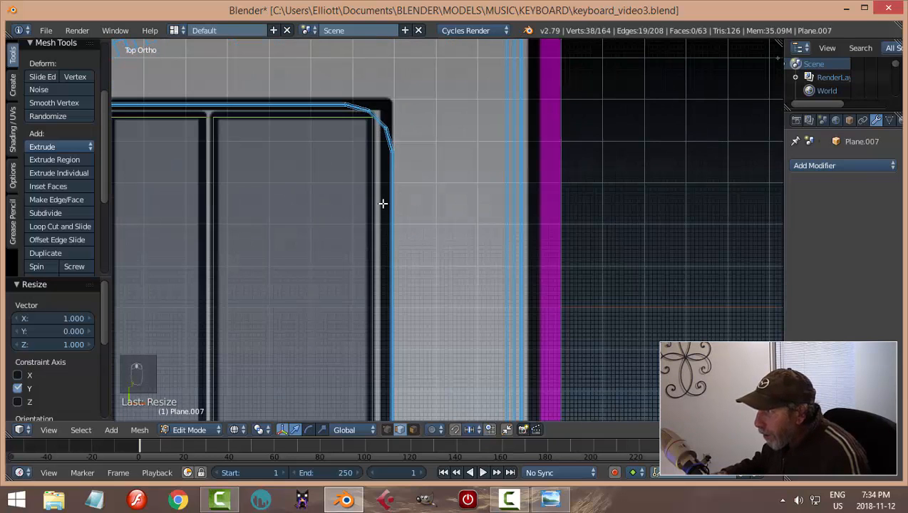
{"action": "key", "text": "g"}
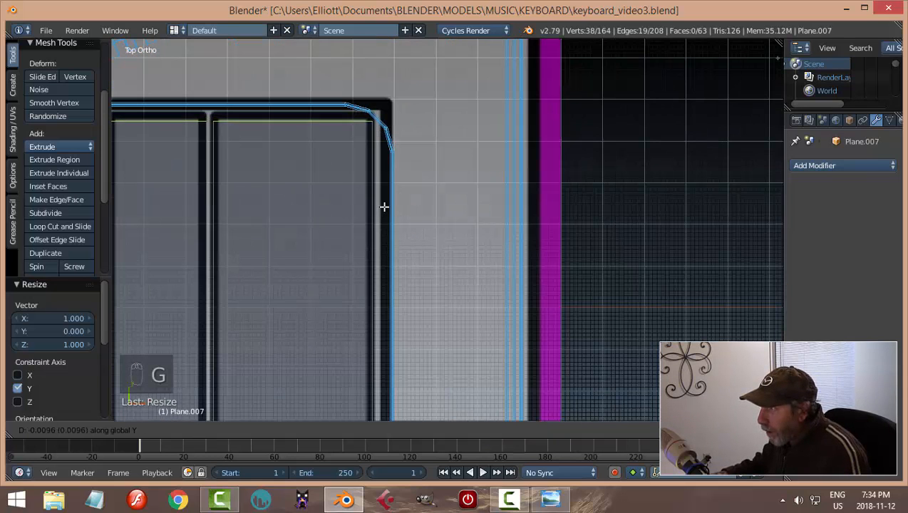
{"action": "left_click", "coordinate": [384, 207]}
{"action": "scroll", "coordinate": [420, 225], "scroll_direction": "down", "scroll_amount": 2}
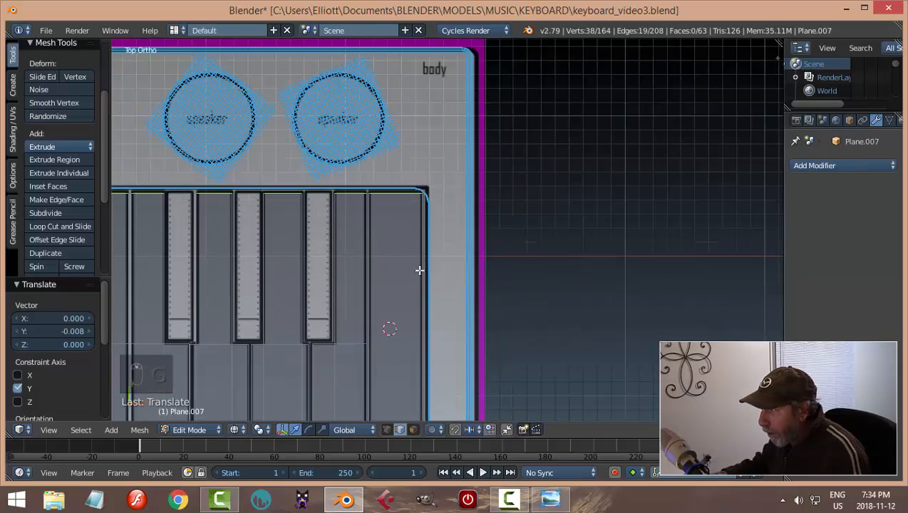
{"action": "key", "text": "a"}
Box-select the bottom edges of all white keys, flatten them by scaling to 0 along Y and deselect
{"action": "middle_click_drag", "start_coordinate": [434, 305], "coordinate": [461, 175], "text": "shift"}
{"action": "scroll", "coordinate": [459, 182], "scroll_direction": "down", "scroll_amount": 3}
{"action": "middle_click_drag", "start_coordinate": [456, 295], "coordinate": [677, 221], "text": "shift"}
{"action": "scroll", "coordinate": [651, 227], "scroll_direction": "down", "scroll_amount": 1}
{"action": "key", "text": "b"}
{"action": "left_click_drag", "start_coordinate": [737, 221], "coordinate": [48, 184]}
{"action": "scroll", "coordinate": [175, 233], "scroll_direction": "up", "scroll_amount": 2}
{"action": "scroll", "coordinate": [317, 221], "scroll_direction": "up", "scroll_amount": 2}
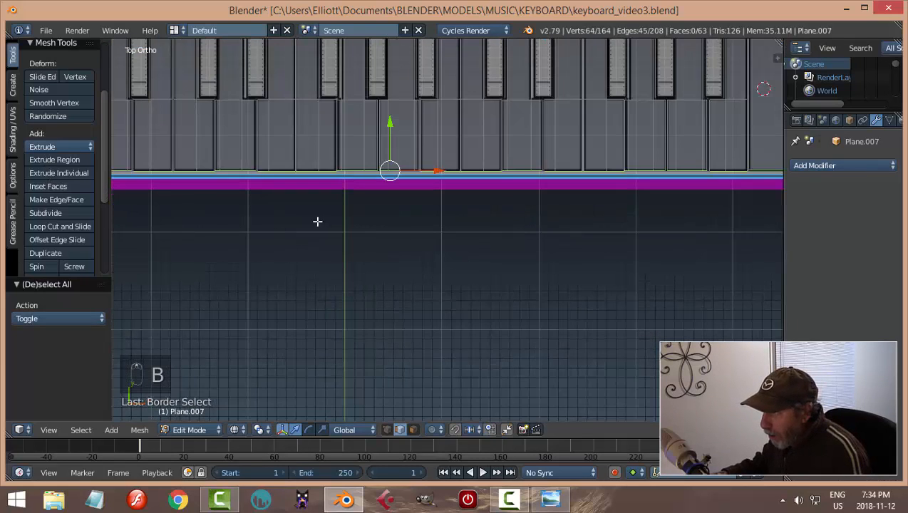
{"action": "key", "text": "s"}
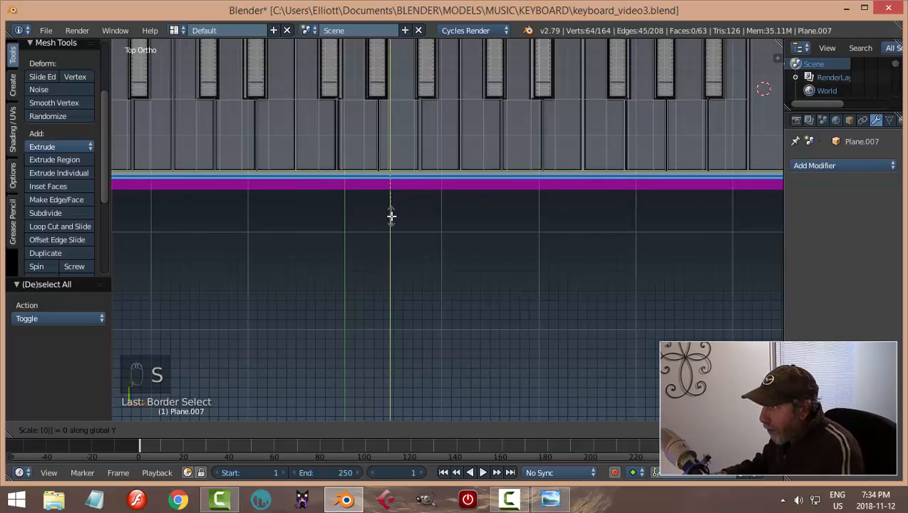
{"action": "key", "text": "y"}
{"action": "key", "text": "0"}
{"action": "key", "text": "Return"}
{"action": "key", "text": "a"}
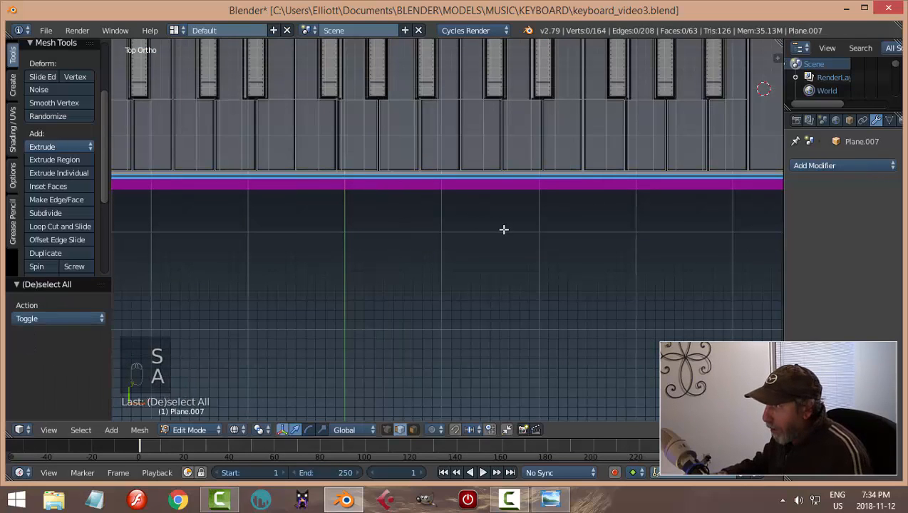
Select all white key faces and extrude them about 0.233 upward along Z
{"action": "scroll", "coordinate": [528, 231], "scroll_direction": "down", "scroll_amount": 2}
{"action": "key", "text": "a"}
{"action": "key", "text": "KP_1"}
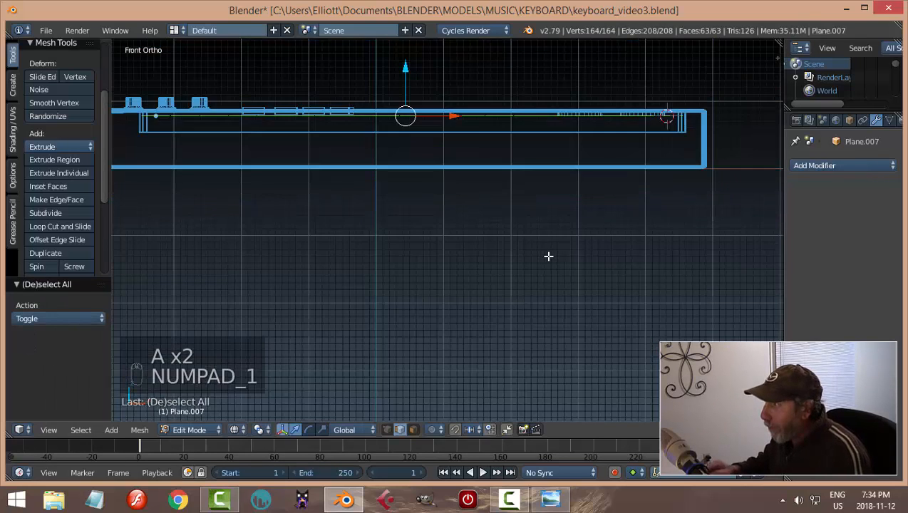
{"action": "scroll", "coordinate": [577, 235], "scroll_direction": "up", "scroll_amount": 3}
{"action": "middle_click_drag", "start_coordinate": [412, 44], "coordinate": [402, 50], "text": "shift"}
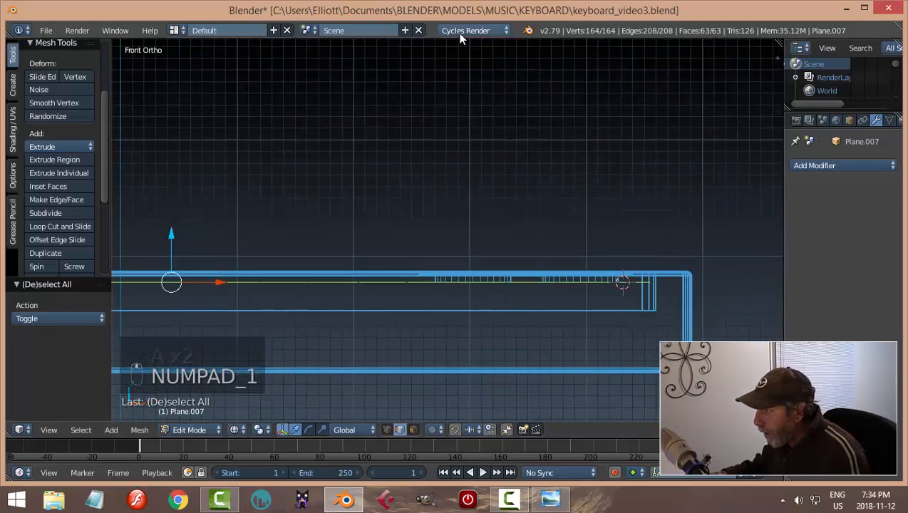
{"action": "scroll", "coordinate": [393, 288], "scroll_direction": "down", "scroll_amount": 4}
{"action": "middle_click_drag", "start_coordinate": [388, 286], "coordinate": [542, 259], "text": "shift"}
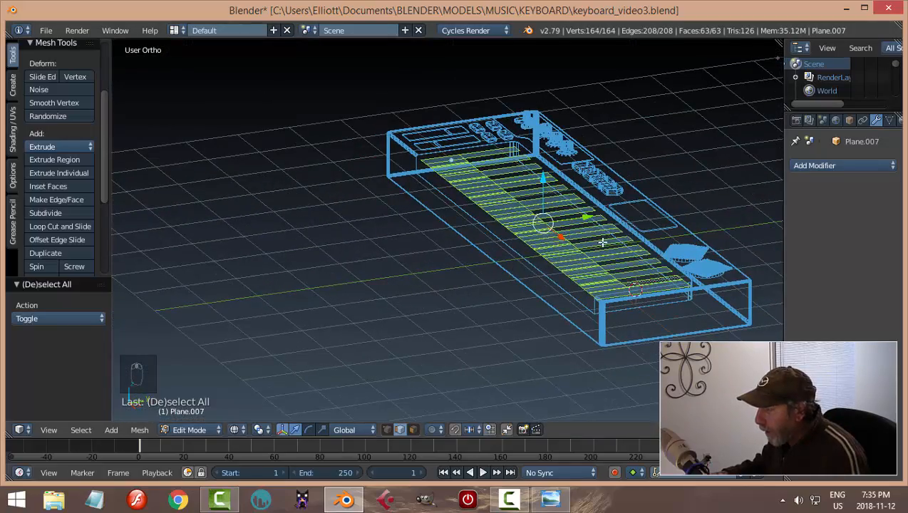
{"action": "middle_click_drag", "start_coordinate": [603, 243], "coordinate": [522, 230]}
{"action": "key", "text": "e"}
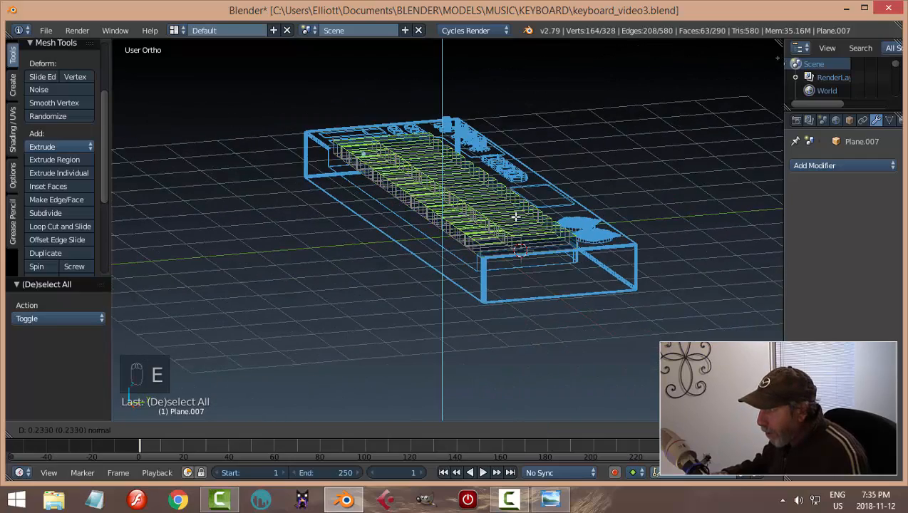
{"action": "left_click", "coordinate": [516, 216]}
Display the model in solid shading and examine the extruded white keys from several angles
{"action": "scroll", "coordinate": [539, 221], "scroll_direction": "up", "scroll_amount": 3}
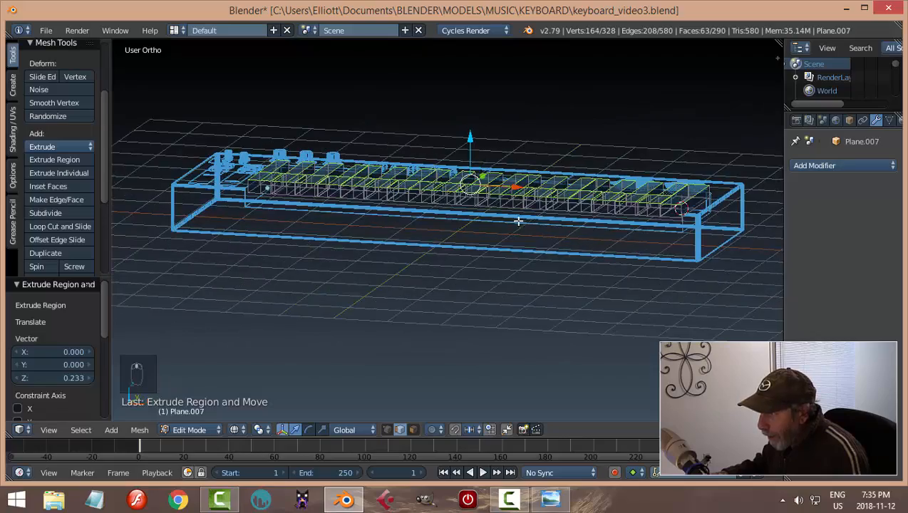
{"action": "mouse_move", "coordinate": [477, 192]}
{"action": "middle_mouse_down"}
{"action": "mouse_move", "coordinate": [503, 197]}
{"action": "mouse_move", "coordinate": [463, 189]}
{"action": "middle_mouse_up"}
{"action": "key", "text": "z"}
{"action": "left_click", "coordinate": [464, 261]}
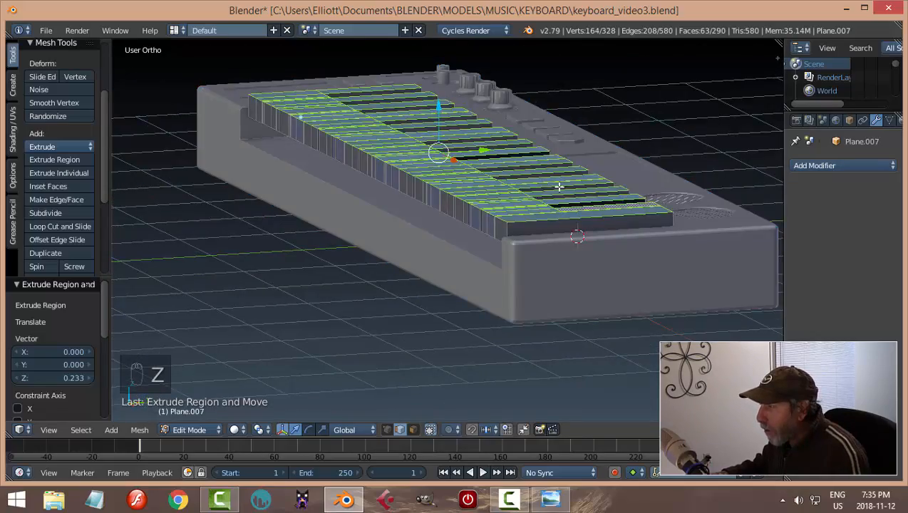
{"action": "scroll", "coordinate": [563, 158], "scroll_direction": "down", "scroll_amount": 2}
{"action": "scroll", "coordinate": [489, 228], "scroll_direction": "up", "scroll_amount": 4}
{"action": "mouse_move", "coordinate": [564, 158]}
{"action": "middle_mouse_down"}
{"action": "mouse_move", "coordinate": [490, 228]}
{"action": "mouse_move", "coordinate": [664, 172]}
{"action": "middle_mouse_up"}
{"action": "scroll", "coordinate": [295, 210], "scroll_direction": "up", "scroll_amount": 2}
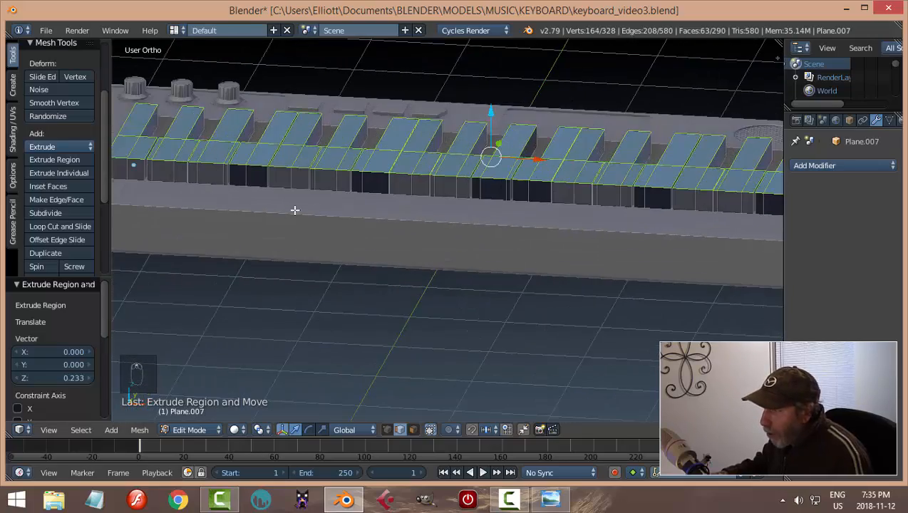
Recalculate the normals of the entire white keys mesh to face outward, deselect and return to Object Mode
{"action": "middle_click_drag", "start_coordinate": [279, 197], "coordinate": [349, 184]}
{"action": "key", "text": "a"}
{"action": "key", "text": "a"}
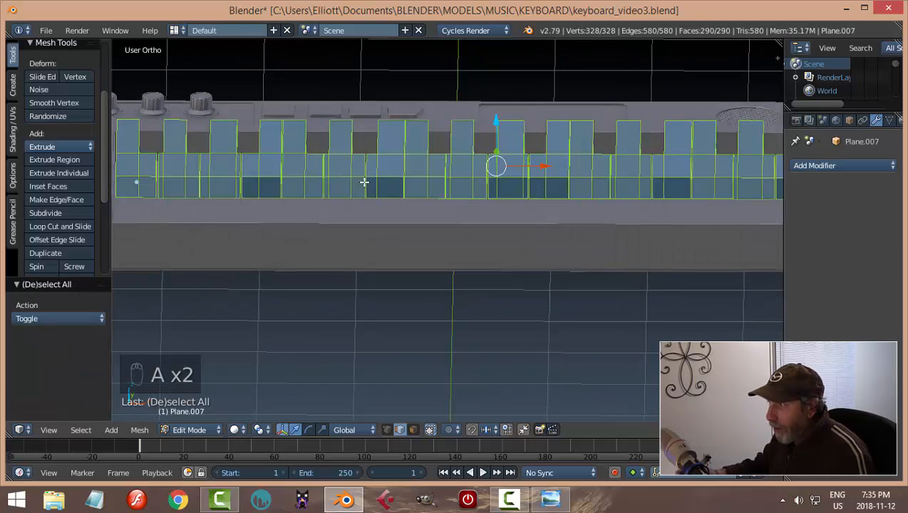
{"action": "key", "text": "ctrl+n"}
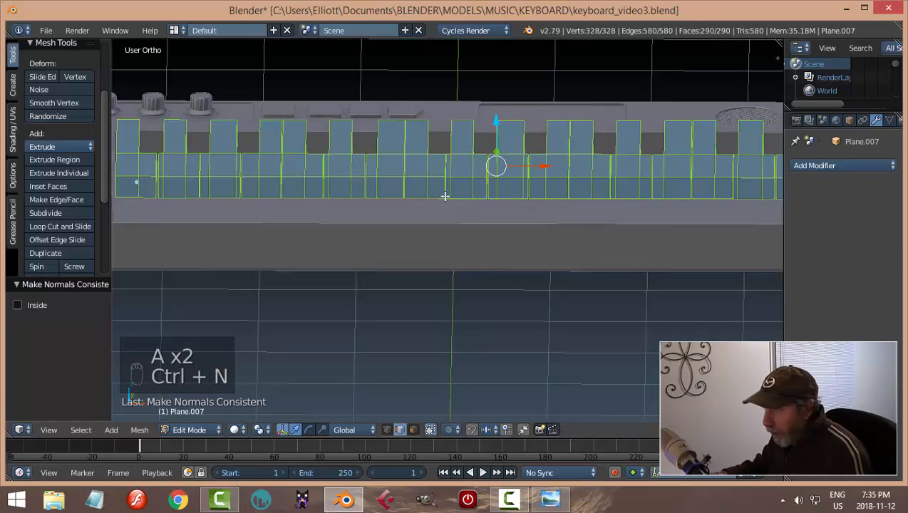
{"action": "key", "text": "a"}
{"action": "key", "text": "Tab"}
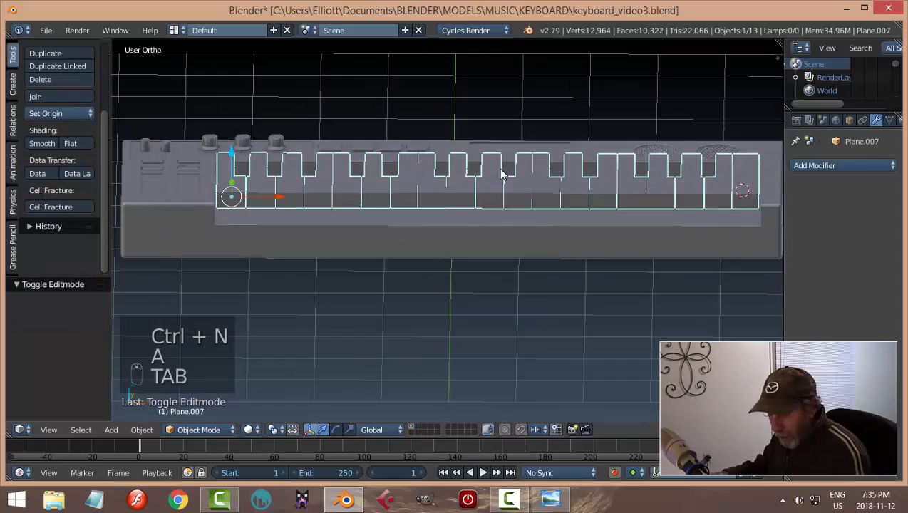
Lower the white keys object slightly along Z into the keyboard body, deselect it and save the file
{"action": "key", "text": "a"}
{"action": "key", "text": "a"}
{"action": "middle_click_drag", "start_coordinate": [501, 175], "coordinate": [178, 107]}
{"action": "right_click", "coordinate": [461, 154]}
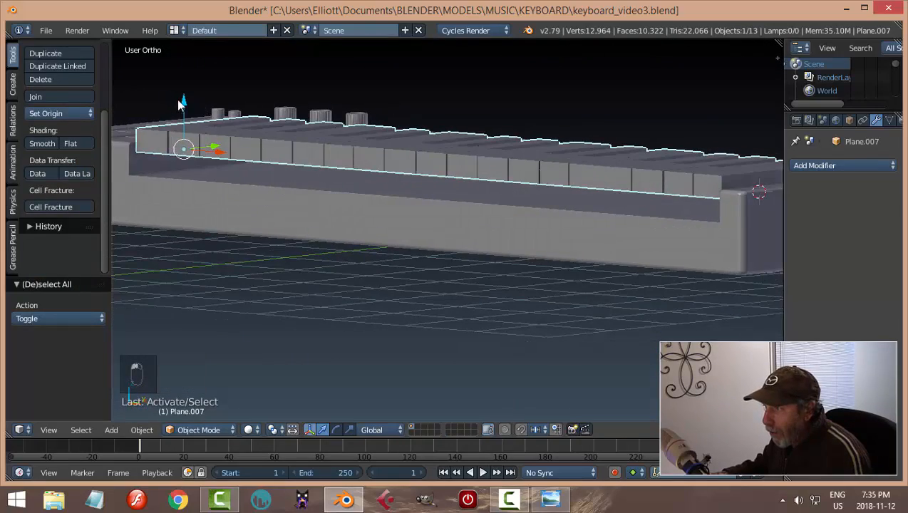
{"action": "left_click_drag", "start_coordinate": [184, 105], "coordinate": [183, 122]}
{"action": "middle_click_drag", "start_coordinate": [397, 142], "coordinate": [606, 211]}
{"action": "key", "text": "a"}
{"action": "key", "text": "ctrl+s"}
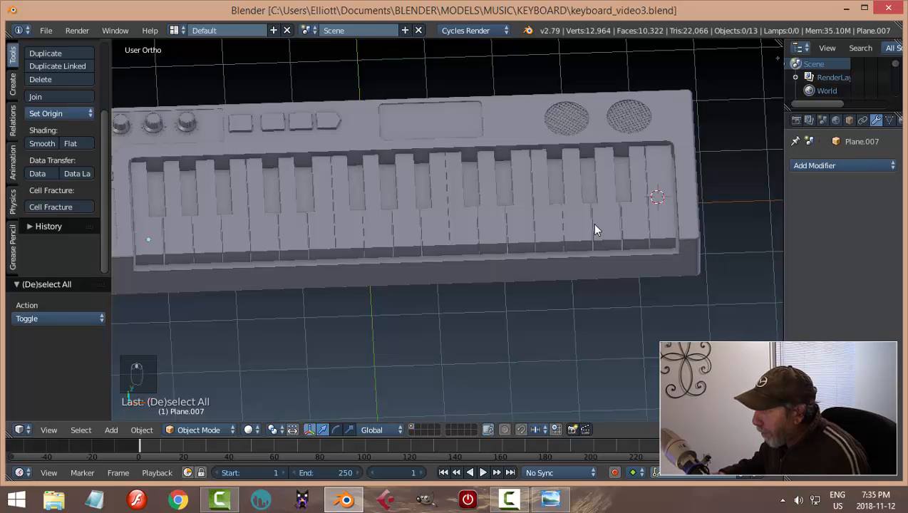
Select the white keys object and set its origin to its geometry
{"action": "middle_click_drag", "start_coordinate": [596, 224], "coordinate": [578, 205]}
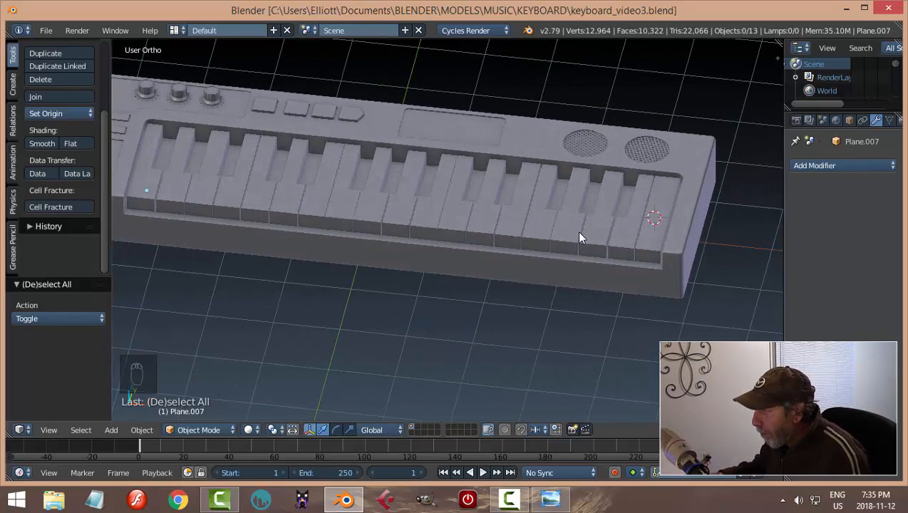
{"action": "right_click", "coordinate": [579, 238]}
{"action": "left_click", "coordinate": [61, 114]}
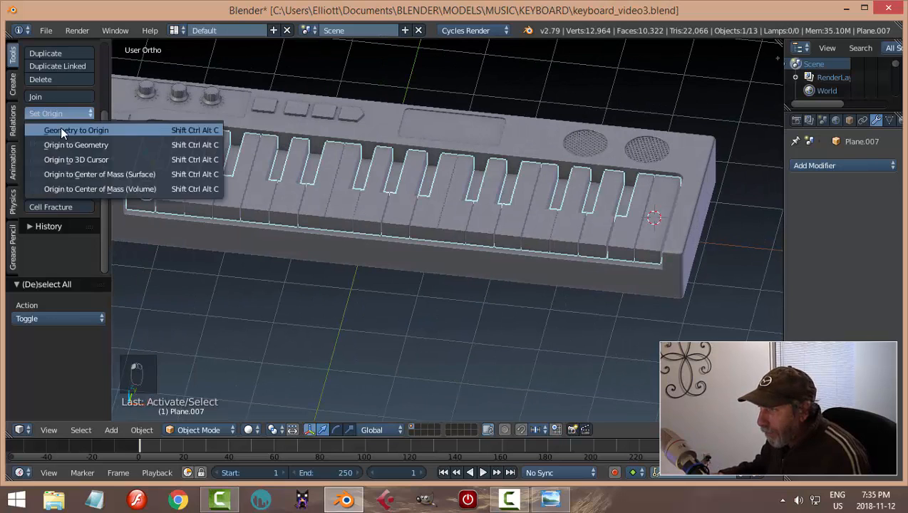
{"action": "left_click", "coordinate": [60, 144]}
{"action": "middle_click_drag", "start_coordinate": [198, 191], "coordinate": [229, 181]}
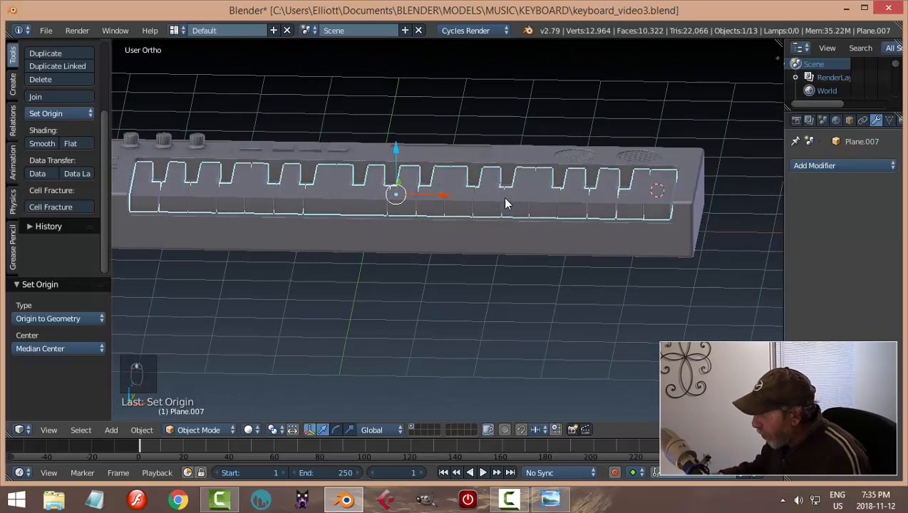
Bisect the entire white keys mesh in Edit Mode with a horizontal cut at about Z 0.724, drawn in wireframe front view
{"action": "key", "text": "Tab"}
{"action": "left_click", "coordinate": [669, 228]}
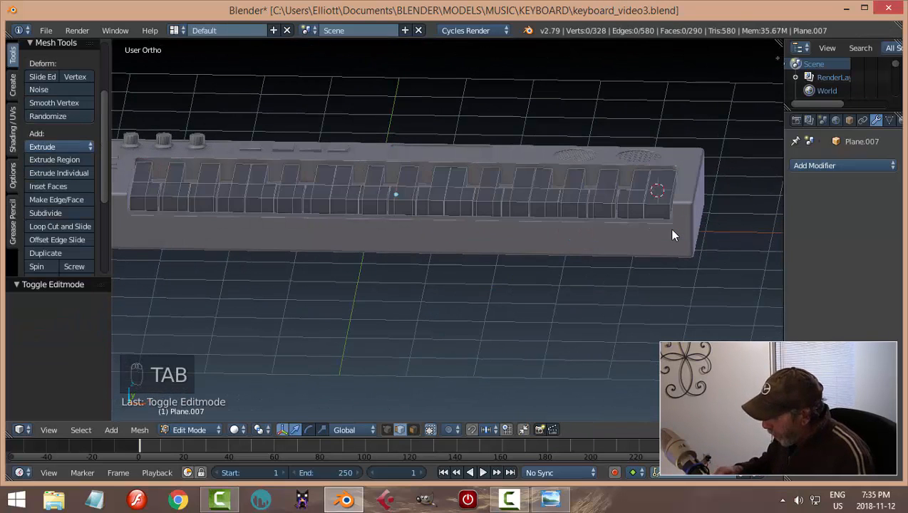
{"action": "key", "text": "KP_1"}
{"action": "scroll", "coordinate": [671, 237], "scroll_direction": "up", "scroll_amount": 4}
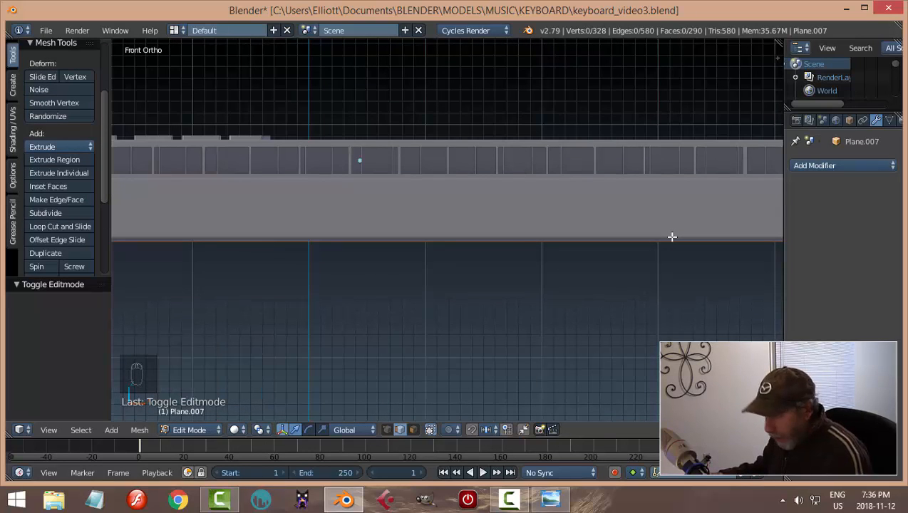
{"action": "key", "text": "z"}
{"action": "left_click", "coordinate": [726, 237]}
{"action": "key", "text": "a"}
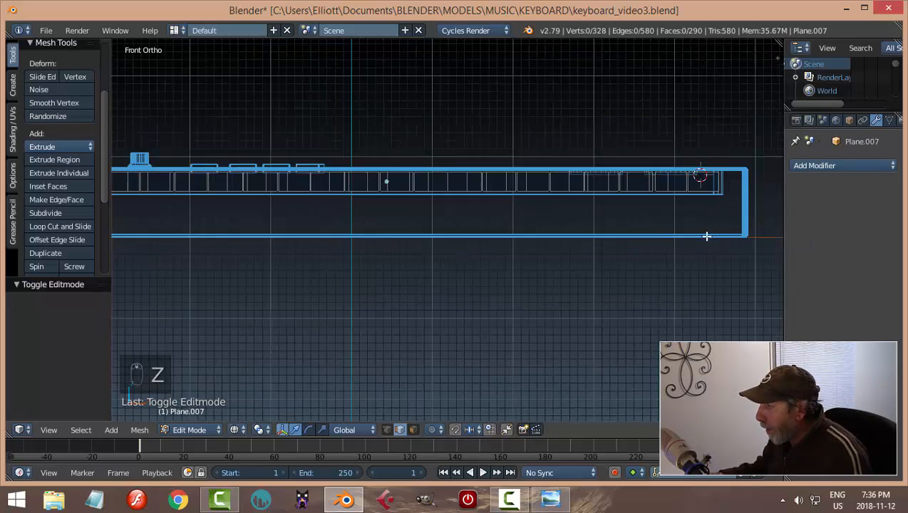
{"action": "scroll", "coordinate": [725, 237], "scroll_direction": "down", "scroll_amount": 3}
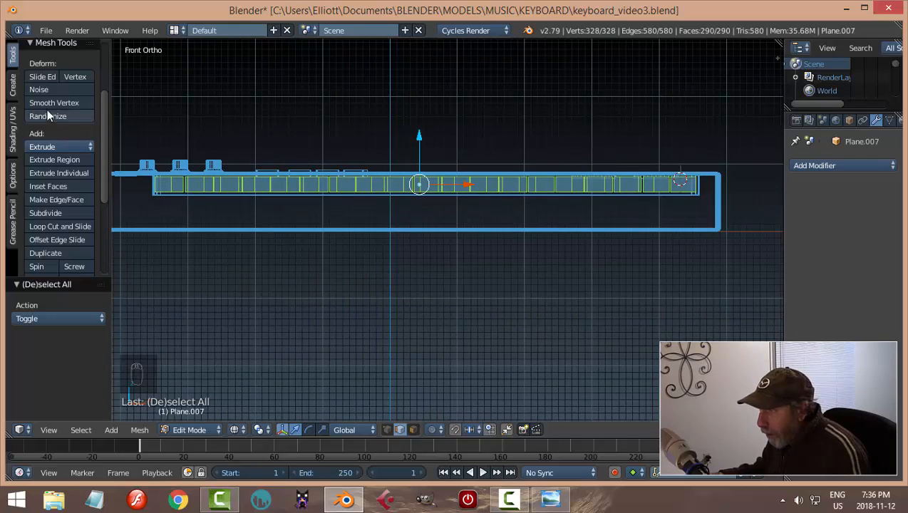
{"action": "scroll", "coordinate": [56, 246], "scroll_direction": "down", "scroll_amount": 4}
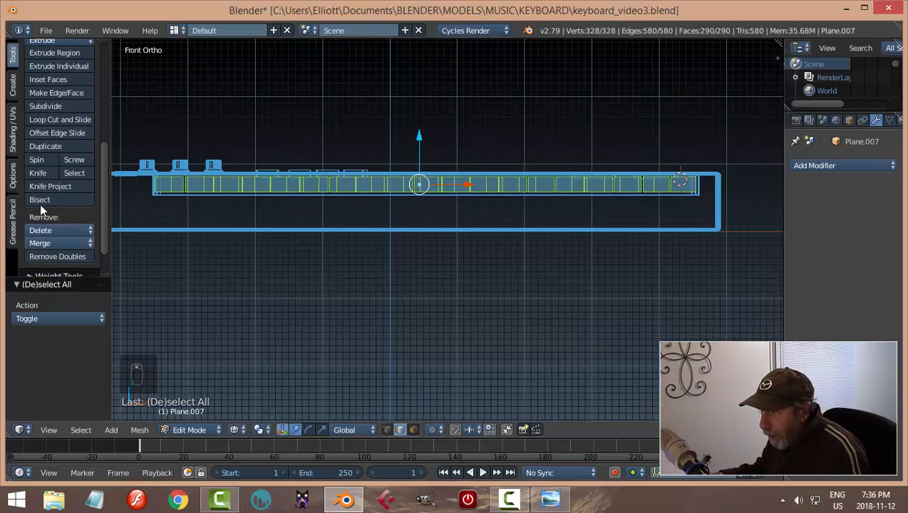
{"action": "key", "text": "k"}
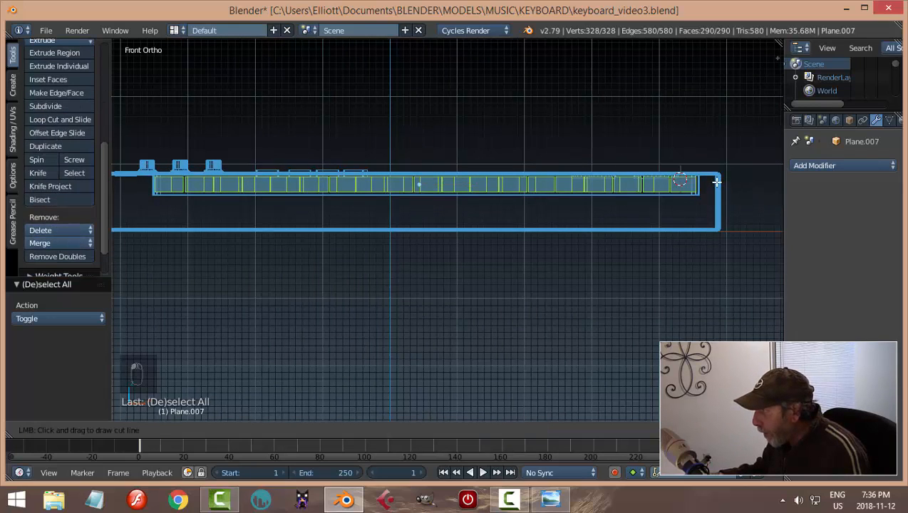
{"action": "left_click_drag", "start_coordinate": [718, 182], "coordinate": [137, 182]}
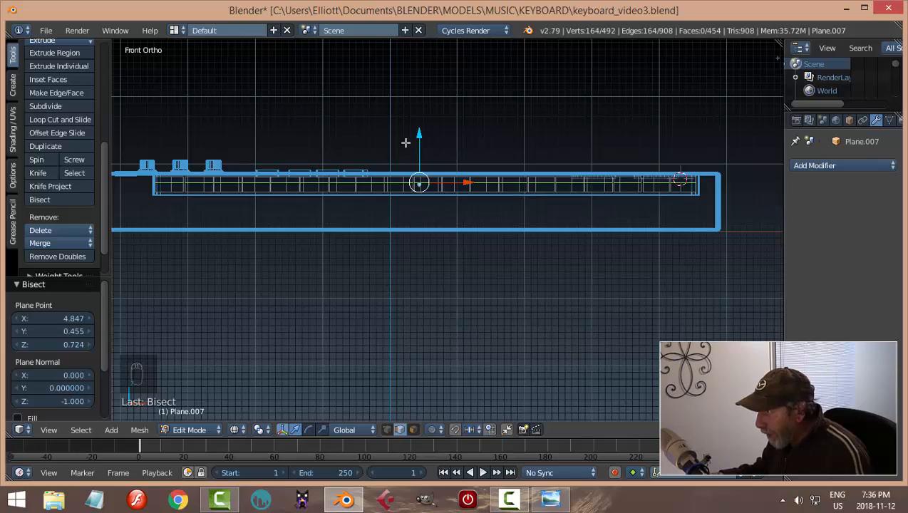
Flatten the new cut edges by scaling them to 0 along Z
{"action": "key", "text": "s"}
{"action": "key", "text": "z"}
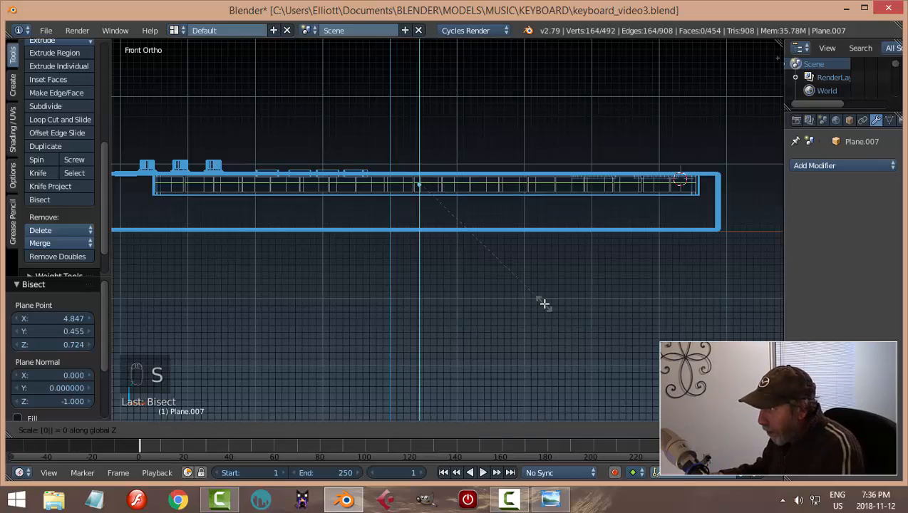
{"action": "key", "text": "0"}
{"action": "key", "text": "Return"}
Display the keys in solid shading, raise the cut edges about 0.024 along Z and clear the selection
{"action": "middle_click_drag", "start_coordinate": [711, 298], "coordinate": [594, 320]}
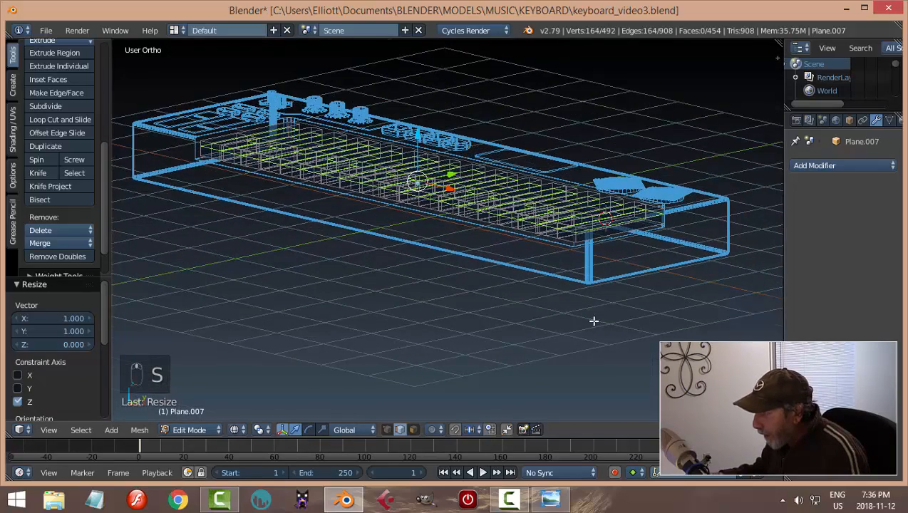
{"action": "scroll", "coordinate": [603, 319], "scroll_direction": "up", "scroll_amount": 3}
{"action": "key", "text": "z"}
{"action": "left_click", "coordinate": [611, 386]}
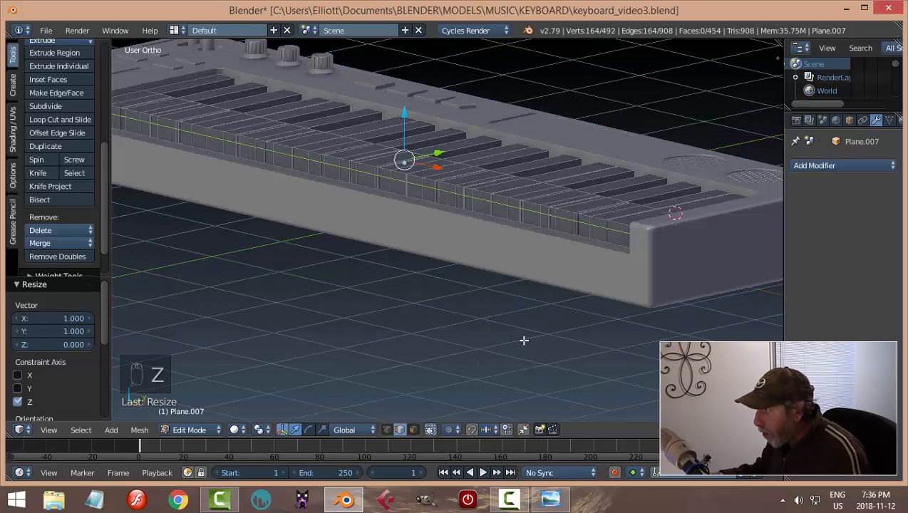
{"action": "mouse_move", "coordinate": [523, 338]}
{"action": "middle_mouse_down"}
{"action": "mouse_move", "coordinate": [518, 322]}
{"action": "mouse_move", "coordinate": [506, 324]}
{"action": "middle_mouse_up"}
{"action": "scroll", "coordinate": [501, 260], "scroll_direction": "up", "scroll_amount": 2}
{"action": "scroll", "coordinate": [446, 178], "scroll_direction": "up", "scroll_amount": 2}
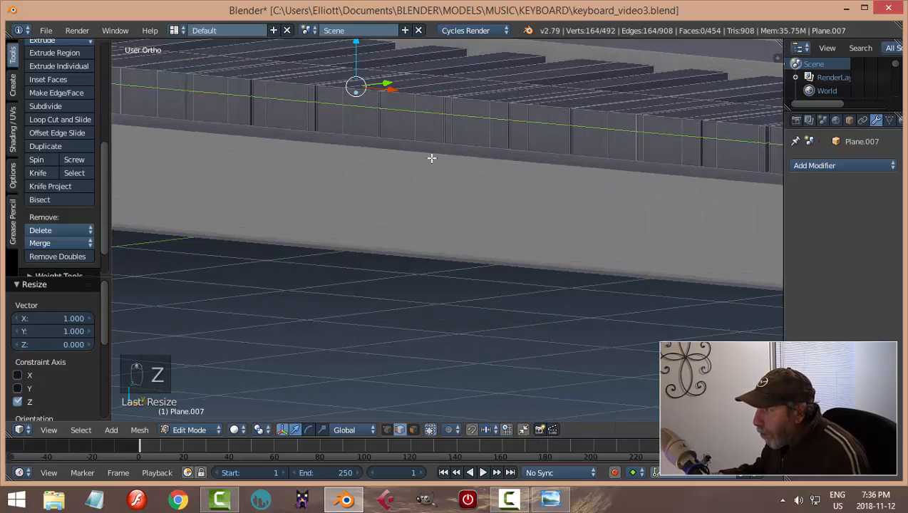
{"action": "scroll", "coordinate": [371, 75], "scroll_direction": "down", "scroll_amount": 1}
{"action": "key", "text": "g"}
{"action": "key", "text": "z"}
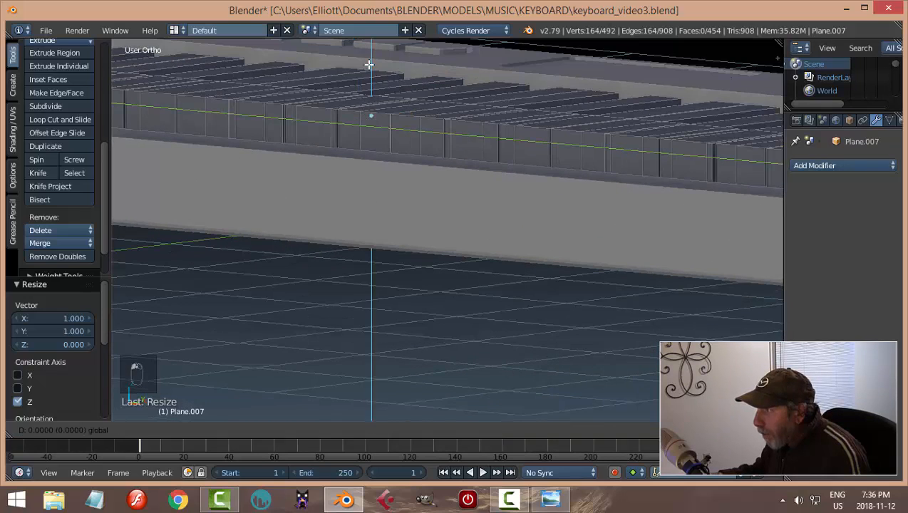
{"action": "left_click", "coordinate": [368, 62]}
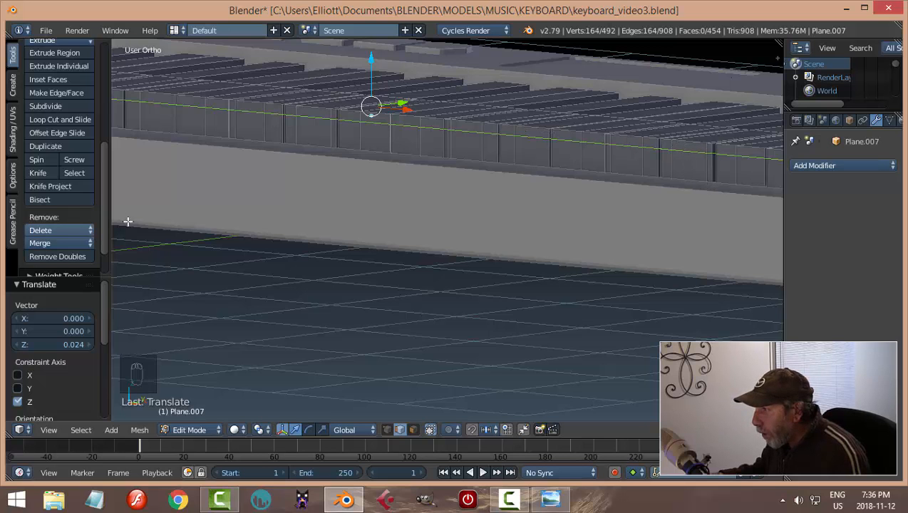
{"action": "middle_click_drag", "start_coordinate": [416, 197], "coordinate": [442, 212]}
{"action": "key", "text": "a"}
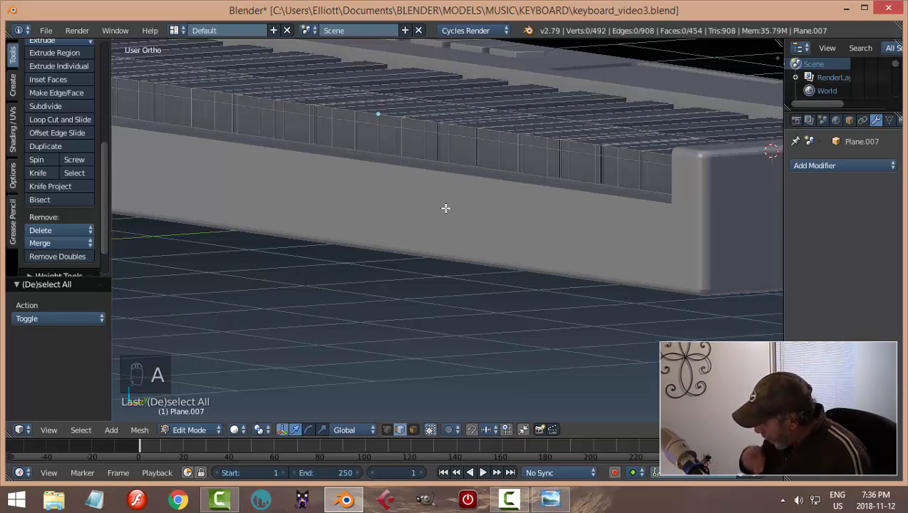
Border-select the front ends of all white keys in wireframe top view
{"action": "key", "text": "KP_7"}
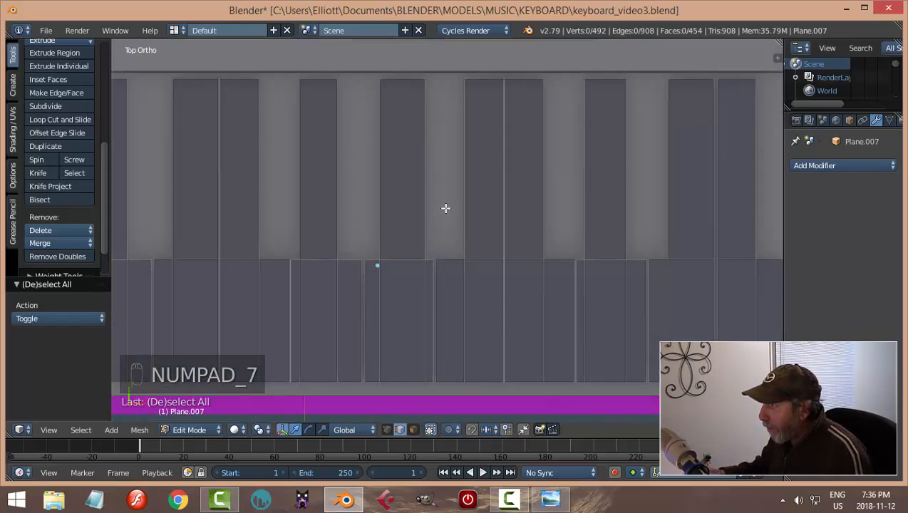
{"action": "scroll", "coordinate": [448, 211], "scroll_direction": "down", "scroll_amount": 4}
{"action": "key", "text": "z"}
{"action": "left_click", "coordinate": [664, 293]}
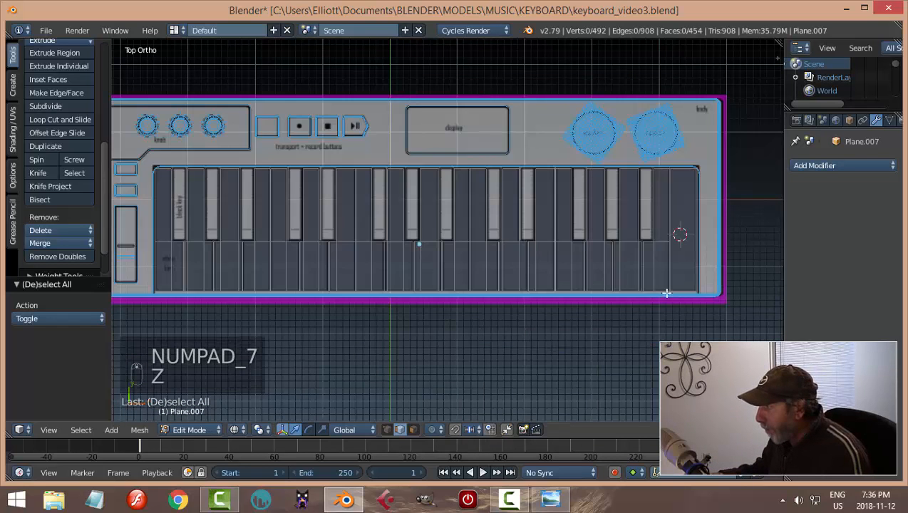
{"action": "middle_click_drag", "start_coordinate": [642, 318], "coordinate": [603, 276], "text": "shift"}
{"action": "key", "text": "ctrl+Tab"}
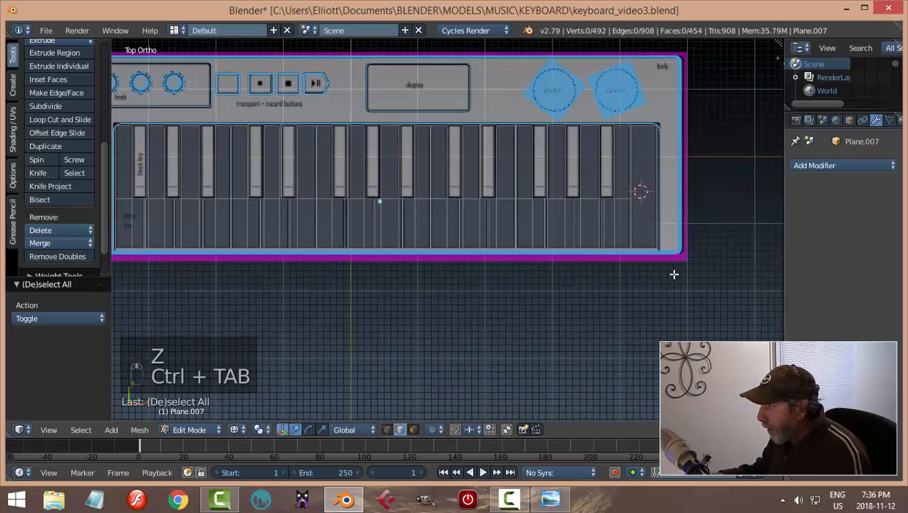
{"action": "scroll", "coordinate": [641, 277], "scroll_direction": "down", "scroll_amount": 1}
{"action": "key", "text": "b"}
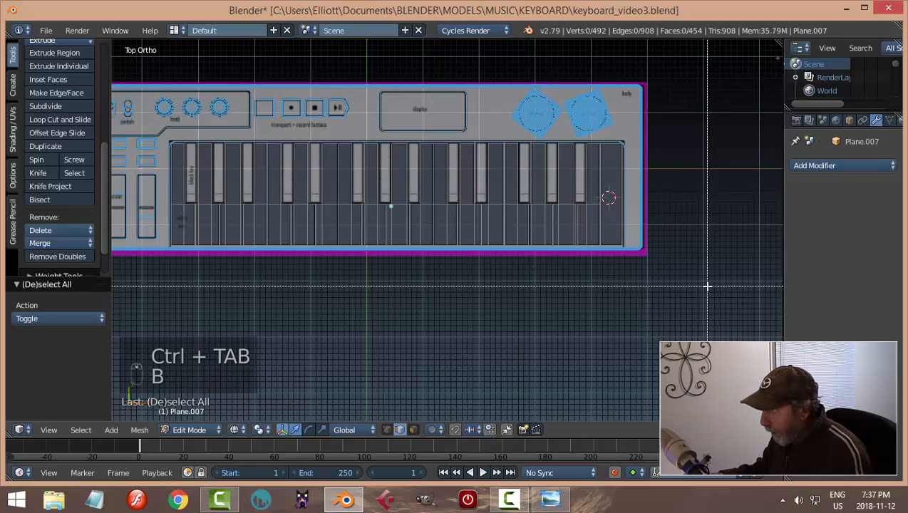
{"action": "left_click_drag", "start_coordinate": [710, 285], "coordinate": [137, 241]}
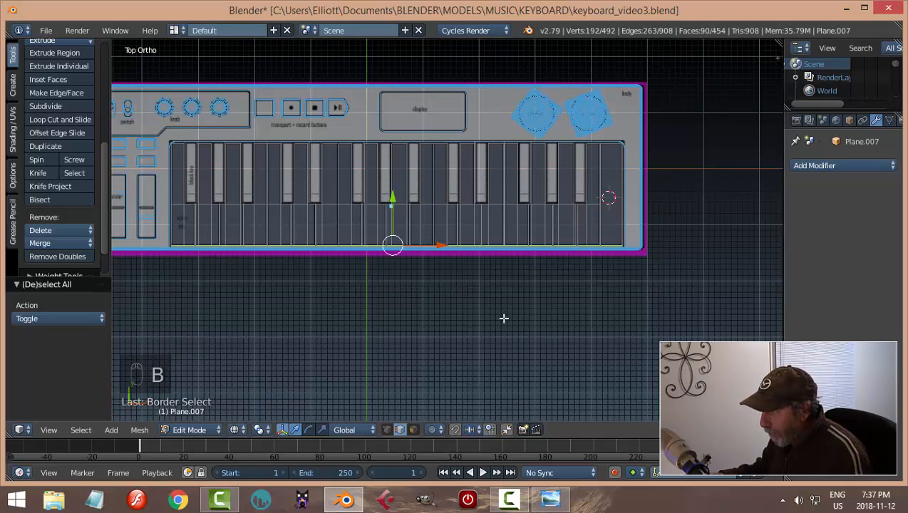
Show the selected key fronts in solid shading, inspect them up close and switch to face selection mode
{"action": "key", "text": "KP_1"}
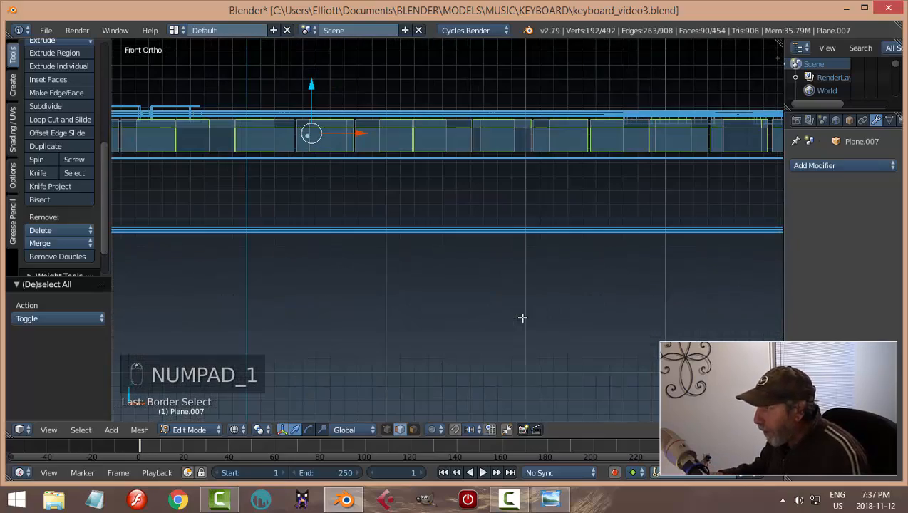
{"action": "key", "text": "z"}
{"action": "left_click", "coordinate": [613, 350]}
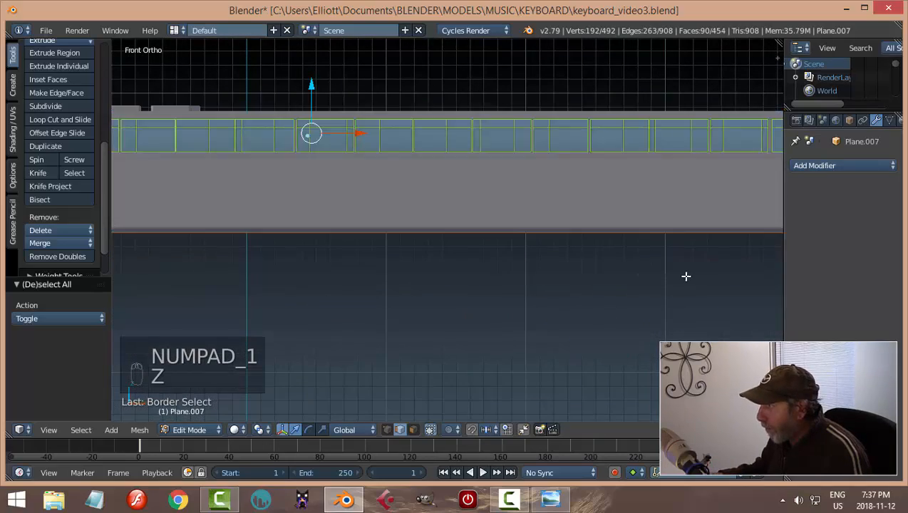
{"action": "middle_click_drag", "start_coordinate": [680, 275], "coordinate": [607, 308]}
{"action": "scroll", "coordinate": [606, 308], "scroll_direction": "up", "scroll_amount": 5}
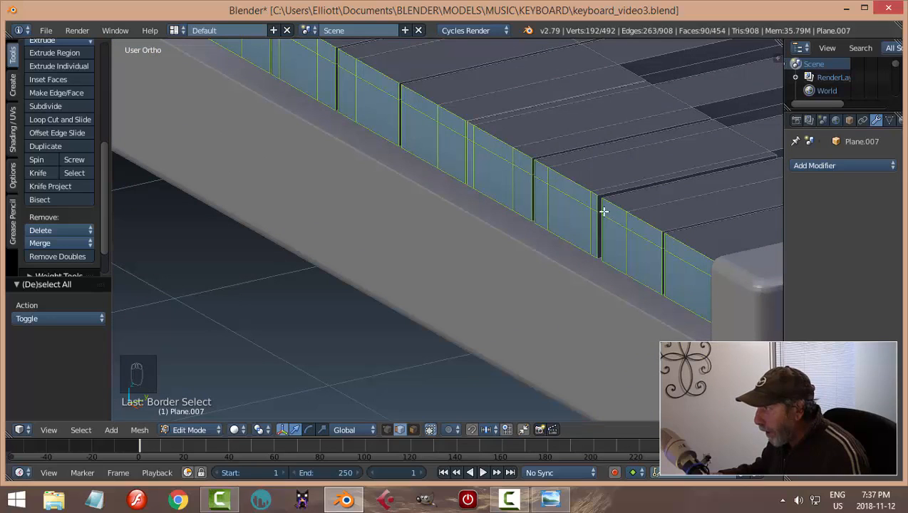
{"action": "scroll", "coordinate": [484, 187], "scroll_direction": "down", "scroll_amount": 5}
{"action": "middle_click_drag", "start_coordinate": [459, 241], "coordinate": [536, 225]}
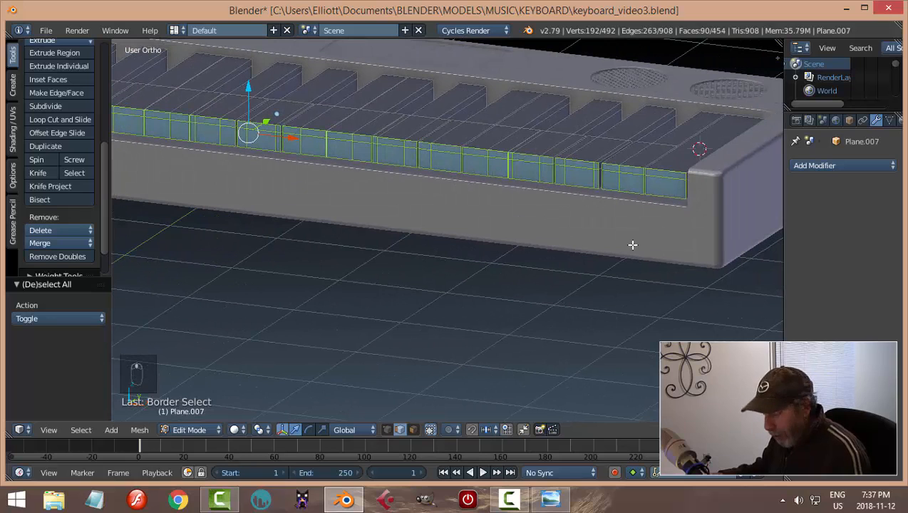
{"action": "key", "text": "ctrl+Tab"}
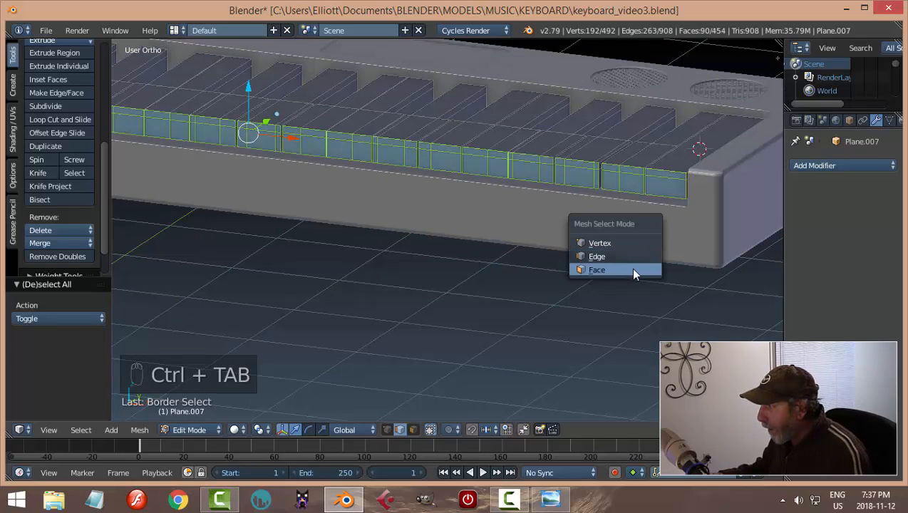
{"action": "left_click", "coordinate": [636, 268]}
Deselect the front faces below the cut on all white keys with circle select, keeping the thin upper strip selected
{"action": "key", "text": "c"}
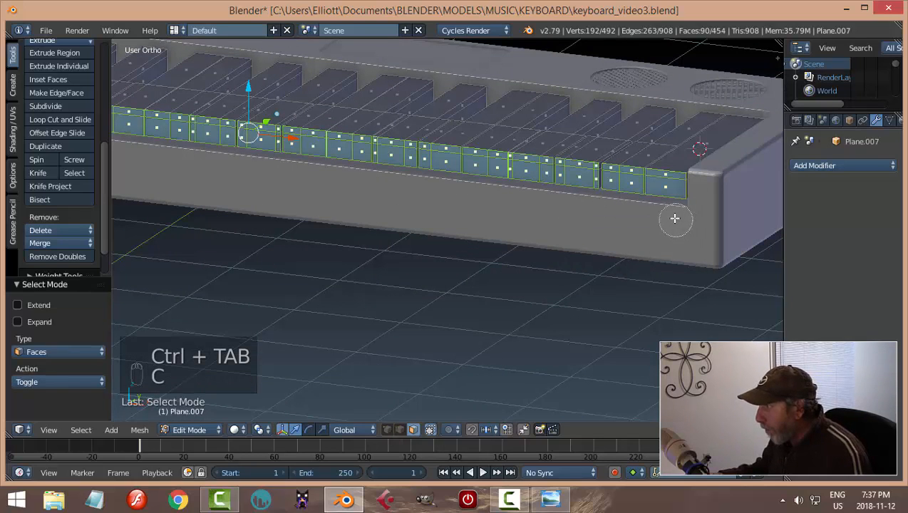
{"action": "mouse_move", "coordinate": [670, 207]}
{"action": "middle_mouse_down"}
{"action": "mouse_move", "coordinate": [237, 152]}
{"action": "mouse_move", "coordinate": [207, 161]}
{"action": "mouse_move", "coordinate": [550, 261]}
{"action": "mouse_move", "coordinate": [565, 257]}
{"action": "middle_mouse_up"}
{"action": "right_click", "coordinate": [226, 216]}
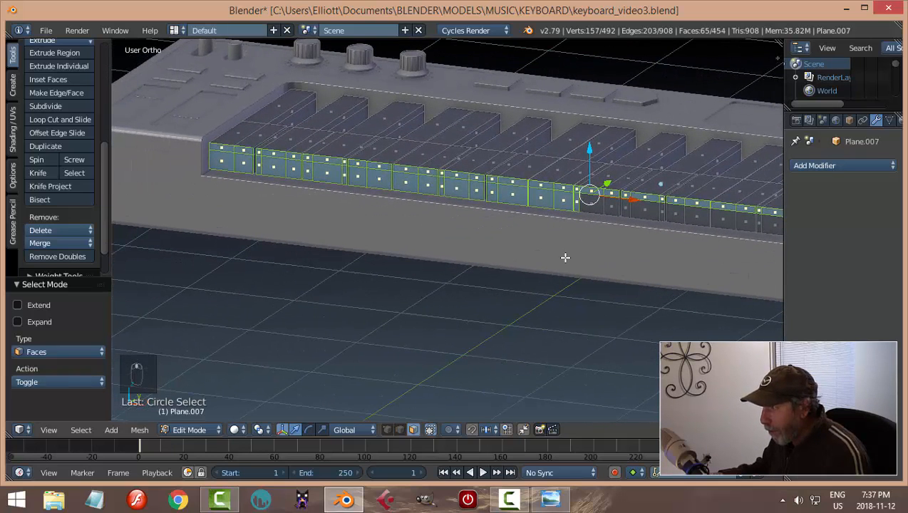
{"action": "key", "text": "c"}
{"action": "mouse_move", "coordinate": [604, 234]}
{"action": "middle_mouse_down"}
{"action": "mouse_move", "coordinate": [314, 188]}
{"action": "mouse_move", "coordinate": [229, 178]}
{"action": "mouse_move", "coordinate": [218, 187]}
{"action": "middle_mouse_up"}
Extrude the thin upper front faces of the white keys and move them about -0.043 along Y
{"action": "middle_click_drag", "start_coordinate": [357, 251], "coordinate": [448, 300]}
{"action": "scroll", "coordinate": [446, 293], "scroll_direction": "up", "scroll_amount": 2}
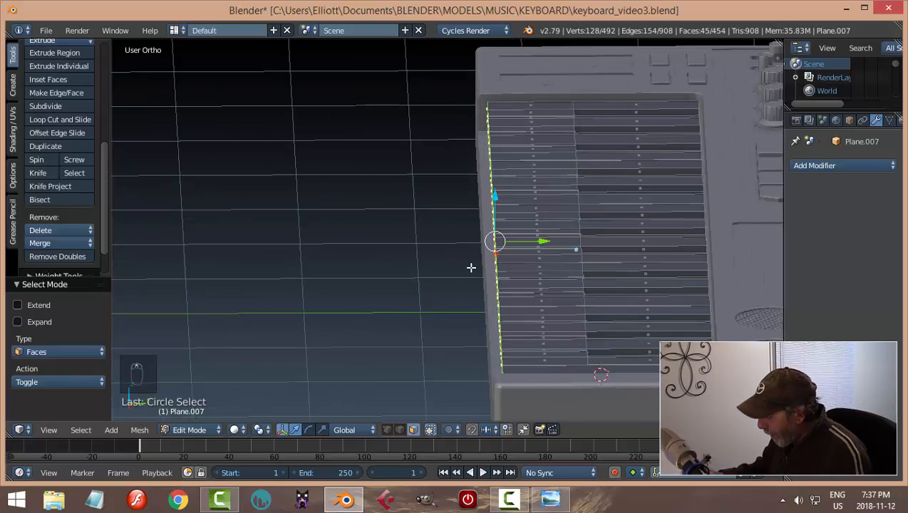
{"action": "key", "text": "KP_7"}
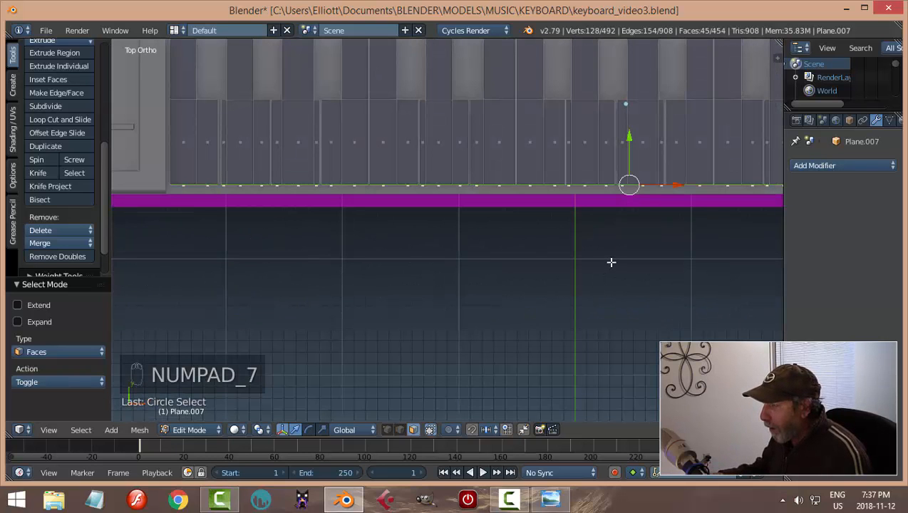
{"action": "key", "text": "z"}
{"action": "left_click", "coordinate": [668, 267]}
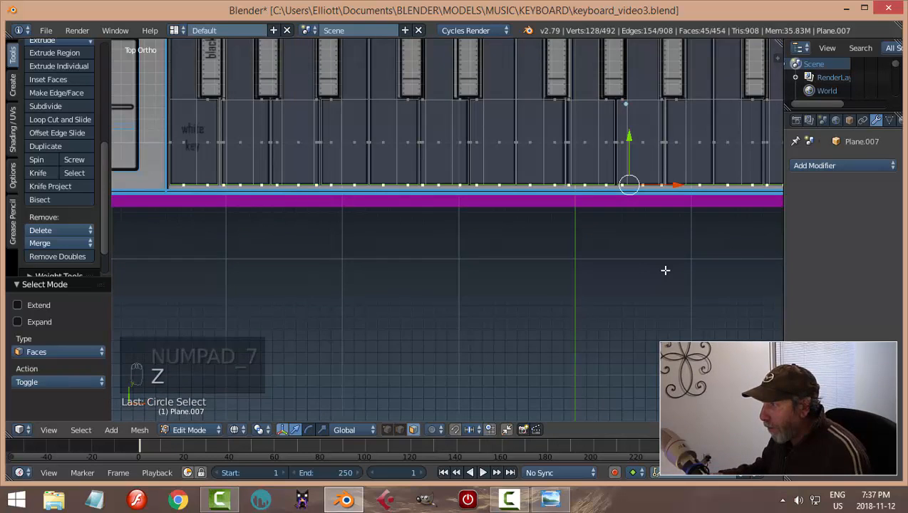
{"action": "middle_click_drag", "start_coordinate": [687, 274], "coordinate": [564, 269], "text": "shift"}
{"action": "scroll", "coordinate": [564, 269], "scroll_direction": "up", "scroll_amount": 1}
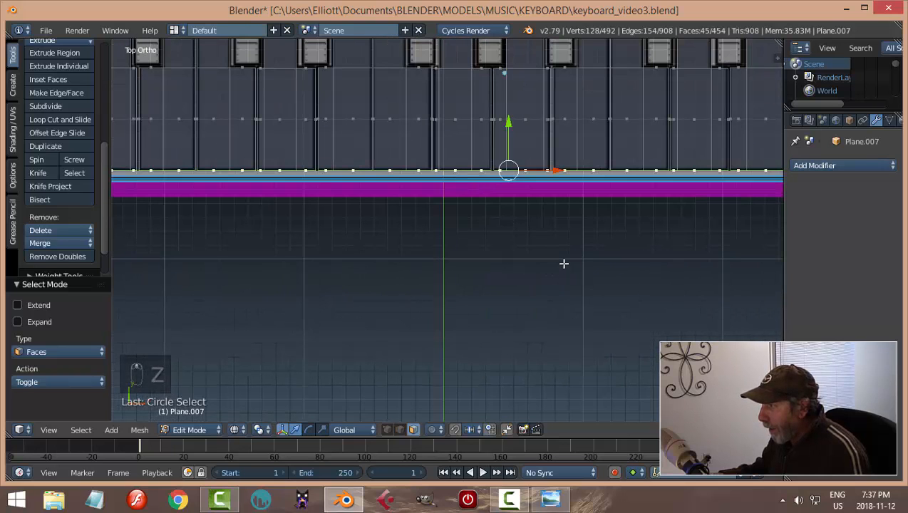
{"action": "key", "text": "e"}
{"action": "left_click_drag", "start_coordinate": [517, 122], "coordinate": [511, 127]}
Display the keys in solid shading, inspect the extruded front lip and clear the face selection
{"action": "middle_click_drag", "start_coordinate": [511, 285], "coordinate": [407, 172]}
{"action": "key", "text": "z"}
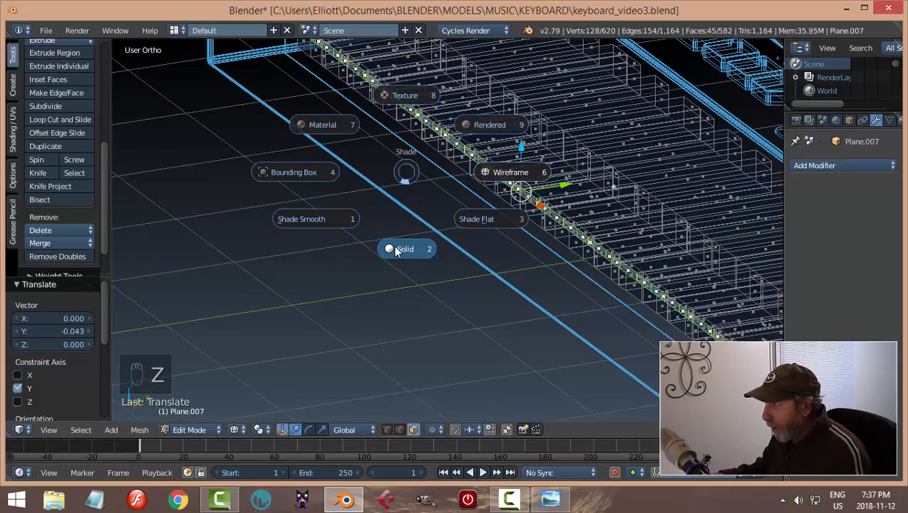
{"action": "left_click", "coordinate": [395, 251]}
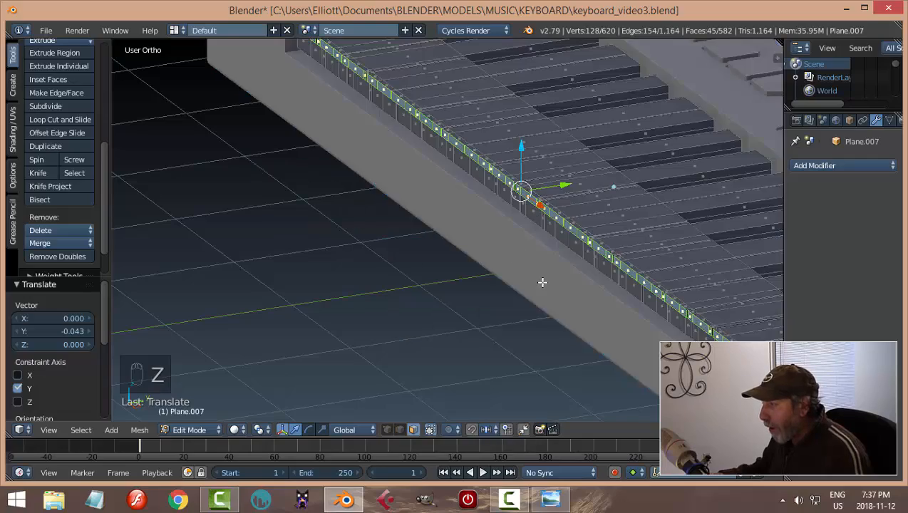
{"action": "middle_click_drag", "start_coordinate": [543, 282], "coordinate": [494, 291]}
{"action": "left_click_drag", "start_coordinate": [546, 205], "coordinate": [554, 228]}
{"action": "key", "text": "a"}
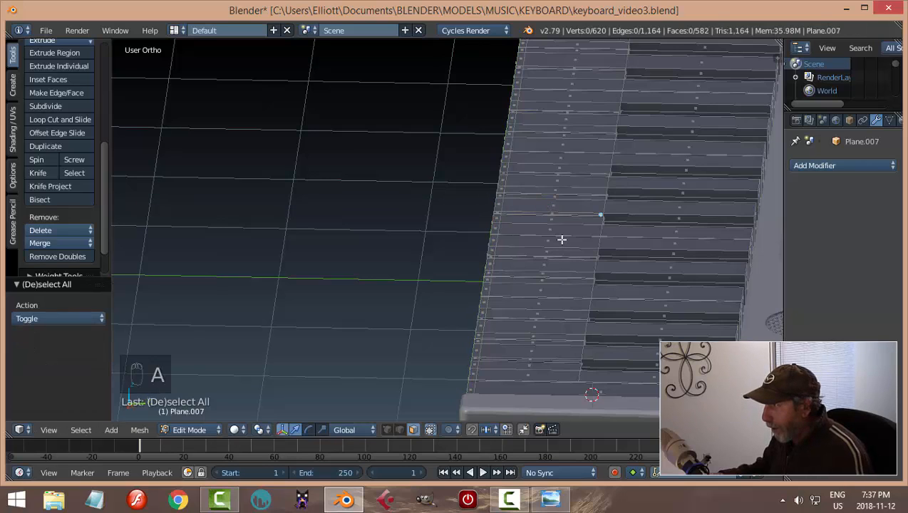
Return to Object Mode, clear the object selection and save the file
{"action": "key", "text": "Tab"}
{"action": "middle_click_drag", "start_coordinate": [453, 262], "coordinate": [575, 250]}
{"action": "key", "text": "a"}
{"action": "key", "text": "a"}
{"action": "key", "text": "ctrl+s"}
Add a Bevel modifier to the white keys with a width of 0.0100 and 2 segments
{"action": "right_click", "coordinate": [600, 178]}
{"action": "middle_click_drag", "start_coordinate": [692, 234], "coordinate": [618, 235], "text": "shift"}
{"action": "left_click", "coordinate": [798, 165]}
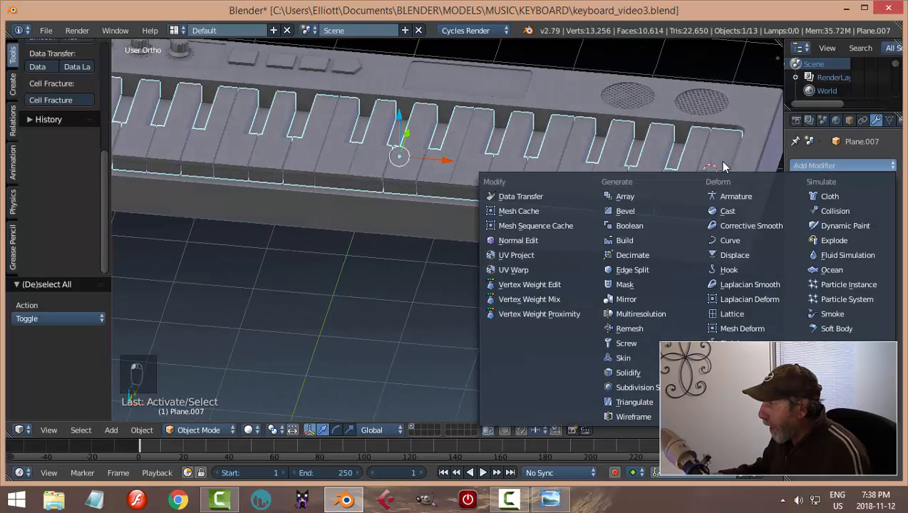
{"action": "left_click", "coordinate": [793, 168]}
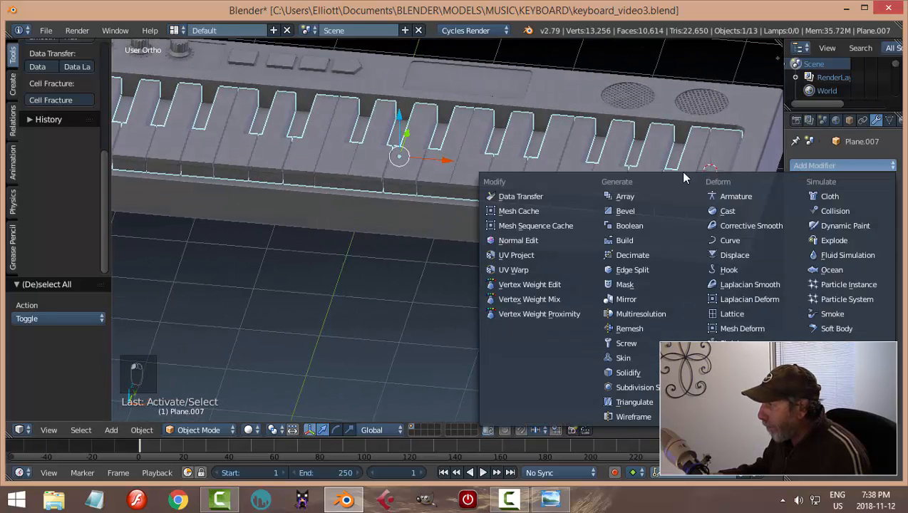
{"action": "left_click", "coordinate": [654, 214]}
{"action": "left_click", "coordinate": [833, 239]}
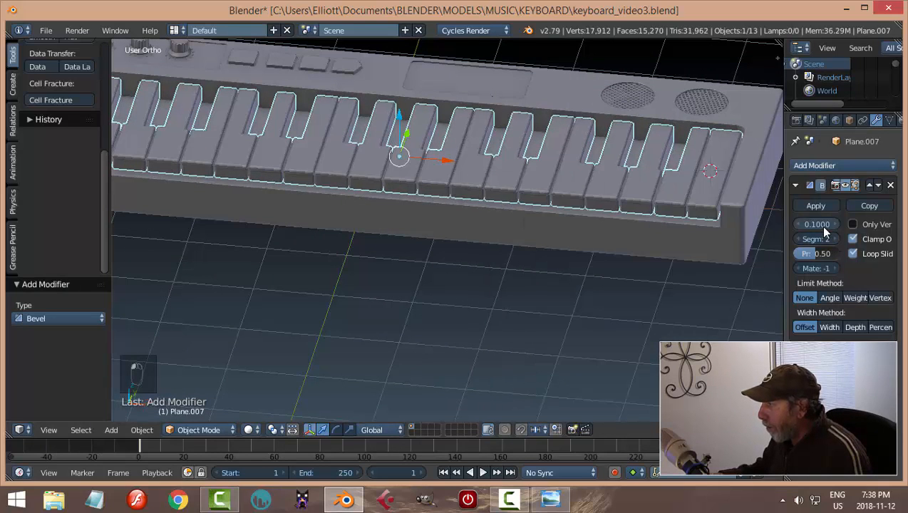
{"action": "left_click_drag", "start_coordinate": [825, 225], "coordinate": [816, 224]}
Deselect the white keys, inspect their bevelled edges along the keyboard and save the file, overwriting the existing one
{"action": "key", "text": "a"}
{"action": "middle_click_drag", "start_coordinate": [494, 231], "coordinate": [582, 149]}
{"action": "scroll", "coordinate": [526, 227], "scroll_direction": "up", "scroll_amount": 5}
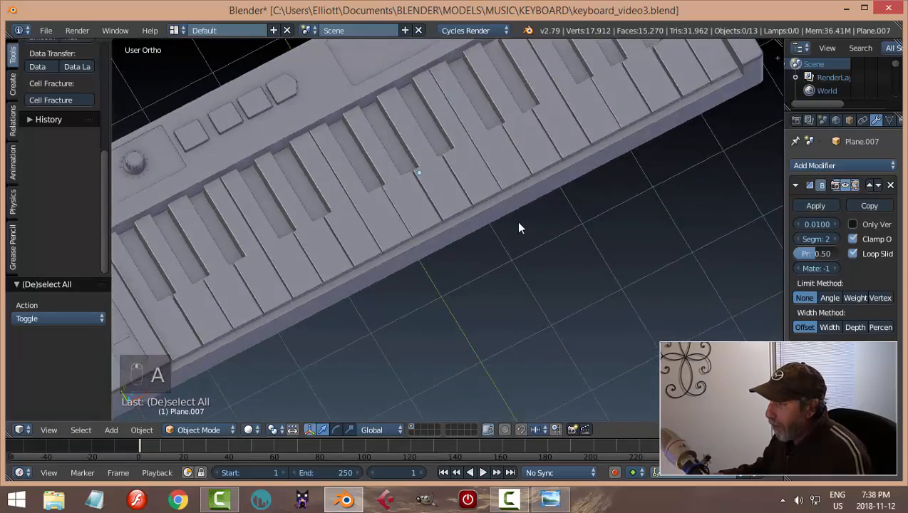
{"action": "scroll", "coordinate": [519, 228], "scroll_direction": "down", "scroll_amount": 5}
{"action": "middle_click_drag", "start_coordinate": [507, 217], "coordinate": [547, 224]}
{"action": "key", "text": "ctrl+s"}
{"action": "left_click", "coordinate": [527, 173]}
Add a mesh plane at the 3D cursor near the keyboard's end and raise it 0.244 along Z
{"action": "scroll", "coordinate": [550, 221], "scroll_direction": "up", "scroll_amount": 3}
{"action": "middle_click_drag", "start_coordinate": [616, 307], "coordinate": [558, 197], "text": "shift"}
{"action": "key", "text": "shift+a"}
{"action": "mouse_move", "coordinate": [562, 194]}
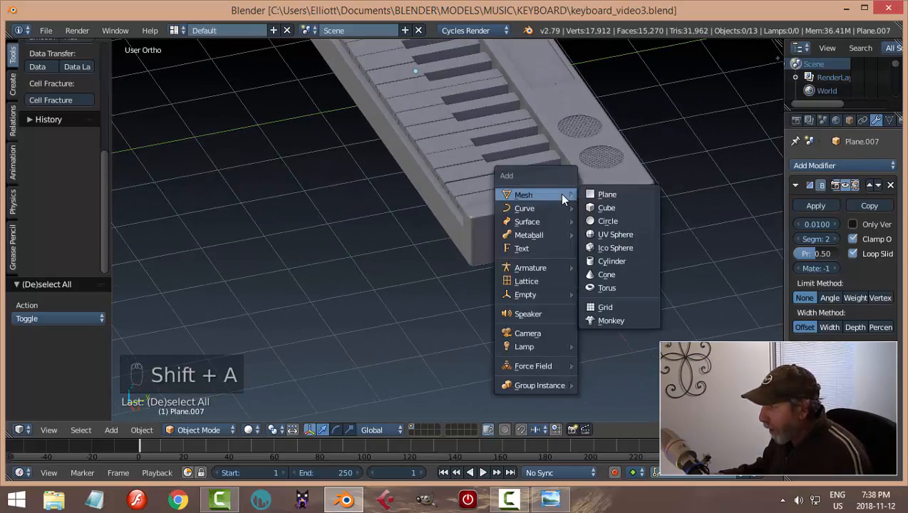
{"action": "left_click", "coordinate": [605, 194]}
{"action": "key", "text": "g"}
{"action": "key", "text": "z"}
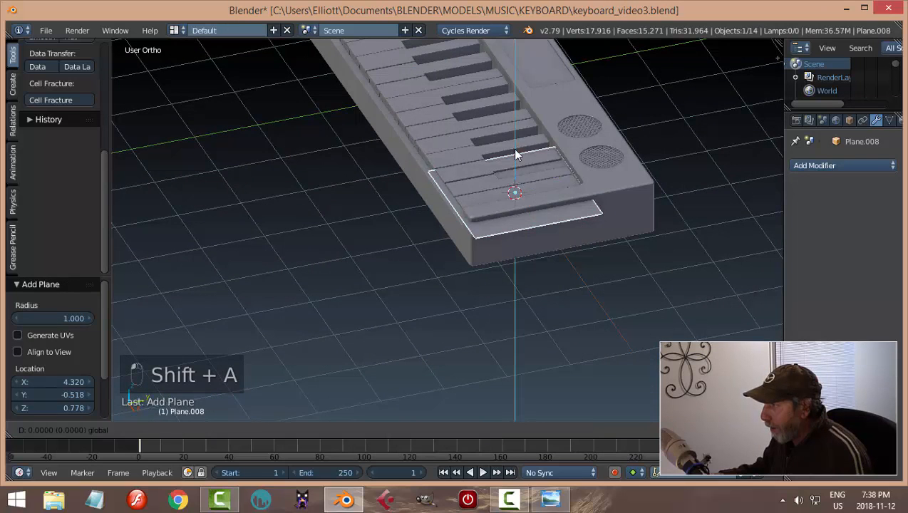
{"action": "left_click", "coordinate": [542, 163]}
In top view with wireframe shading, move the plane's face about -0.511 in X and 0.419 in Y over the last black-key slots
{"action": "middle_click_drag", "start_coordinate": [542, 163], "coordinate": [630, 211]}
{"action": "key", "text": "KP_7"}
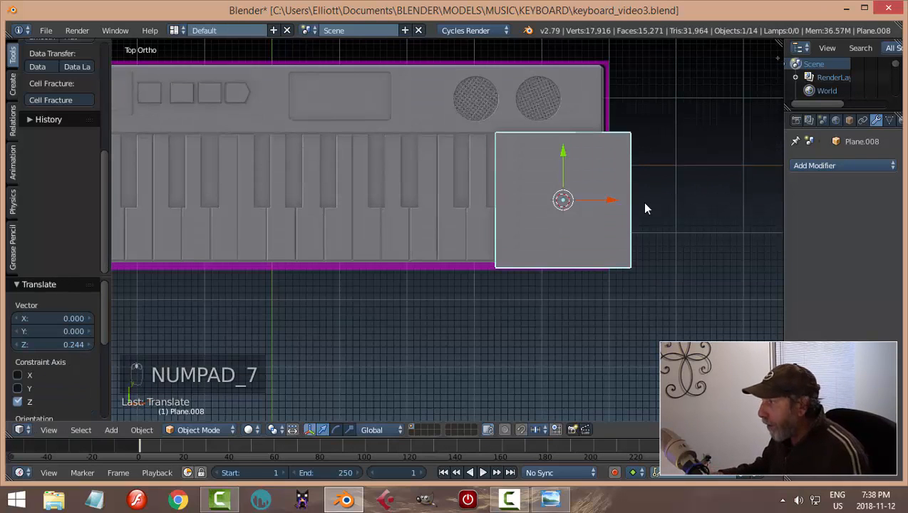
{"action": "key", "text": "Tab"}
{"action": "key", "text": "Tab"}
{"action": "left_click", "coordinate": [751, 221]}
{"action": "scroll", "coordinate": [706, 228], "scroll_direction": "up", "scroll_amount": 3}
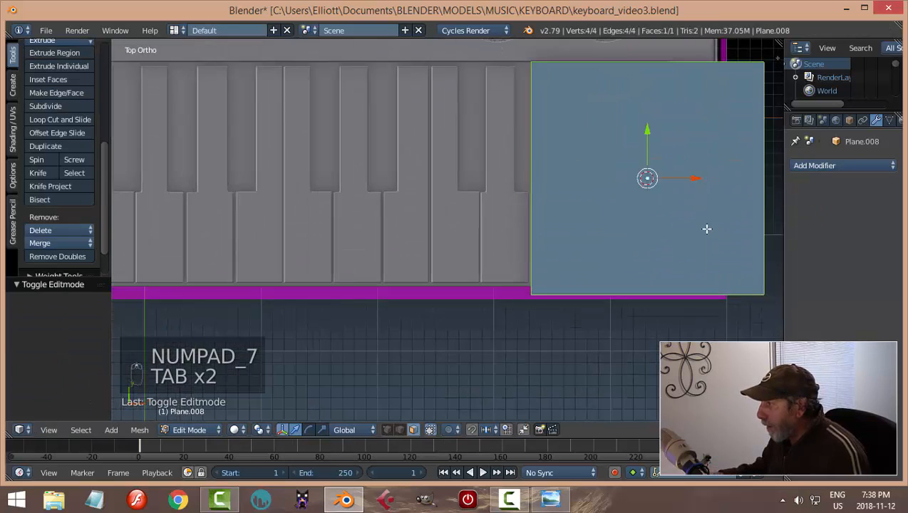
{"action": "middle_click_drag", "start_coordinate": [716, 227], "coordinate": [523, 209], "text": "shift"}
{"action": "key", "text": "z"}
{"action": "left_click", "coordinate": [641, 207]}
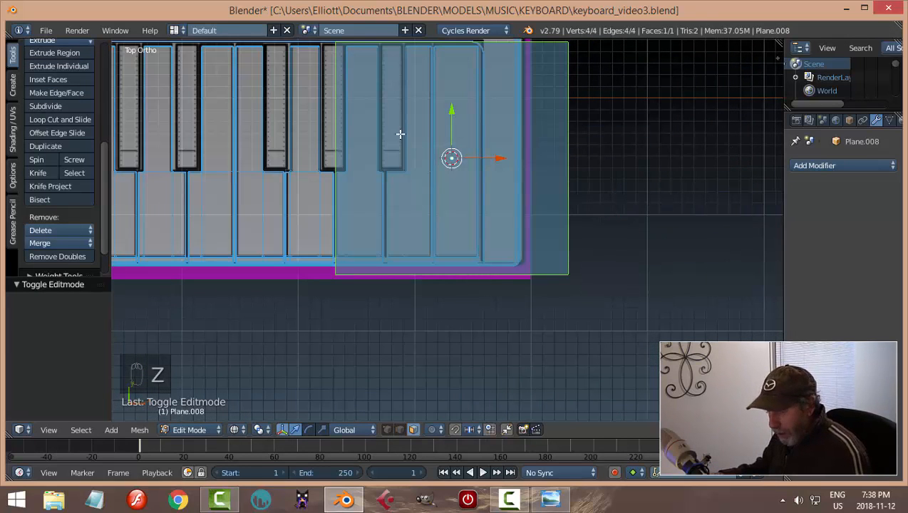
{"action": "key", "text": "g"}
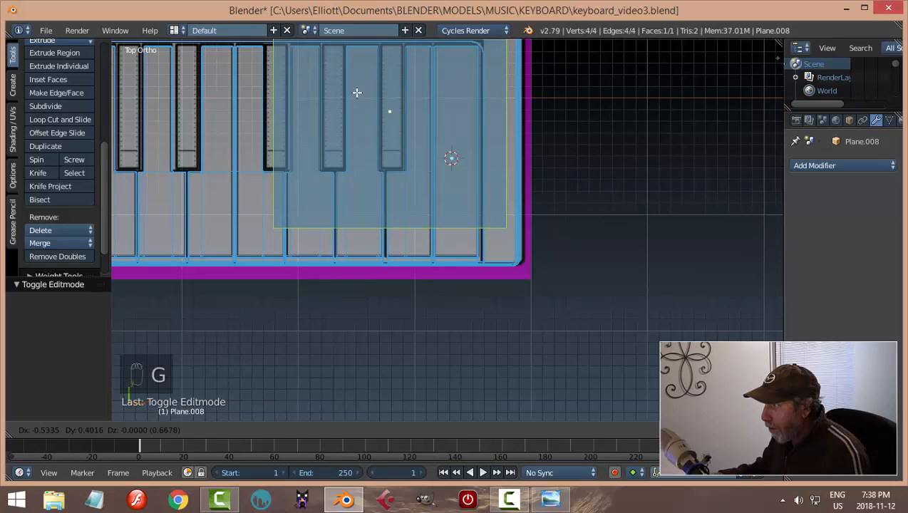
{"action": "left_click", "coordinate": [360, 93]}
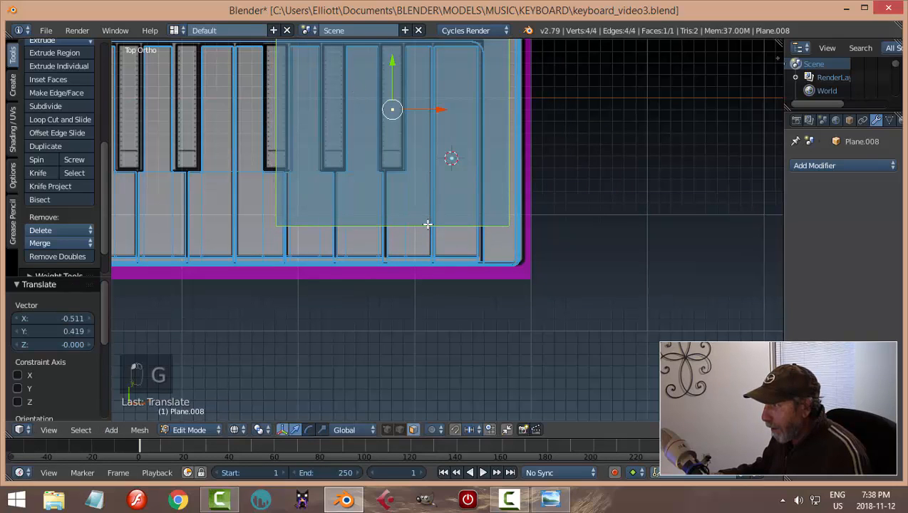
In edge select mode, move the plane's two side edges along X to match the width of the last black key
{"action": "key", "text": "a"}
{"action": "key", "text": "ctrl+Tab"}
{"action": "left_click", "coordinate": [474, 213]}
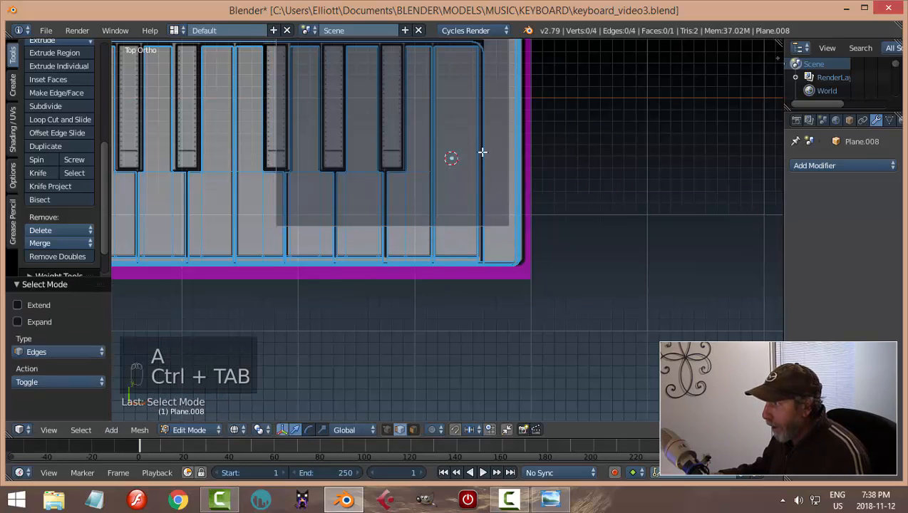
{"action": "left_click_drag", "start_coordinate": [557, 110], "coordinate": [450, 130]}
{"action": "scroll", "coordinate": [432, 240], "scroll_direction": "up", "scroll_amount": 3}
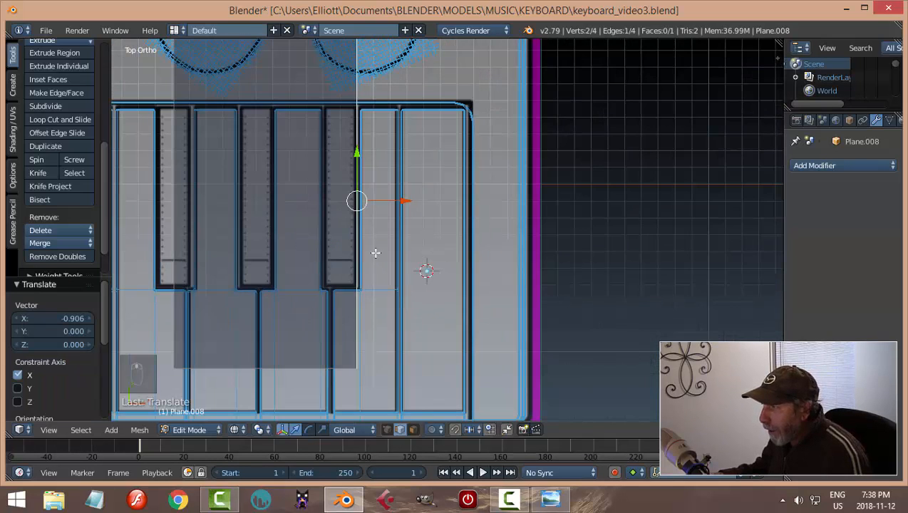
{"action": "right_click", "coordinate": [168, 201]}
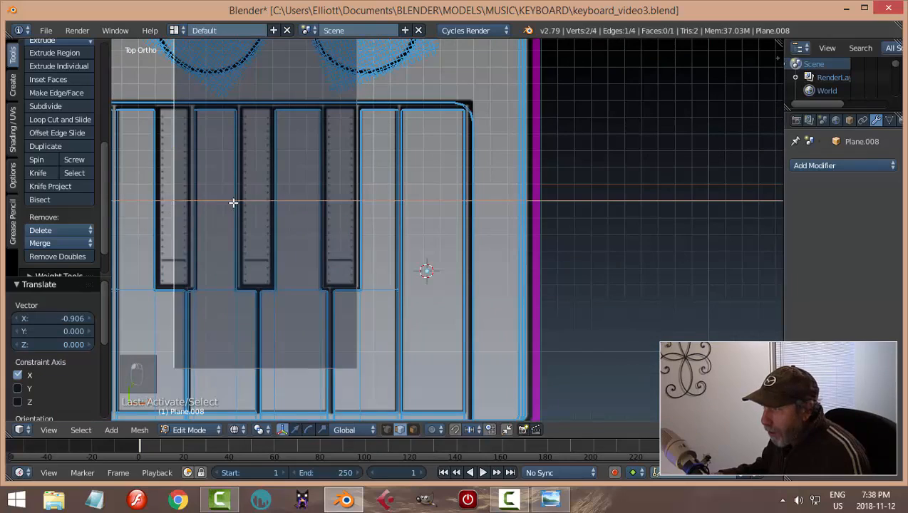
{"action": "key", "text": "g"}
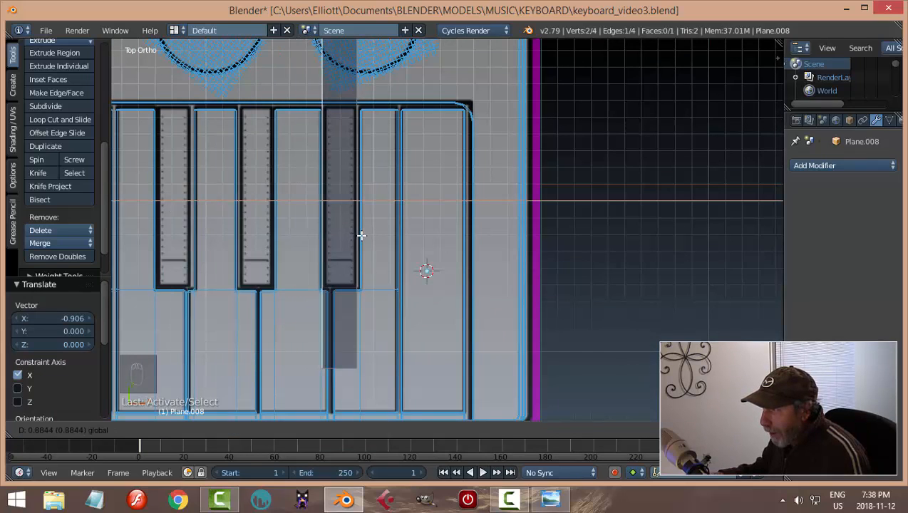
{"action": "left_click", "coordinate": [361, 235]}
Move the plane's front edge 0.482 and its rear edge -0.458 along Y to match the black key's length
{"action": "right_click", "coordinate": [353, 328]}
{"action": "left_click_drag", "start_coordinate": [342, 323], "coordinate": [341, 245]}
{"action": "middle_click_drag", "start_coordinate": [426, 209], "coordinate": [413, 353], "text": "shift"}
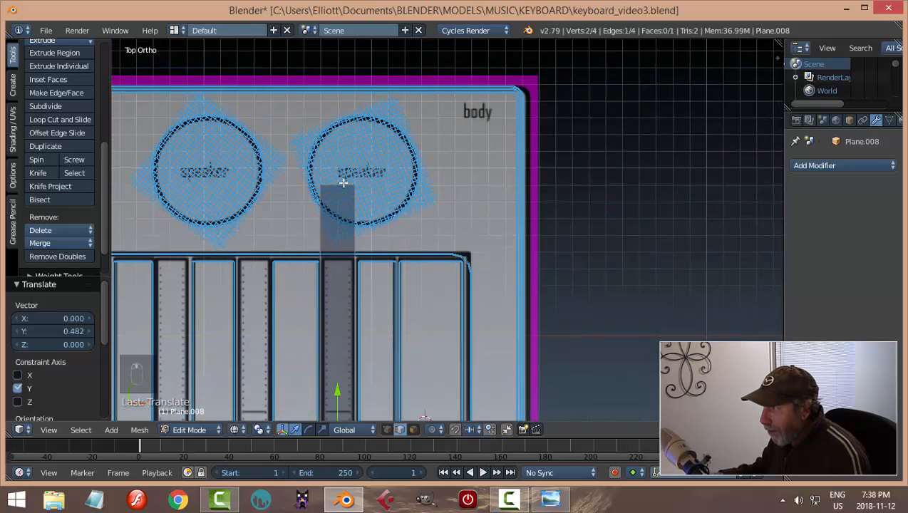
{"action": "left_click_drag", "start_coordinate": [337, 156], "coordinate": [341, 169]}
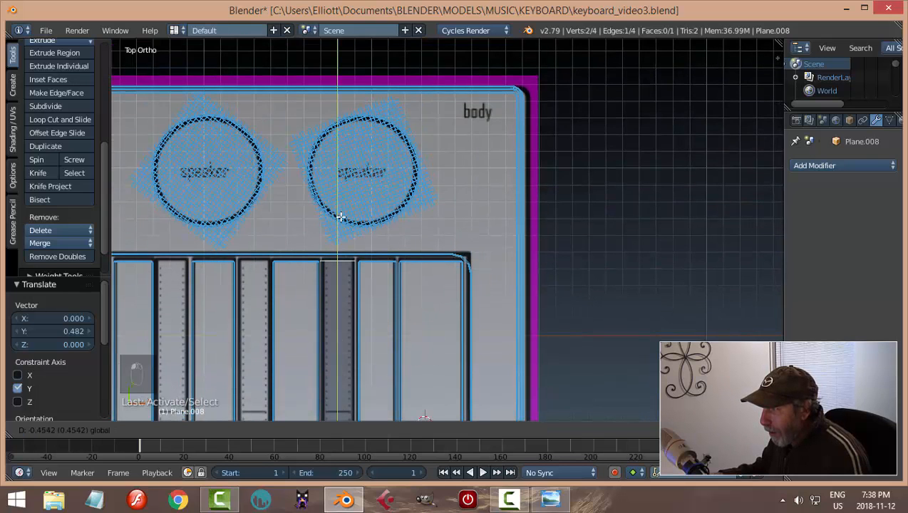
{"action": "left_click_drag", "start_coordinate": [342, 217], "coordinate": [342, 218]}
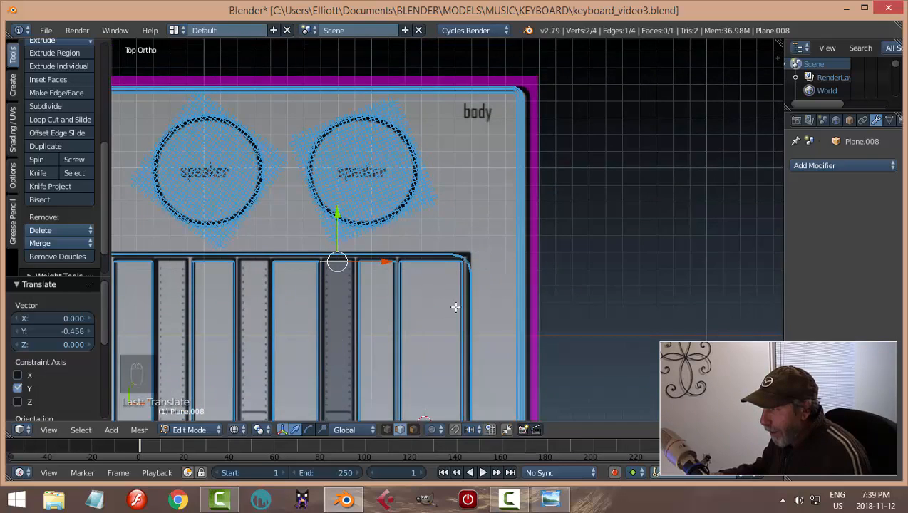
Extrude the whole black-key face 0.128 upward along Z and clear the selection
{"action": "middle_click_drag", "start_coordinate": [454, 307], "coordinate": [547, 330]}
{"action": "key", "text": "a"}
{"action": "key", "text": "a"}
{"action": "key", "text": "e"}
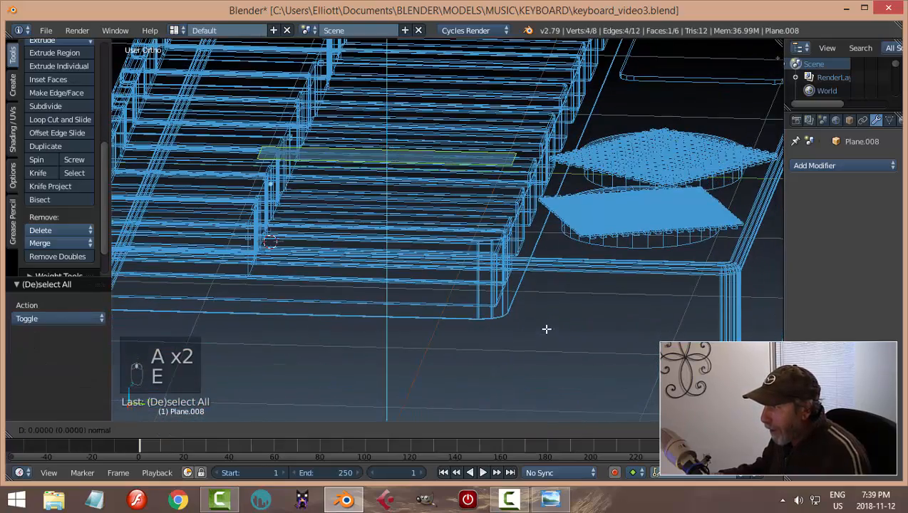
{"action": "left_click", "coordinate": [511, 300]}
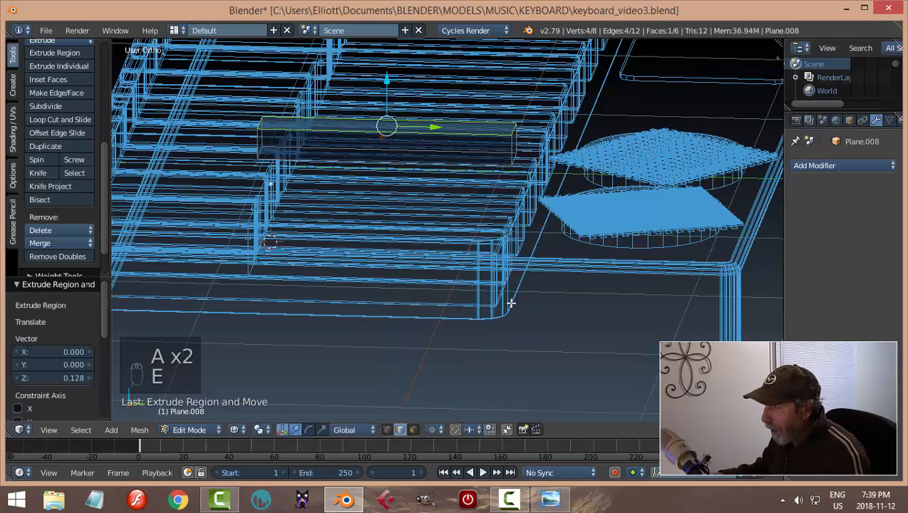
{"action": "key", "text": "a"}
Return to solid shading and Object Mode, set the black key's origin to its geometry and lower it into its slot
{"action": "mouse_move", "coordinate": [511, 300]}
{"action": "middle_mouse_down"}
{"action": "mouse_move", "coordinate": [445, 238]}
{"action": "mouse_move", "coordinate": [481, 233]}
{"action": "middle_mouse_up"}
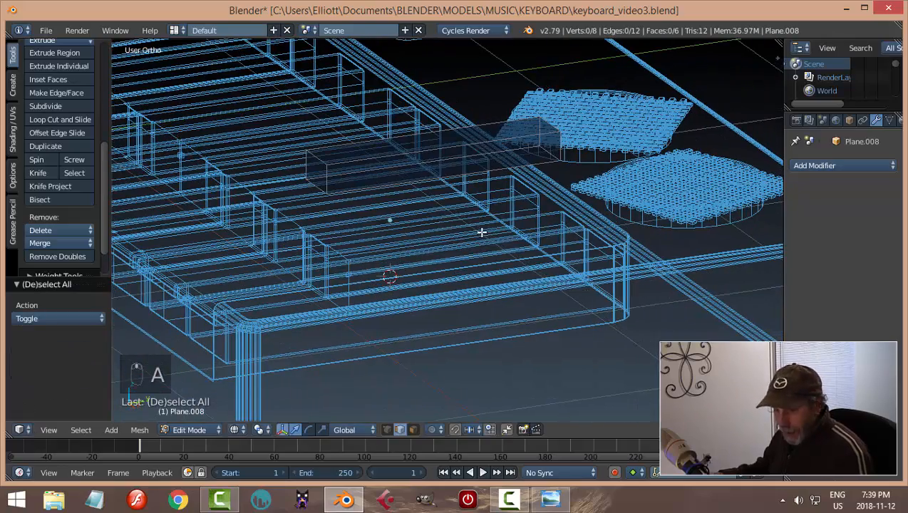
{"action": "key", "text": "z"}
{"action": "left_click", "coordinate": [460, 325]}
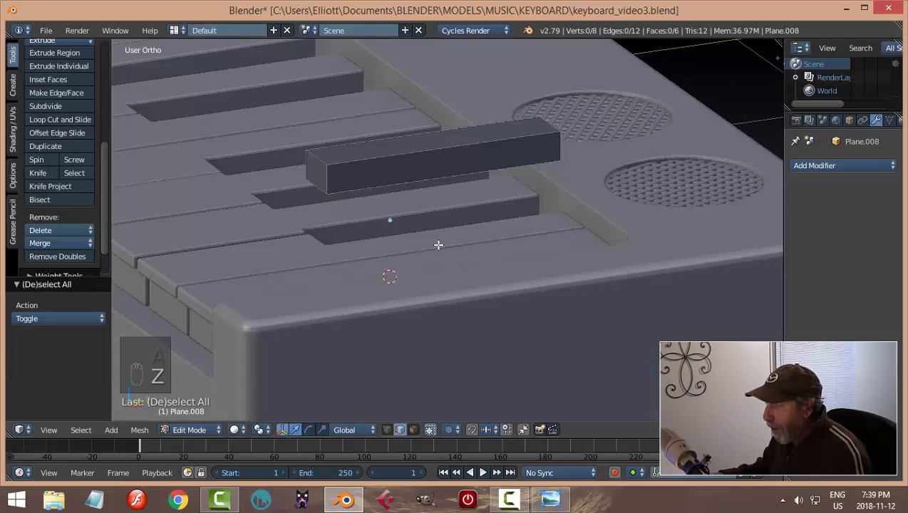
{"action": "key", "text": "Tab"}
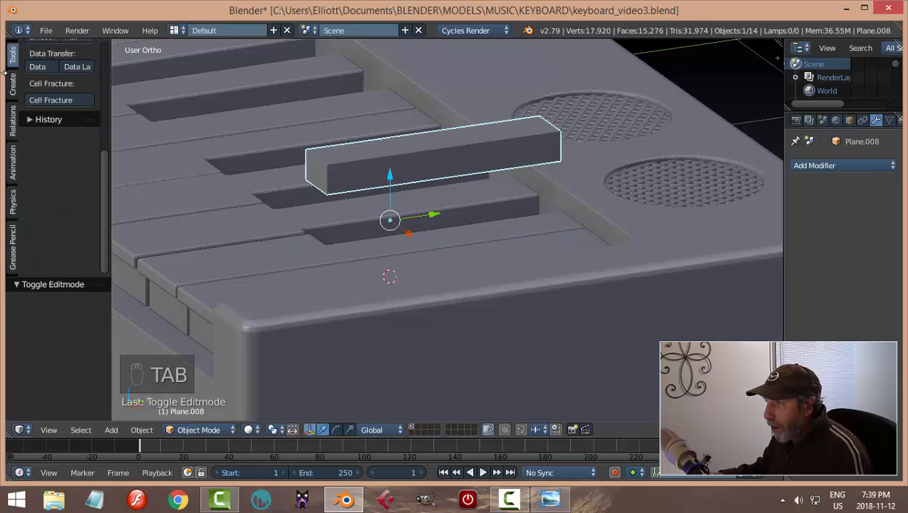
{"action": "scroll", "coordinate": [78, 150], "scroll_direction": "up", "scroll_amount": 3}
{"action": "left_click", "coordinate": [46, 86]}
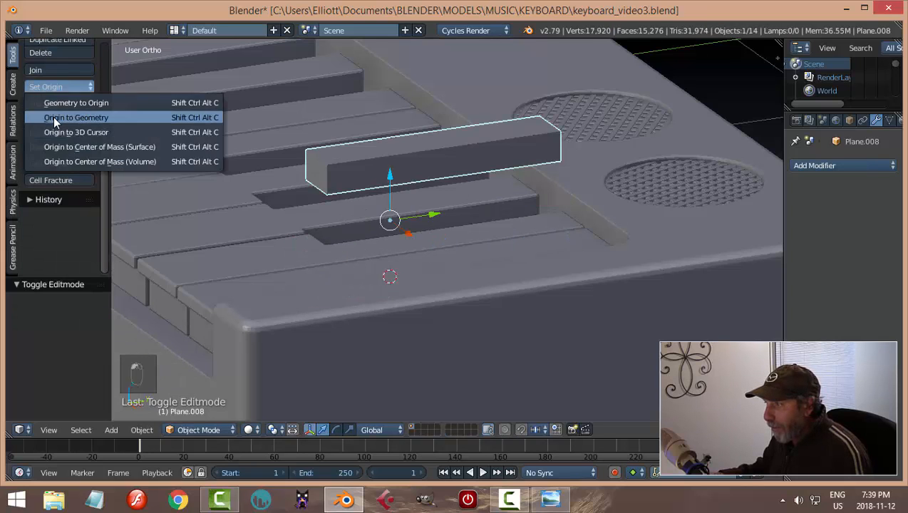
{"action": "left_click", "coordinate": [52, 116]}
{"action": "left_click_drag", "start_coordinate": [433, 112], "coordinate": [435, 172]}
{"action": "scroll", "coordinate": [387, 199], "scroll_direction": "up", "scroll_amount": 2}
{"action": "middle_click_drag", "start_coordinate": [428, 172], "coordinate": [428, 193]}
Move the black key's upper front edge 0.096 along Y to slope its front, then return to Object Mode
{"action": "key", "text": "Tab"}
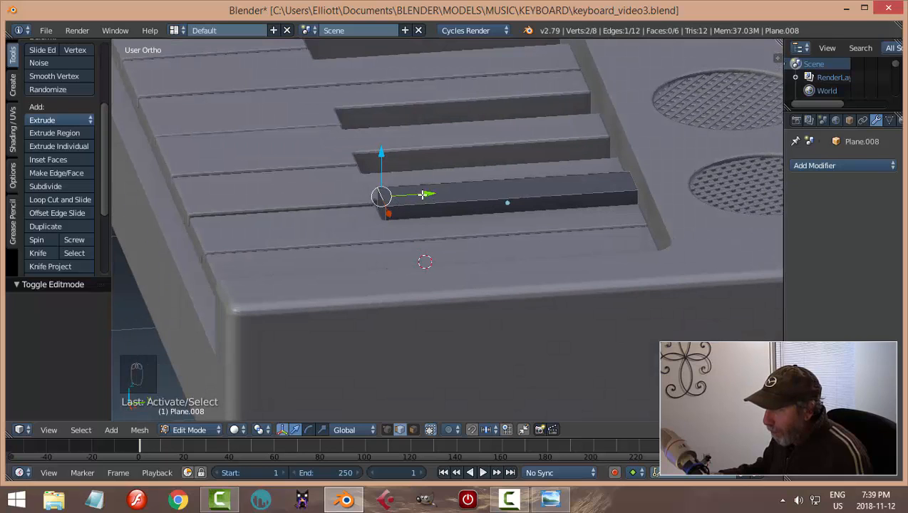
{"action": "left_click_drag", "start_coordinate": [426, 194], "coordinate": [460, 200]}
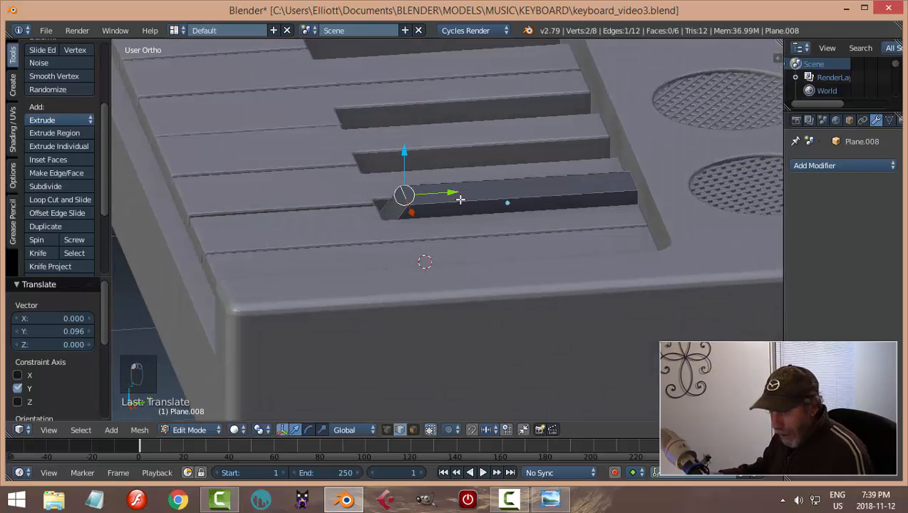
{"action": "key", "text": "a"}
{"action": "key", "text": "Tab"}
Add a Bevel modifier to the black key with 2 segments and a width of 0.0080, keeping flat shading
{"action": "middle_click_drag", "start_coordinate": [450, 185], "coordinate": [467, 175]}
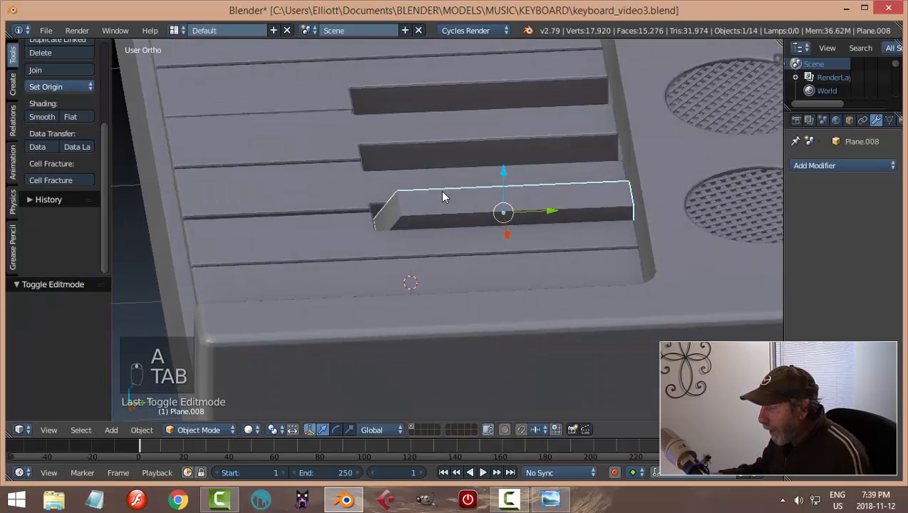
{"action": "left_click", "coordinate": [812, 166]}
{"action": "left_click", "coordinate": [637, 212]}
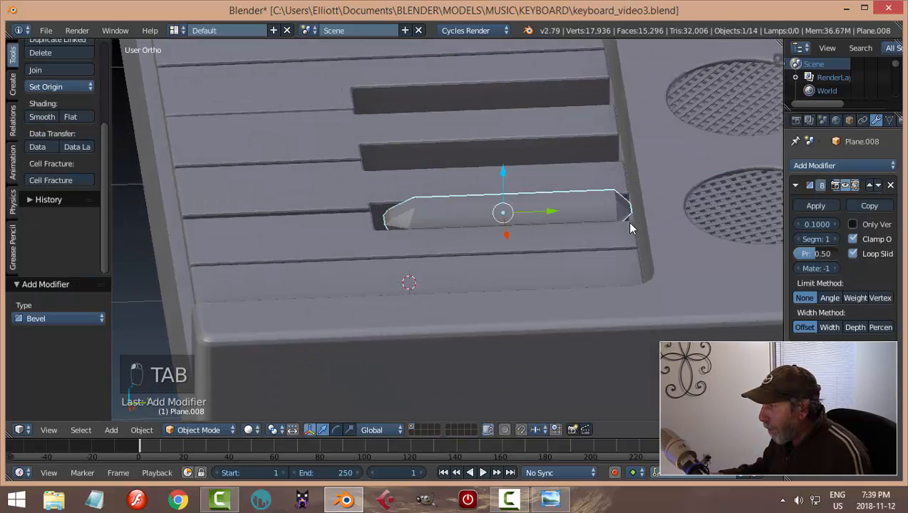
{"action": "left_click", "coordinate": [834, 238]}
{"action": "left_click_drag", "start_coordinate": [817, 225], "coordinate": [806, 225]}
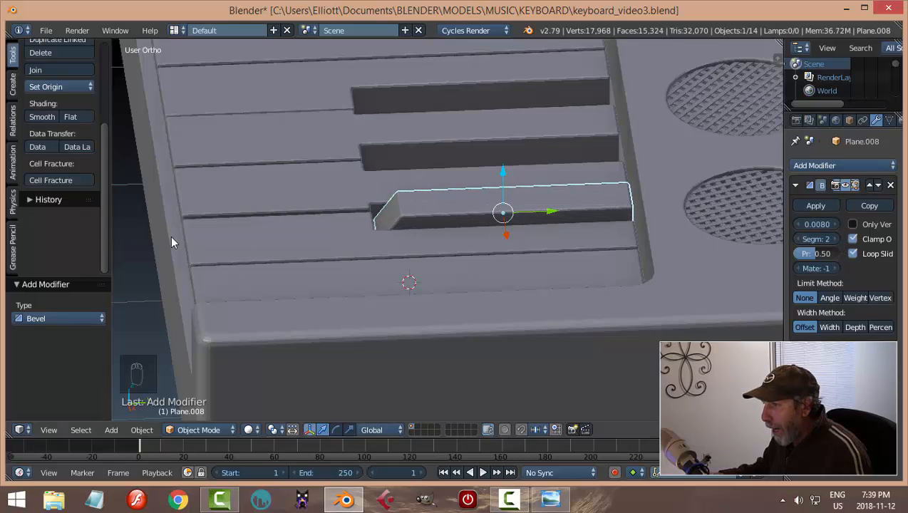
{"action": "left_click", "coordinate": [42, 117]}
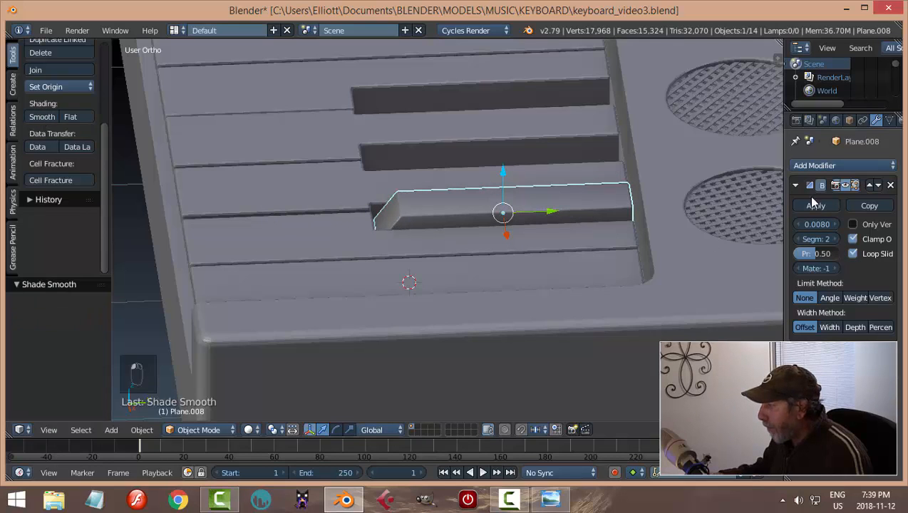
{"action": "left_click", "coordinate": [70, 117]}
Raise the black key 0.041 along Z and inspect how it sits between the white keys
{"action": "key", "text": "a"}
{"action": "scroll", "coordinate": [246, 218], "scroll_direction": "down", "scroll_amount": 5}
{"action": "middle_click_drag", "start_coordinate": [238, 223], "coordinate": [480, 238]}
{"action": "right_click", "coordinate": [455, 194]}
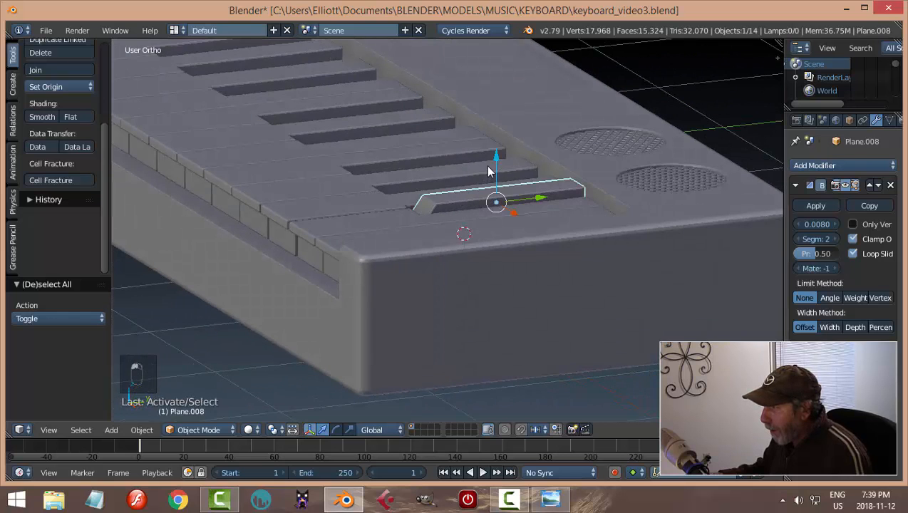
{"action": "left_click_drag", "start_coordinate": [495, 161], "coordinate": [496, 149]}
{"action": "middle_click_drag", "start_coordinate": [467, 210], "coordinate": [450, 305]}
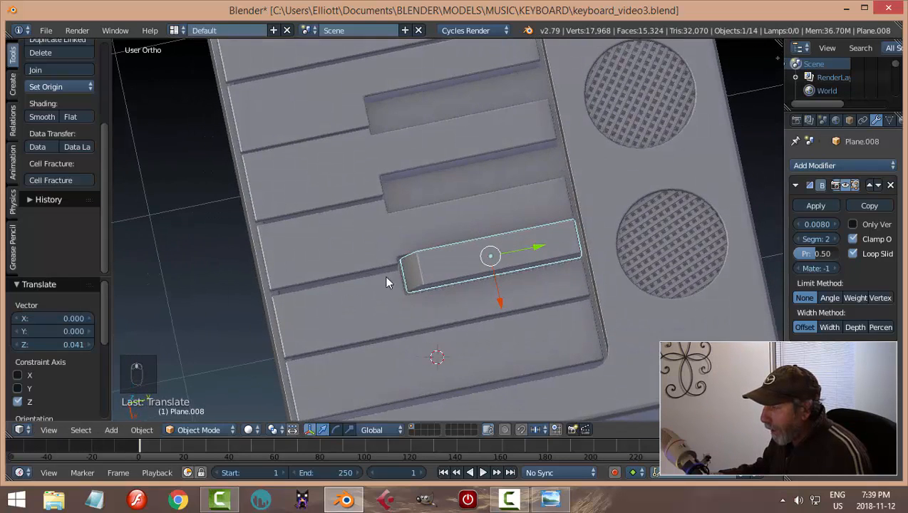
{"action": "key", "text": "a"}
{"action": "middle_click_drag", "start_coordinate": [371, 314], "coordinate": [606, 246]}
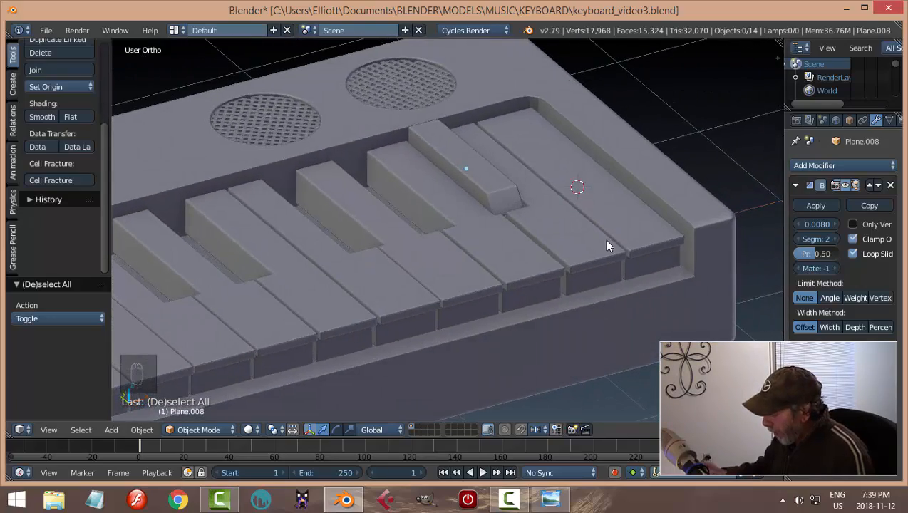
In top view, duplicate the black key twice along X, first by -0.504, filling the remaining slots of the rightmost group of three
{"action": "key", "text": "KP_7"}
{"action": "scroll", "coordinate": [604, 238], "scroll_direction": "down", "scroll_amount": 4}
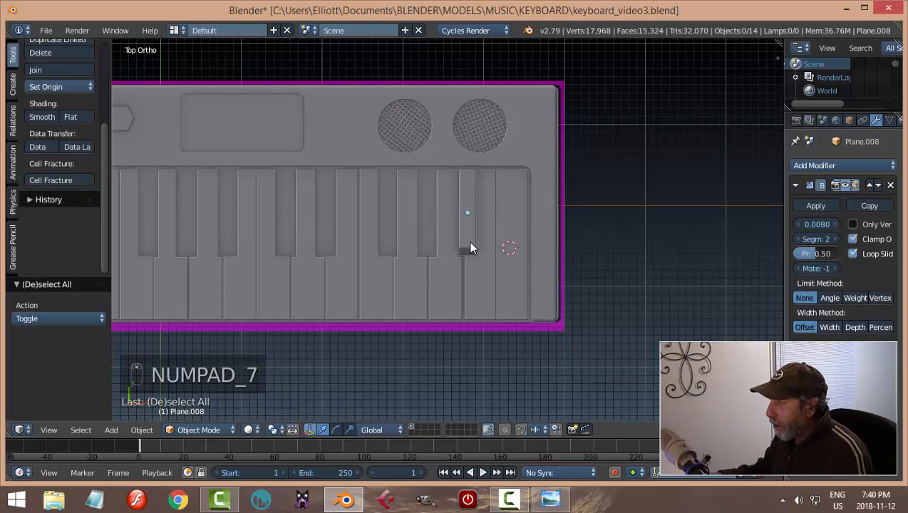
{"action": "key", "text": "shift+d"}
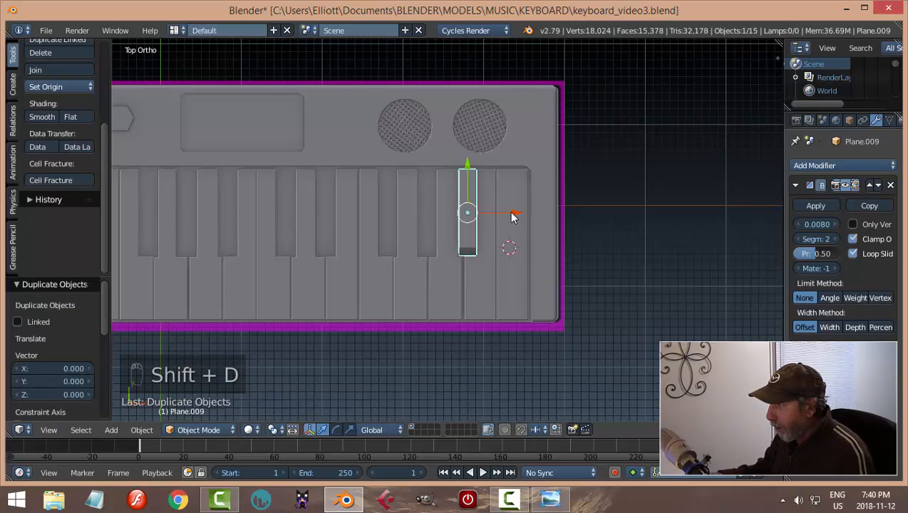
{"action": "key", "text": "x"}
{"action": "left_click", "coordinate": [472, 218]}
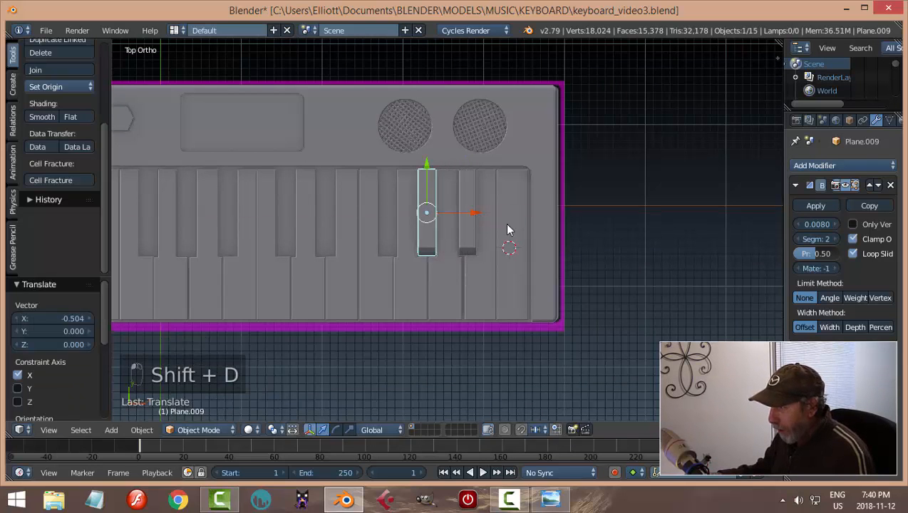
{"action": "key", "text": "shift+d"}
{"action": "key", "text": "x"}
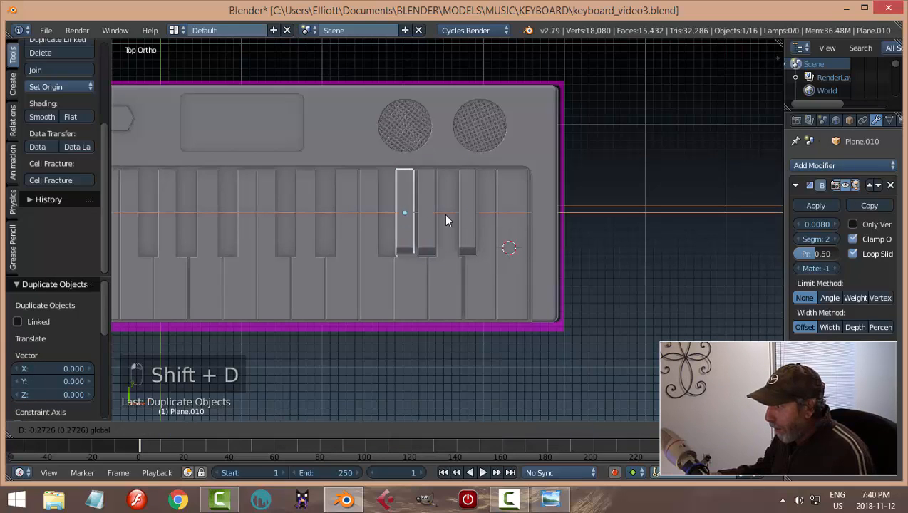
{"action": "left_click", "coordinate": [437, 219]}
Duplicate the last black key along X by -0.760 and that copy again by about -0.49, filling the adjacent group of two slots
{"action": "key", "text": "shift+d"}
{"action": "key", "text": "x"}
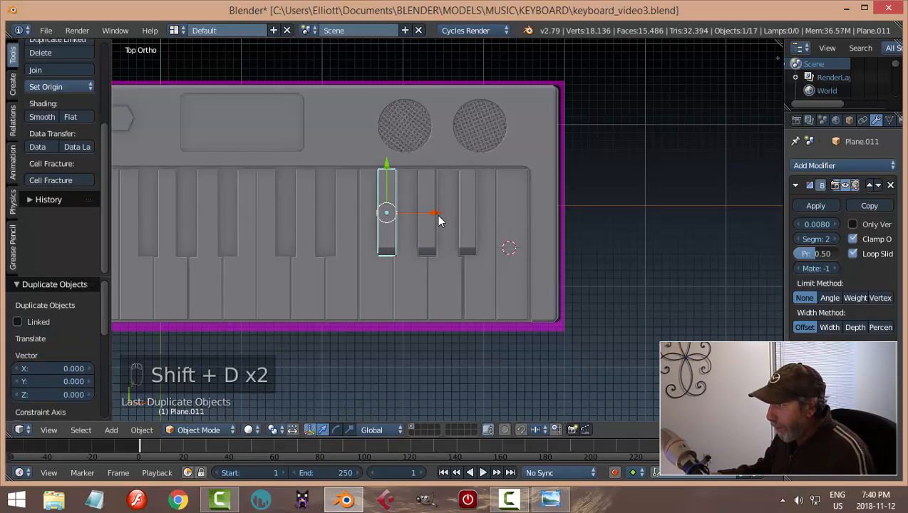
{"action": "left_click", "coordinate": [375, 216]}
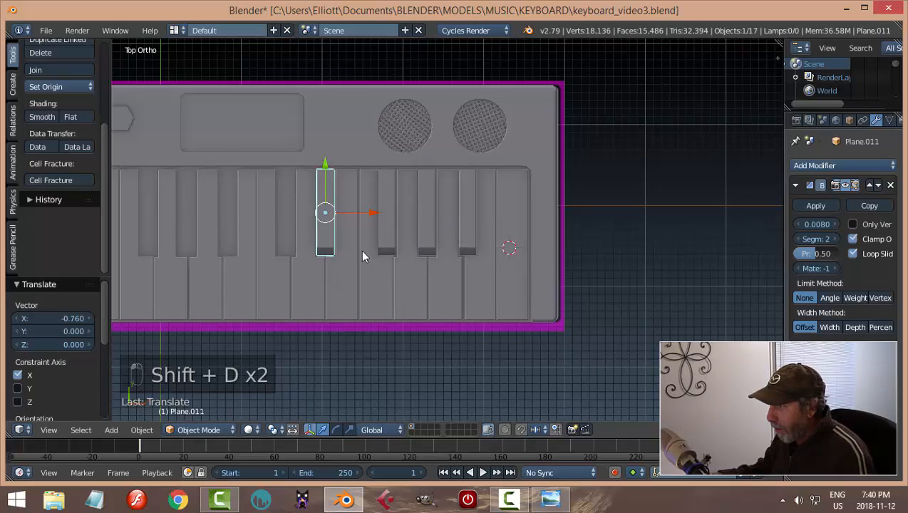
{"action": "middle_click_drag", "start_coordinate": [361, 249], "coordinate": [436, 245], "text": "shift"}
{"action": "key", "text": "shift+d"}
{"action": "key", "text": "x"}
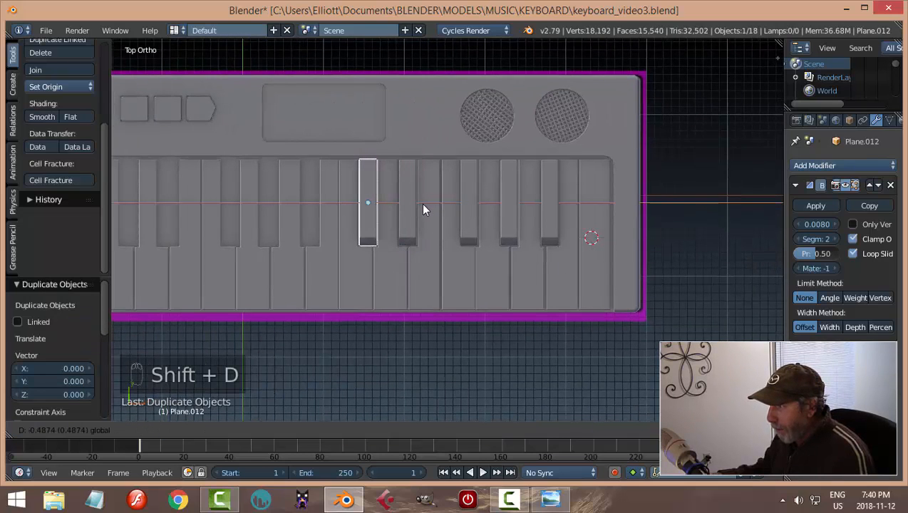
{"action": "left_click", "coordinate": [420, 204]}
Fill the middle group of three slots with successive black key duplicates along X, offset by -0.719, about -0.53 and -0.463
{"action": "key", "text": "shift+d"}
{"action": "key", "text": "x"}
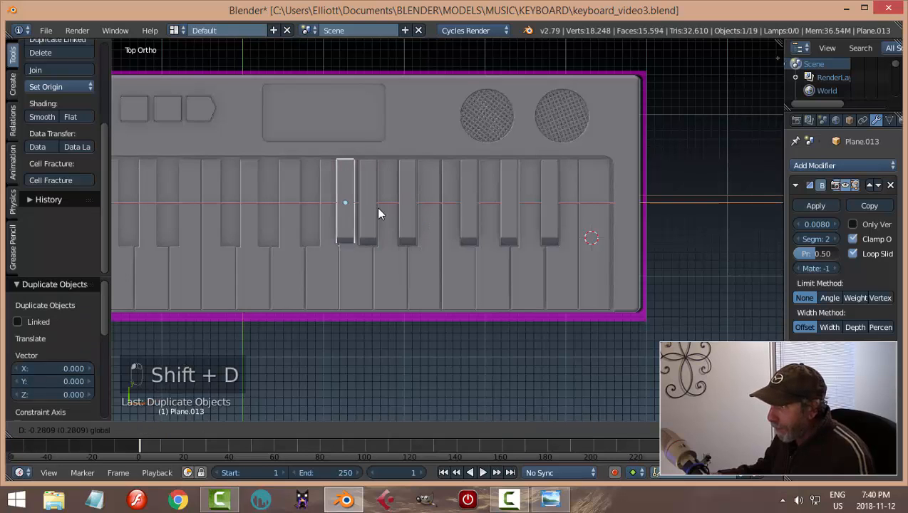
{"action": "left_click", "coordinate": [356, 210]}
{"action": "middle_click_drag", "start_coordinate": [320, 254], "coordinate": [489, 273], "text": "shift"}
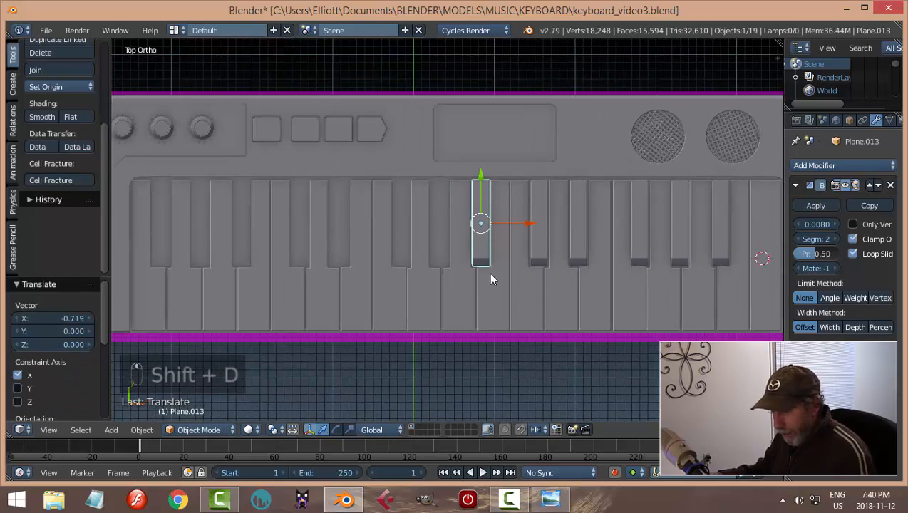
{"action": "key", "text": "shift+d"}
{"action": "key", "text": "x"}
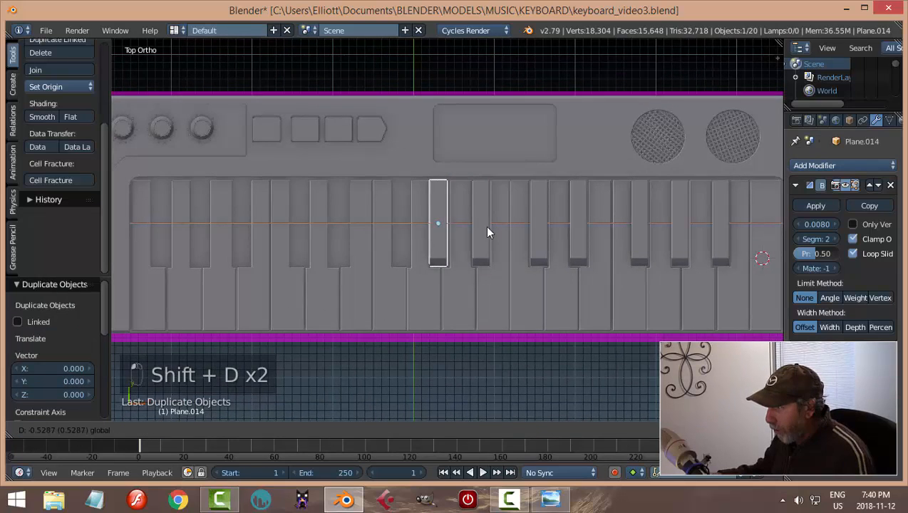
{"action": "left_click", "coordinate": [489, 231]}
{"action": "key", "text": "shift+d"}
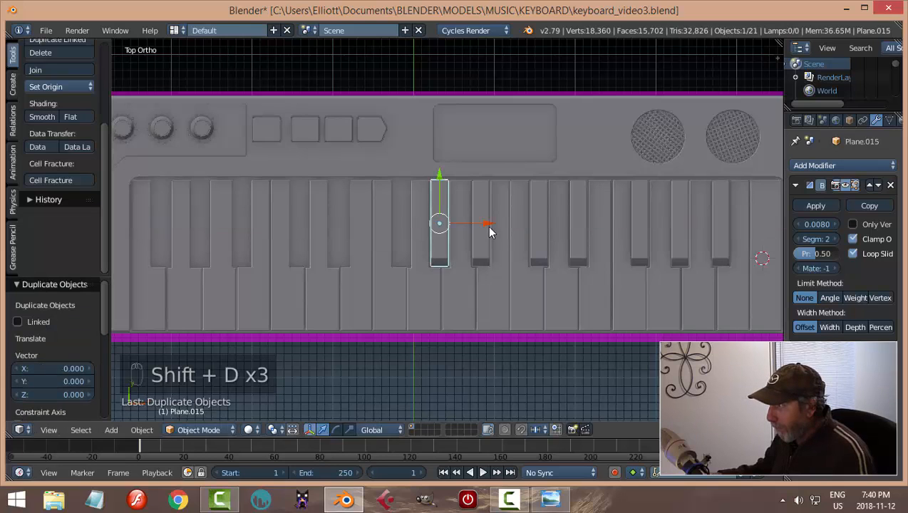
{"action": "key", "text": "x"}
{"action": "left_click", "coordinate": [451, 230]}
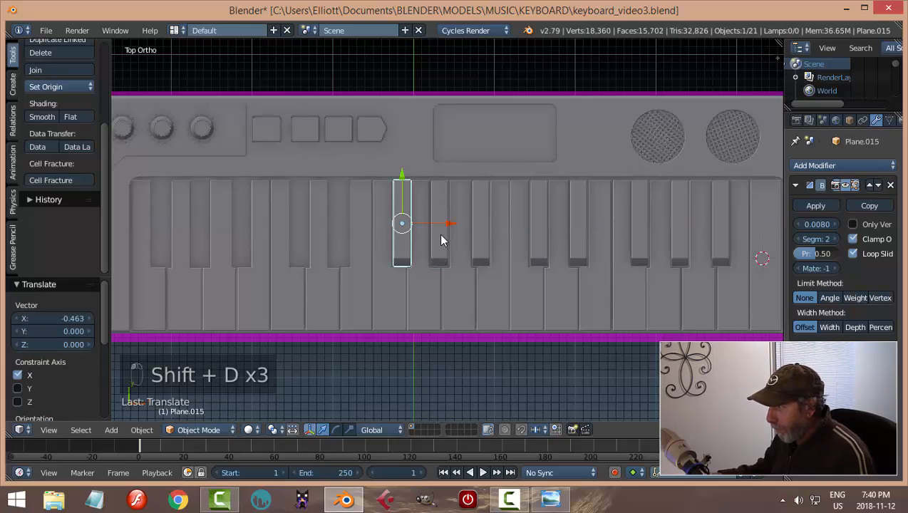
Duplicate the black key along X by -0.777 and -0.496 into the next group of two slots, then nudge the second copy 0.011 along X
{"action": "key", "text": "shift+d"}
{"action": "key", "text": "x"}
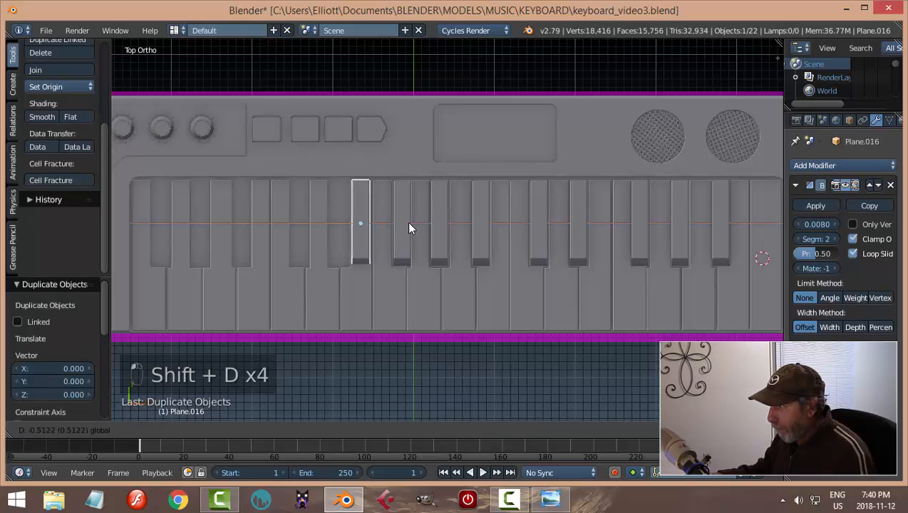
{"action": "left_click", "coordinate": [389, 223]}
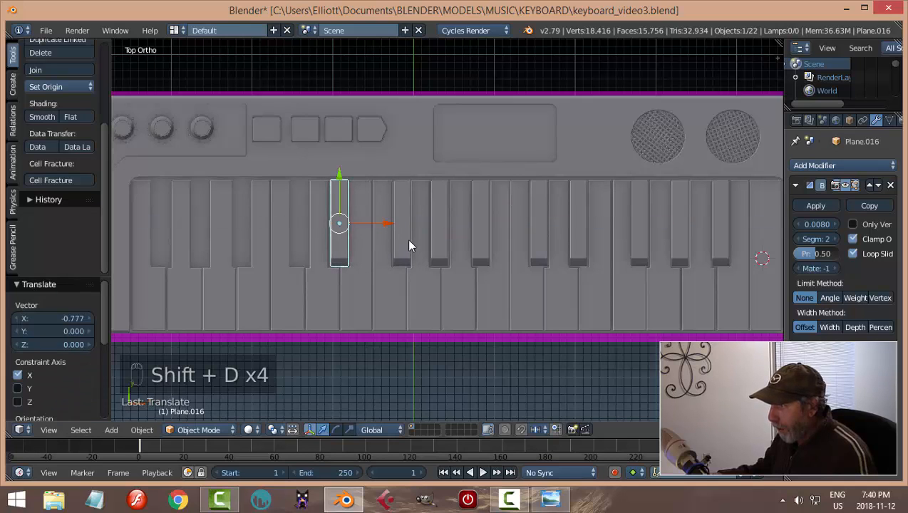
{"action": "key", "text": "shift+d"}
{"action": "key", "text": "x"}
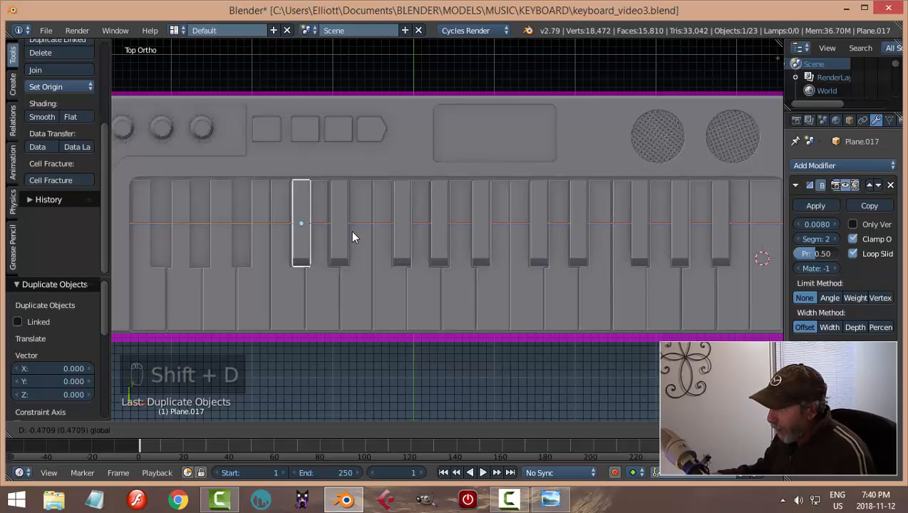
{"action": "left_click", "coordinate": [349, 230]}
{"action": "middle_click_drag", "start_coordinate": [341, 257], "coordinate": [409, 281], "text": "shift"}
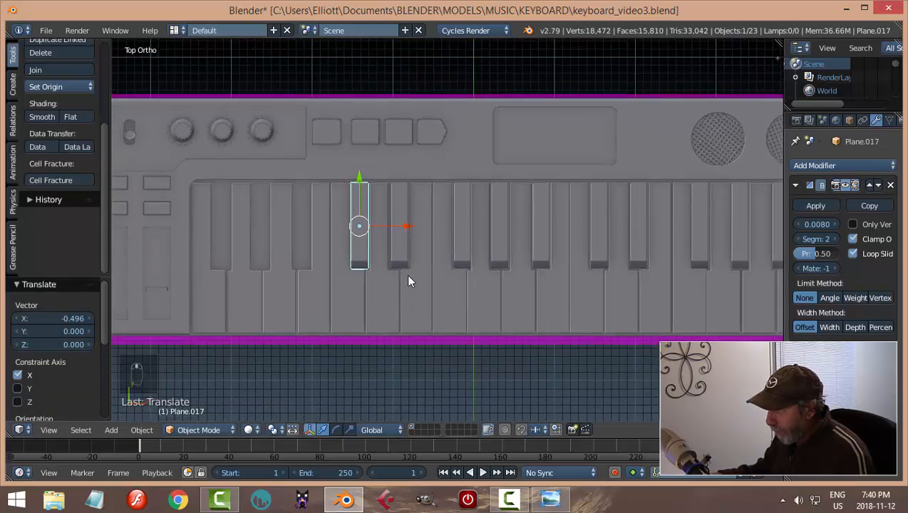
{"action": "scroll", "coordinate": [409, 281], "scroll_direction": "up", "scroll_amount": 2}
{"action": "key", "text": "g"}
{"action": "key", "text": "x"}
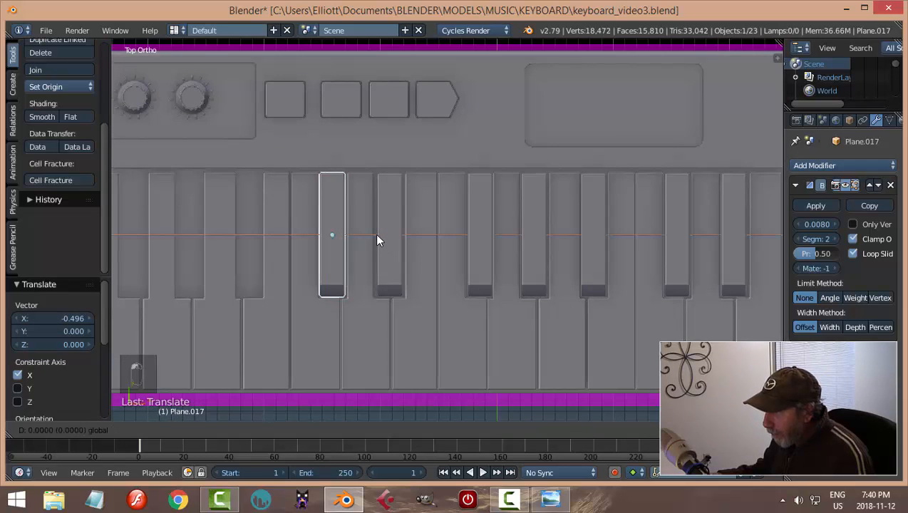
{"action": "left_click", "coordinate": [381, 241]}
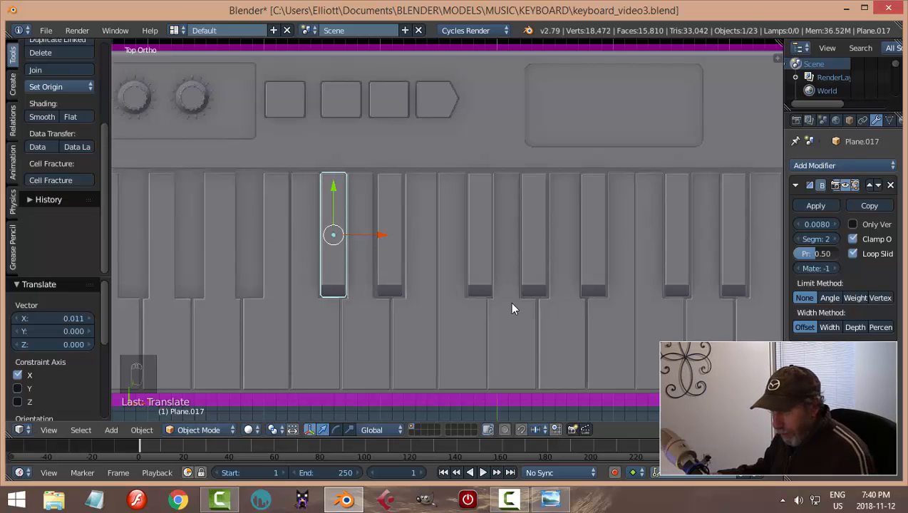
Duplicate the black key and move the copy -0.729 along X into the first slot of the leftmost group of three
{"action": "key", "text": "shift+d"}
{"action": "right_click", "coordinate": [424, 268]}
{"action": "key", "text": "g"}
{"action": "key", "text": "x"}
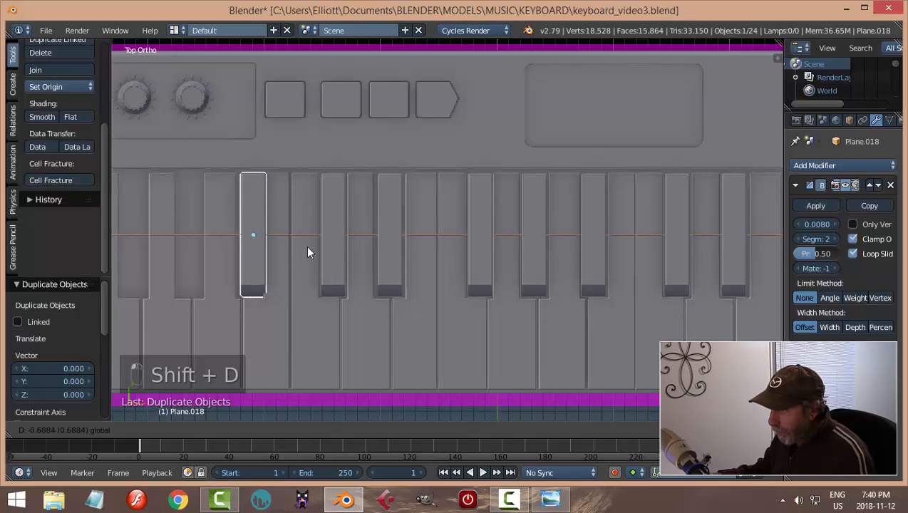
{"action": "left_click", "coordinate": [301, 245]}
{"action": "middle_click_drag", "start_coordinate": [318, 312], "coordinate": [489, 302], "text": "shift"}
Fill the last two leftmost slots with black key duplicates along X, offset by about -0.52 and -0.470
{"action": "key", "text": "shift+d"}
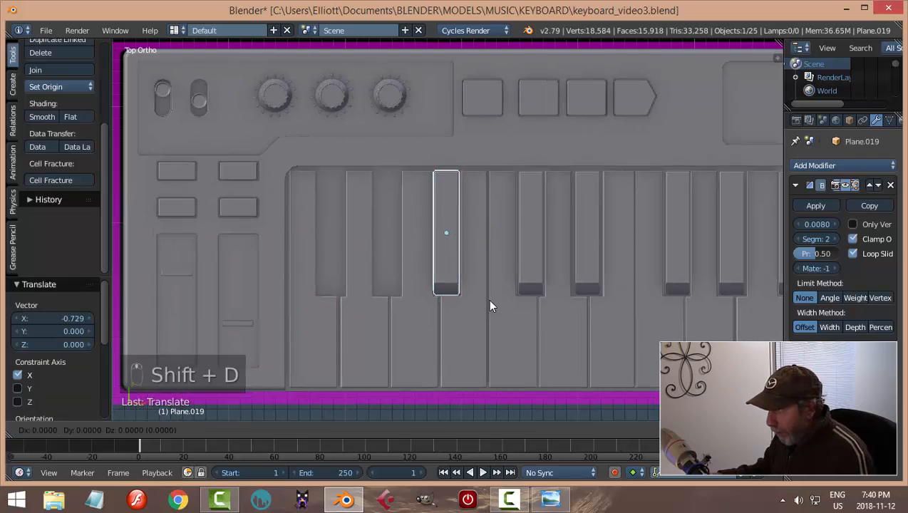
{"action": "right_click", "coordinate": [489, 302]}
{"action": "key", "text": "g"}
{"action": "key", "text": "x"}
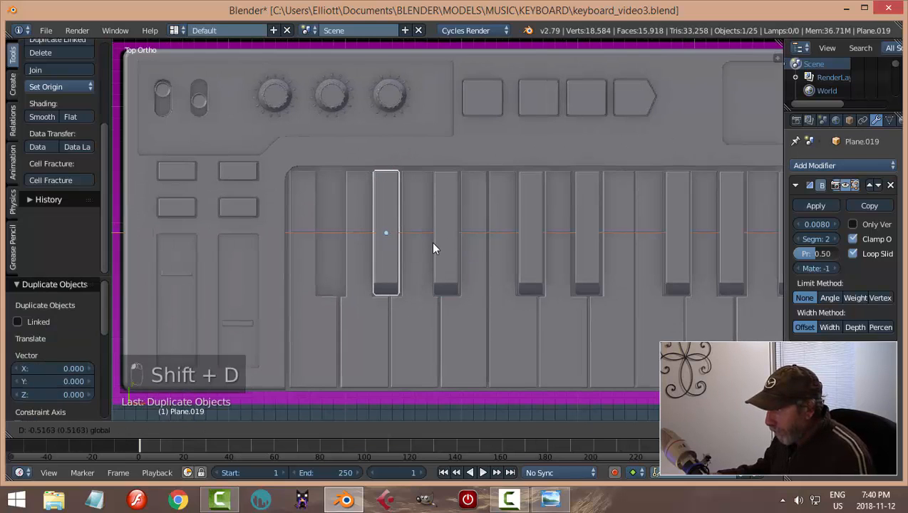
{"action": "left_click", "coordinate": [431, 241]}
{"action": "key", "text": "shift+d"}
{"action": "right_click", "coordinate": [488, 281]}
{"action": "key", "text": "g"}
{"action": "key", "text": "x"}
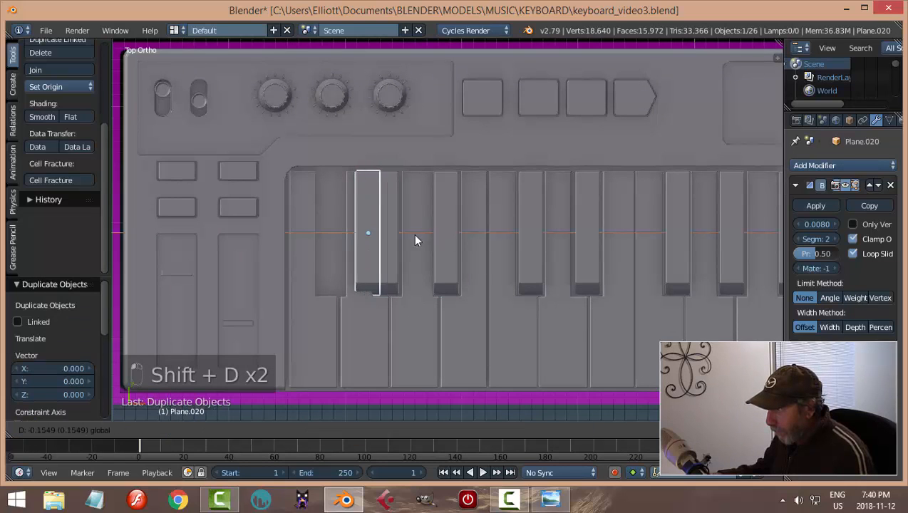
{"action": "left_click", "coordinate": [383, 234]}
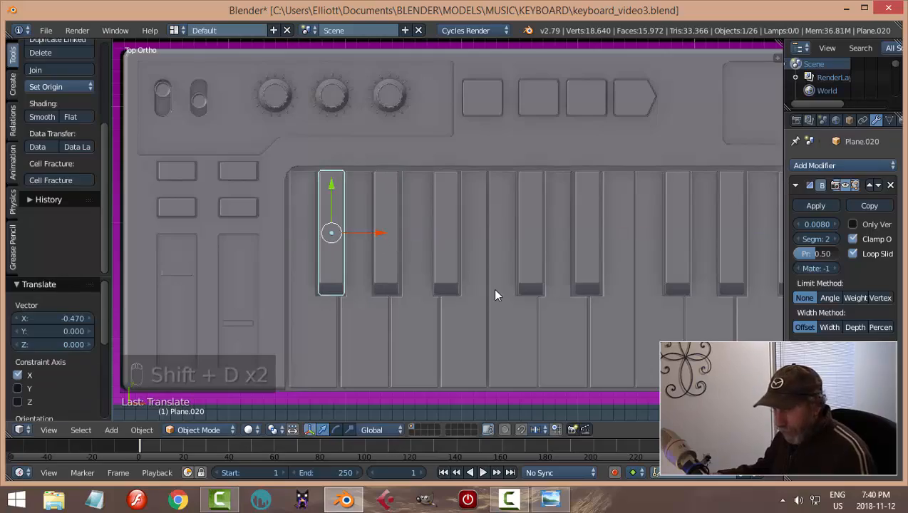
Deselect everything, check the finished black keys from an angled view, and save keyboard_video3.blend over the existing file
{"action": "scroll", "coordinate": [493, 288], "scroll_direction": "down", "scroll_amount": 5}
{"action": "key", "text": "a"}
{"action": "middle_click_drag", "start_coordinate": [462, 311], "coordinate": [639, 318]}
{"action": "scroll", "coordinate": [507, 320], "scroll_direction": "up", "scroll_amount": 3}
{"action": "middle_click_drag", "start_coordinate": [507, 319], "coordinate": [481, 335]}
{"action": "middle_click_drag", "start_coordinate": [539, 335], "coordinate": [507, 227]}
{"action": "right_click", "coordinate": [551, 330]}
{"action": "key", "text": "a"}
{"action": "scroll", "coordinate": [520, 260], "scroll_direction": "up", "scroll_amount": 2}
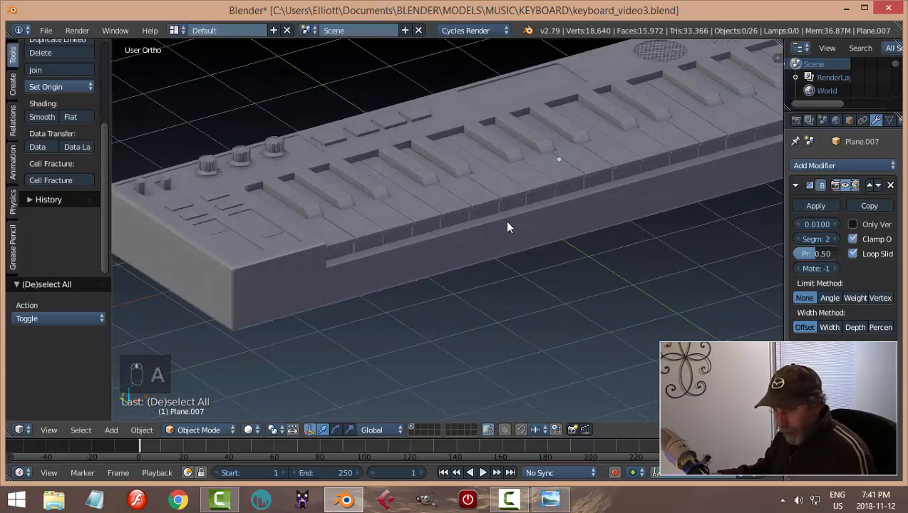
{"action": "key", "text": "ctrl+s"}
{"action": "left_click", "coordinate": [507, 223]}
Turn on Matcap shading for the viewport and choose the reddish-brown clay matcap
{"action": "scroll", "coordinate": [551, 212], "scroll_direction": "up", "scroll_amount": 2}
{"action": "scroll", "coordinate": [563, 221], "scroll_direction": "down", "scroll_amount": 3}
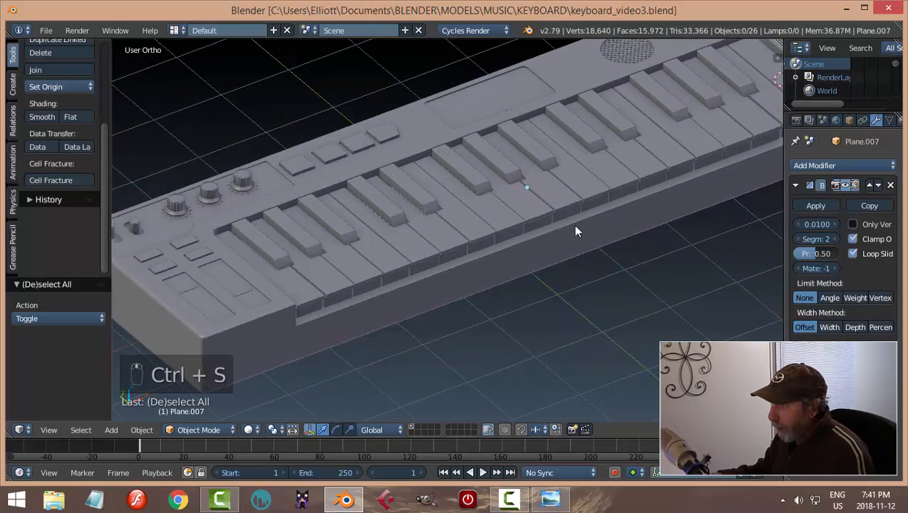
{"action": "scroll", "coordinate": [599, 226], "scroll_direction": "up", "scroll_amount": 3}
{"action": "key", "text": "n"}
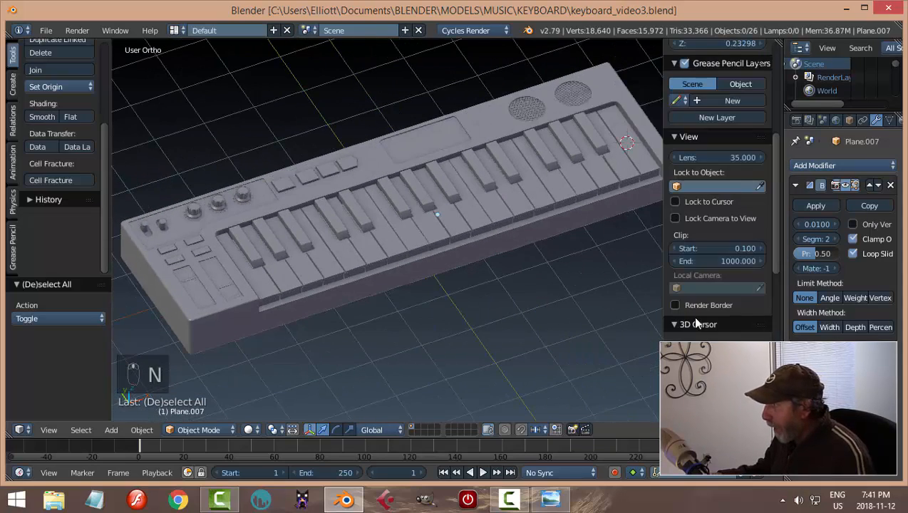
{"action": "scroll", "coordinate": [751, 236], "scroll_direction": "up", "scroll_amount": 5}
{"action": "scroll", "coordinate": [750, 237], "scroll_direction": "down", "scroll_amount": 7}
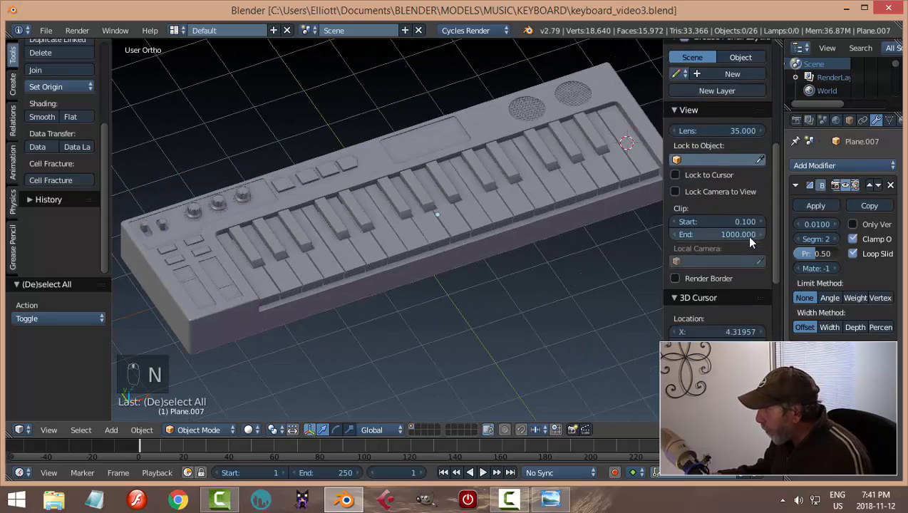
{"action": "scroll", "coordinate": [728, 246], "scroll_direction": "down", "scroll_amount": 3}
{"action": "left_click", "coordinate": [677, 274]}
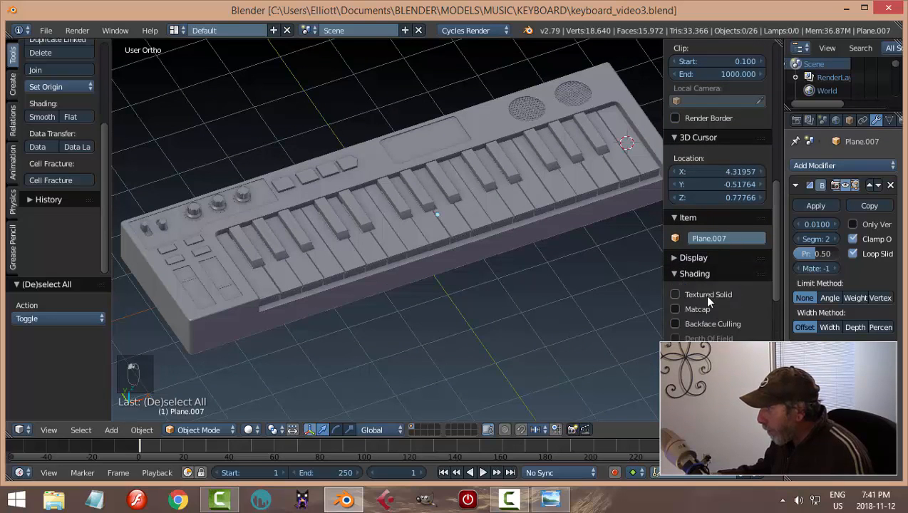
{"action": "left_click", "coordinate": [675, 308]}
{"action": "left_click", "coordinate": [720, 330]}
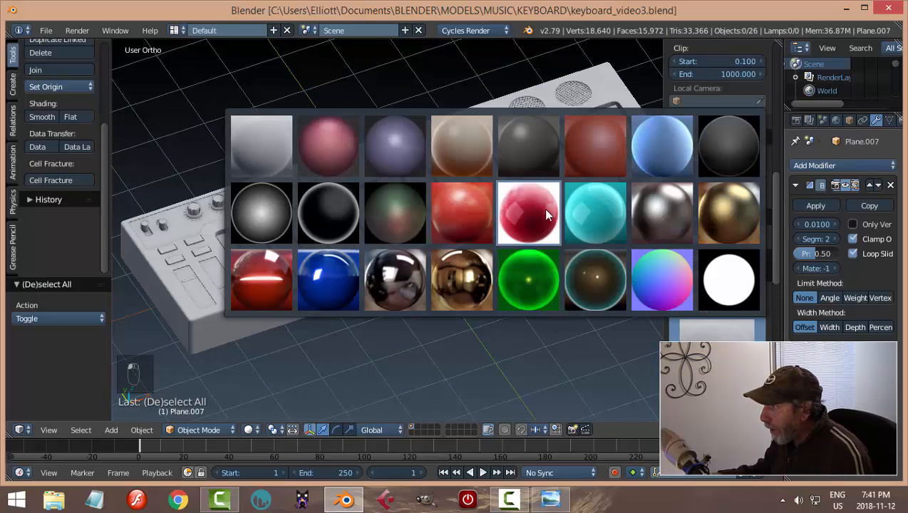
{"action": "left_click", "coordinate": [591, 150]}
{"action": "key", "text": "n"}
Inspect the bevelled keys and buttons of the whole keyboard in the red matcap, then save the file
{"action": "scroll", "coordinate": [577, 274], "scroll_direction": "up", "scroll_amount": 4}
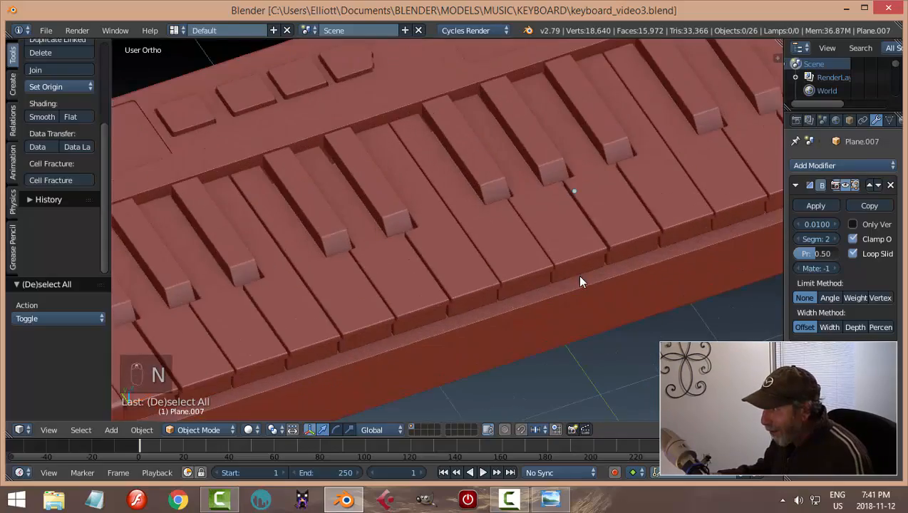
{"action": "scroll", "coordinate": [576, 274], "scroll_direction": "down", "scroll_amount": 4}
{"action": "middle_click_drag", "start_coordinate": [536, 283], "coordinate": [488, 299]}
{"action": "scroll", "coordinate": [489, 300], "scroll_direction": "up", "scroll_amount": 3}
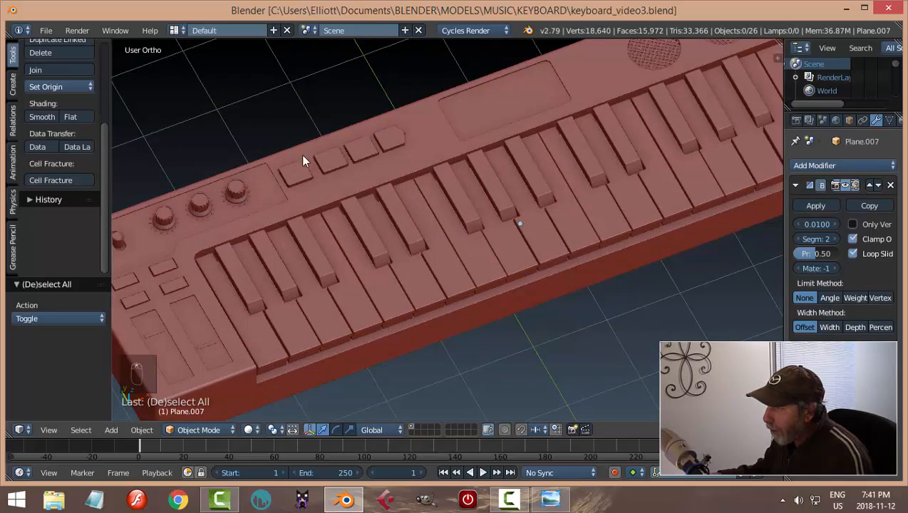
{"action": "scroll", "coordinate": [443, 136], "scroll_direction": "down", "scroll_amount": 3}
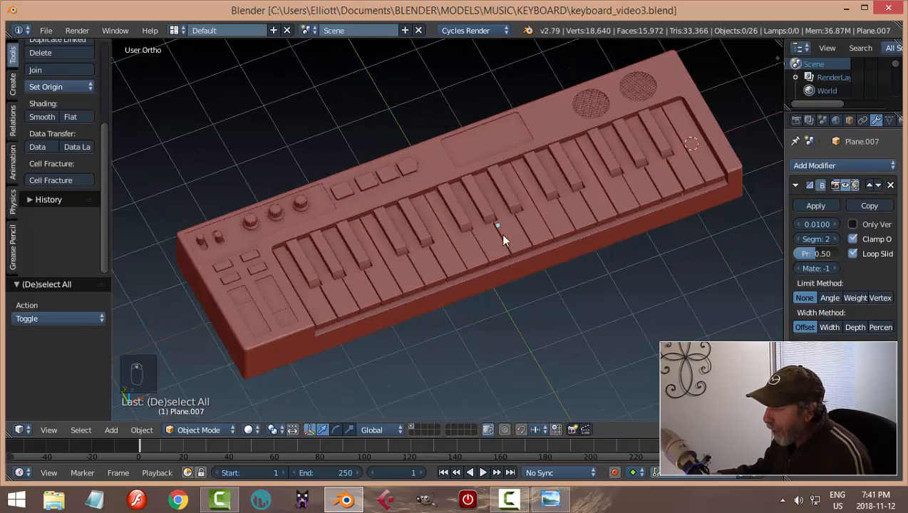
{"action": "middle_click_drag", "start_coordinate": [502, 239], "coordinate": [526, 238]}
{"action": "key", "text": "ctrl+s"}
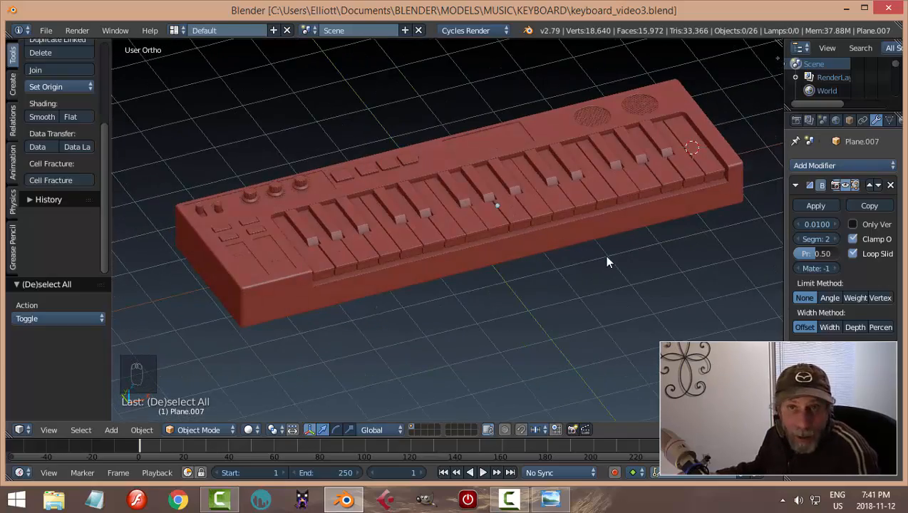
{"action": "middle_click_drag", "start_coordinate": [607, 262], "coordinate": [532, 314]}
{"action": "middle_click_drag", "start_coordinate": [526, 326], "coordinate": [527, 280]}
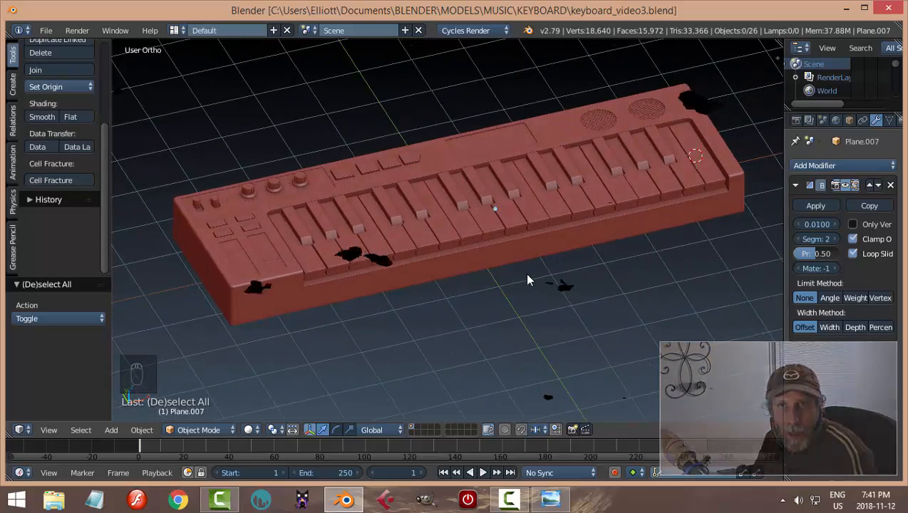